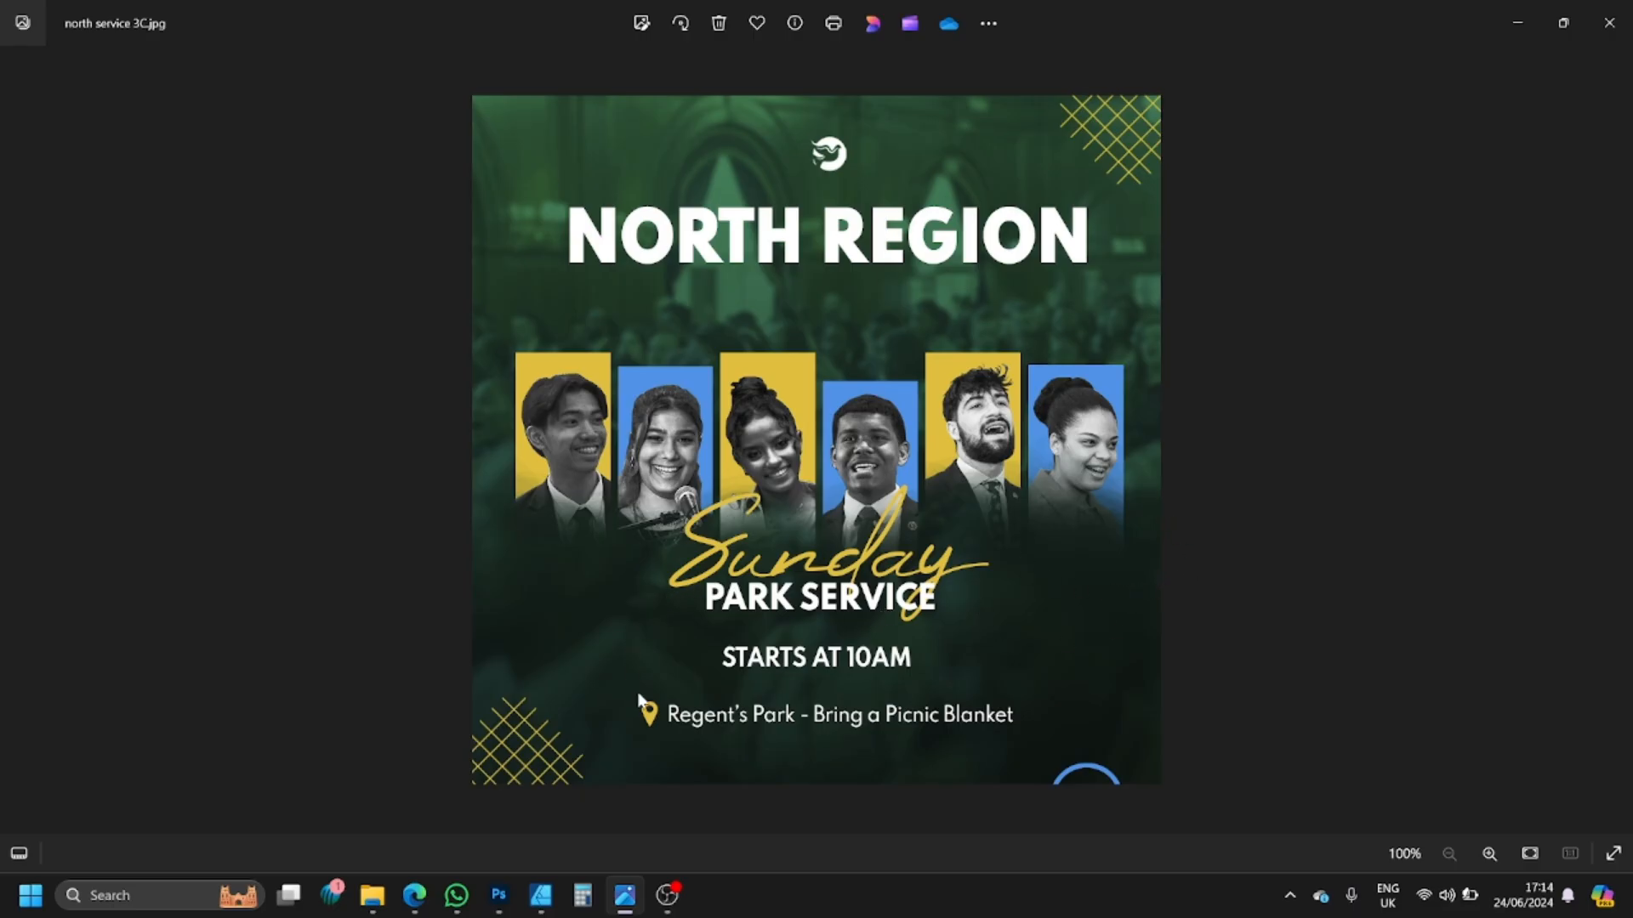
- Switch to Photoshop and create a new document from the recent 1000 x 1000 px, 300 ppi preset
click(504, 899)
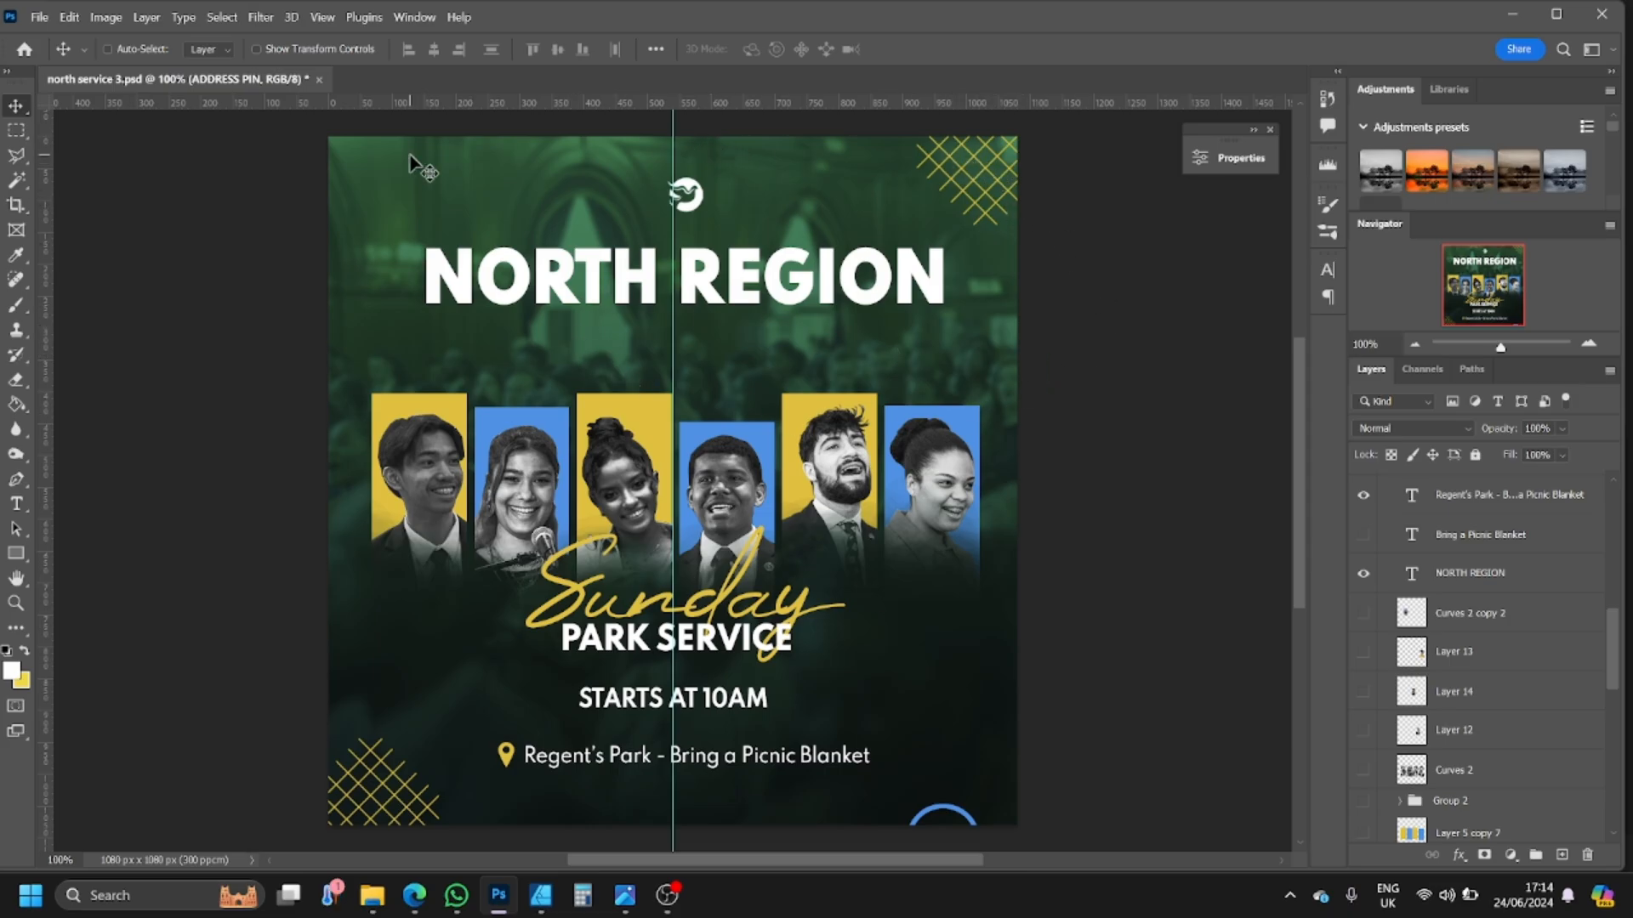
click(40, 18)
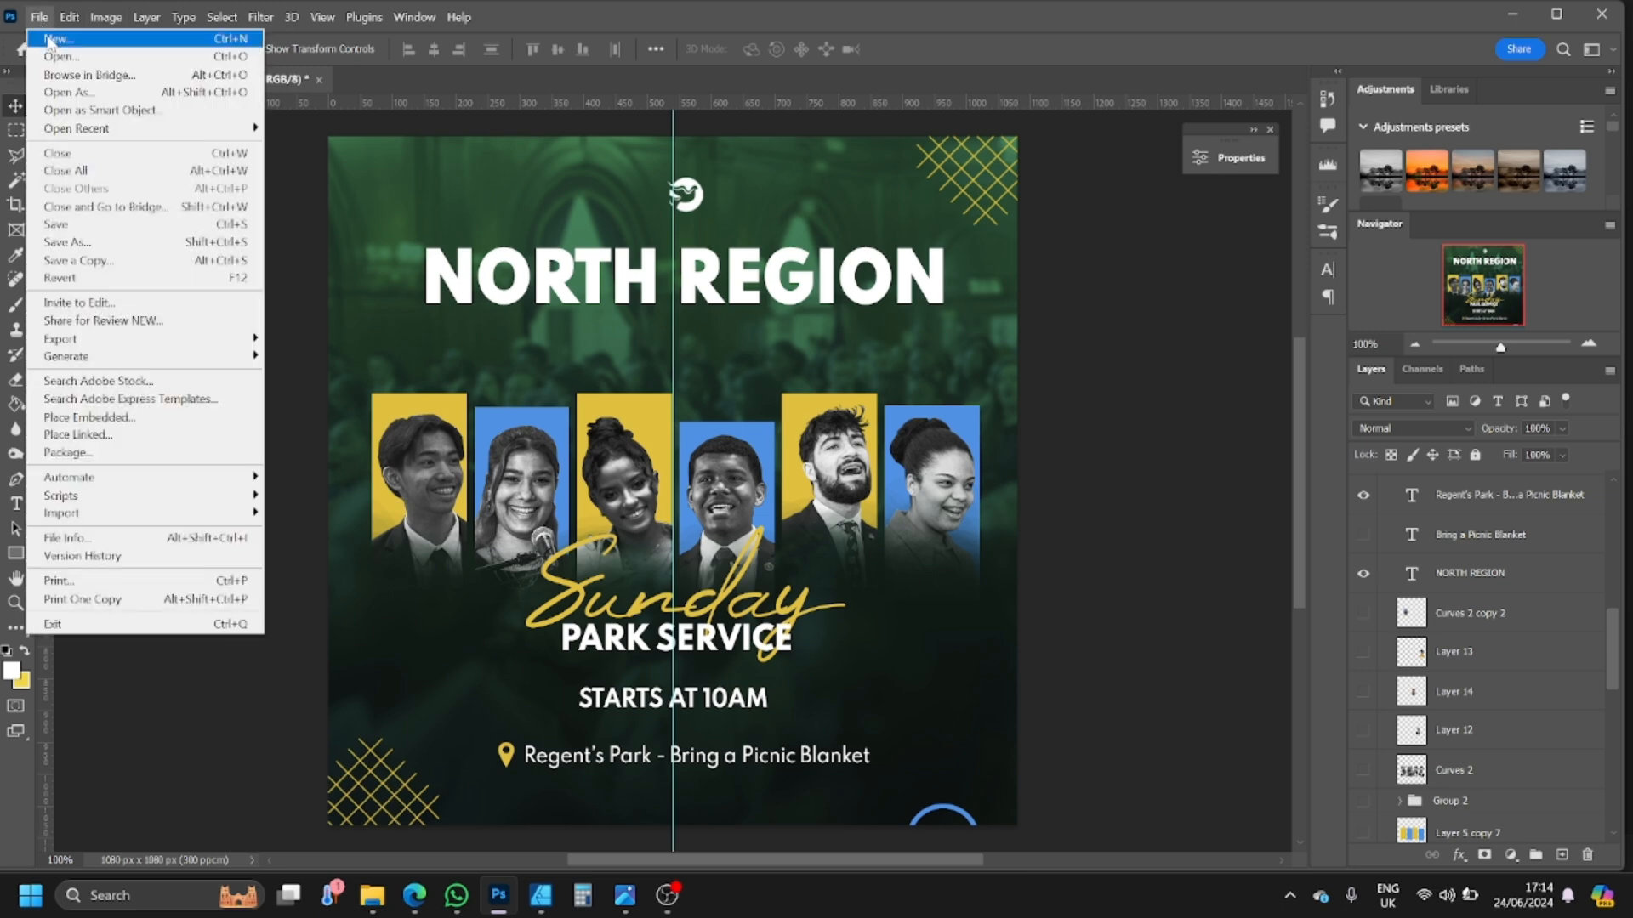
click(49, 40)
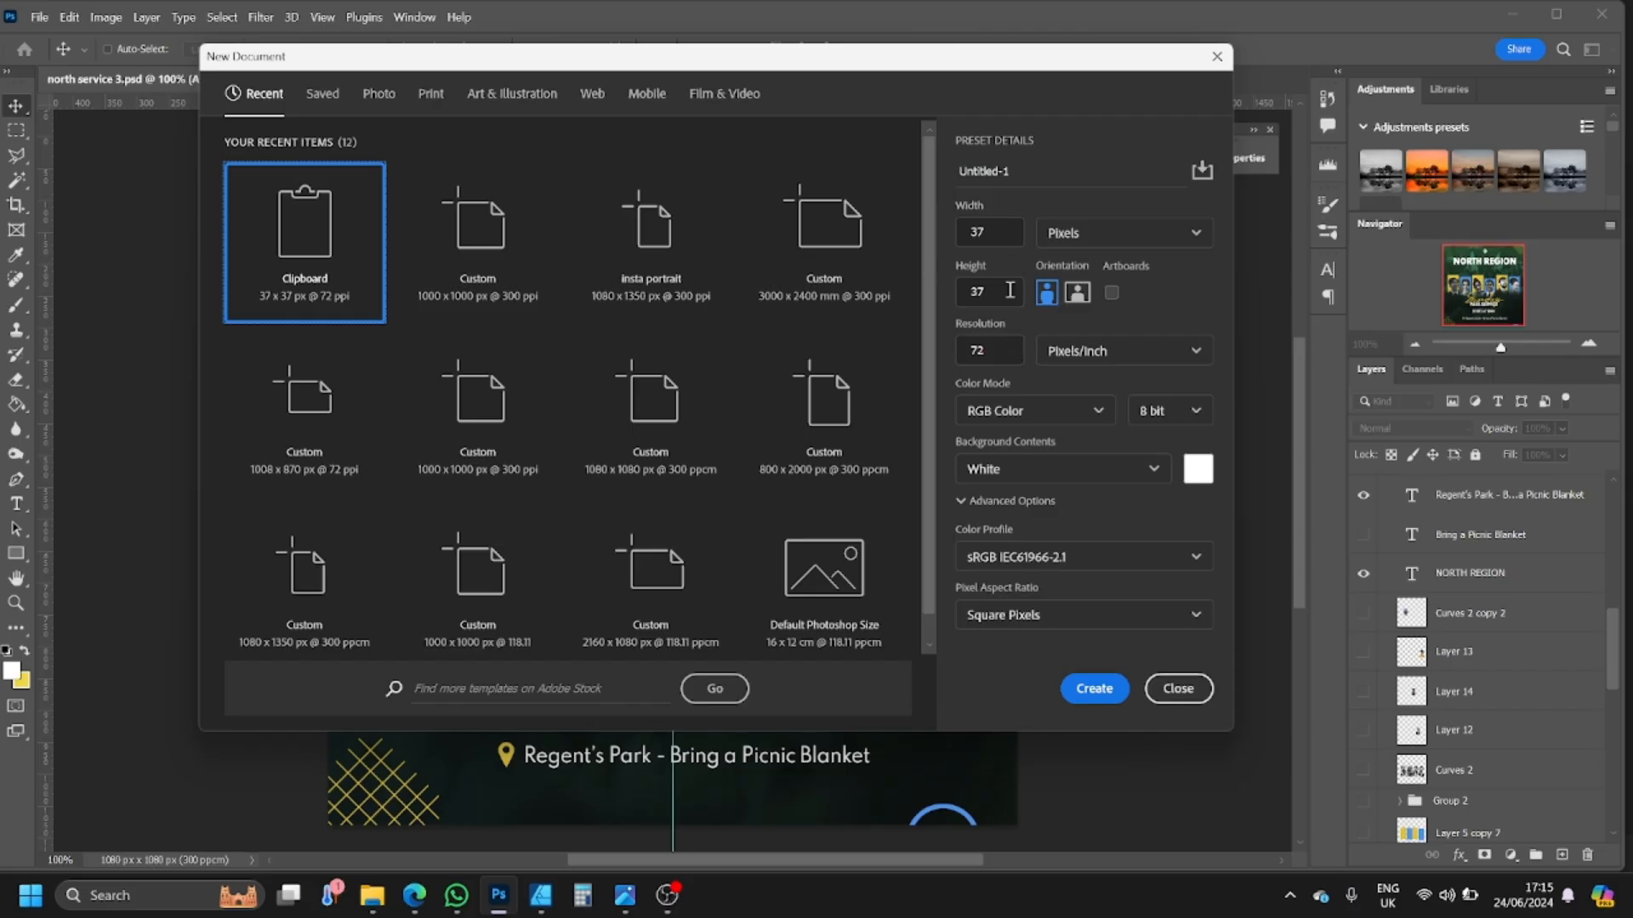
click(1003, 234)
drag(713, 60, 812, 93)
click(763, 272)
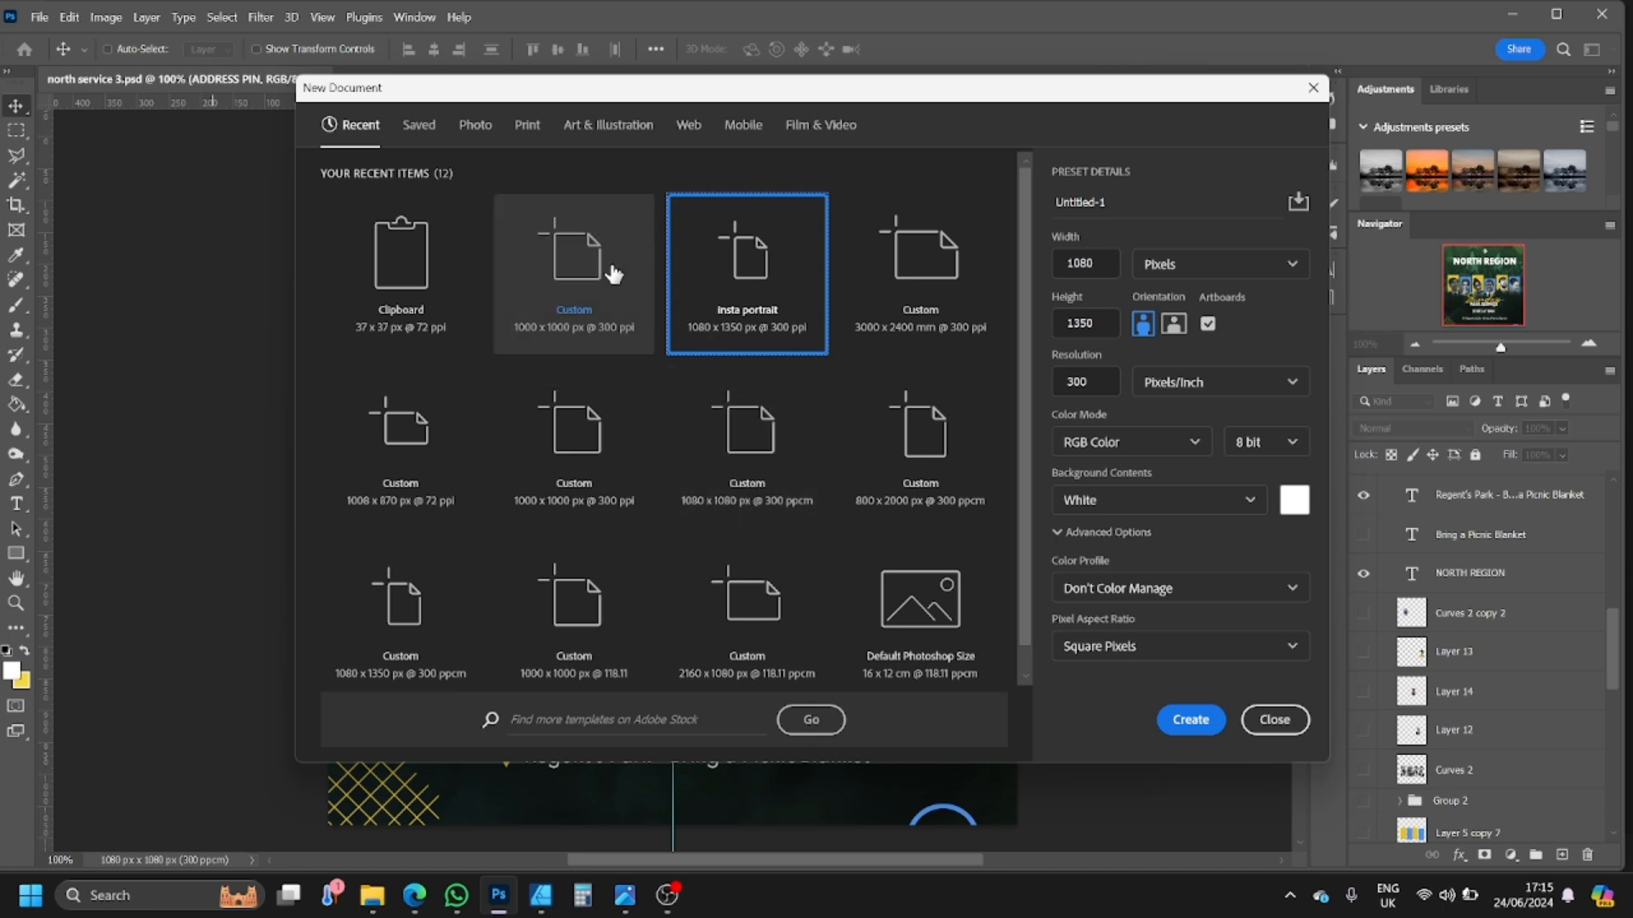
click(569, 266)
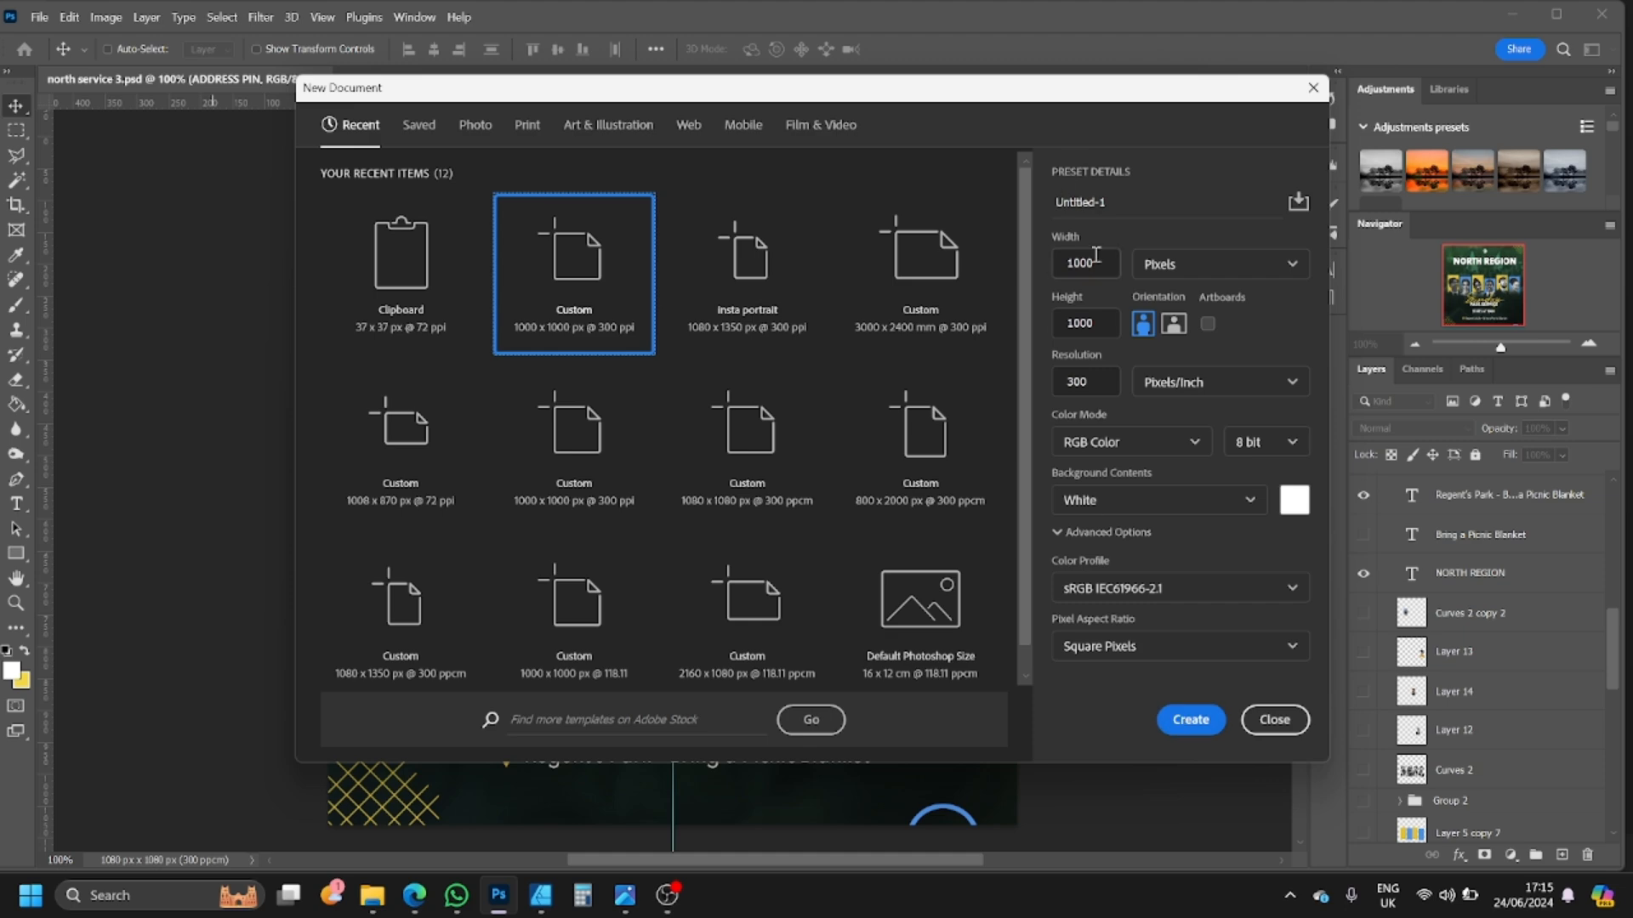
click(1190, 721)
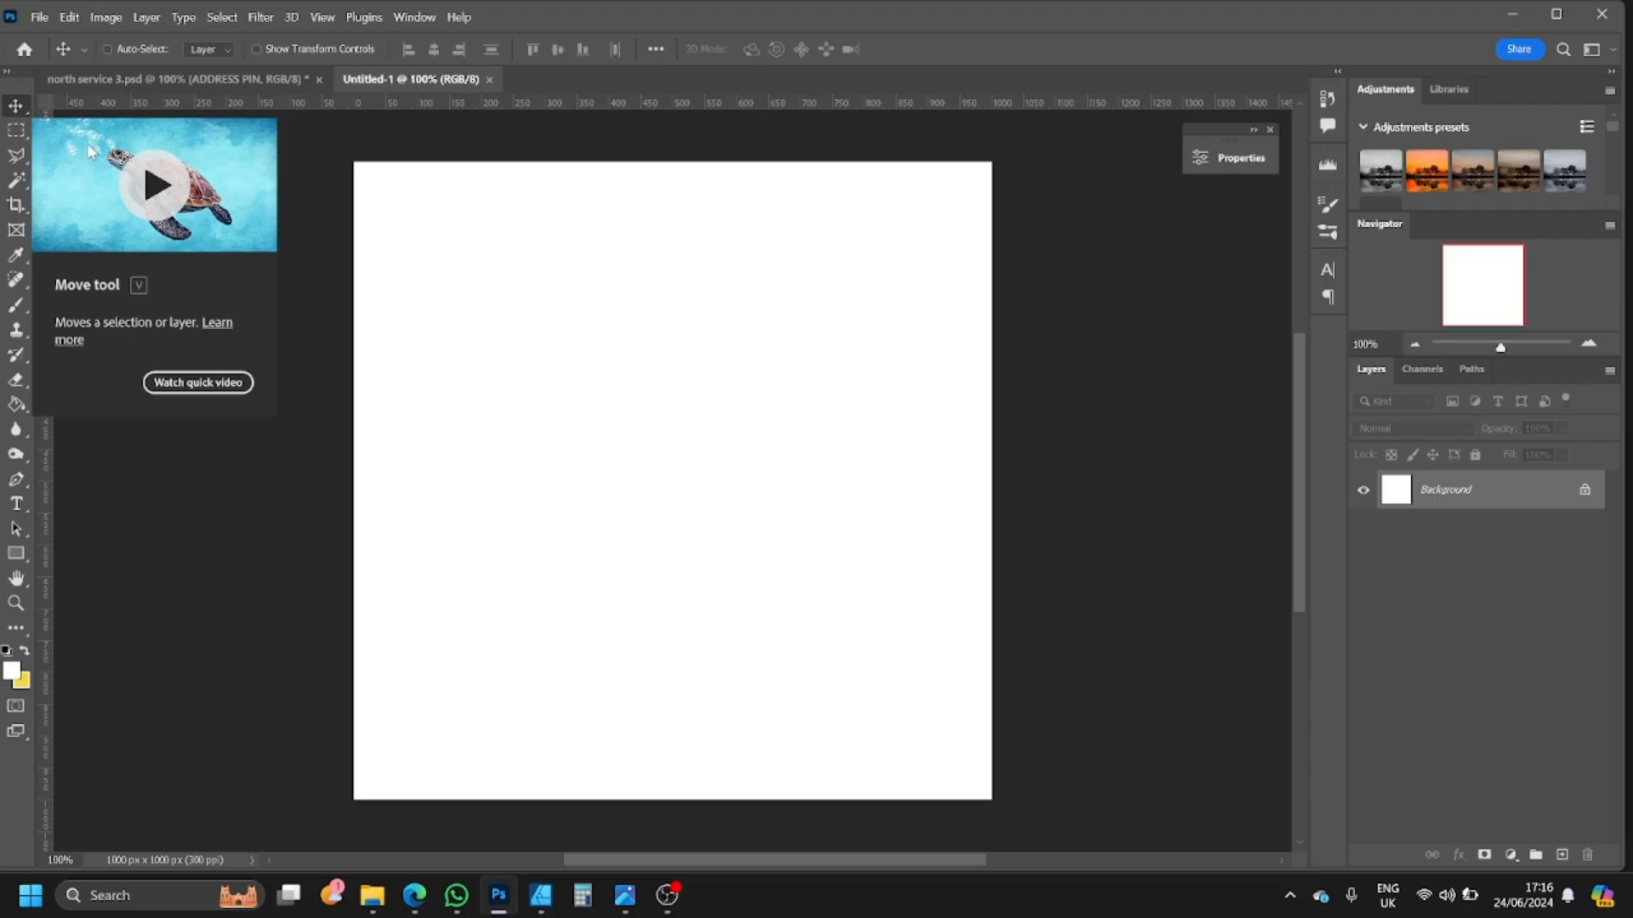
- Add a new layer above the Background and rename it "image"
click(16, 155)
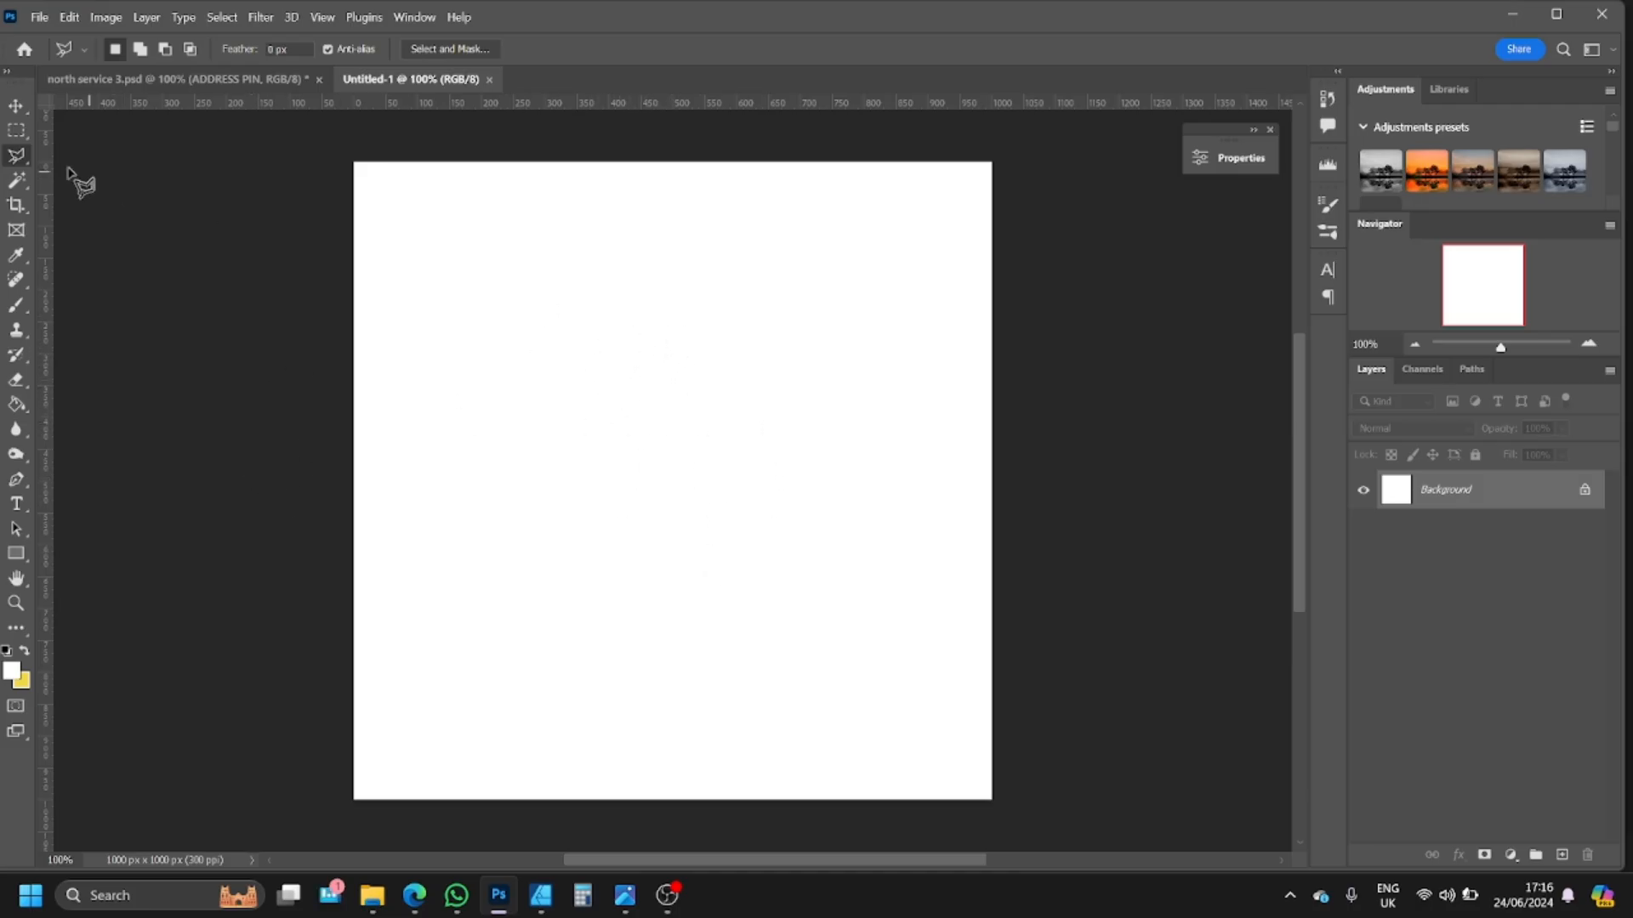
click(15, 106)
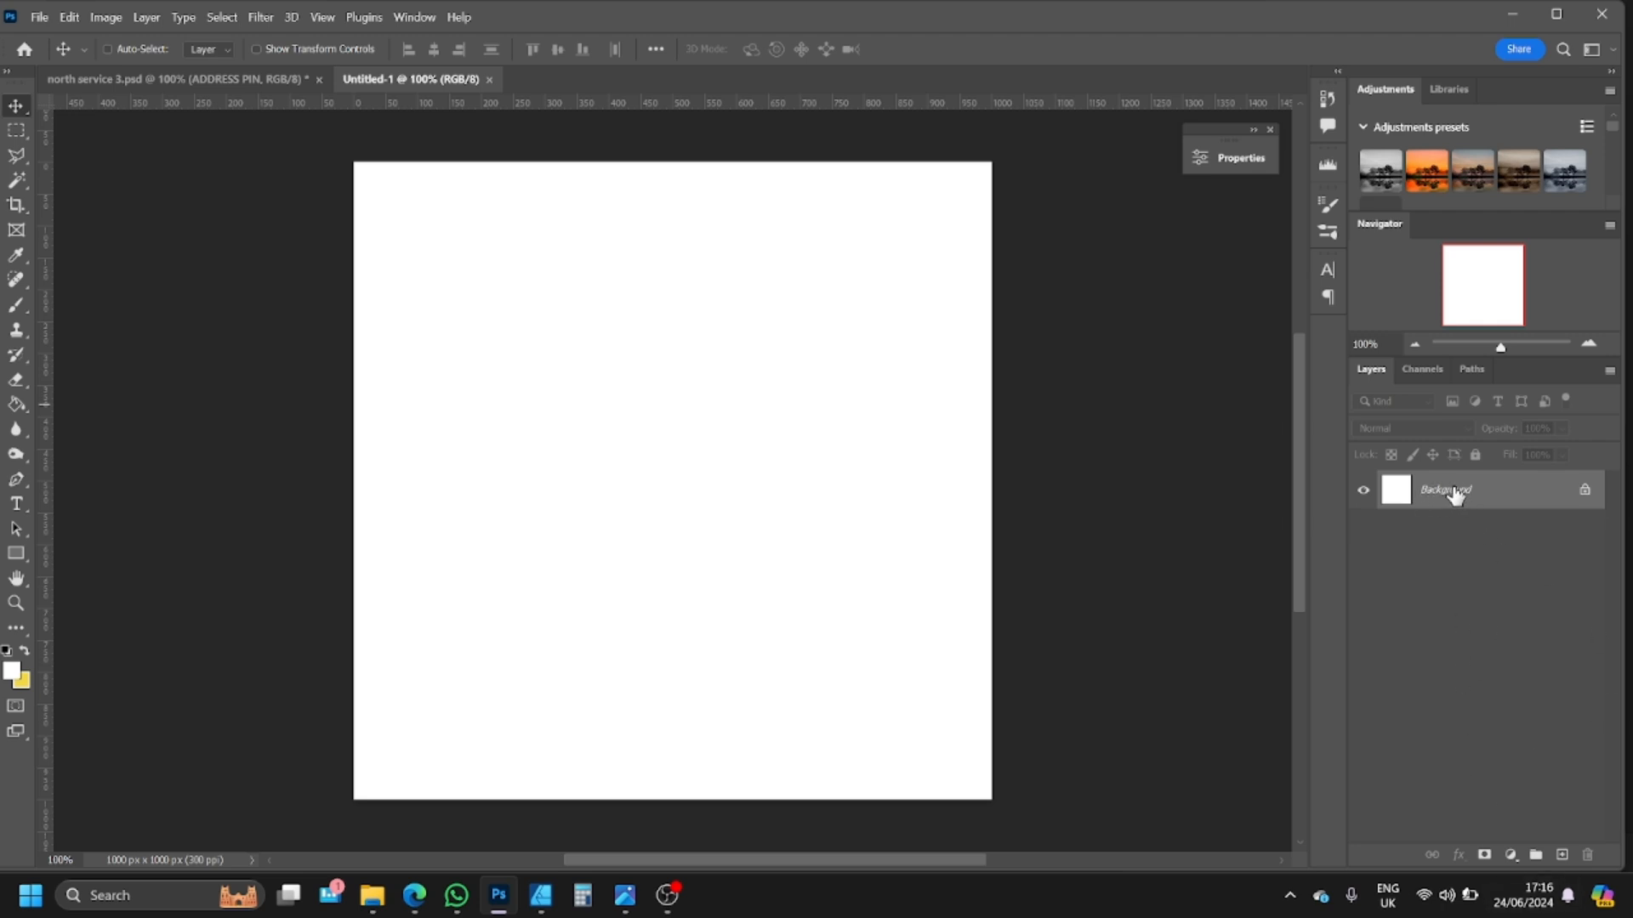
click(1561, 855)
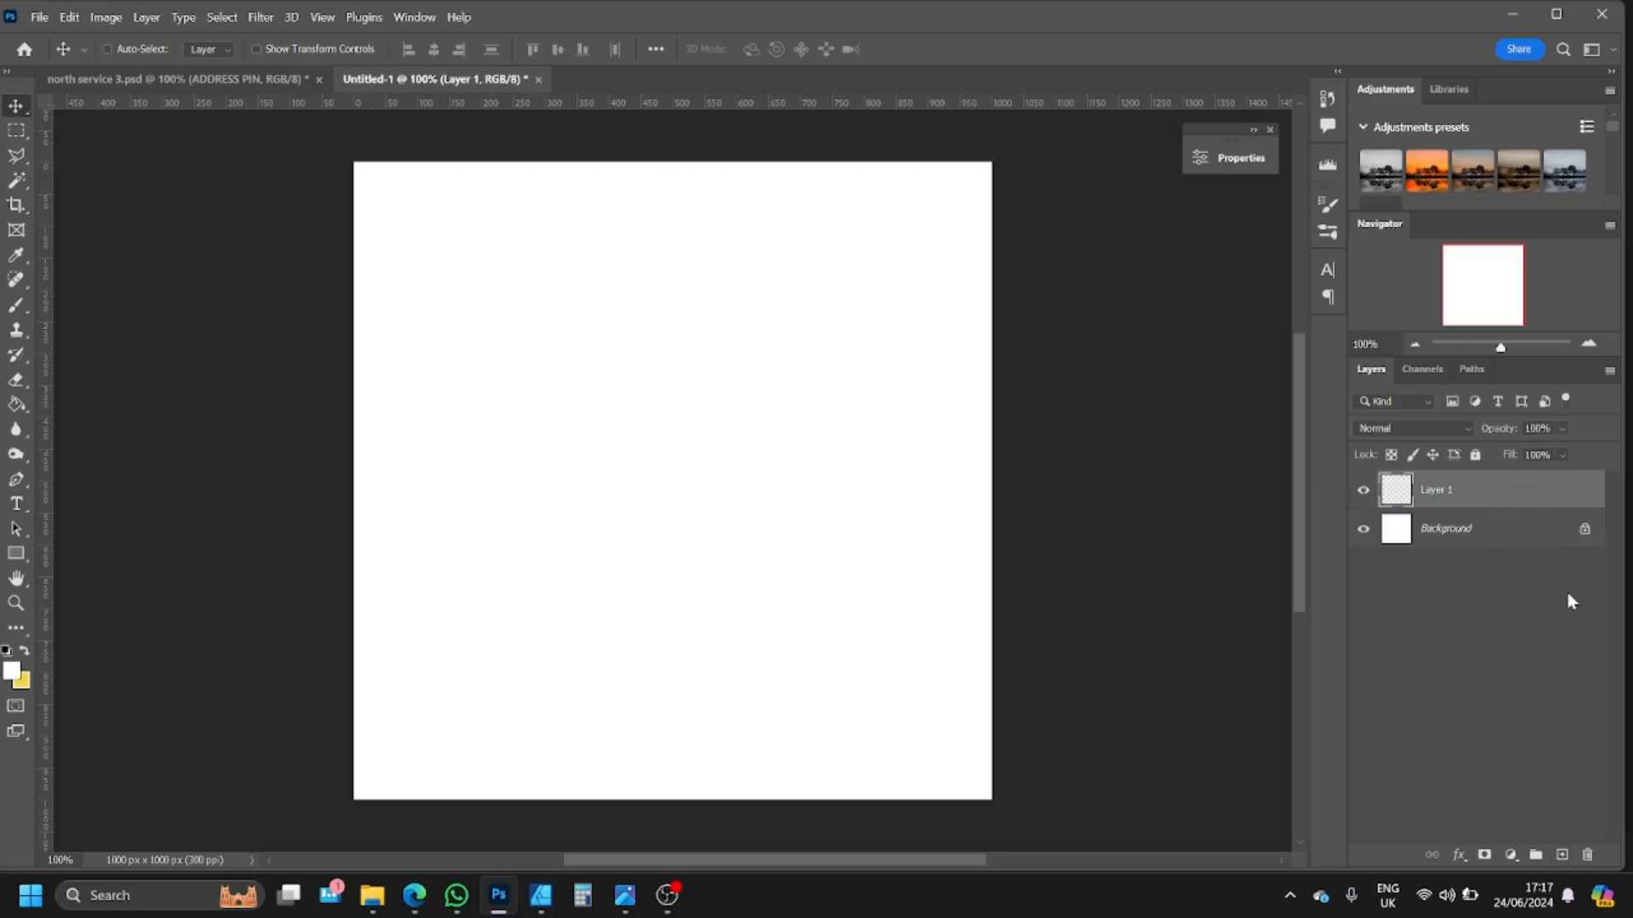
double_click(1443, 493)
text(r)
click(1492, 605)
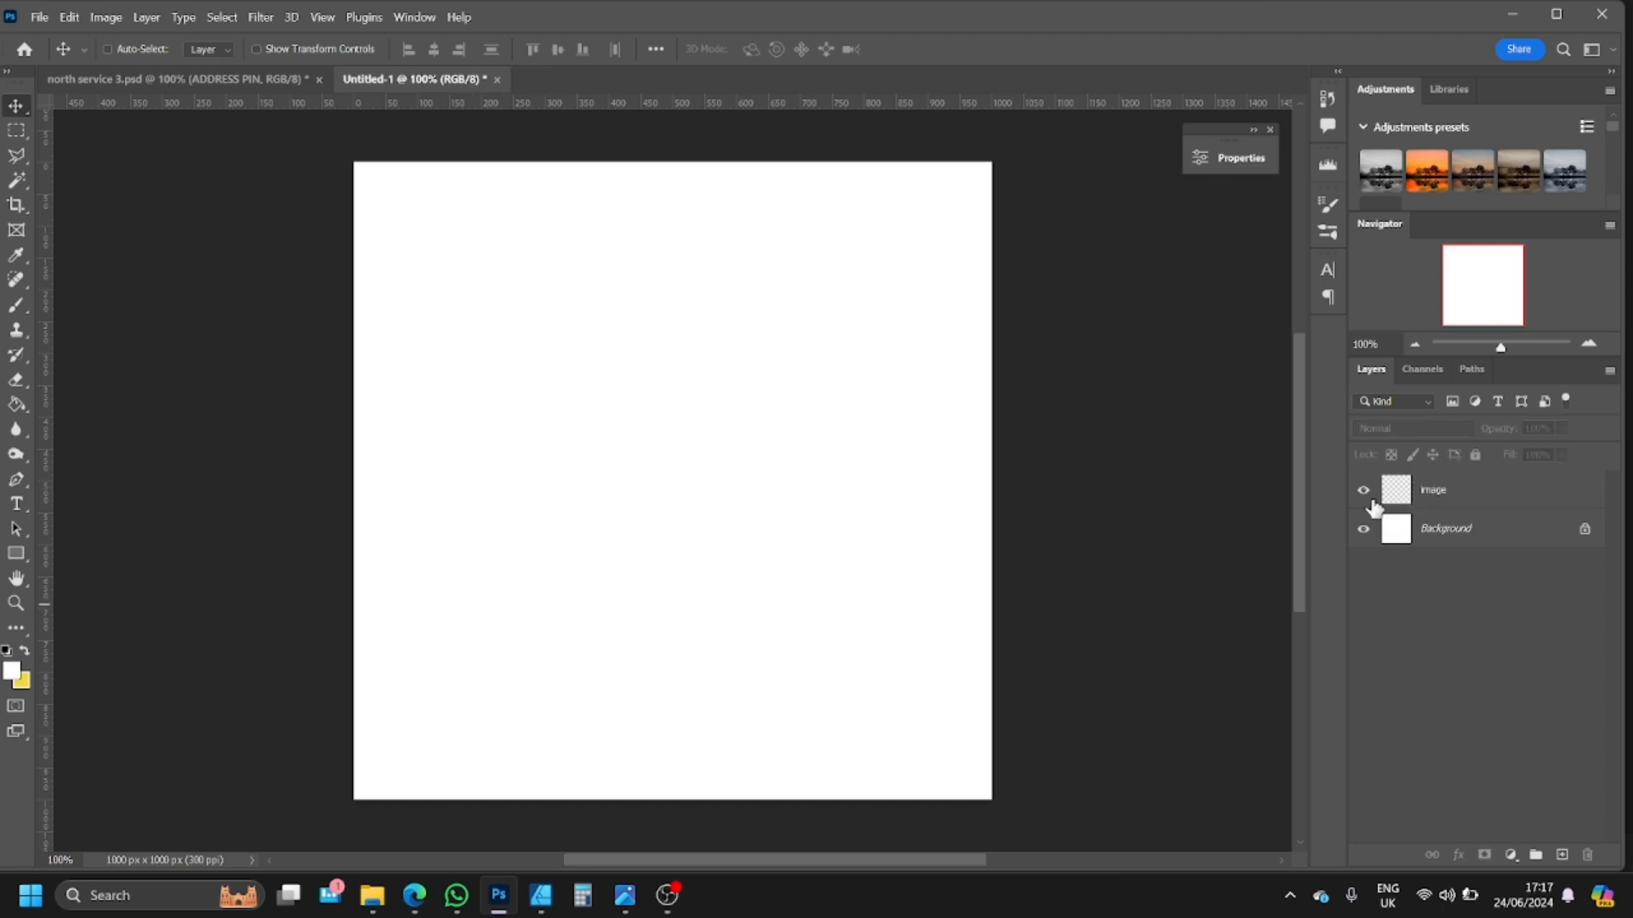
click(1489, 500)
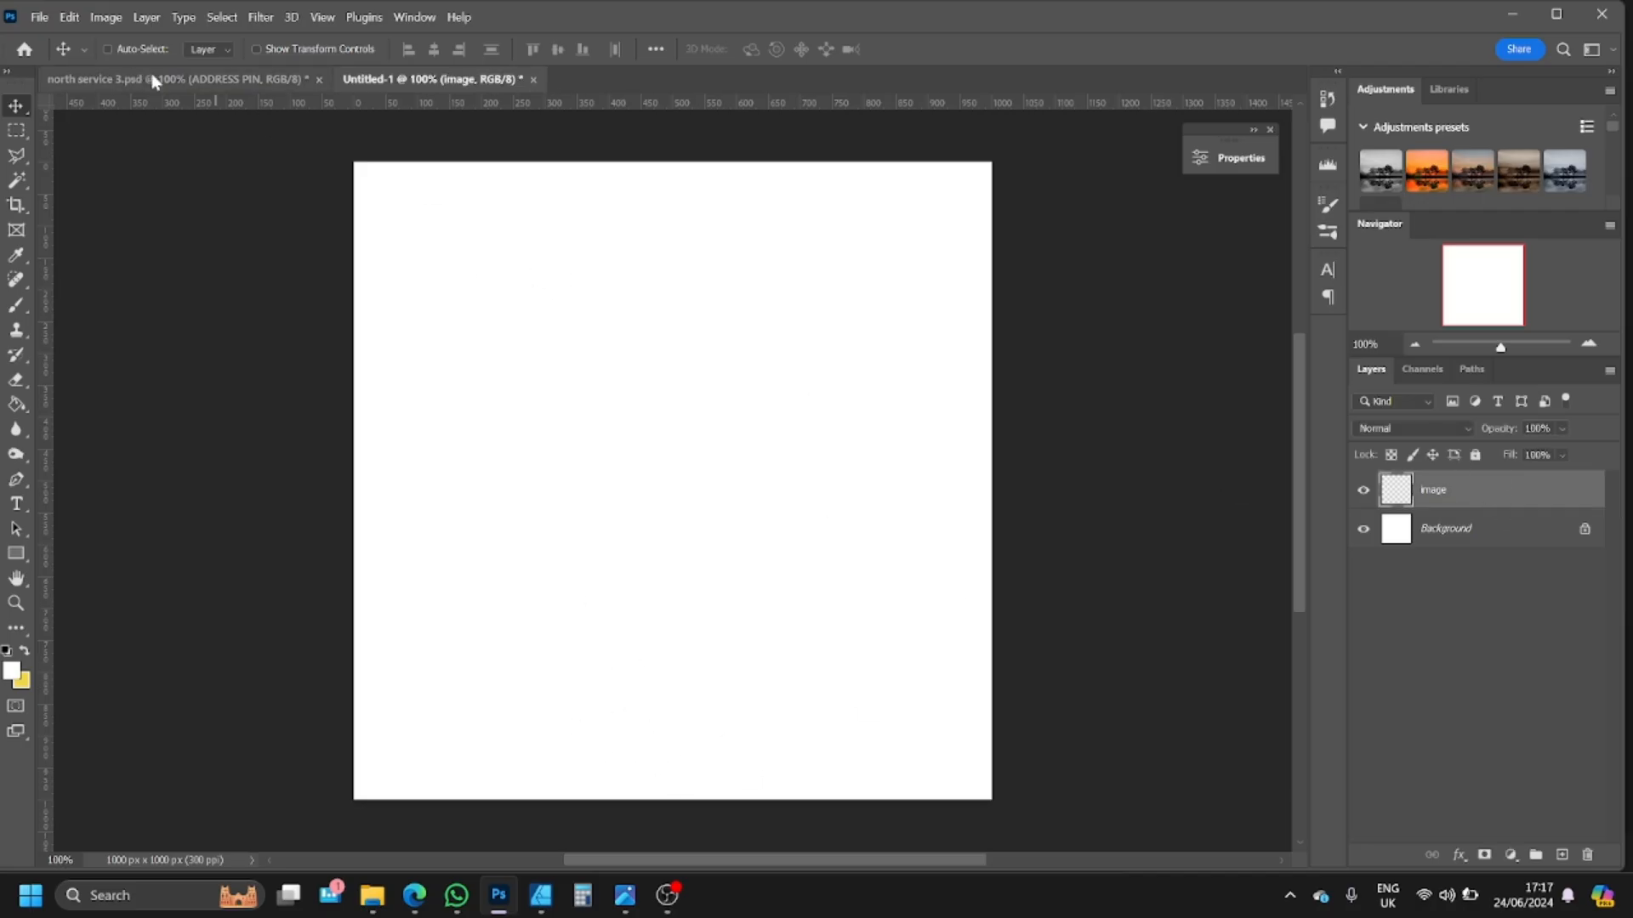
- Look over the finished flyer north service 3C.jpg in Photos as a reference for the new design
click(625, 894)
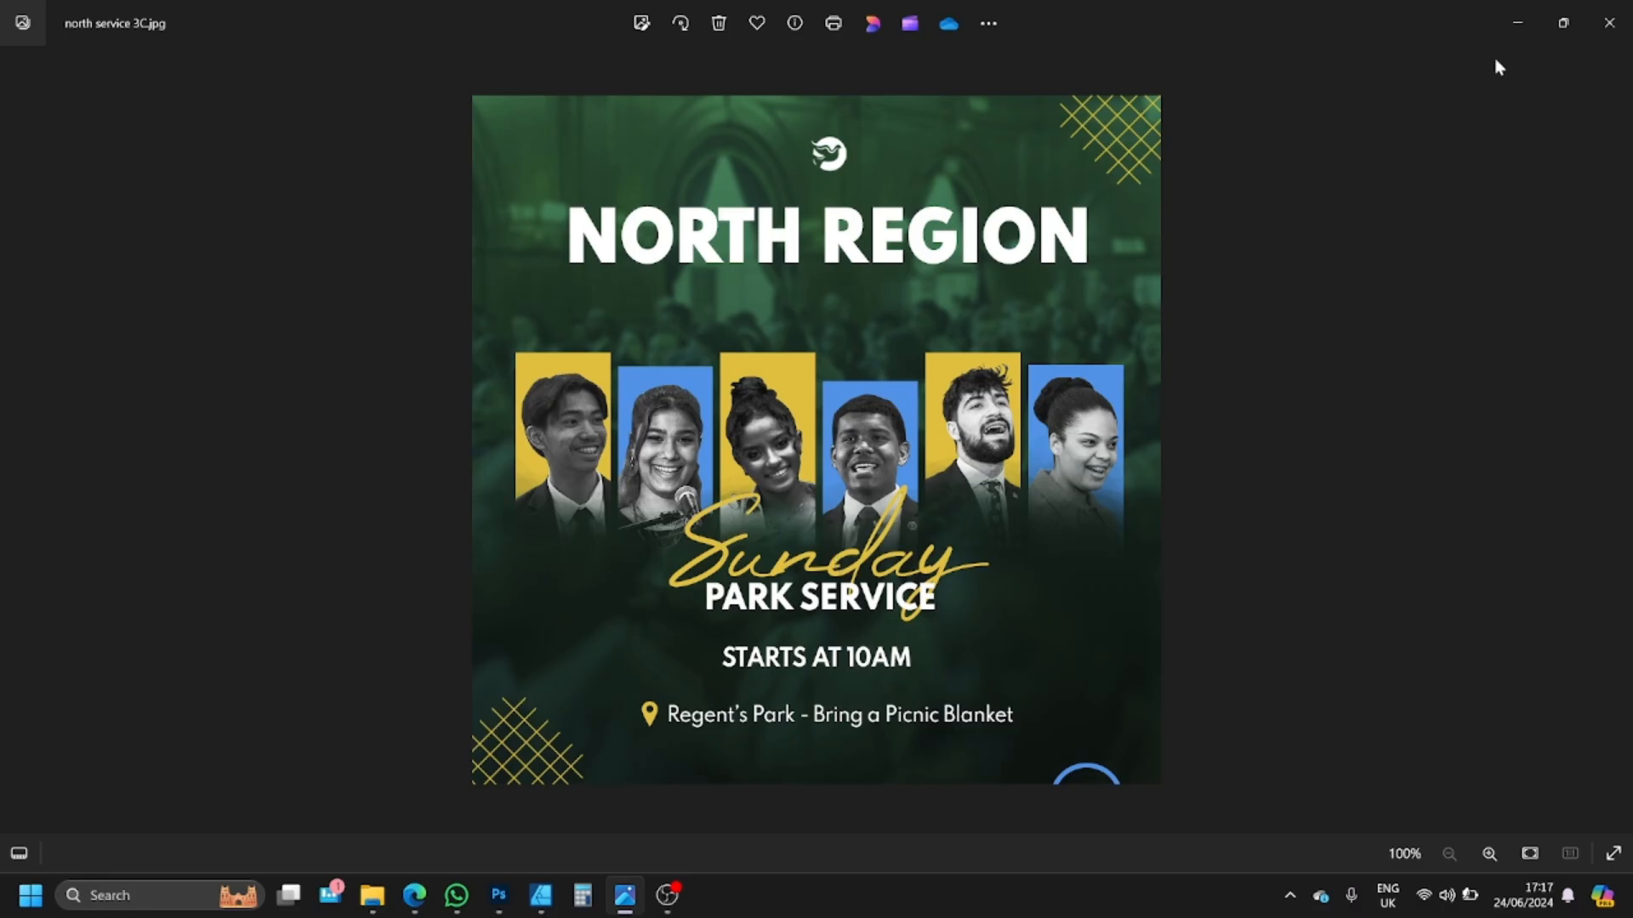
click(1517, 24)
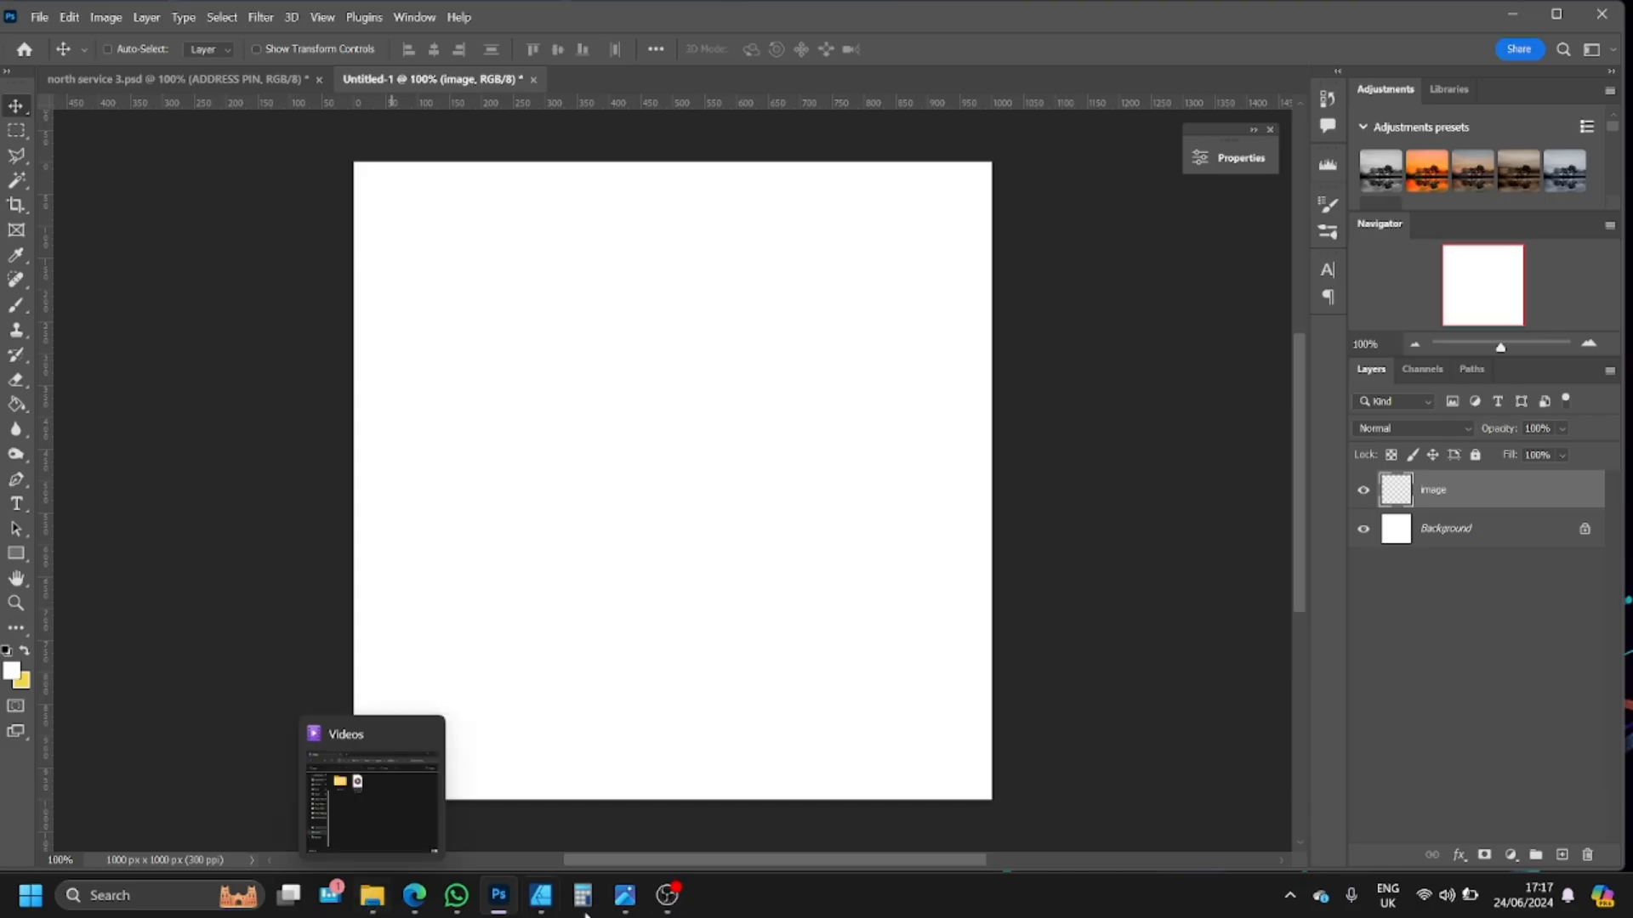
click(625, 894)
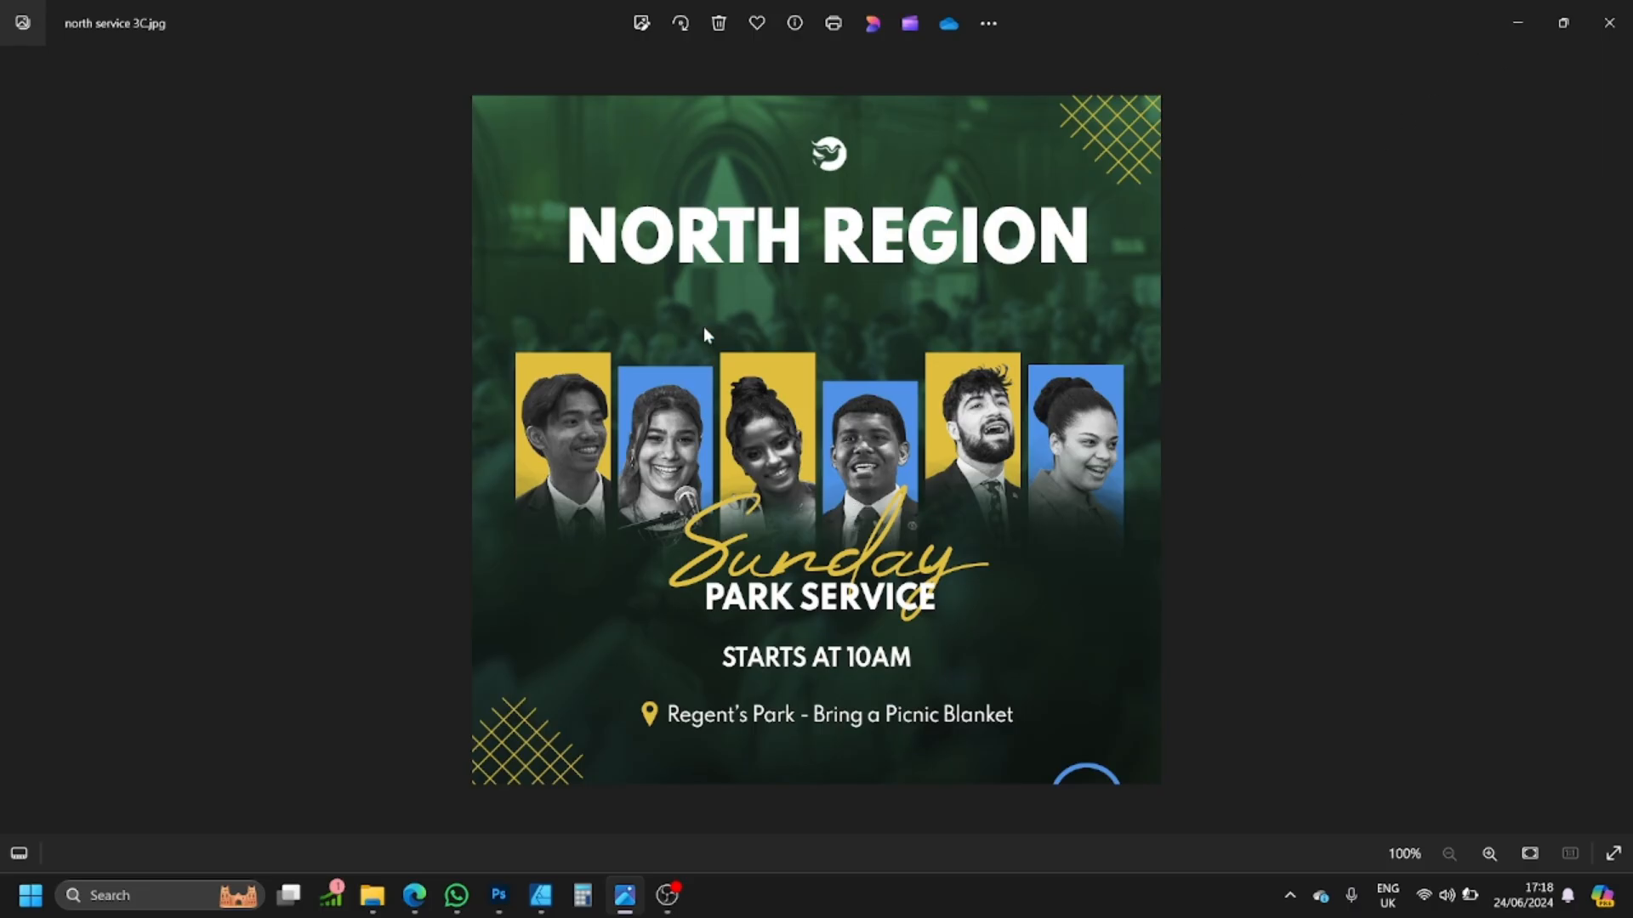
click(1517, 23)
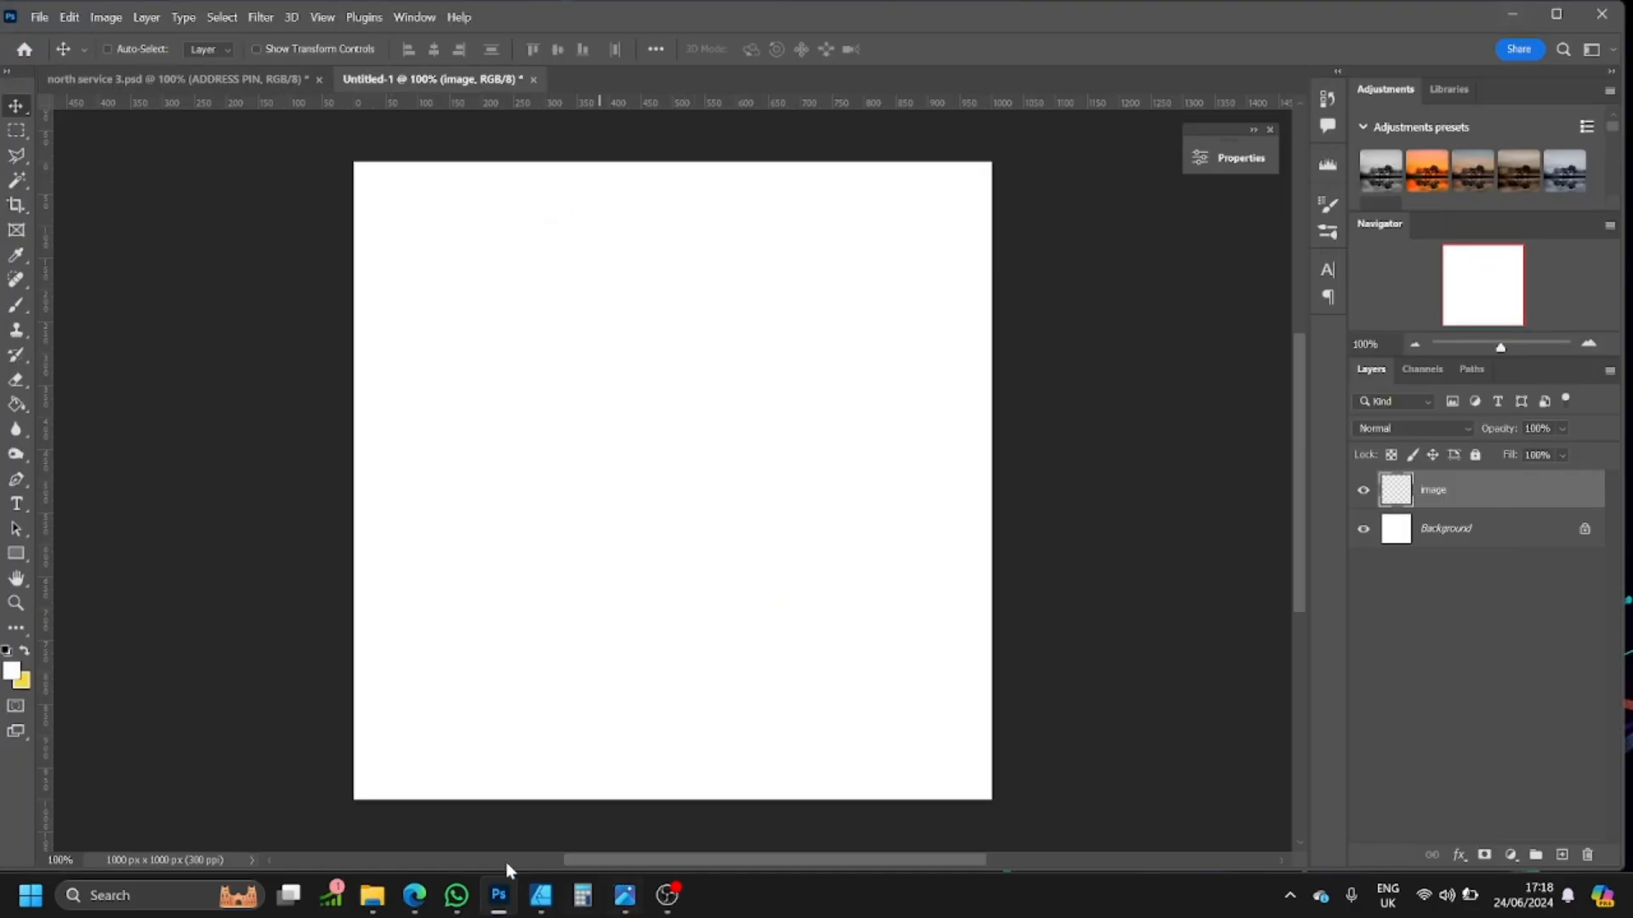
click(374, 896)
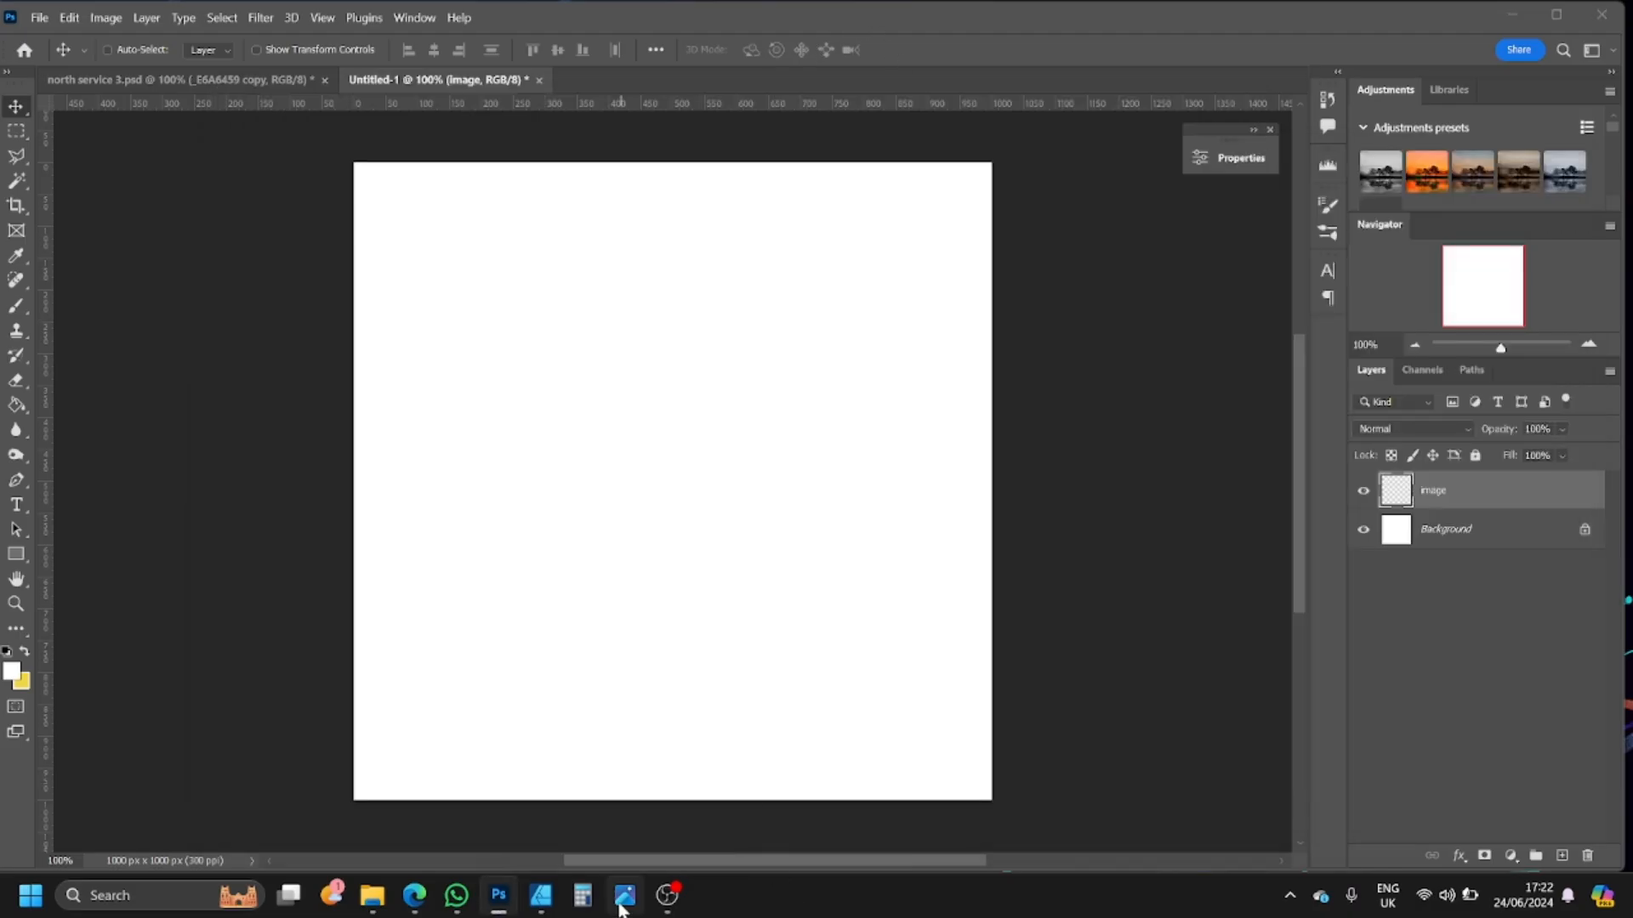
click(614, 898)
click(613, 900)
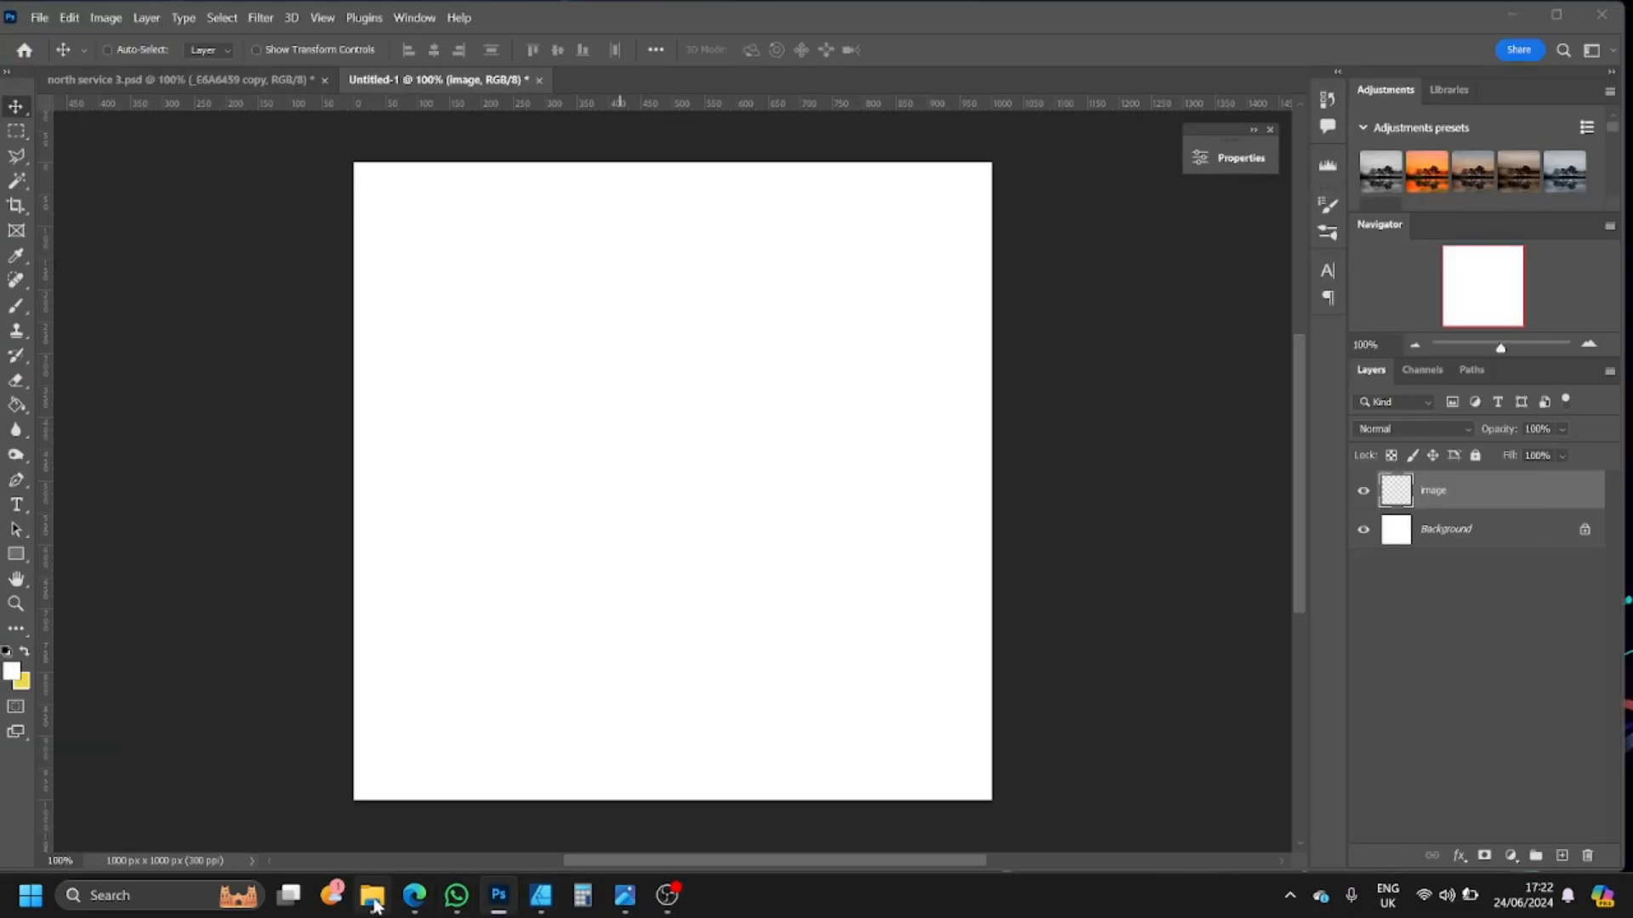
- Place the photo "2022-07-10 Edited Sunday Service Photos-72" from the Church Cyber folder into the document and enlarge it to about 70.7%
click(375, 898)
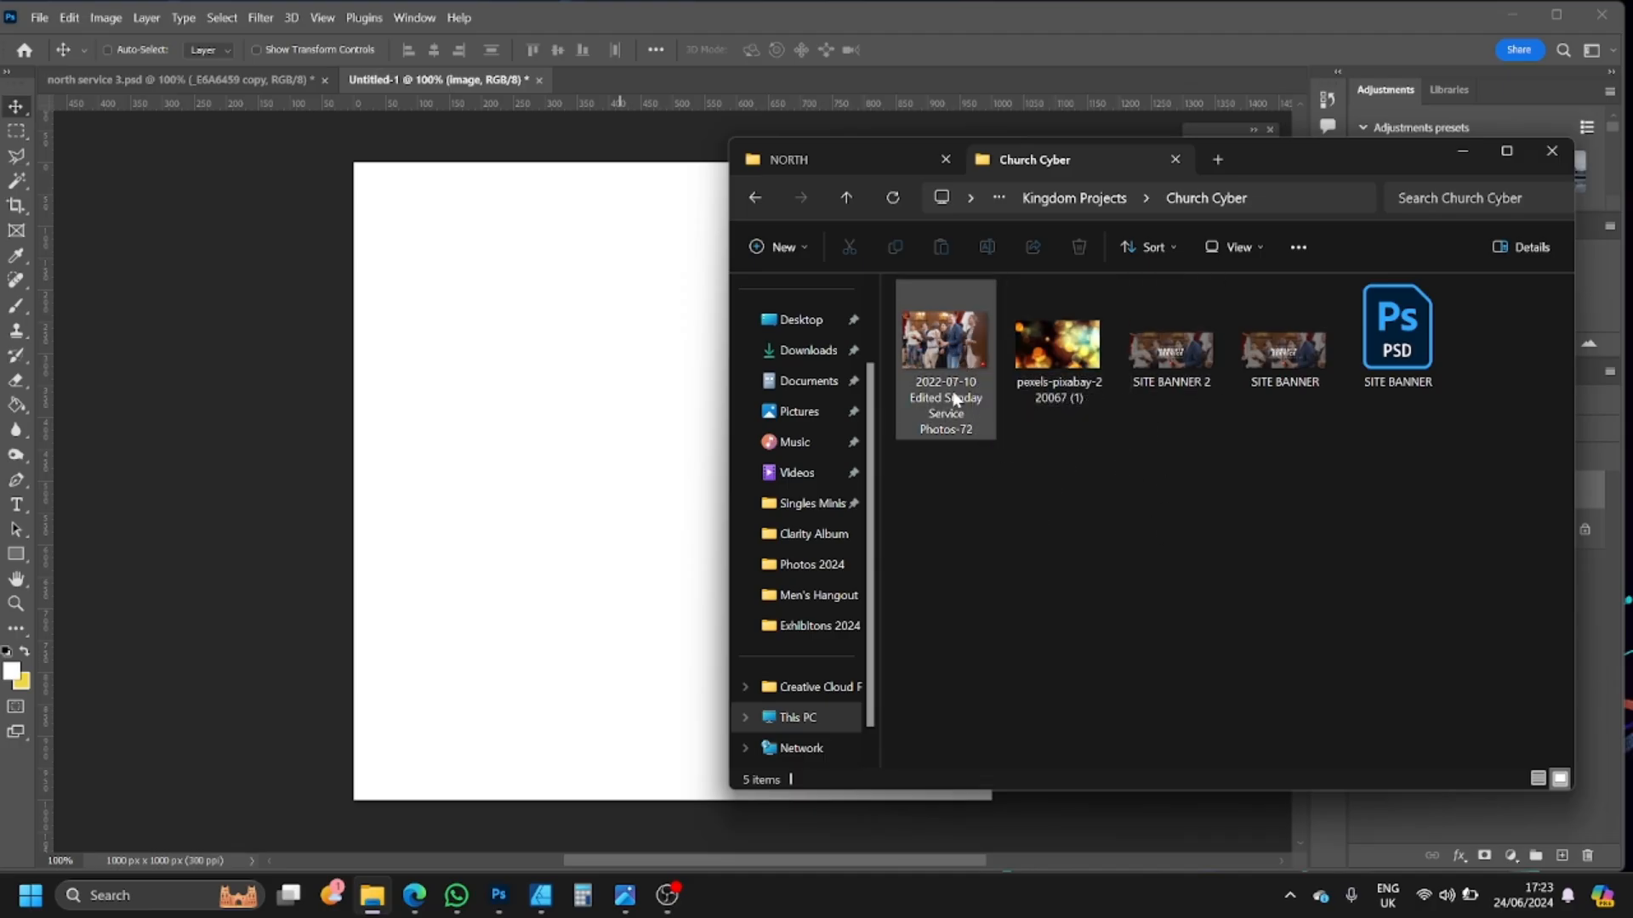
drag(956, 396, 576, 474)
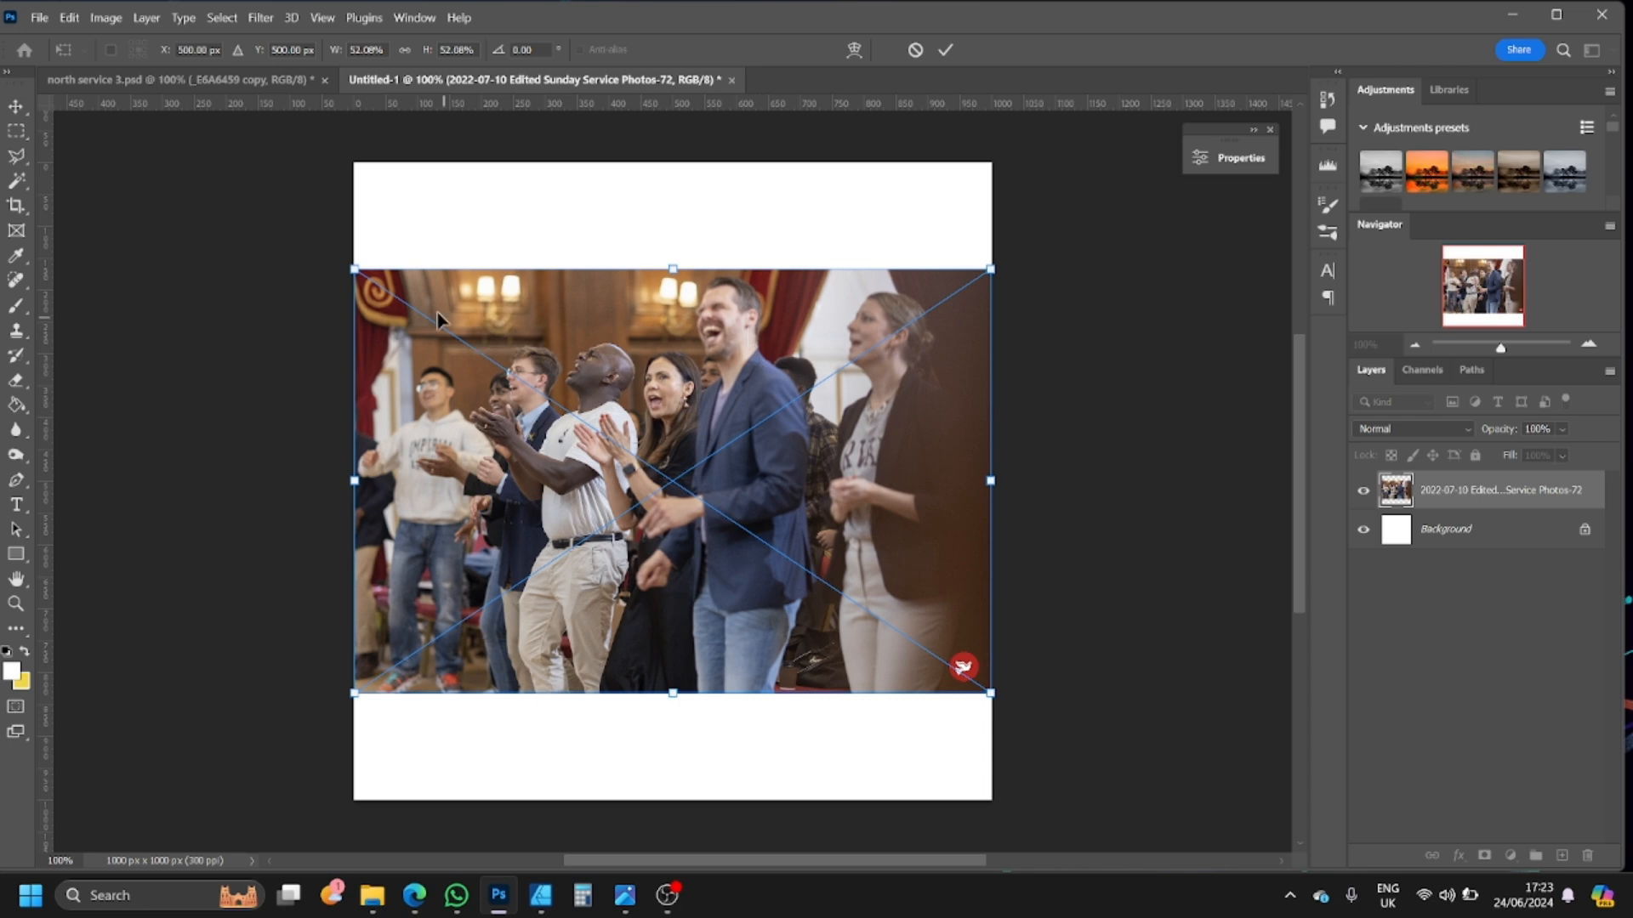
drag(419, 295, 201, 188)
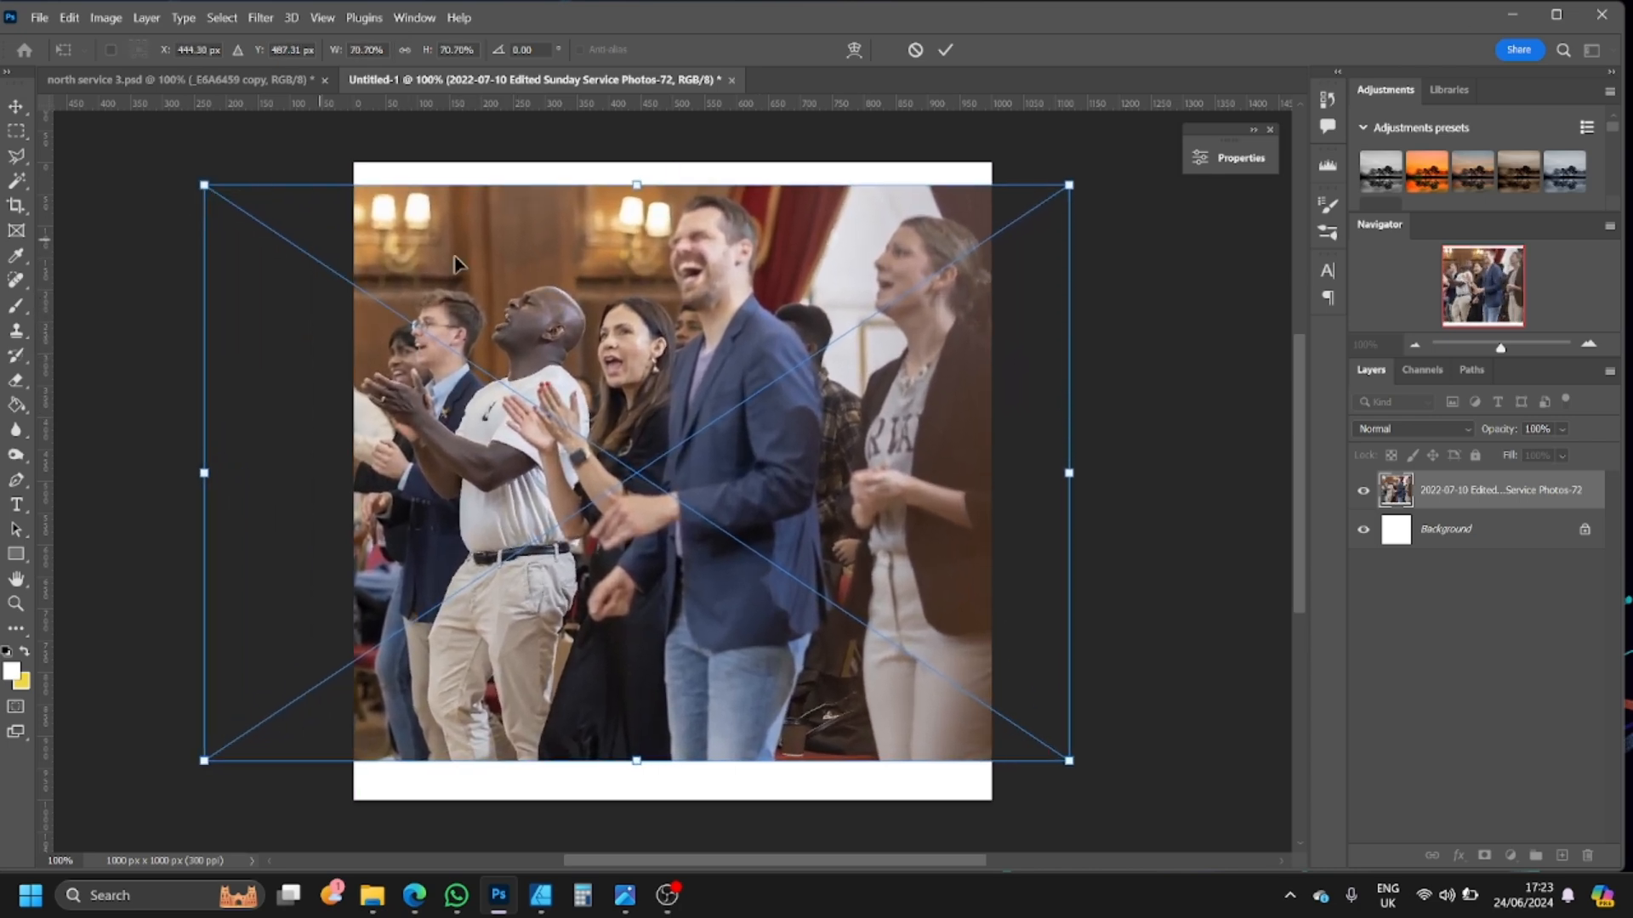
drag(491, 280, 779, 322)
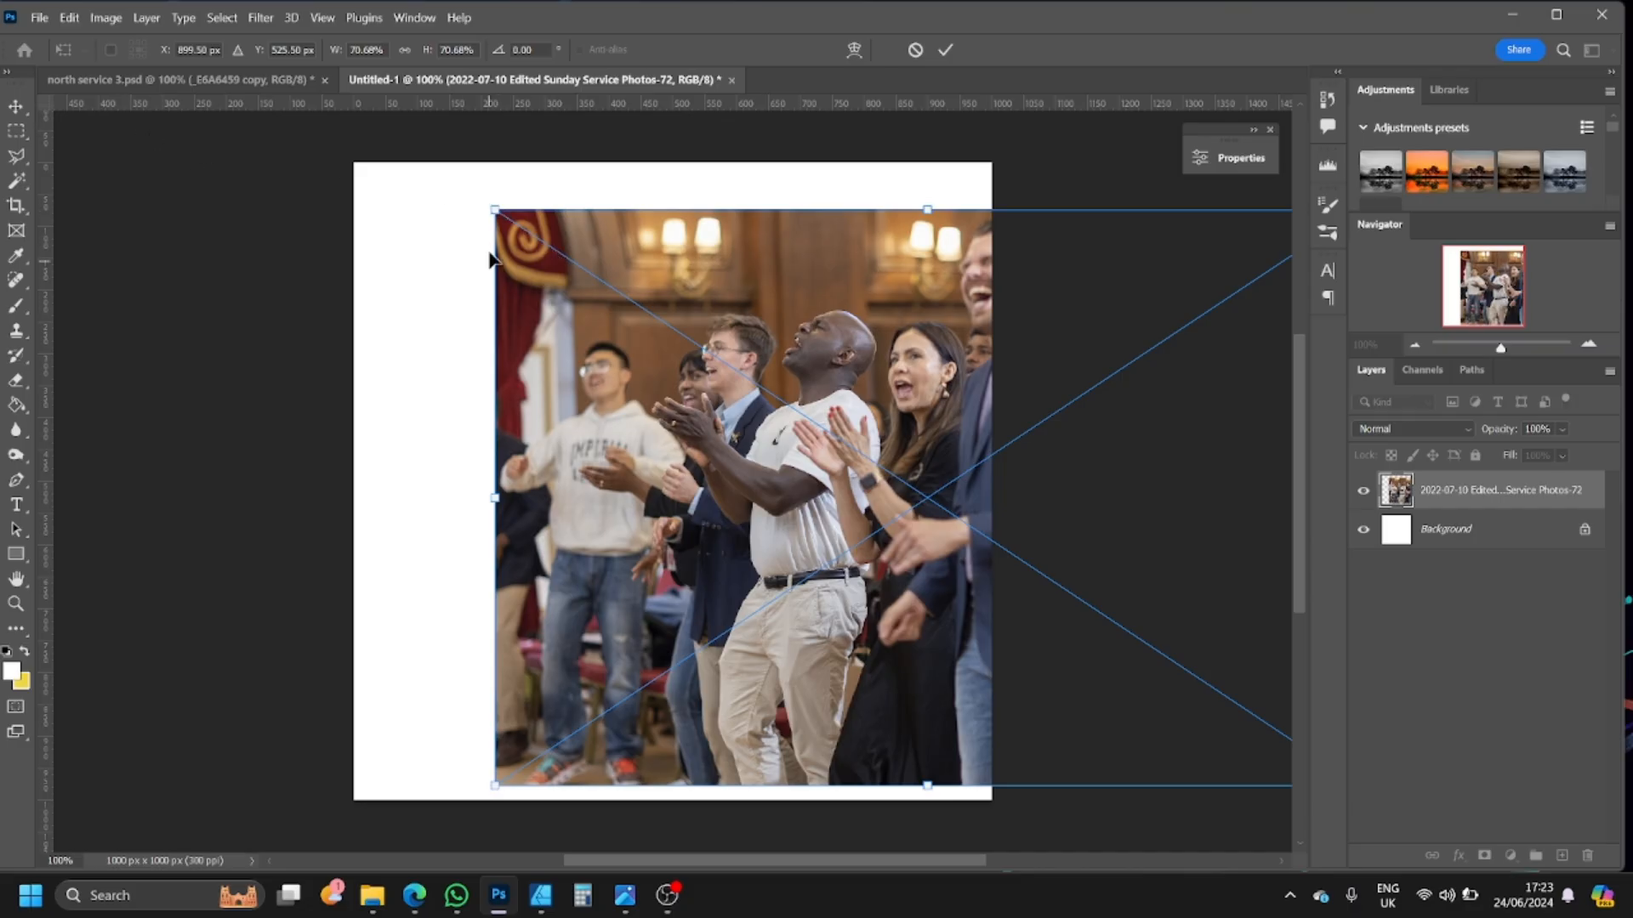
mouse_move(676, 295)
mouse_down()
mouse_move(599, 298)
mouse_move(643, 295)
mouse_up()
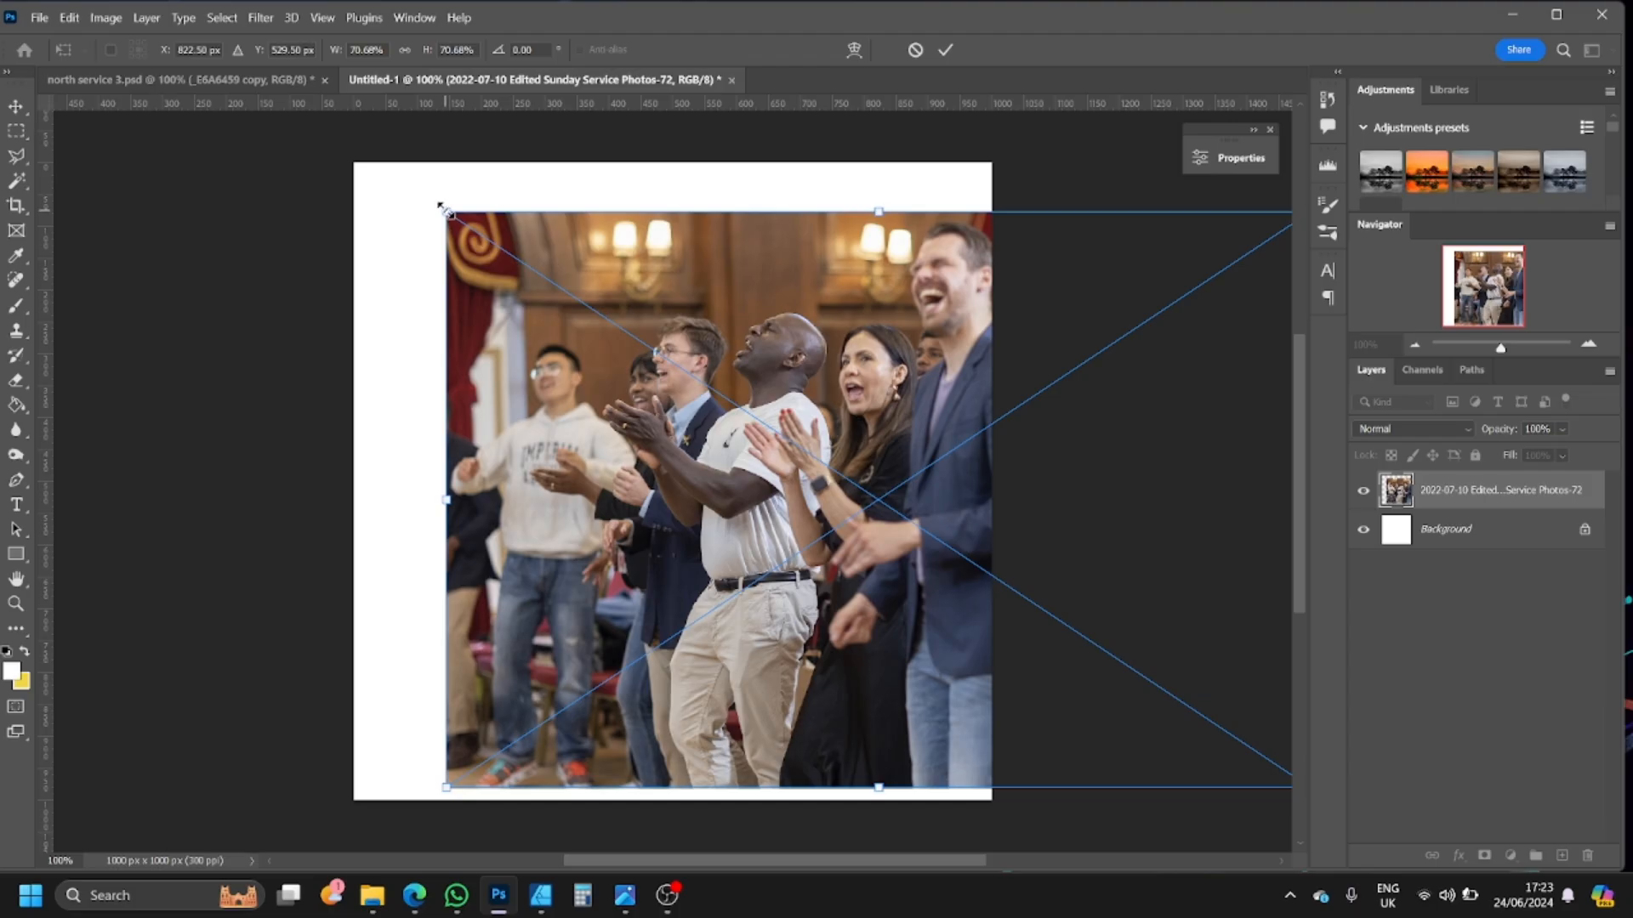
- Enlarge the placed photo further so it covers the whole canvas, and adjust its position to frame the clapping people
drag(442, 208, 155, 319)
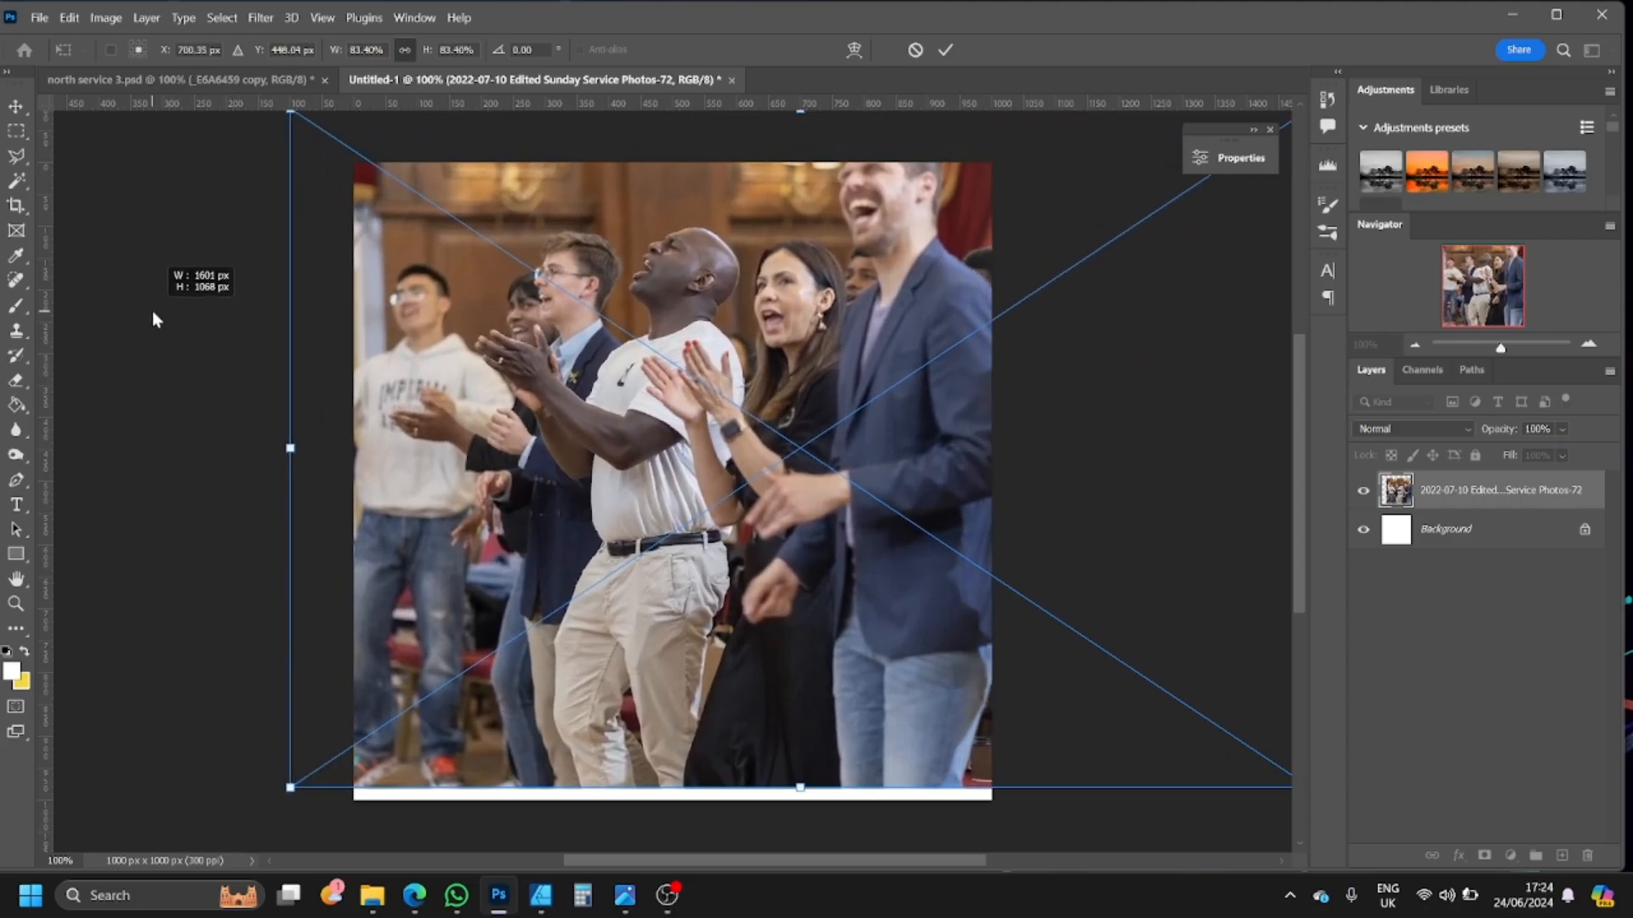
drag(499, 344, 524, 398)
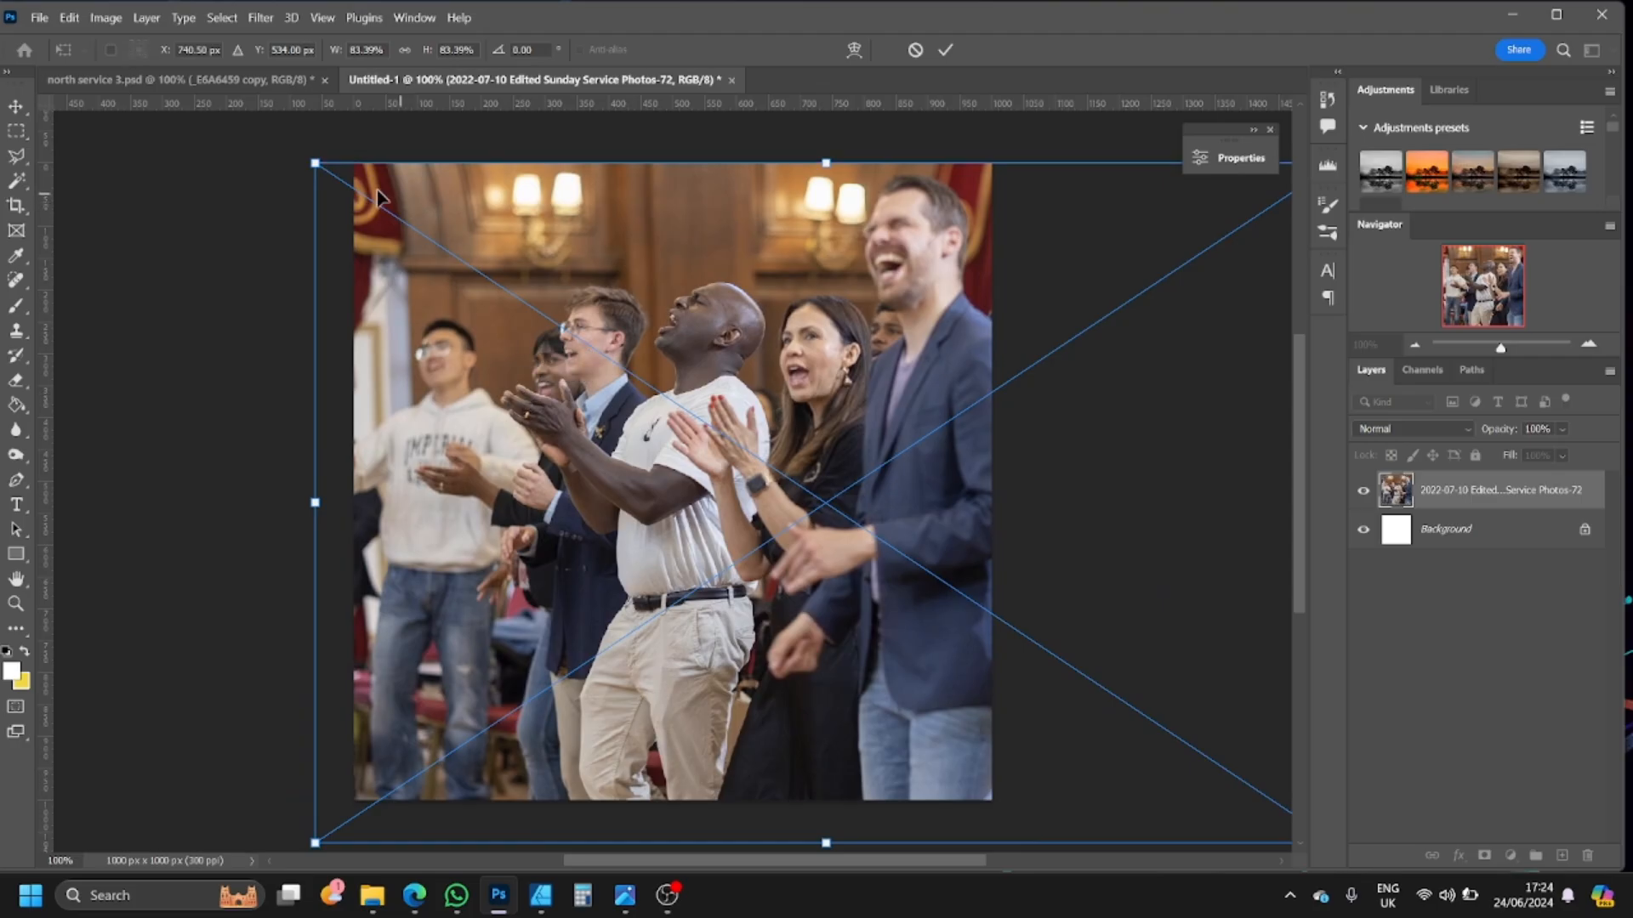
drag(314, 162, 288, 145)
drag(472, 354, 483, 342)
click(32, 108)
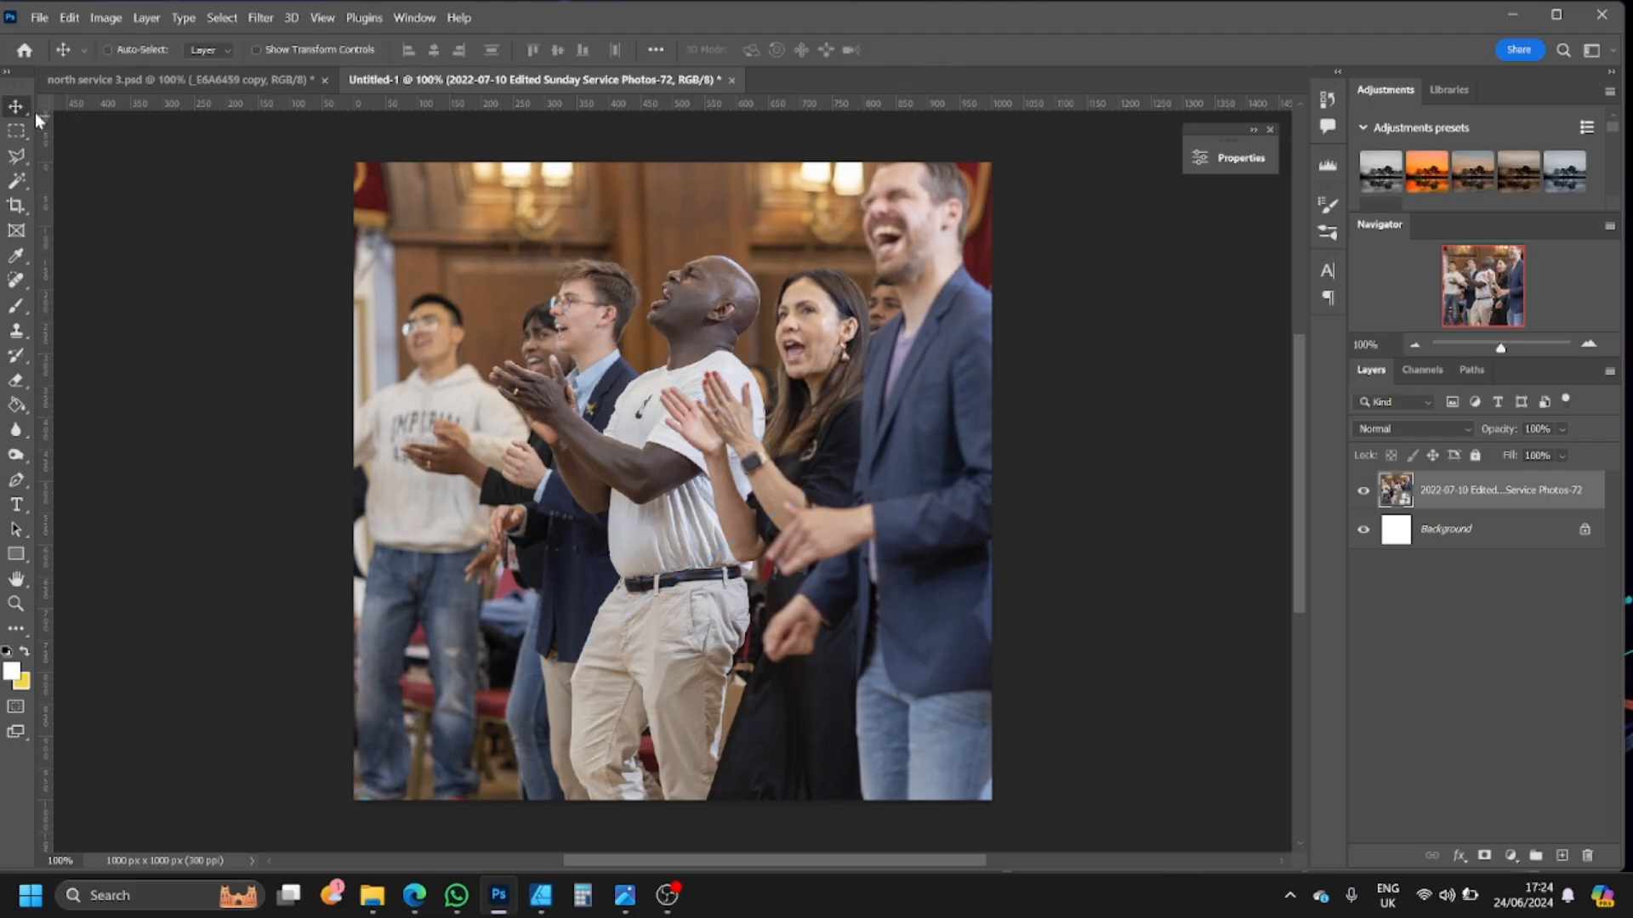
drag(653, 438, 619, 445)
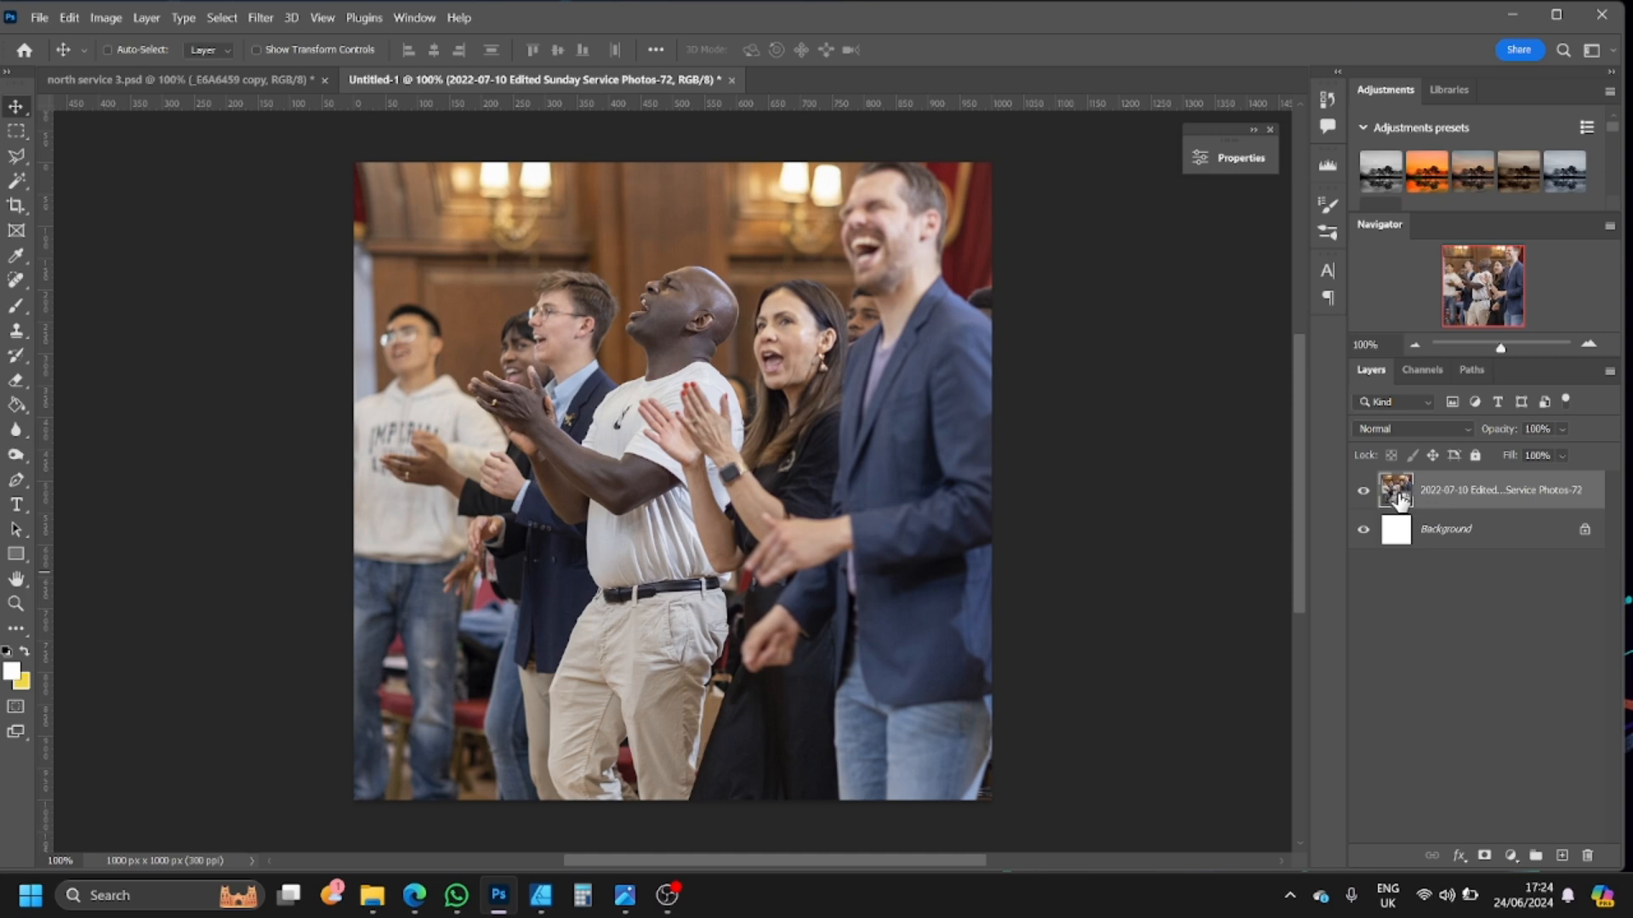
- Rasterize the placed photo layer and duplicate it
click(625, 894)
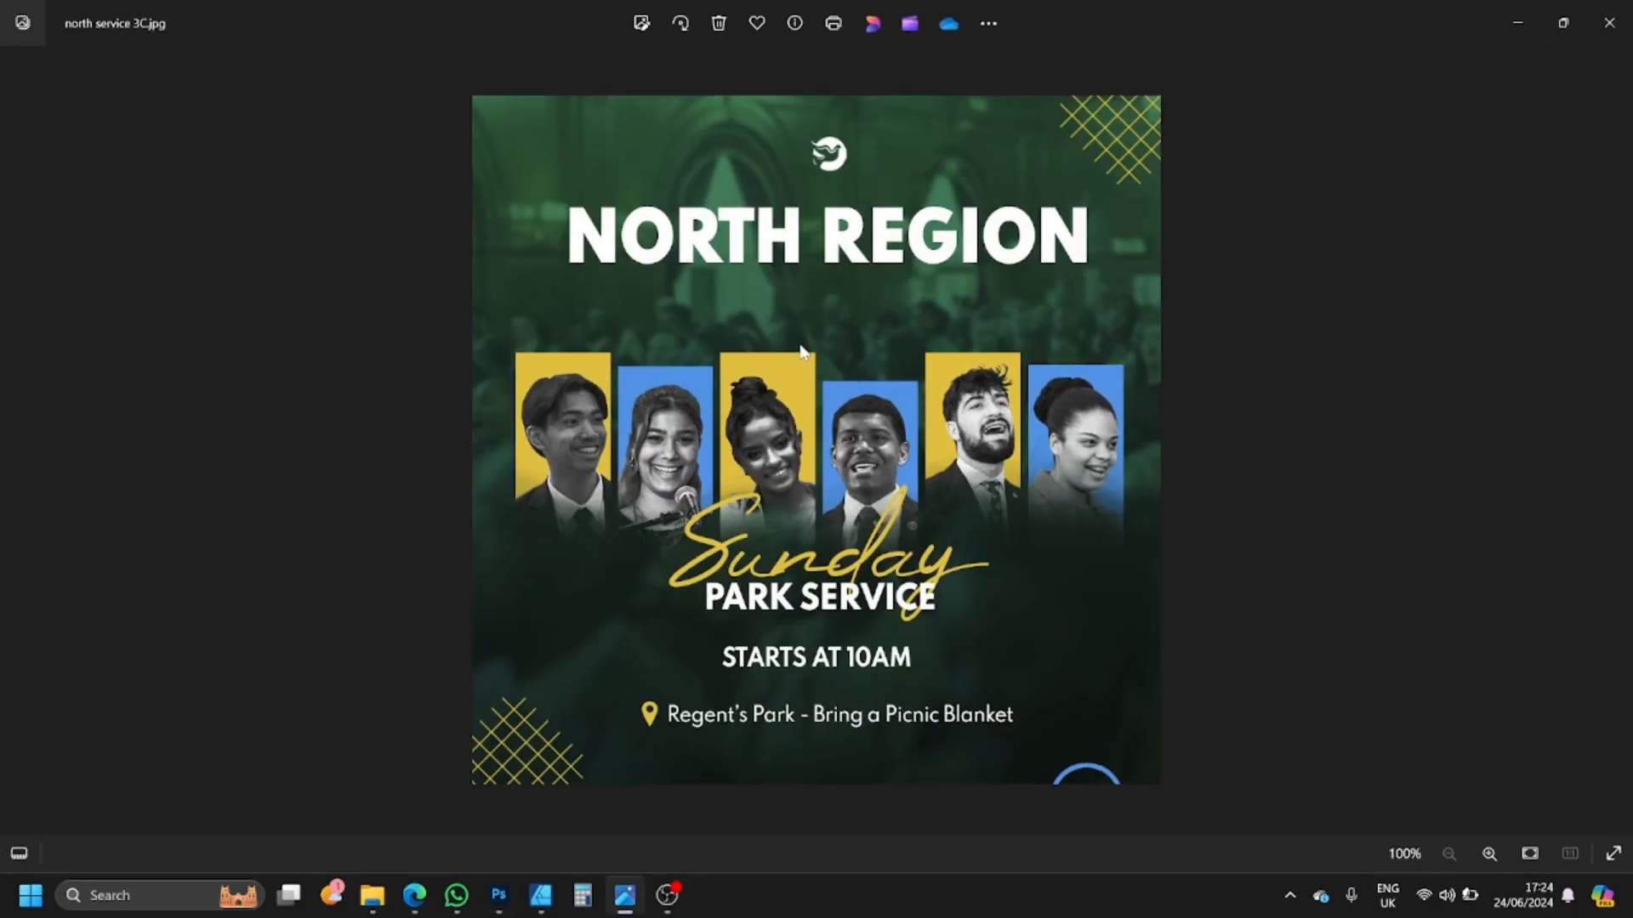
click(1527, 17)
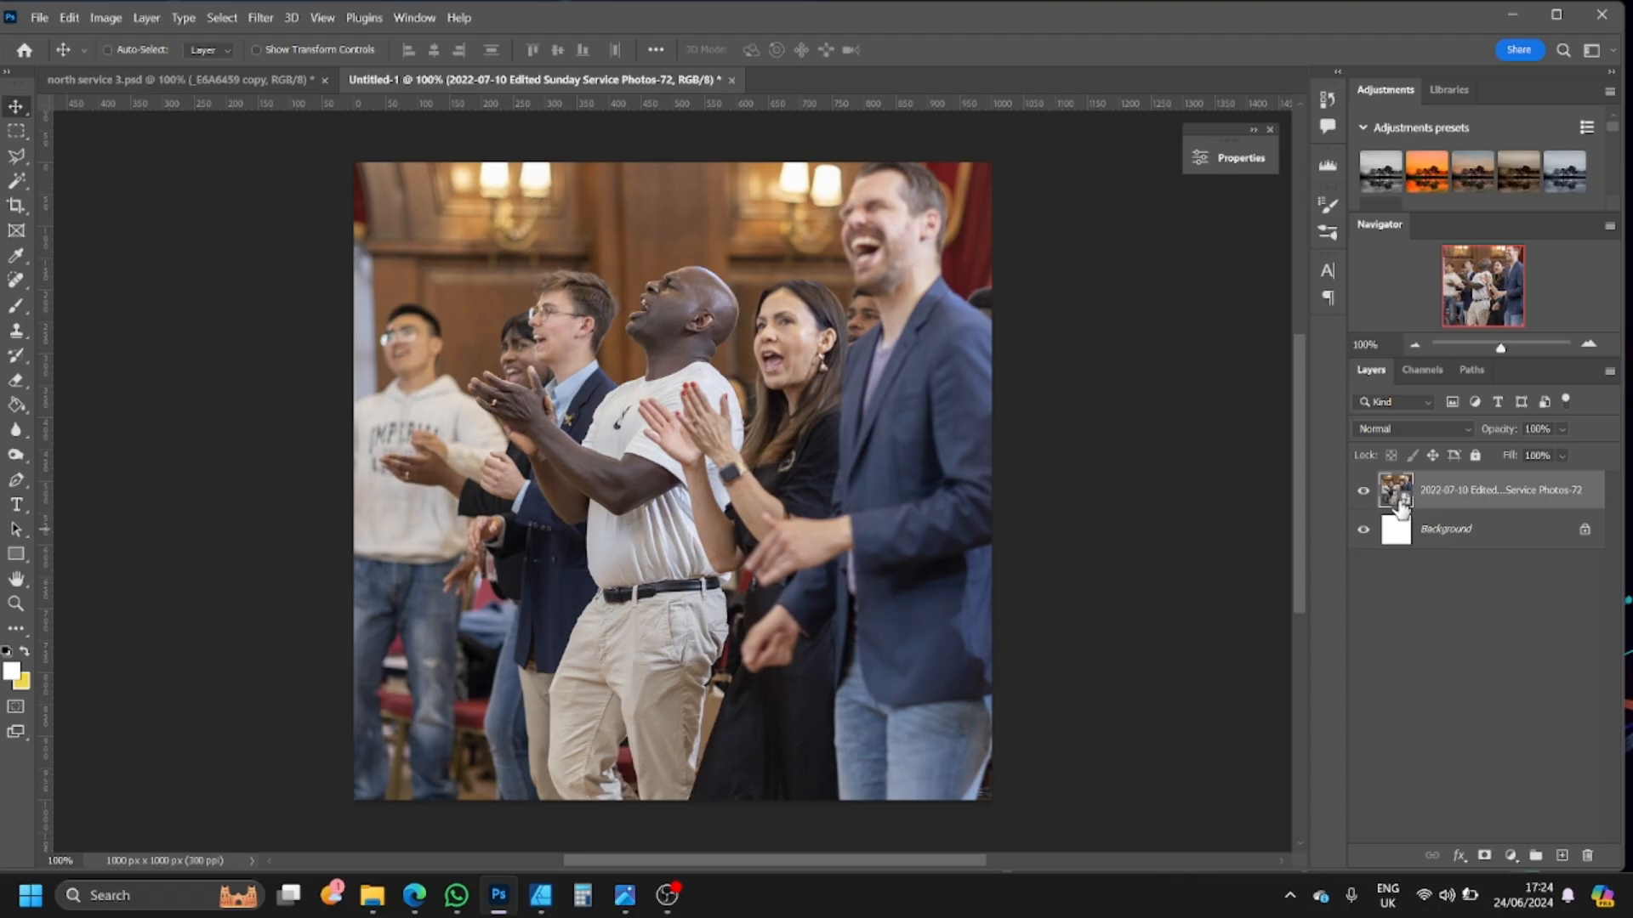
right_click(1433, 504)
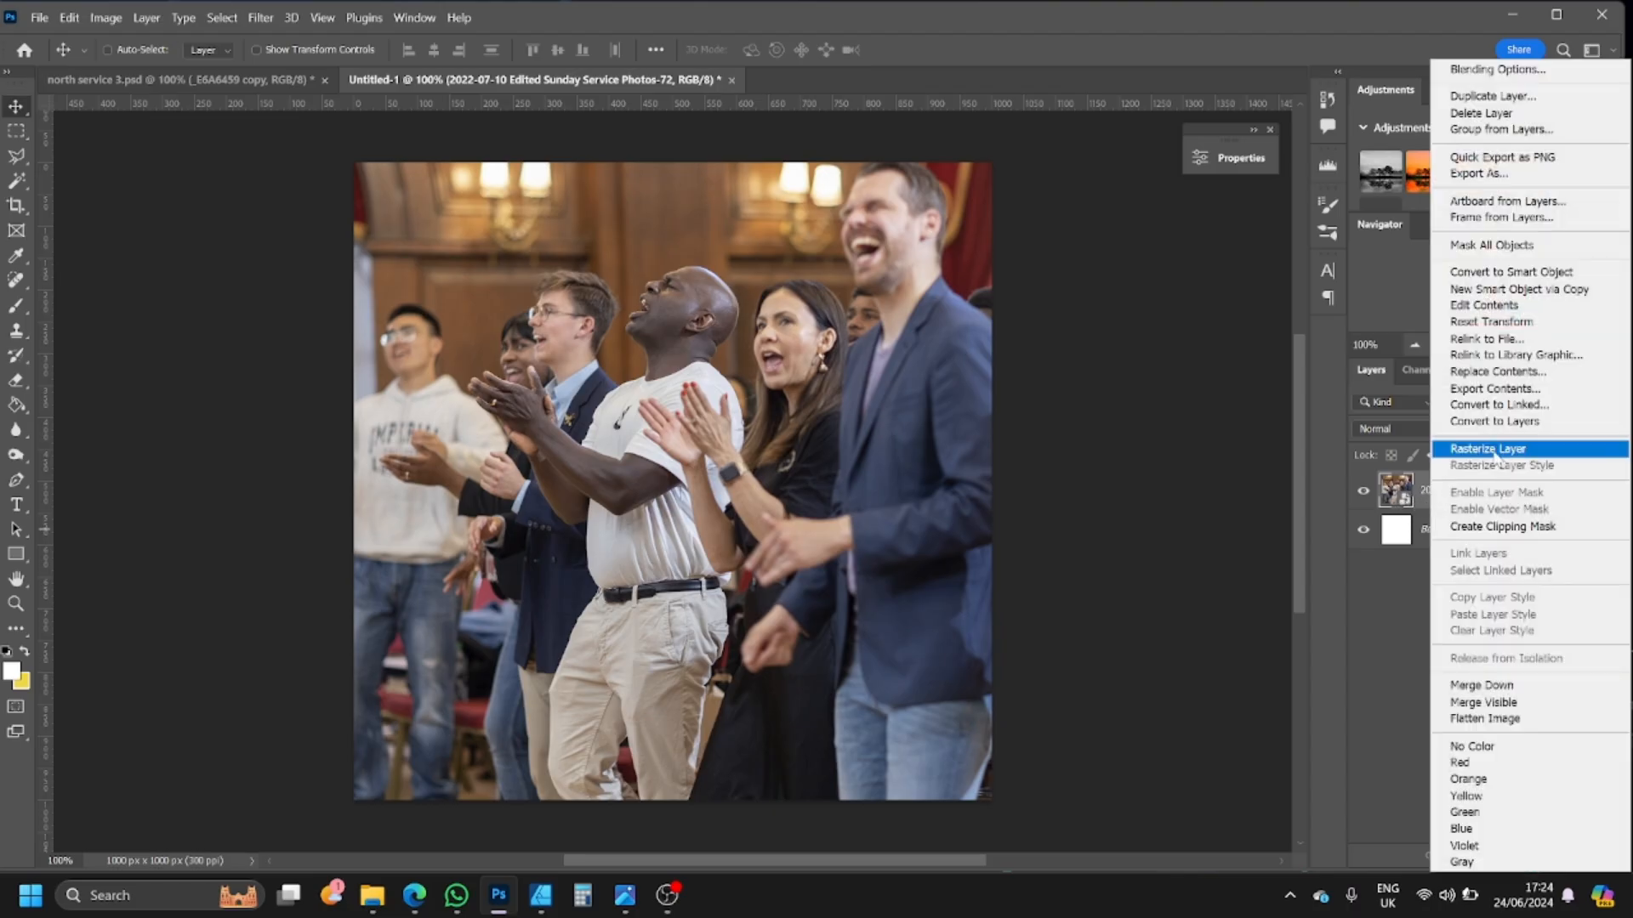
click(1480, 451)
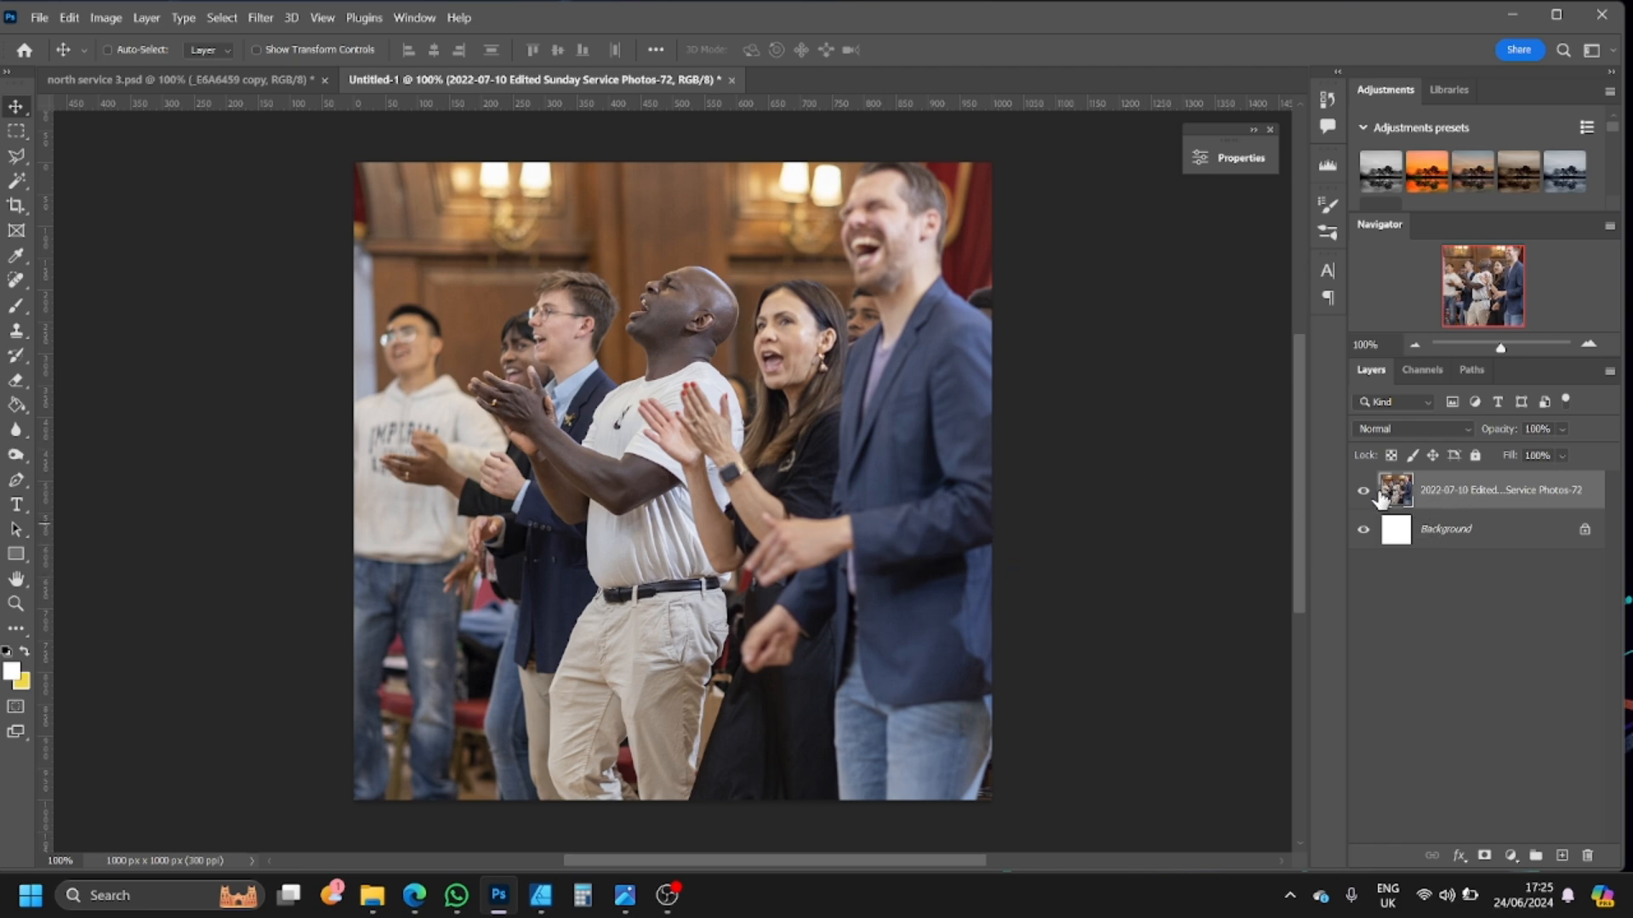
drag(1477, 496, 1564, 861)
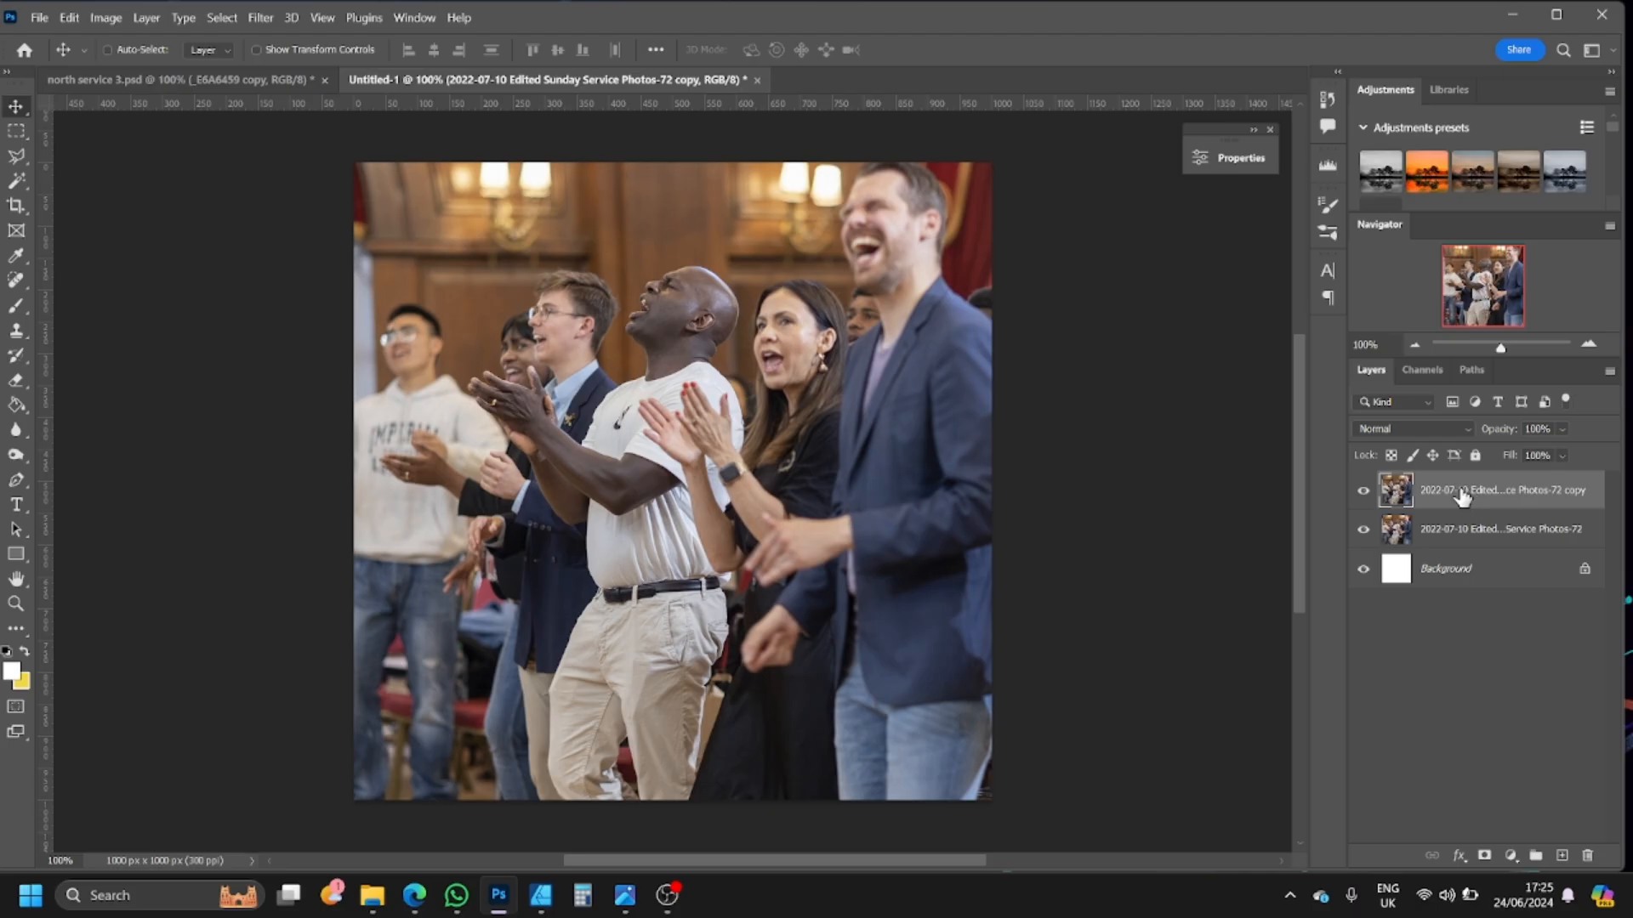
- Hide the original photo layer and leave only its copy visible above the Background
click(1363, 529)
click(1363, 491)
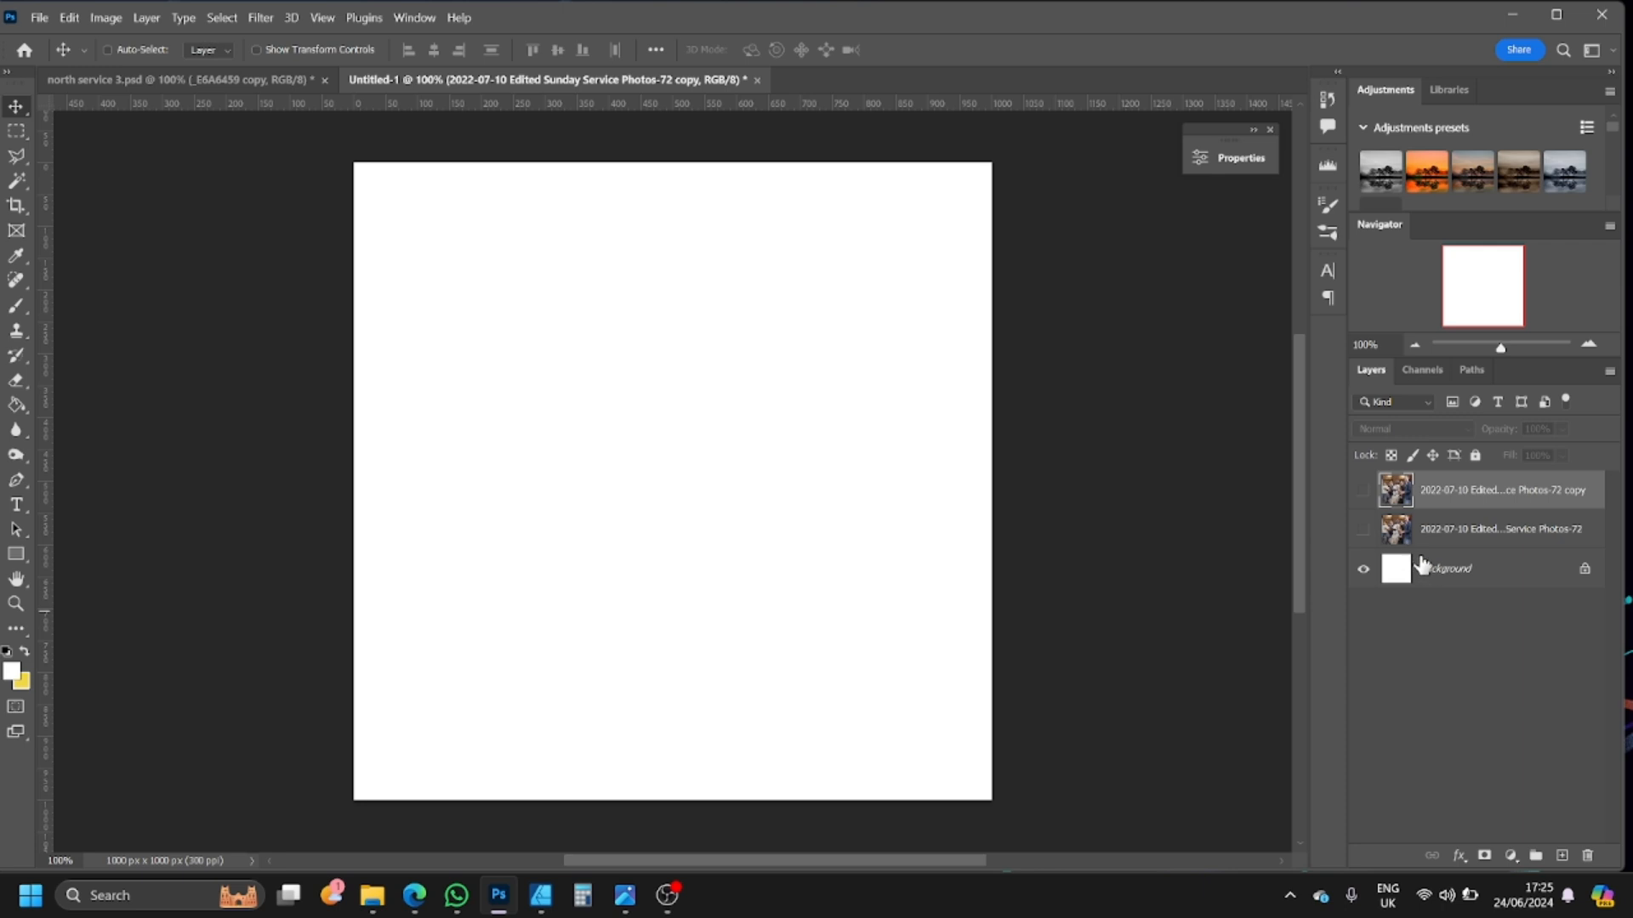
click(1364, 530)
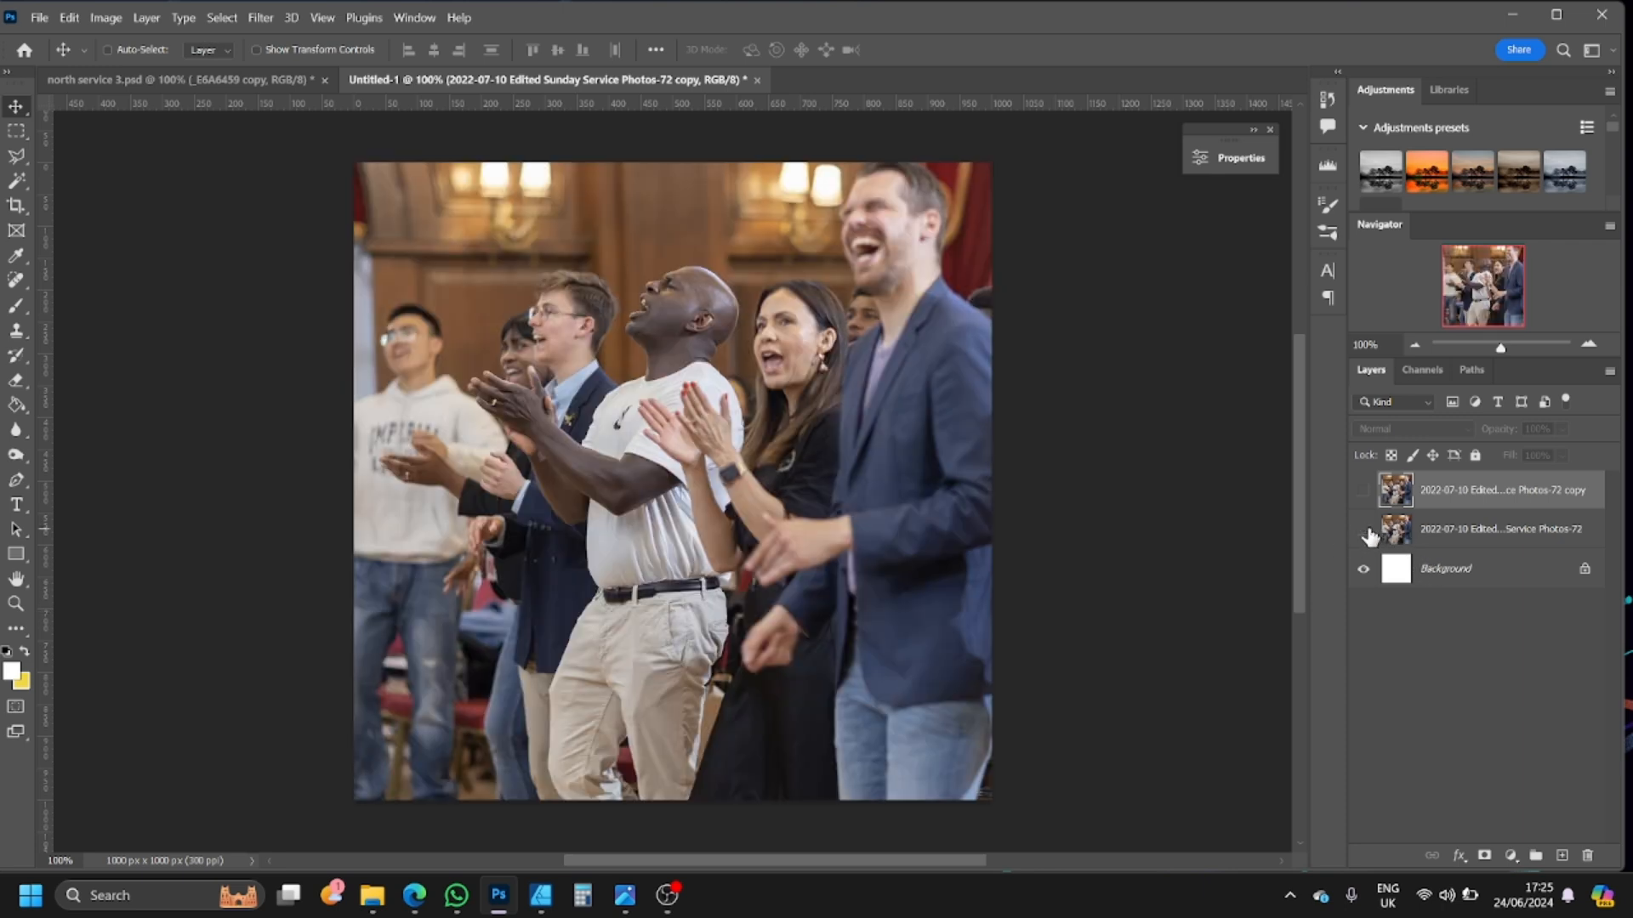
click(1363, 530)
click(1363, 491)
- Examine the background treatment of the reference flyer in Photos and return to the Photoshop document
click(665, 897)
click(664, 897)
click(625, 895)
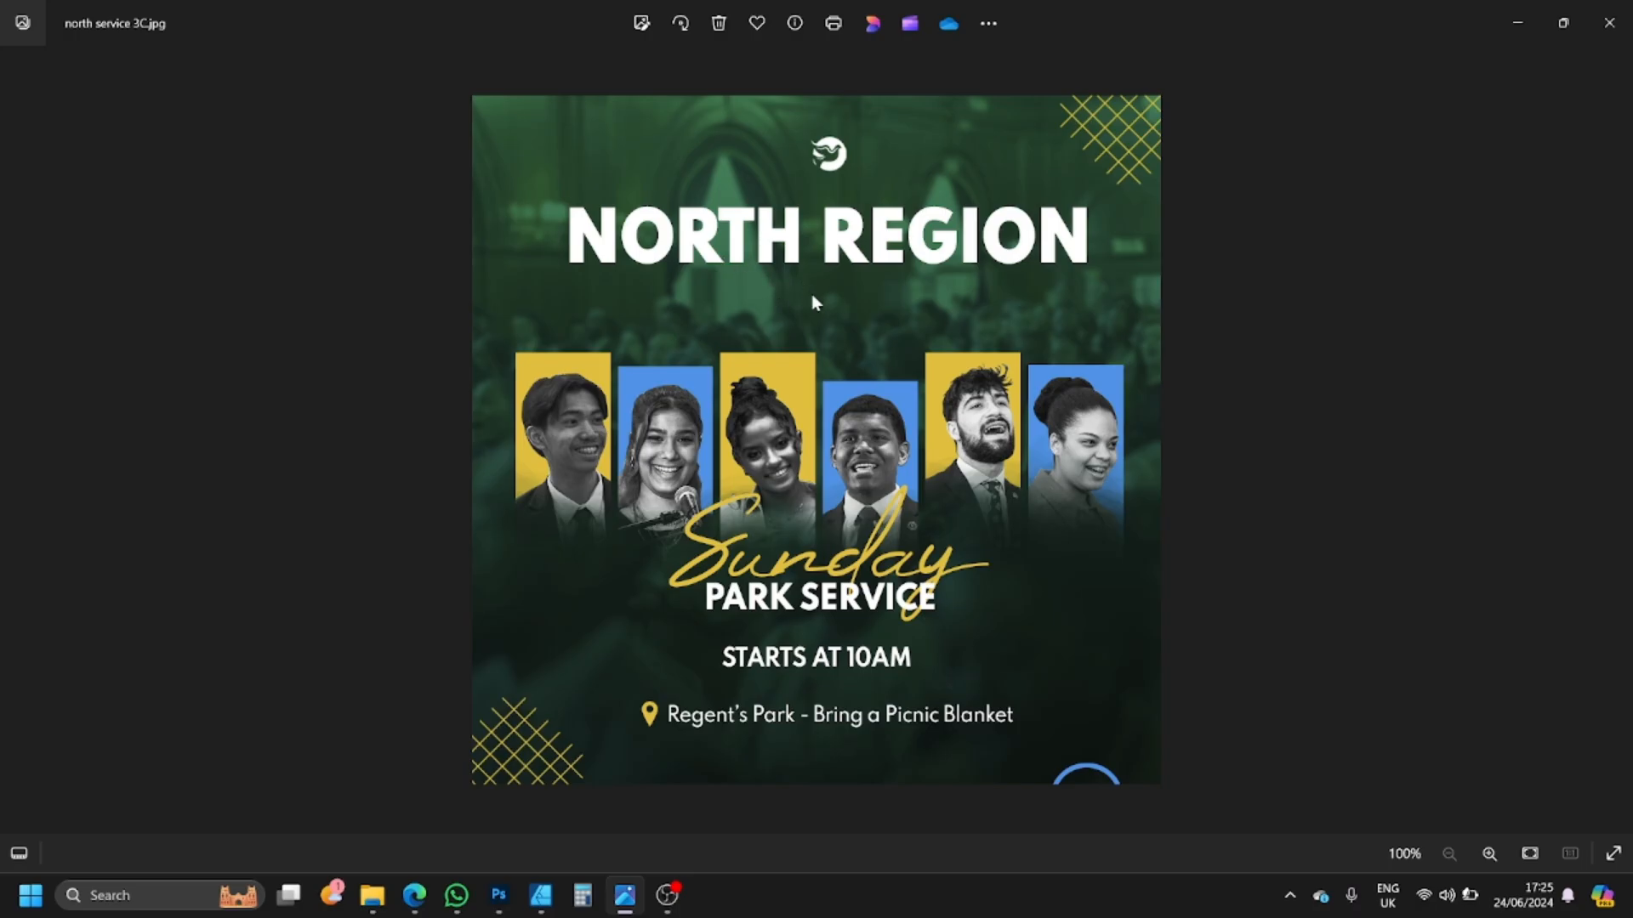
click(618, 886)
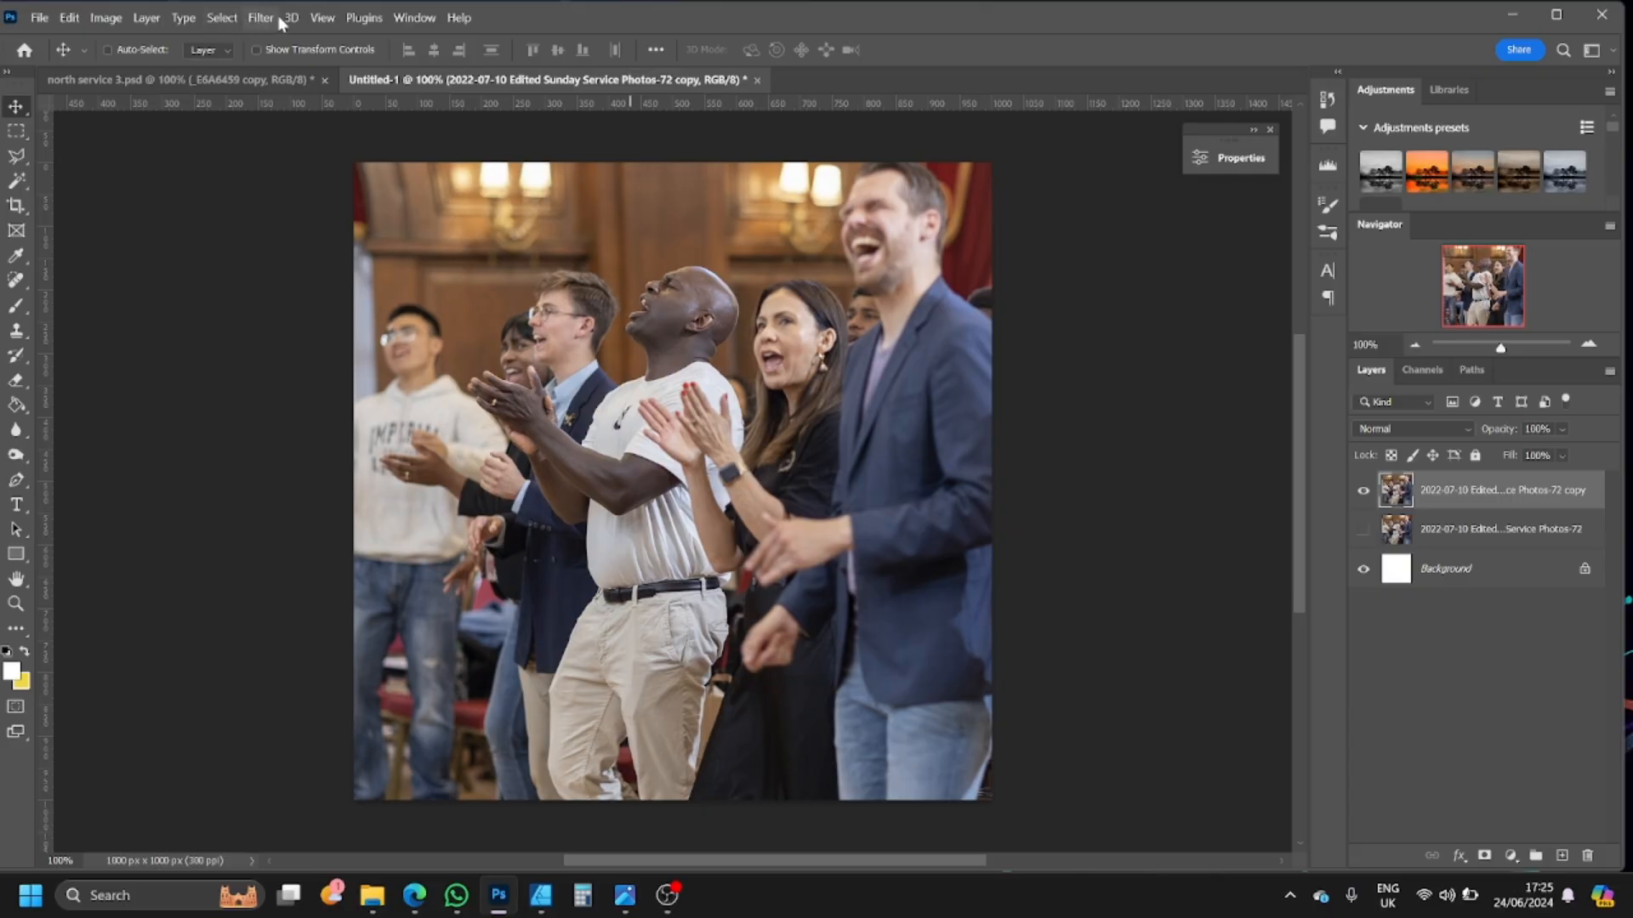
- Apply a Gaussian Blur with a 9.2-pixel radius to the photo copy layer
click(415, 18)
click(415, 18)
click(257, 18)
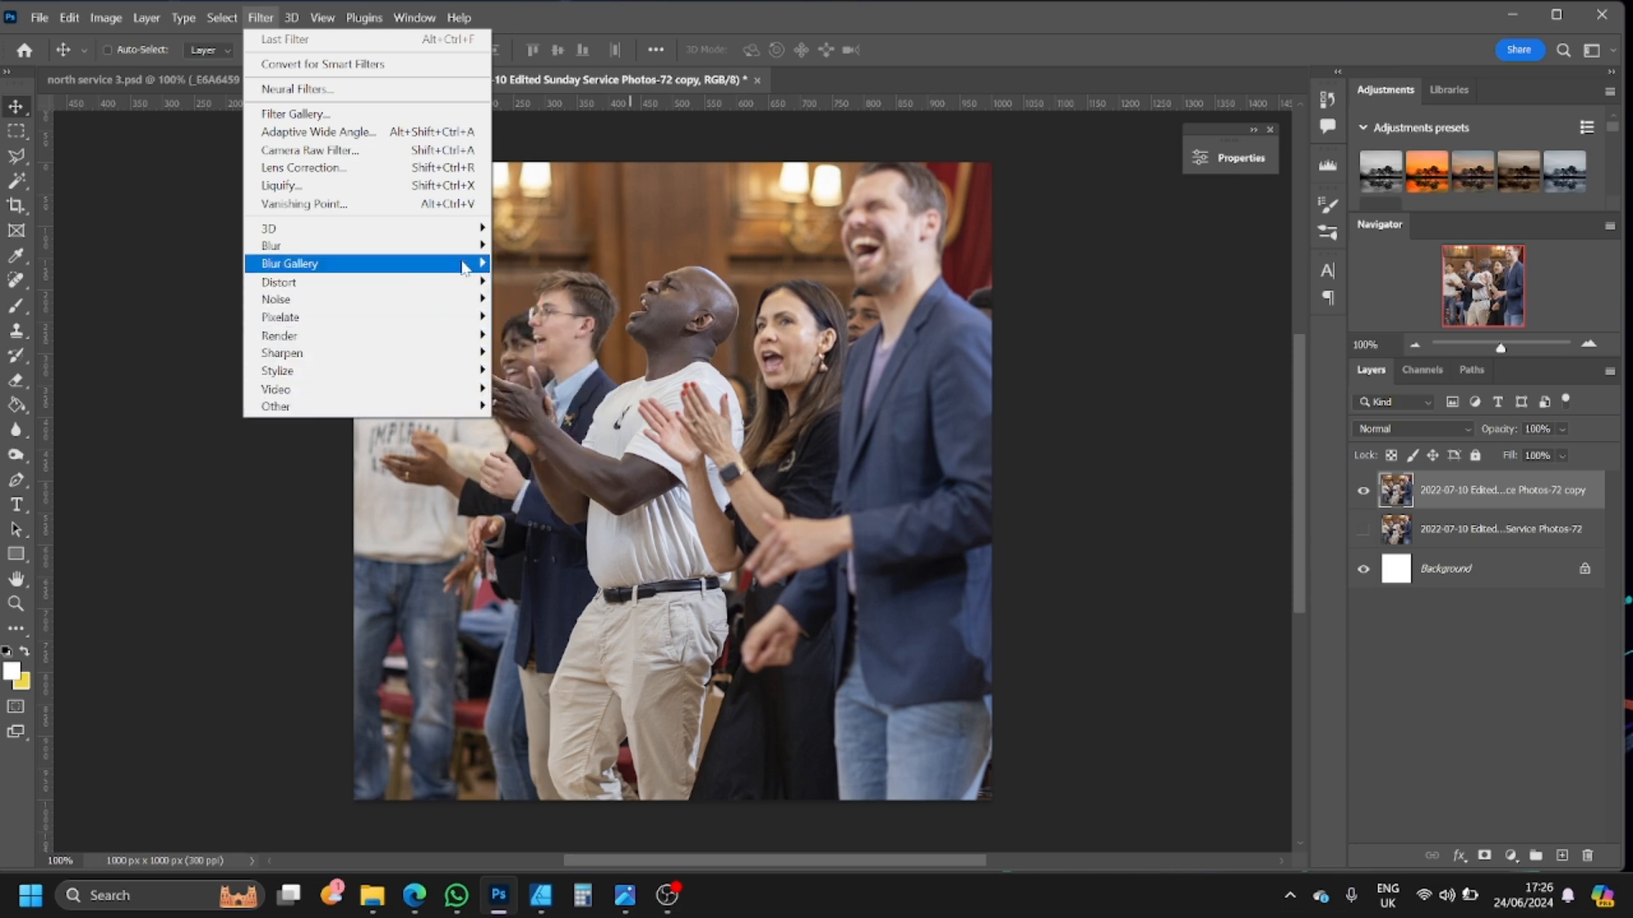
mouse_move(415, 257)
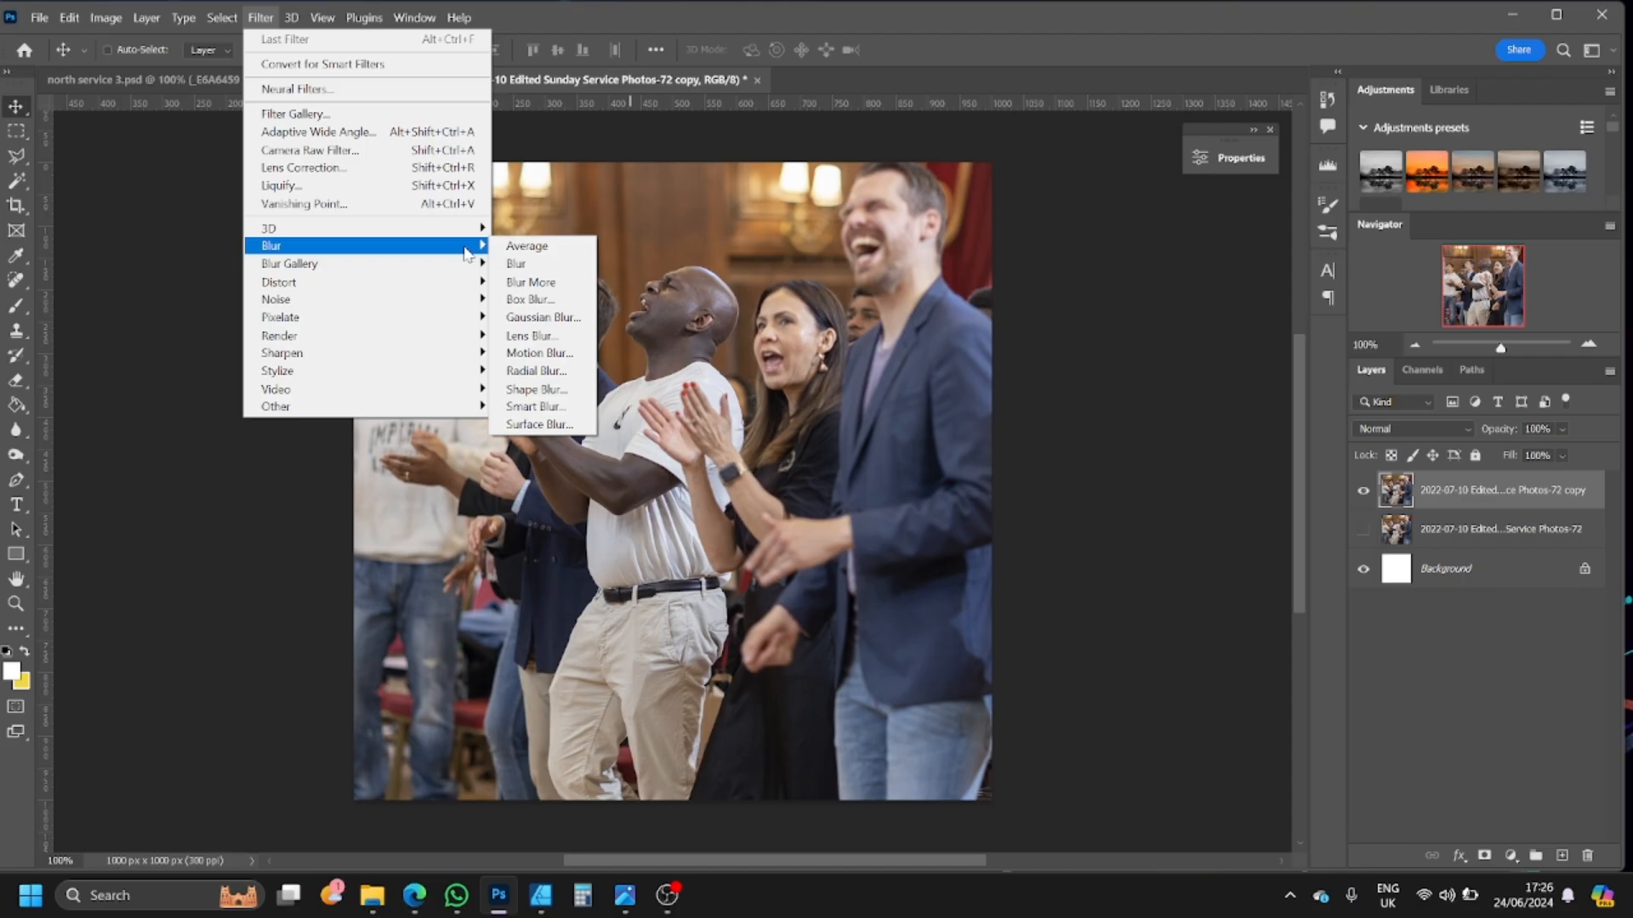
click(545, 317)
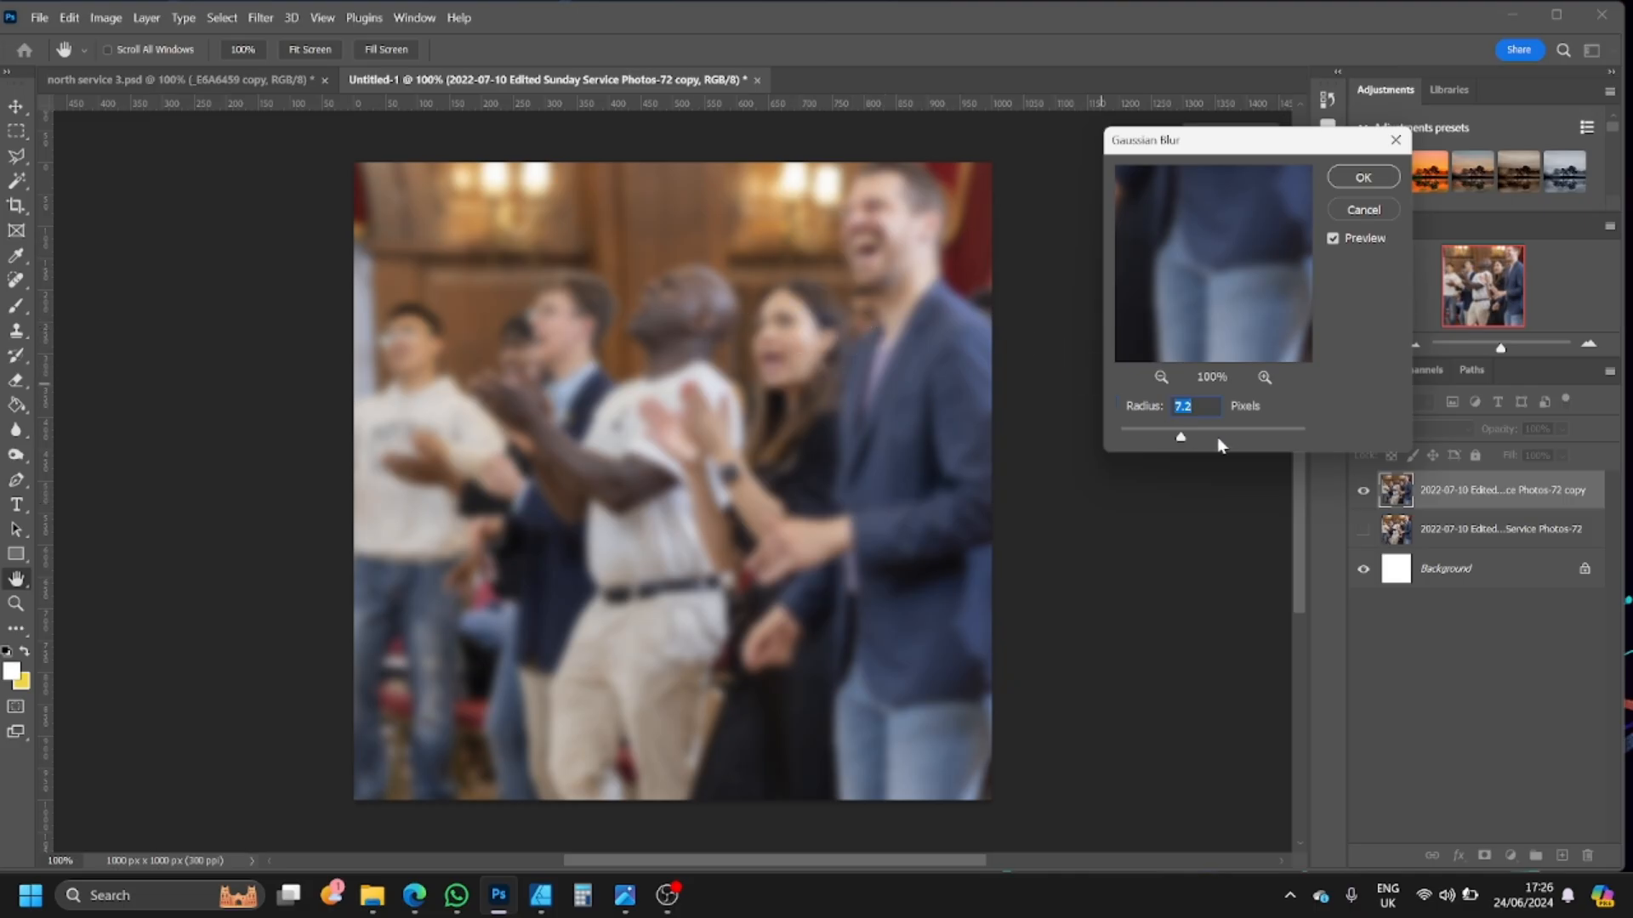
mouse_move(1181, 438)
mouse_down()
mouse_move(1246, 441)
mouse_move(1174, 440)
mouse_move(1191, 443)
mouse_up()
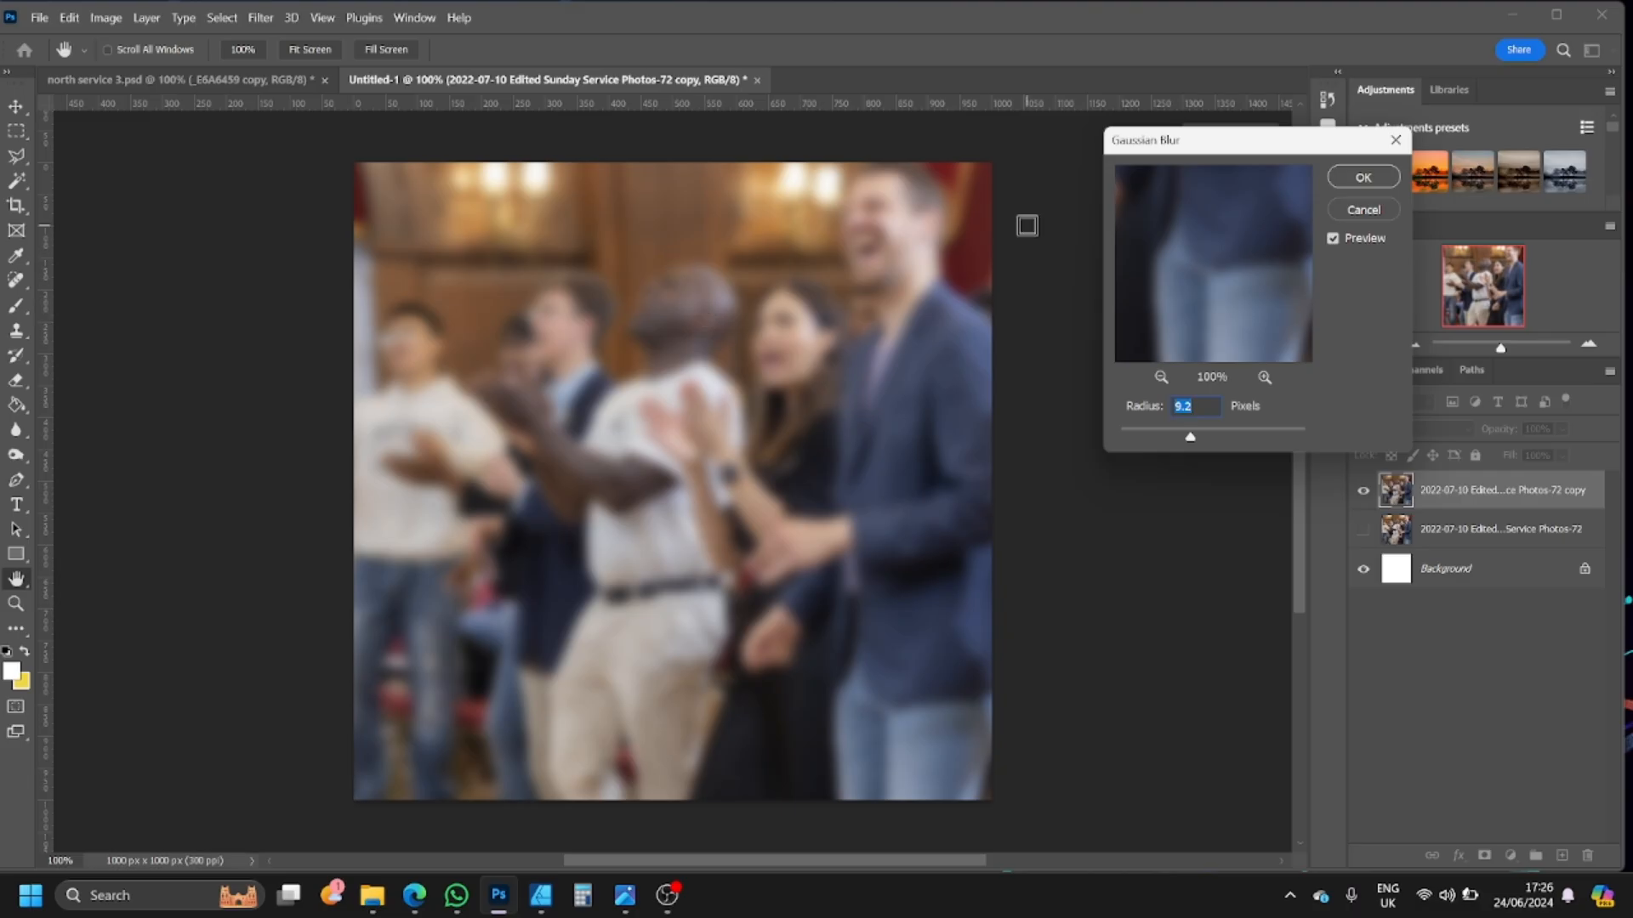
click(1365, 177)
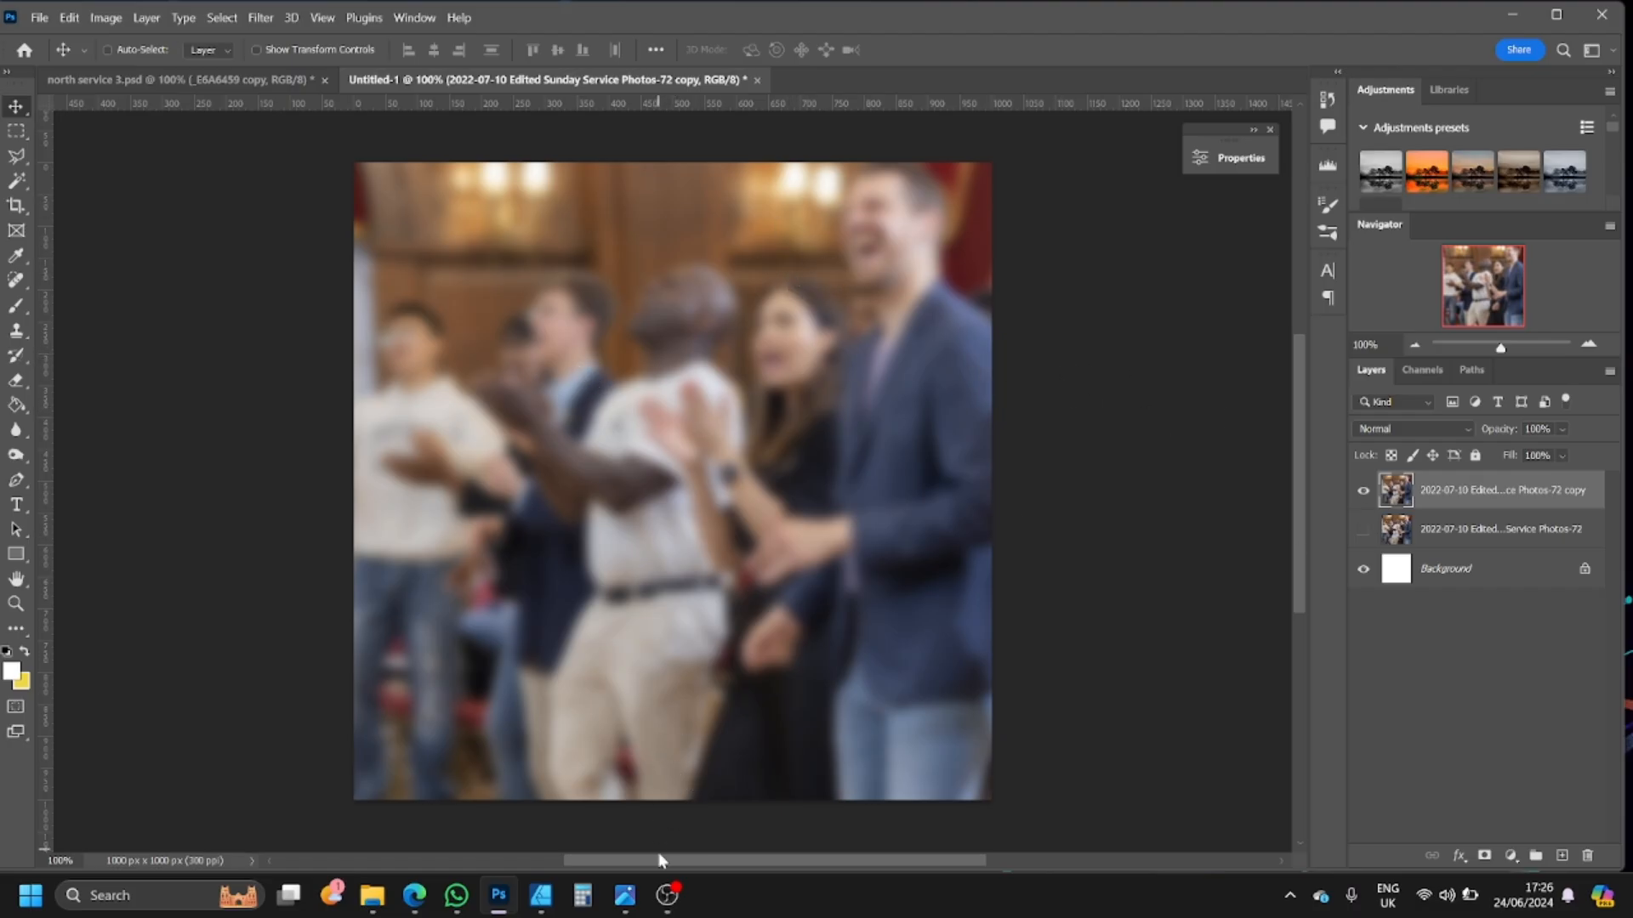
- Check the reference flyer in Photos, and add a new layer named "gradient" above the blurred photo copy in Photoshop
click(627, 900)
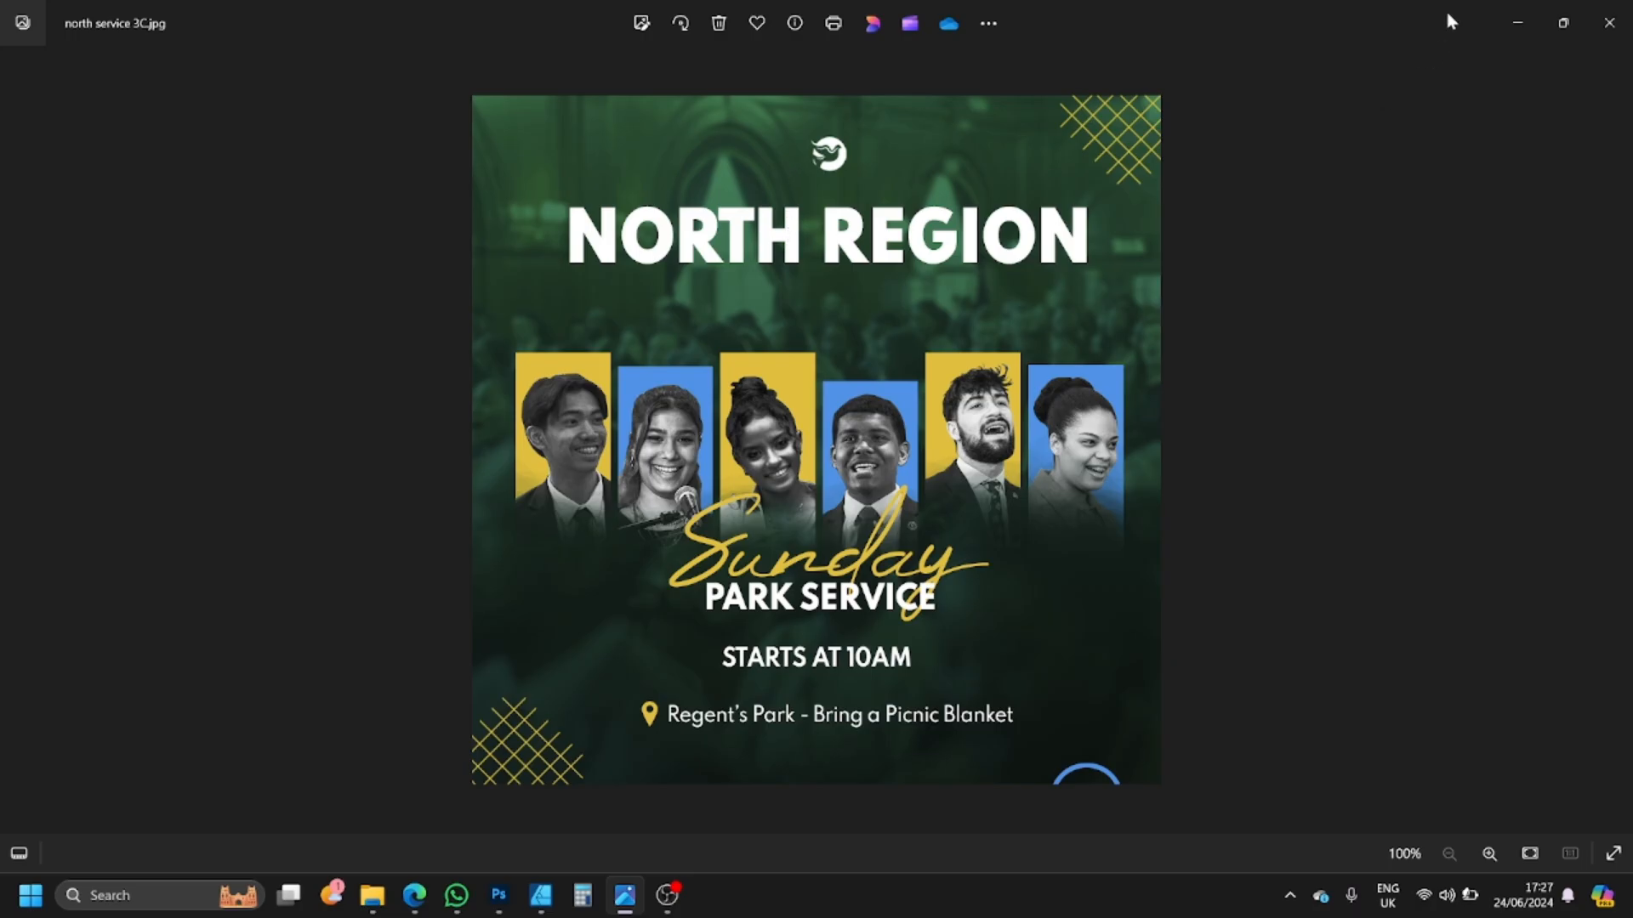
click(1517, 23)
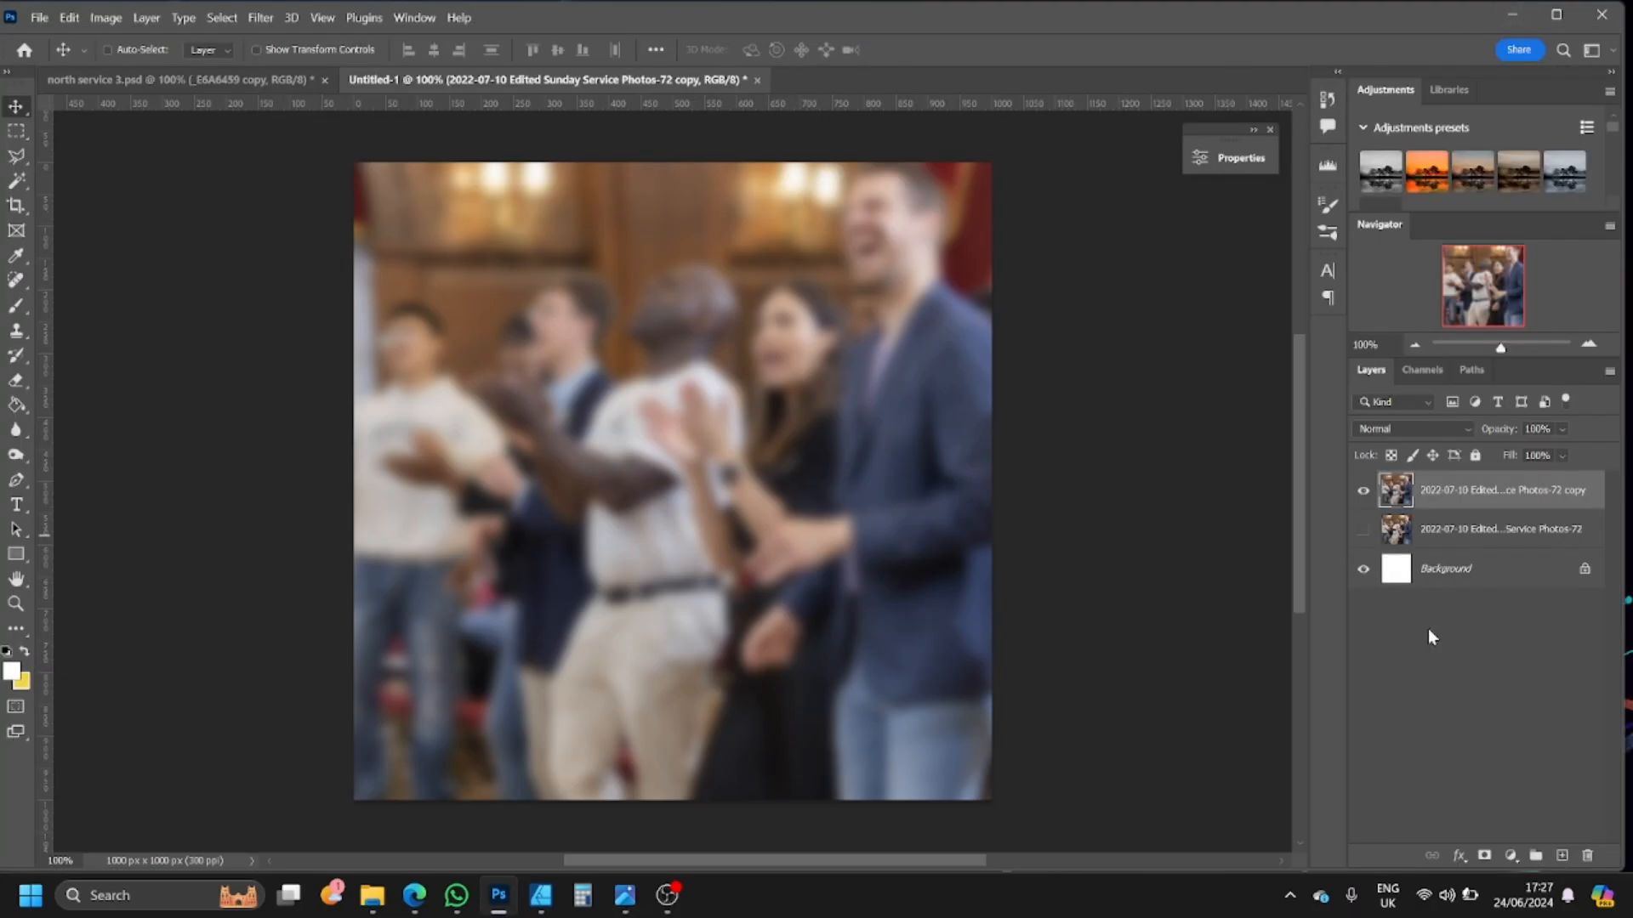
click(1562, 856)
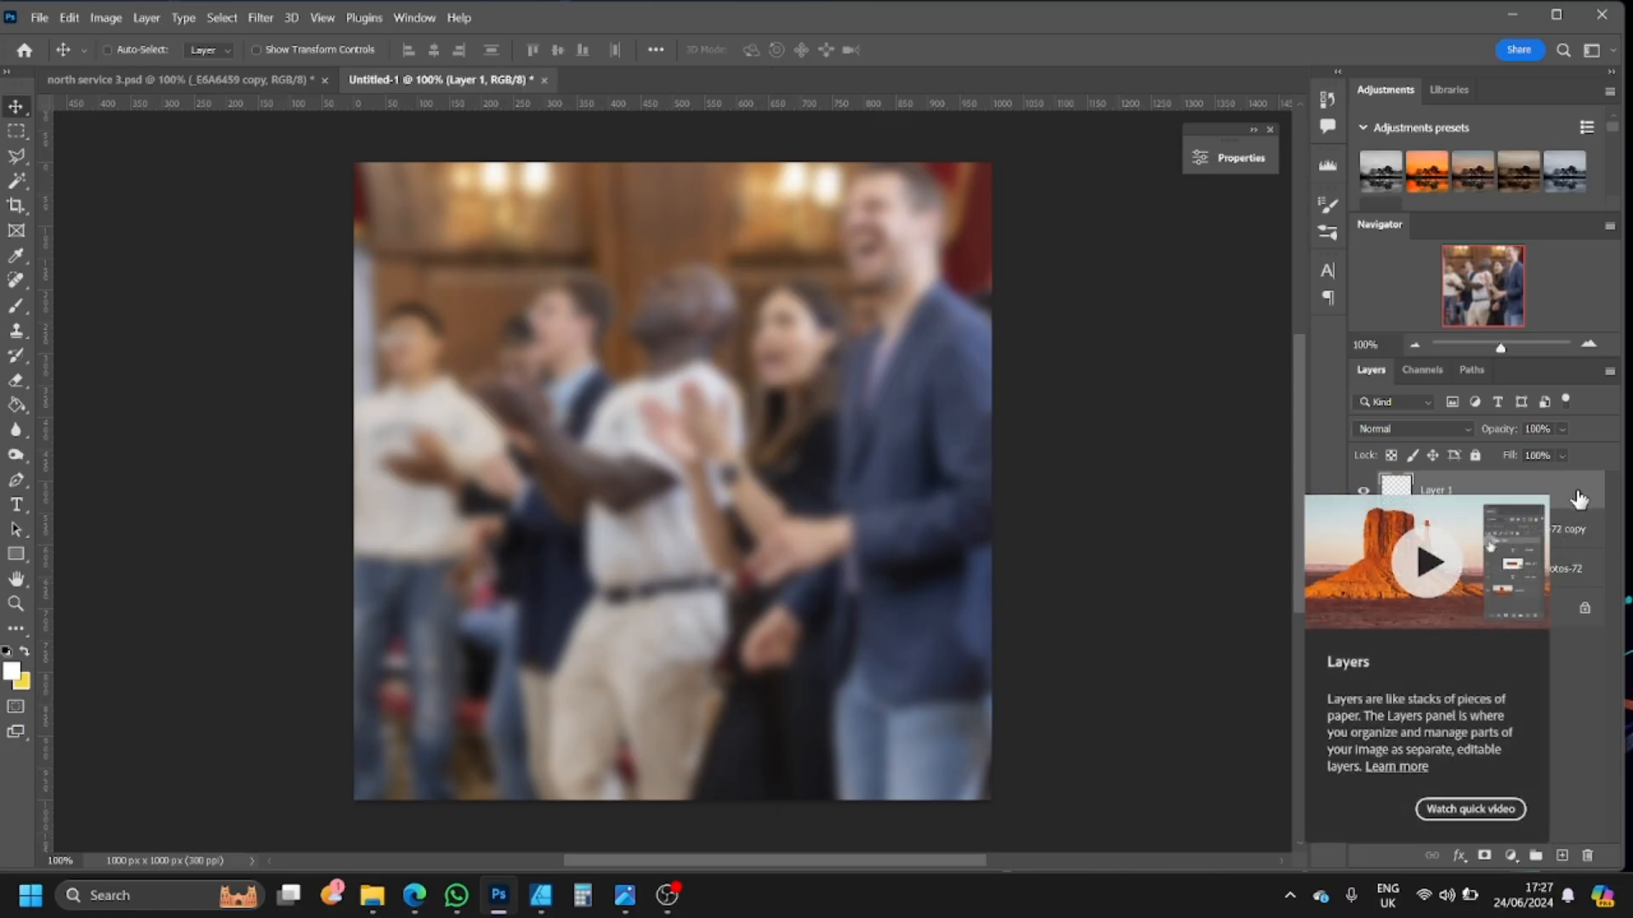
double_click(1439, 490)
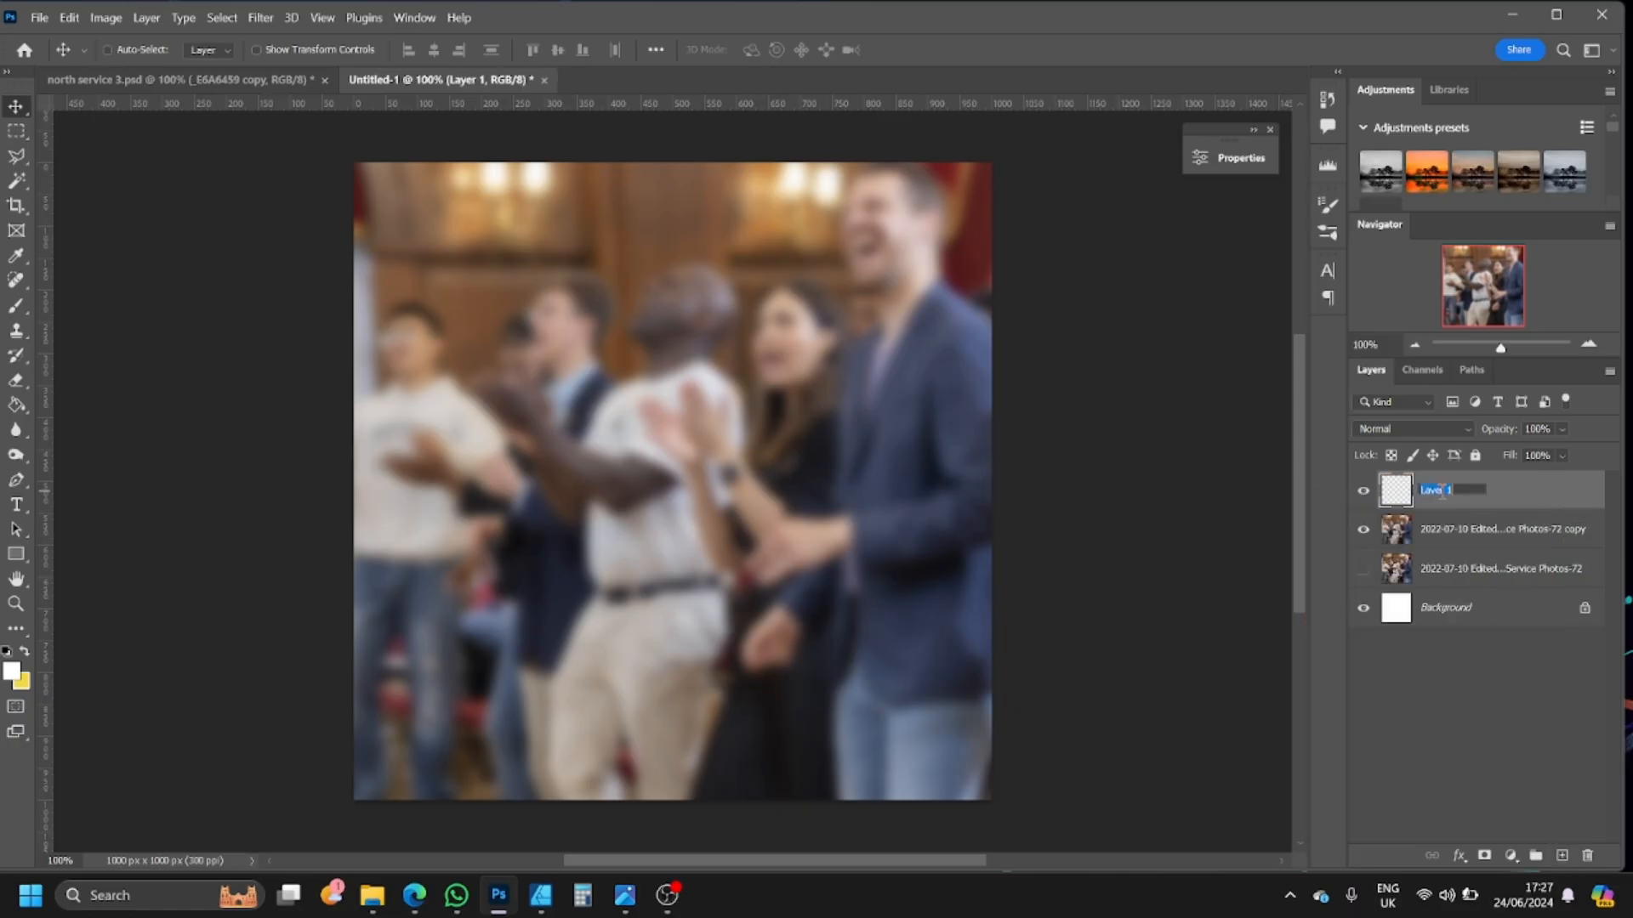
text(gradient)
key(Return)
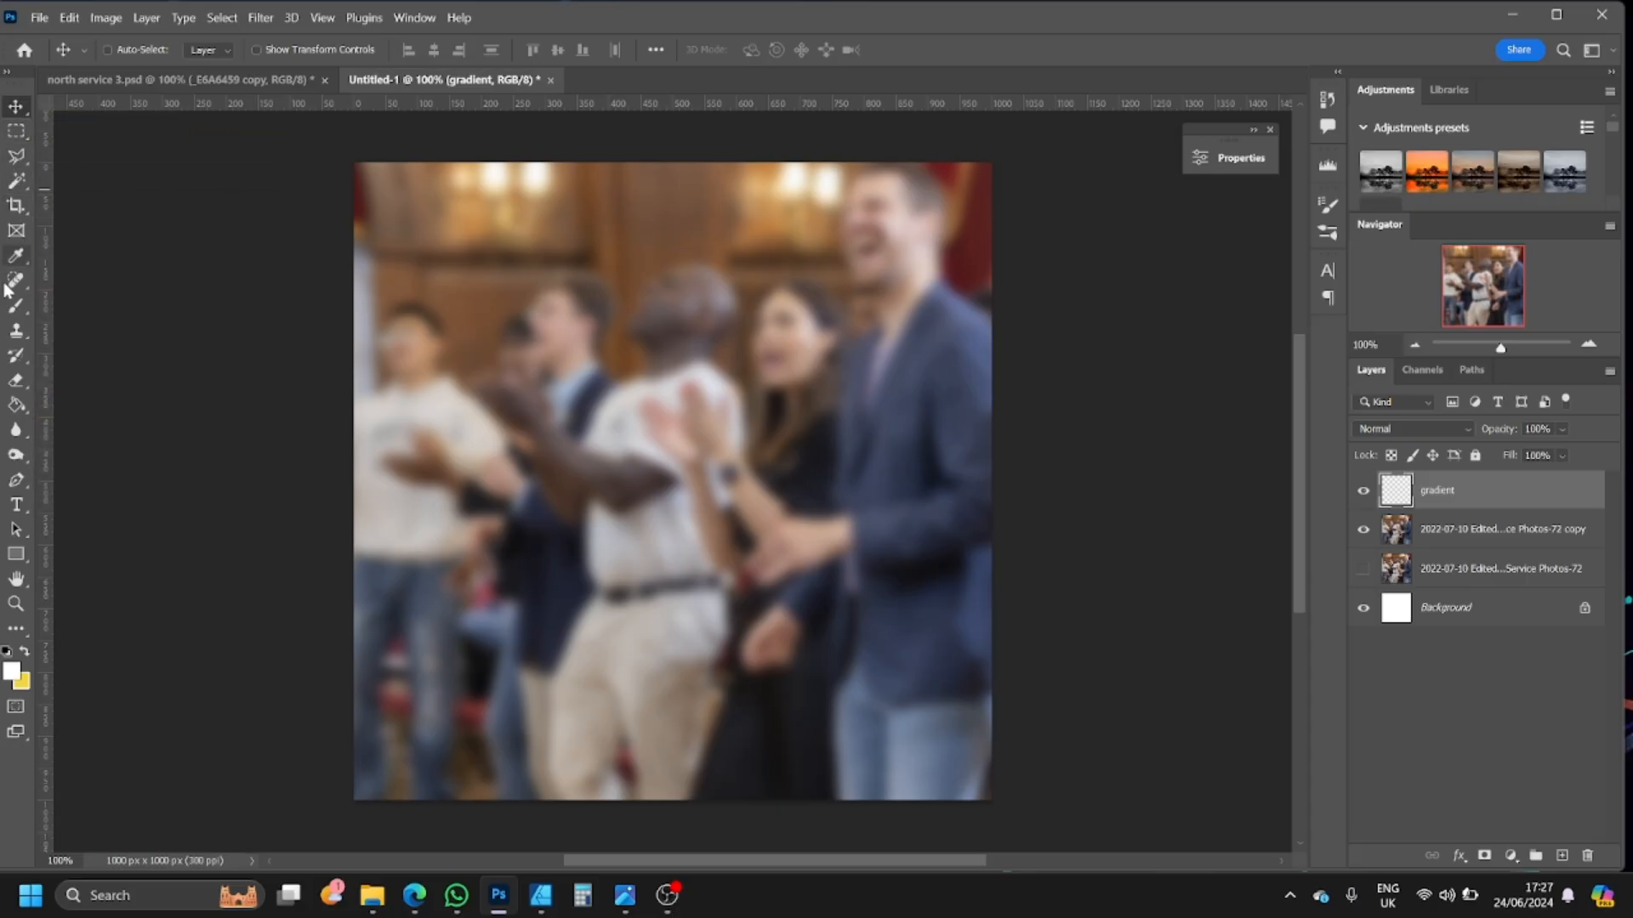
- Draw a linear black-to-transparent gradient vertically from the canvas's bottom edge to its top, extending both ends slightly beyond the canvas
click(25, 412)
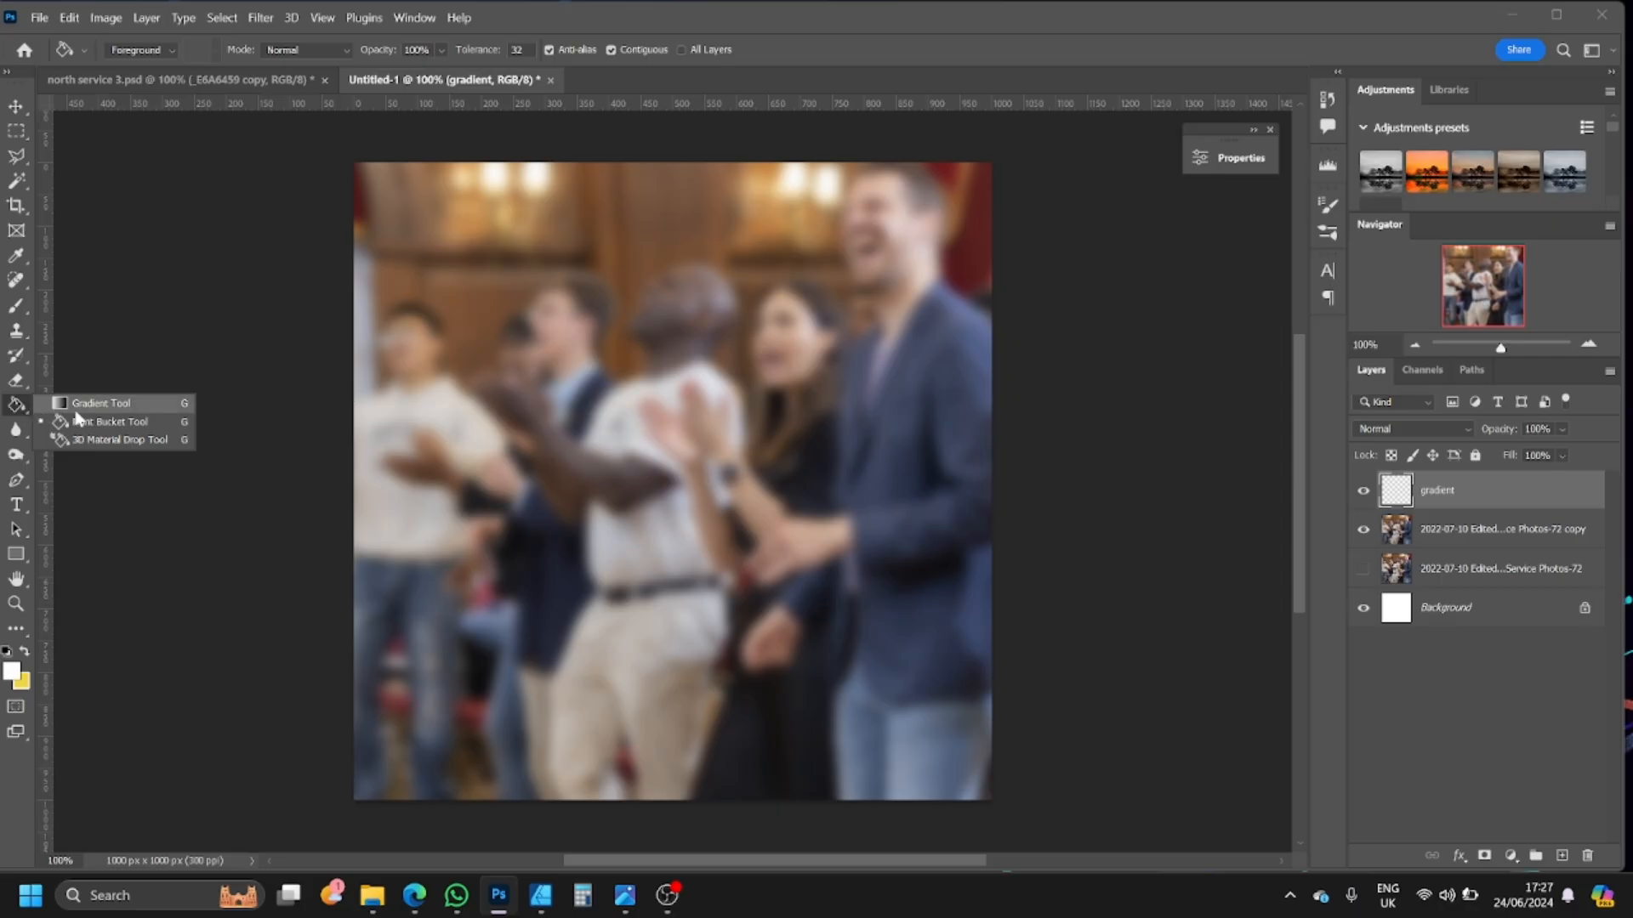
click(126, 405)
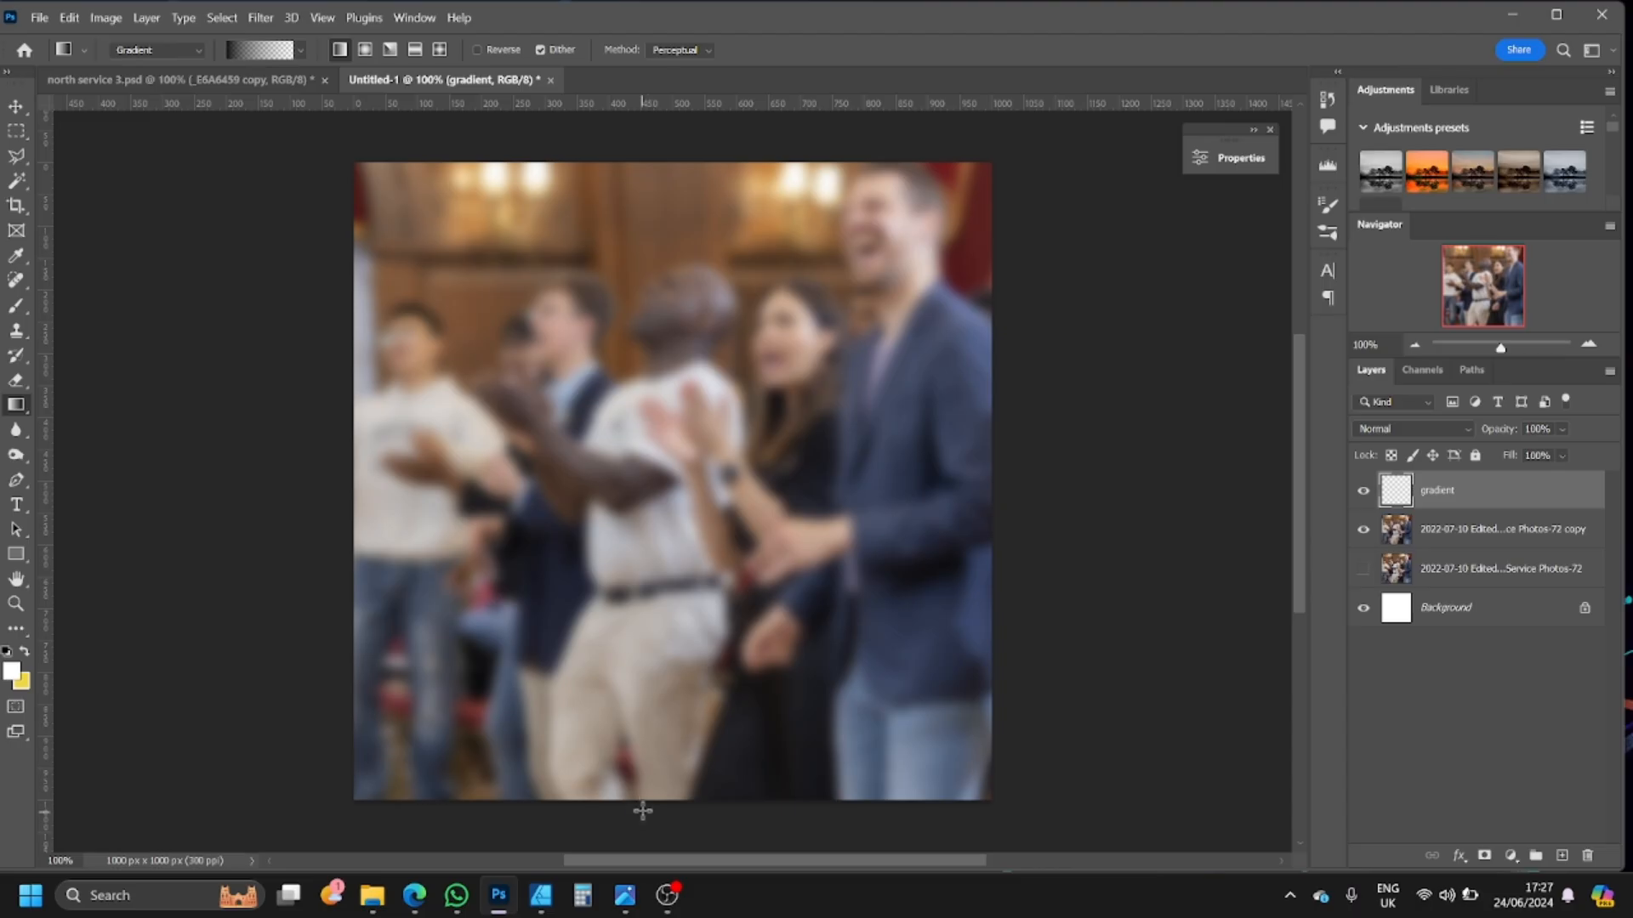
drag(642, 810, 645, 185)
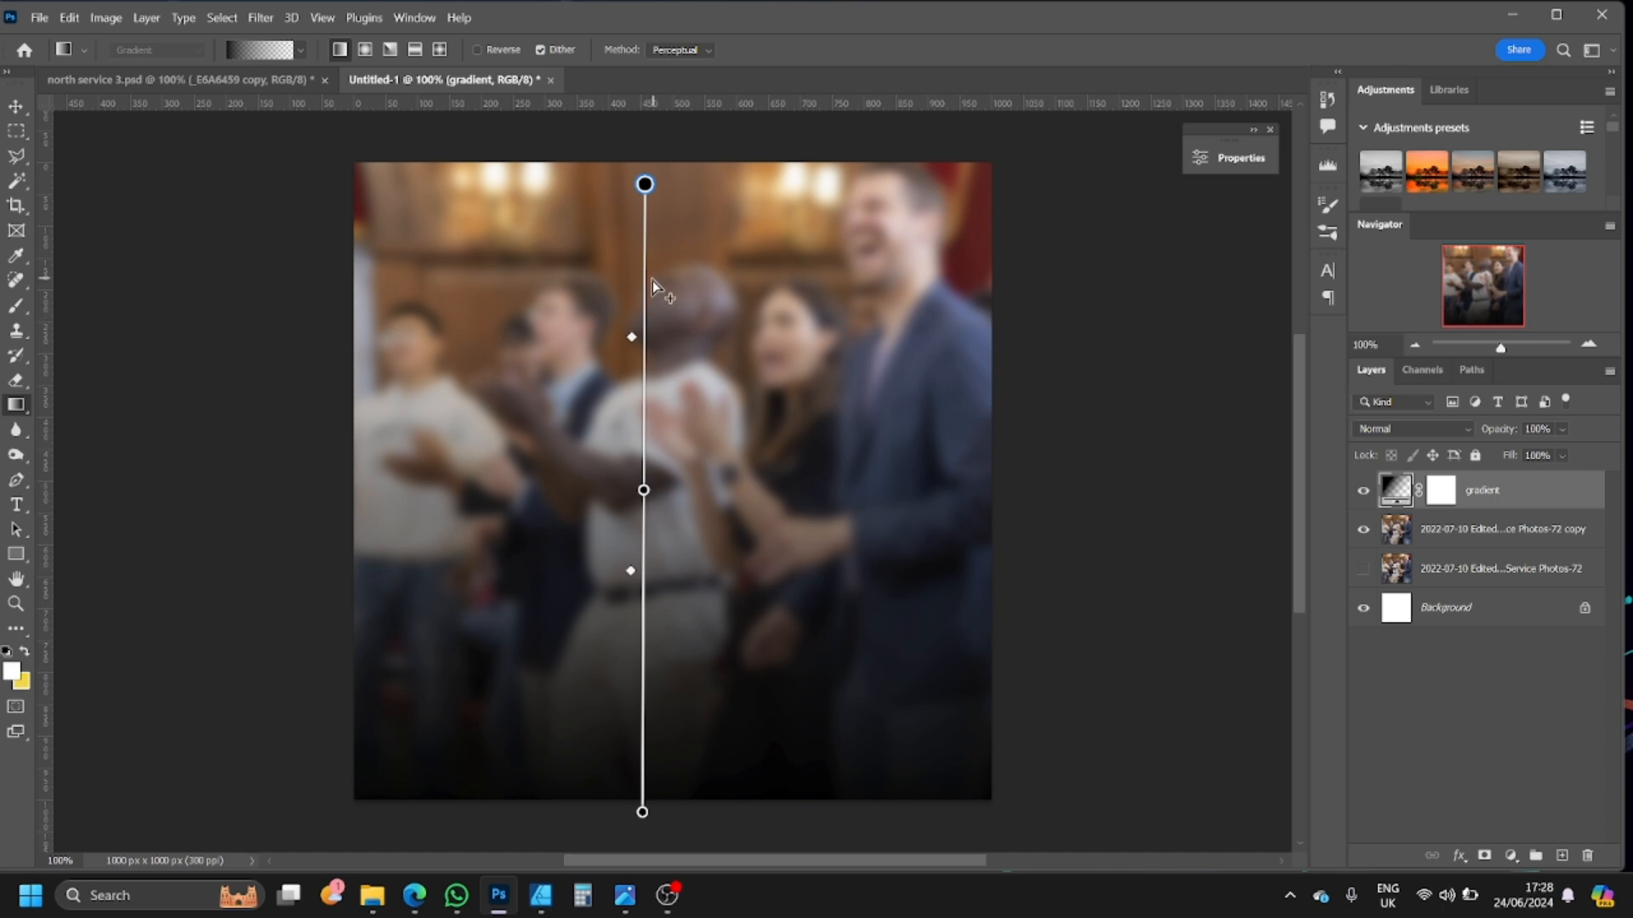
mouse_move(644, 813)
mouse_down()
mouse_move(731, 814)
mouse_move(750, 797)
mouse_move(937, 418)
mouse_move(692, 449)
mouse_move(339, 411)
mouse_move(608, 823)
mouse_move(639, 832)
mouse_up()
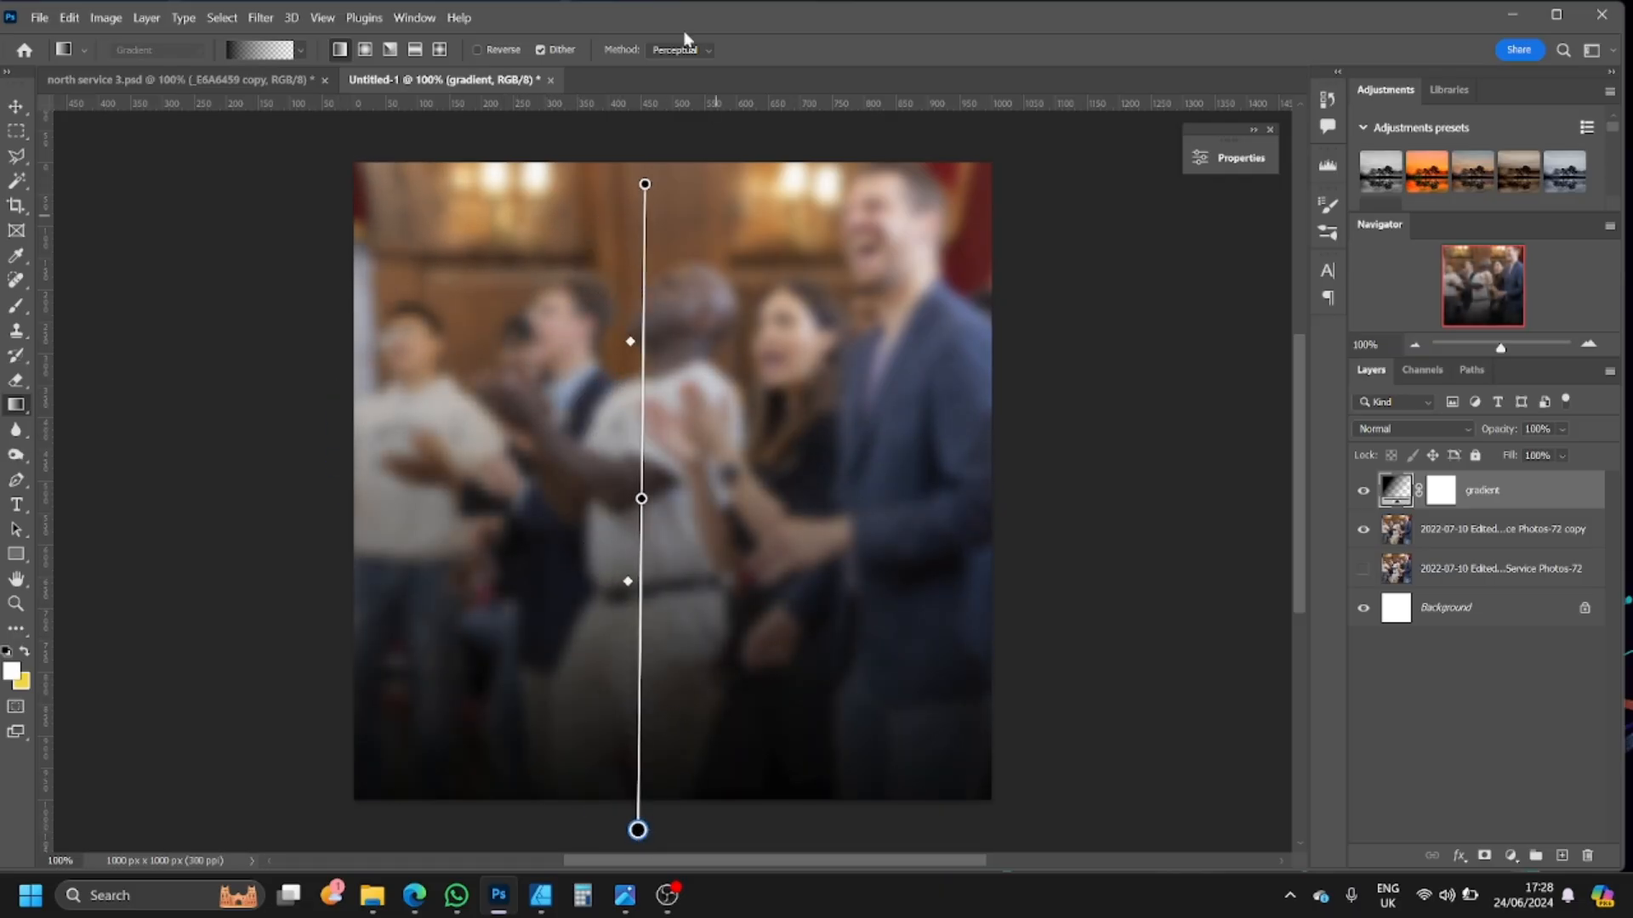
mouse_move(646, 184)
mouse_down()
mouse_move(612, 419)
mouse_move(649, 569)
mouse_move(638, 131)
mouse_move(637, 350)
mouse_move(638, 218)
mouse_move(722, 247)
mouse_move(733, 326)
mouse_move(467, 496)
mouse_move(904, 525)
mouse_move(558, 462)
mouse_move(747, 349)
mouse_move(645, 375)
mouse_move(850, 386)
mouse_move(585, 367)
mouse_move(672, 413)
mouse_move(646, 425)
mouse_move(643, 364)
mouse_move(639, 470)
mouse_move(640, 235)
mouse_move(611, 182)
mouse_move(633, 181)
mouse_move(638, 153)
mouse_move(638, 284)
mouse_move(638, 143)
mouse_up()
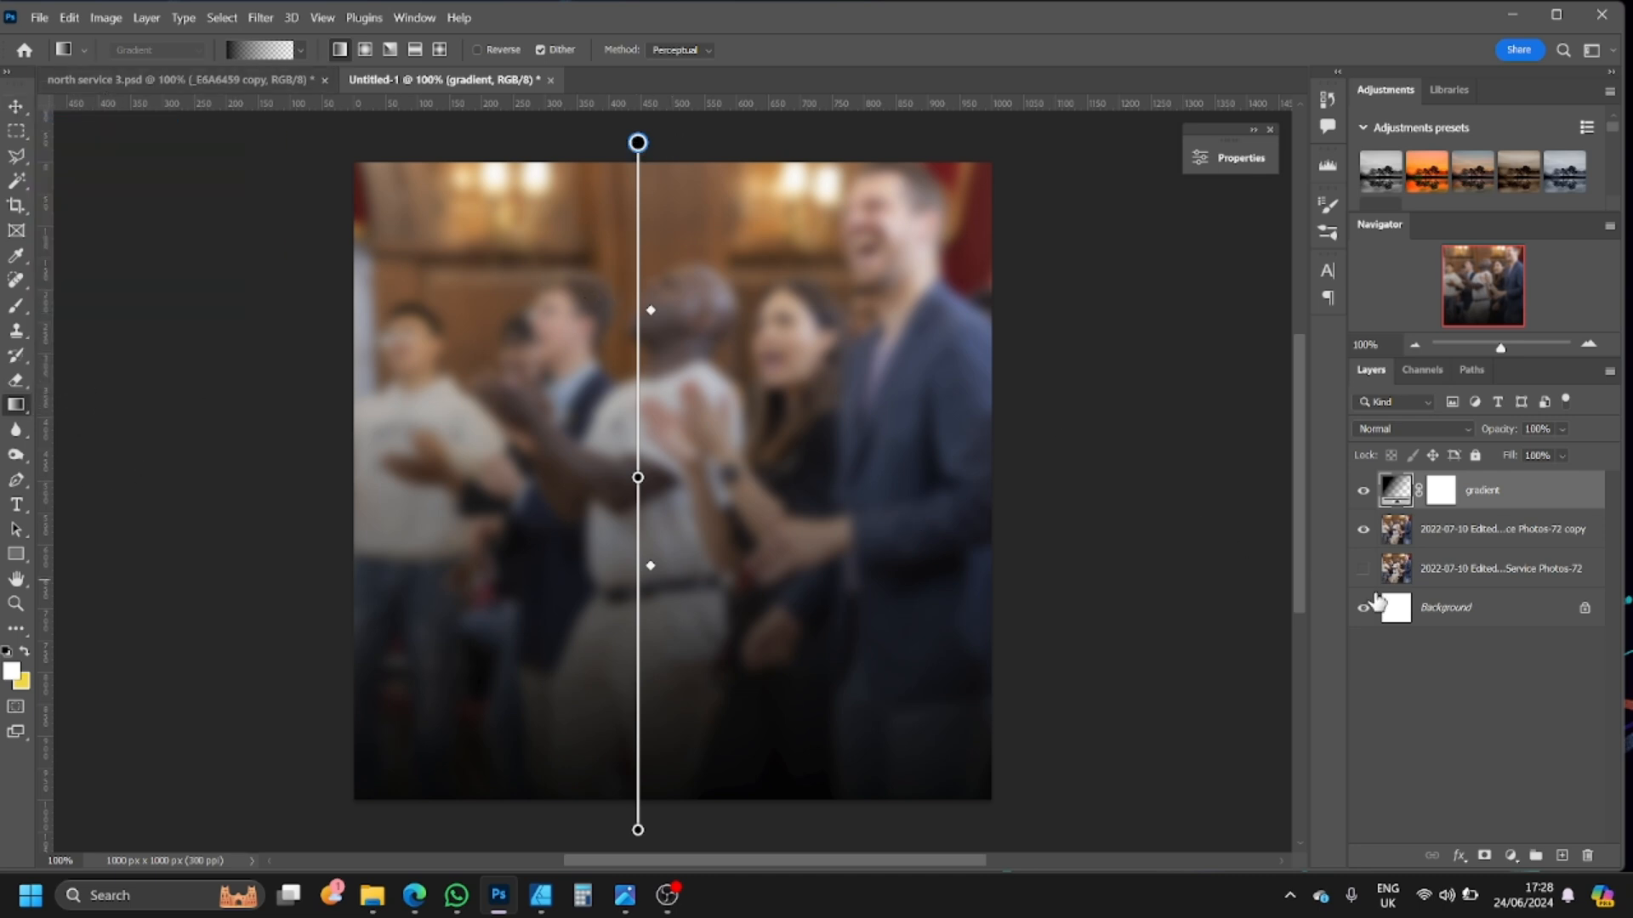
click(9, 108)
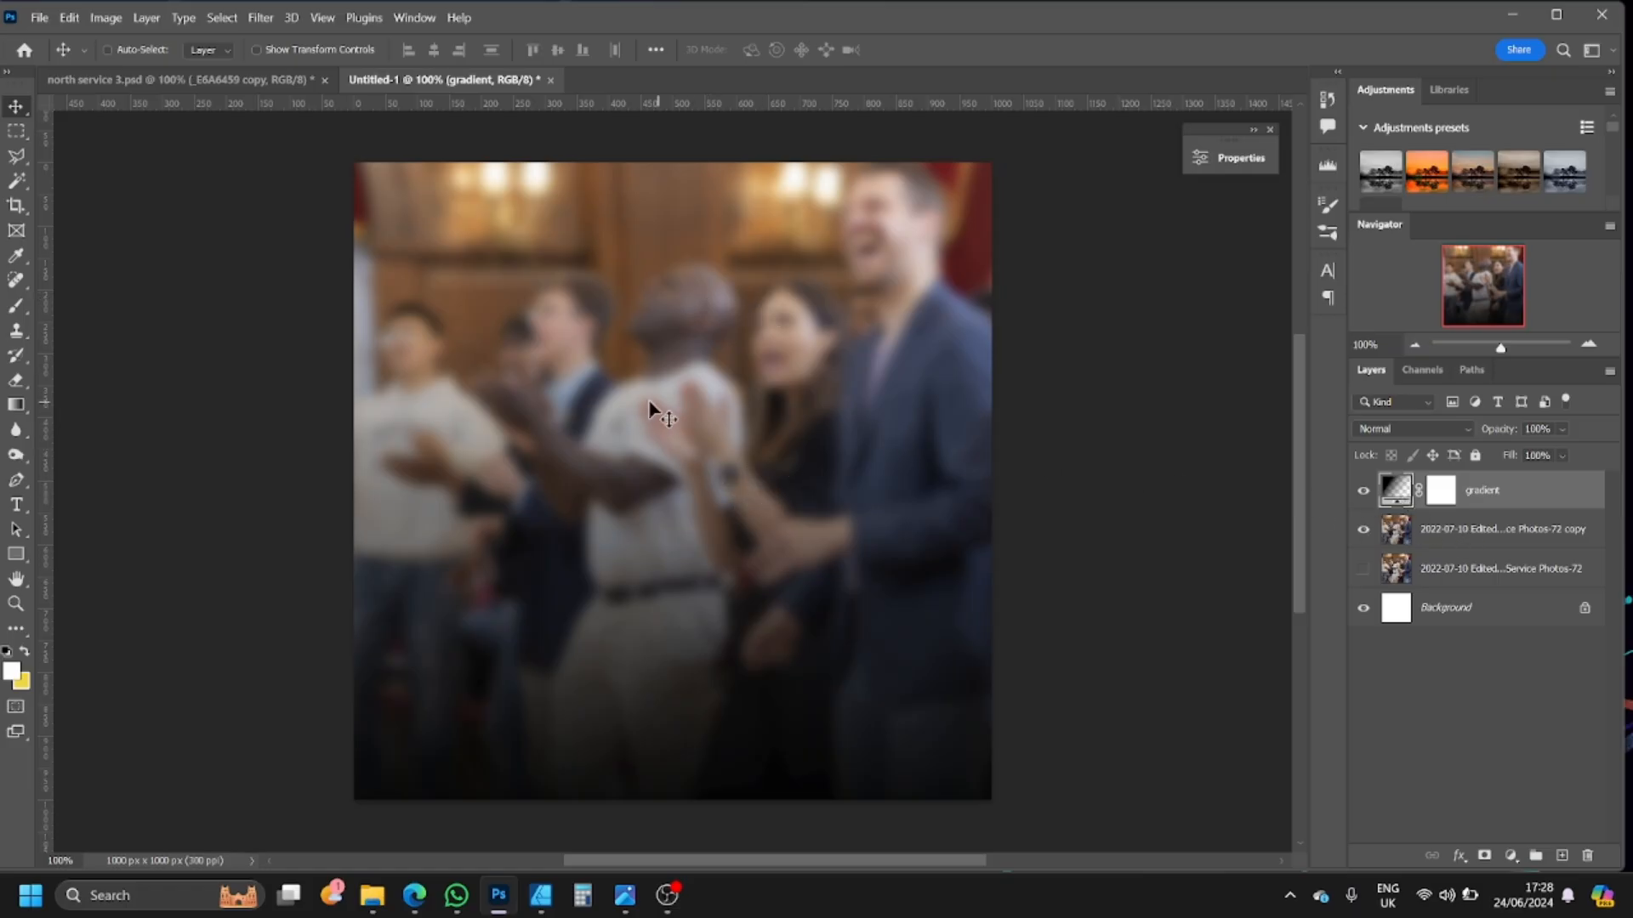
- Add a new layer between the blurred photo copy and the gradient layer, and activate the Paint Bucket tool
click(1456, 534)
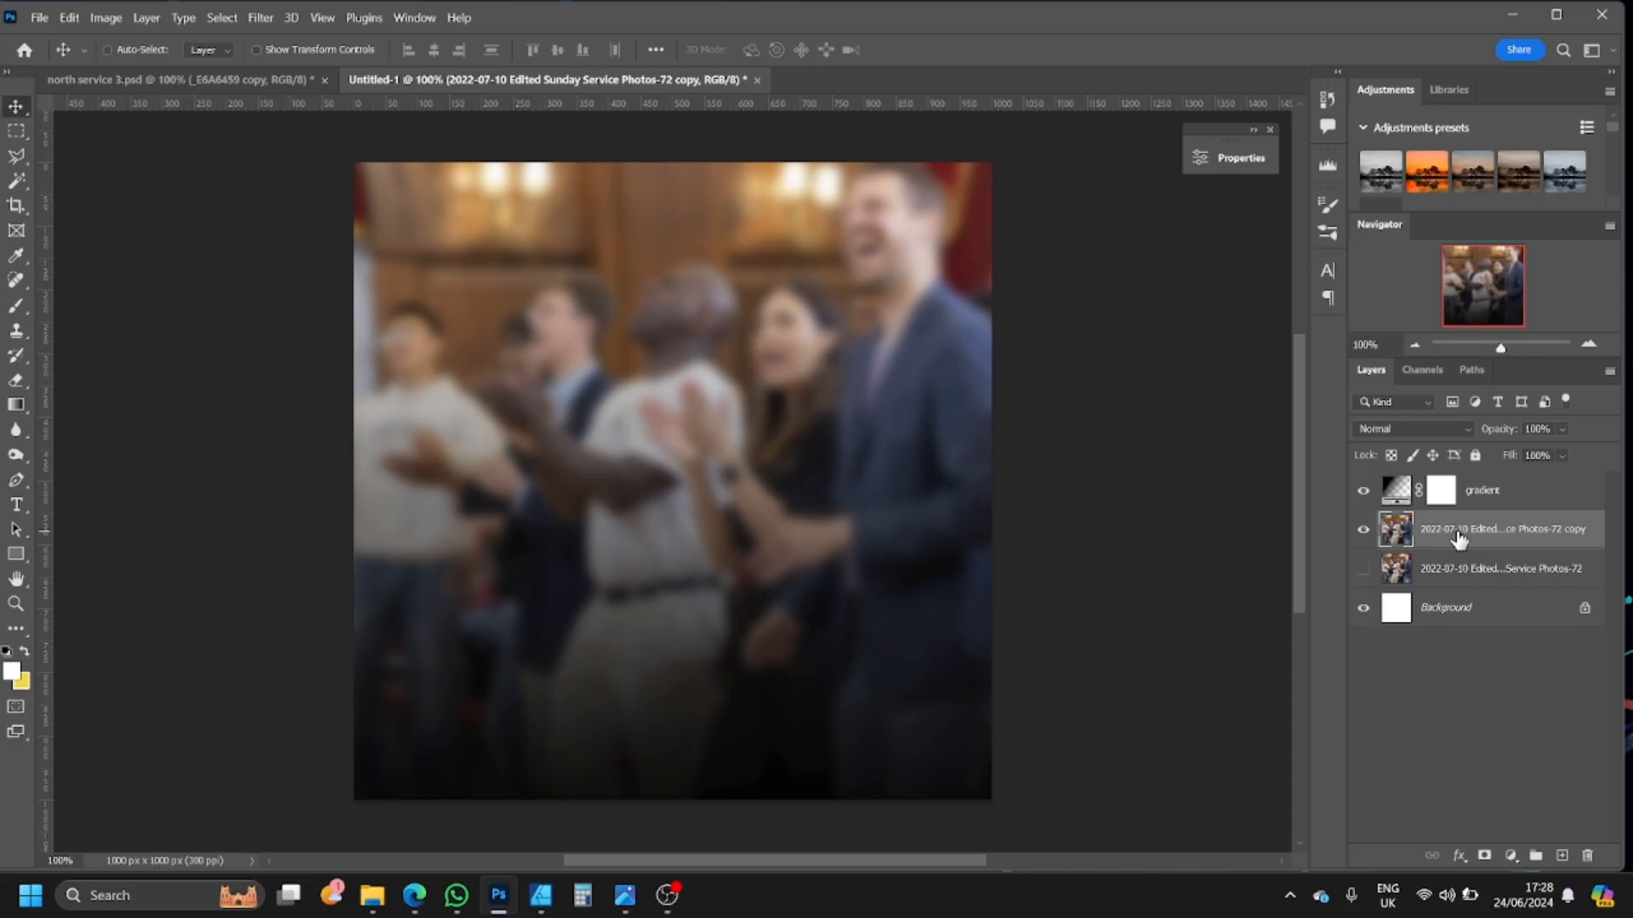
click(1560, 855)
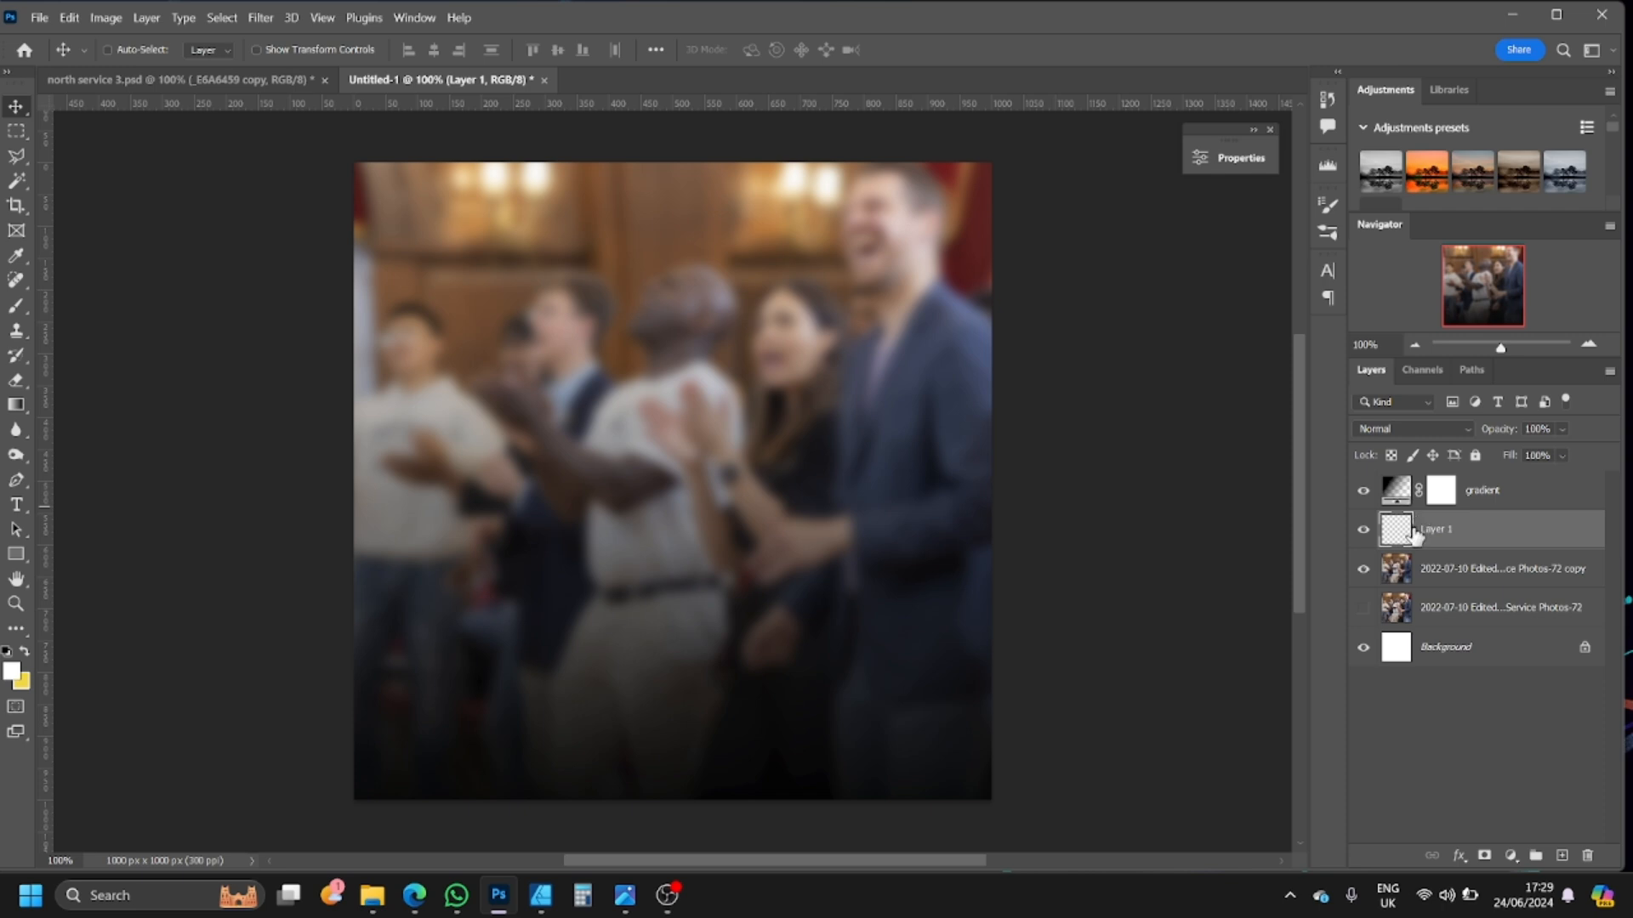
click(21, 408)
click(109, 422)
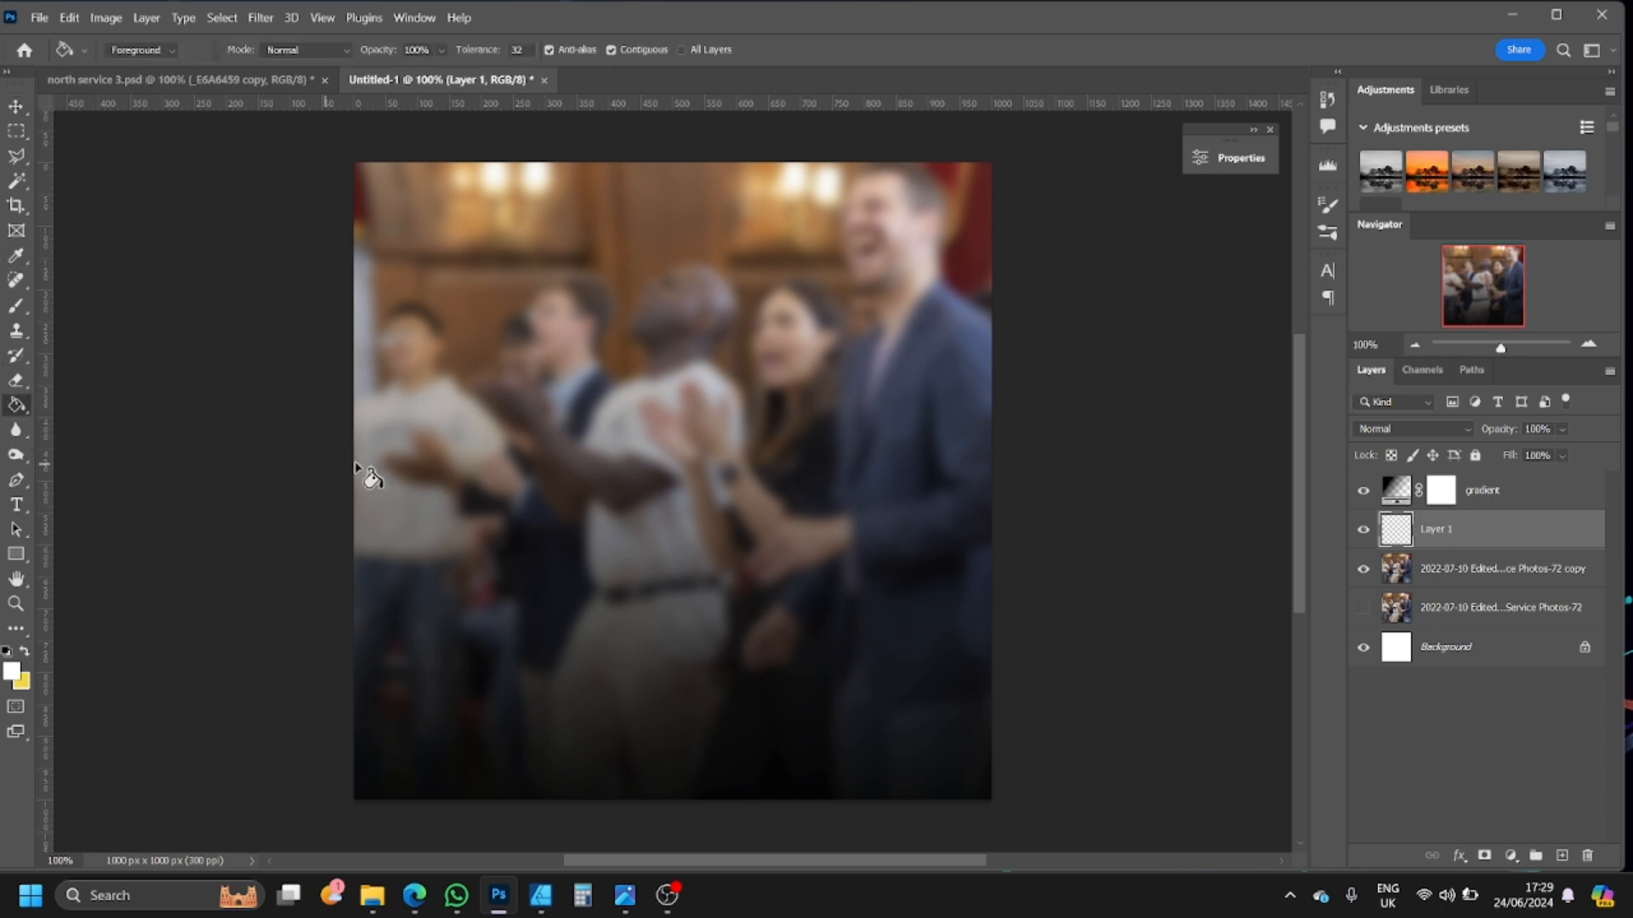
- Try filling the new layer with the white foreground colour, and undo the fill
click(17, 408)
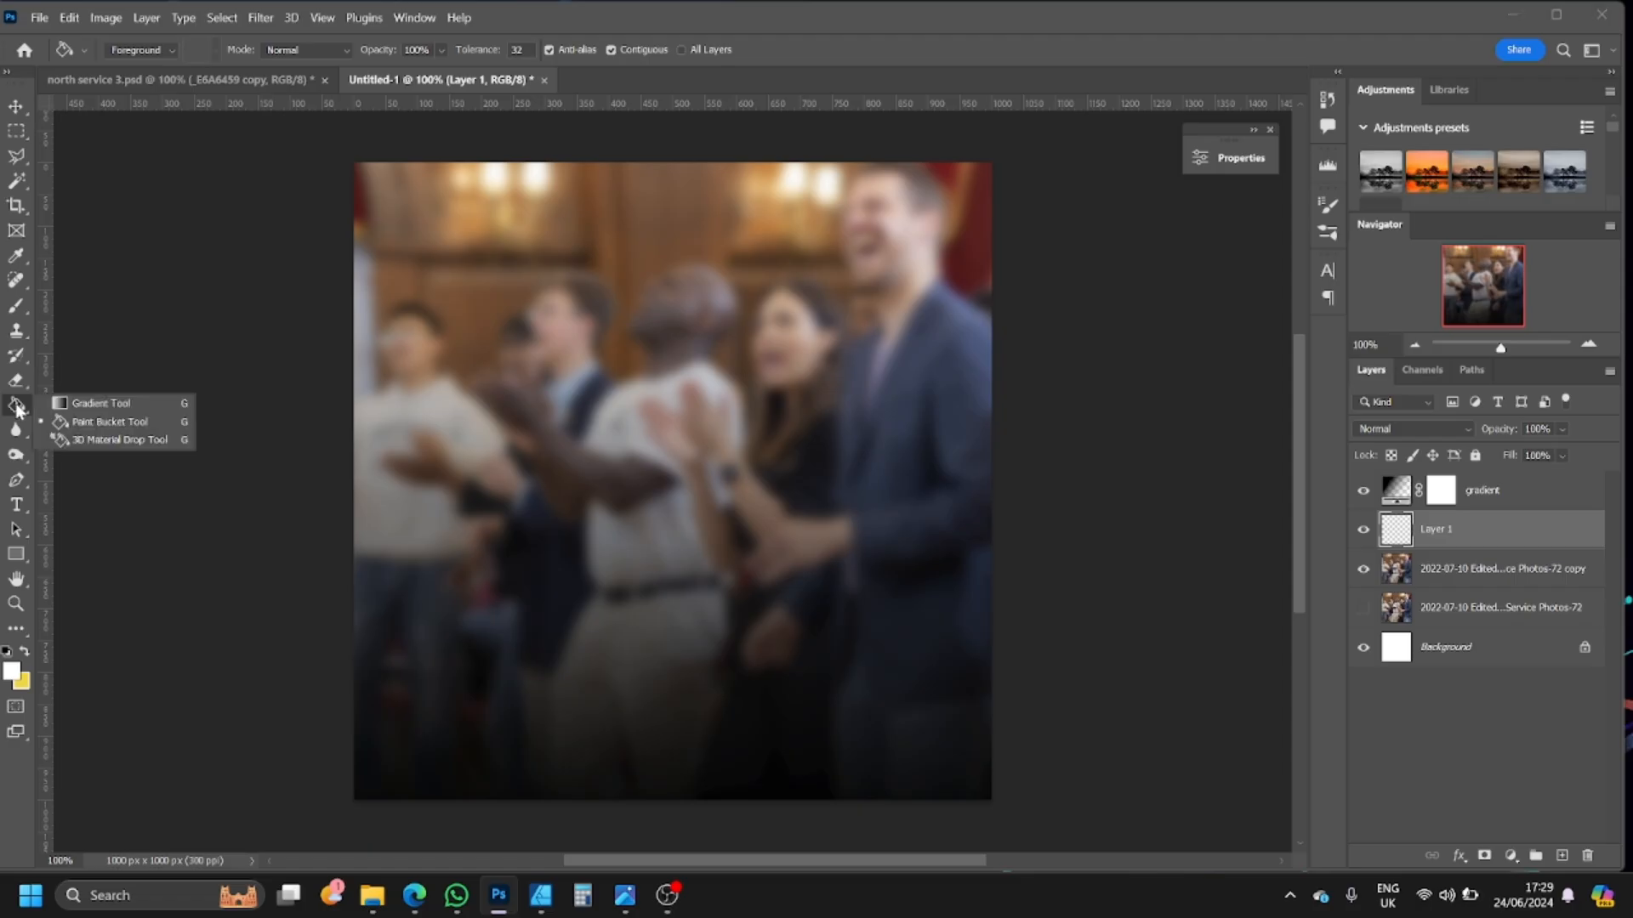
click(119, 426)
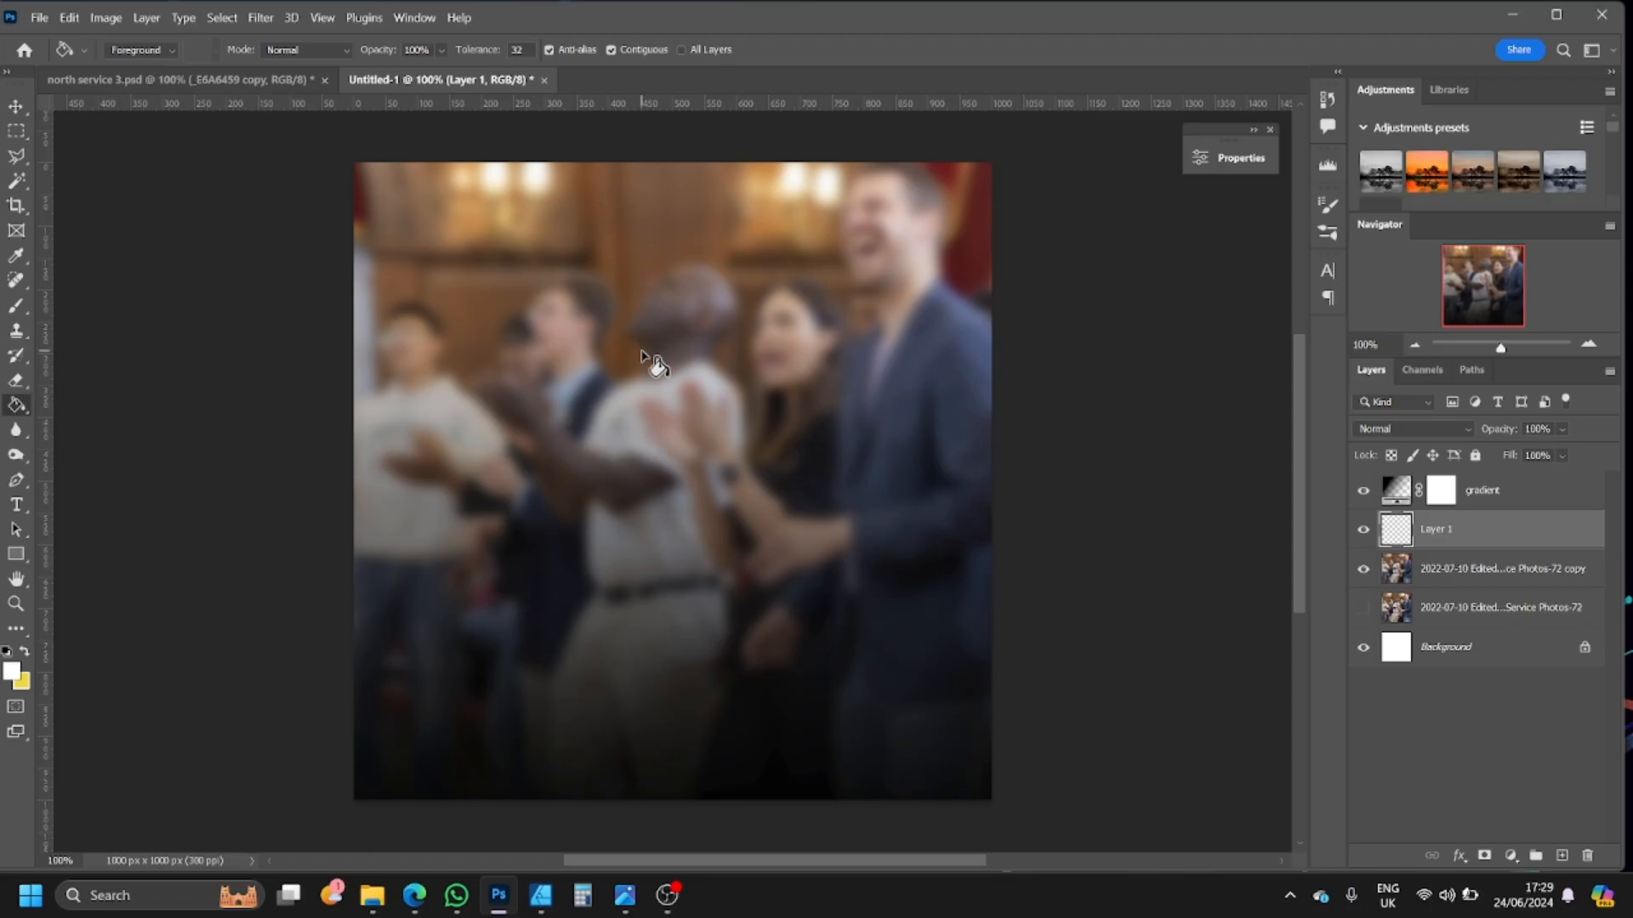
click(684, 319)
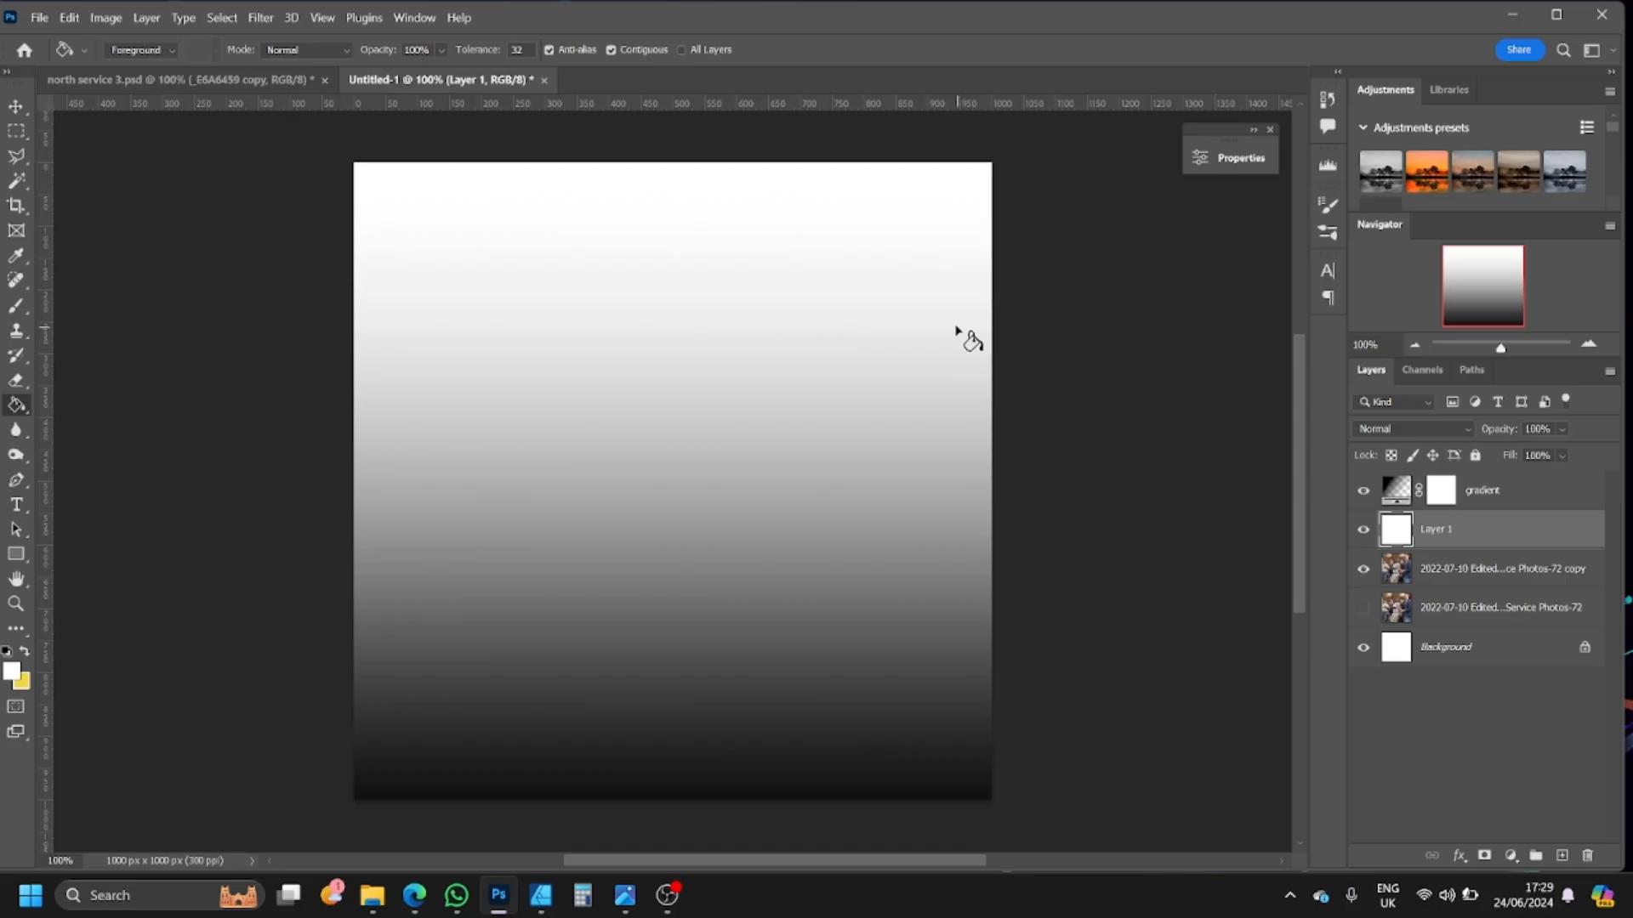
click(73, 22)
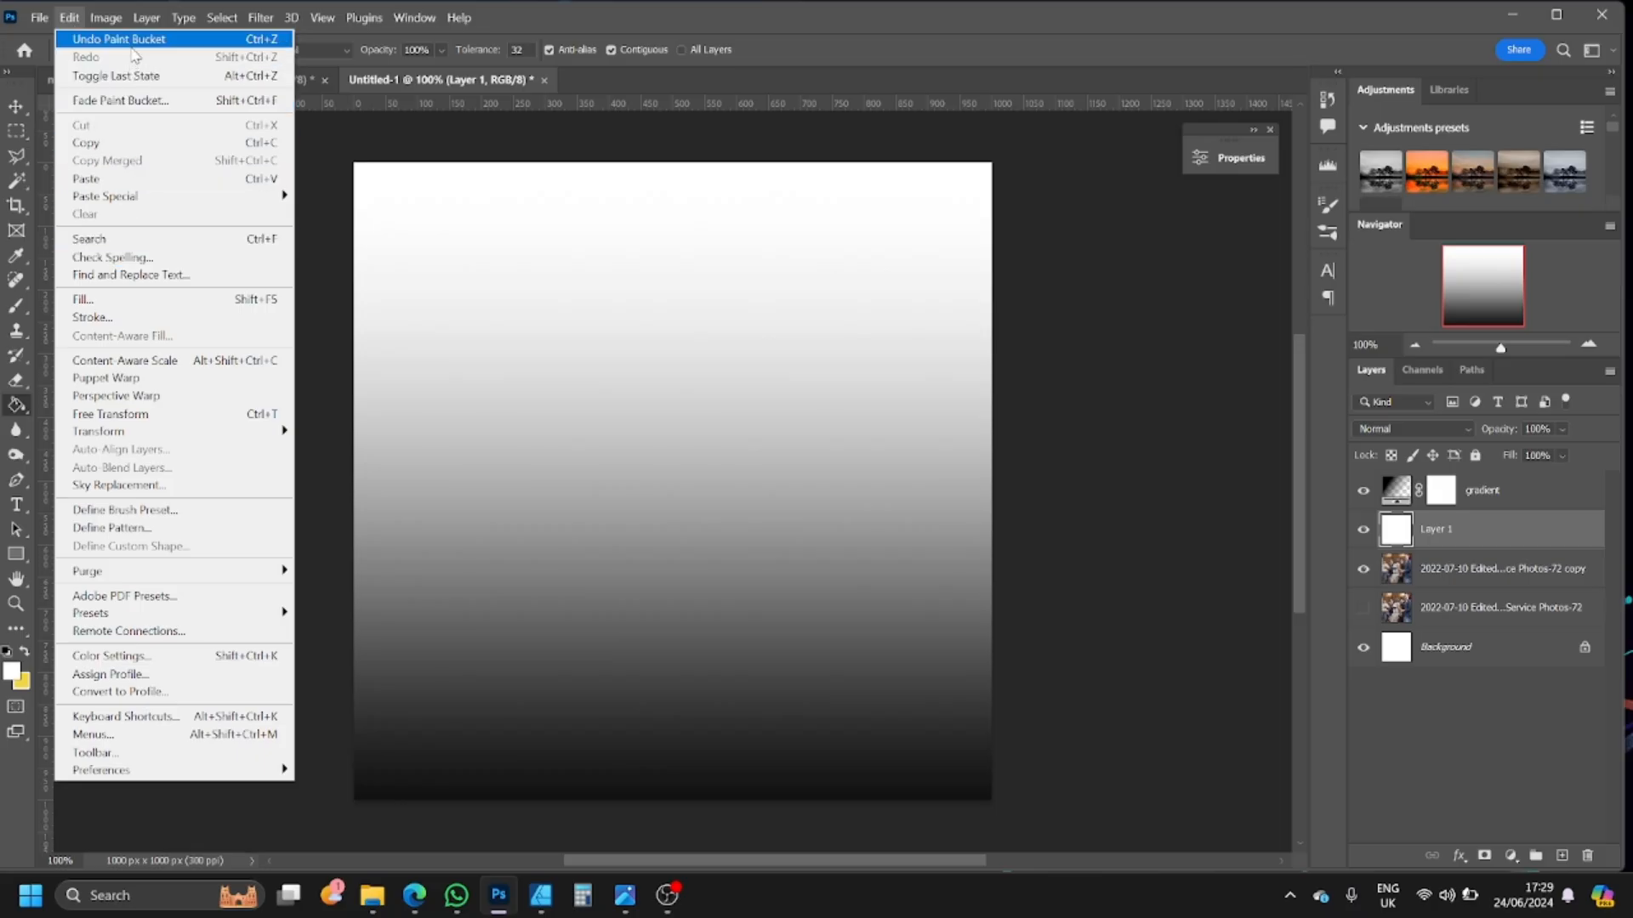
click(239, 45)
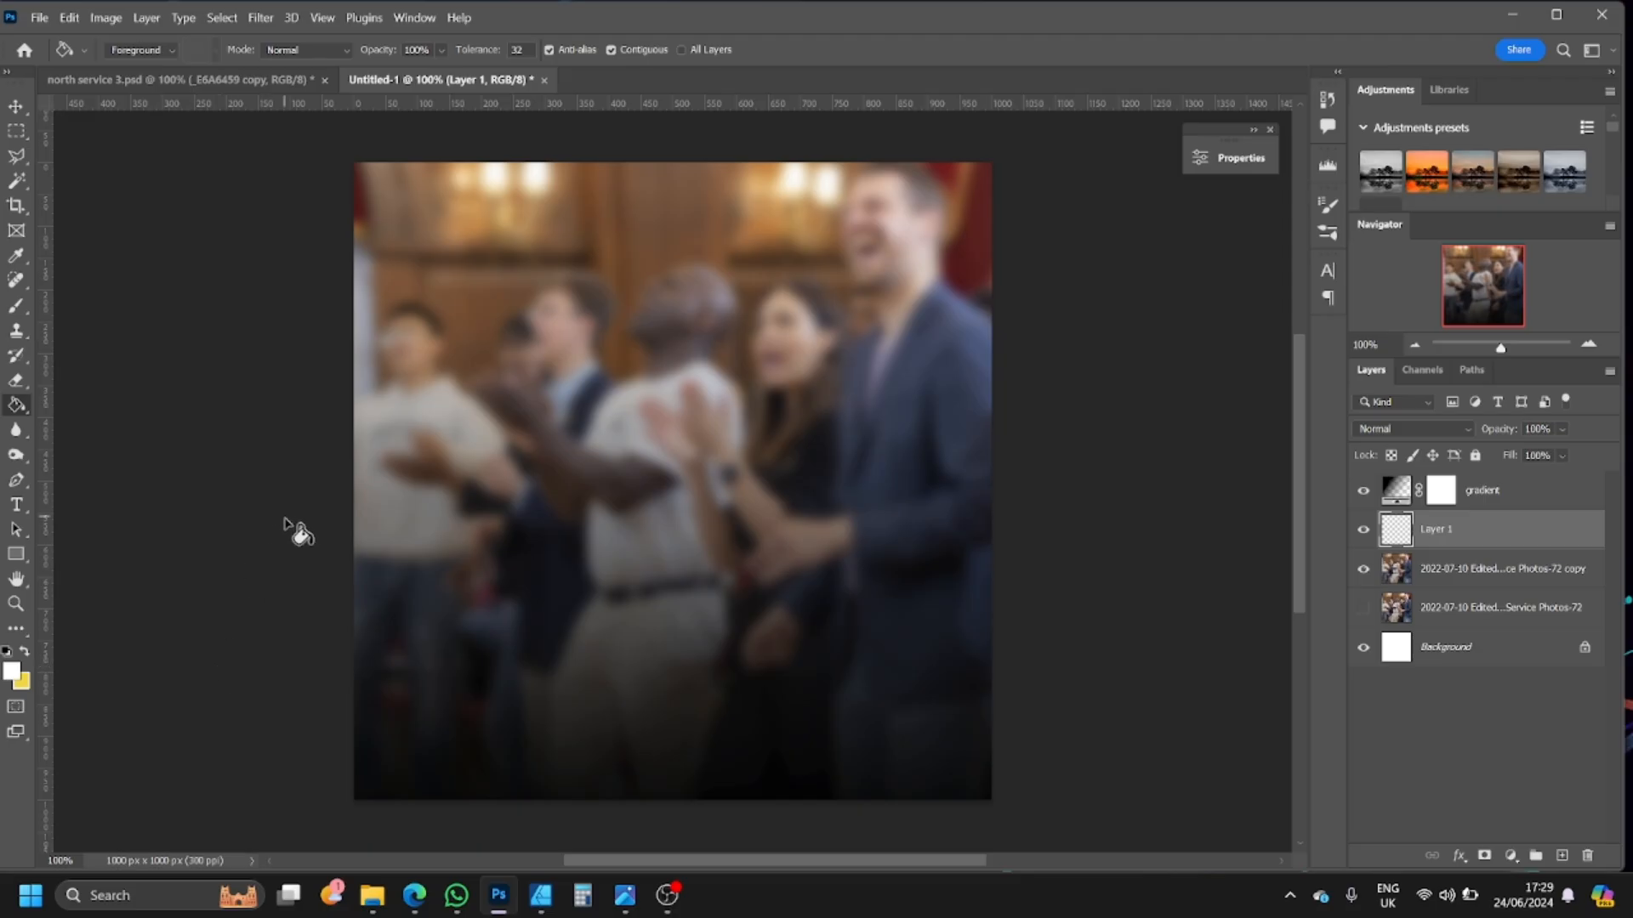
- Set the foreground colour to dark green #00760b and fill the new layer beneath the gradient with it
click(17, 676)
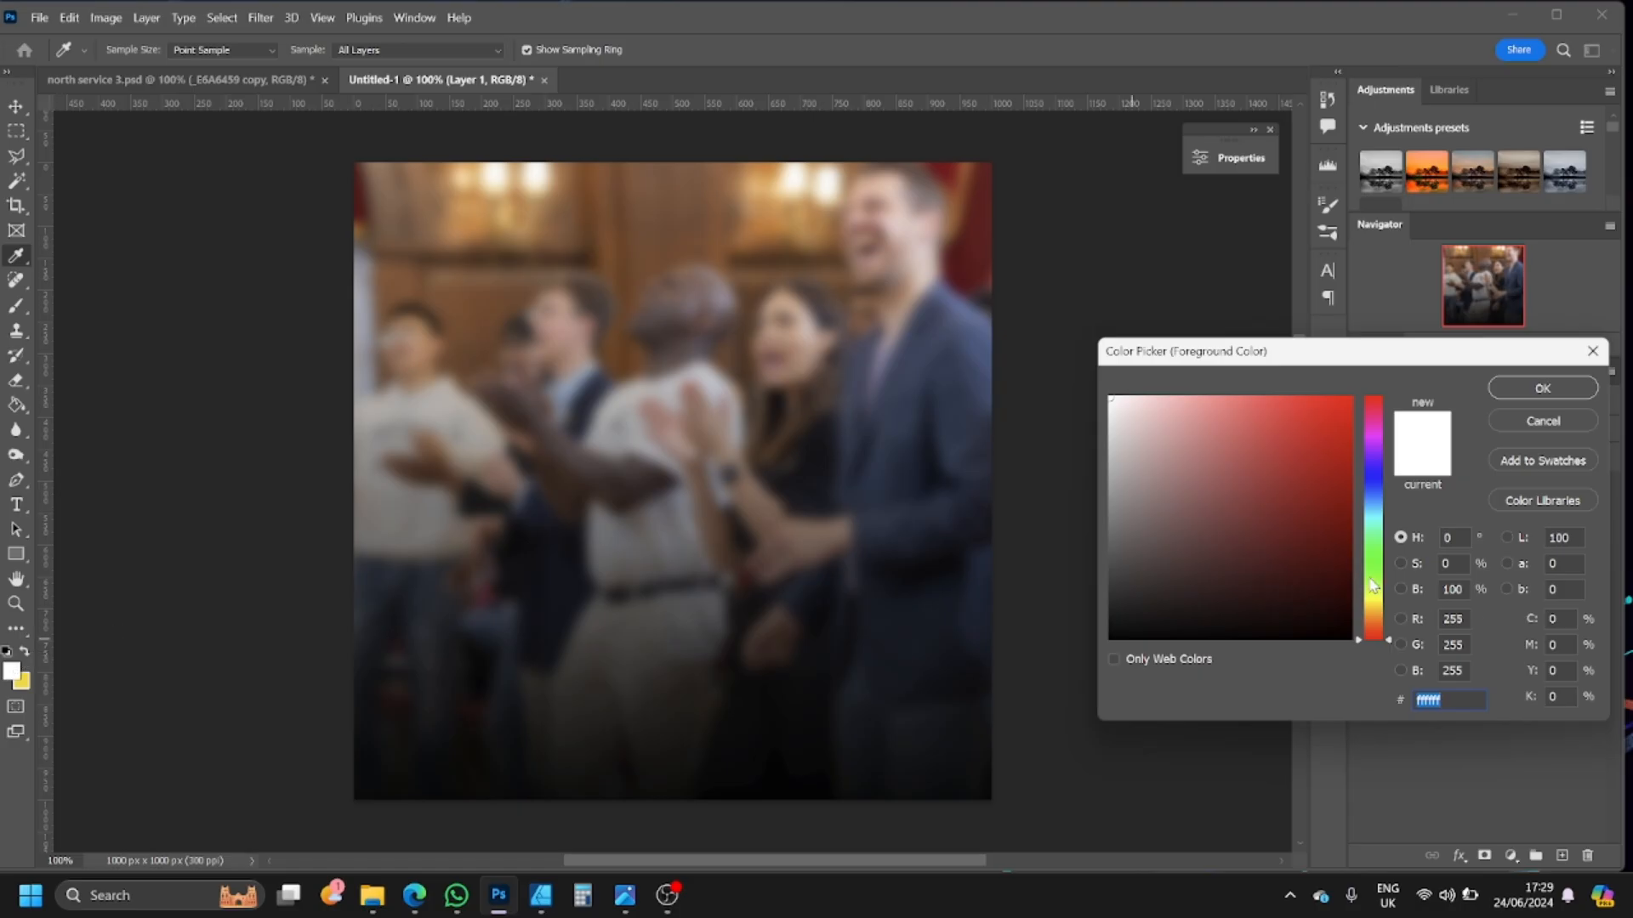
mouse_move(1377, 589)
mouse_down()
mouse_move(1327, 477)
mouse_move(1338, 435)
mouse_up()
drag(1386, 570, 1385, 589)
drag(1330, 469, 1350, 407)
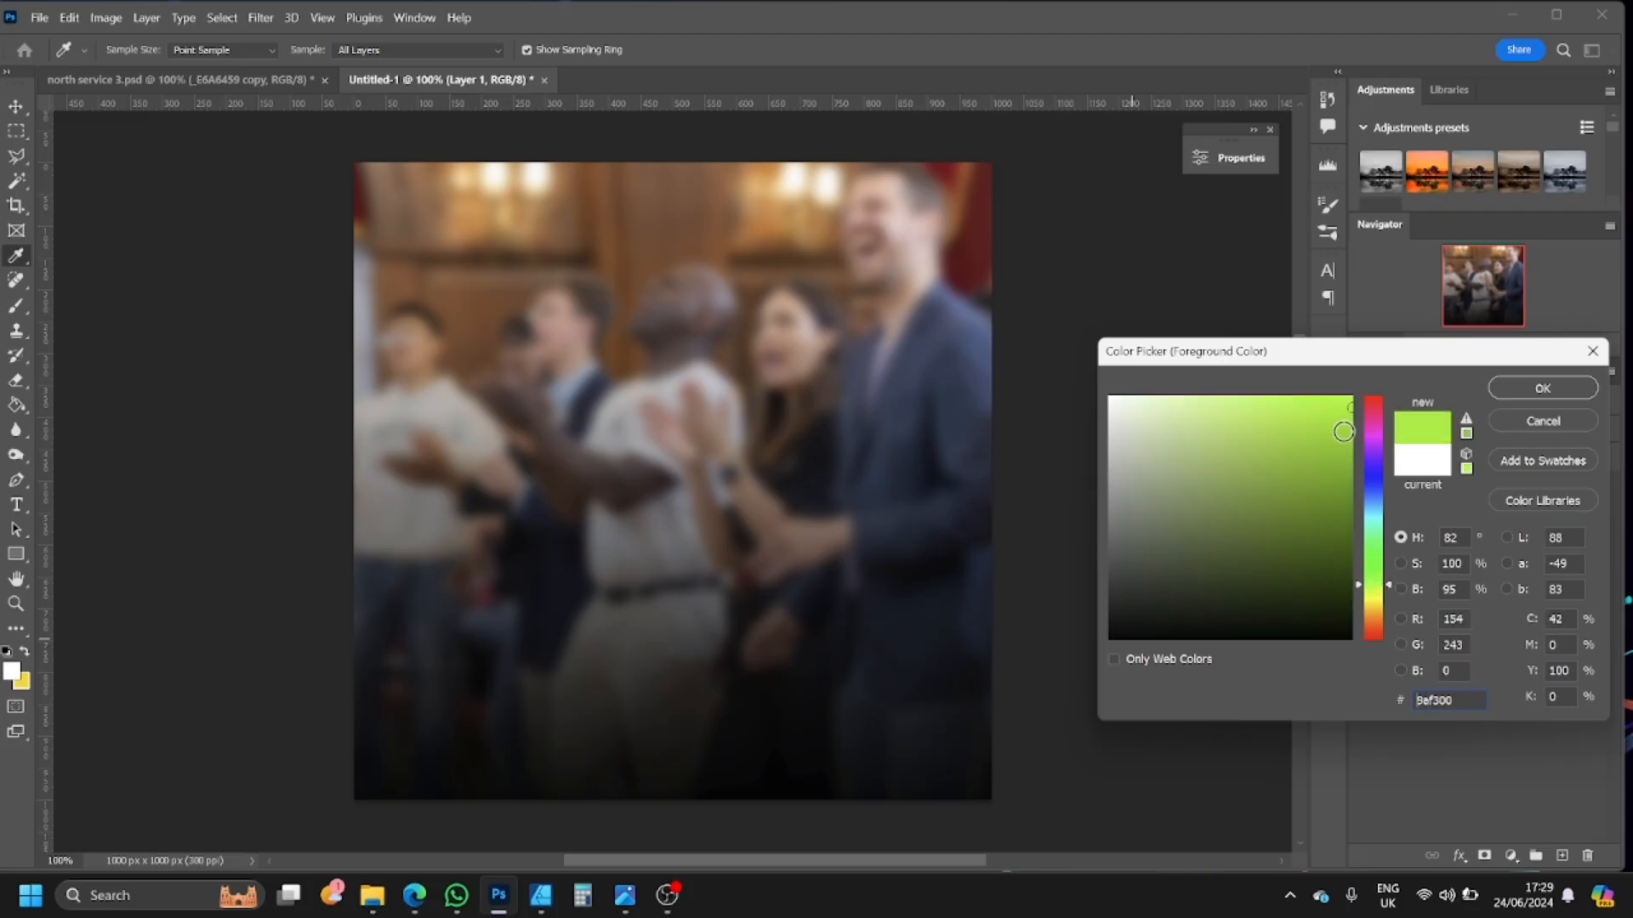
drag(1378, 590, 1377, 591)
drag(1379, 593, 1381, 576)
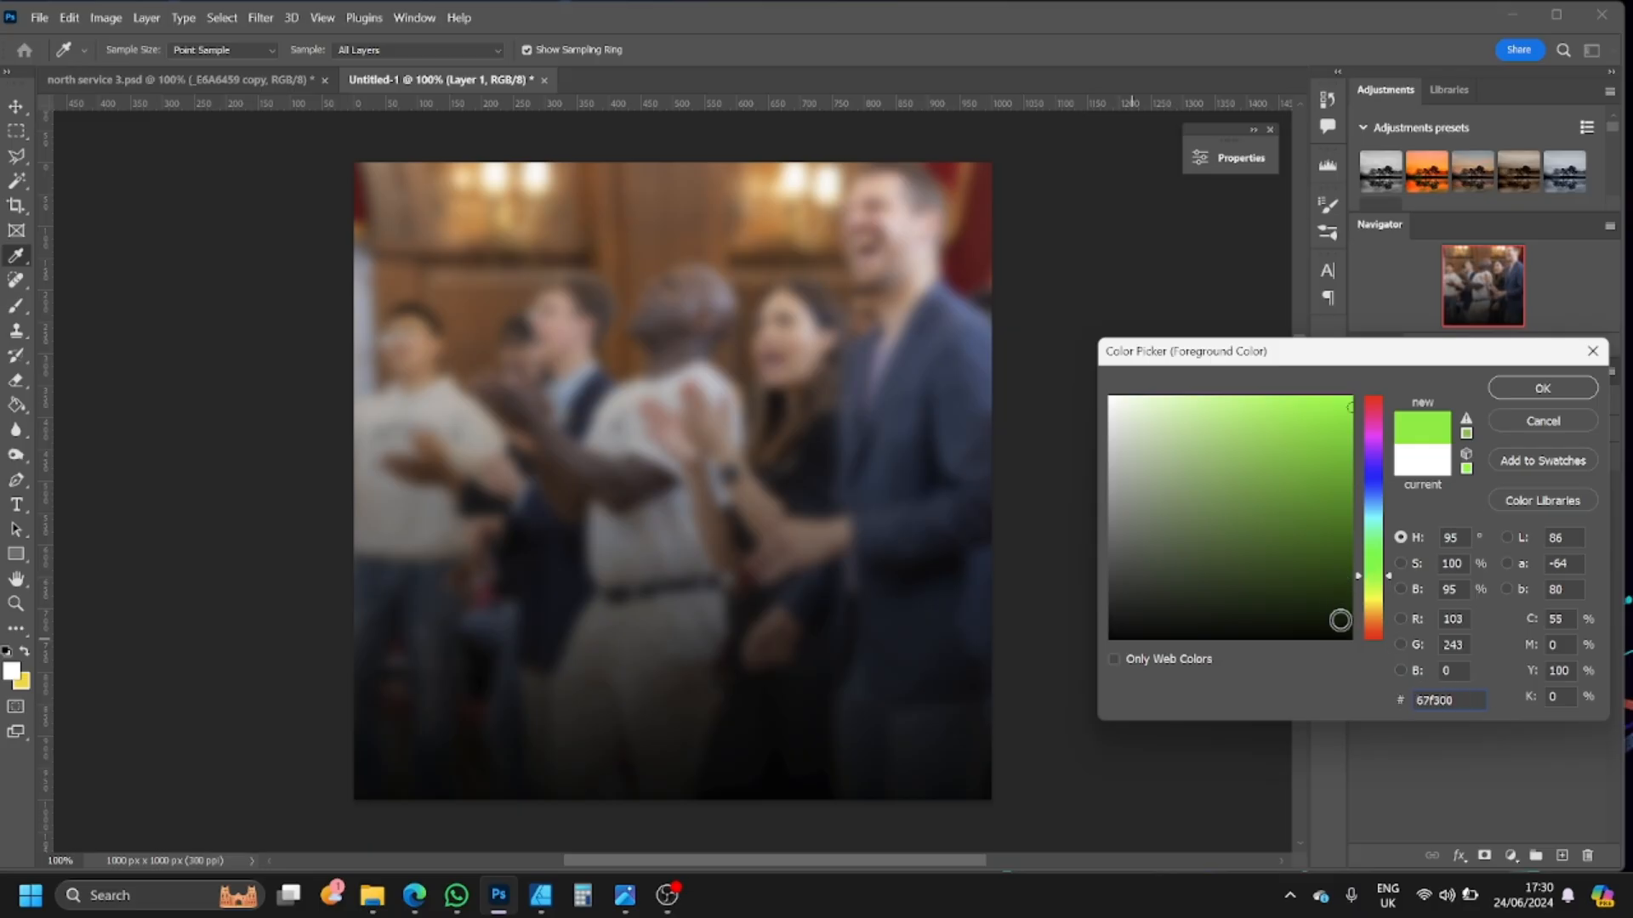
click(1371, 580)
mouse_move(1372, 585)
mouse_down()
mouse_move(1375, 538)
mouse_move(1377, 557)
mouse_up()
mouse_move(1345, 482)
mouse_down()
mouse_move(1347, 553)
mouse_move(1353, 527)
mouse_up()
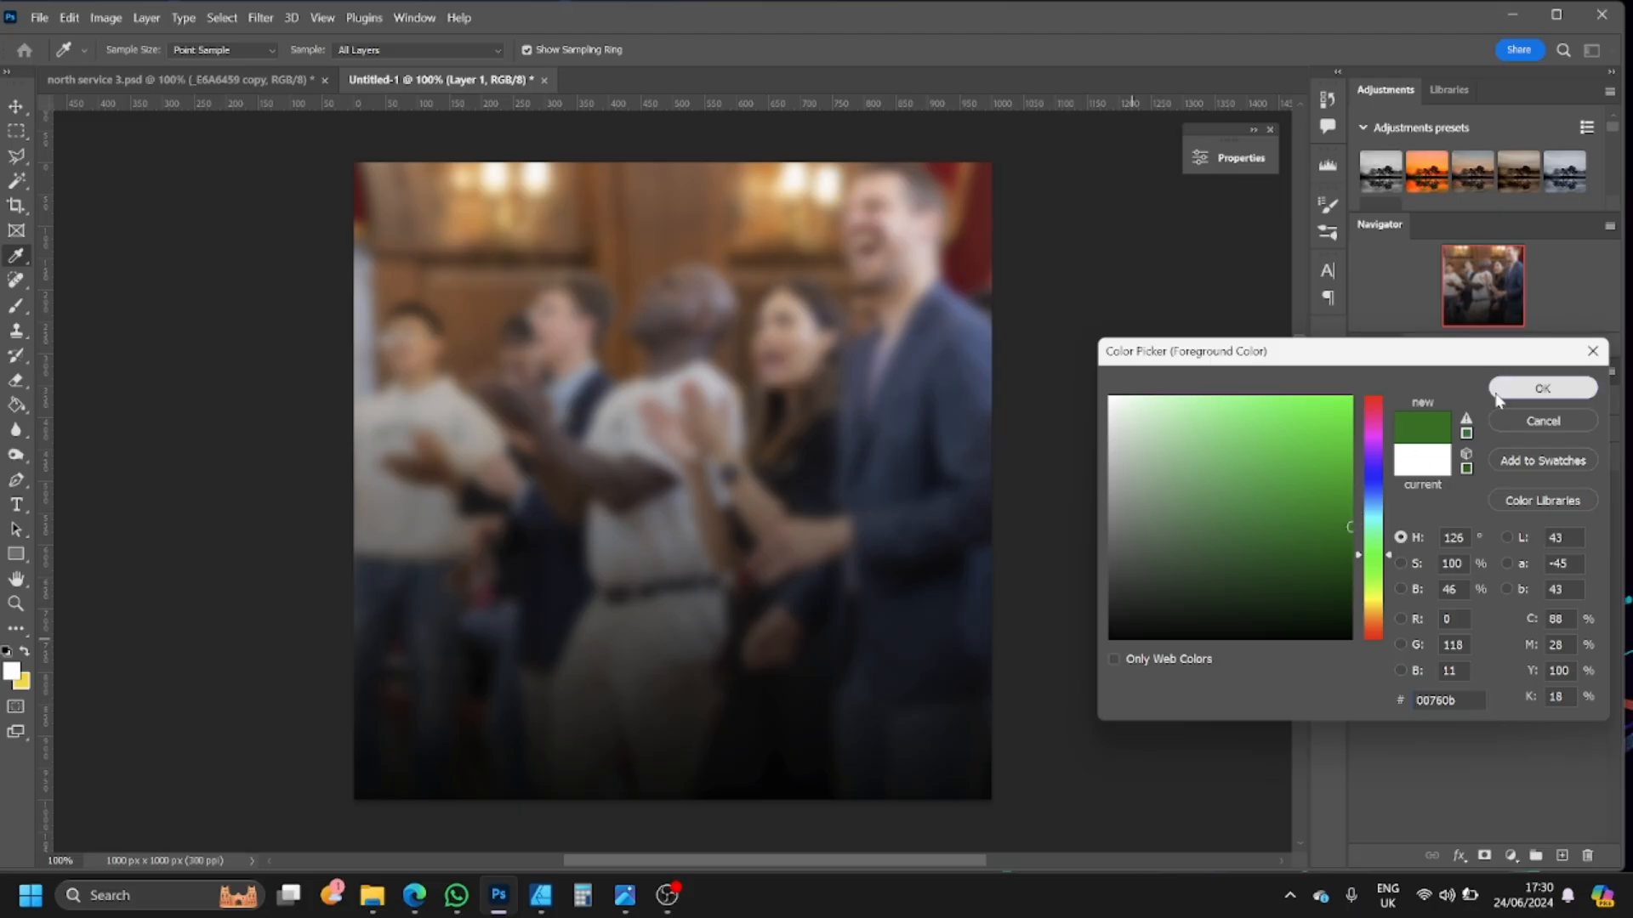
click(1495, 395)
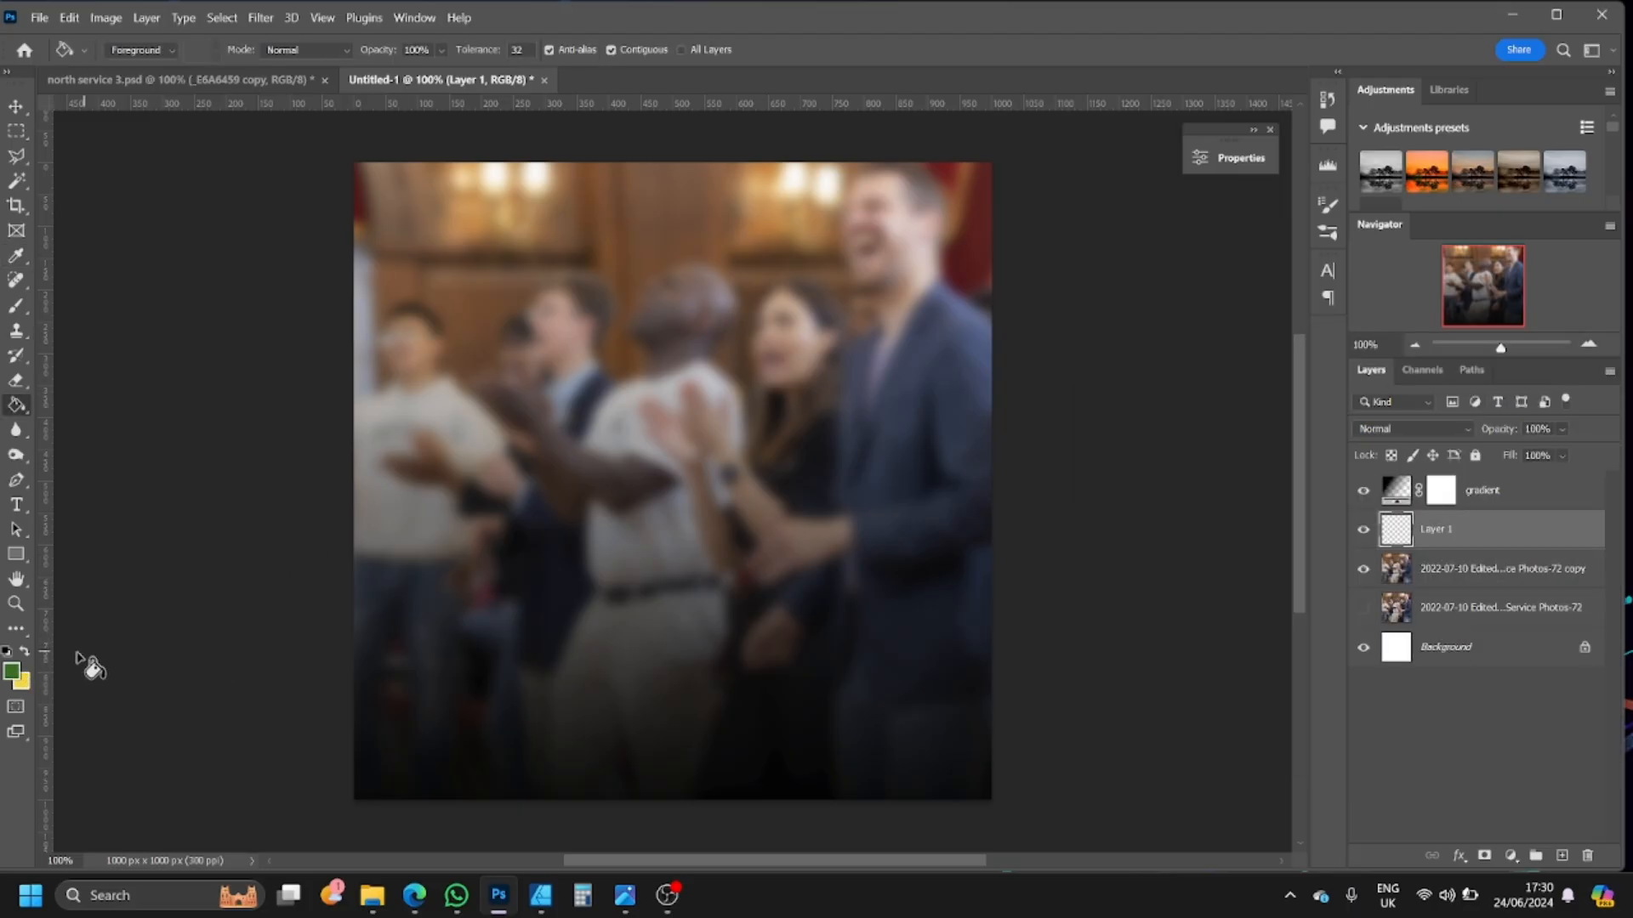
click(684, 413)
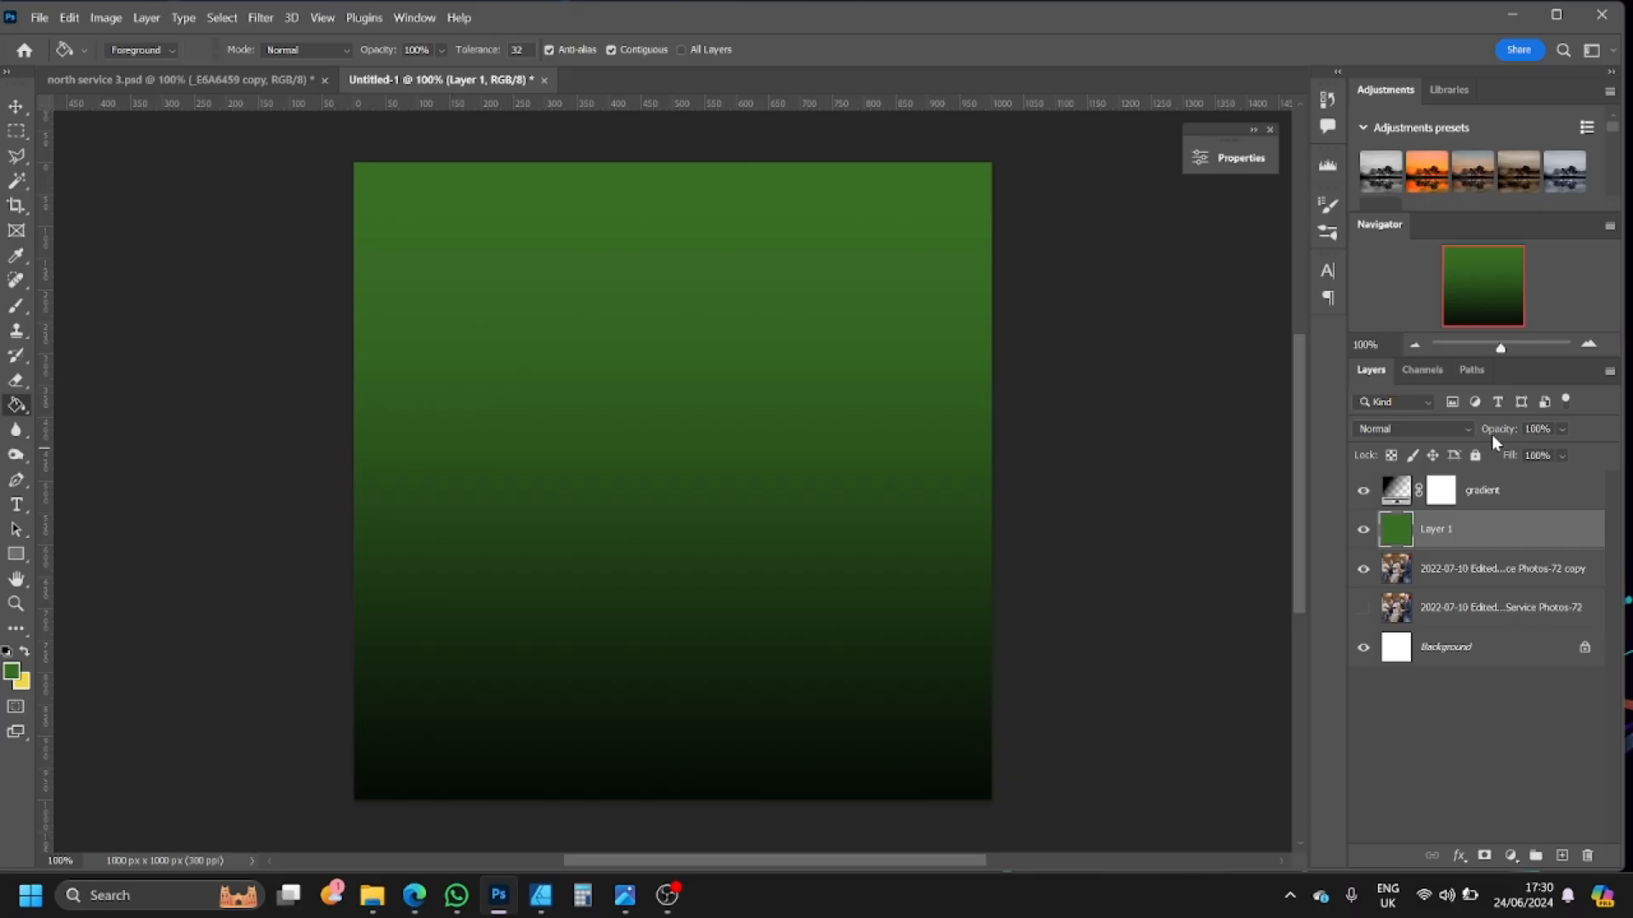
- Try lowering the green layer's opacity to about 55%, and restore it to 100%
click(1563, 429)
drag(1597, 452, 1569, 457)
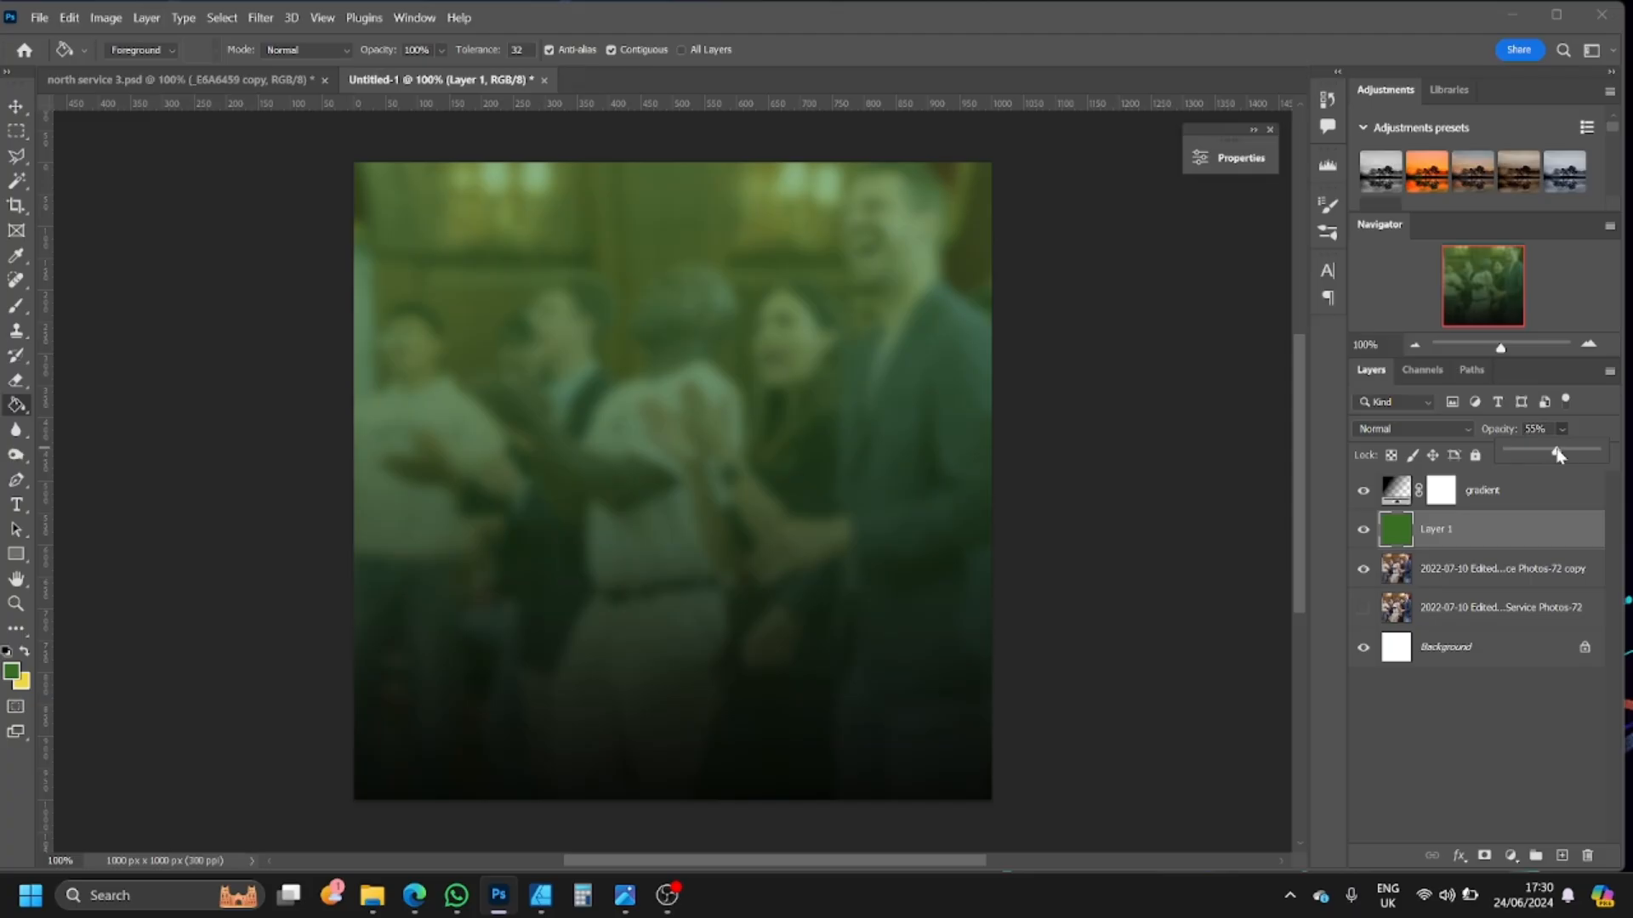
drag(1573, 458, 1518, 456)
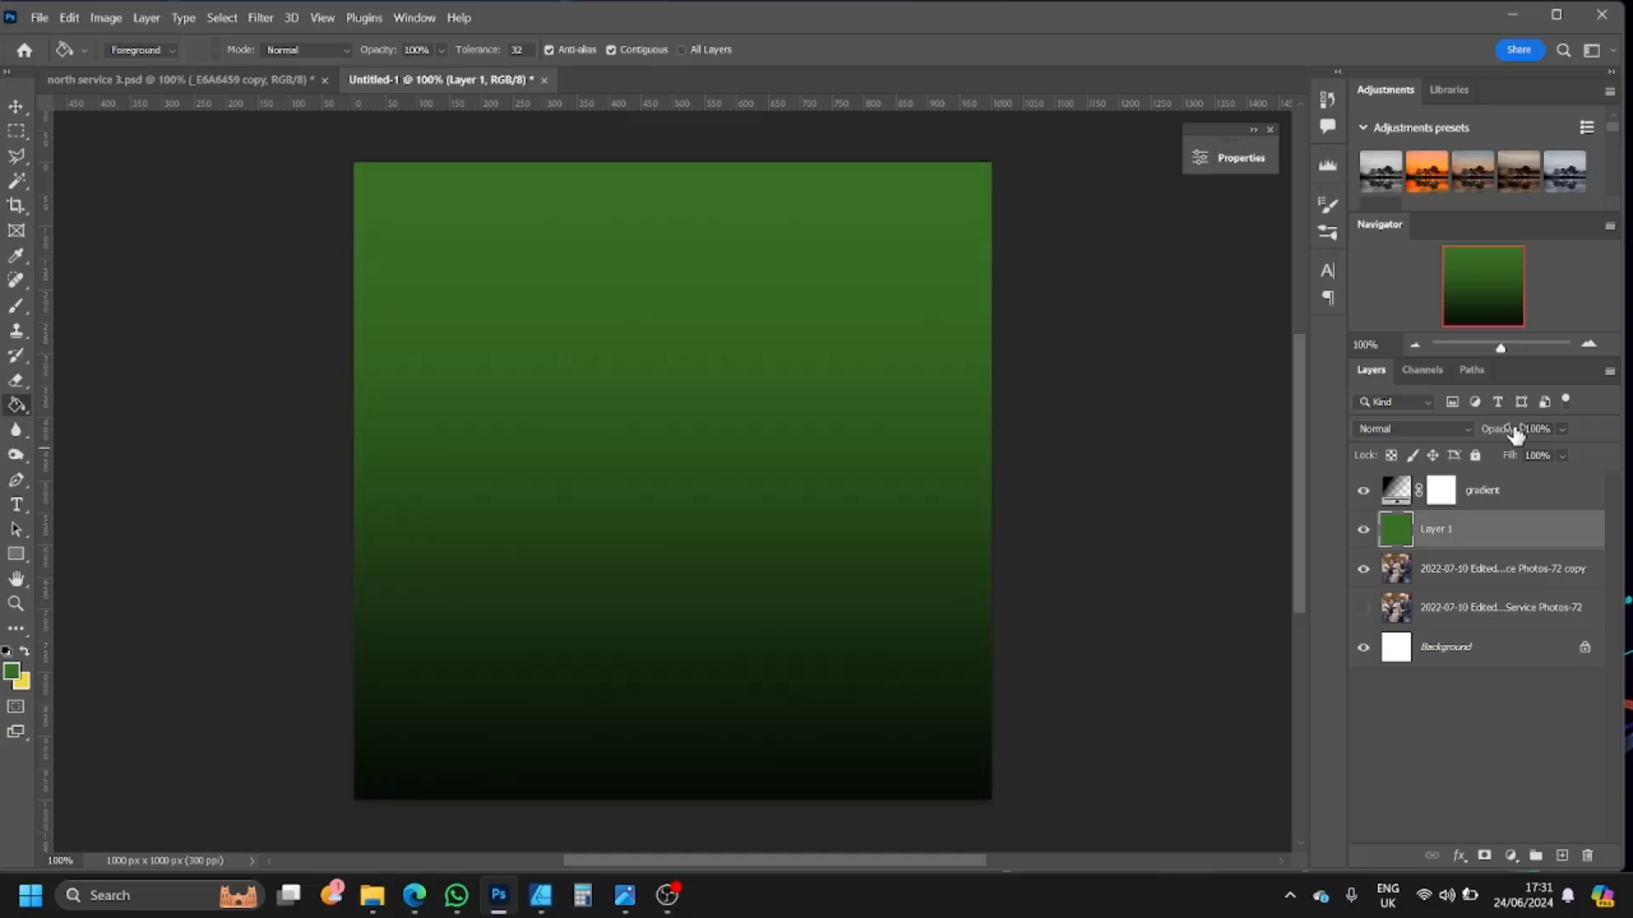
- Set the green layer's blend mode to Multiply
click(1468, 428)
click(1599, 424)
click(1468, 428)
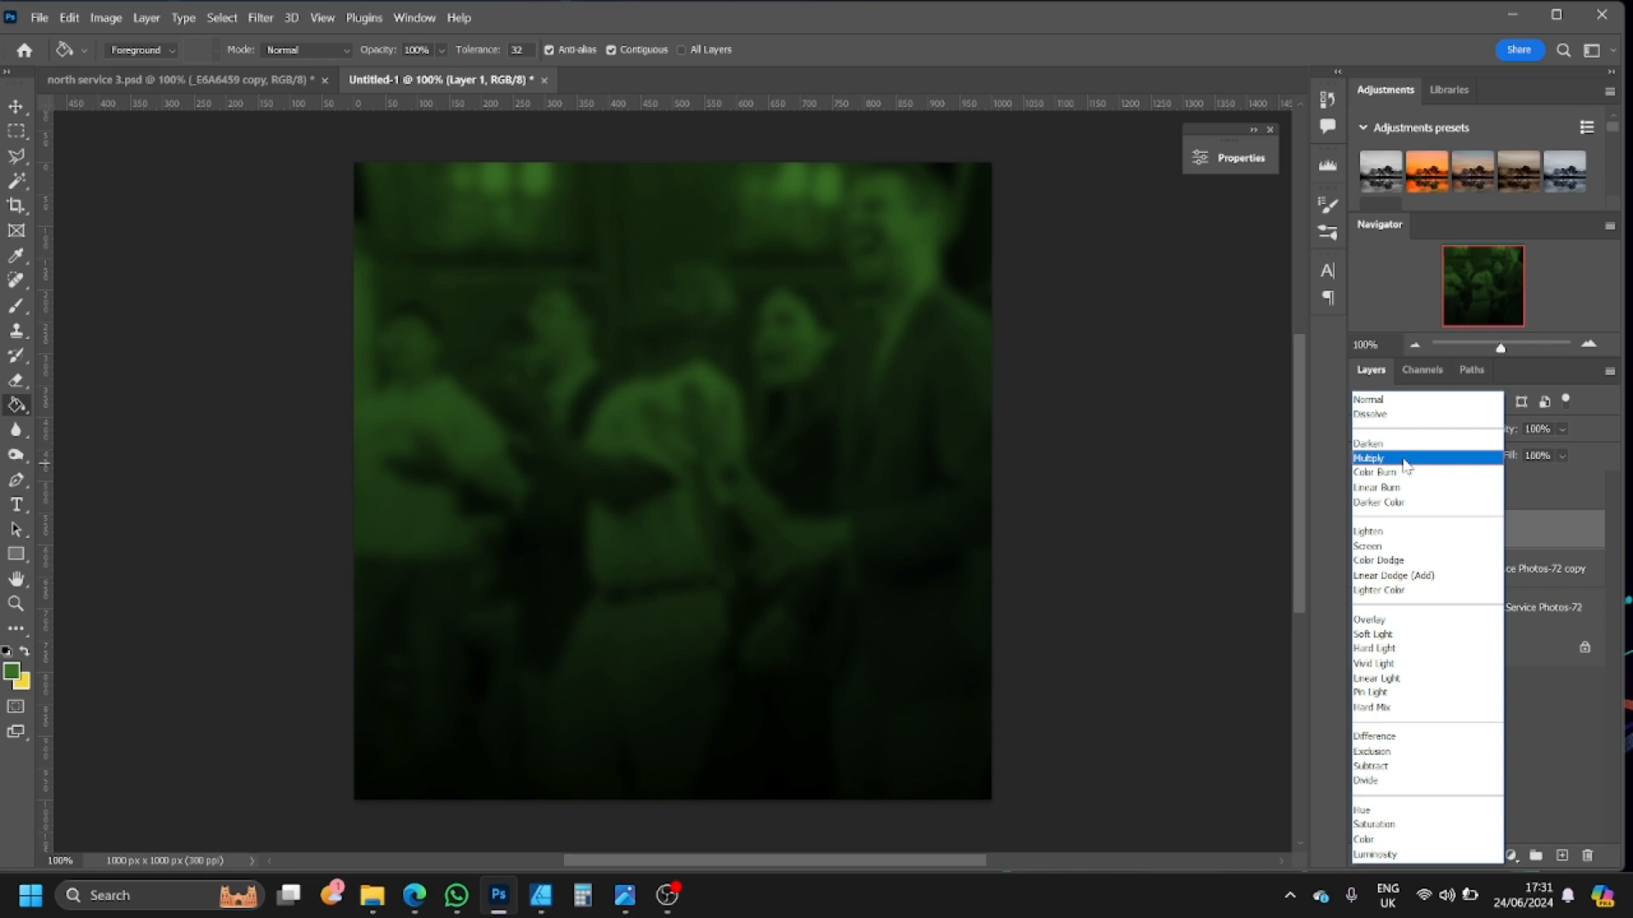
click(1403, 460)
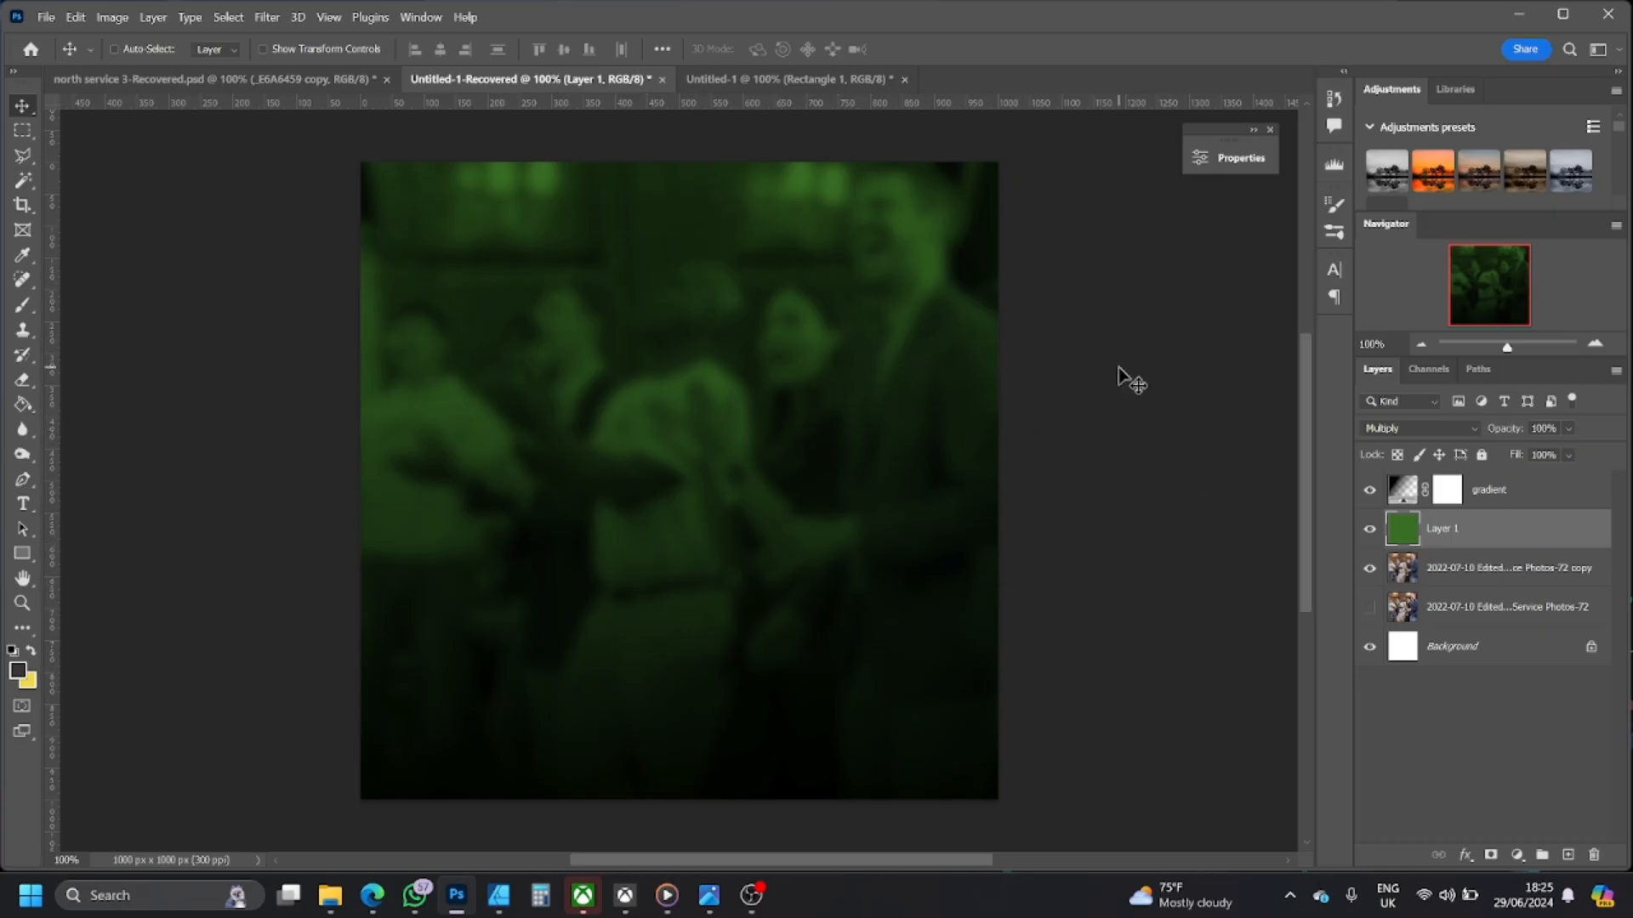
- Examine the finished flyer north service 3C.jpg up close in the photo viewer, focusing on the portraits with yellow and blue backings
click(707, 903)
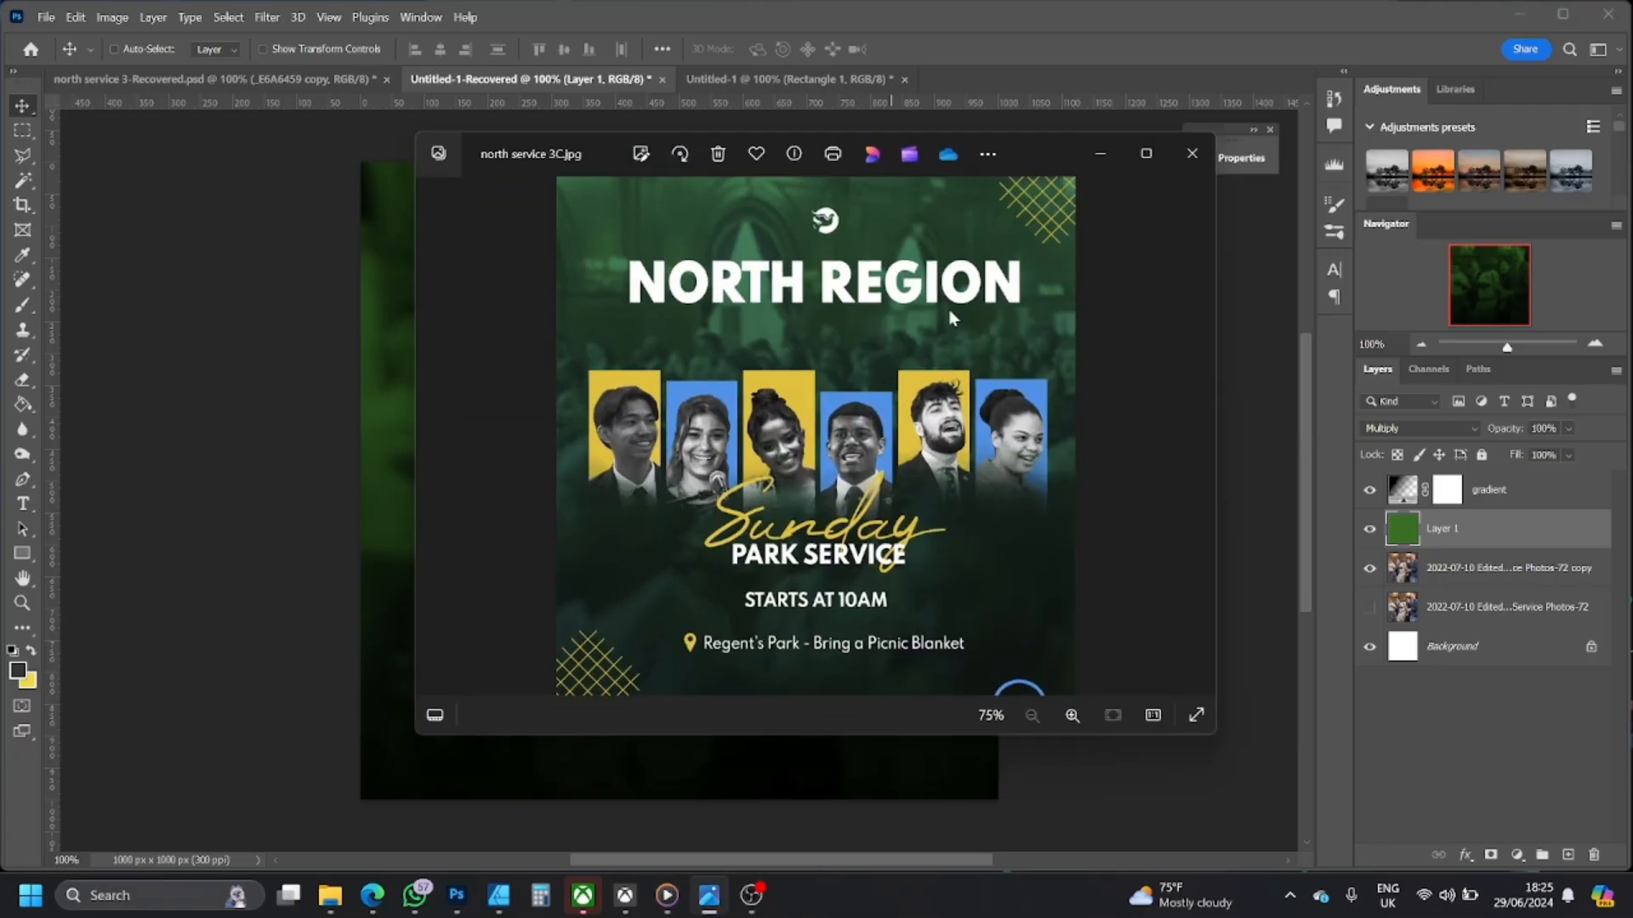
click(1146, 154)
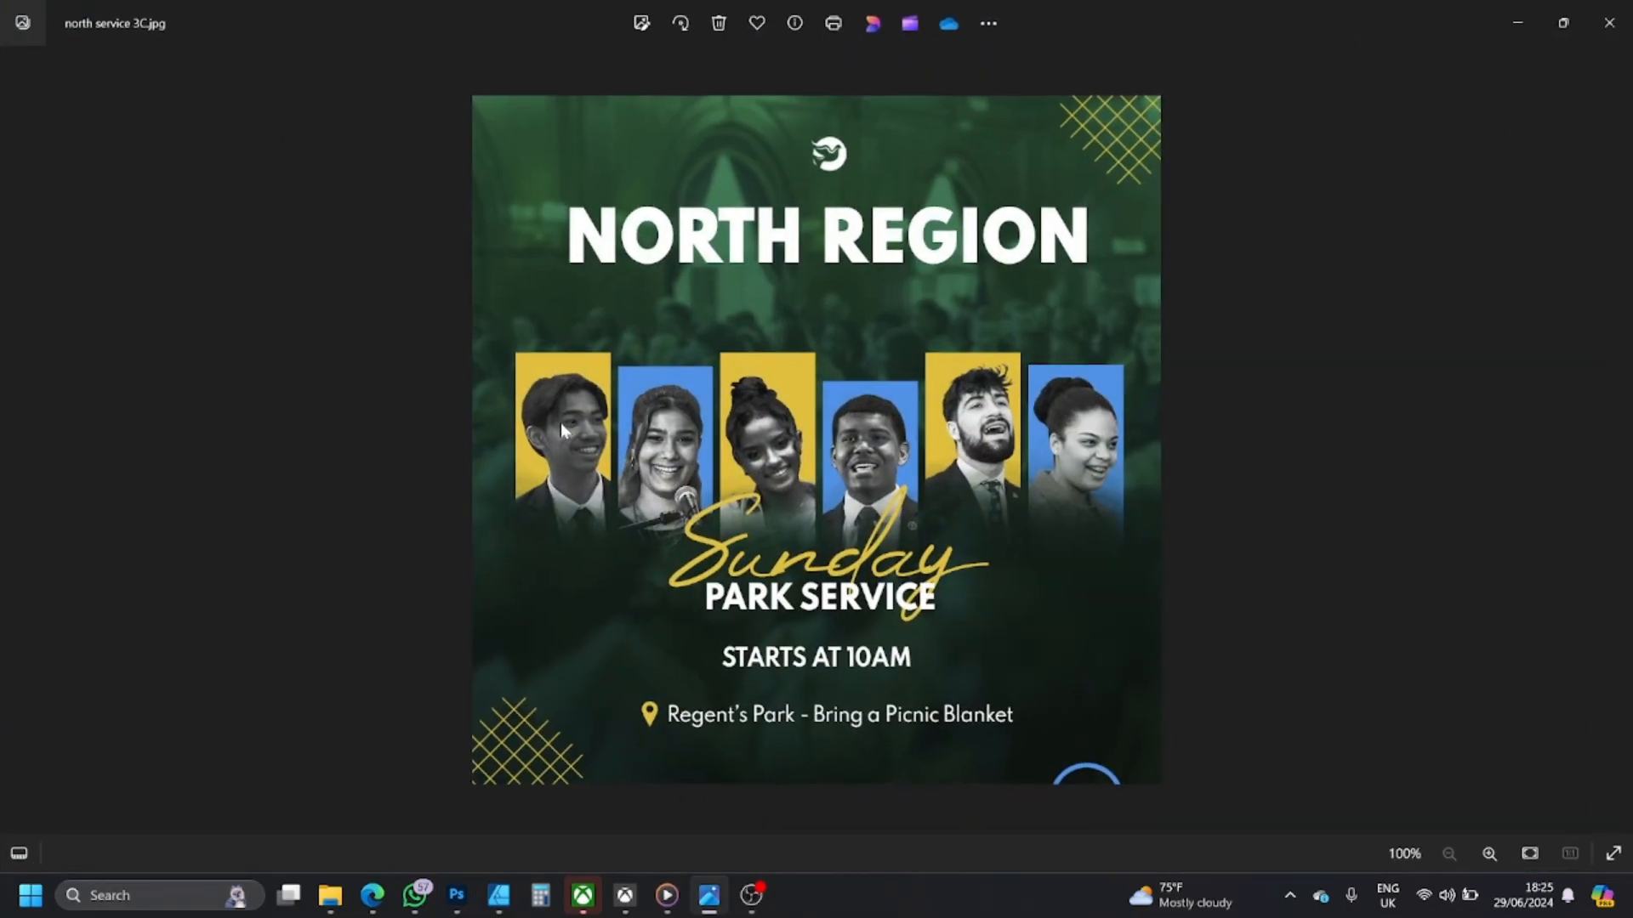
scroll(590, 487, up, 4)
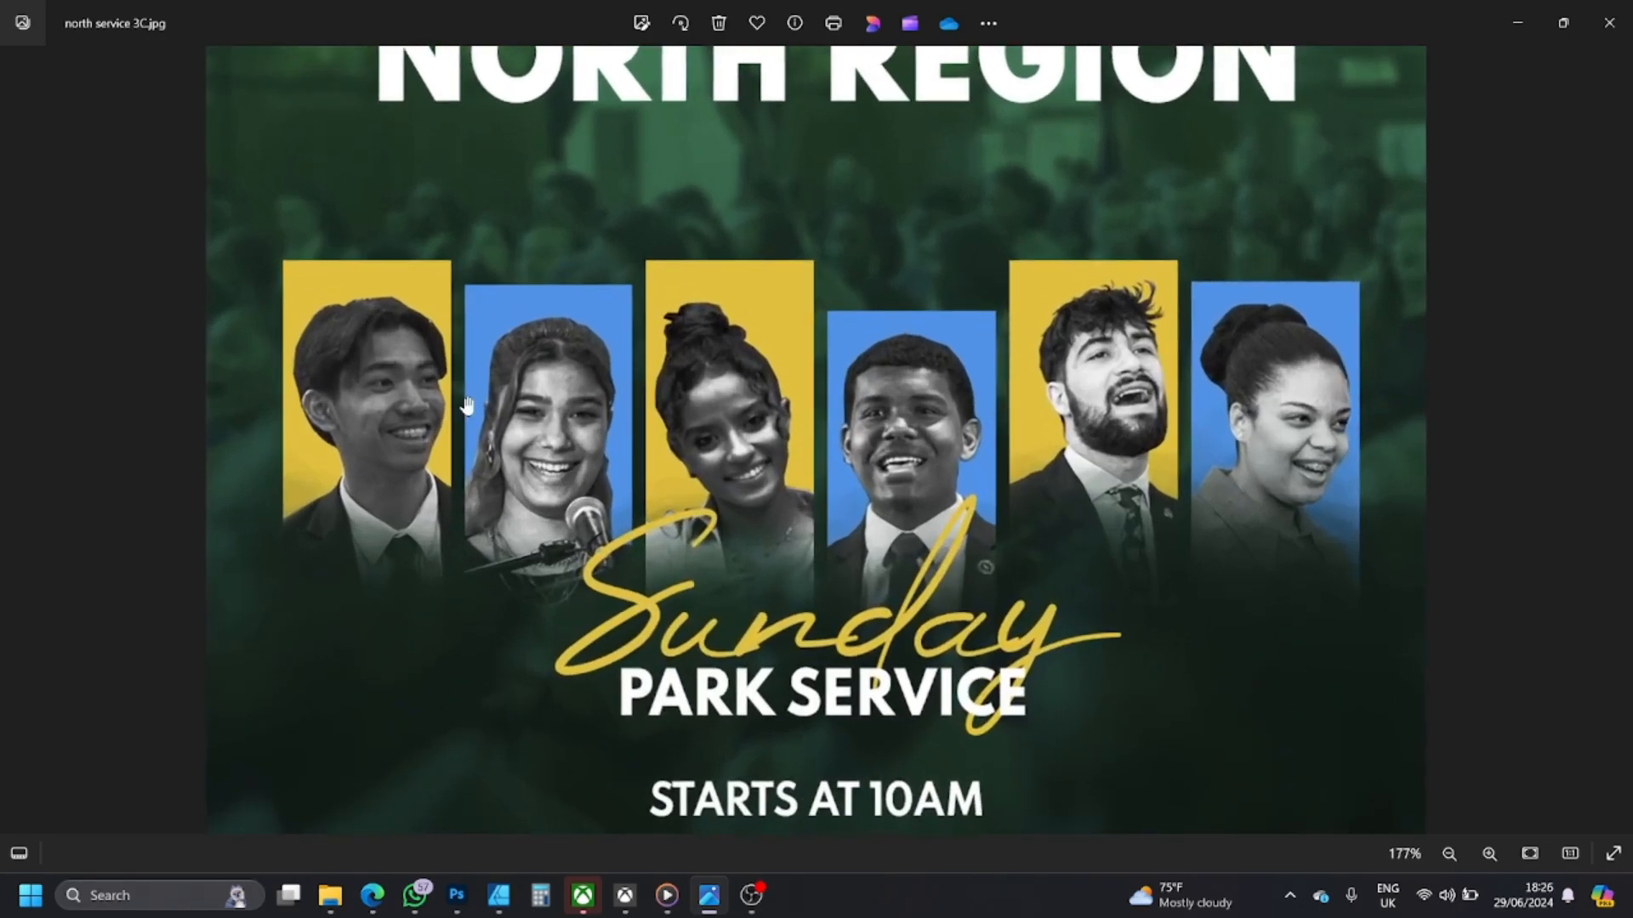
drag(401, 384, 424, 493)
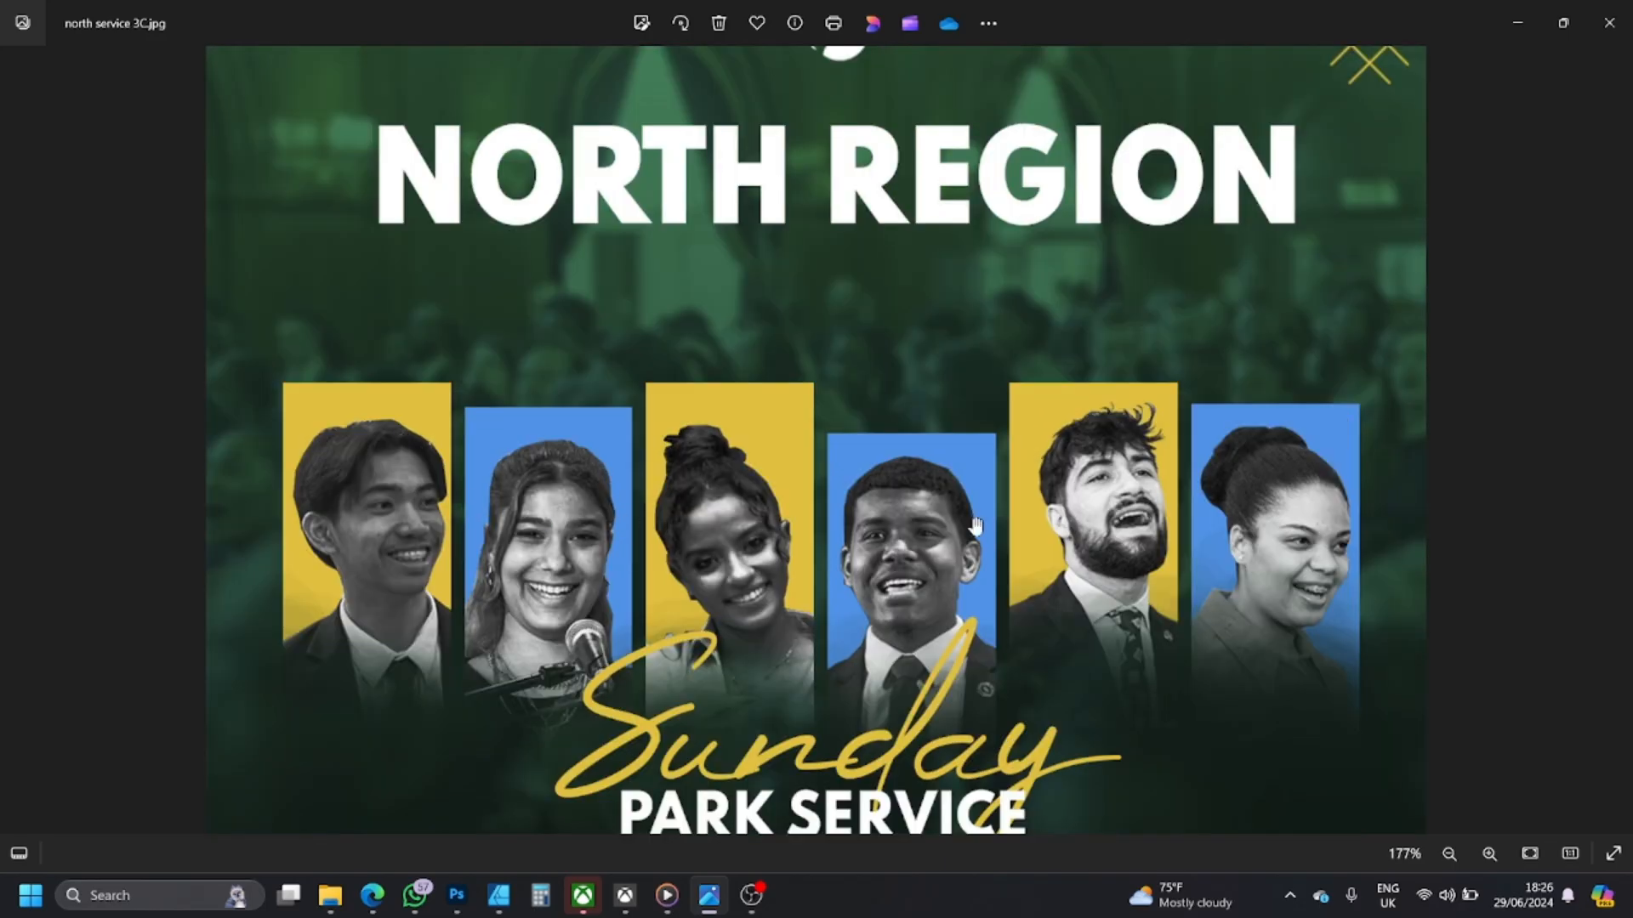
scroll(713, 206, up, 1)
scroll(825, 141, down, 2)
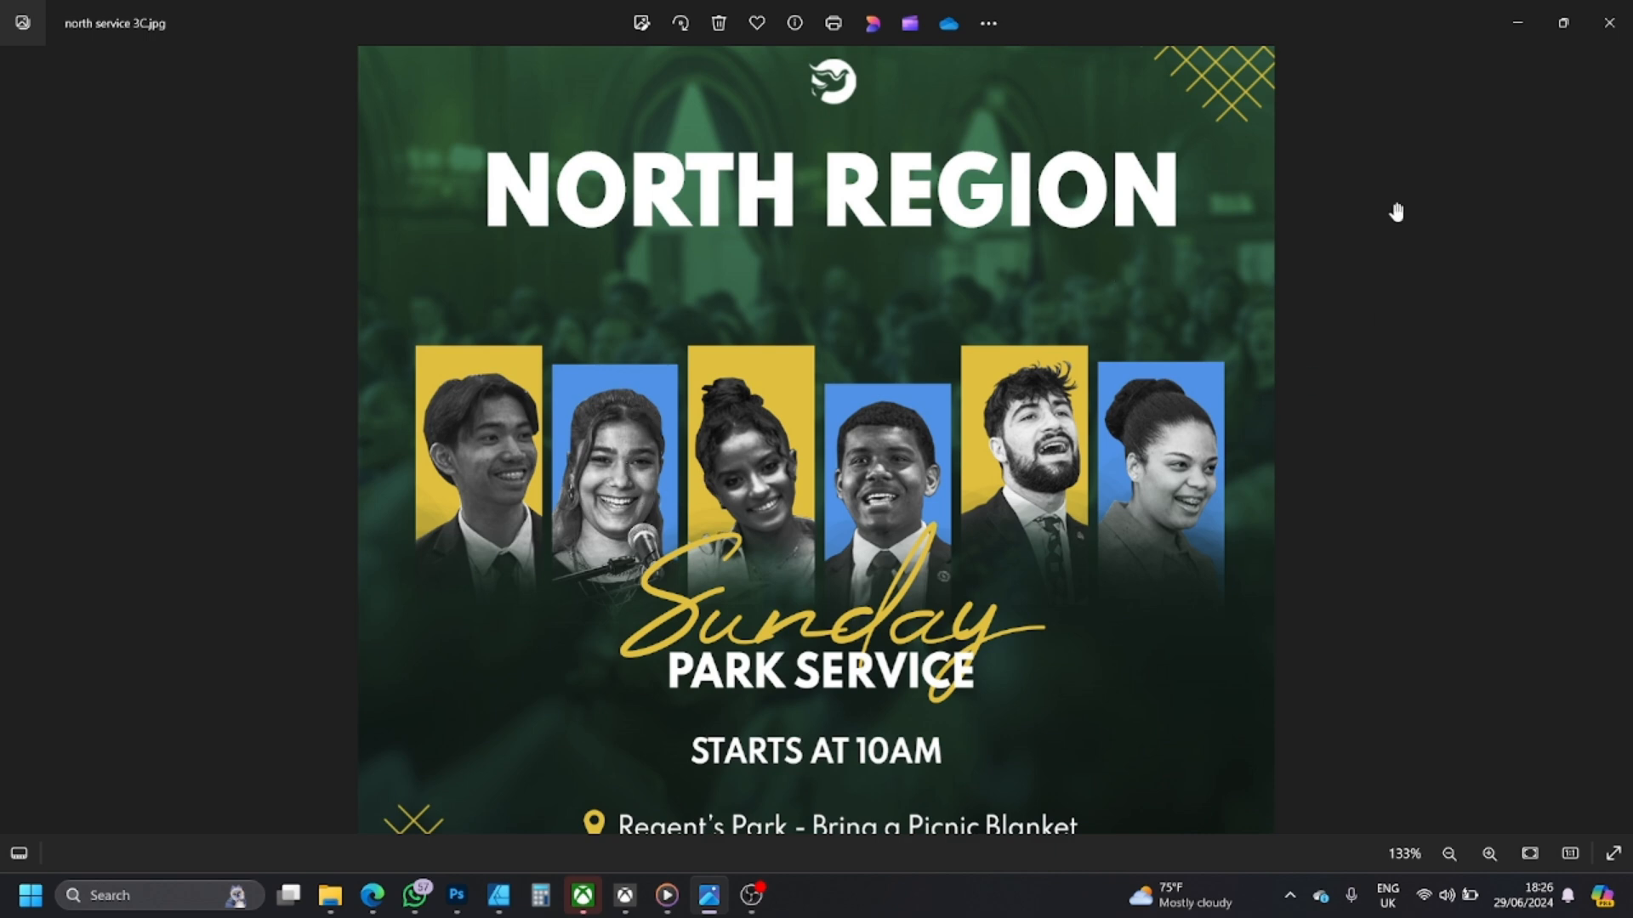
click(1517, 23)
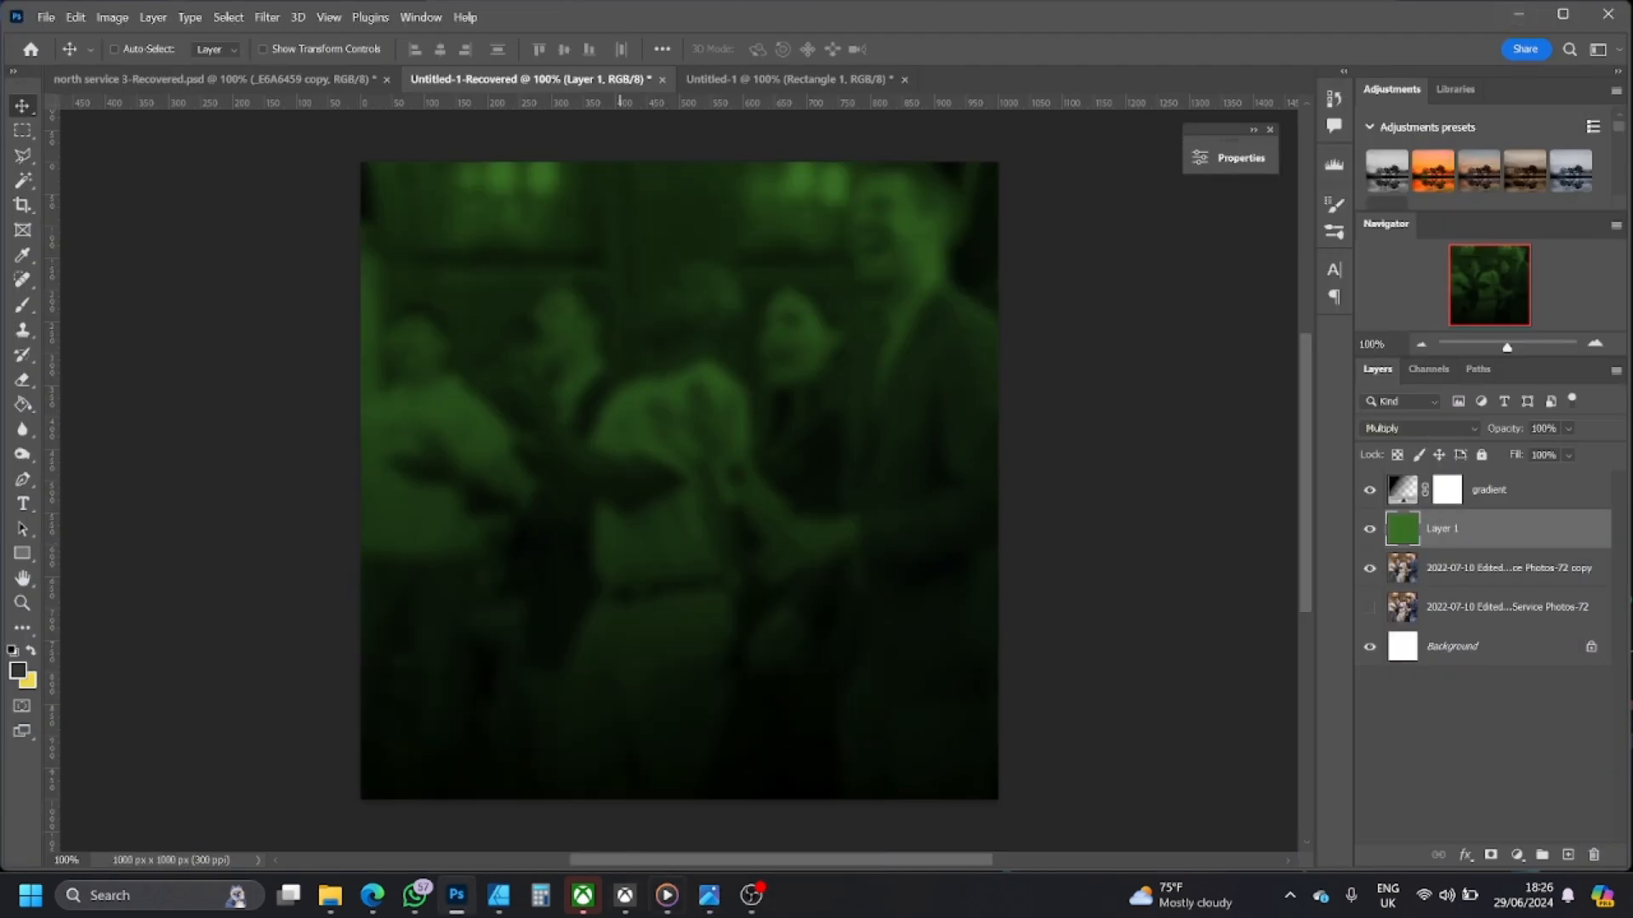
- Place the IZoFXvsw photo from the NORTH folder above the green layer, centred across the flyer's full width
click(330, 896)
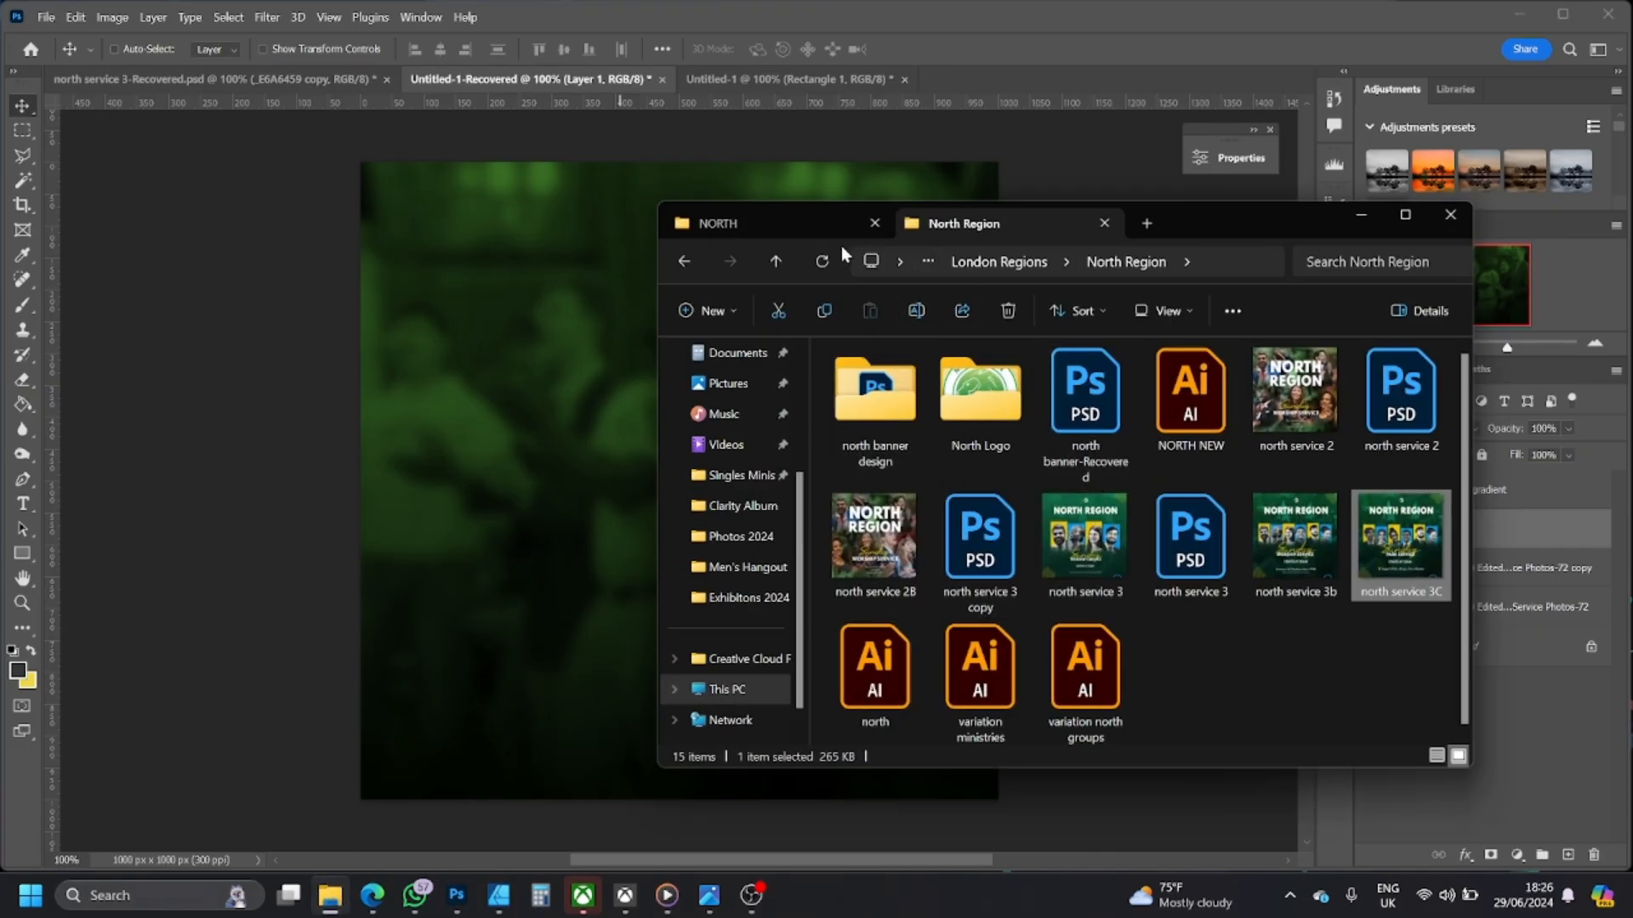
click(786, 226)
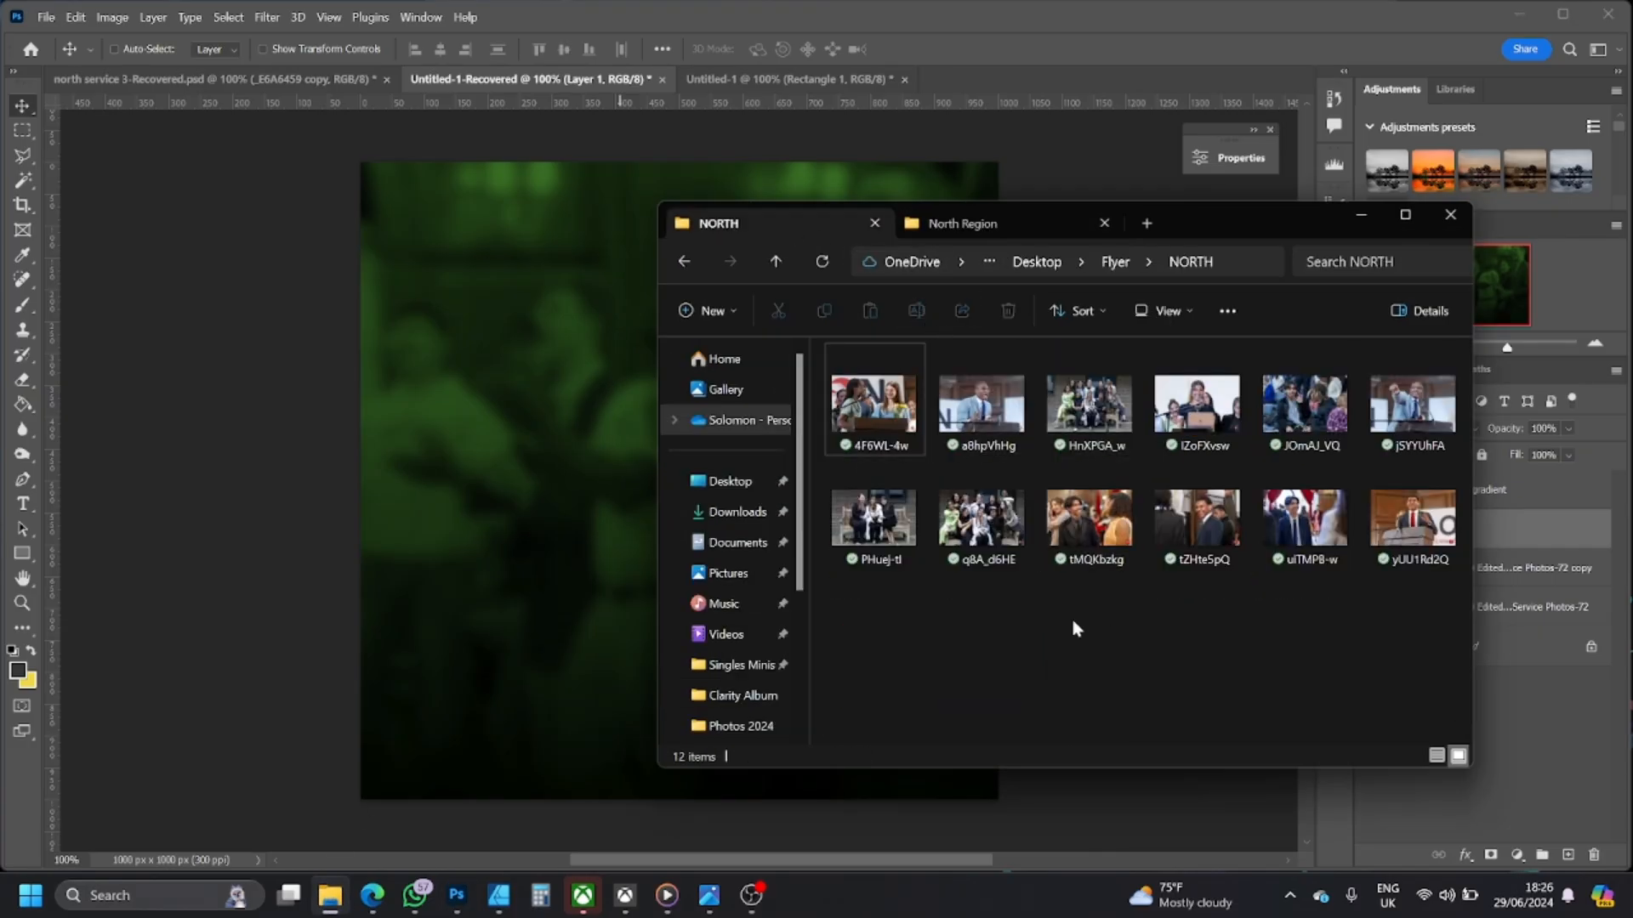
click(1197, 420)
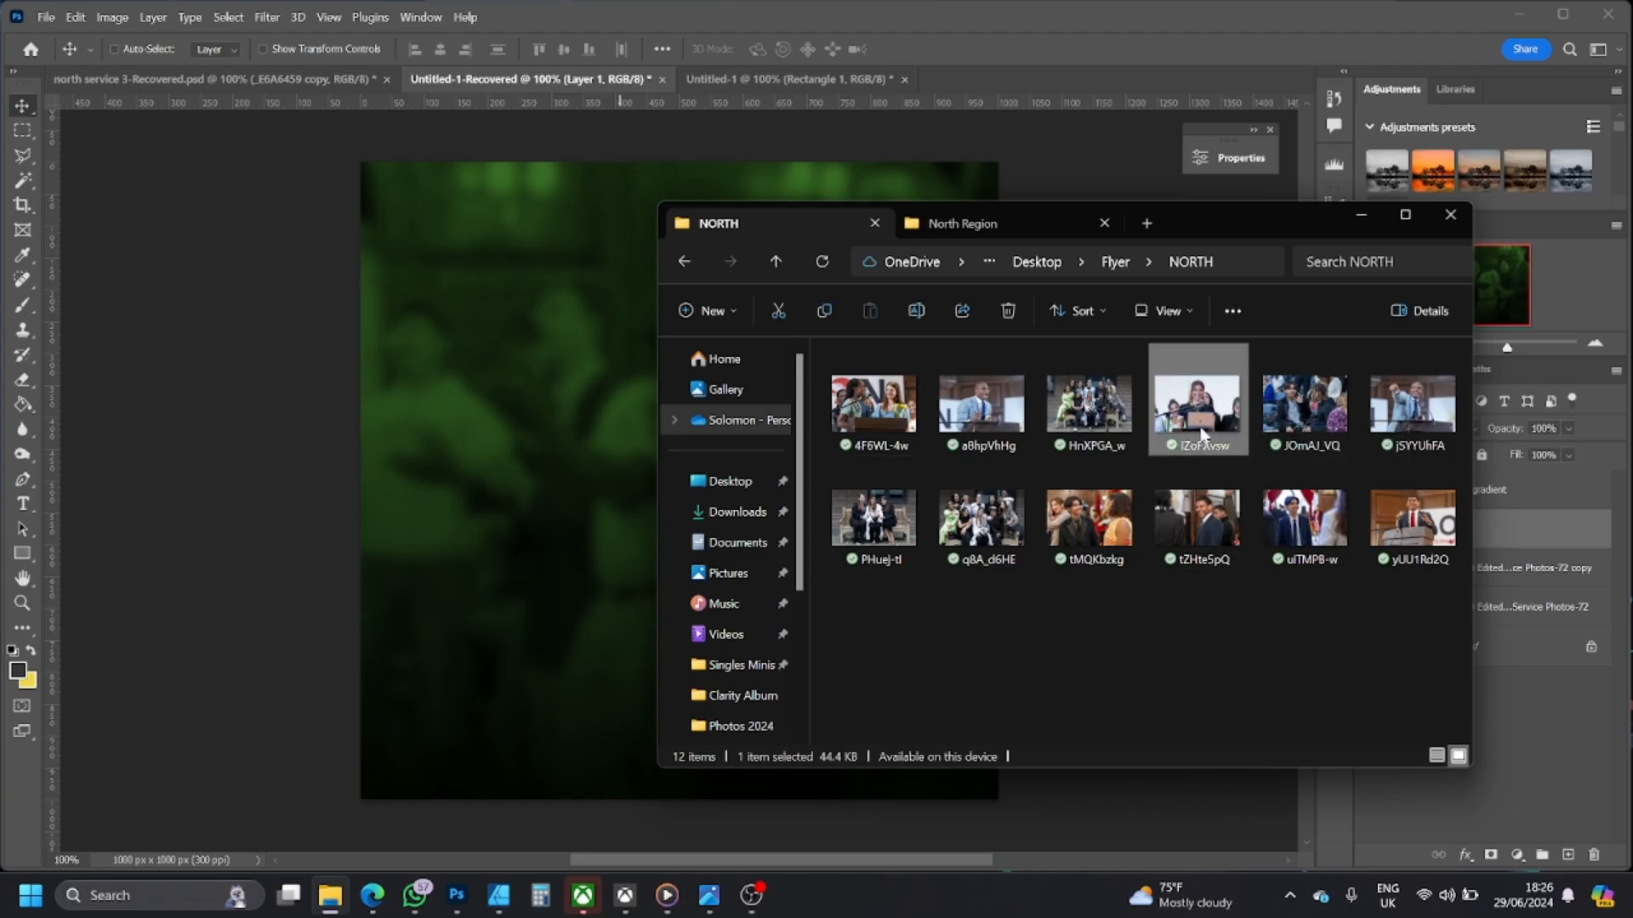
drag(1204, 404, 537, 457)
drag(857, 555, 884, 522)
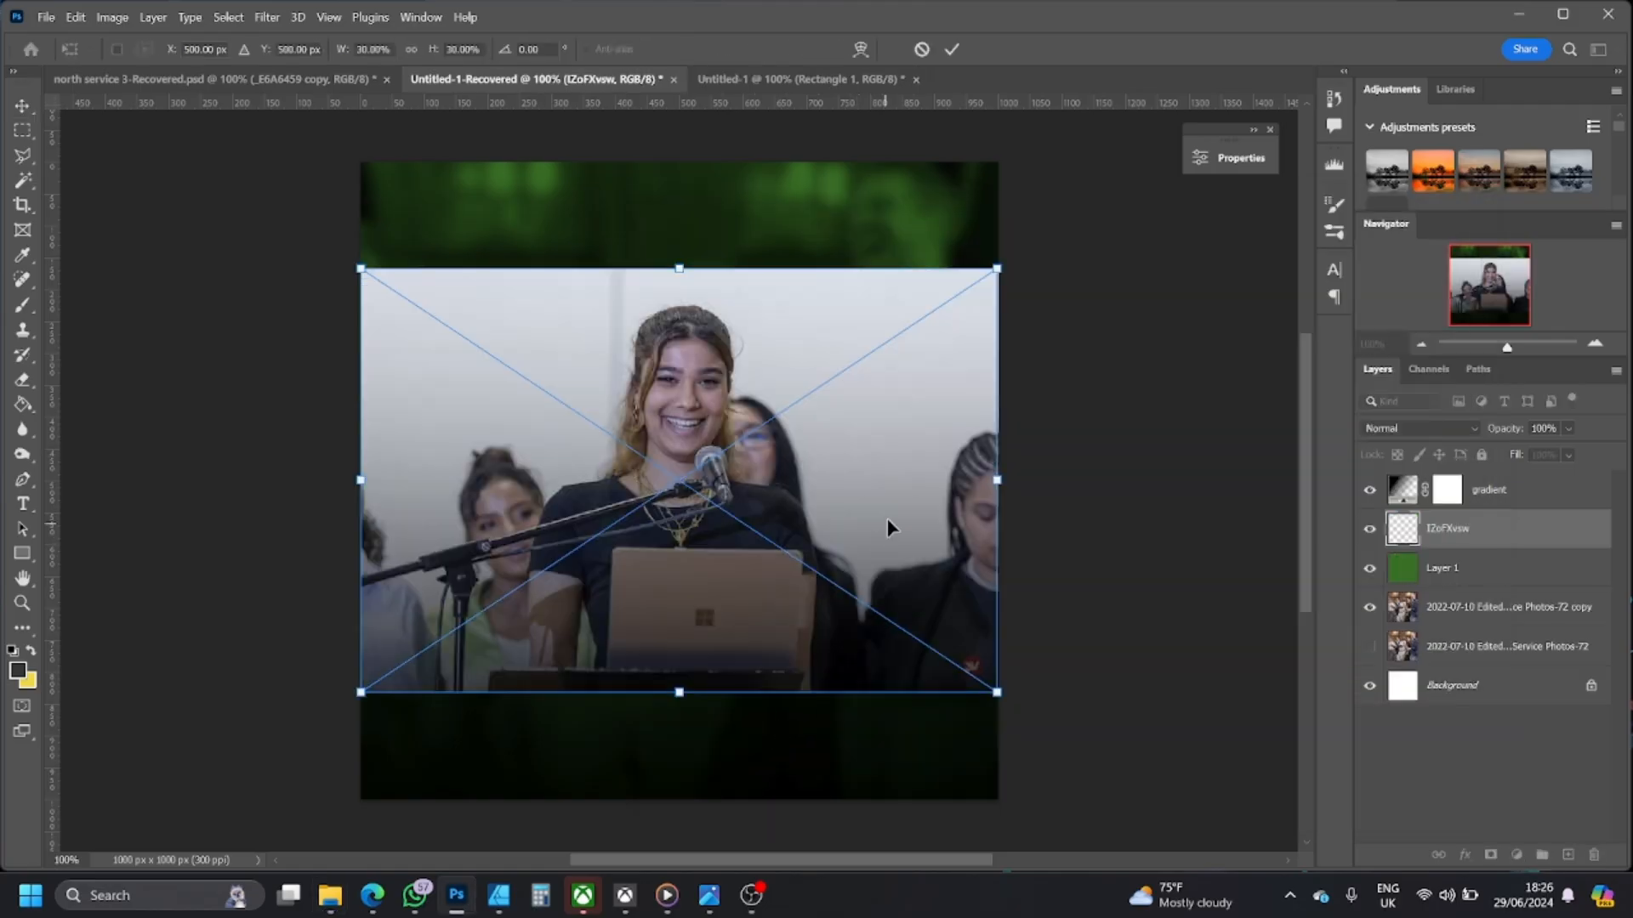
drag(763, 413, 696, 388)
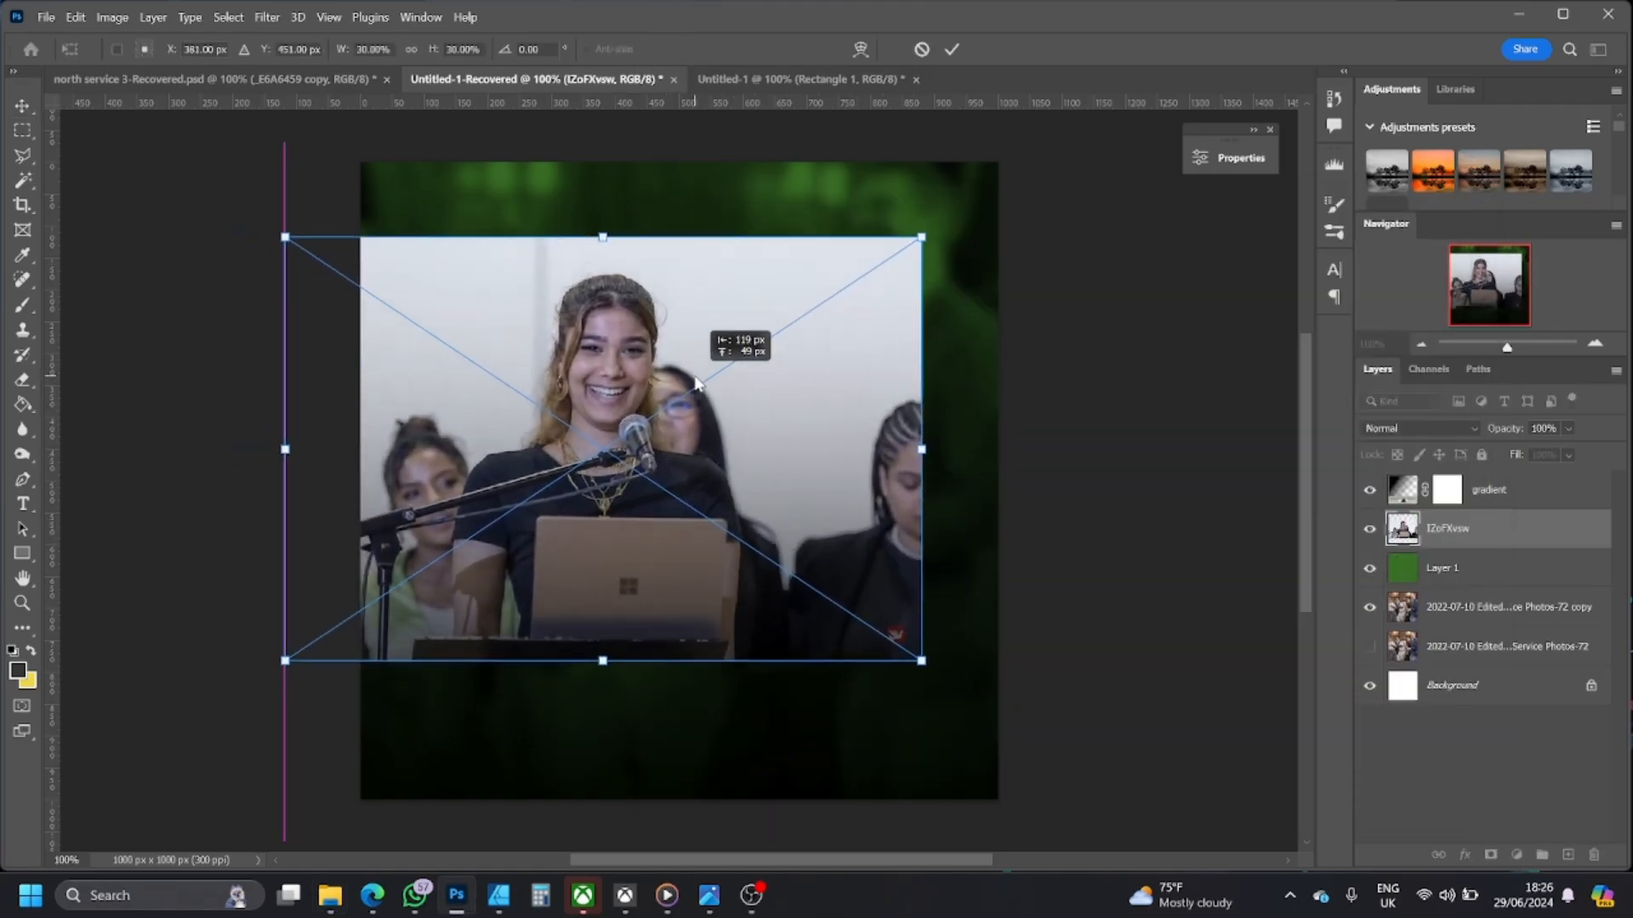
drag(543, 380, 618, 410)
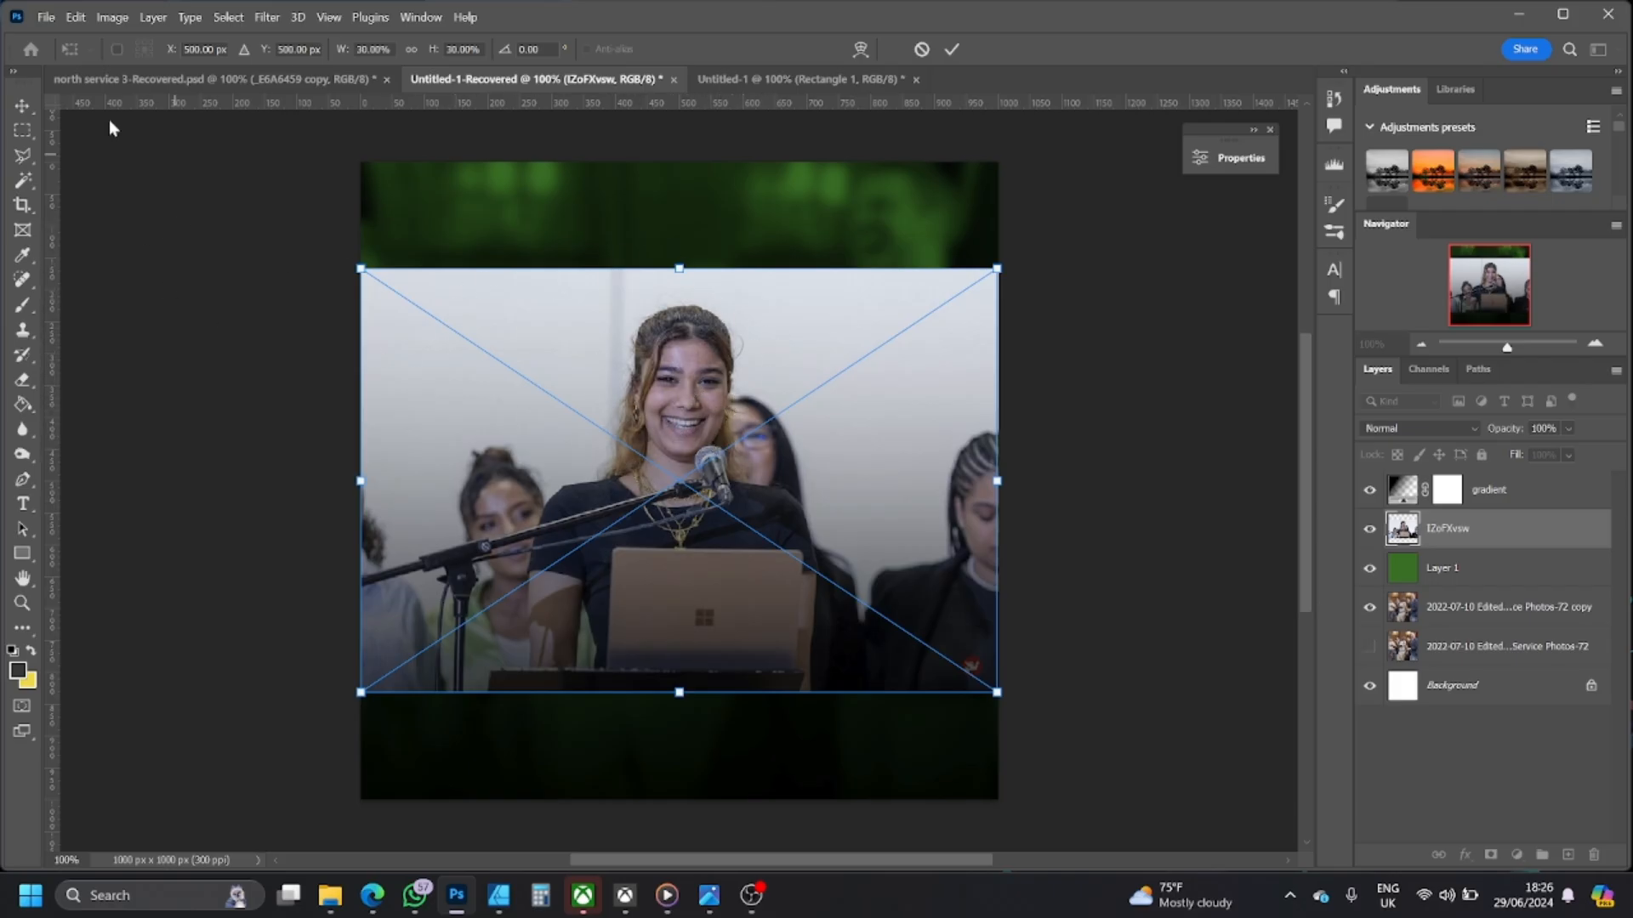
- Commit the placed photo, shift it slightly upward, and rasterize its layer
click(24, 107)
mouse_move(732, 453)
mouse_down()
mouse_move(741, 482)
mouse_move(722, 430)
mouse_move(728, 467)
mouse_move(739, 448)
mouse_up()
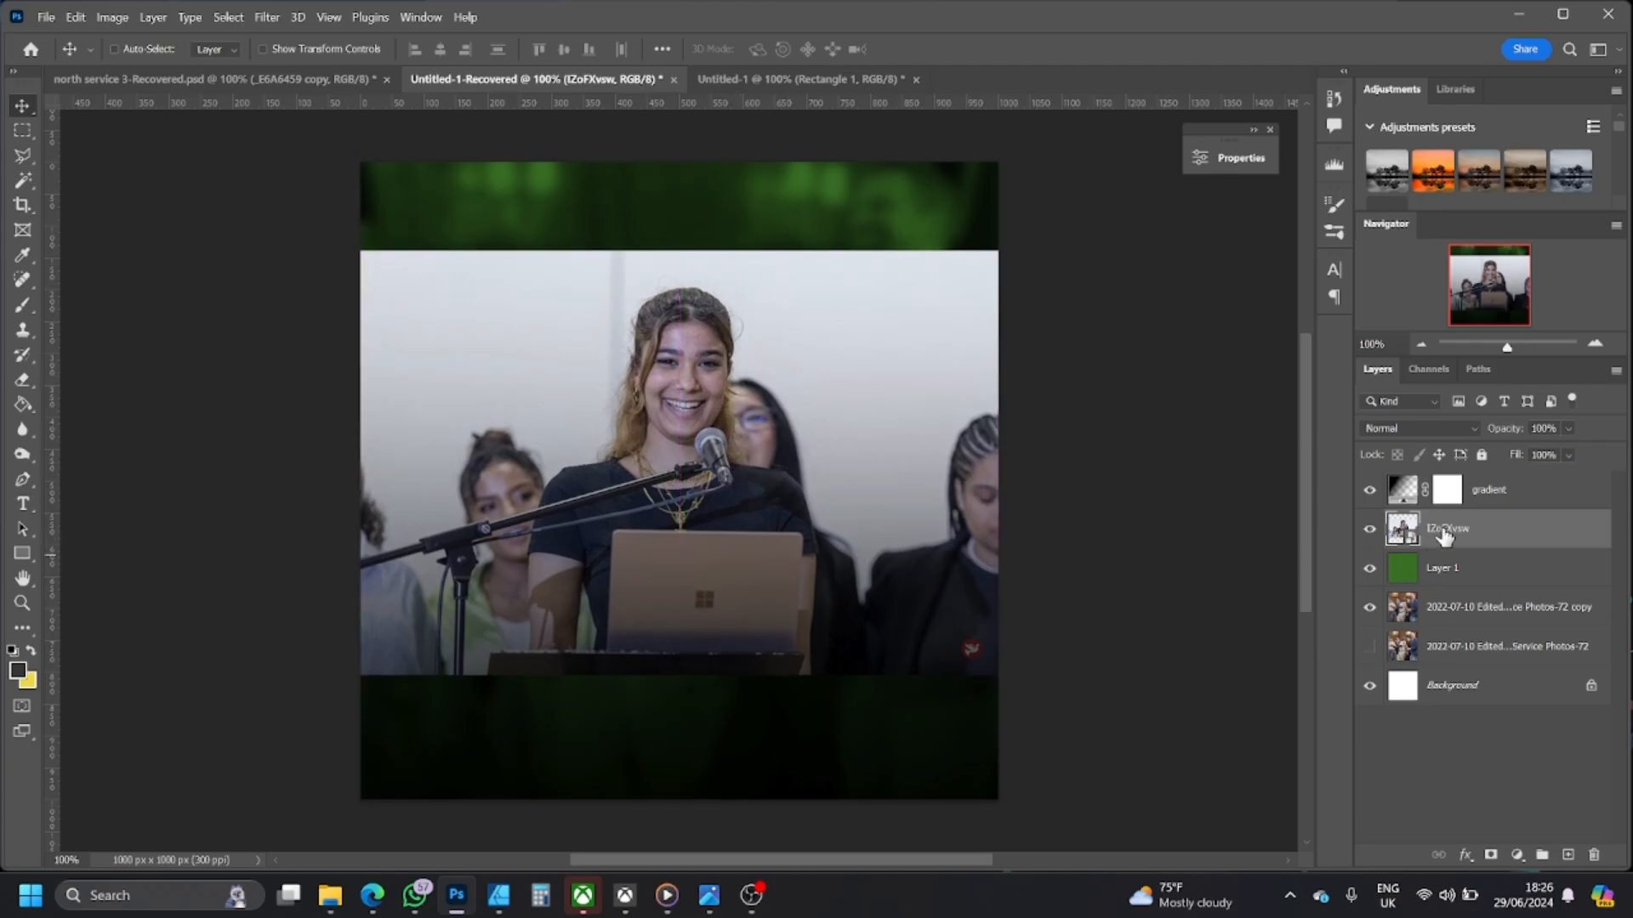
right_click(1464, 534)
click(1368, 456)
- Check in the reference flyer how the woman with the microphone is cropped into her rectangle
click(722, 907)
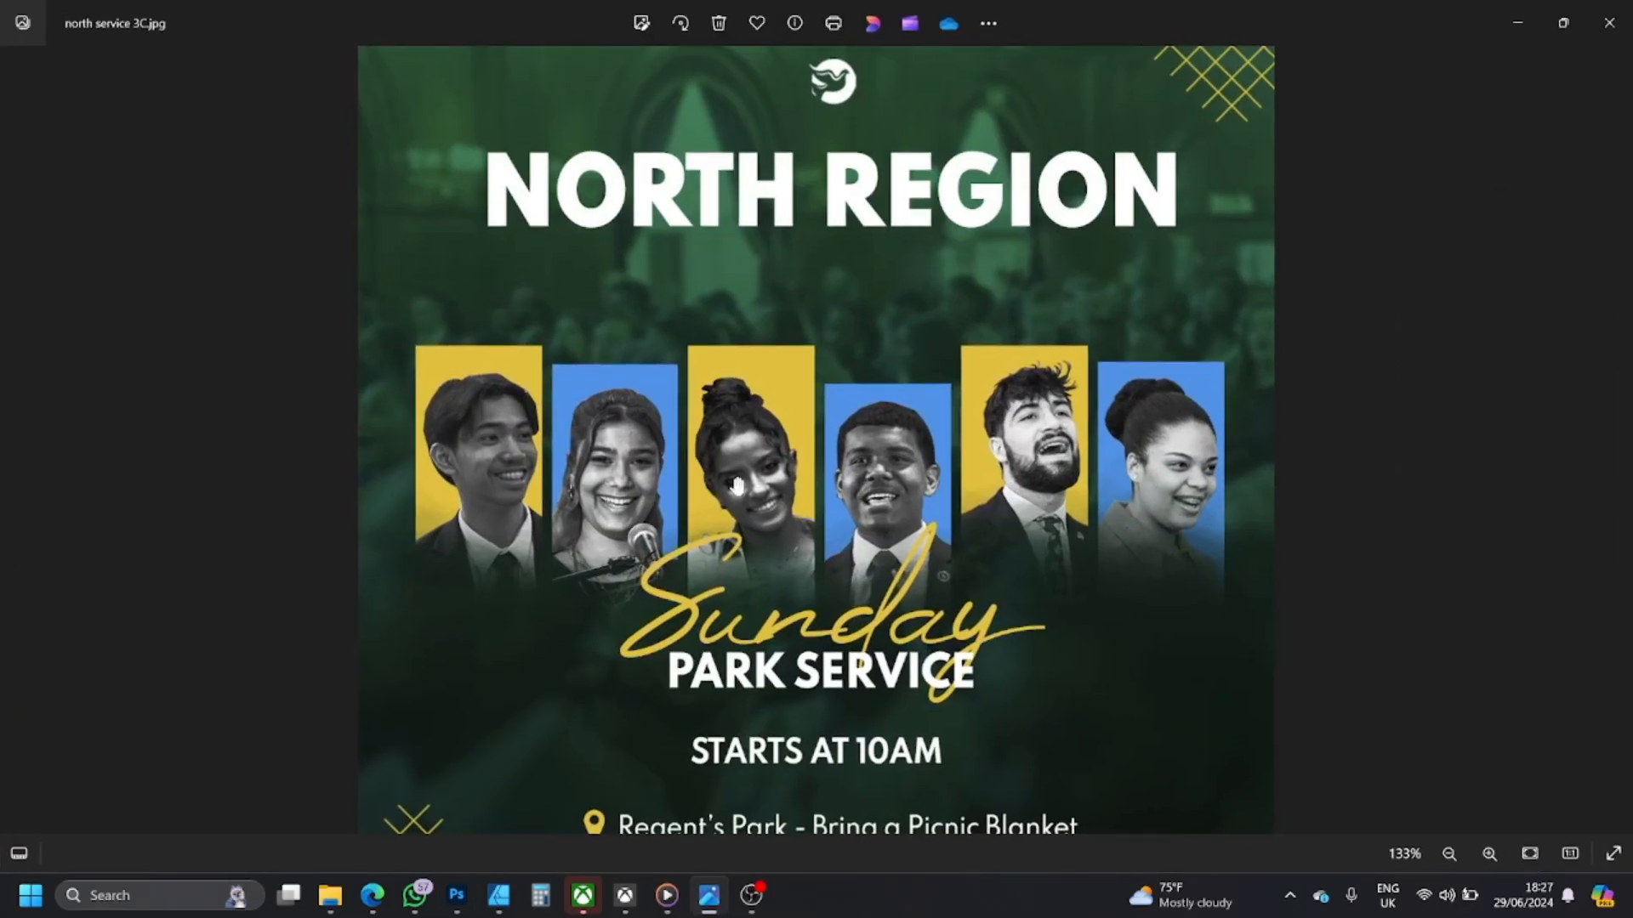
scroll(523, 494, up, 3)
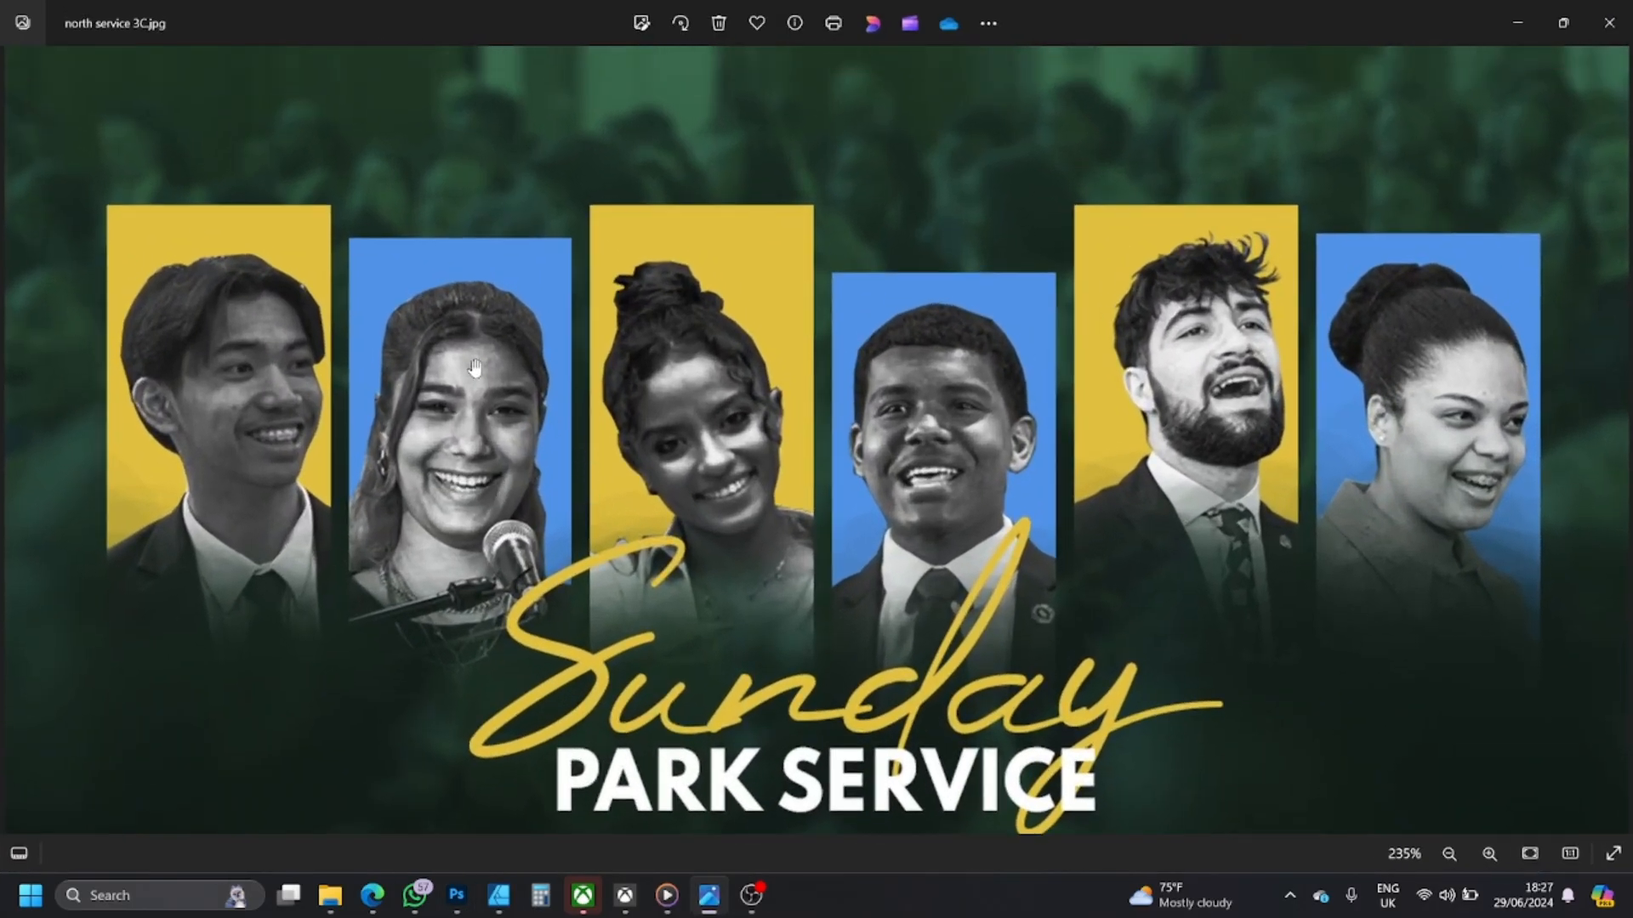
click(1528, 28)
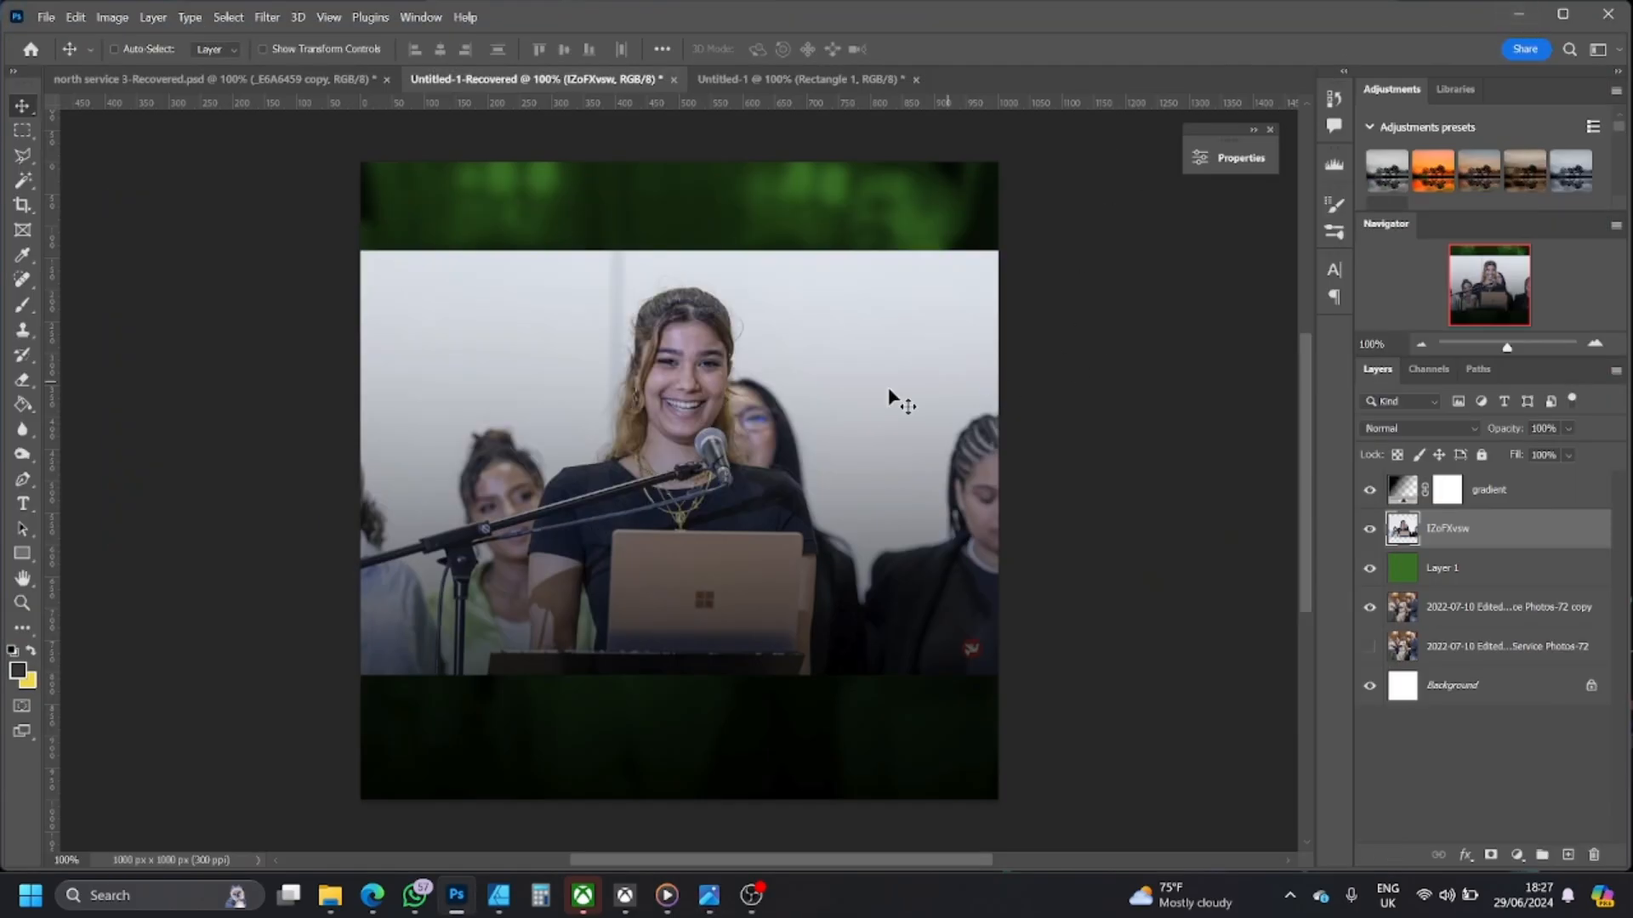
- Select a tall rectangle around the speaking woman's head and upper body, and cut it to its own layer with Layer Via Cut
click(29, 132)
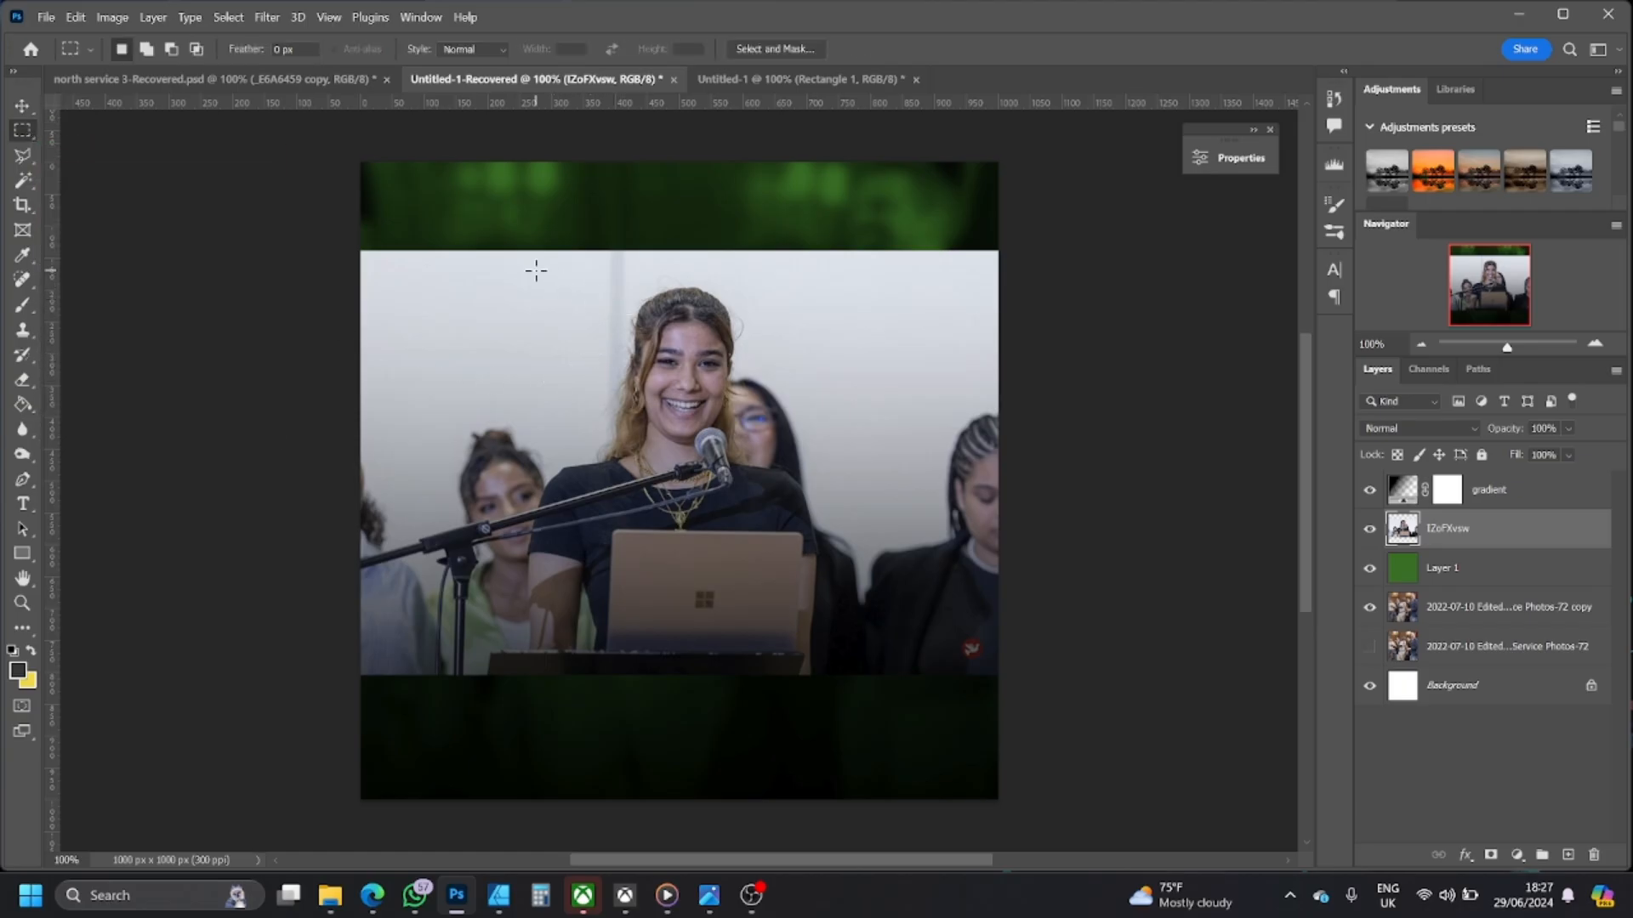
drag(534, 309, 648, 595)
click(718, 395)
mouse_move(564, 282)
mouse_down()
mouse_move(728, 547)
mouse_move(743, 602)
mouse_up()
drag(814, 292, 939, 526)
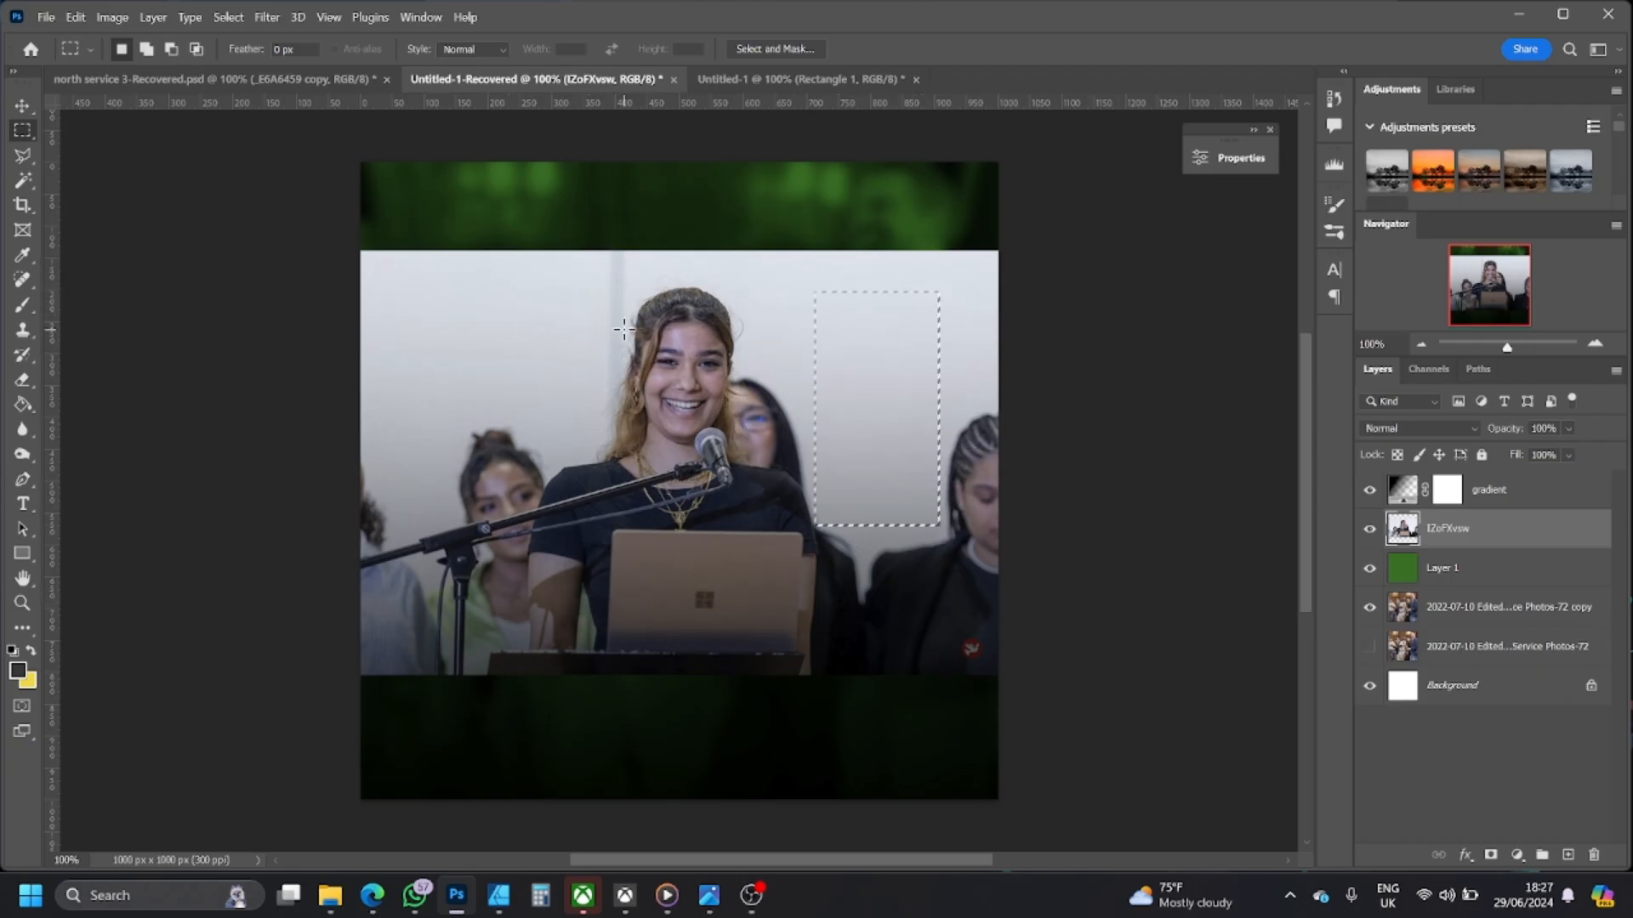
drag(602, 258, 749, 559)
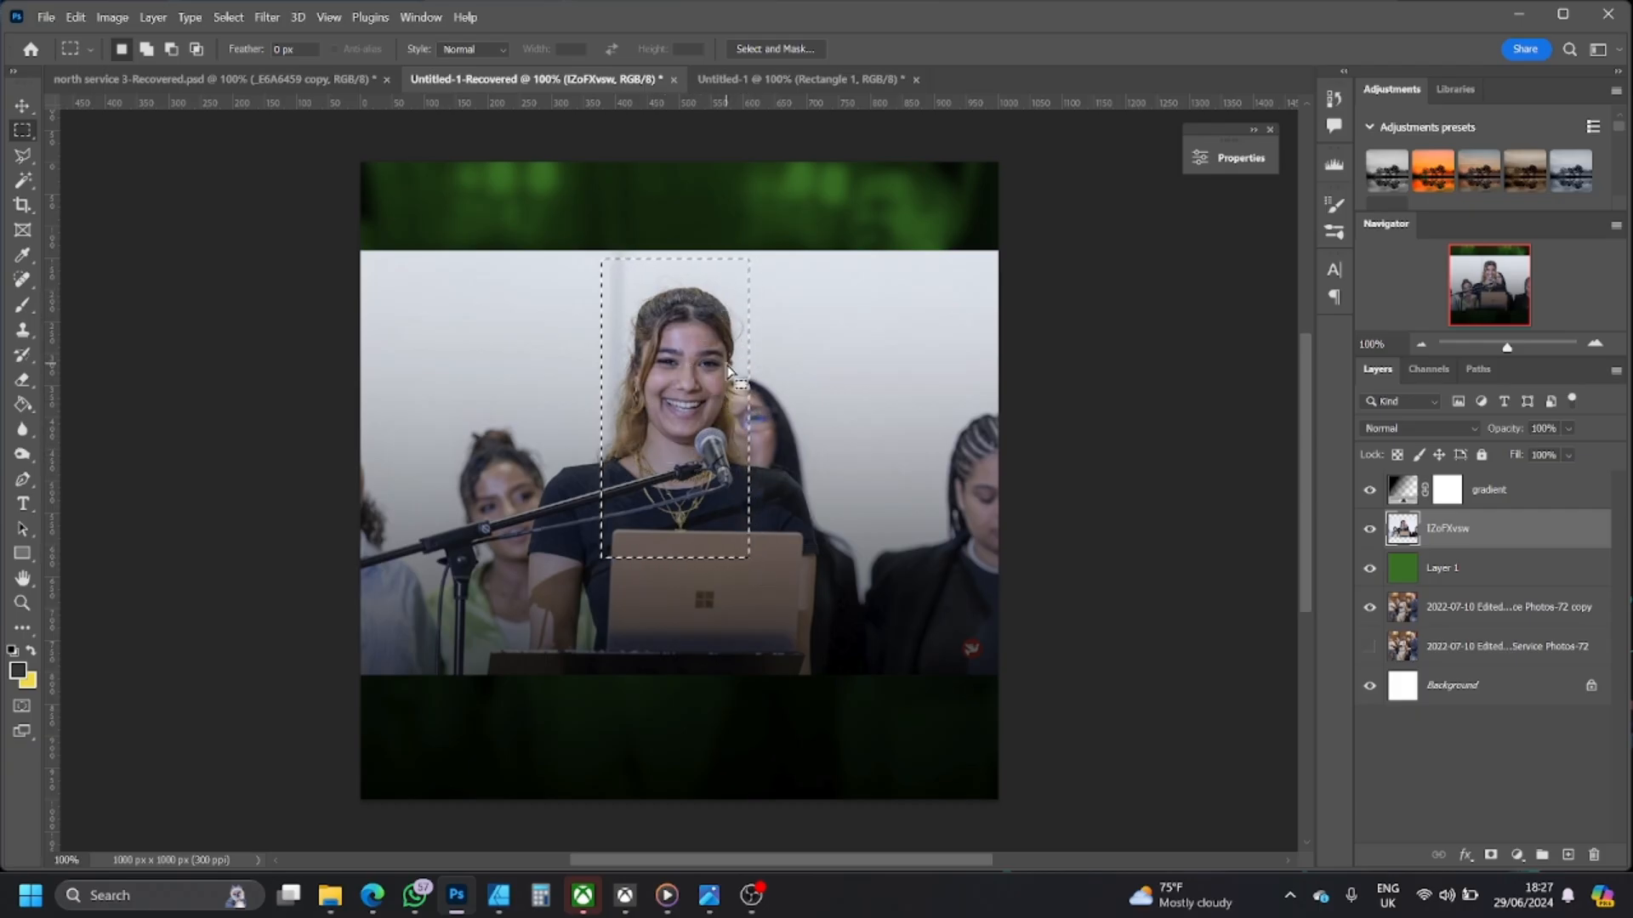
right_click(733, 294)
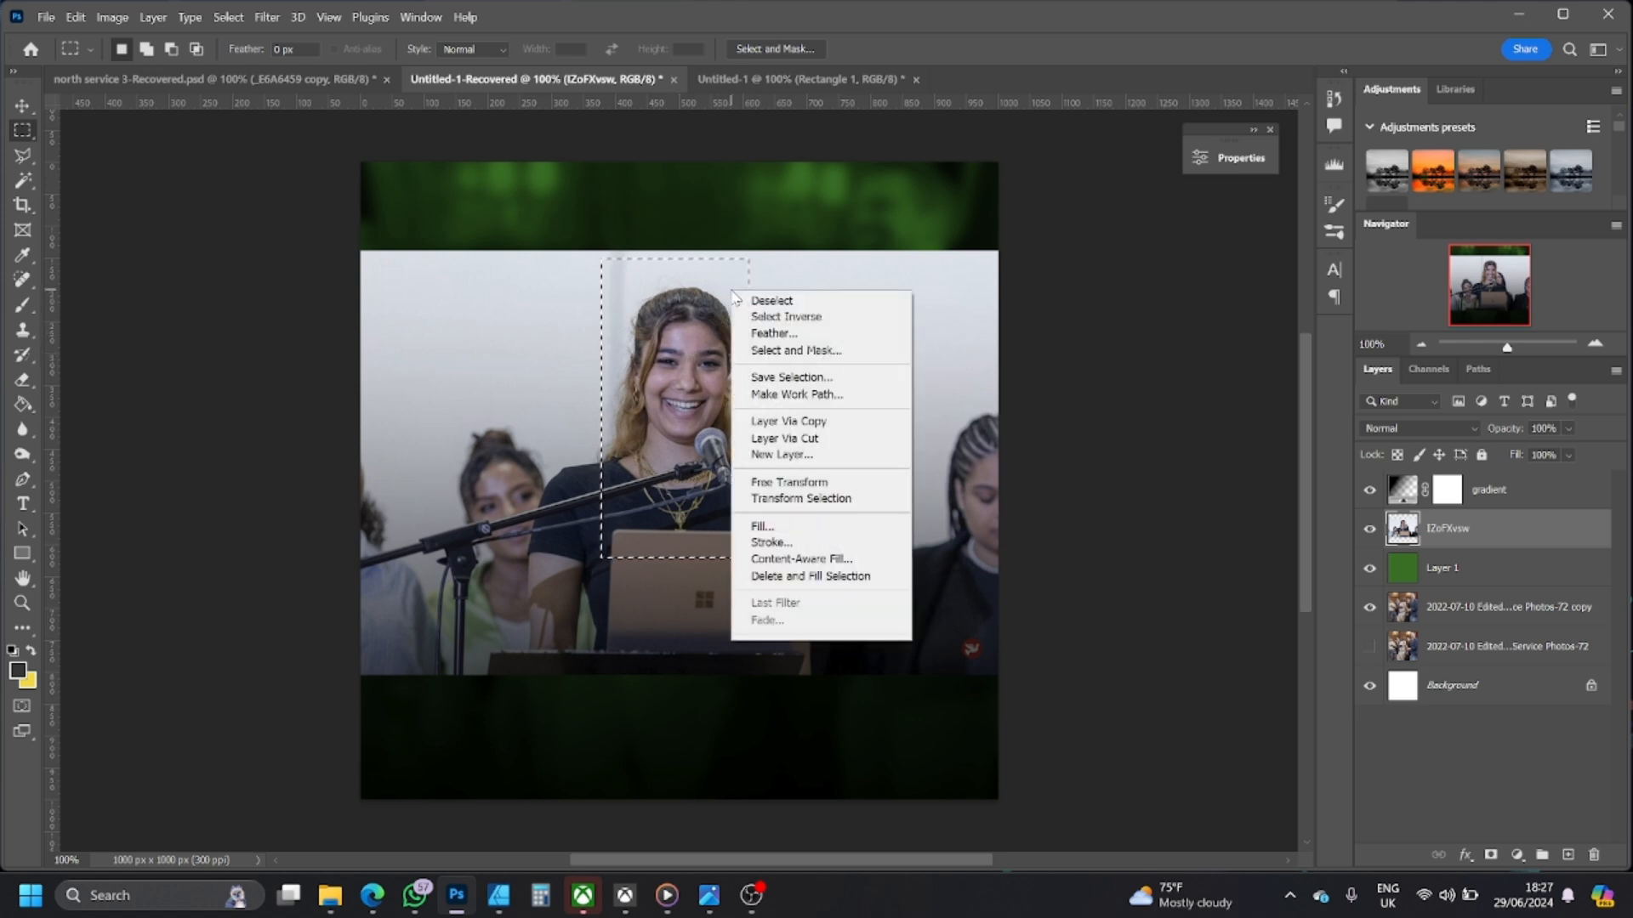
click(829, 445)
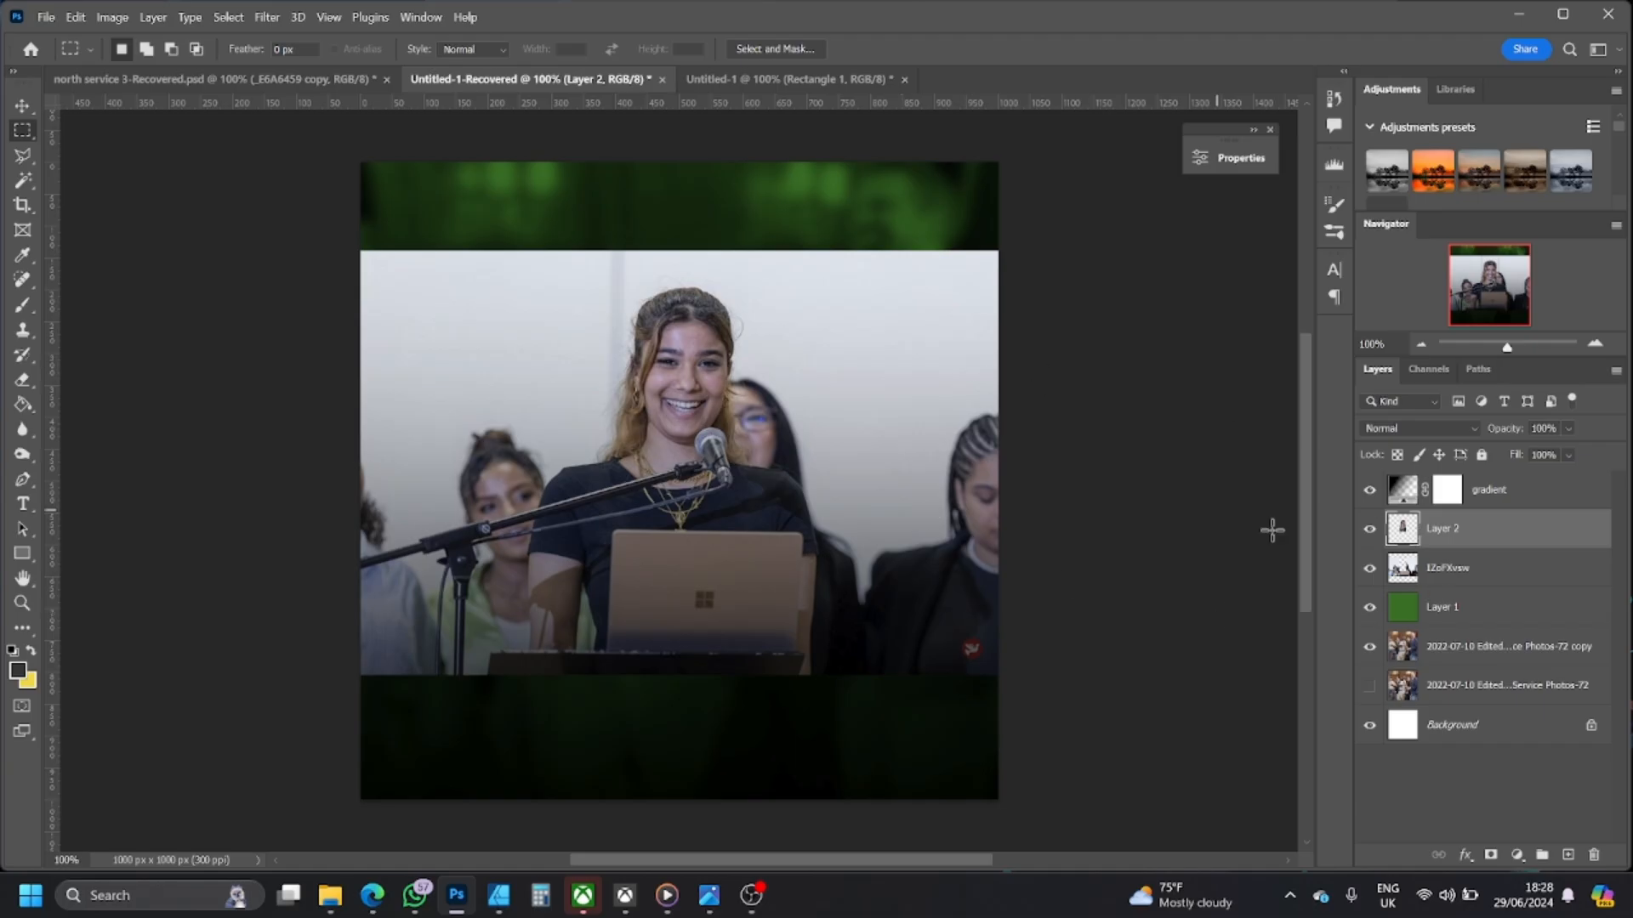
- Hide the remaining IZoFXvsw photo layer to check the cut-out, and delete that leftover layer
click(1369, 570)
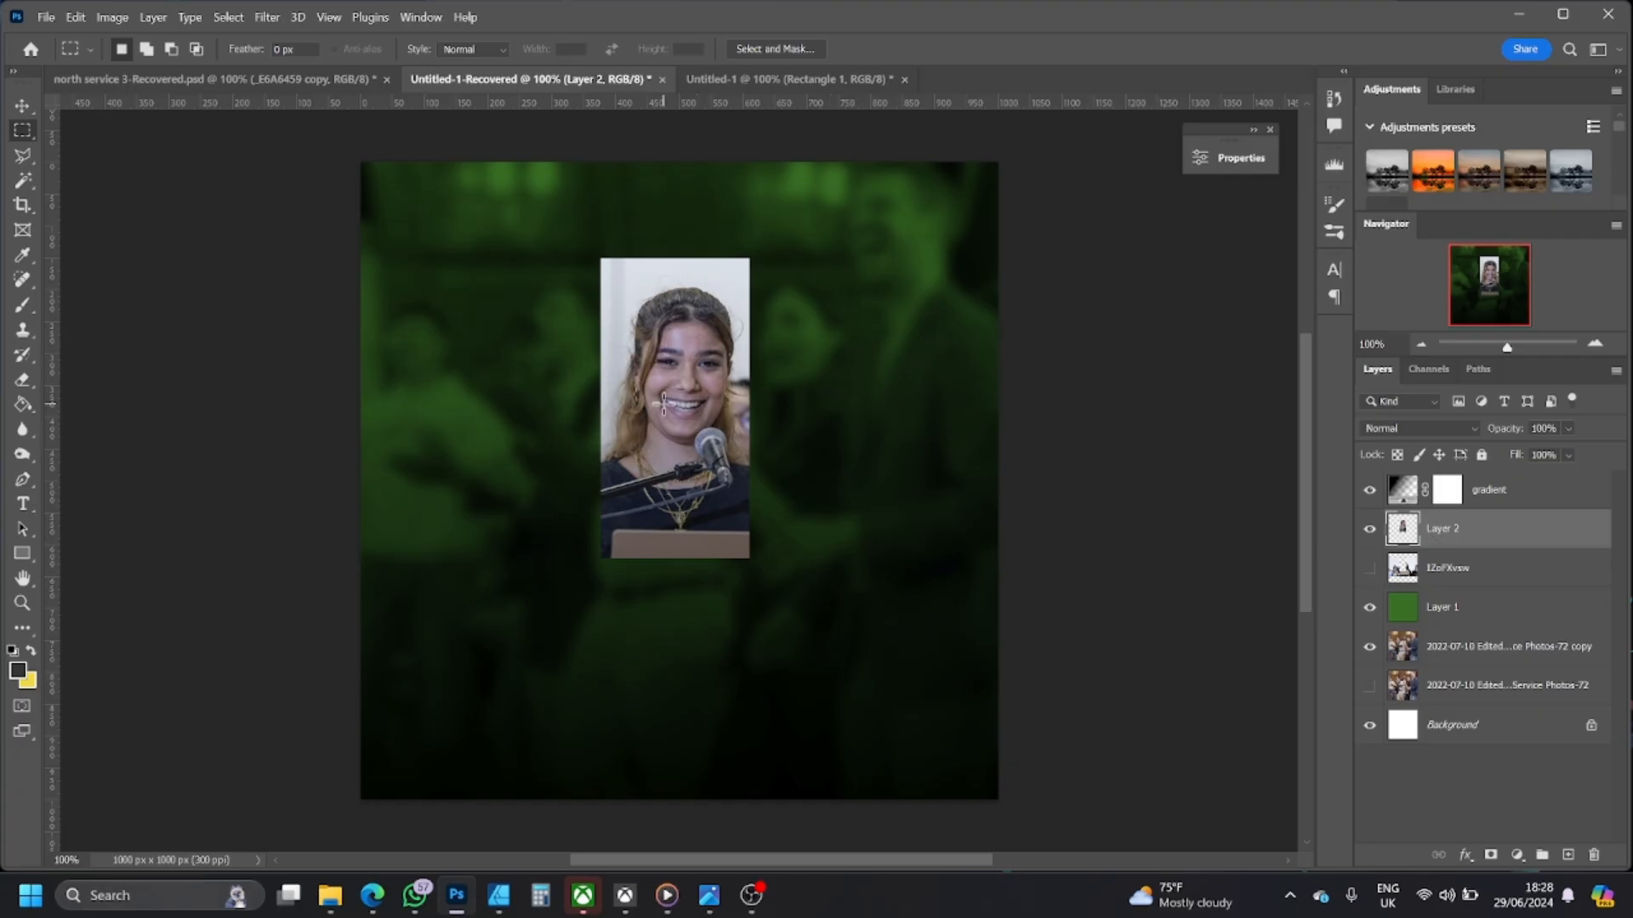
click(1370, 569)
click(1370, 572)
click(1503, 571)
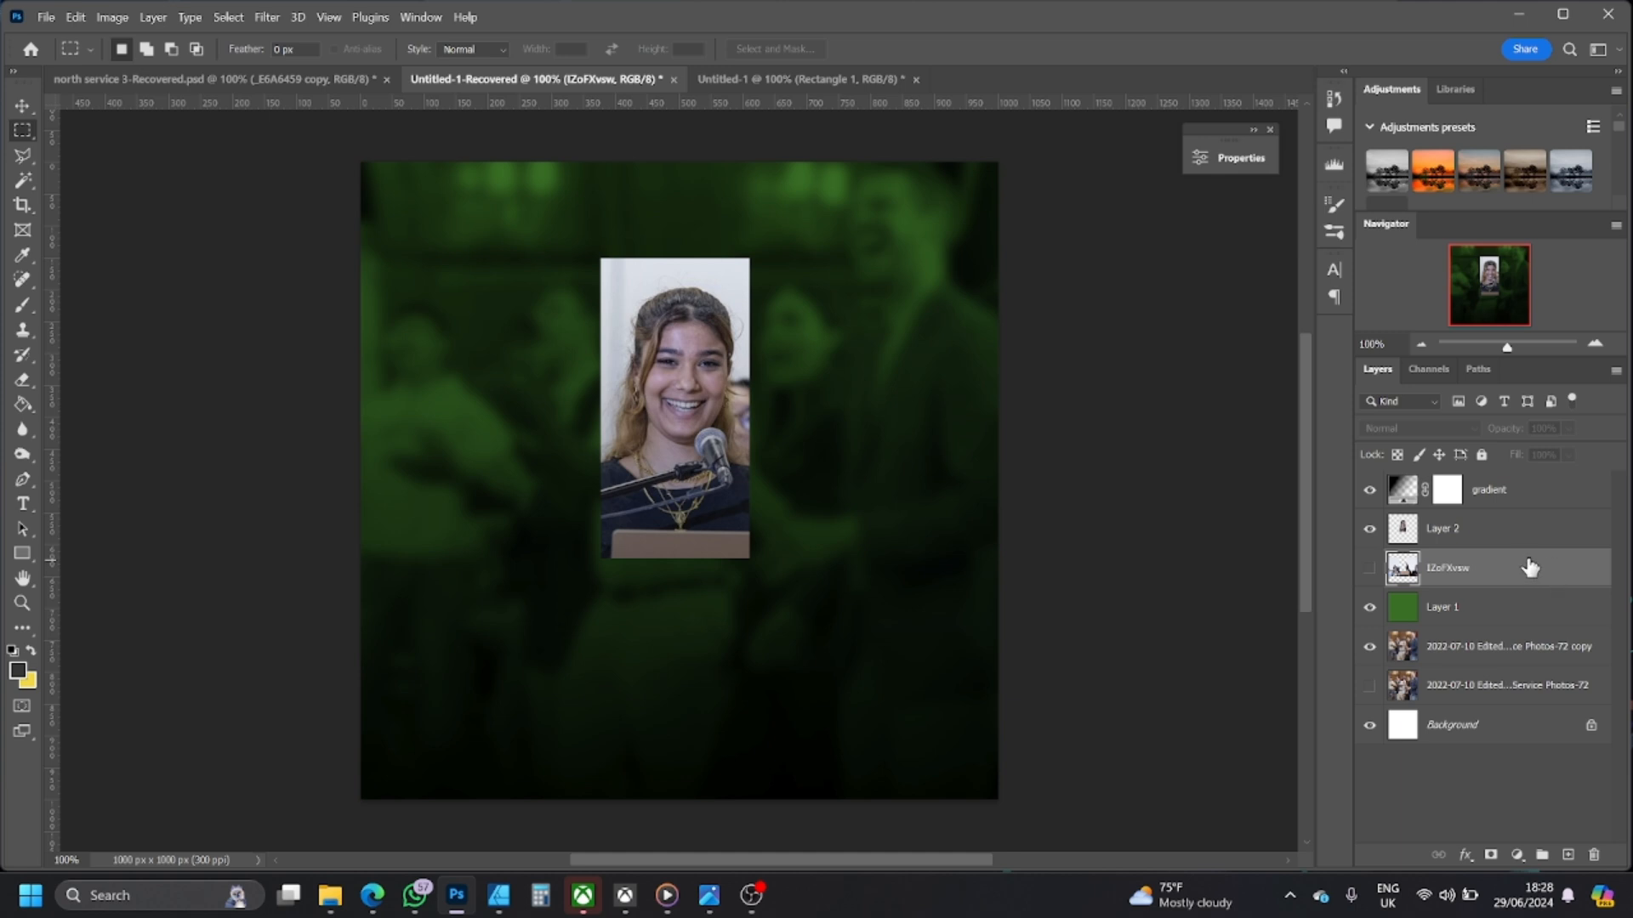
drag(1517, 568, 1549, 554)
key(Delete)
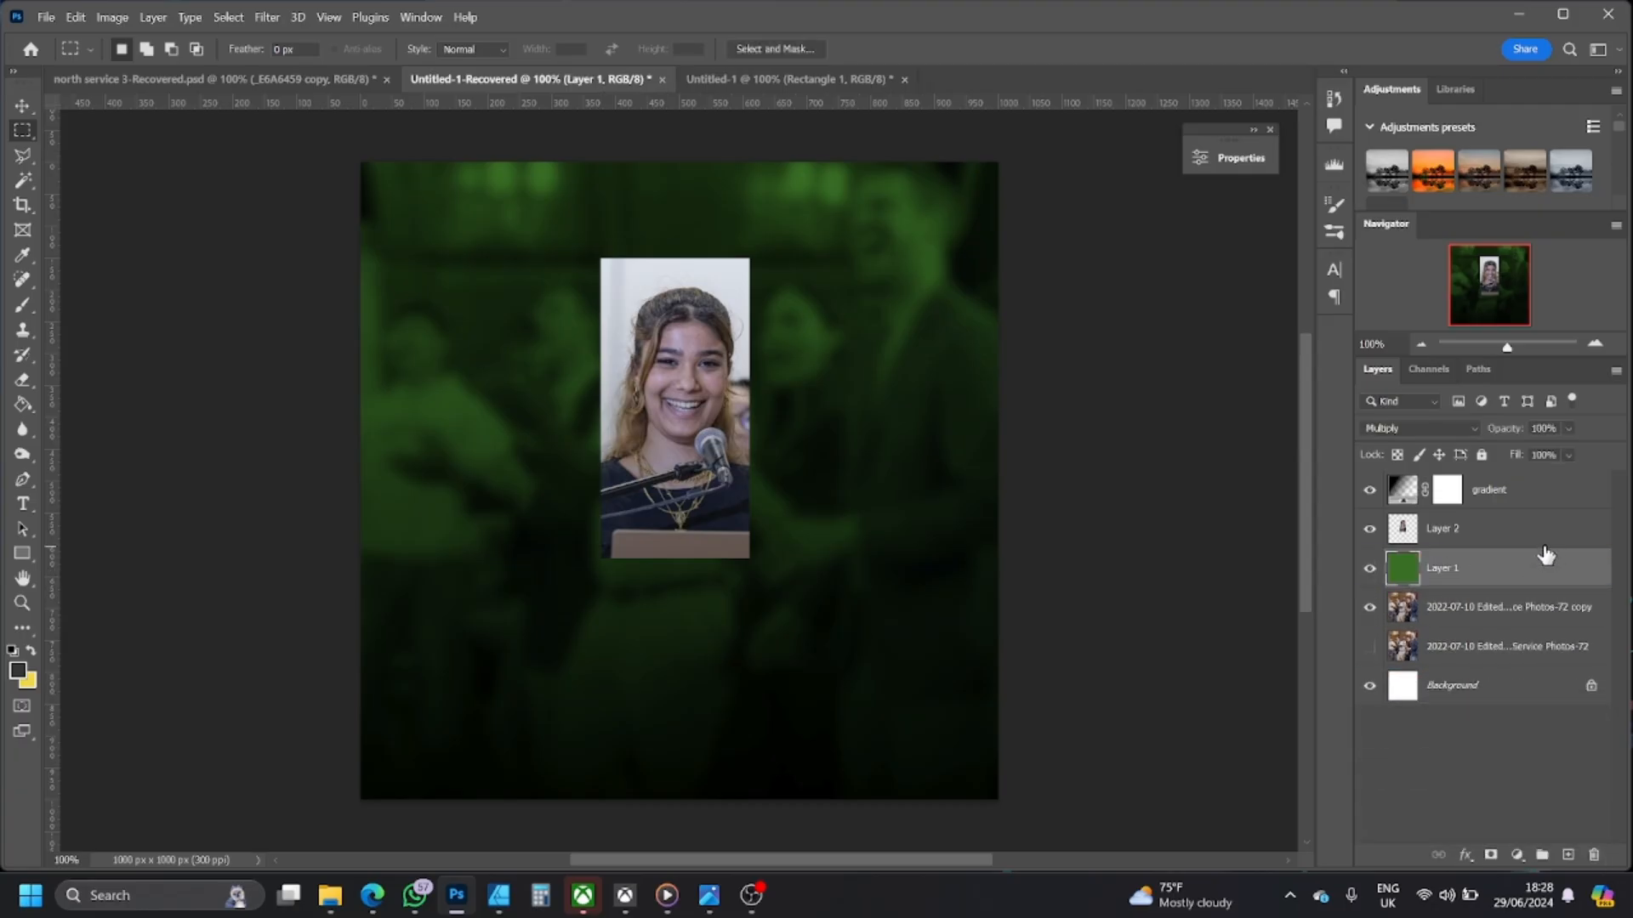
- Rename the cut-out portrait layer with the woman's first name and move the portrait into the left half of the flyer
click(1510, 536)
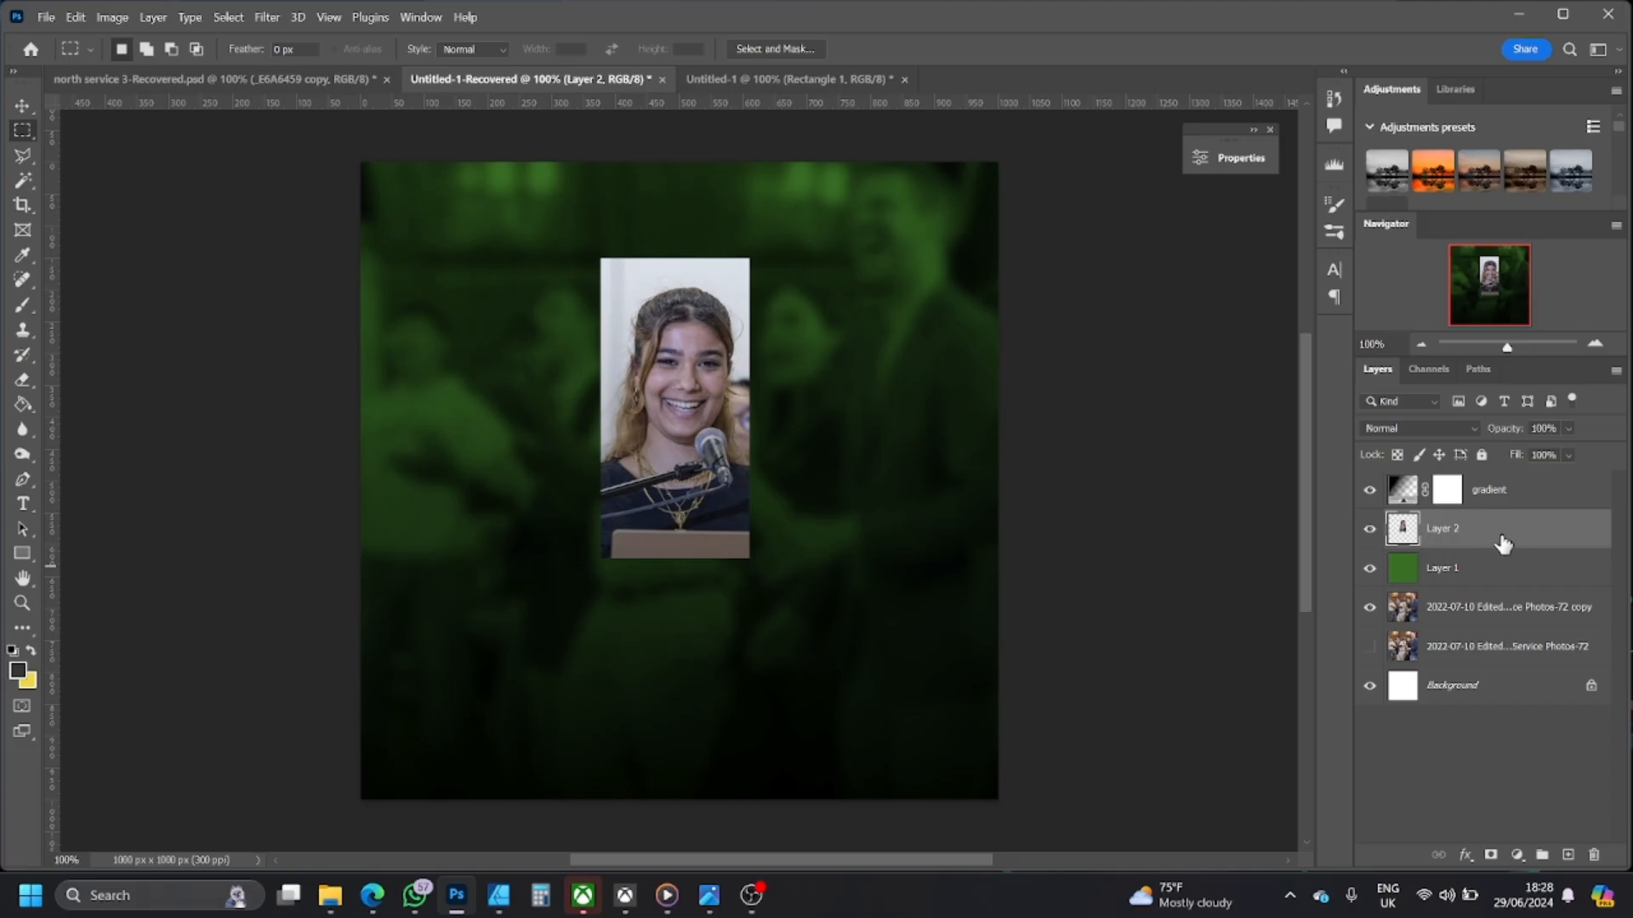
click(1528, 566)
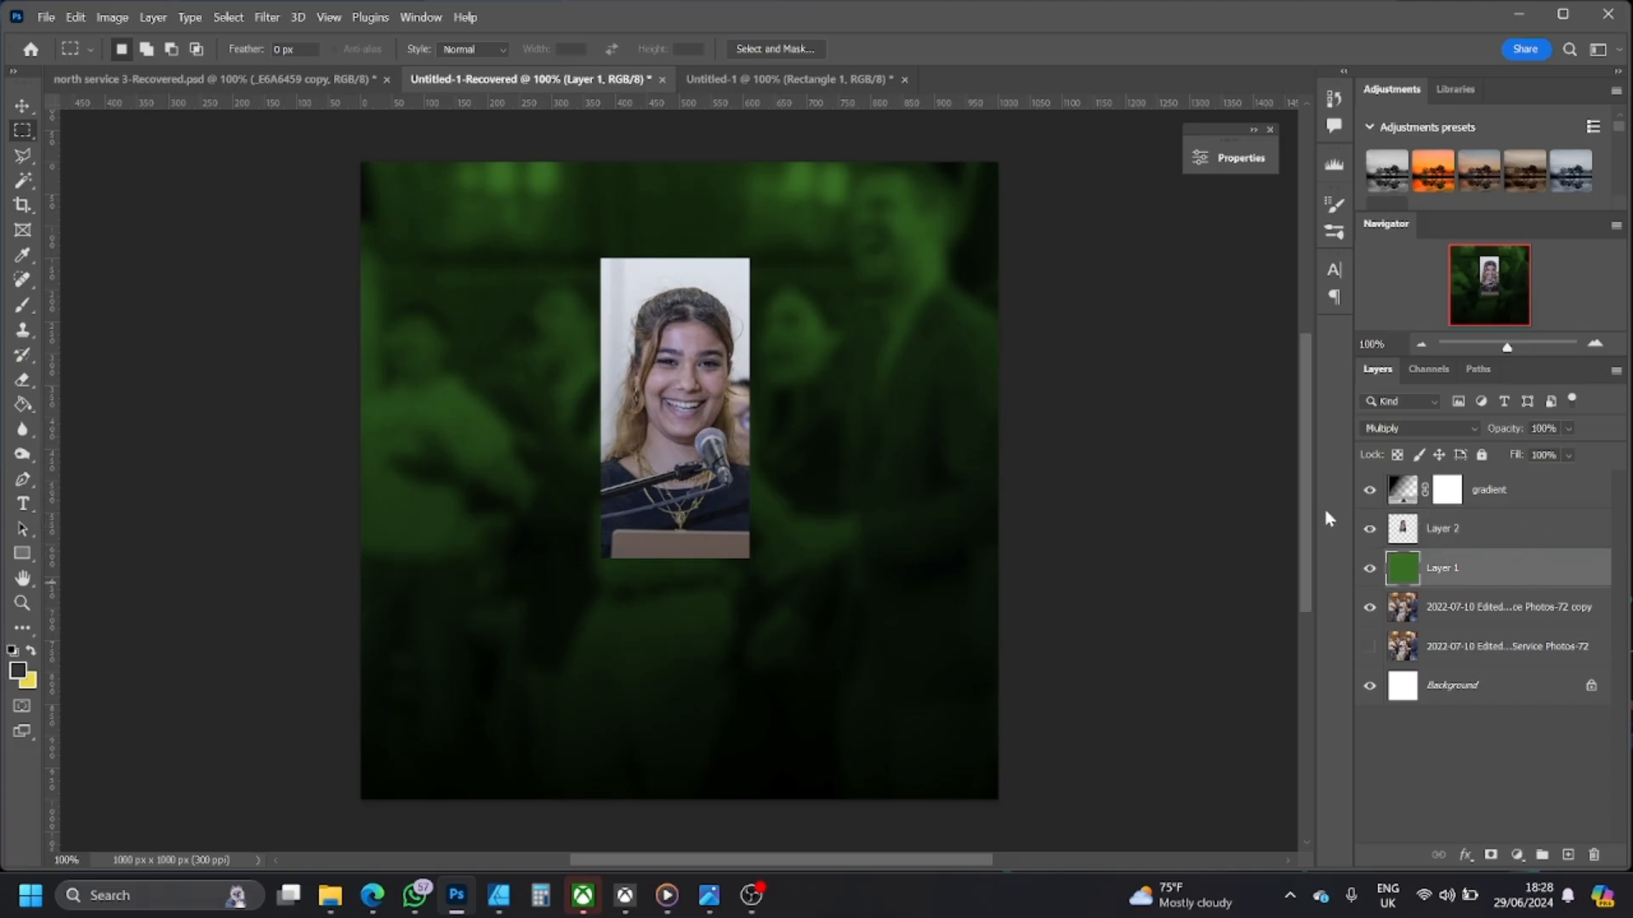
click(1492, 531)
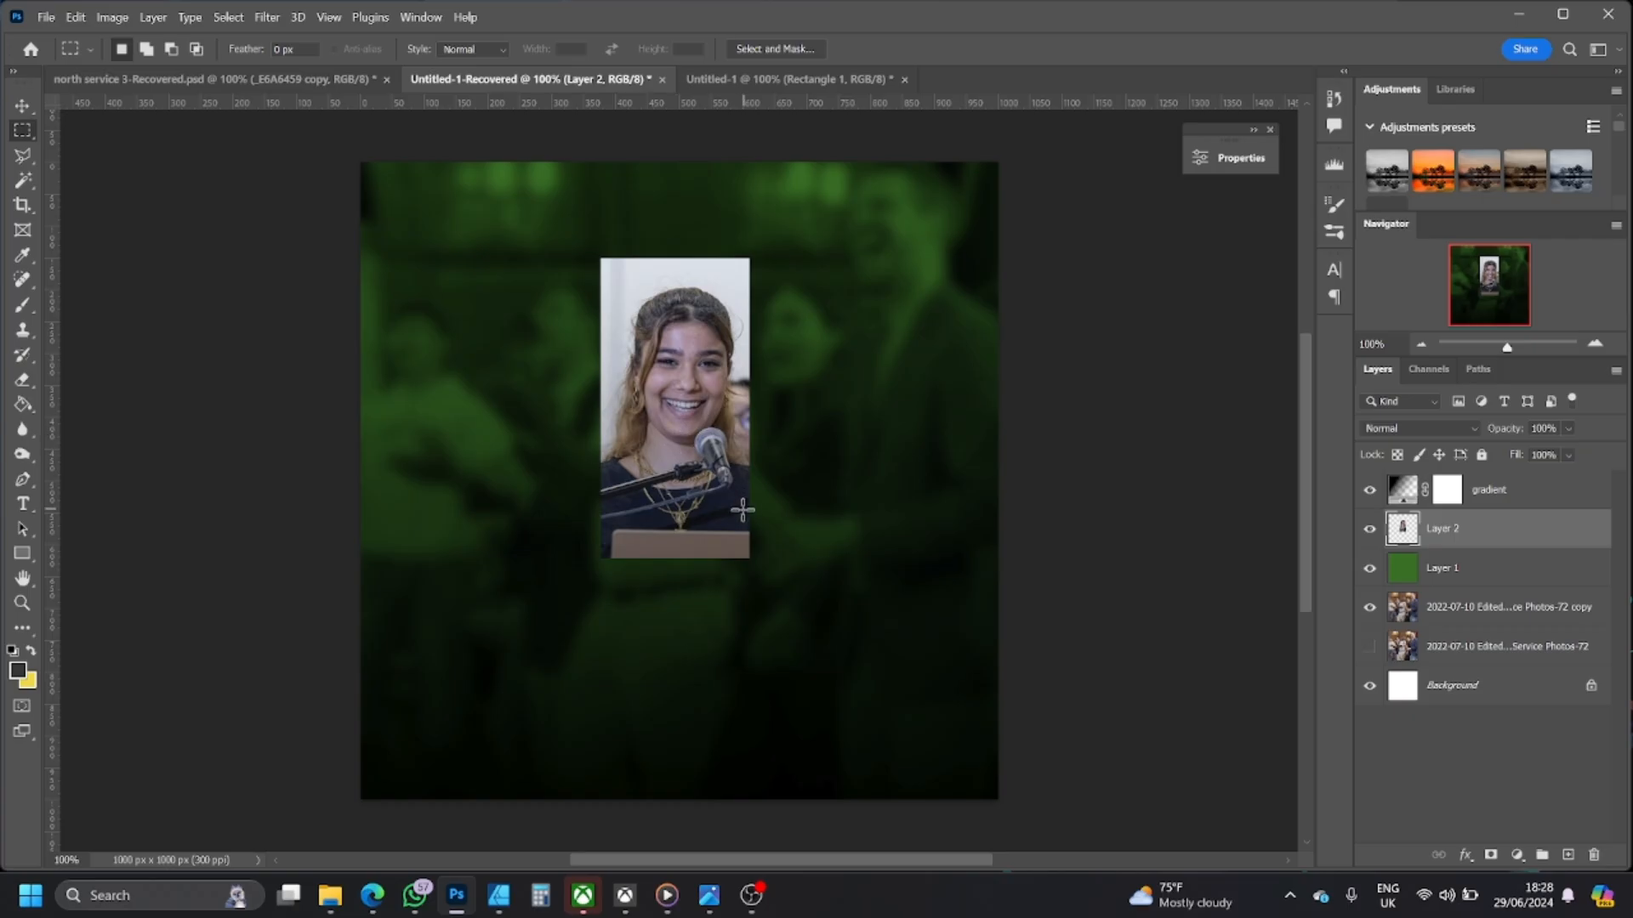
double_click(1444, 528)
key(Return)
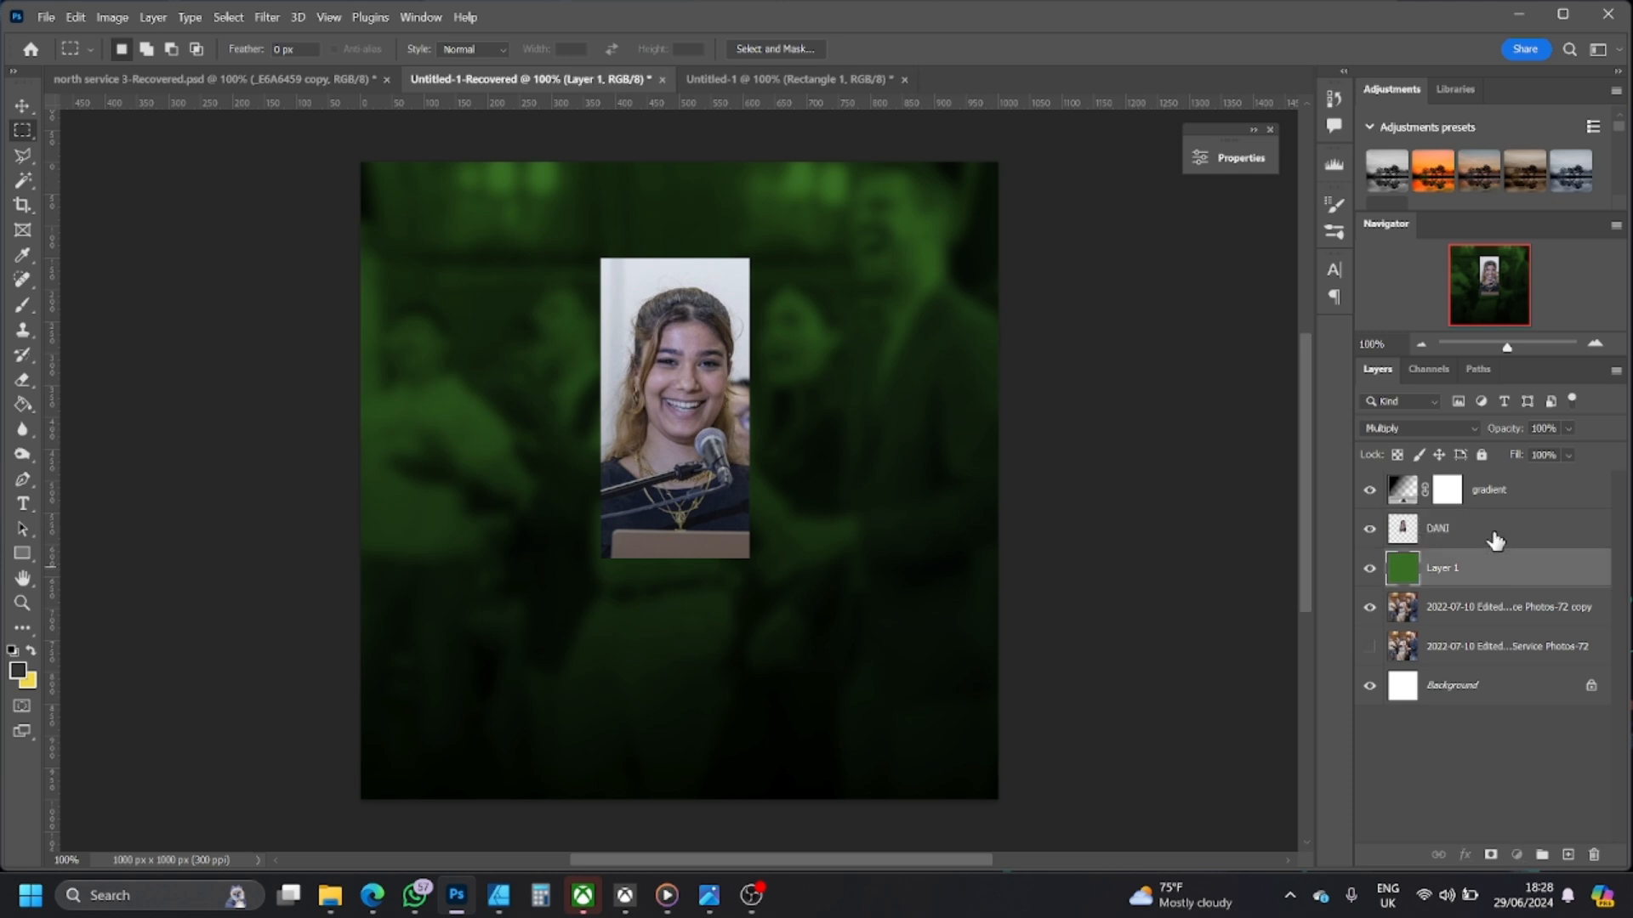
click(23, 102)
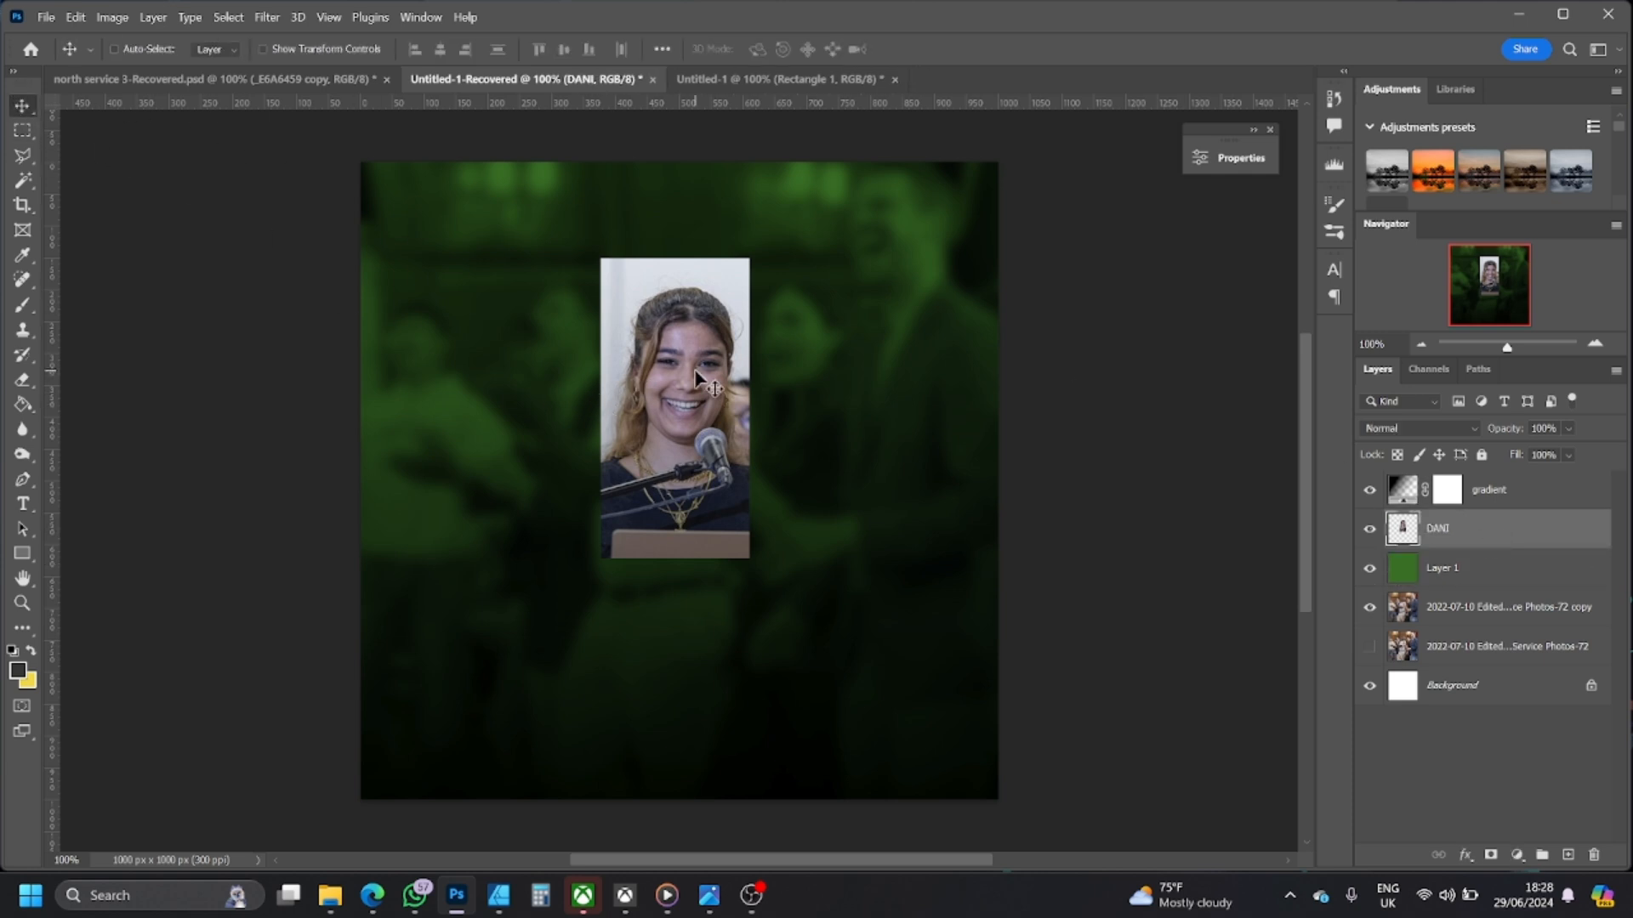
drag(679, 362, 516, 436)
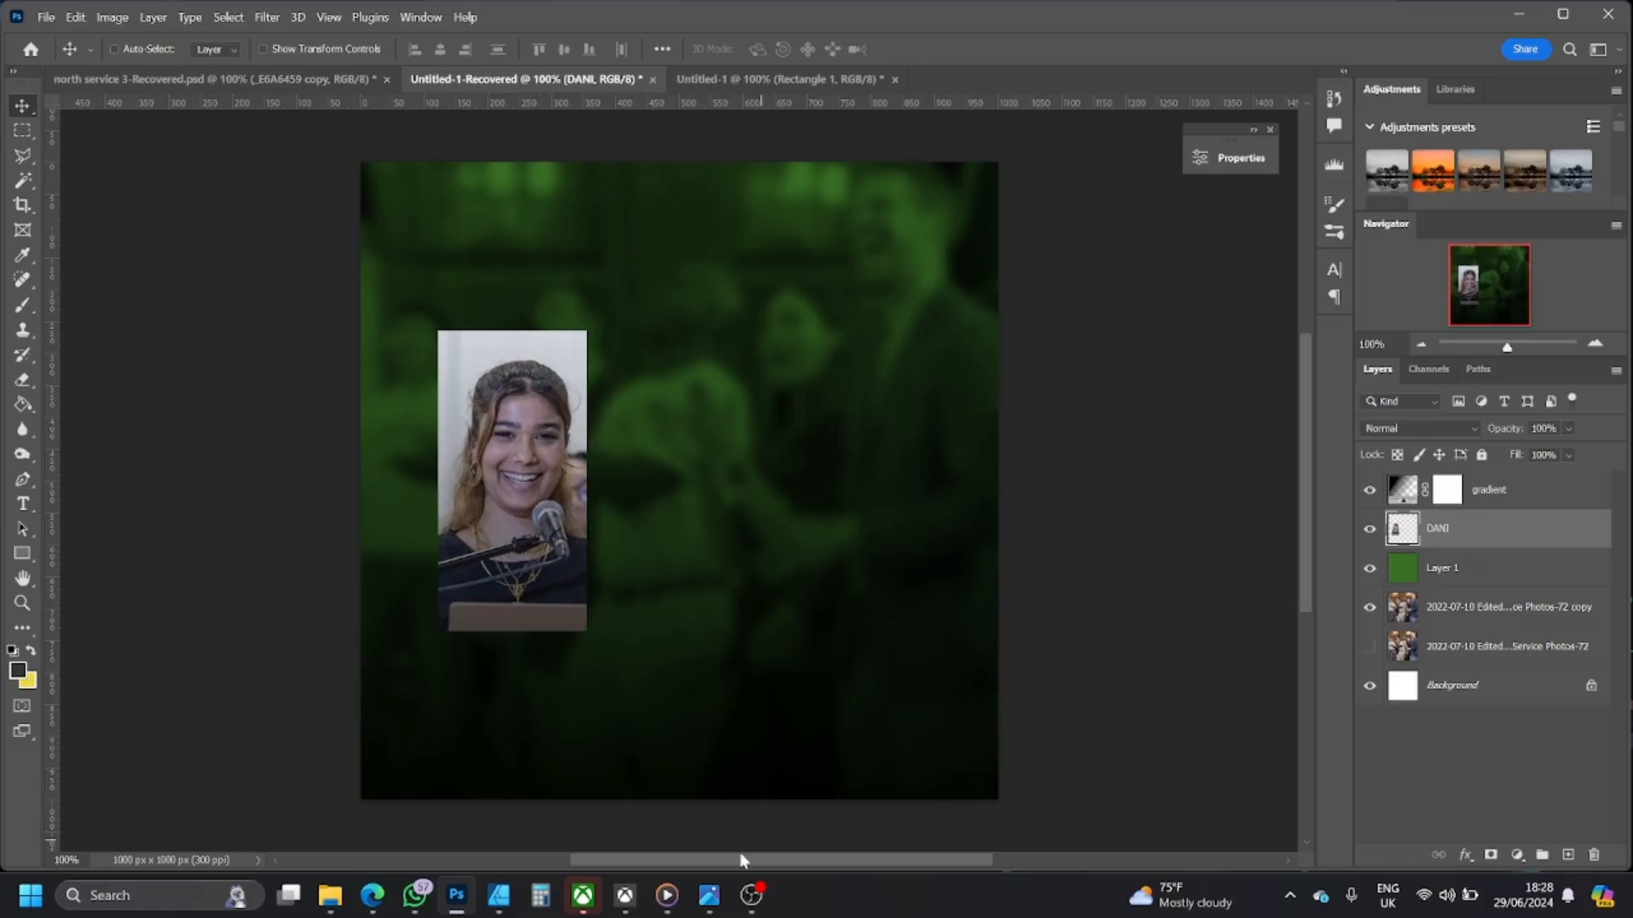
- Check the reference's coloured portrait backing, add a new empty layer, and place it directly beneath the portrait layer
click(706, 901)
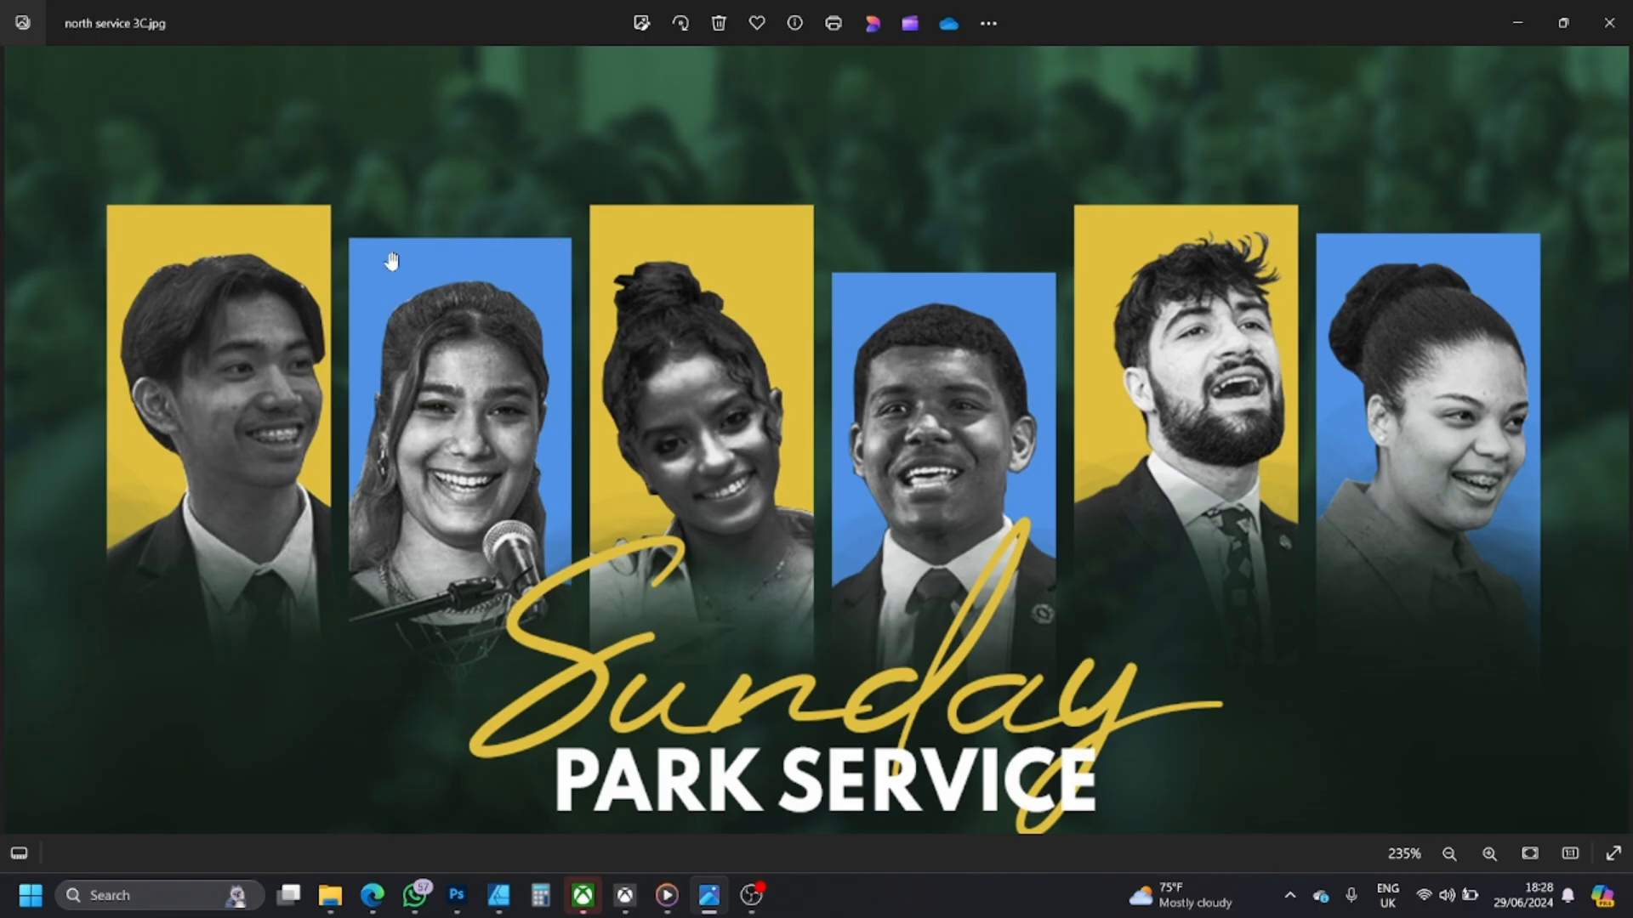
click(1514, 25)
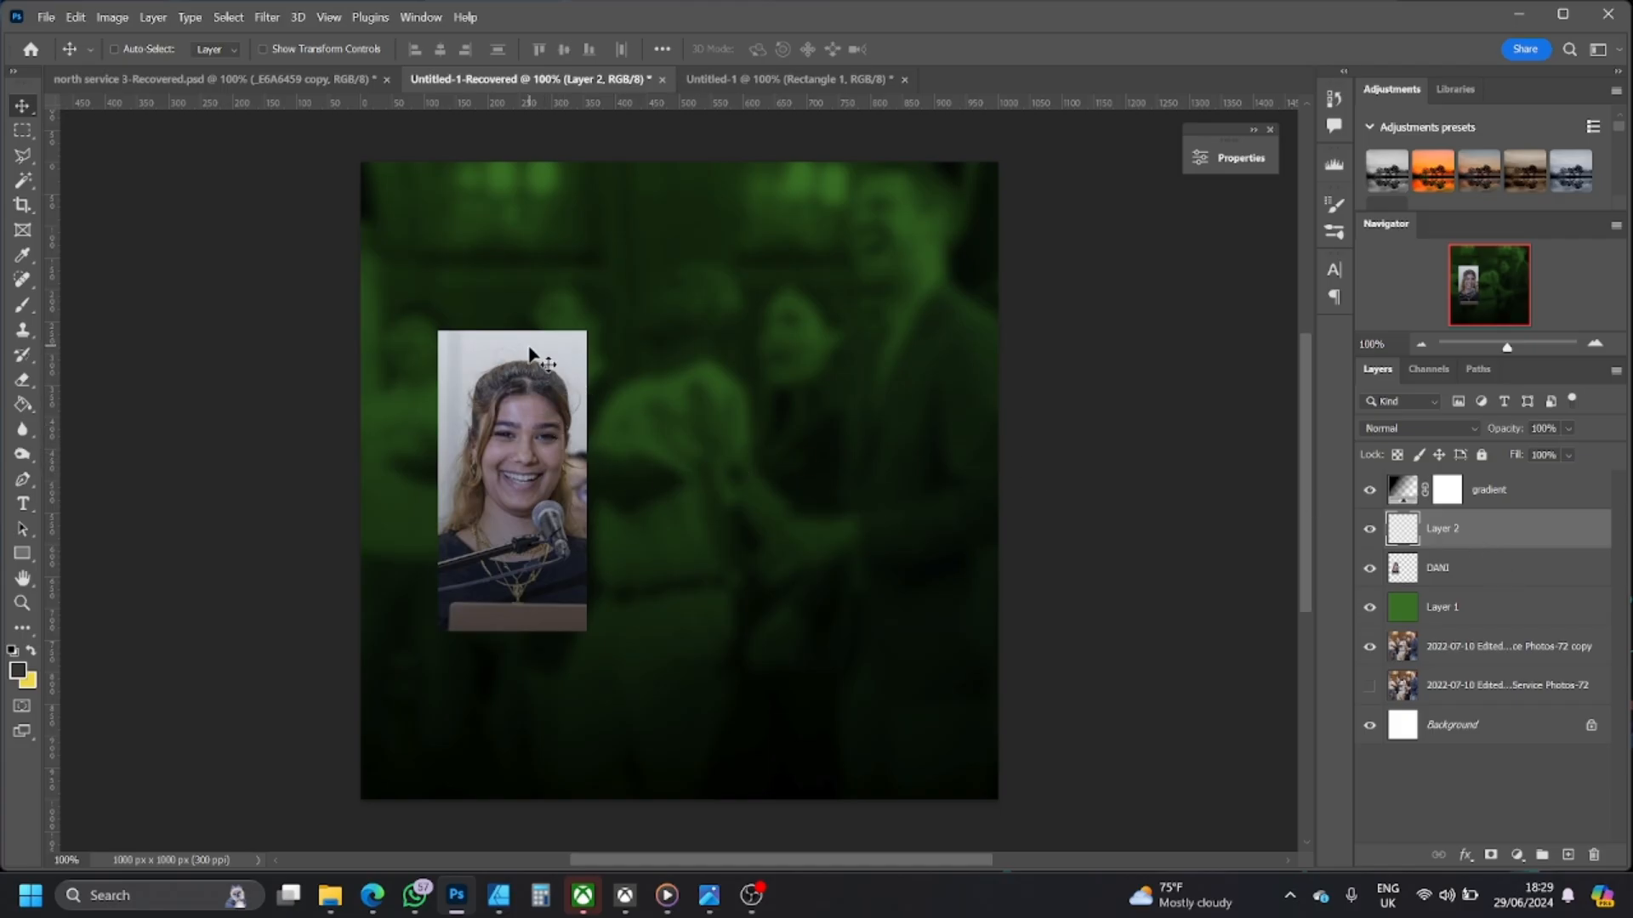
drag(1484, 531, 1483, 589)
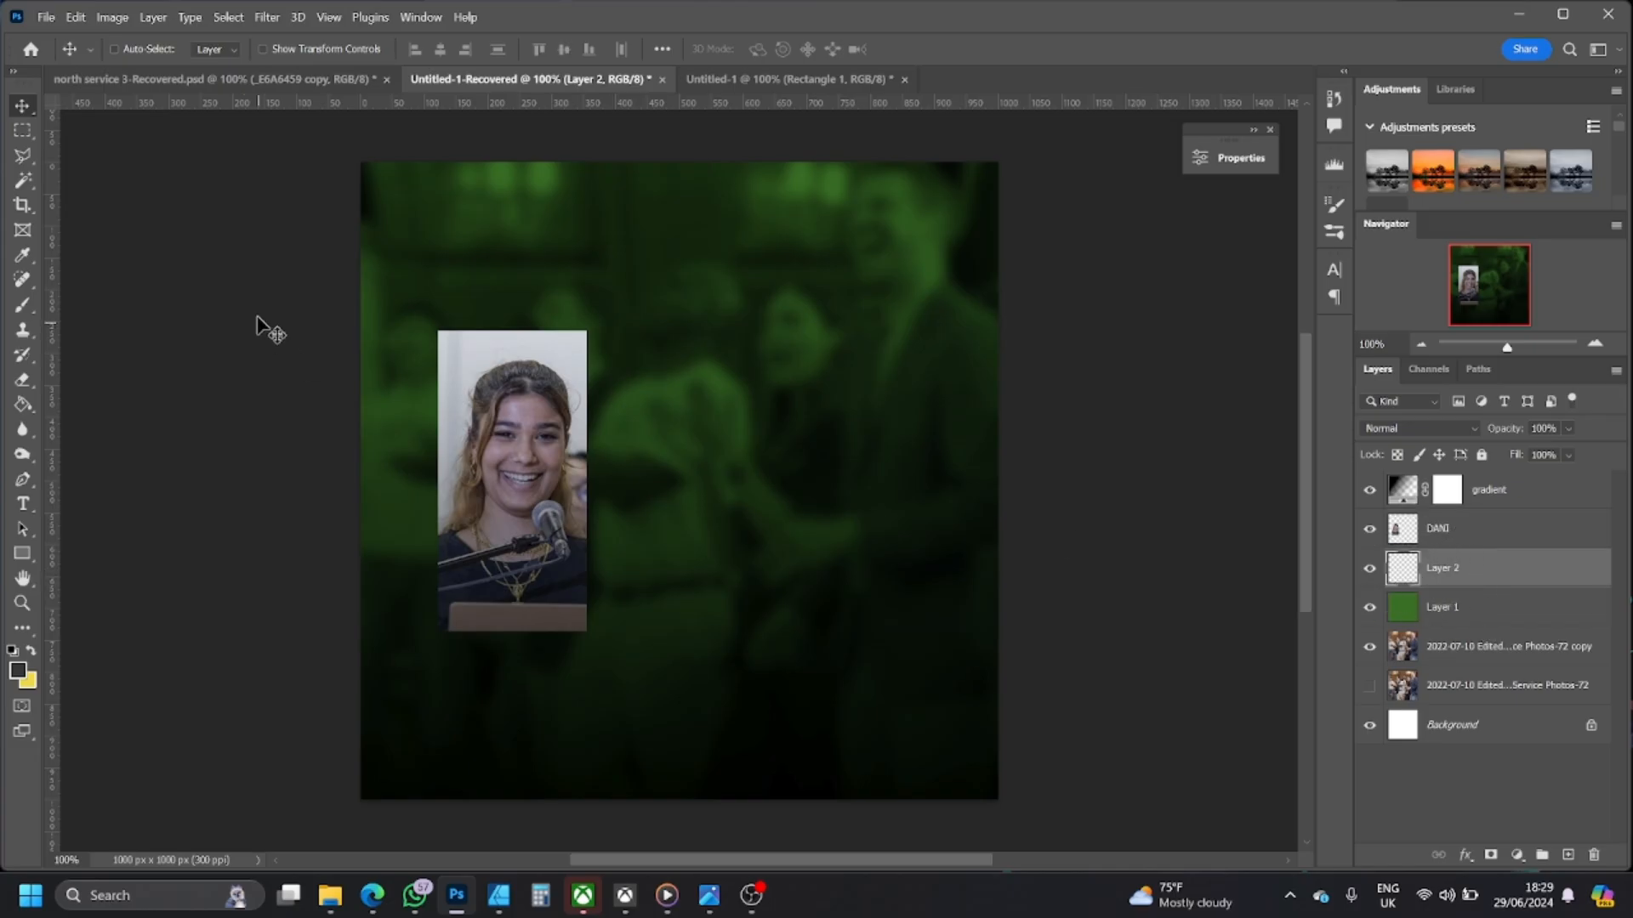
- Make a tall rectangular selection about the portrait's size to the right of the portrait, and ready the Paint Bucket
click(23, 131)
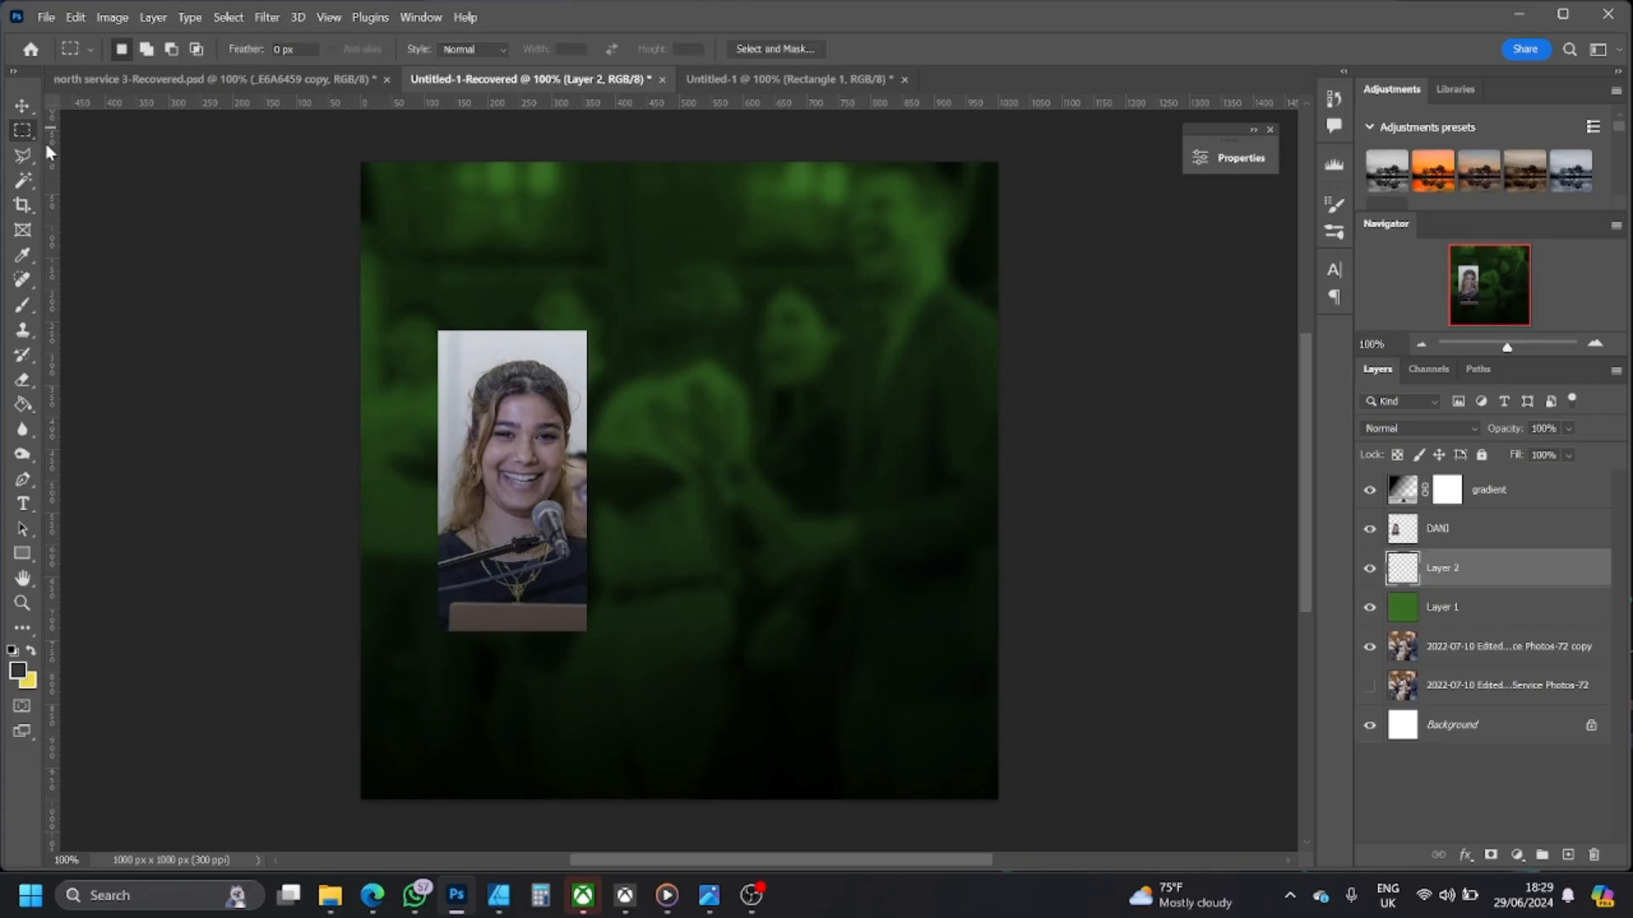
drag(640, 337, 784, 614)
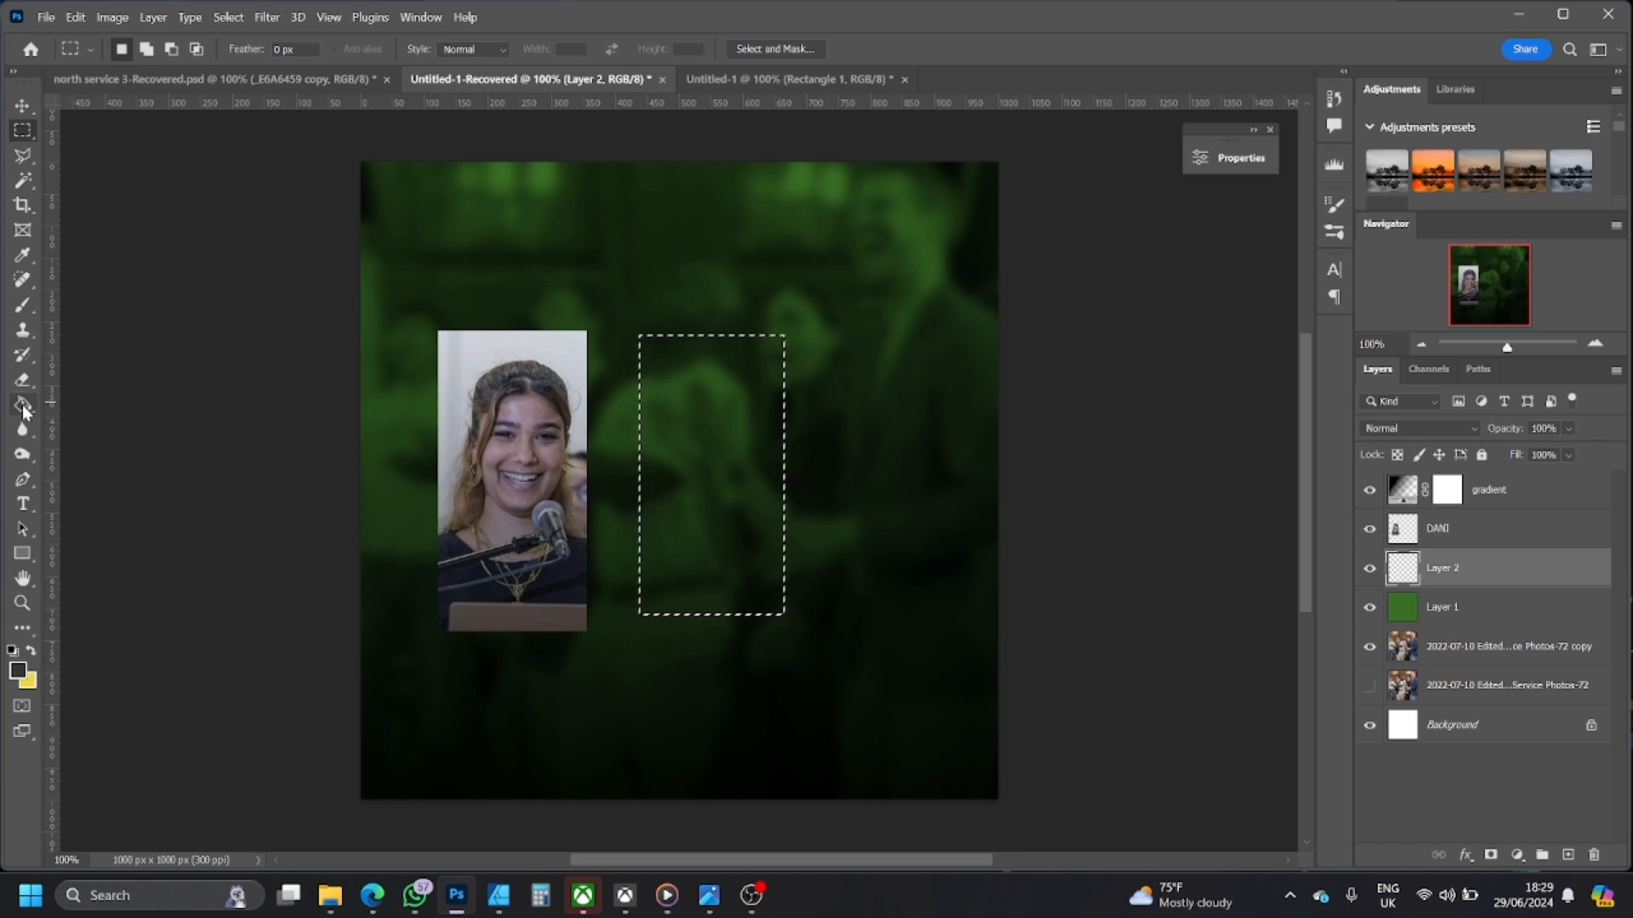
click(23, 406)
right_click(23, 406)
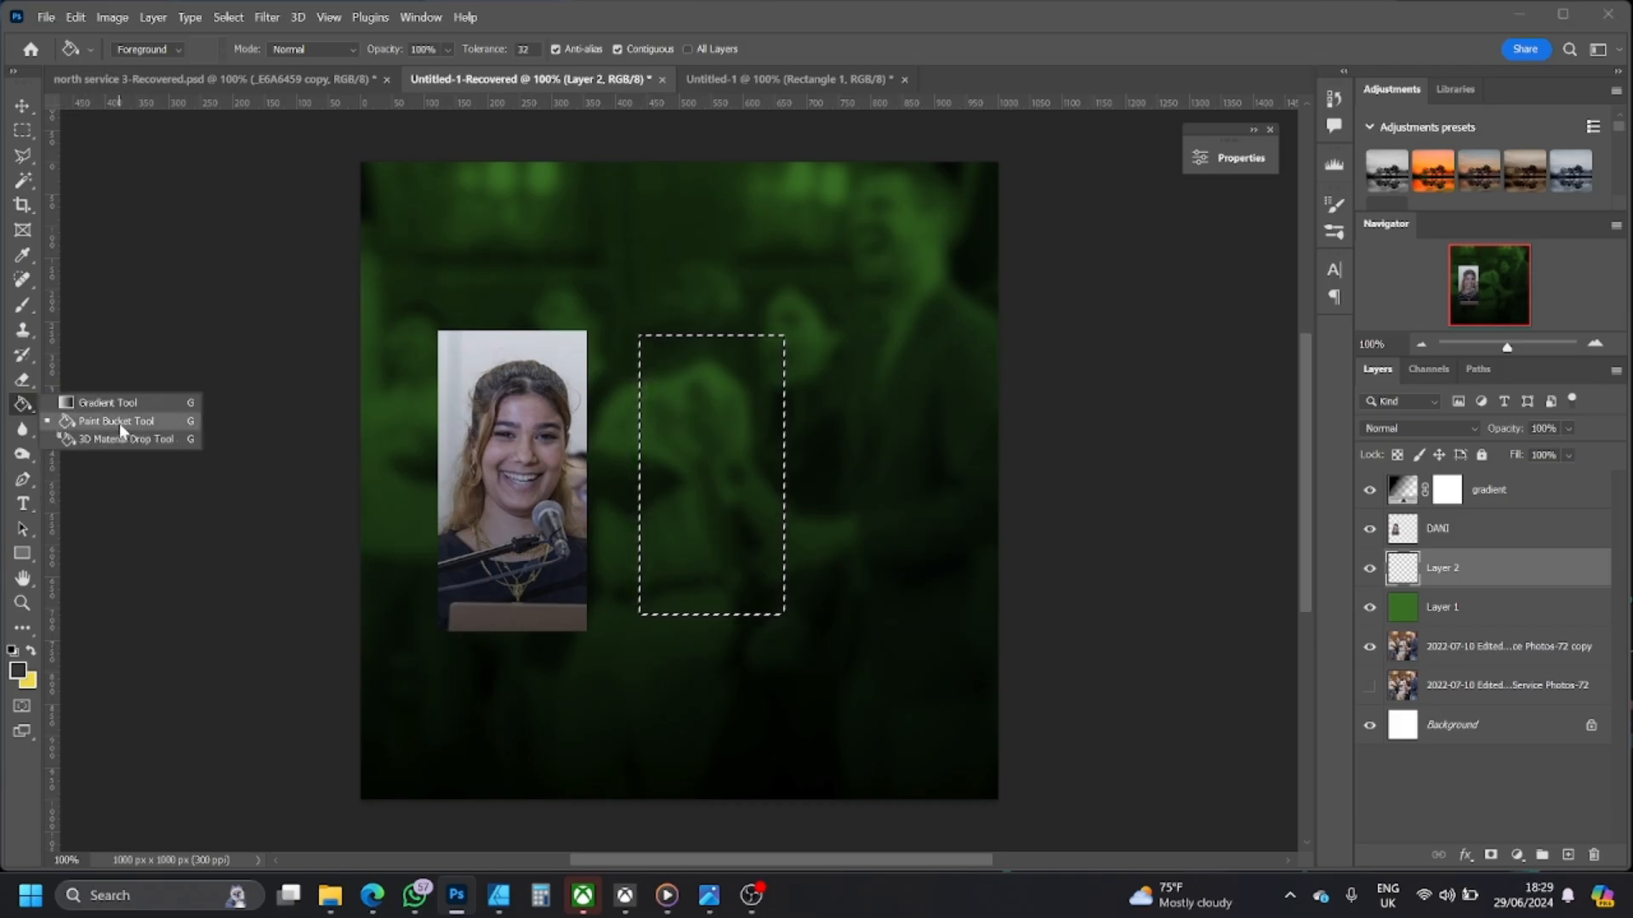
click(23, 410)
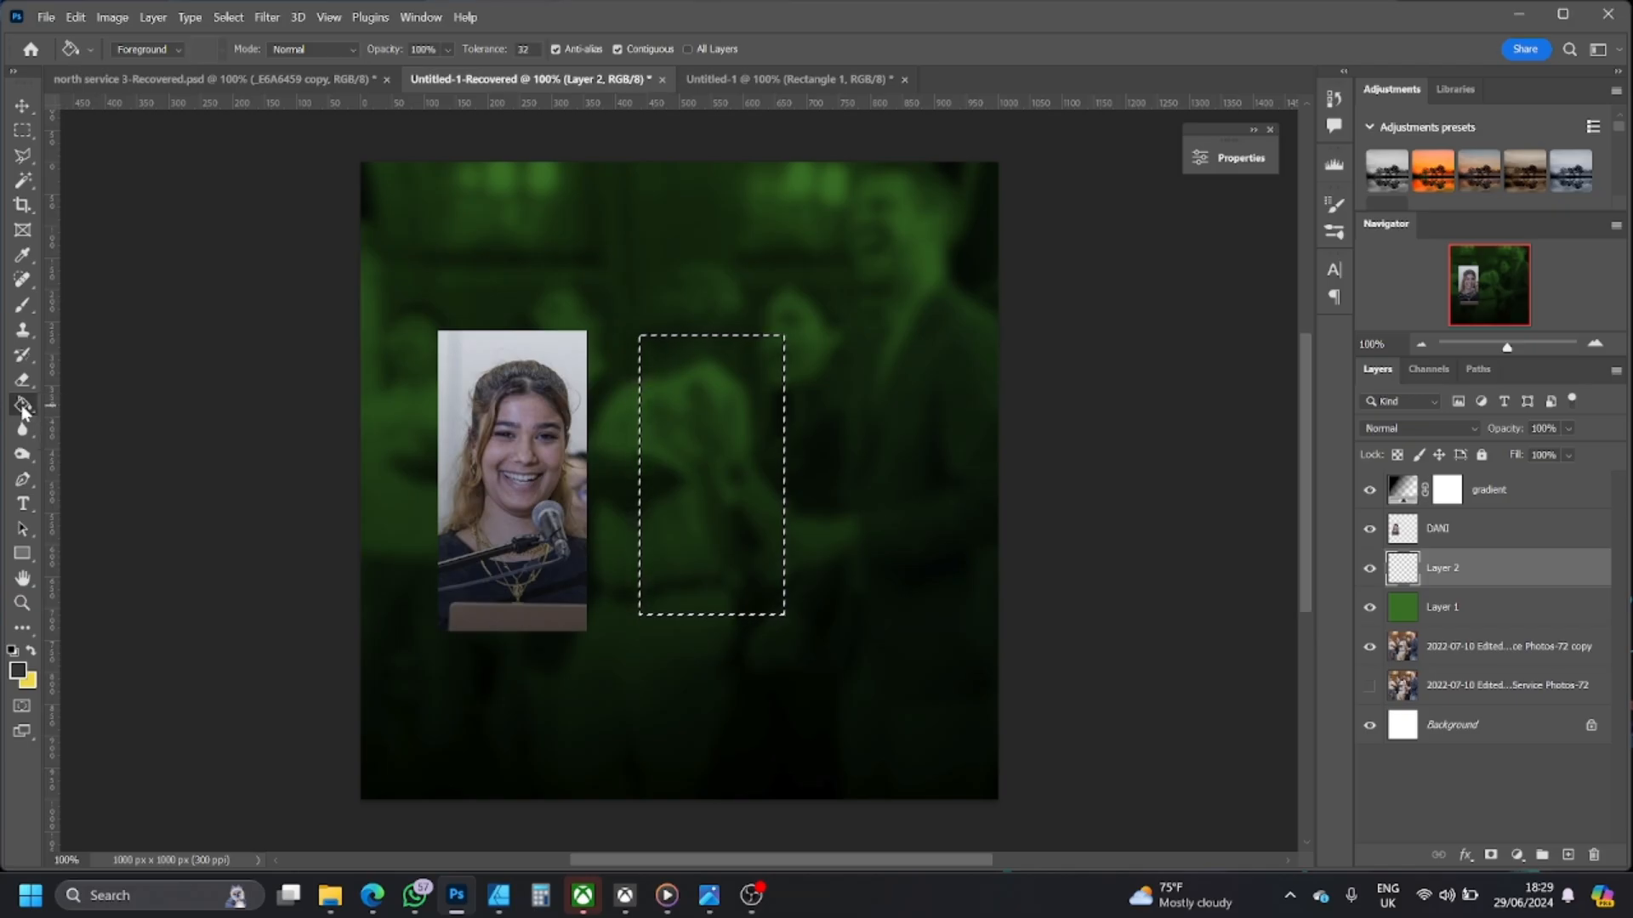
- Set the foreground colour to a bright, fully saturated blue for the portrait backing
click(23, 678)
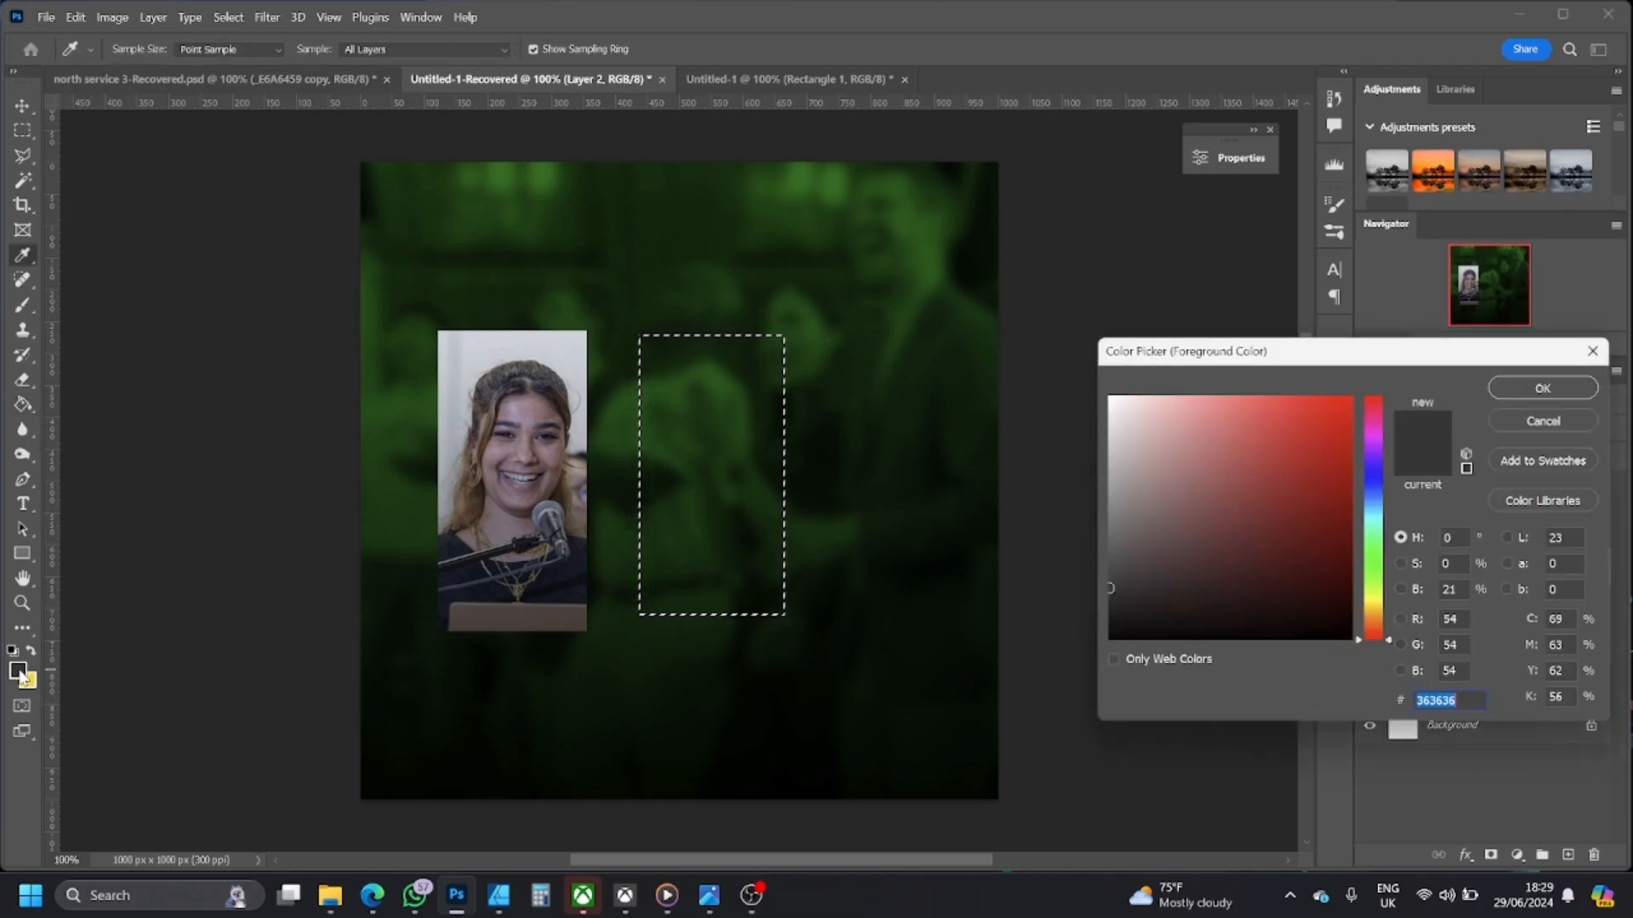
drag(1369, 590, 1375, 526)
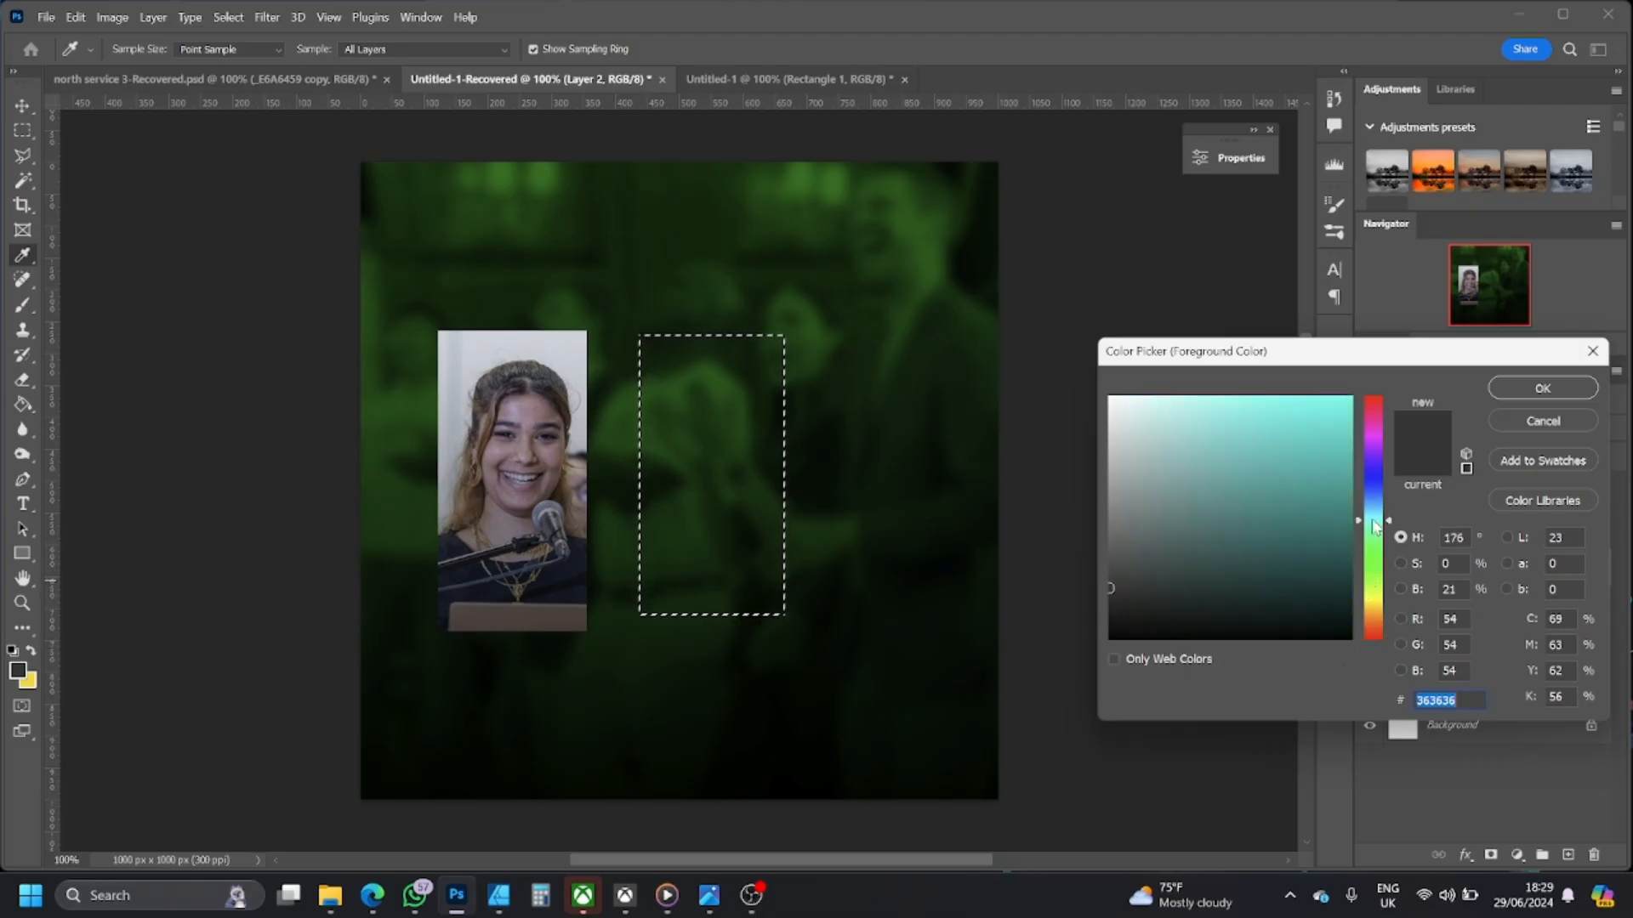
click(711, 896)
click(717, 896)
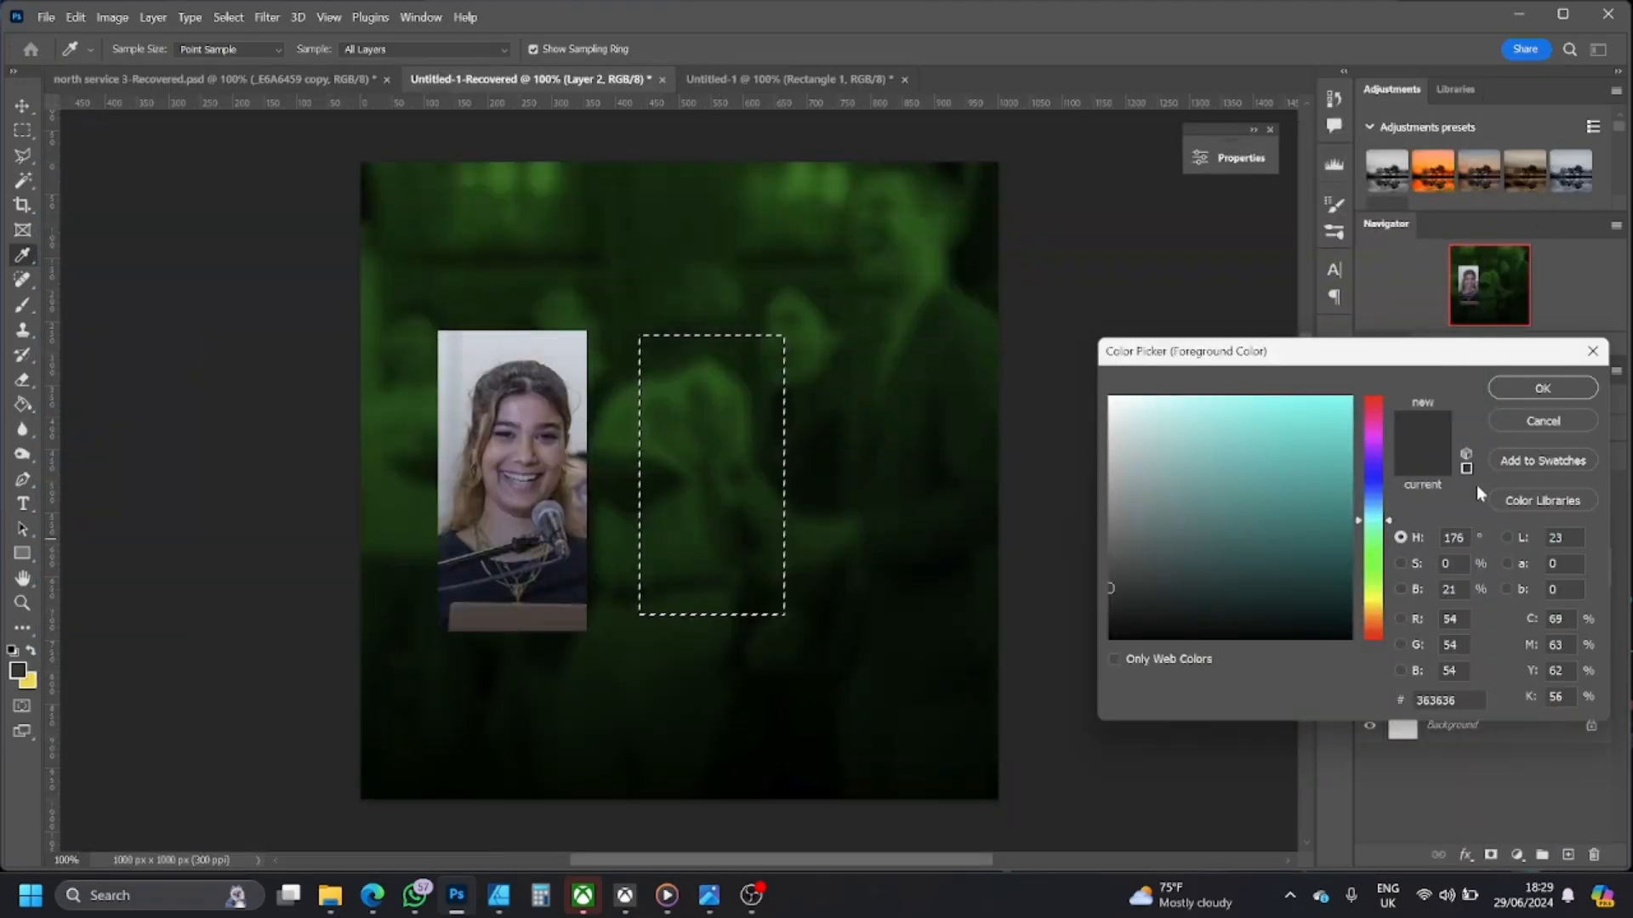
drag(1375, 520, 1375, 499)
drag(1350, 402, 1352, 395)
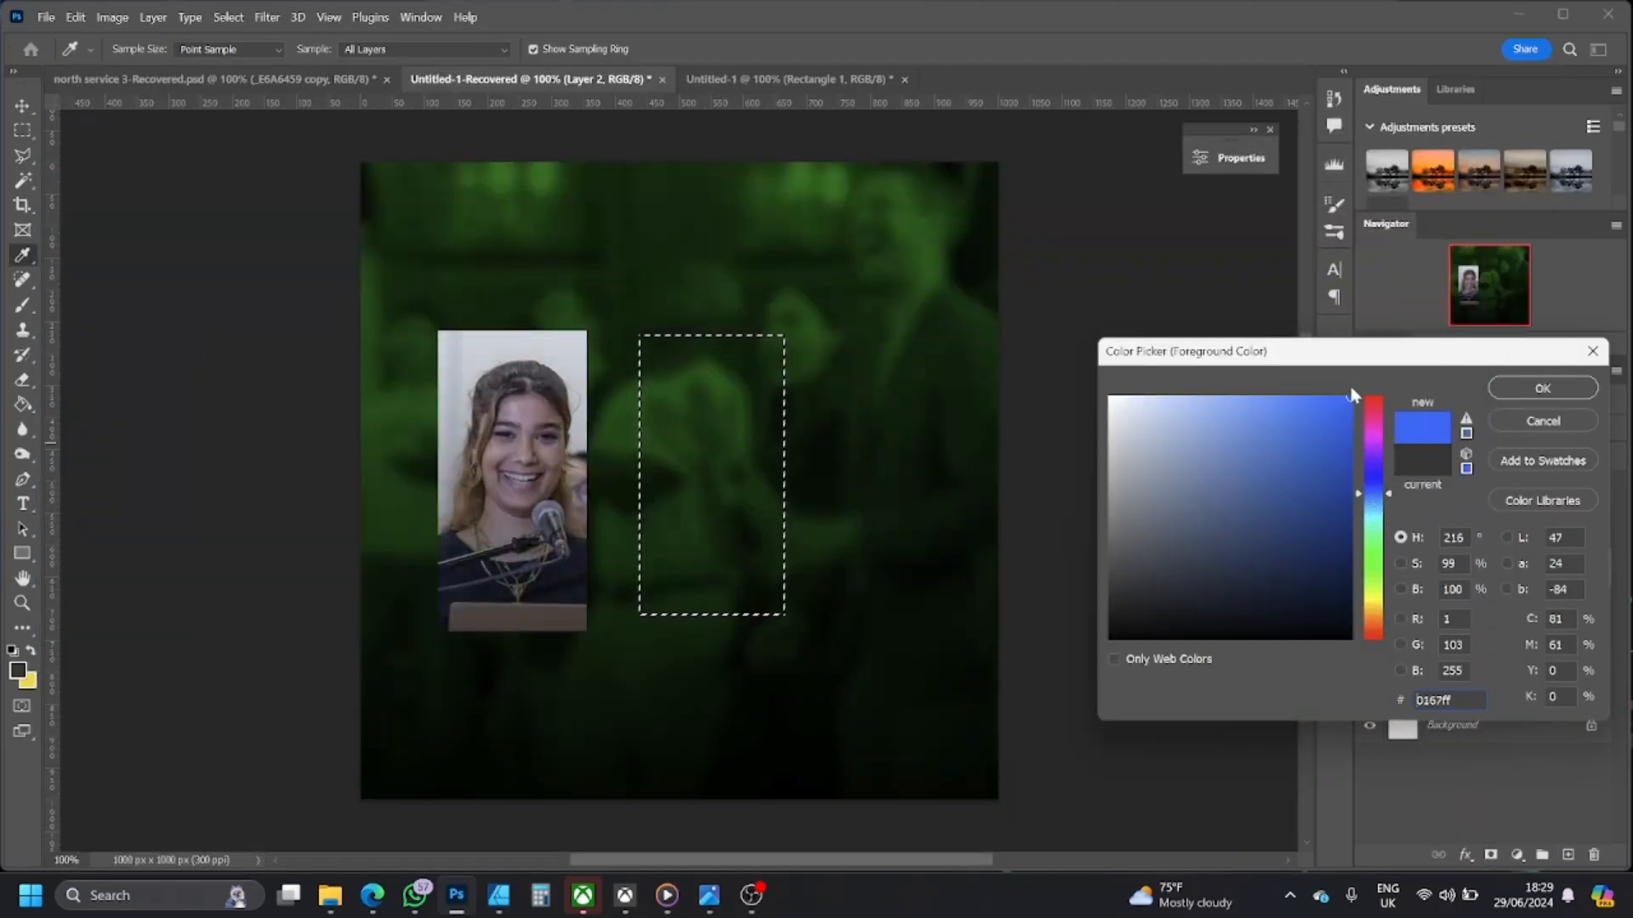
click(1369, 498)
click(1521, 387)
- Fill the rectangular selection with the blue foreground colour on the new layer, and deselect it
key(g)
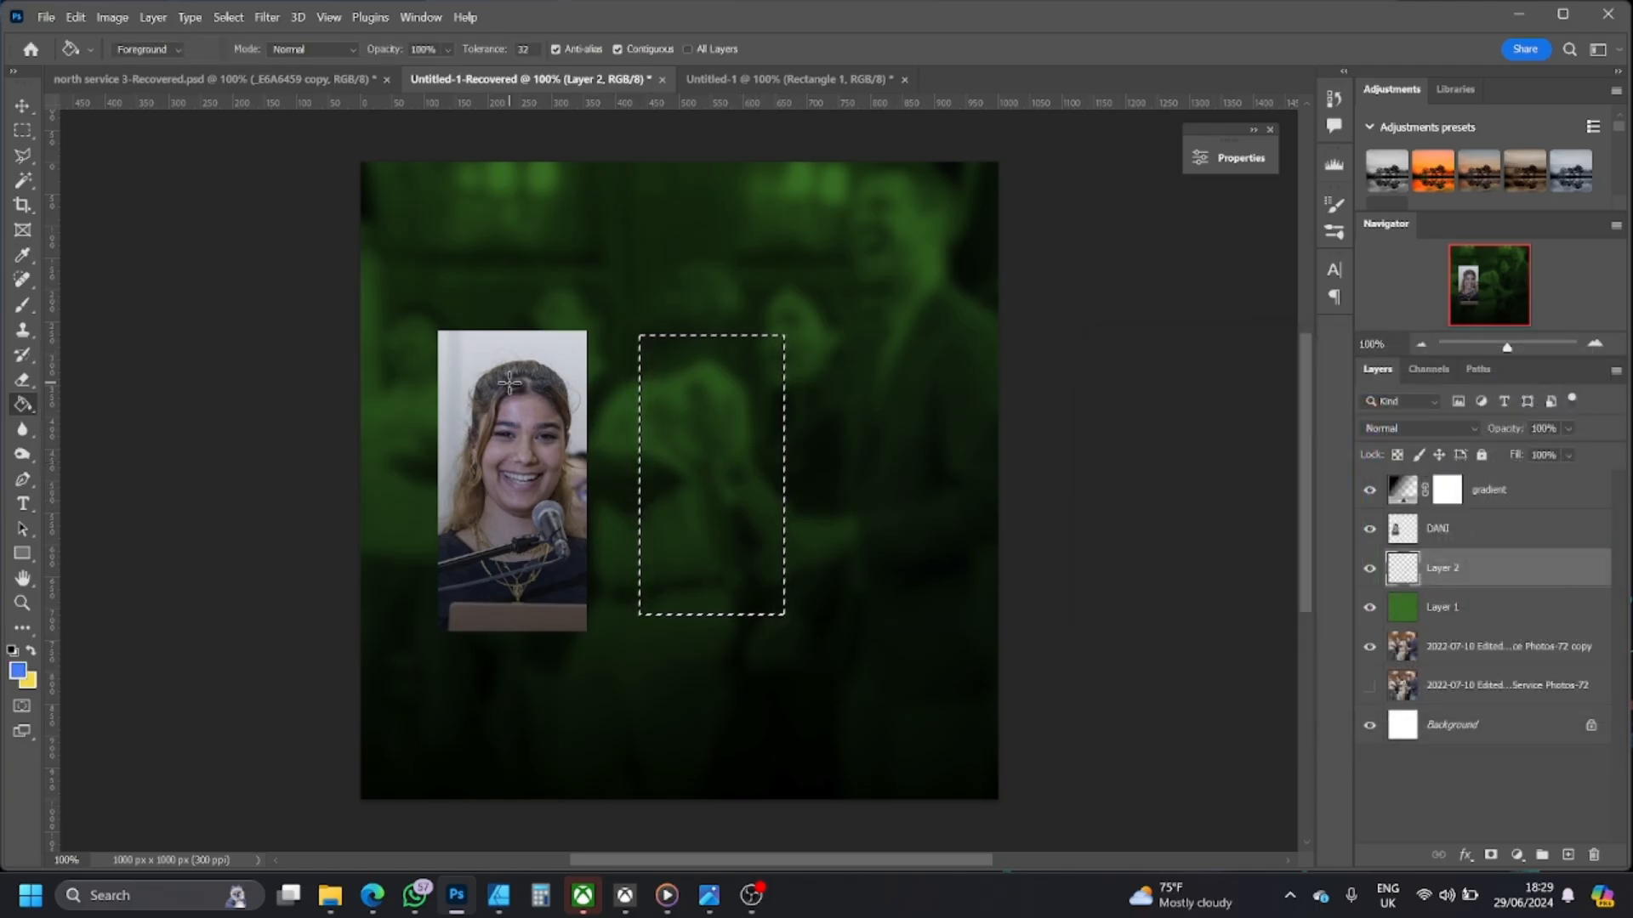
click(734, 463)
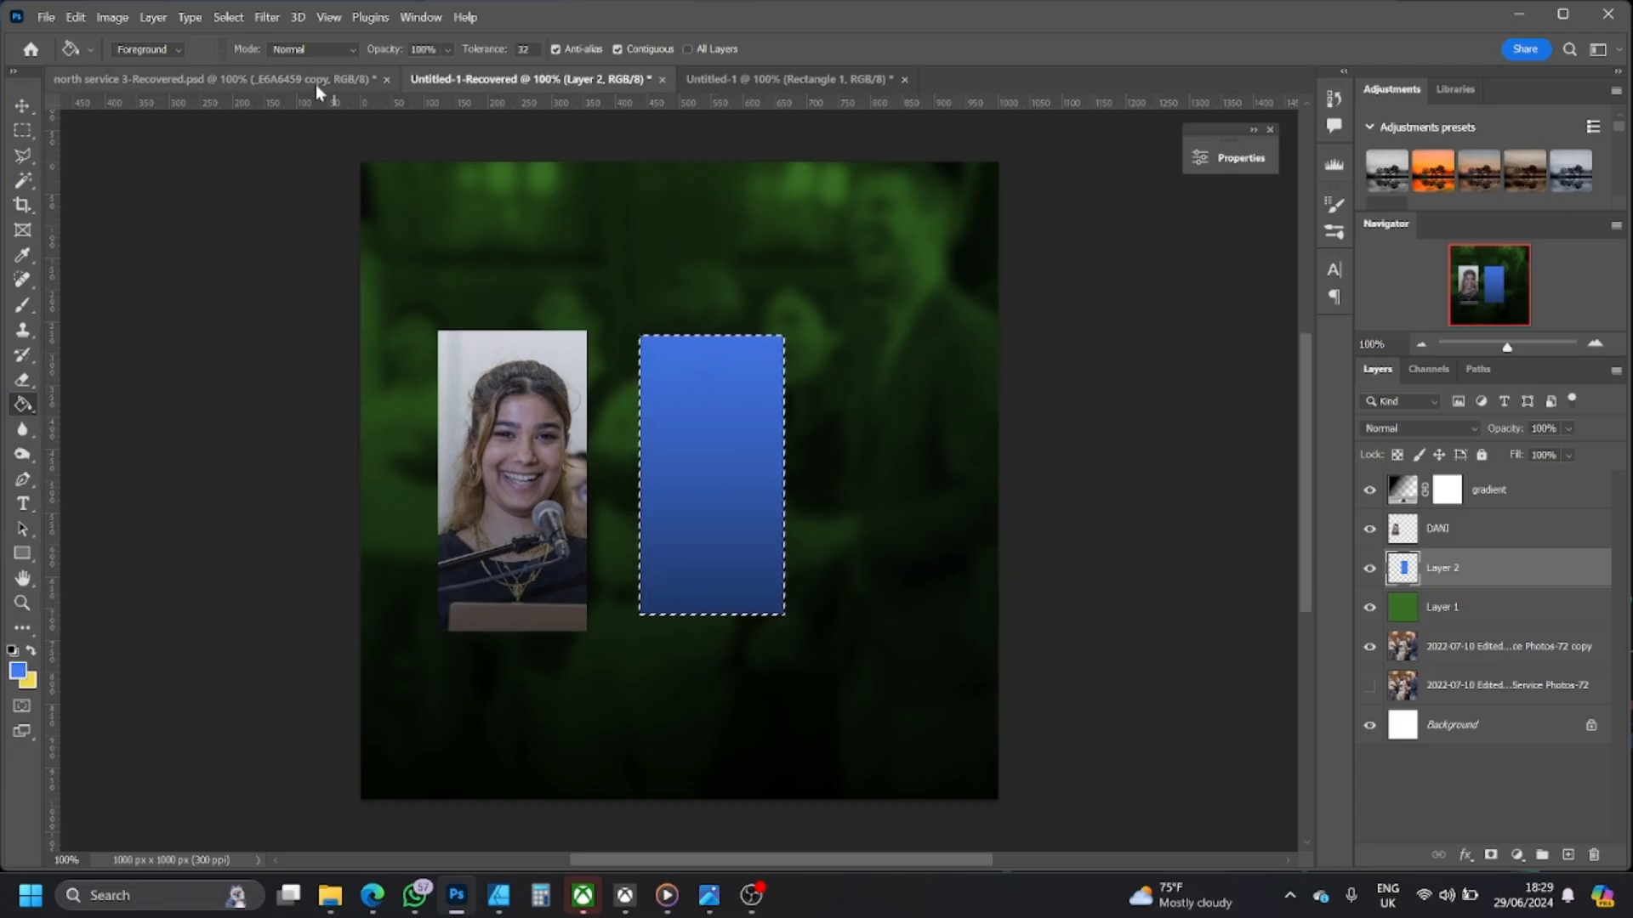
click(238, 21)
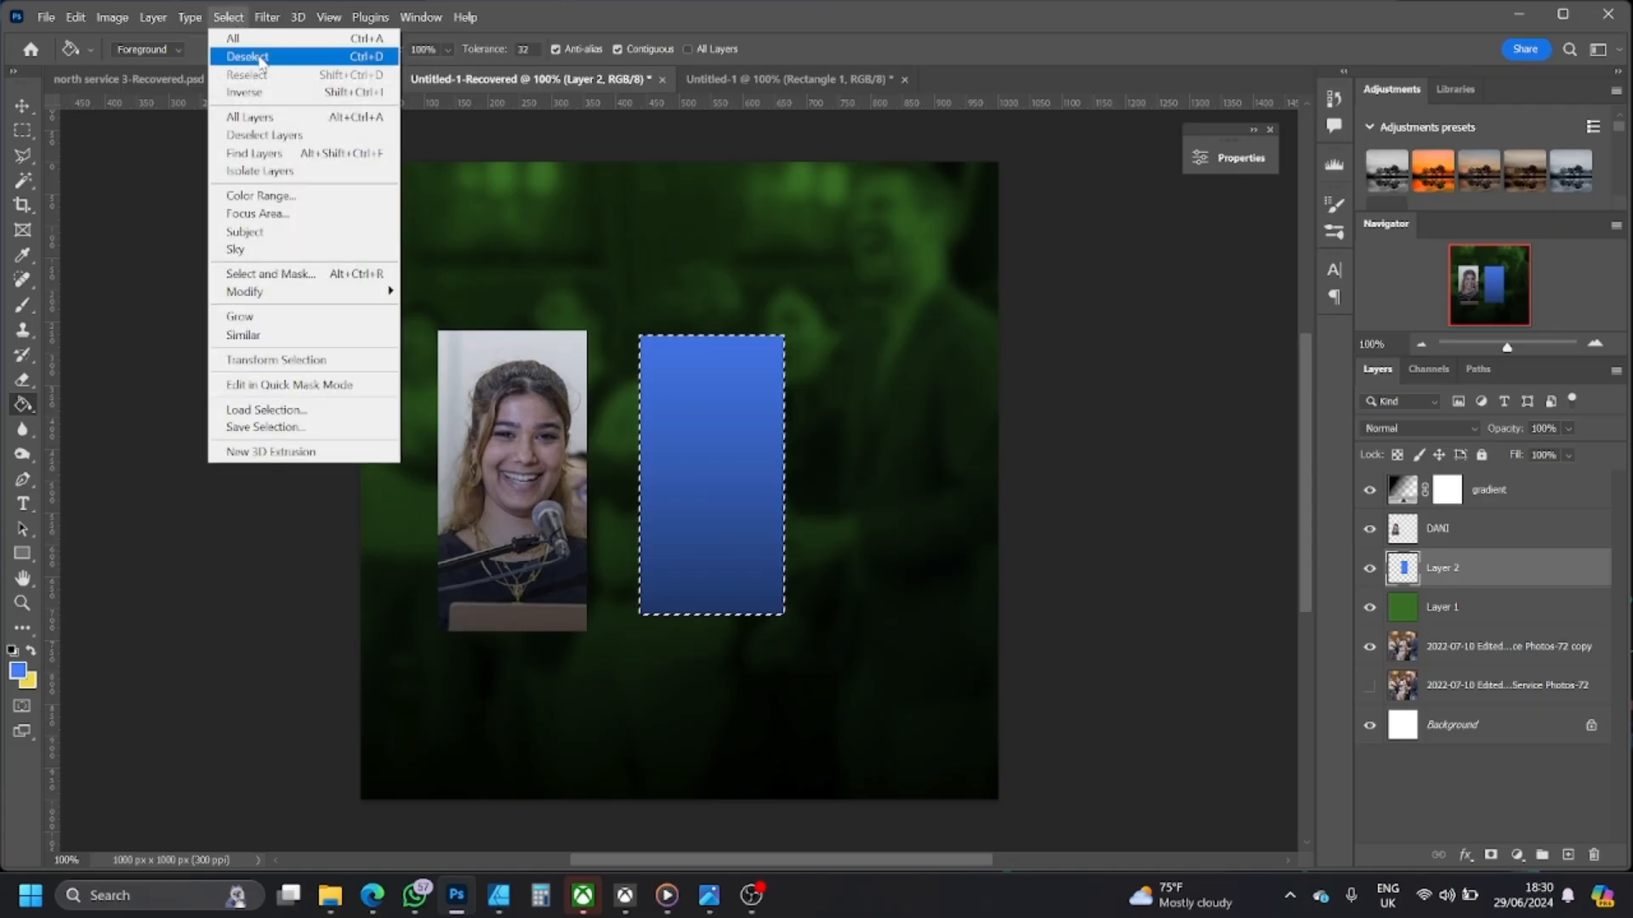
click(247, 56)
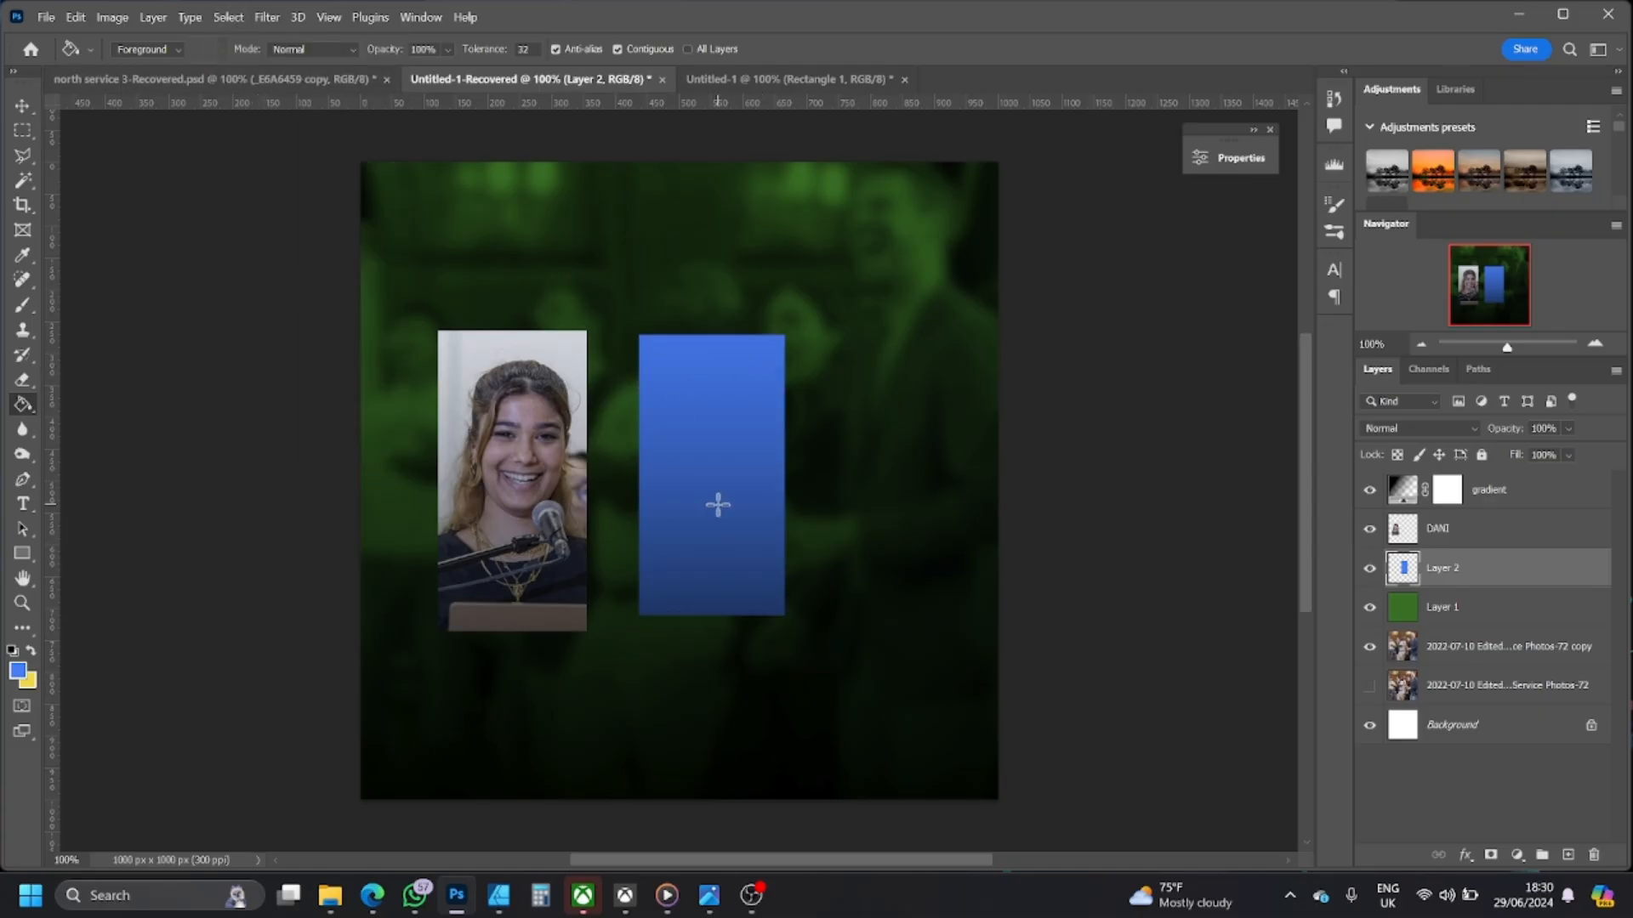
- Select the woman's portrait layer and move the portrait directly over the blue rectangle
click(23, 106)
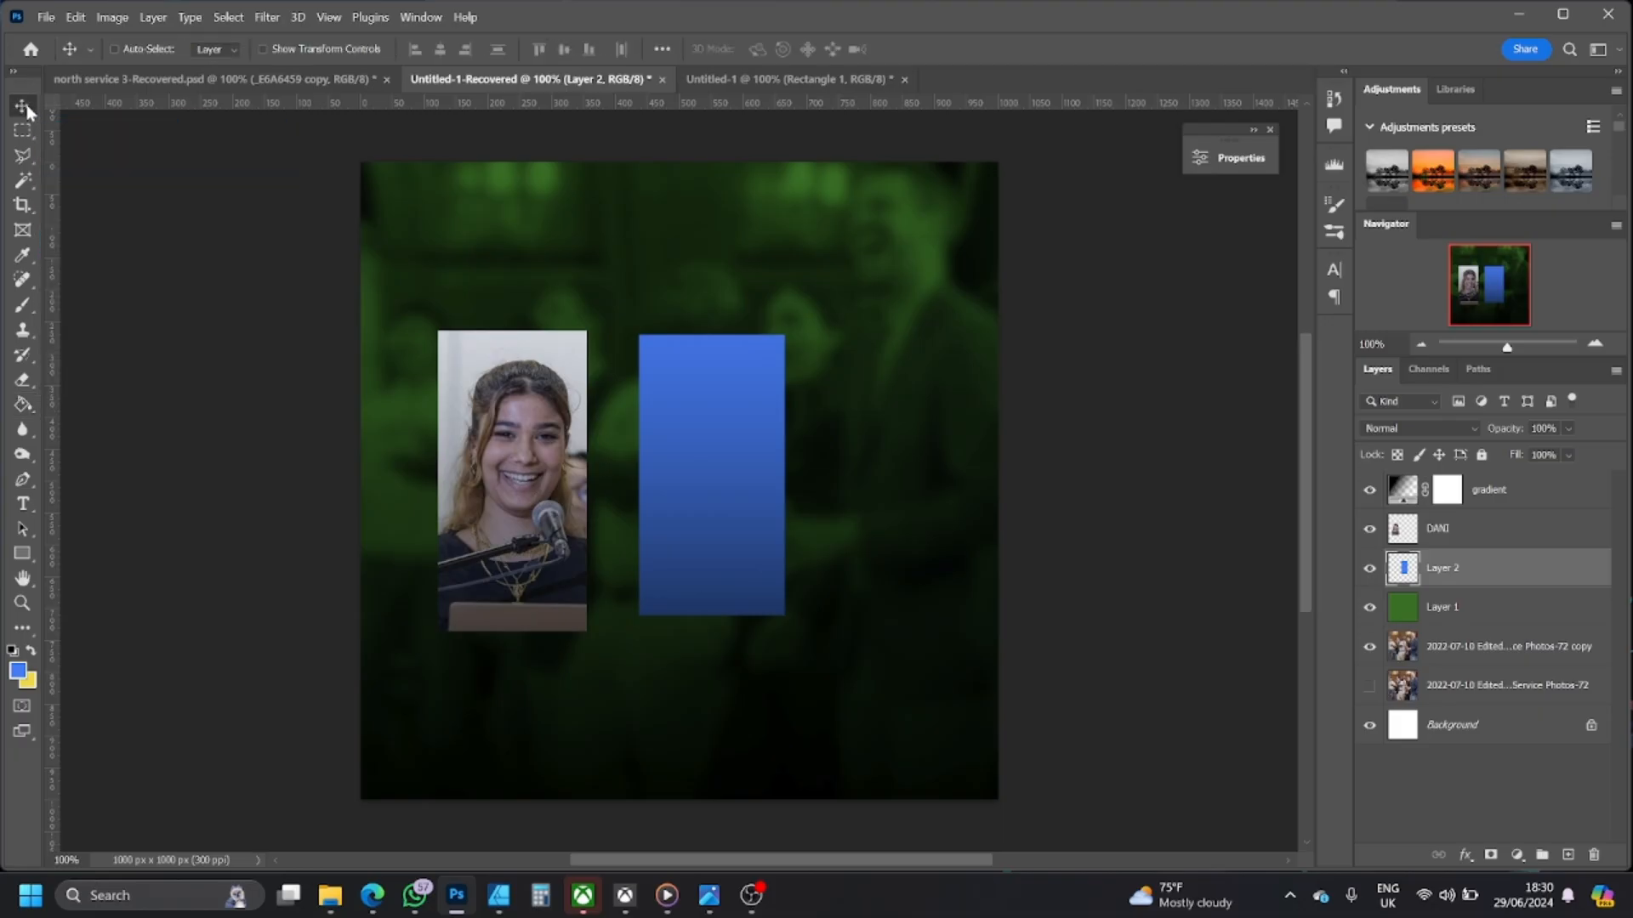
click(1450, 535)
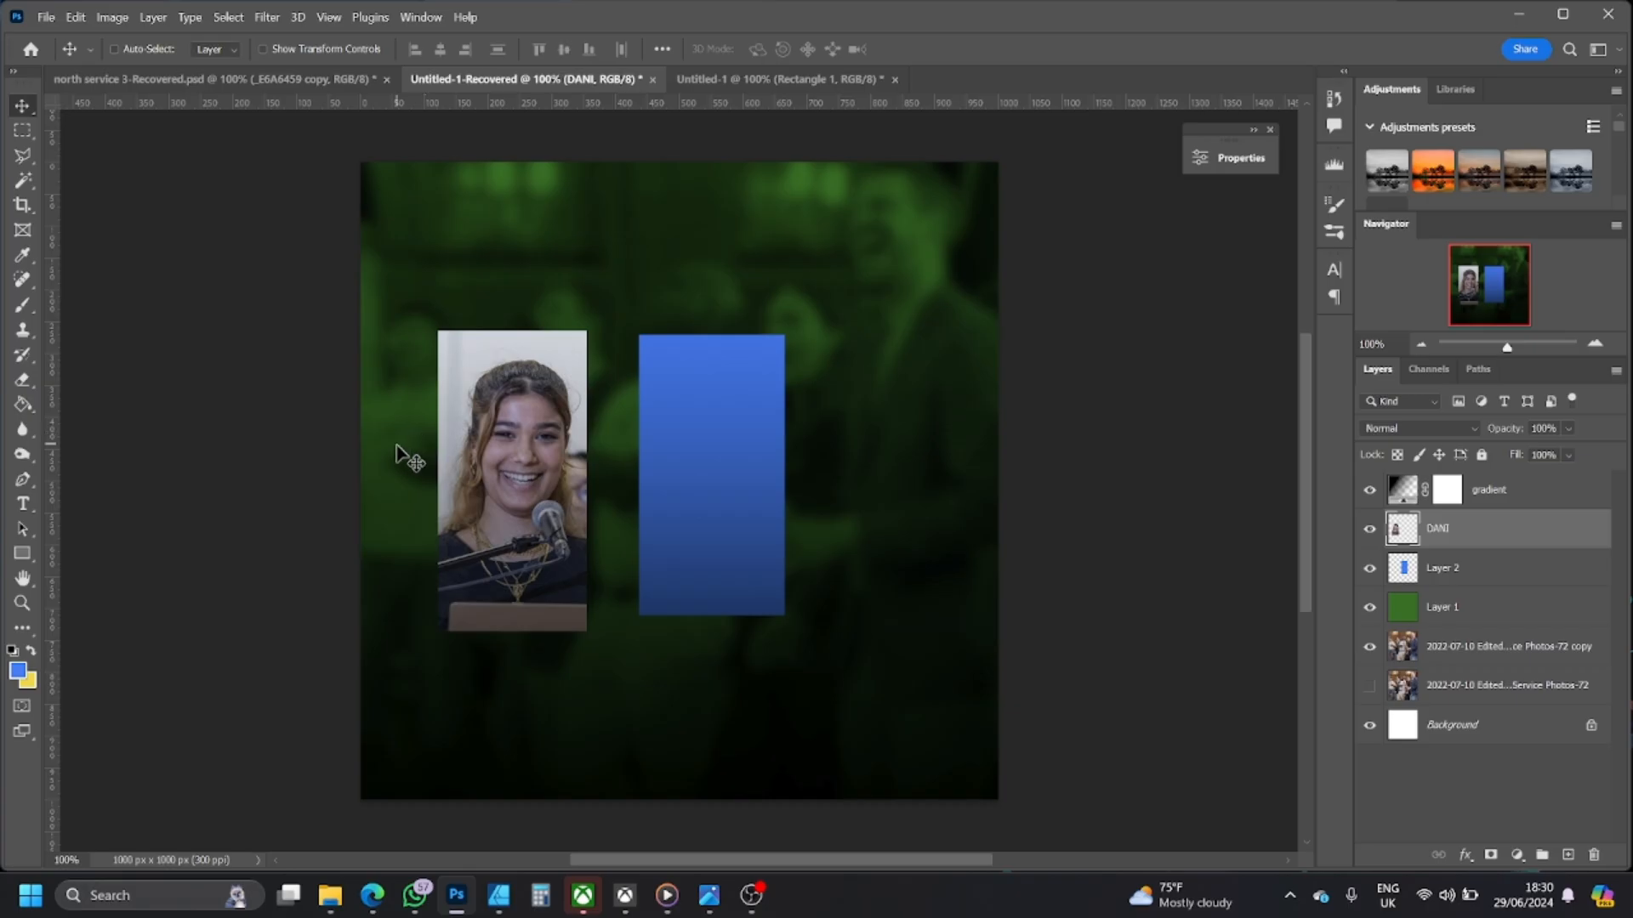
drag(508, 491, 707, 493)
- Lower the portrait layer's opacity to 32% to check its alignment with the blue rectangle, and restore it to 100%
drag(1509, 345, 1518, 346)
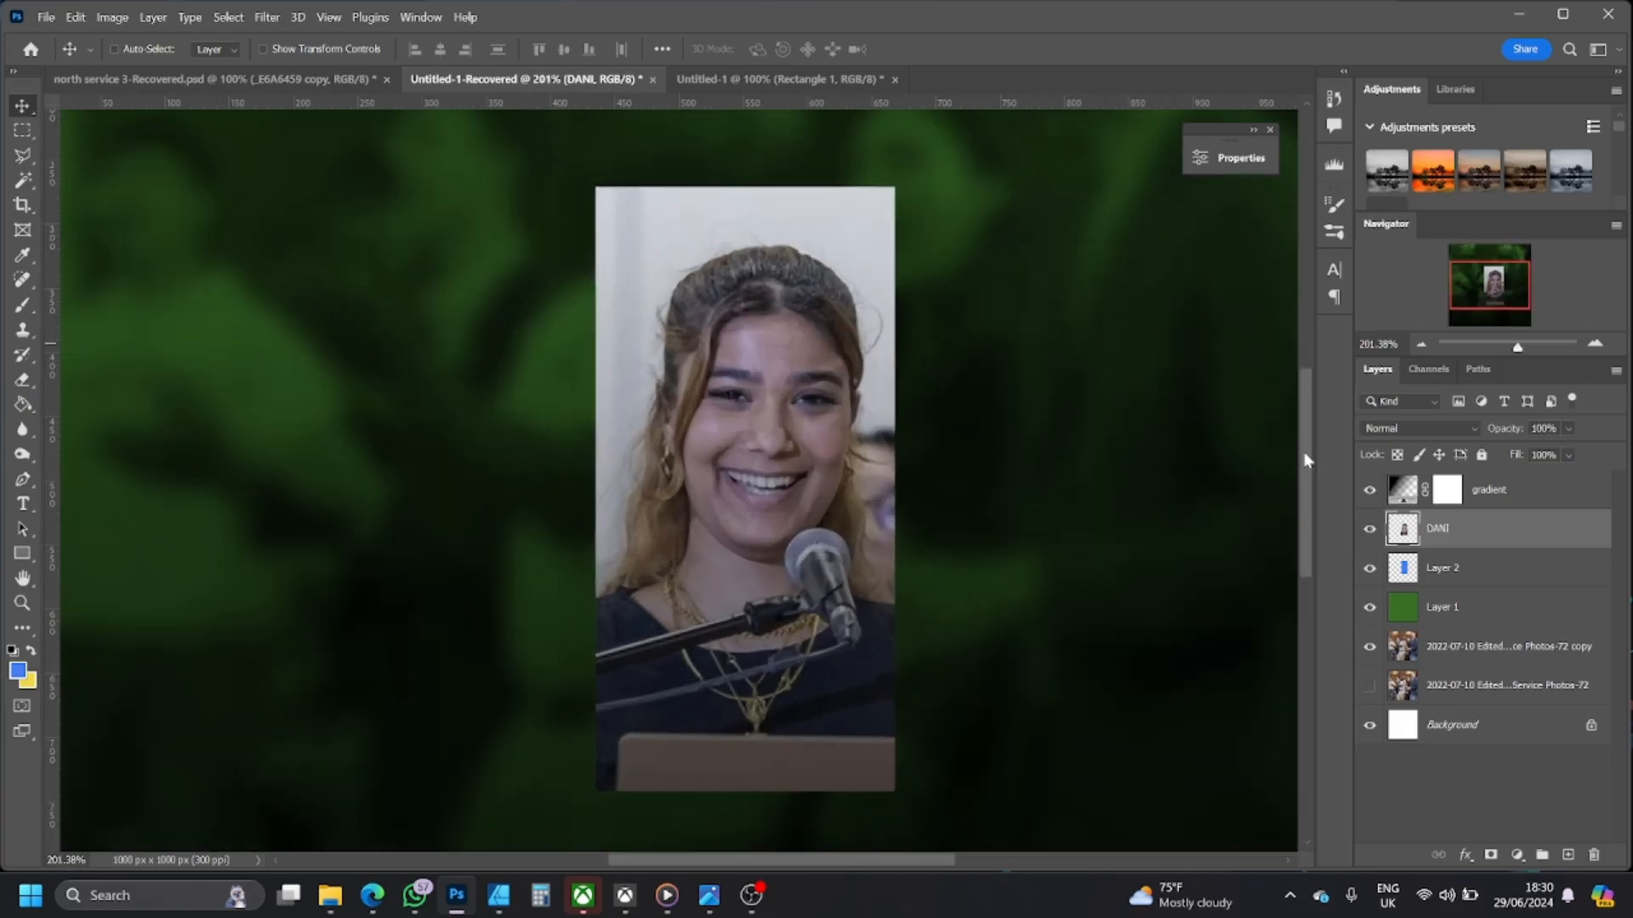
drag(913, 860, 950, 873)
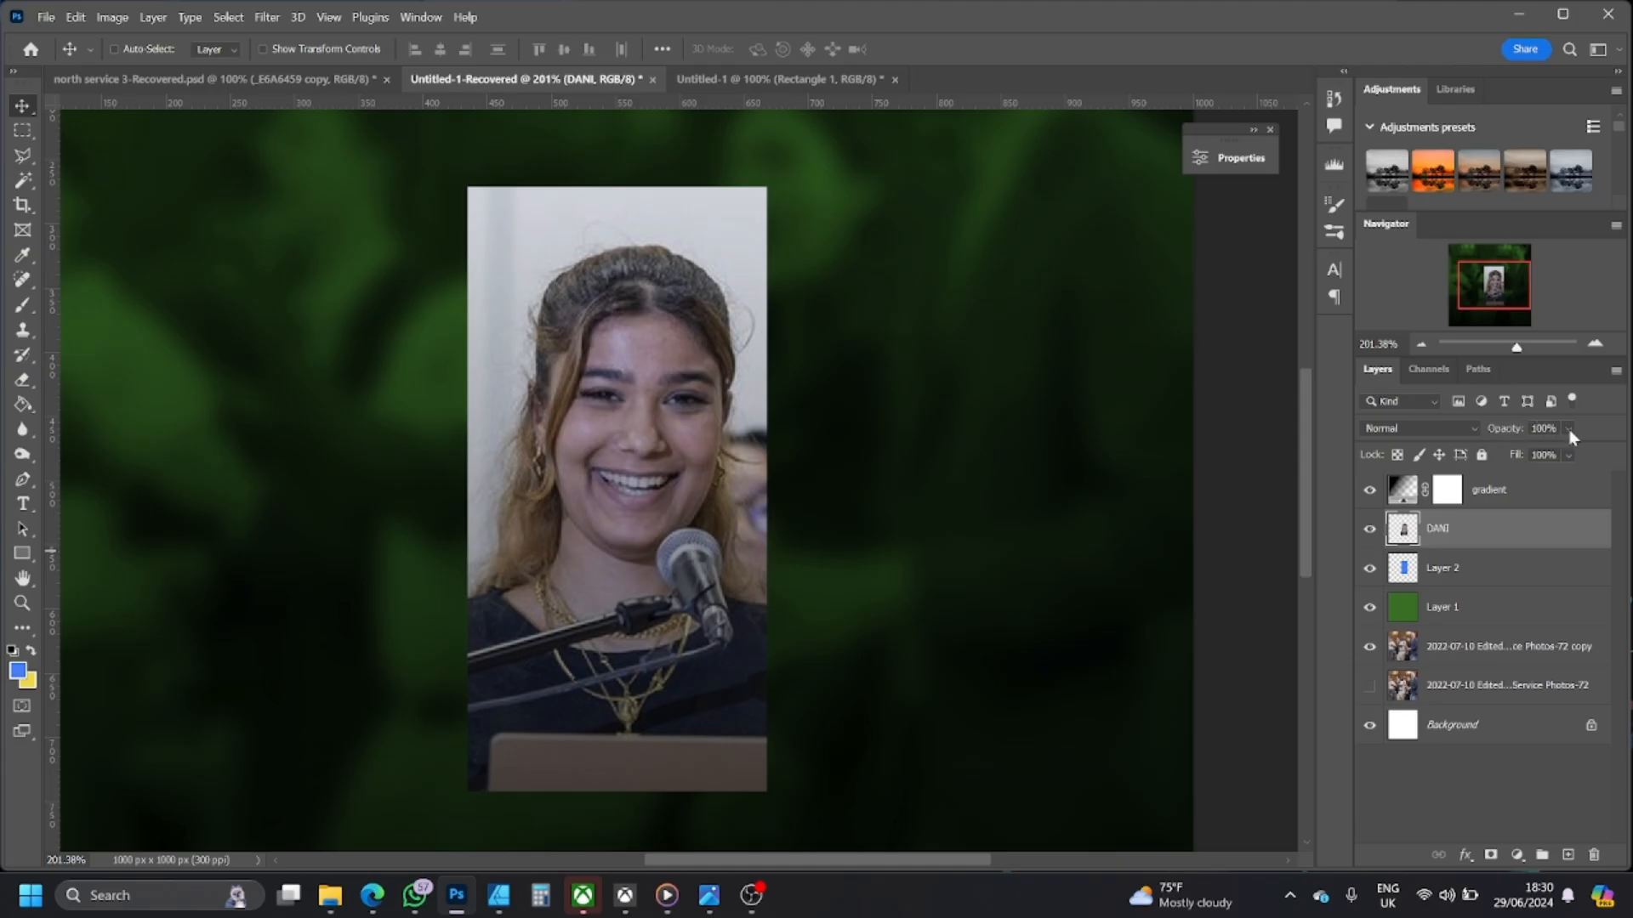
drag(1510, 432, 1457, 431)
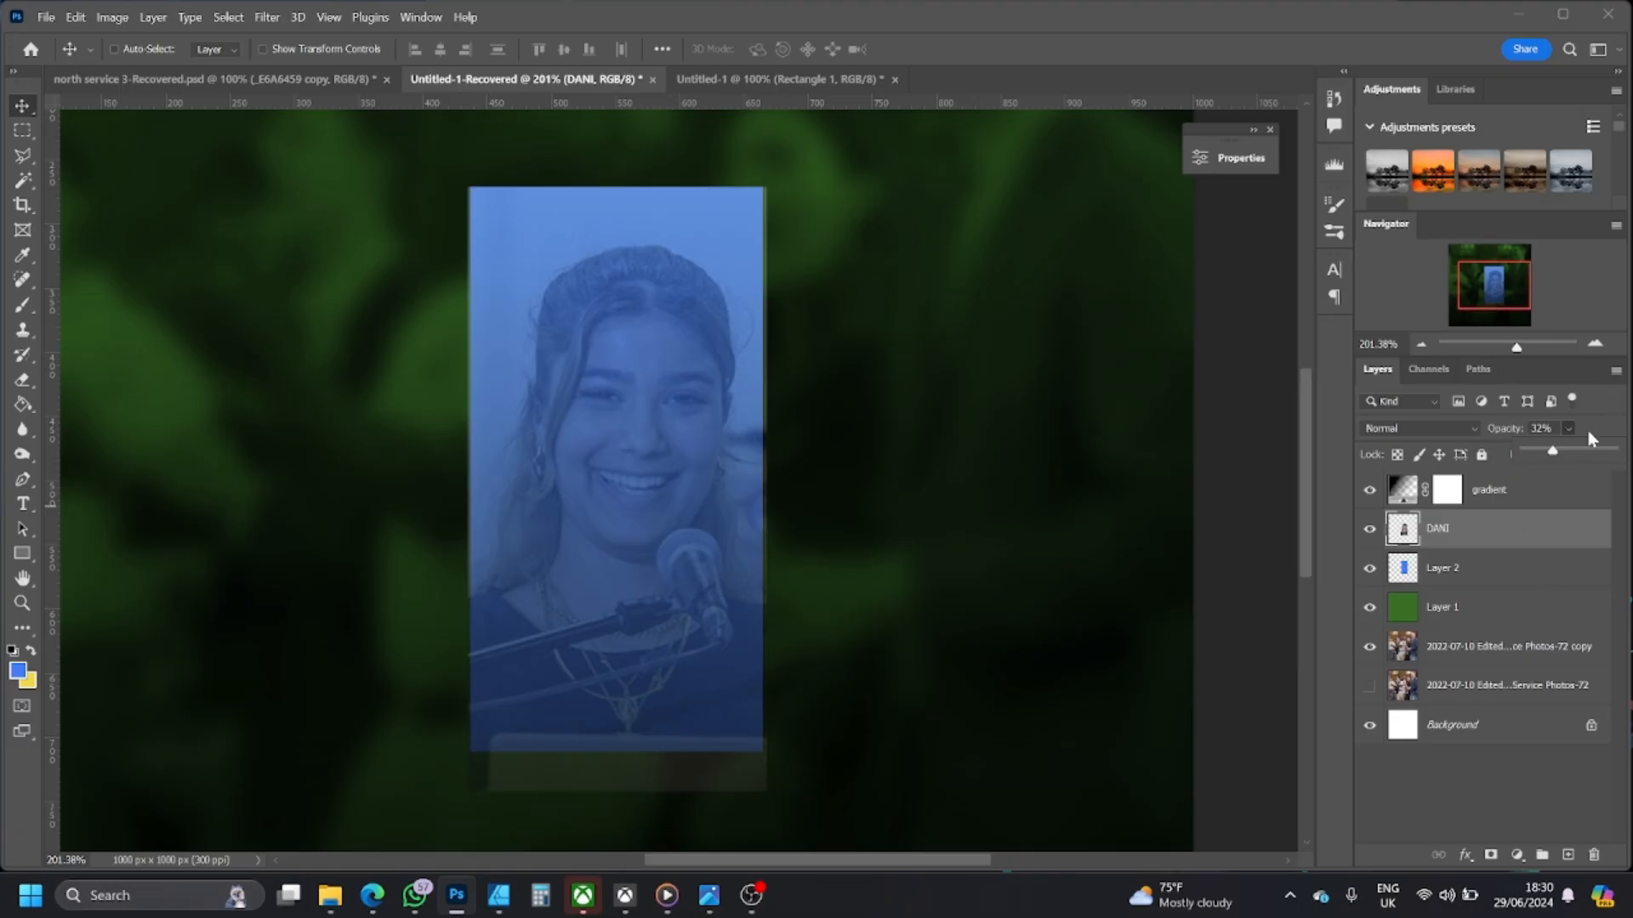
drag(1558, 455, 1612, 453)
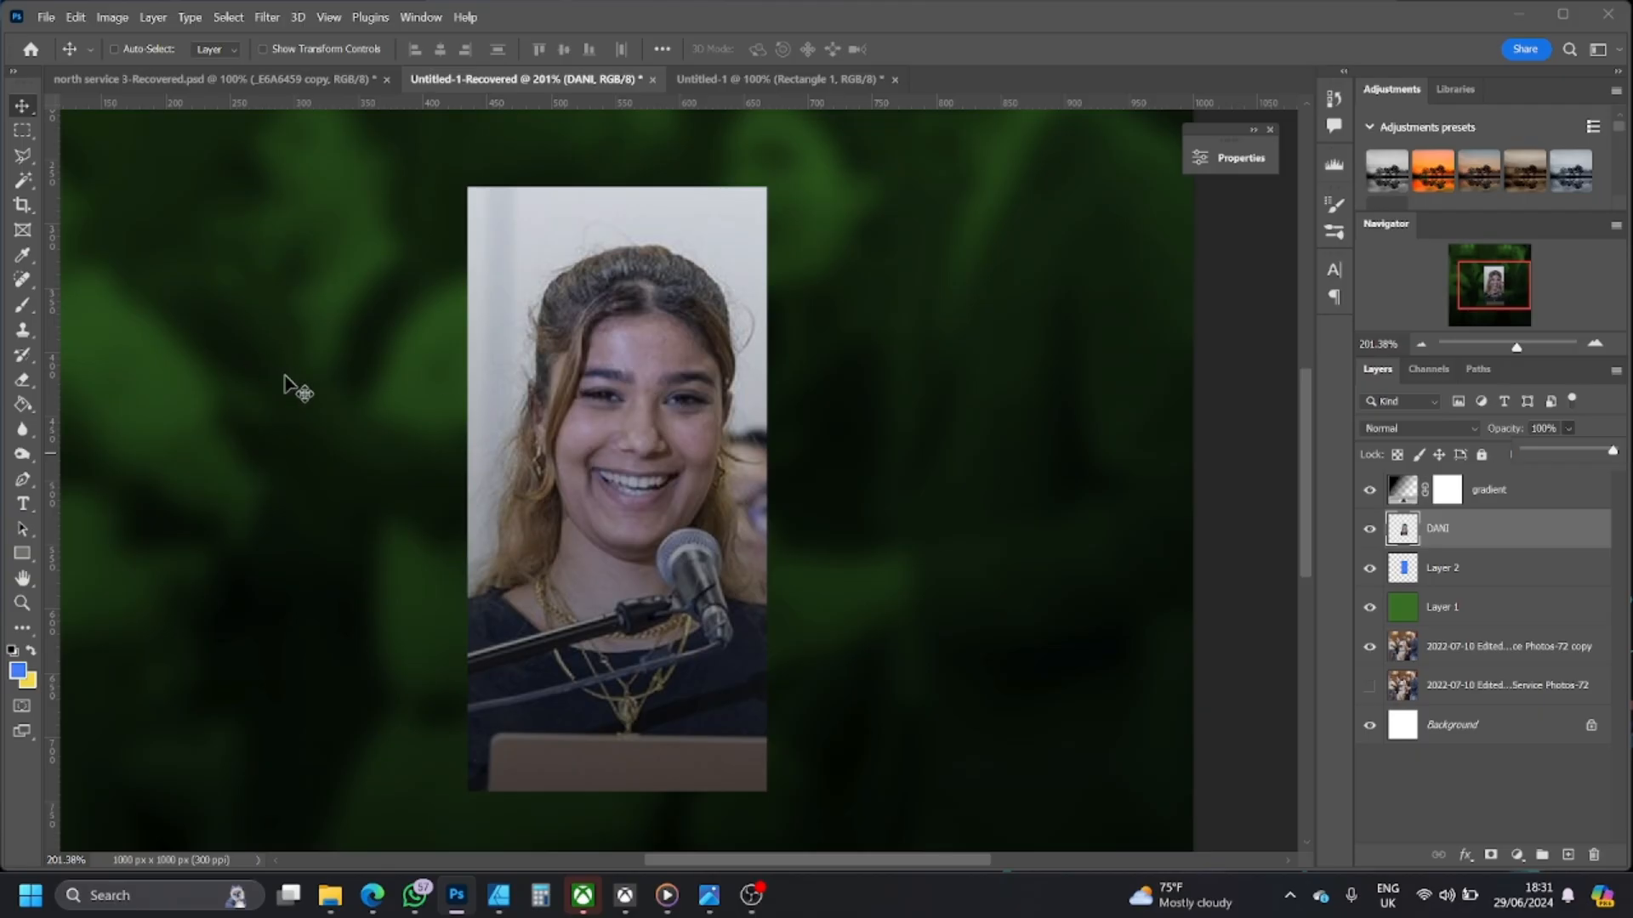
- Start a Polygonal Lasso outline at the portrait's right edge by the shoulder, tracing past the microphone and up the hair to the ear
click(25, 157)
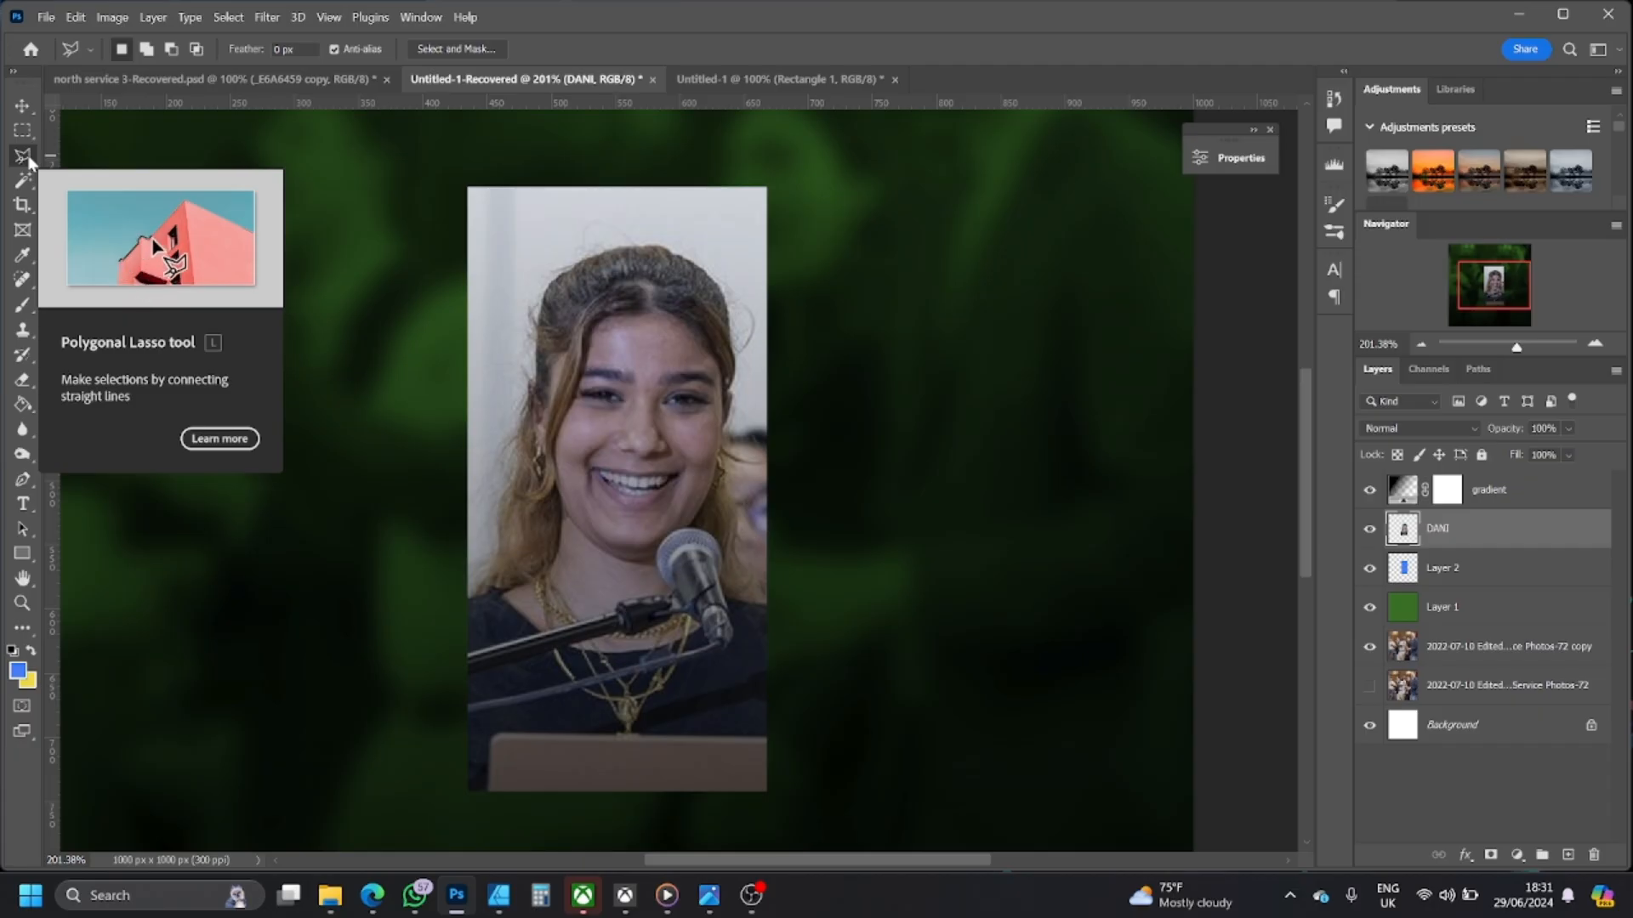
click(29, 161)
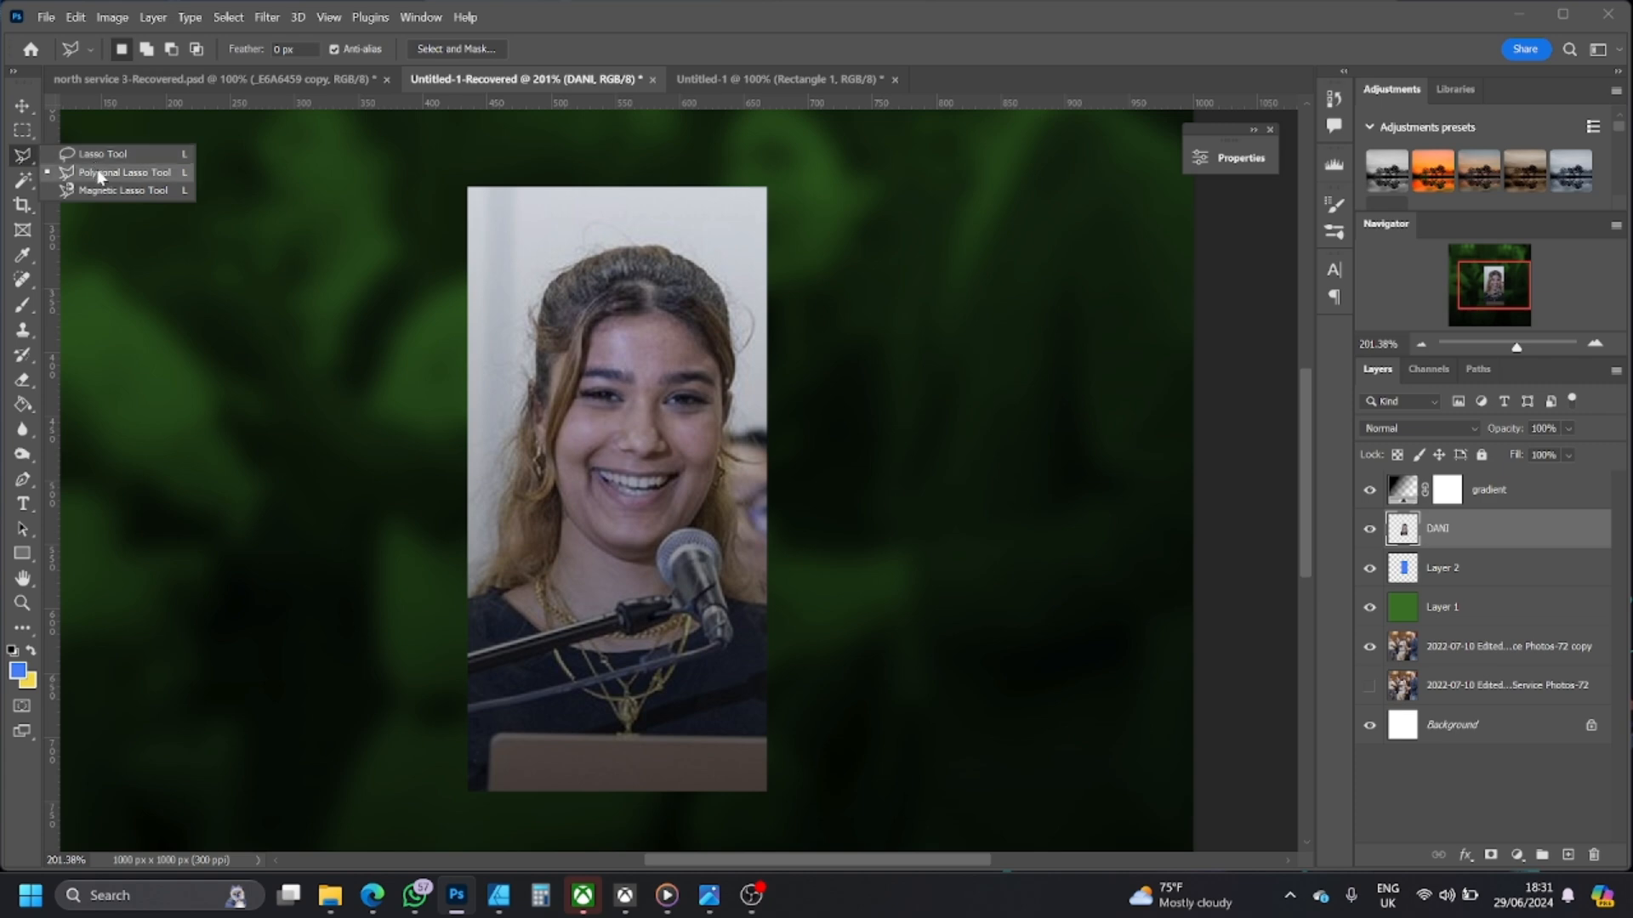
click(99, 173)
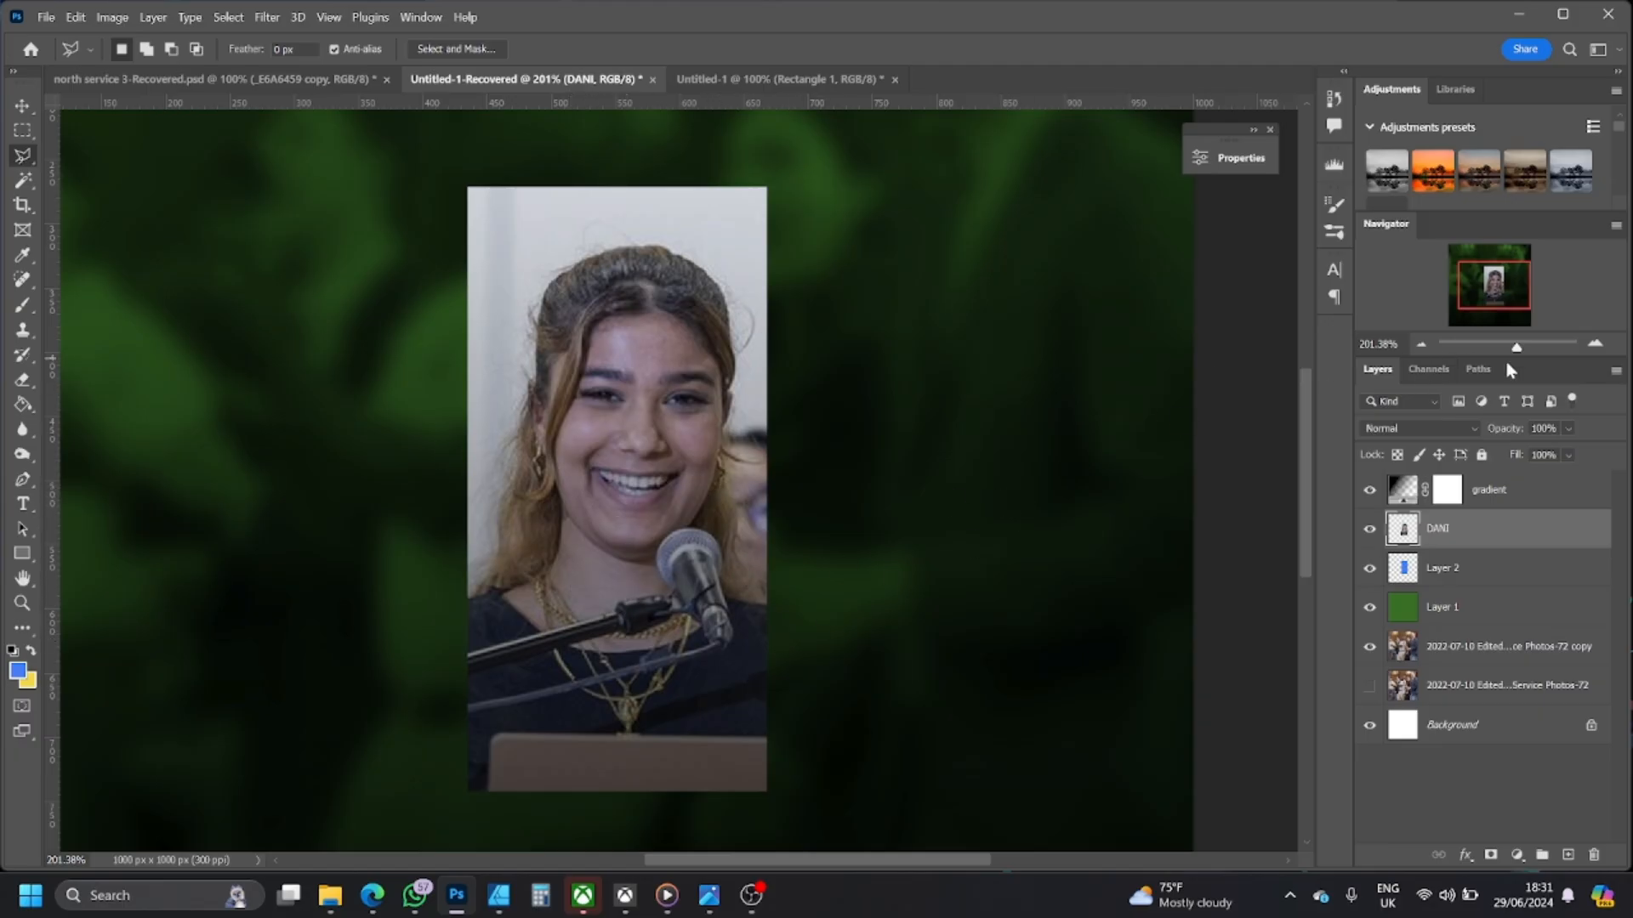
drag(1519, 348, 1528, 348)
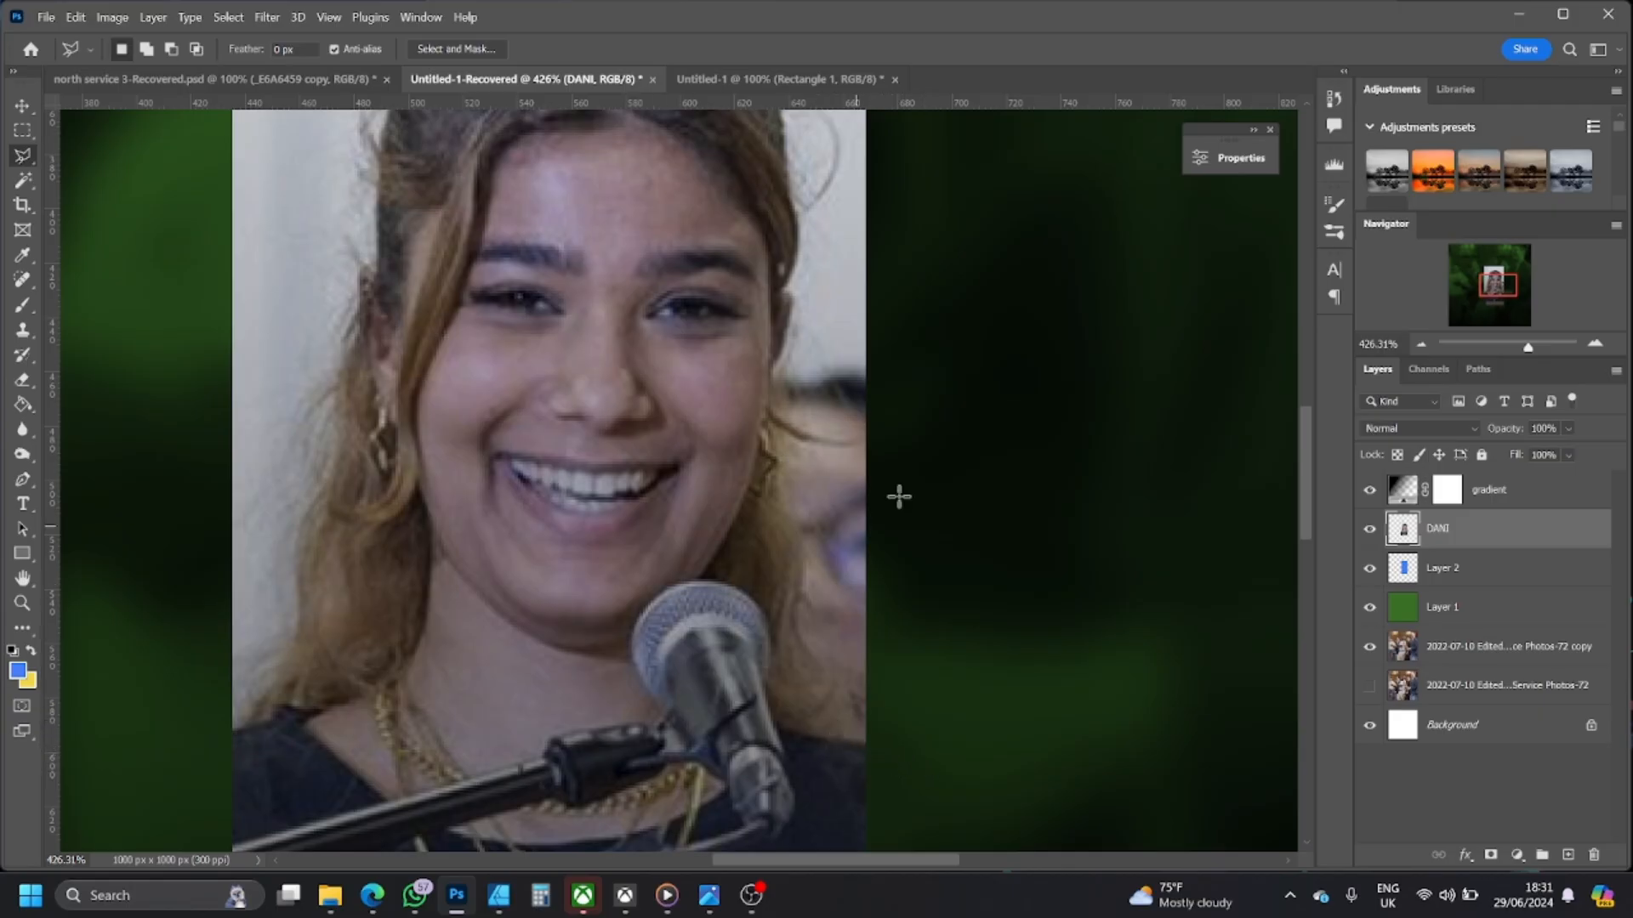
drag(1528, 352, 1531, 350)
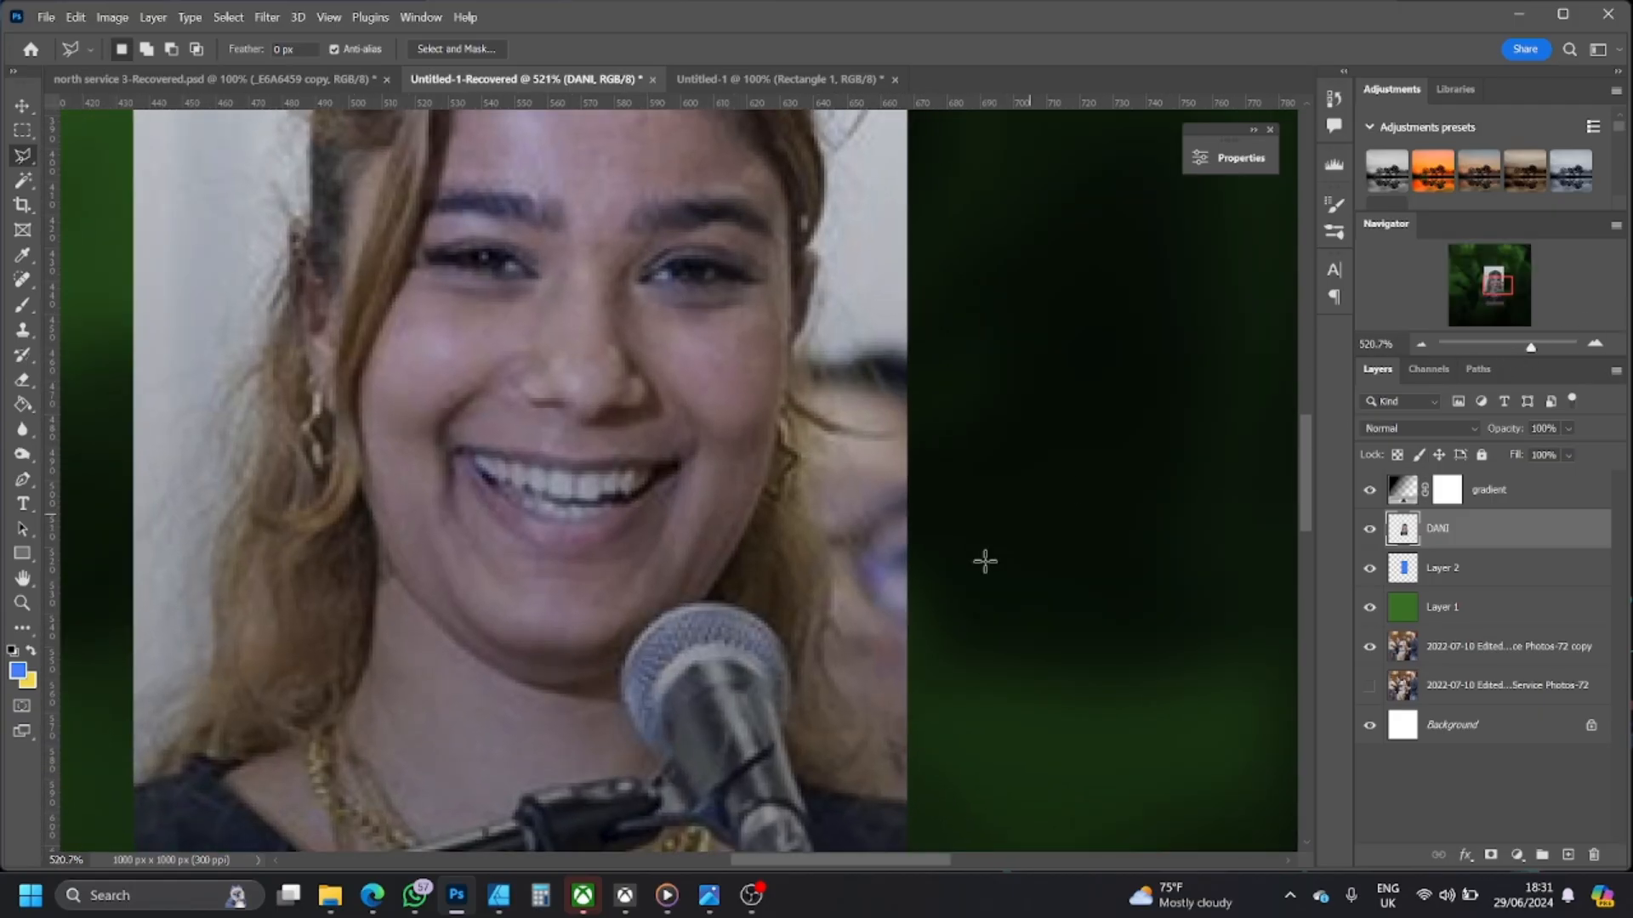
scroll(1028, 513, down, 3)
scroll(797, 678, down, 1)
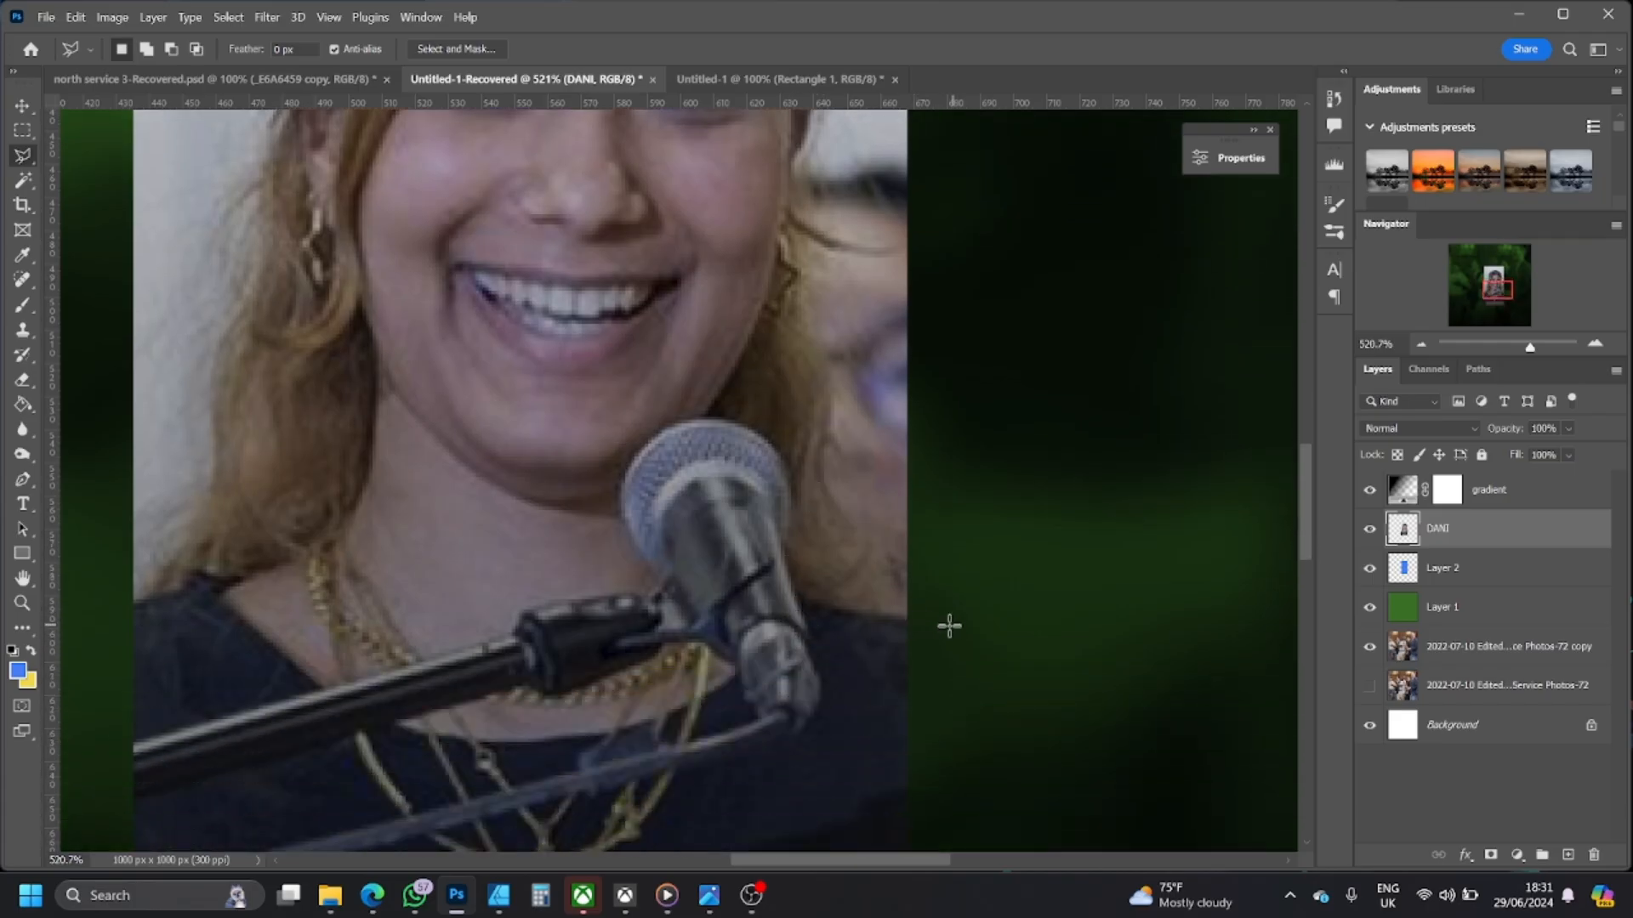
click(919, 620)
mouse_move(790, 494)
mouse_down()
mouse_move(812, 442)
mouse_move(804, 306)
mouse_up()
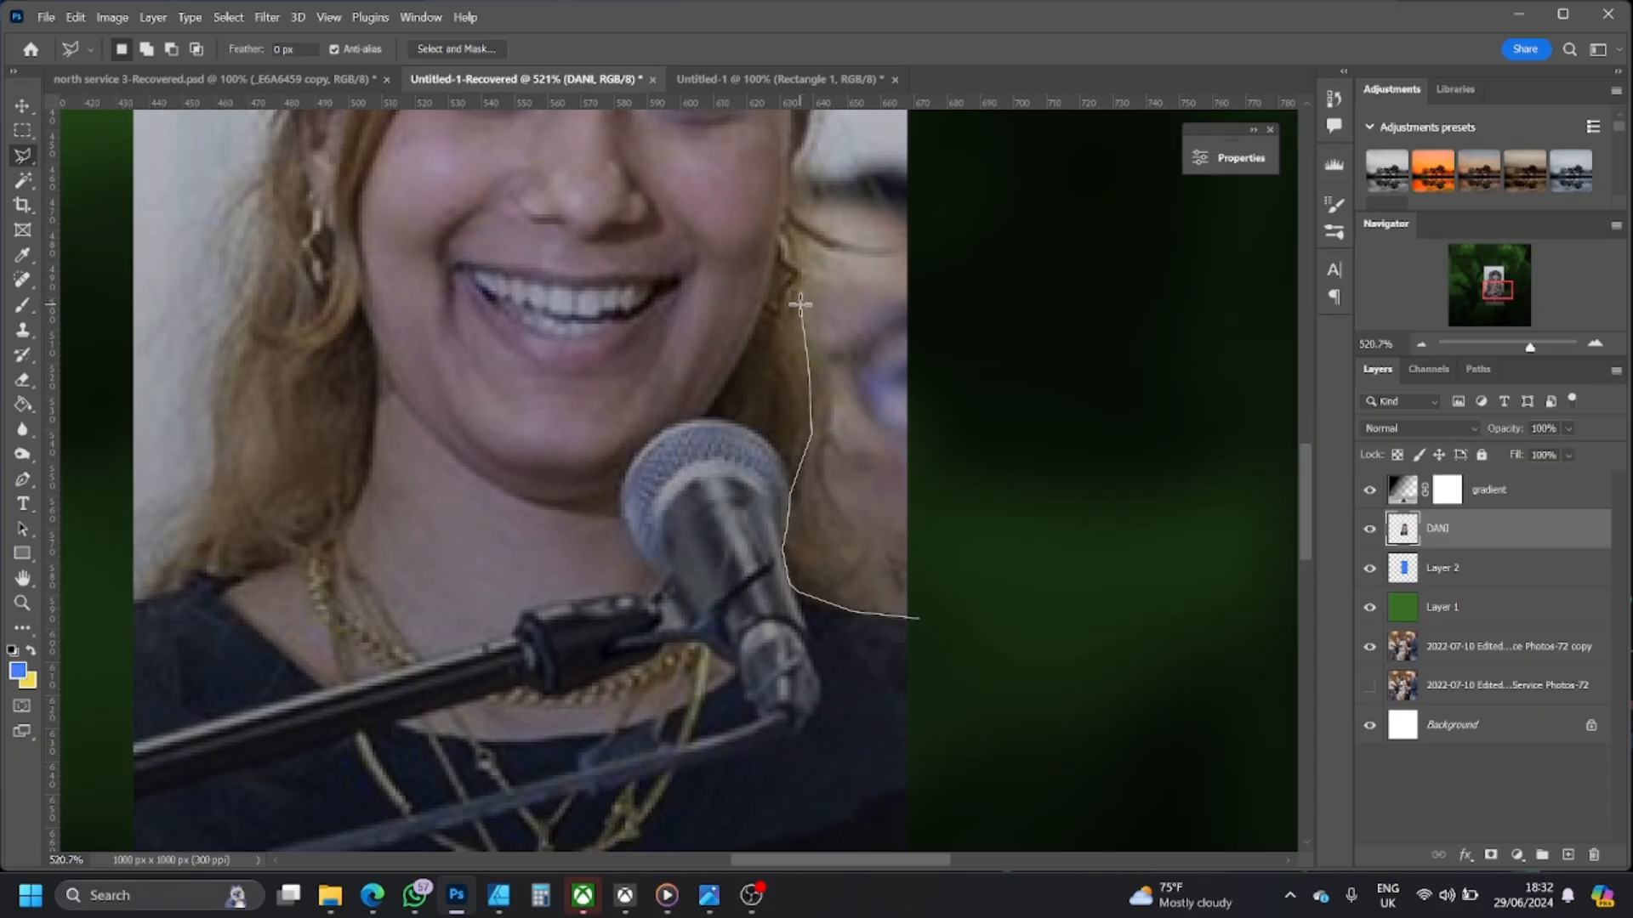
drag(799, 308, 783, 230)
click(781, 224)
- Continue the lasso outline up the face, over the top of the hair, and down the left side to just beyond the left shoulder
scroll(798, 128, up, 3)
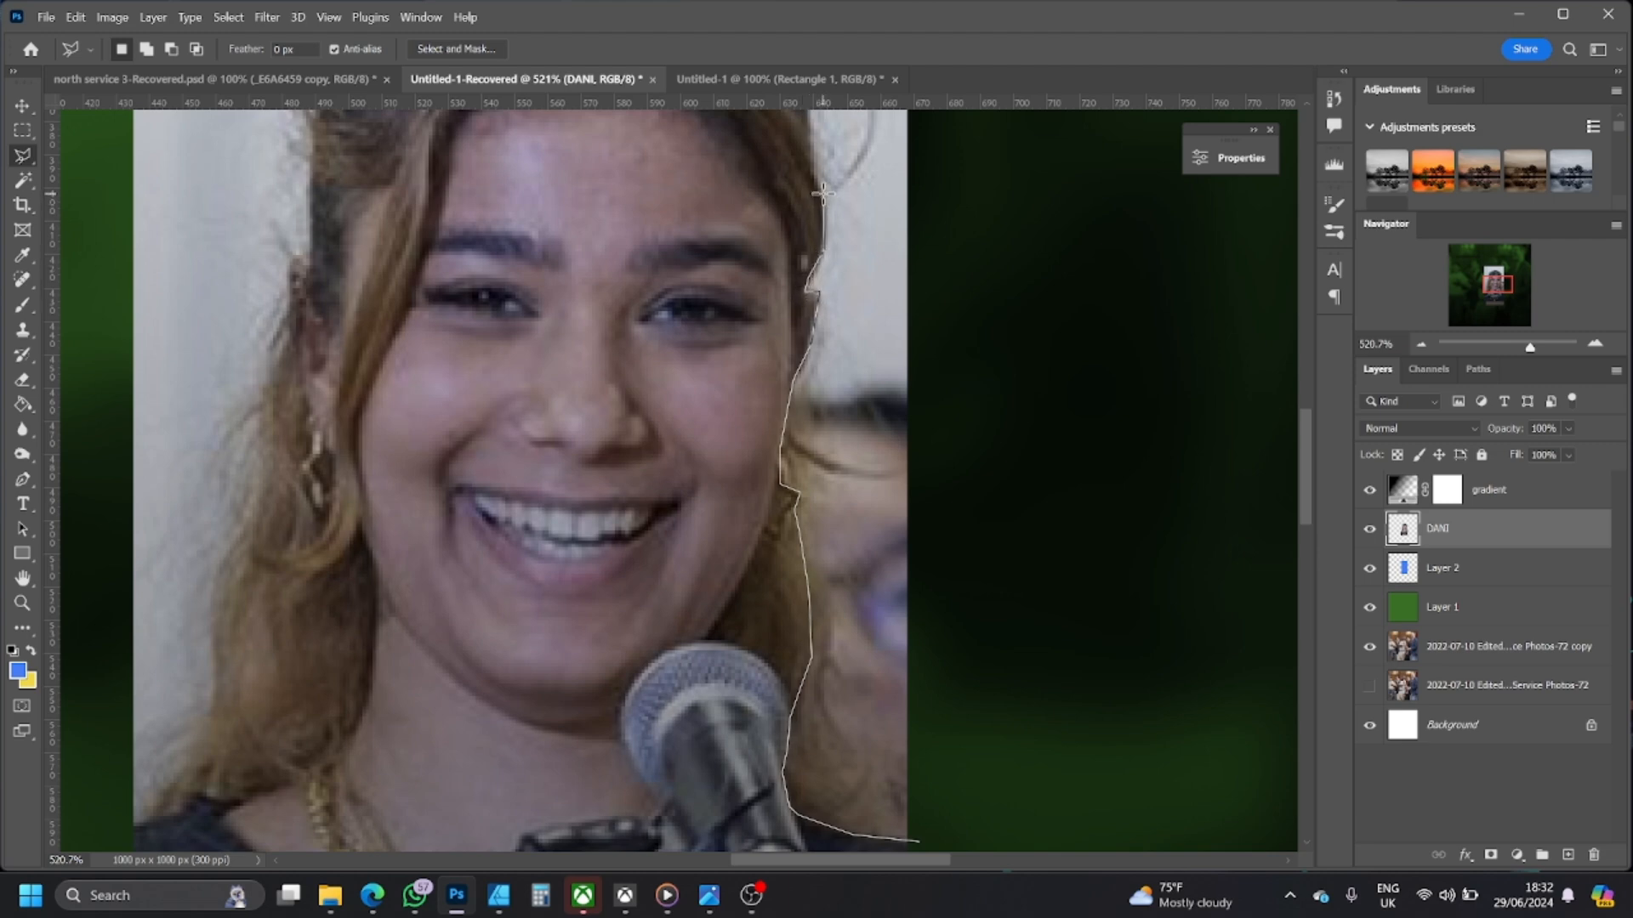
scroll(822, 194, up, 5)
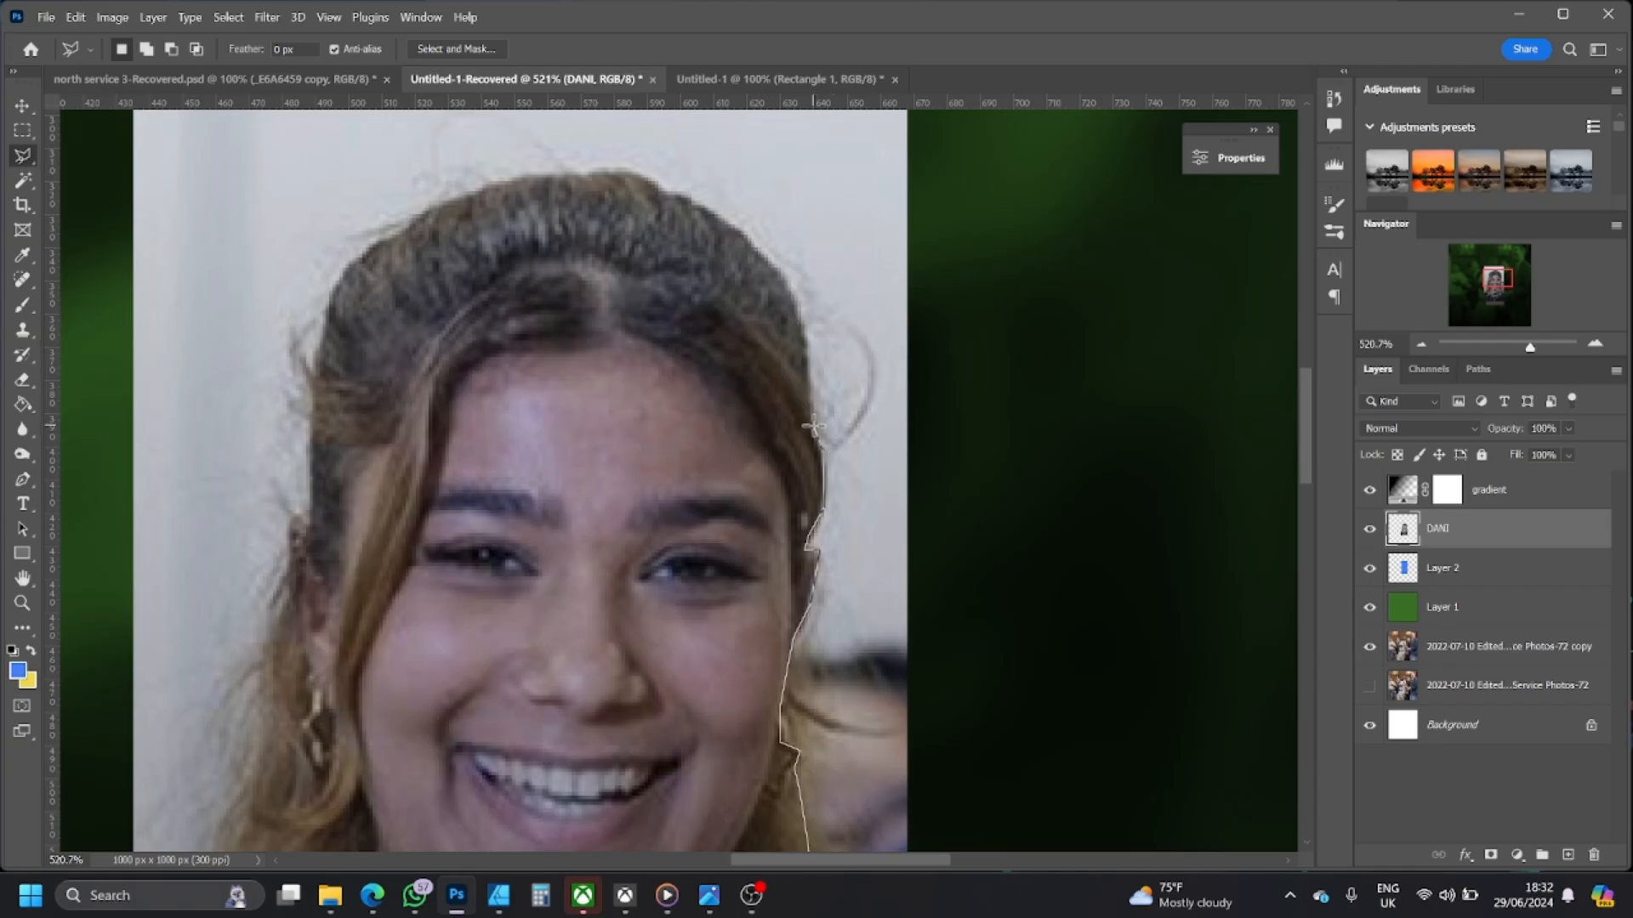
mouse_move(799, 323)
mouse_down()
mouse_move(773, 260)
mouse_move(637, 170)
mouse_move(464, 195)
mouse_move(335, 278)
mouse_move(292, 428)
mouse_move(309, 421)
mouse_move(309, 520)
mouse_up()
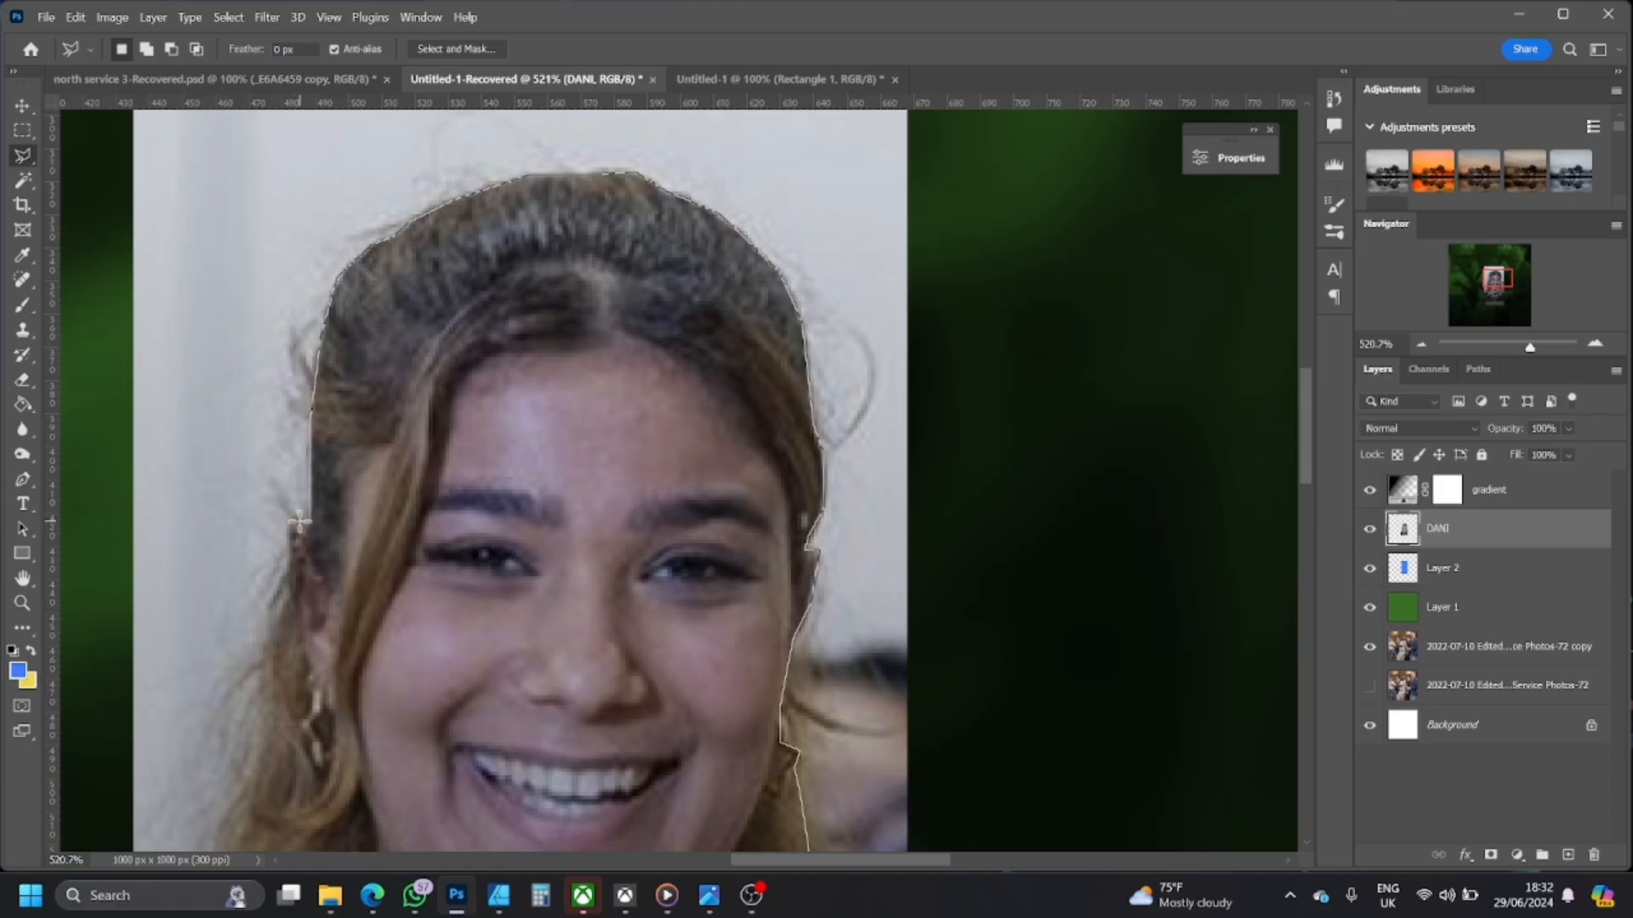
mouse_move(280, 627)
mouse_down()
mouse_move(233, 784)
mouse_move(212, 563)
mouse_up()
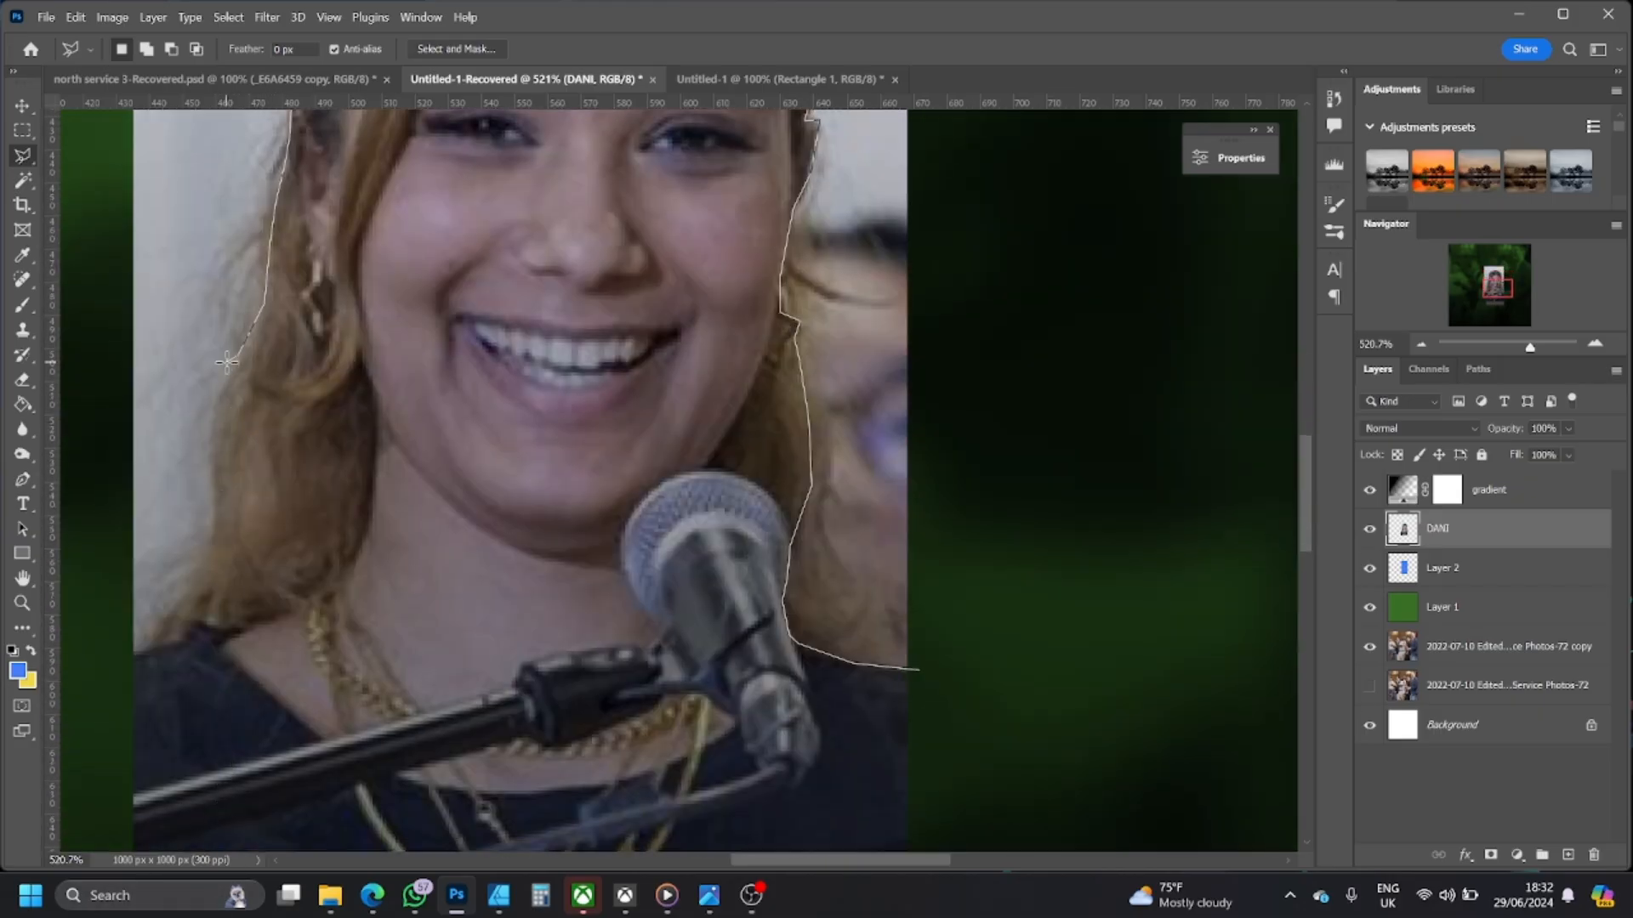
click(215, 399)
click(211, 536)
click(144, 652)
click(115, 657)
- Run the lasso outline outside the portrait's left, bottom and right edges around the body, and close it at the starting point
scroll(88, 693, down, 3)
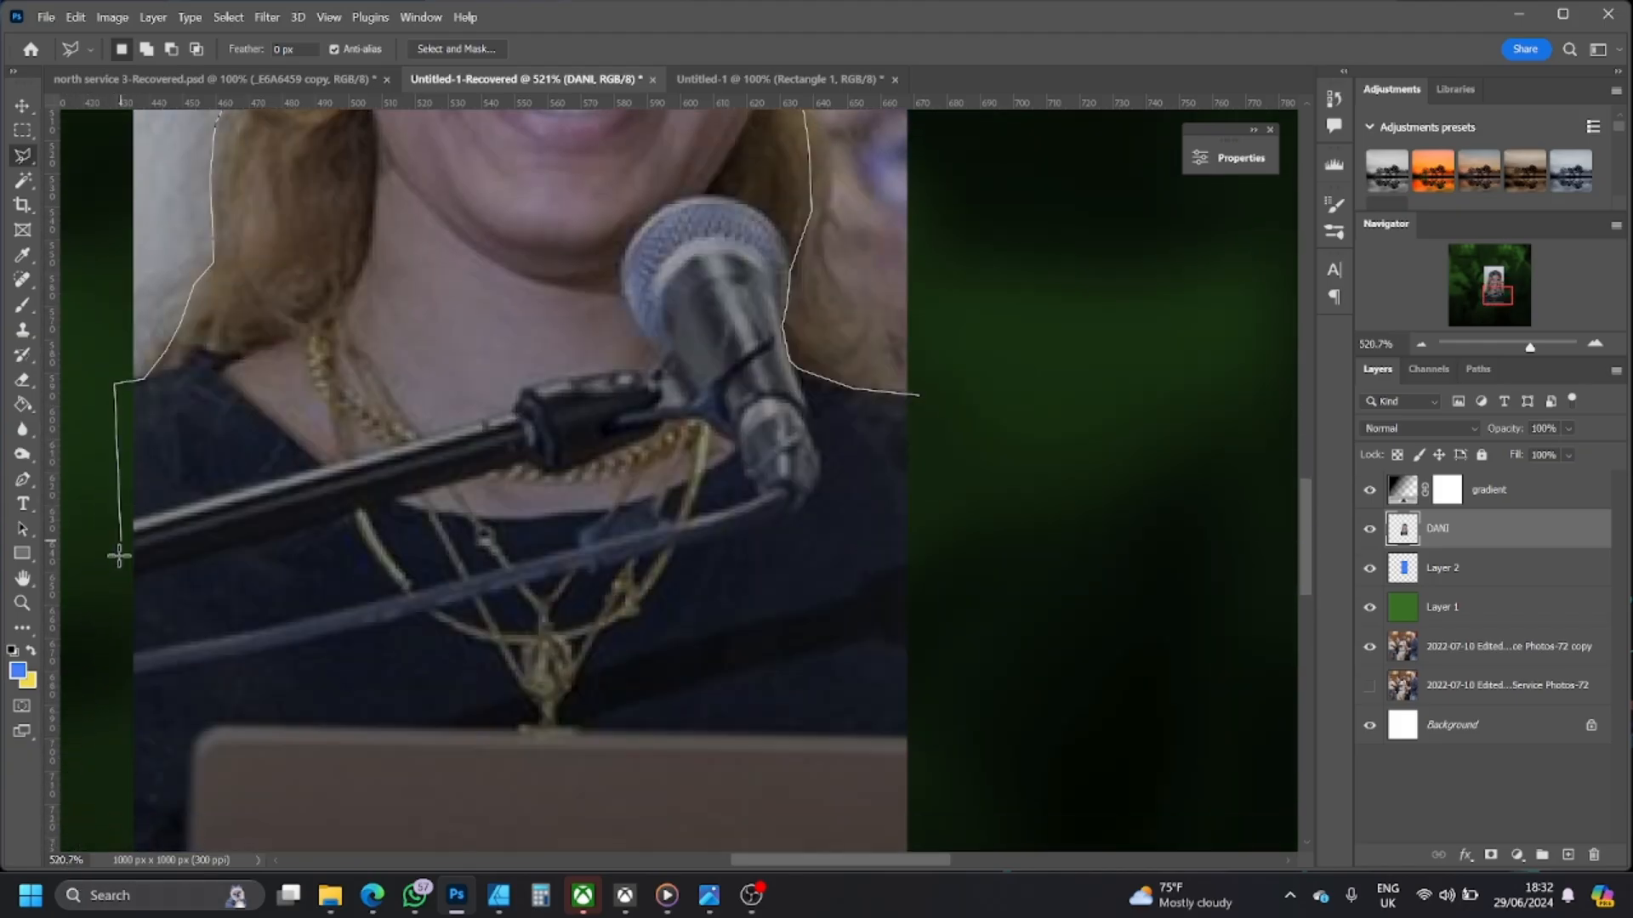
scroll(128, 516, down, 4)
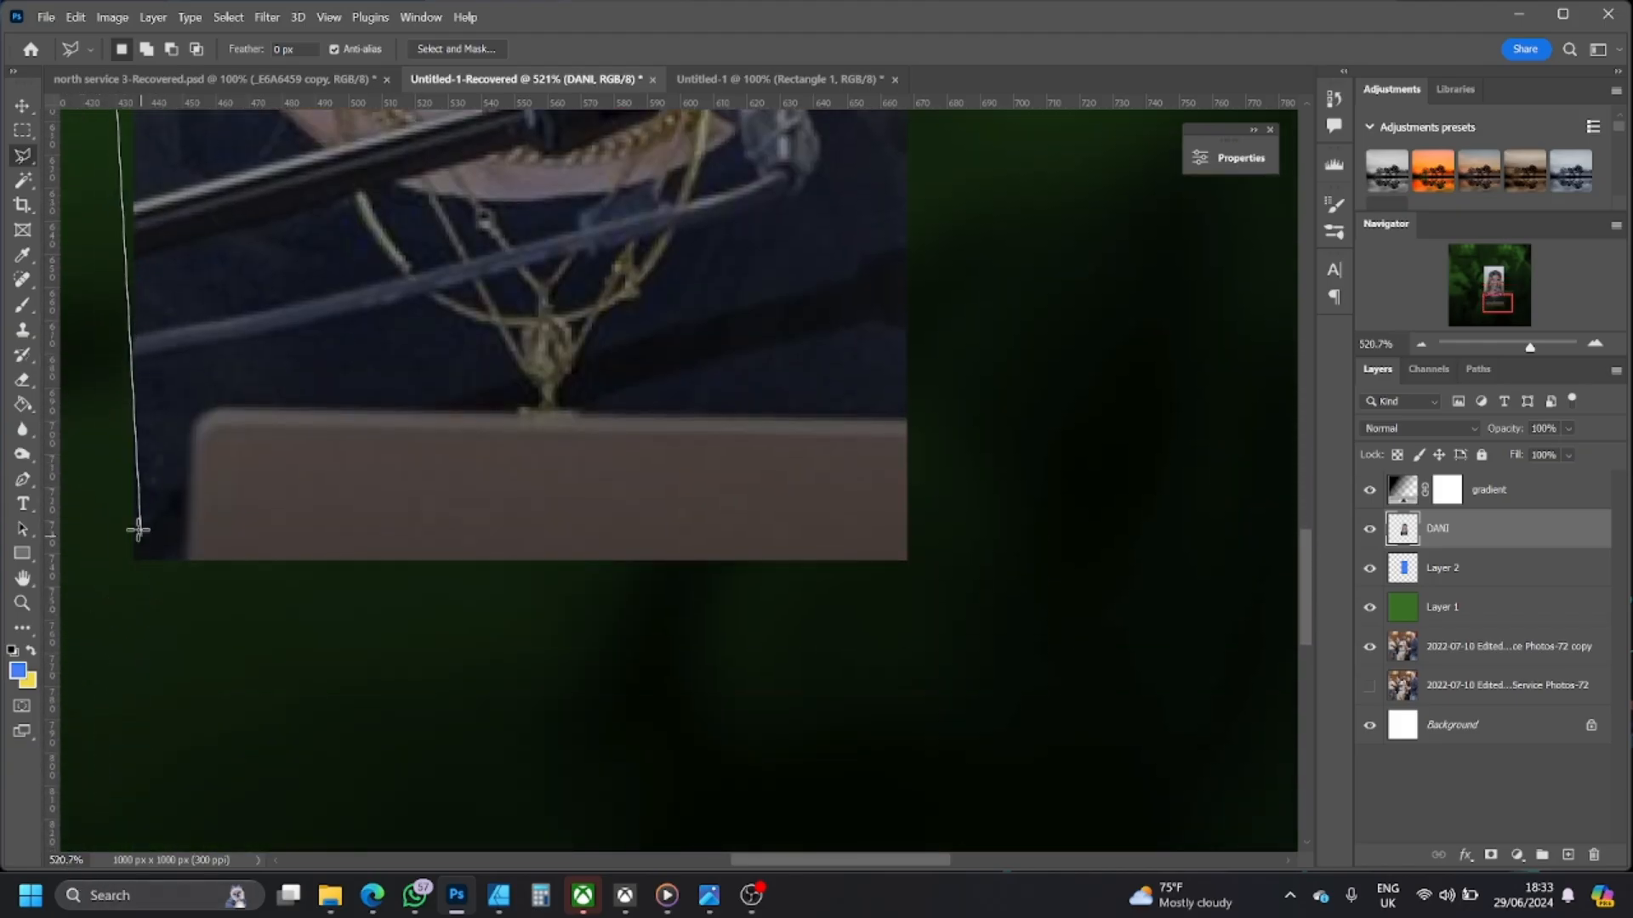
click(114, 600)
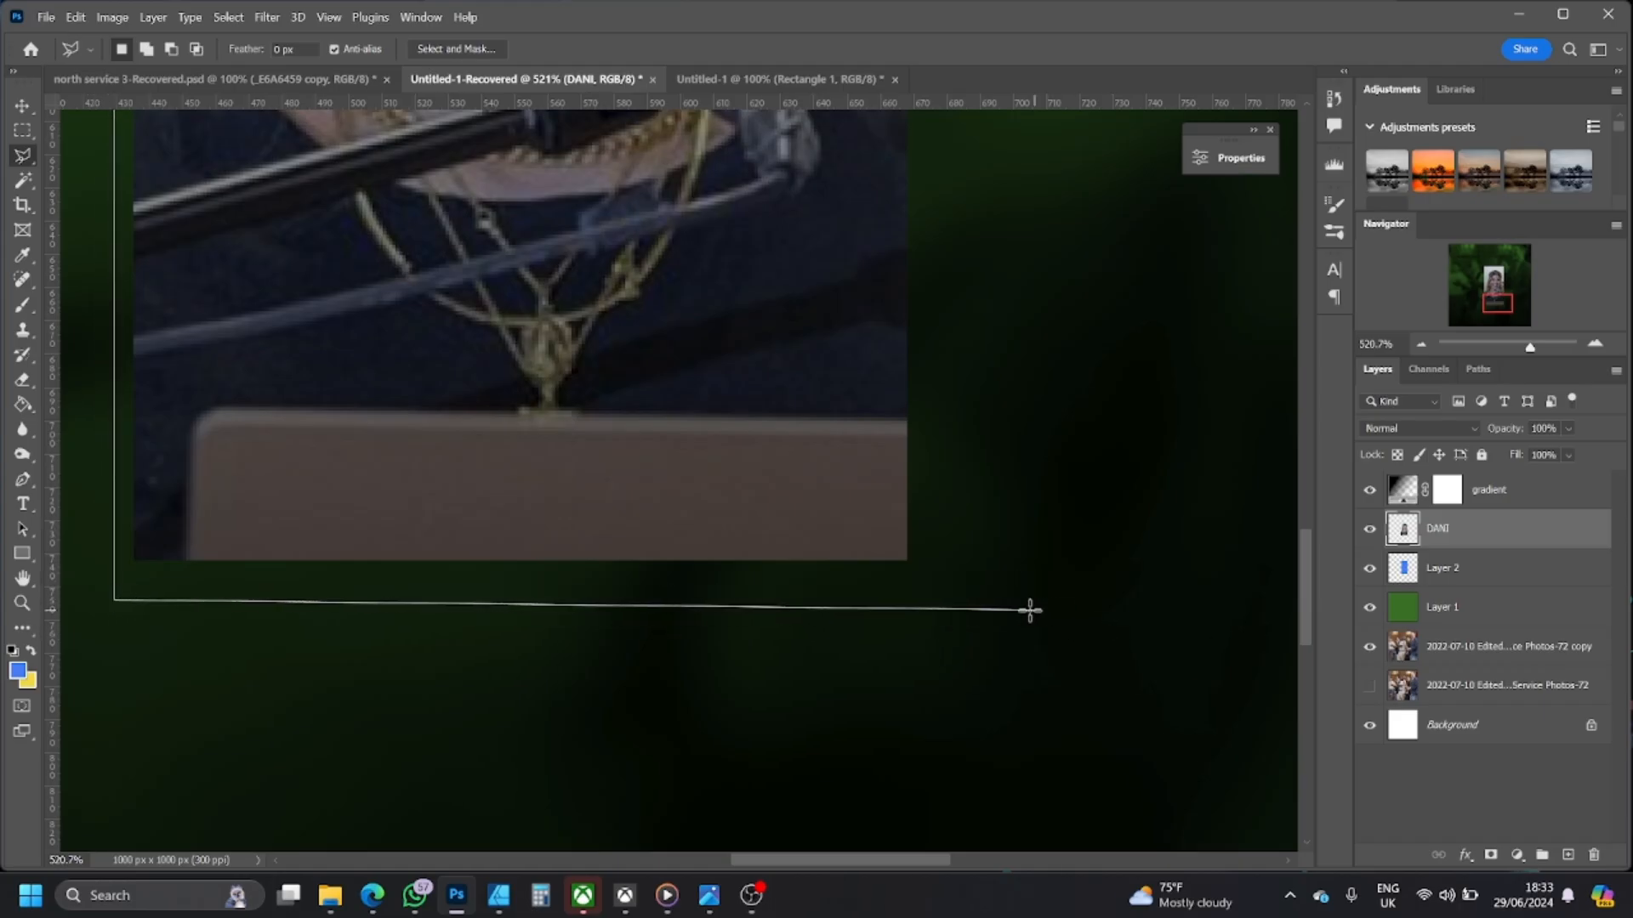
click(959, 596)
scroll(1002, 127, up, 4)
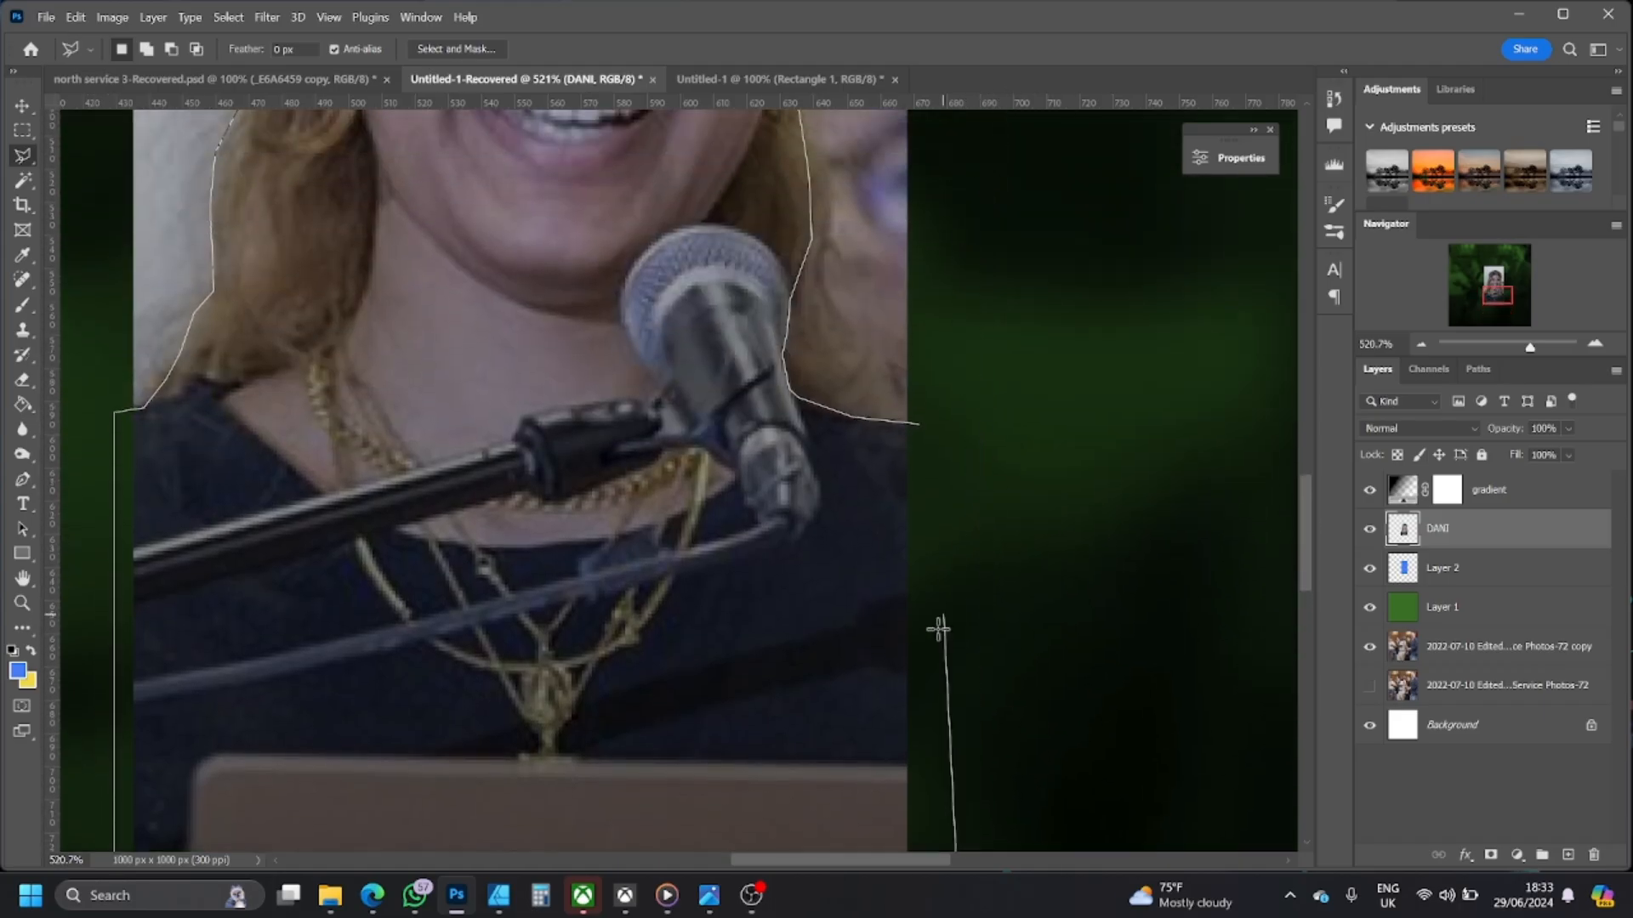
click(920, 422)
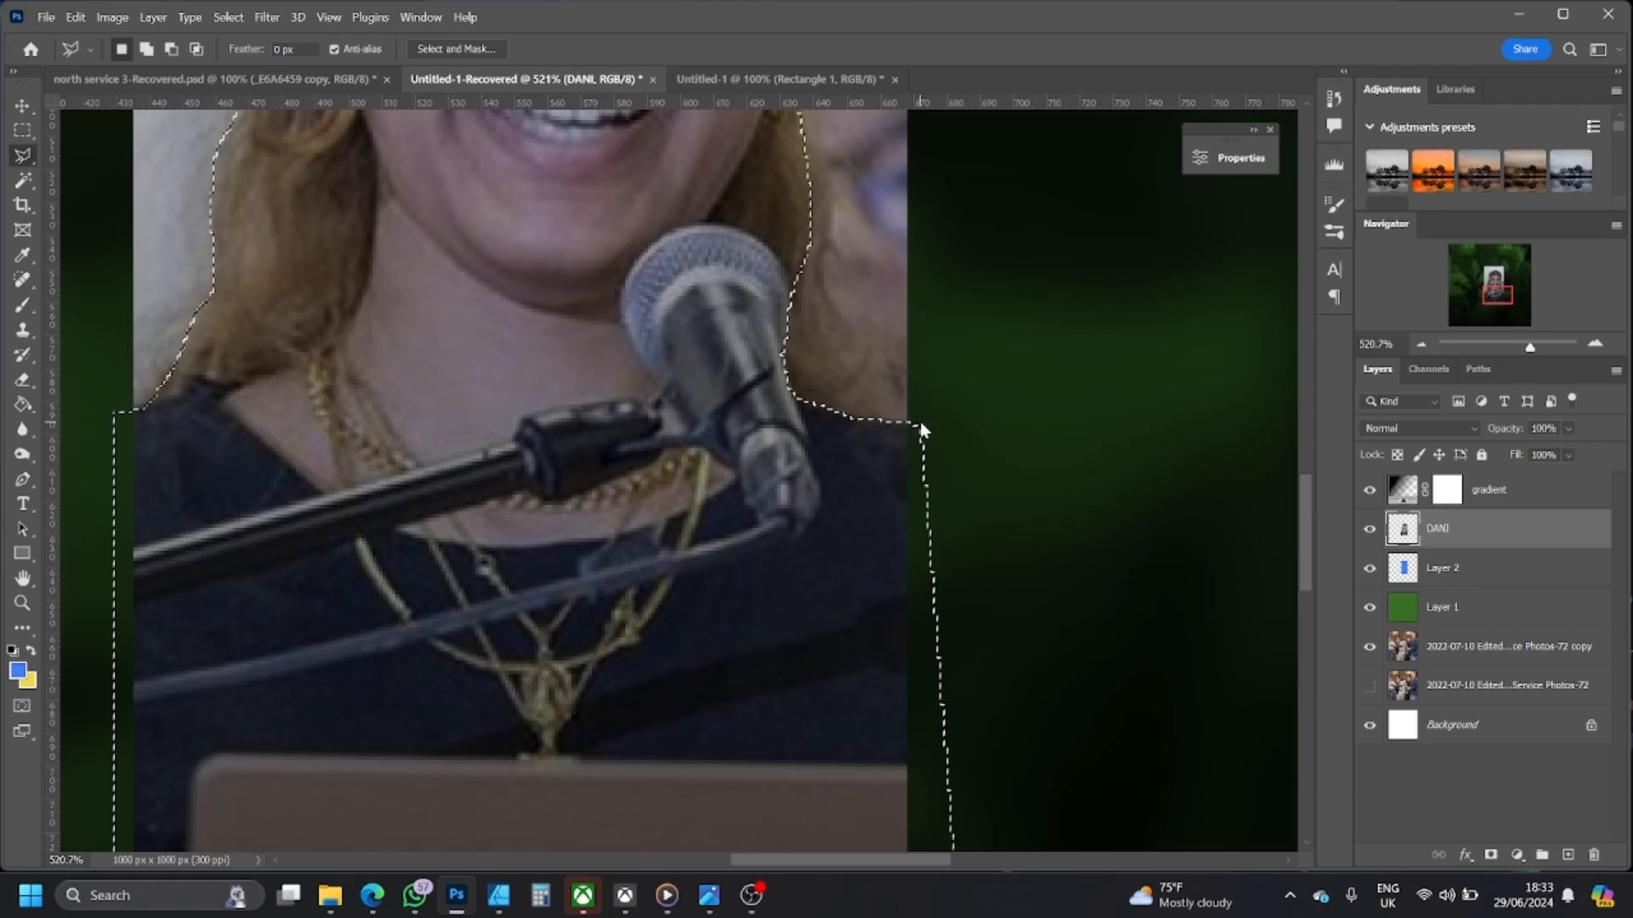
scroll(875, 445, up, 2)
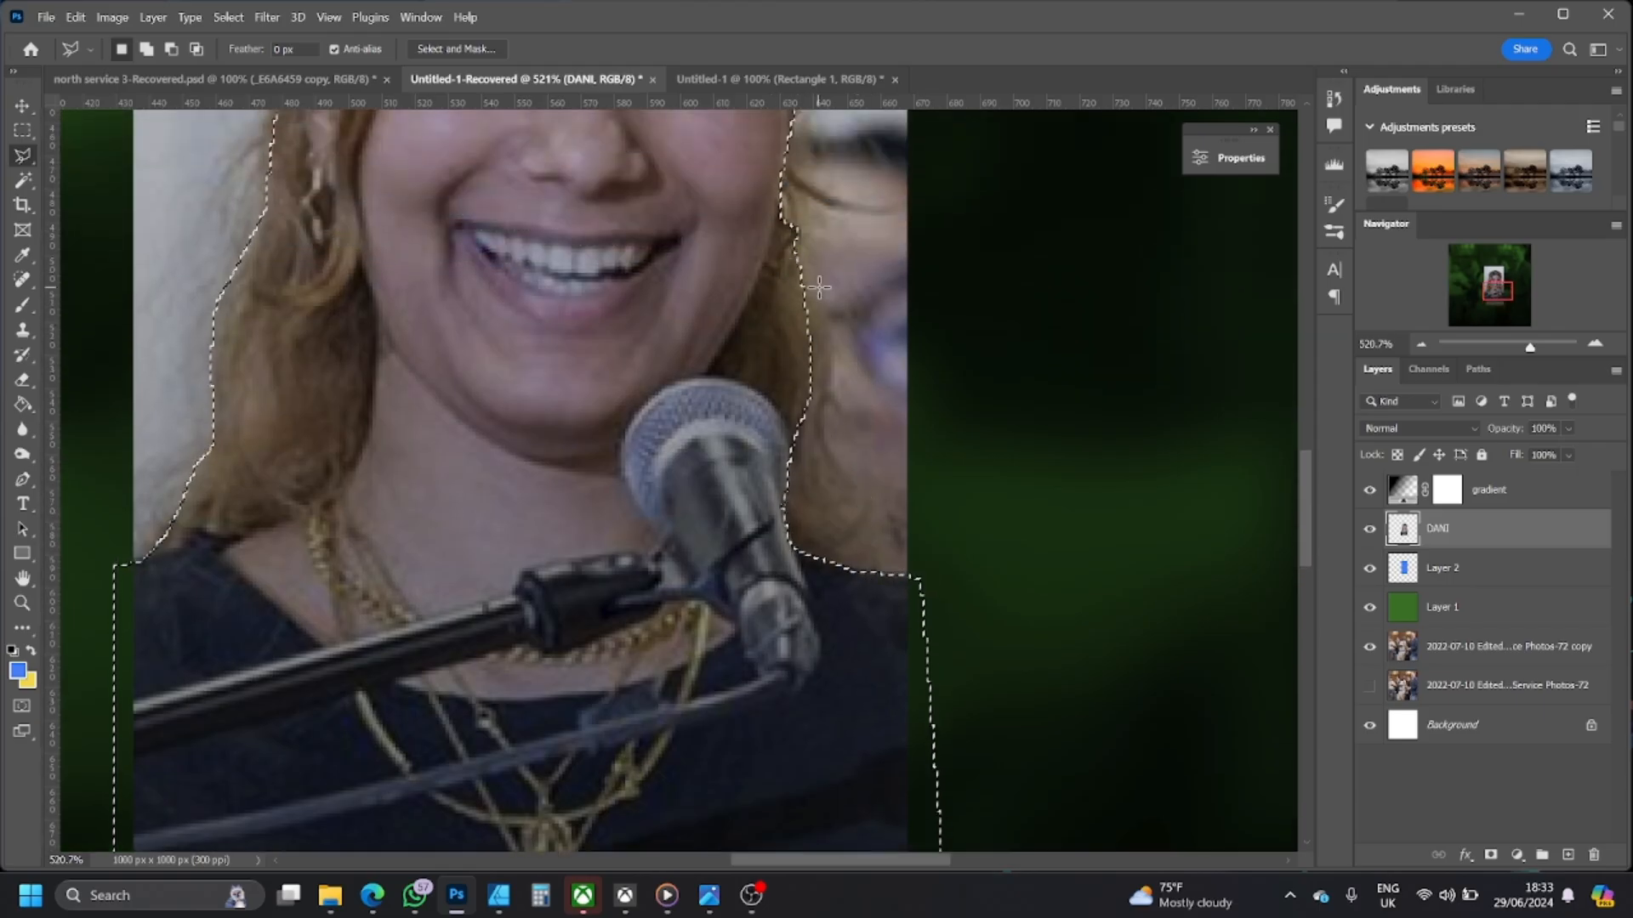
- Cut the lassoed portrait out of its photo onto a separate layer with Layer Via Cut
scroll(797, 357, up, 4)
drag(1530, 346, 1521, 351)
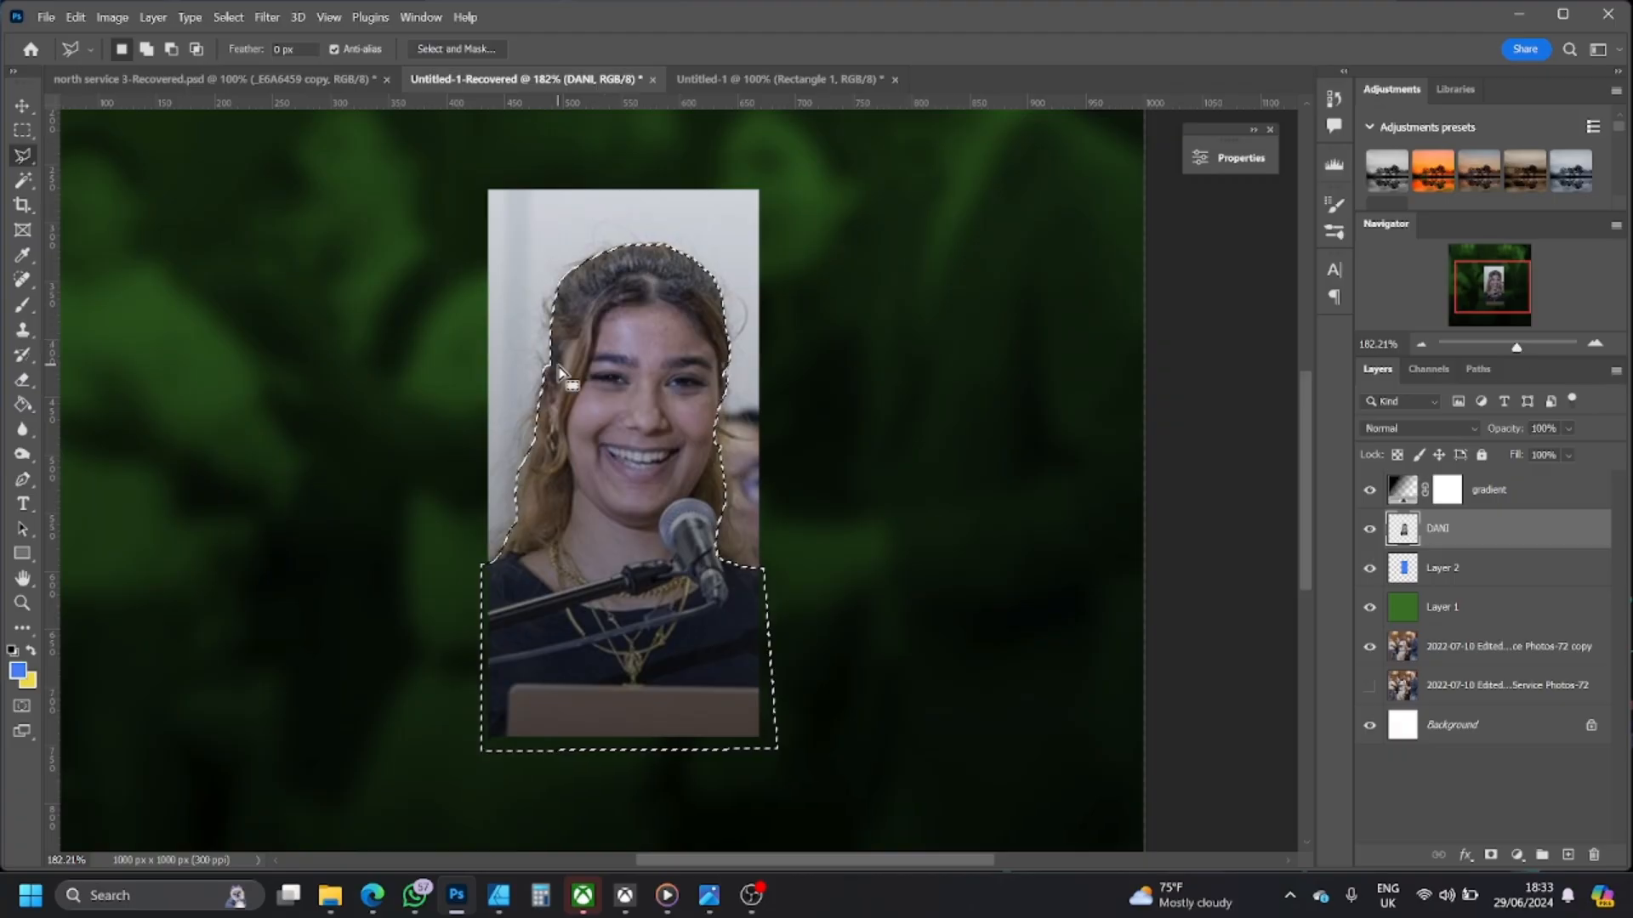
right_click(662, 318)
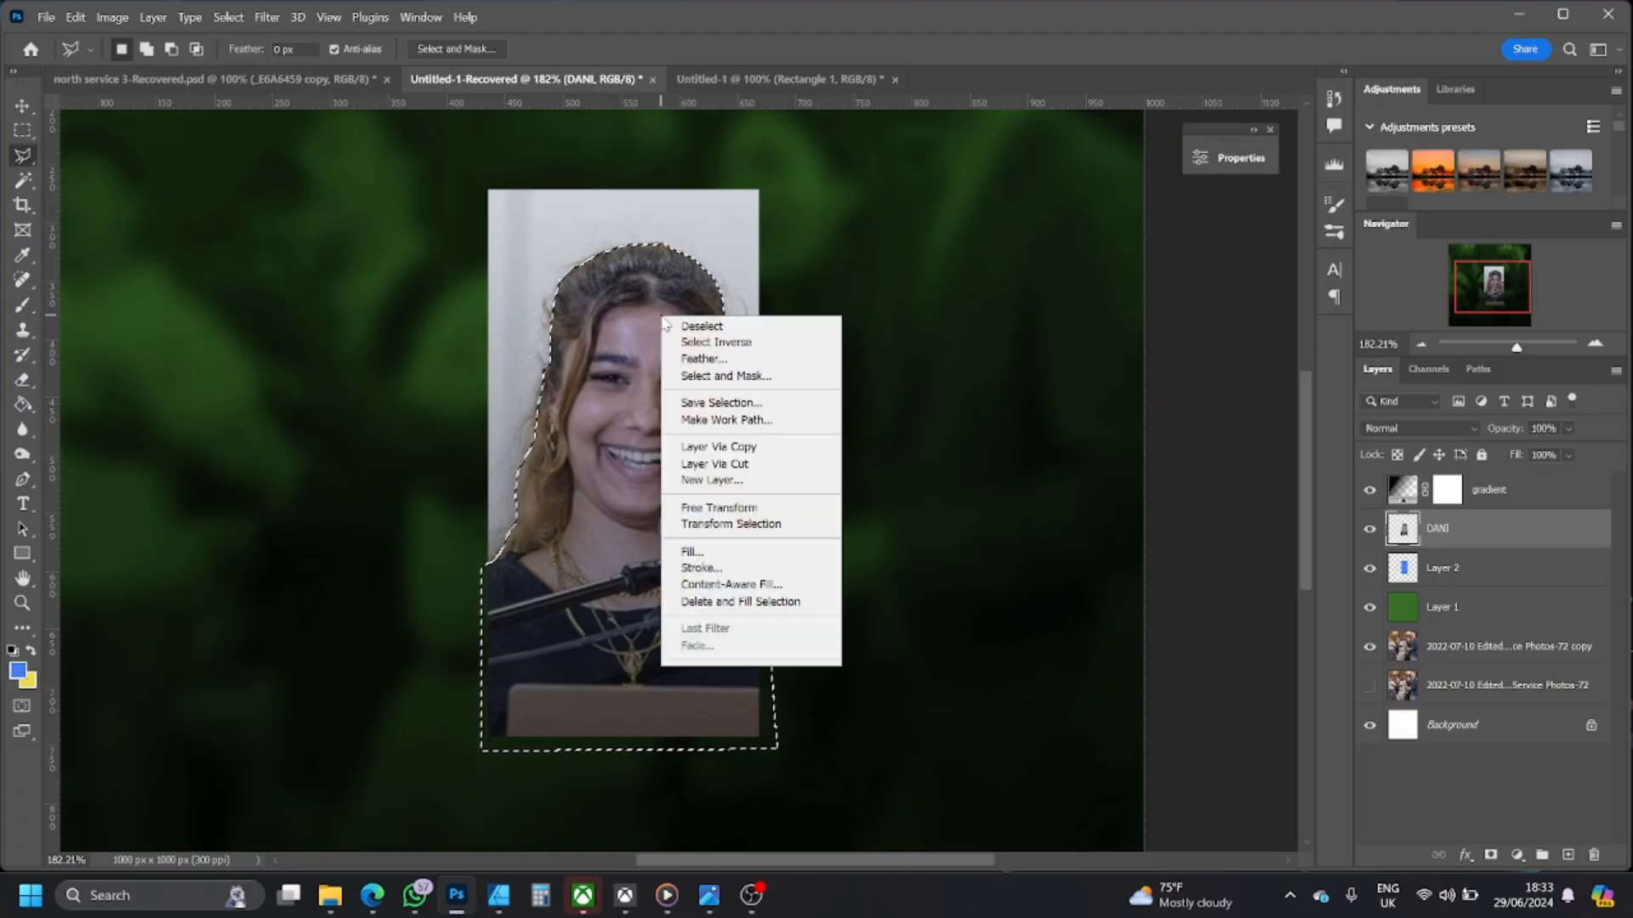
click(772, 466)
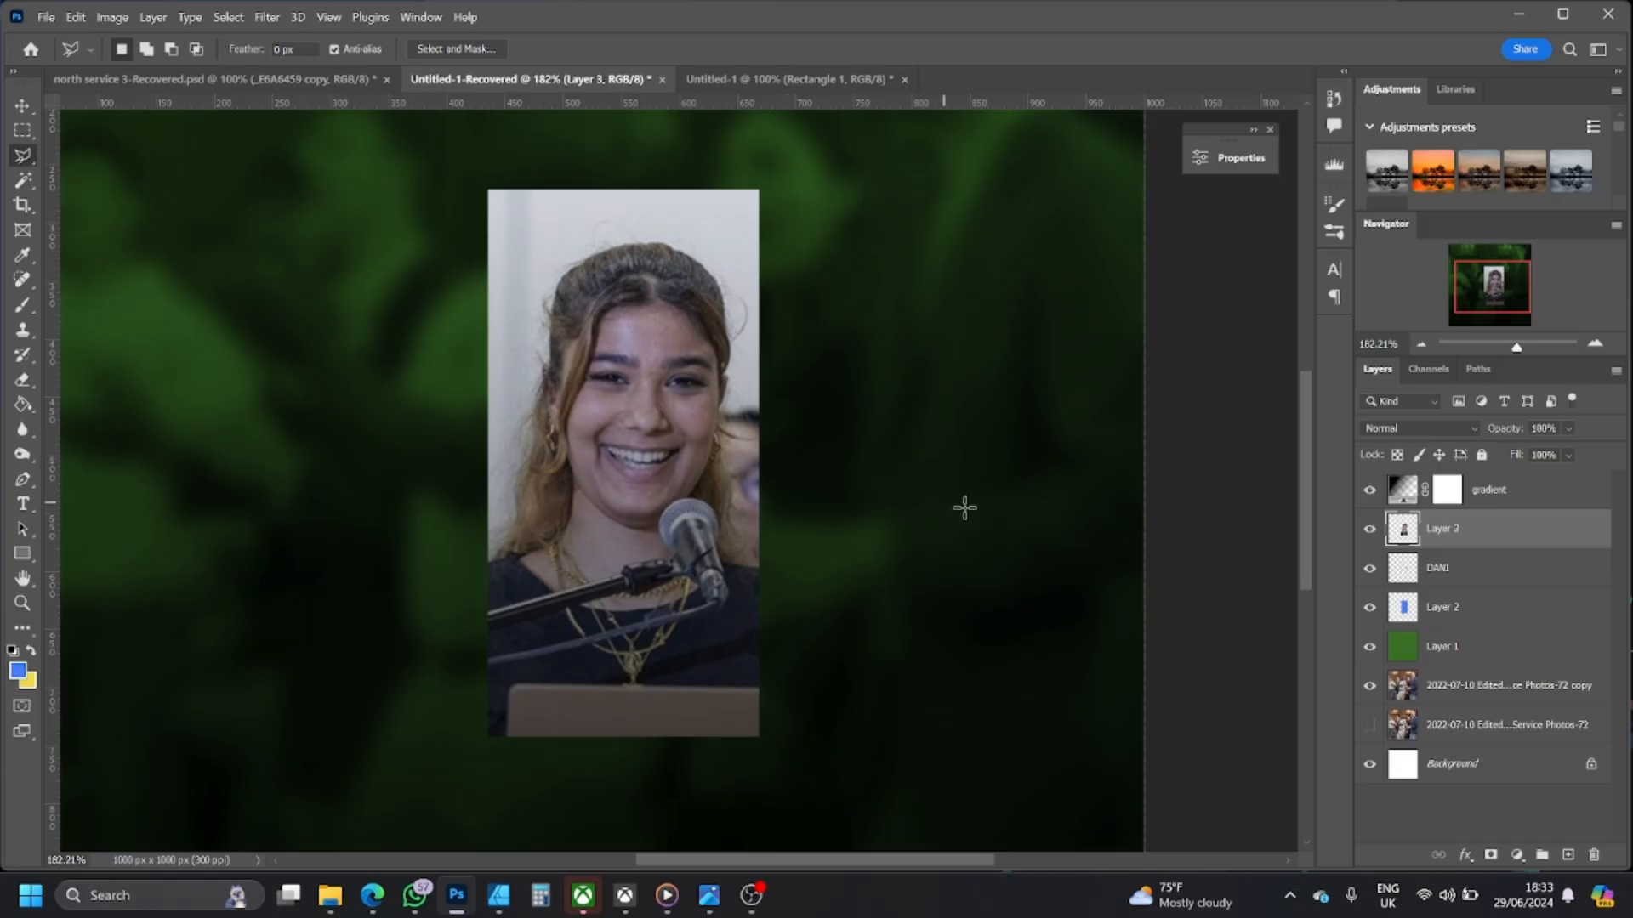
- Toggle the visibility of the leftover photo background layer to check it, and delete that layer
click(1369, 569)
click(1369, 570)
click(1370, 569)
click(1370, 570)
click(1370, 570)
drag(1574, 569, 1594, 855)
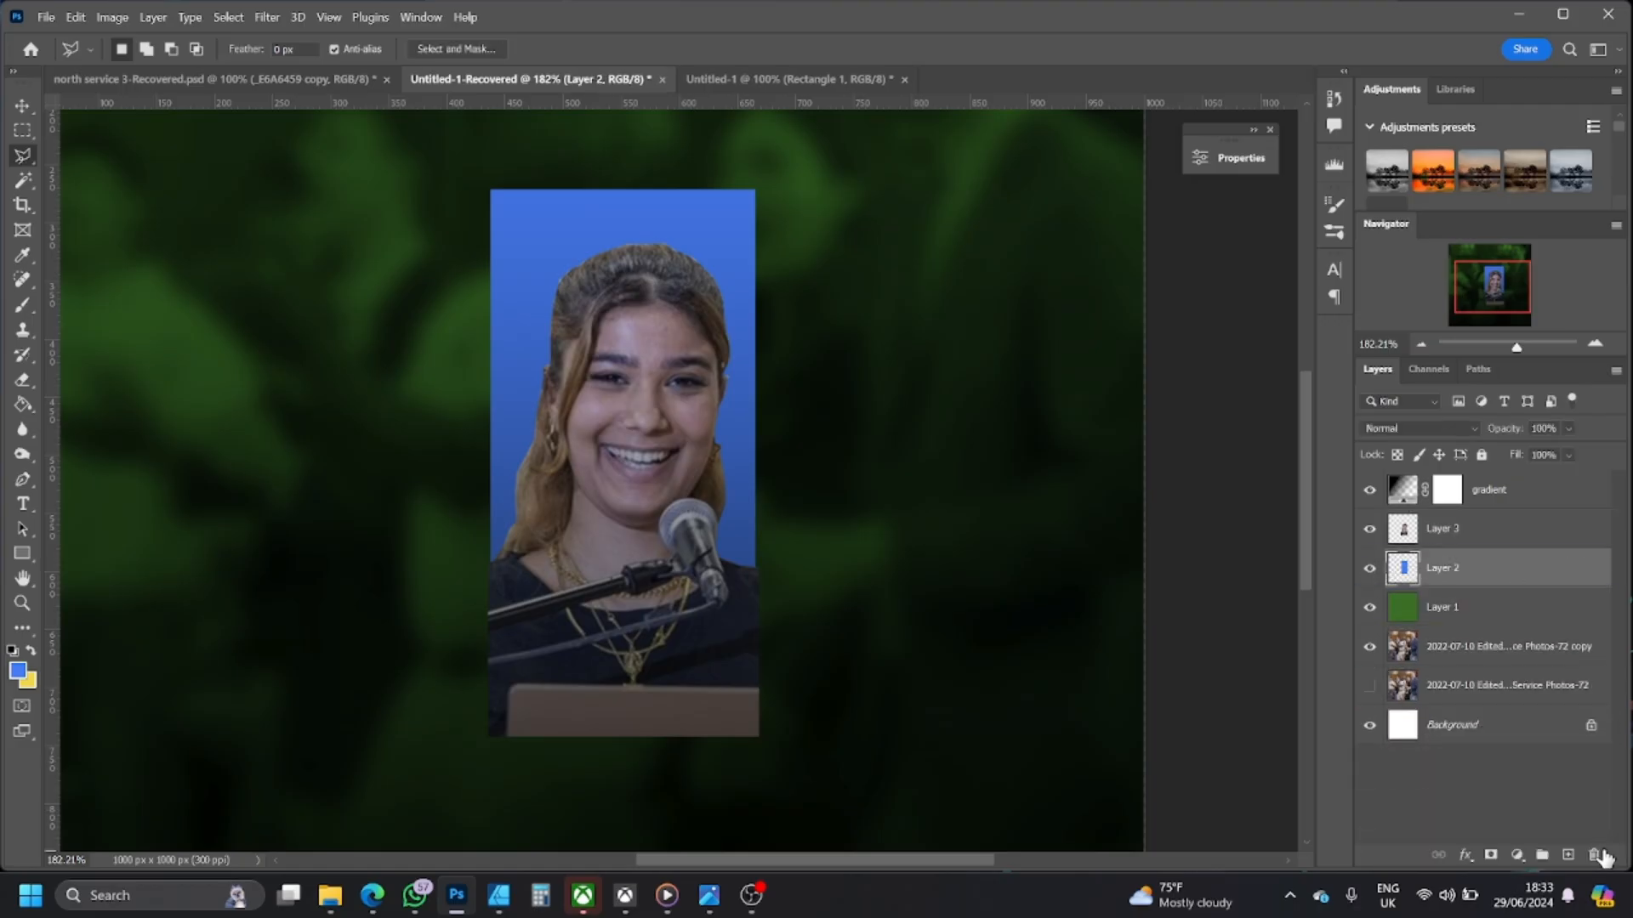
- Rename the cut-out portrait layer with the speaker's first name
click(1449, 531)
double_click(1448, 529)
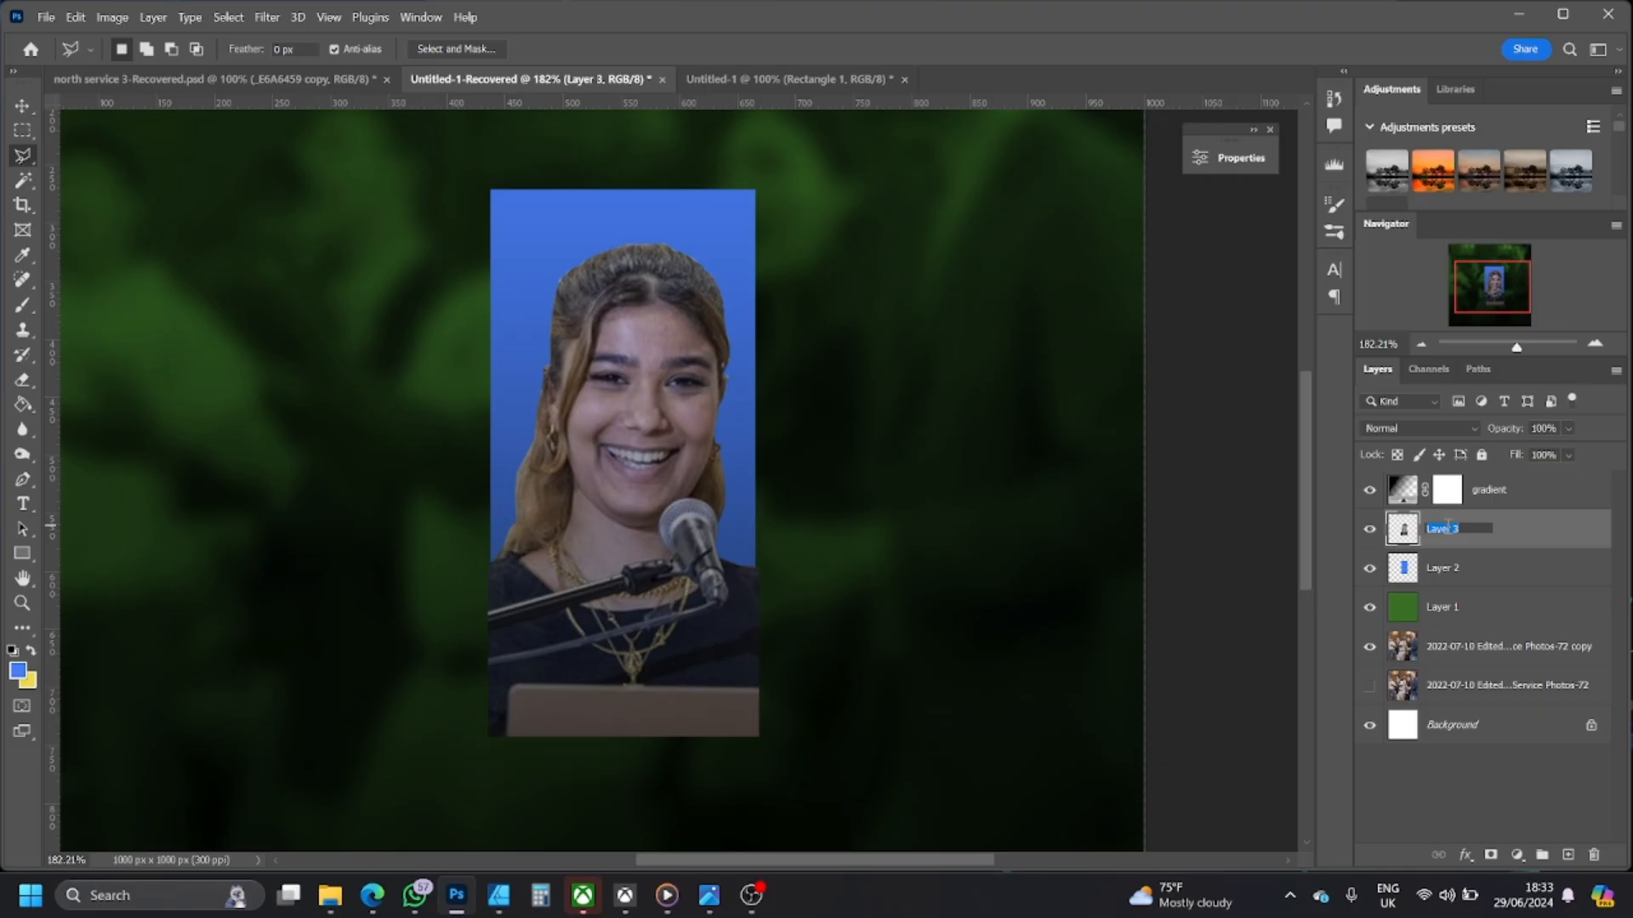
key(Return)
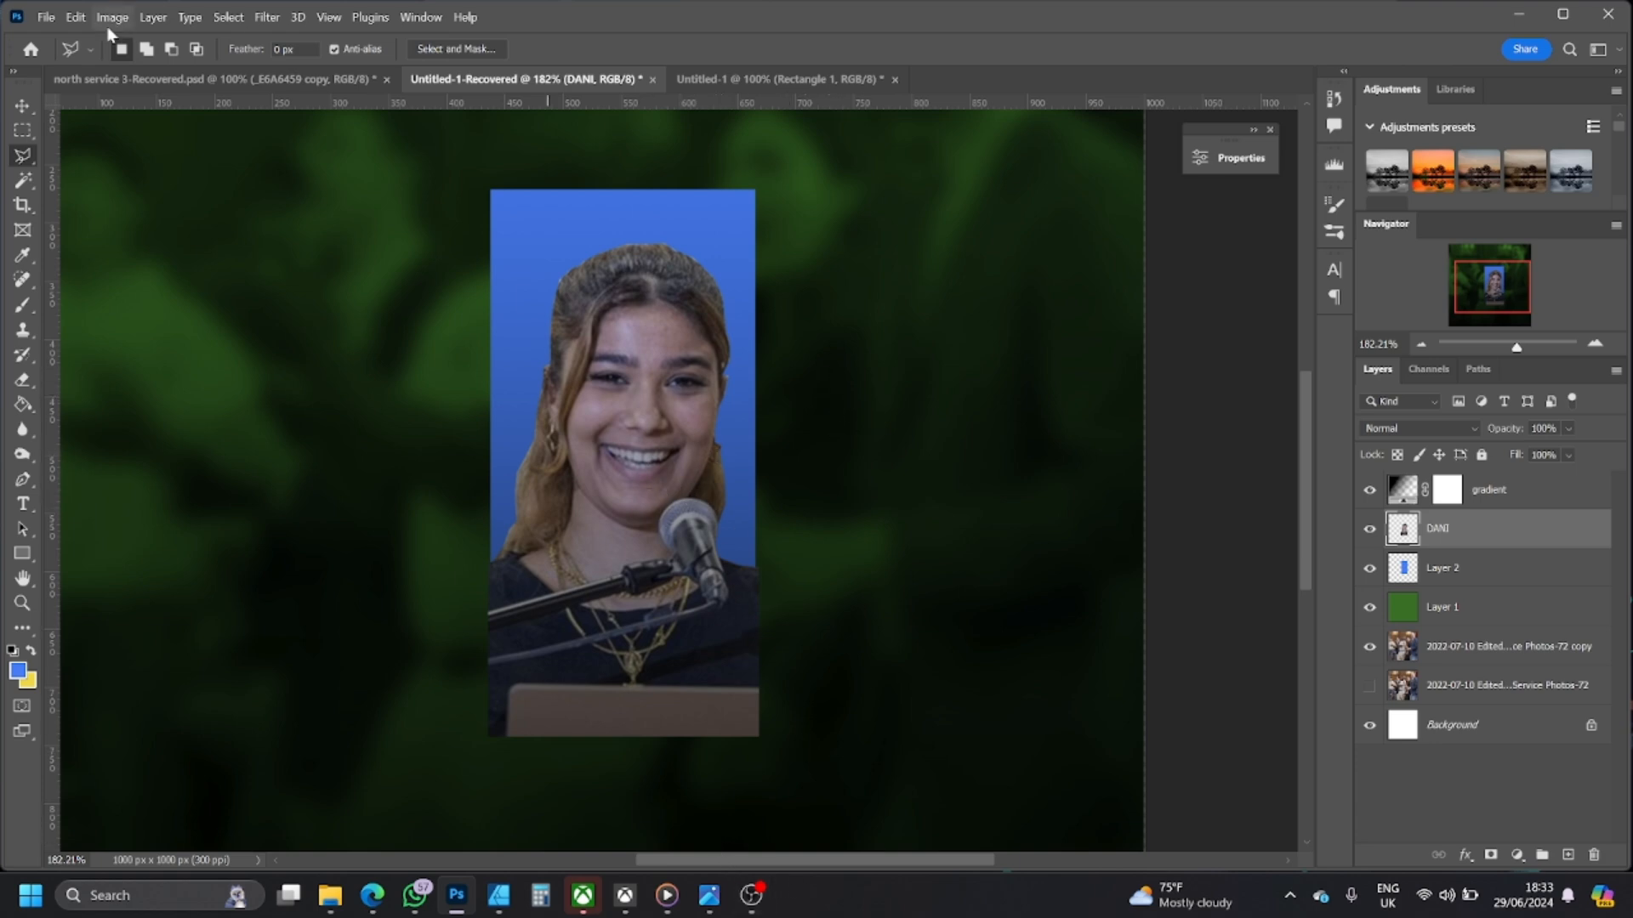
- Switch to the reference flyer north service 3C.jpg to examine how its portraits are treated, and return to Photoshop
click(750, 895)
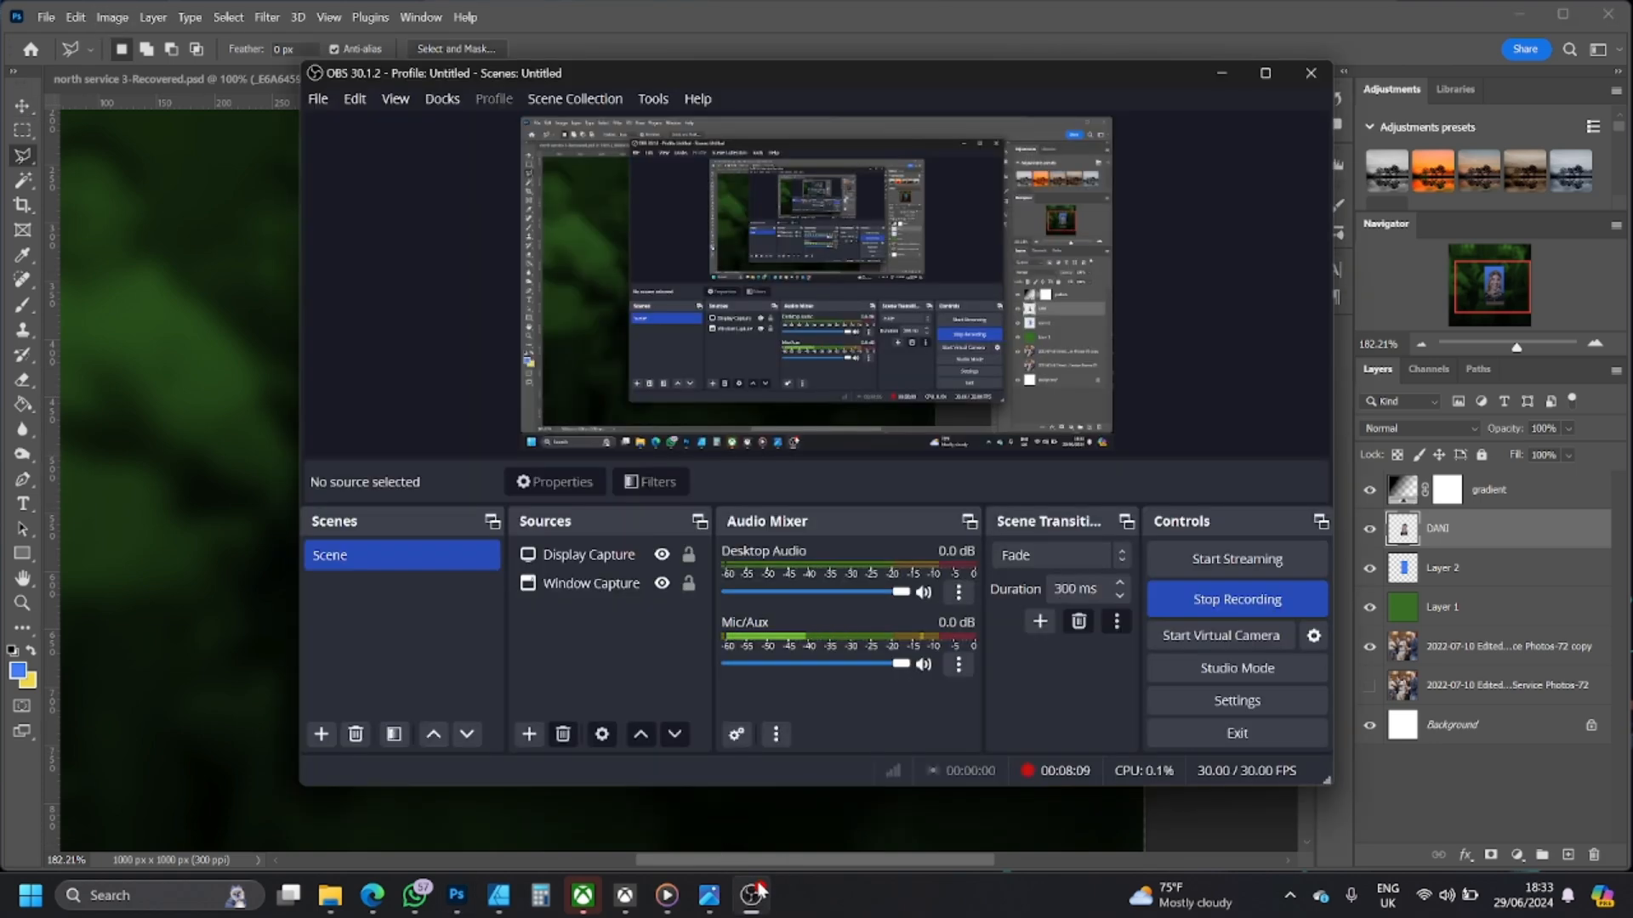
click(745, 897)
click(709, 895)
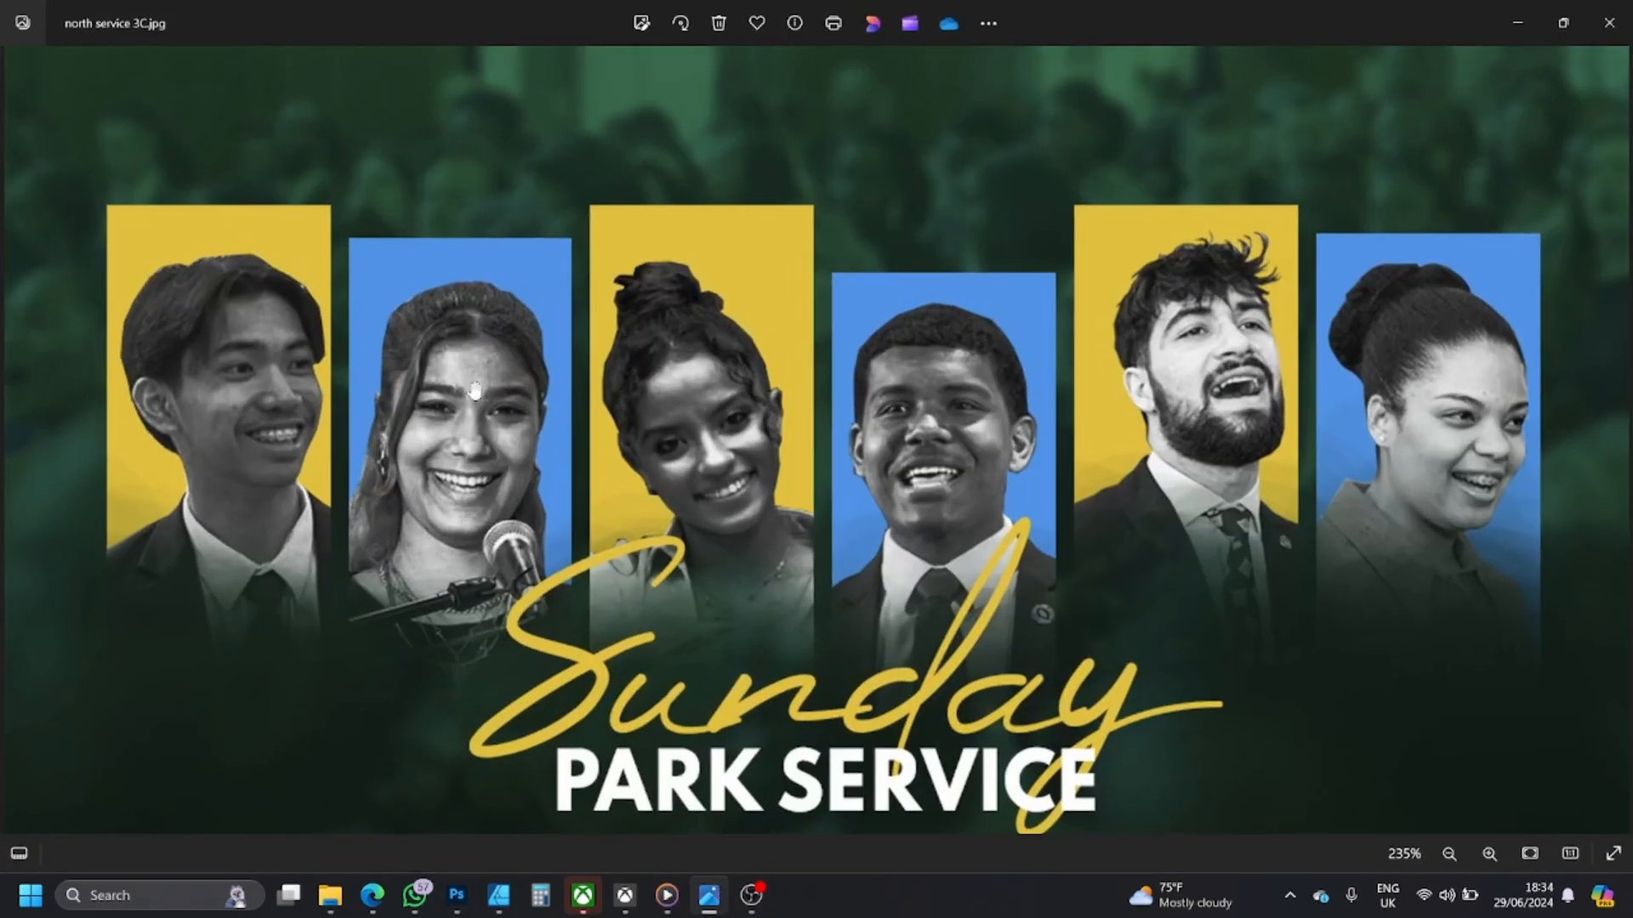
click(1512, 18)
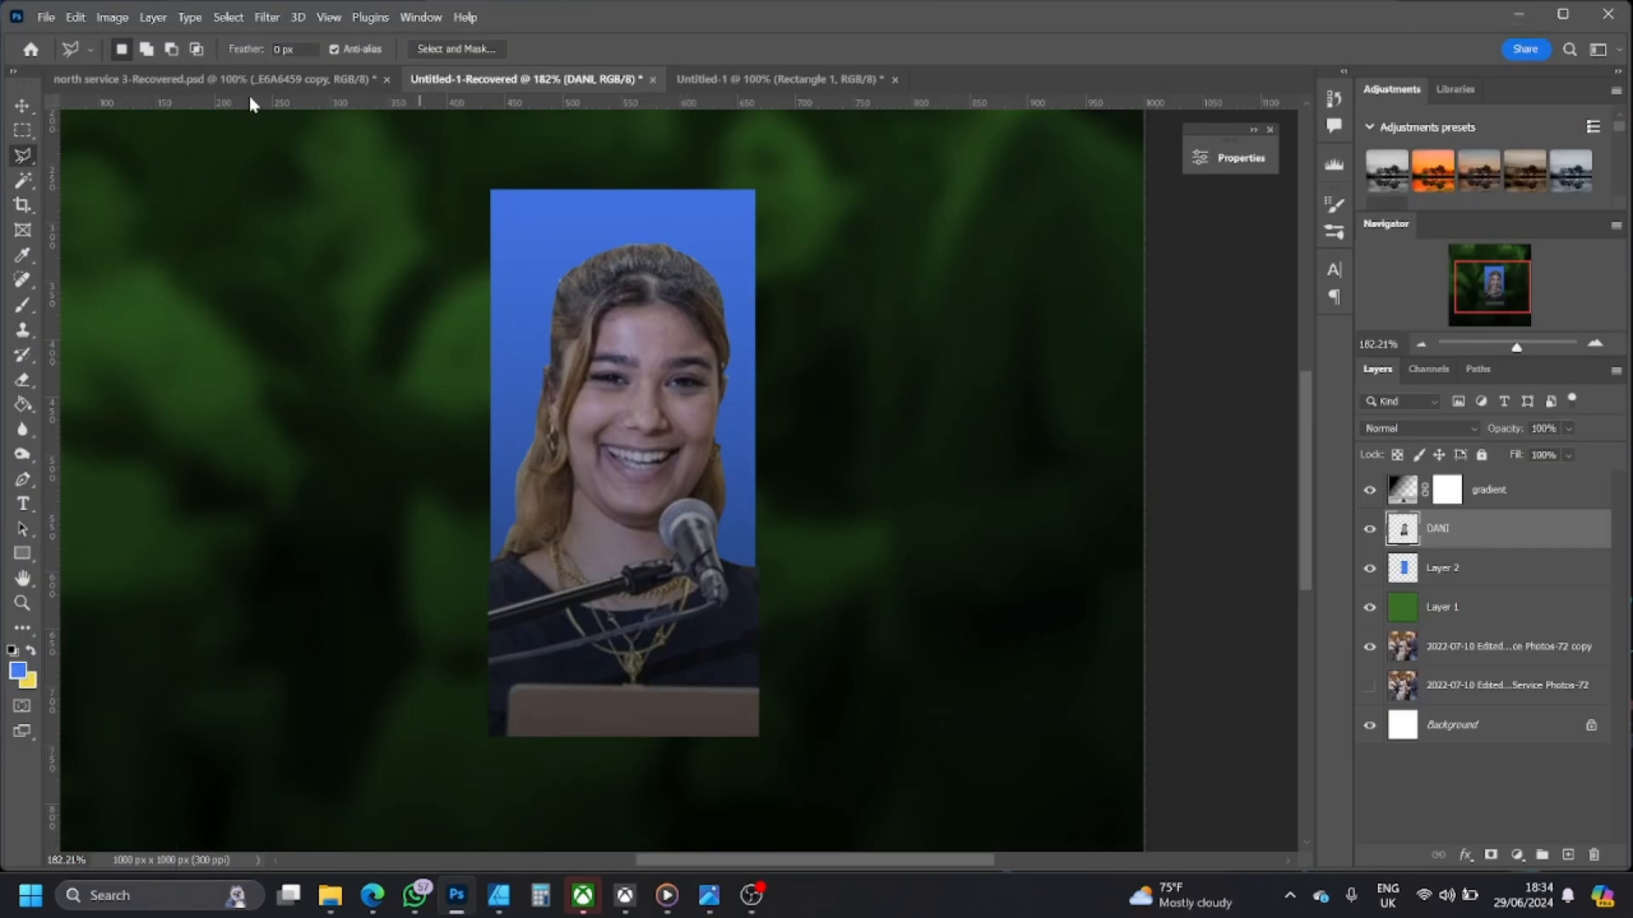
- Add a Black & White adjustment layer with default settings directly above the cut-out portrait layer
click(22, 105)
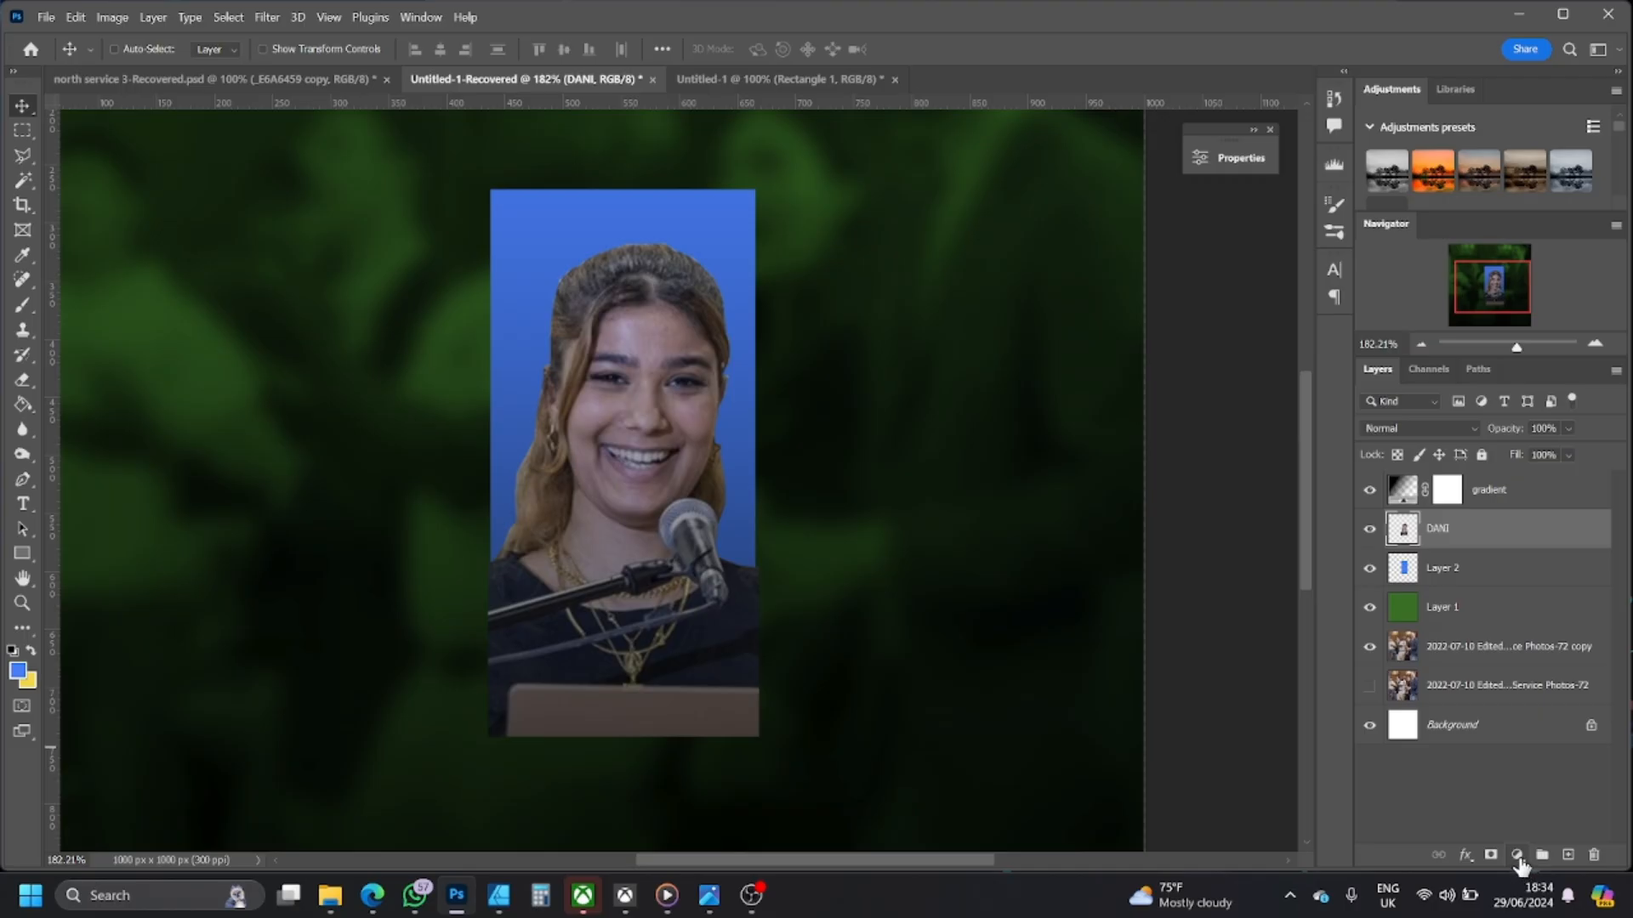
click(1517, 856)
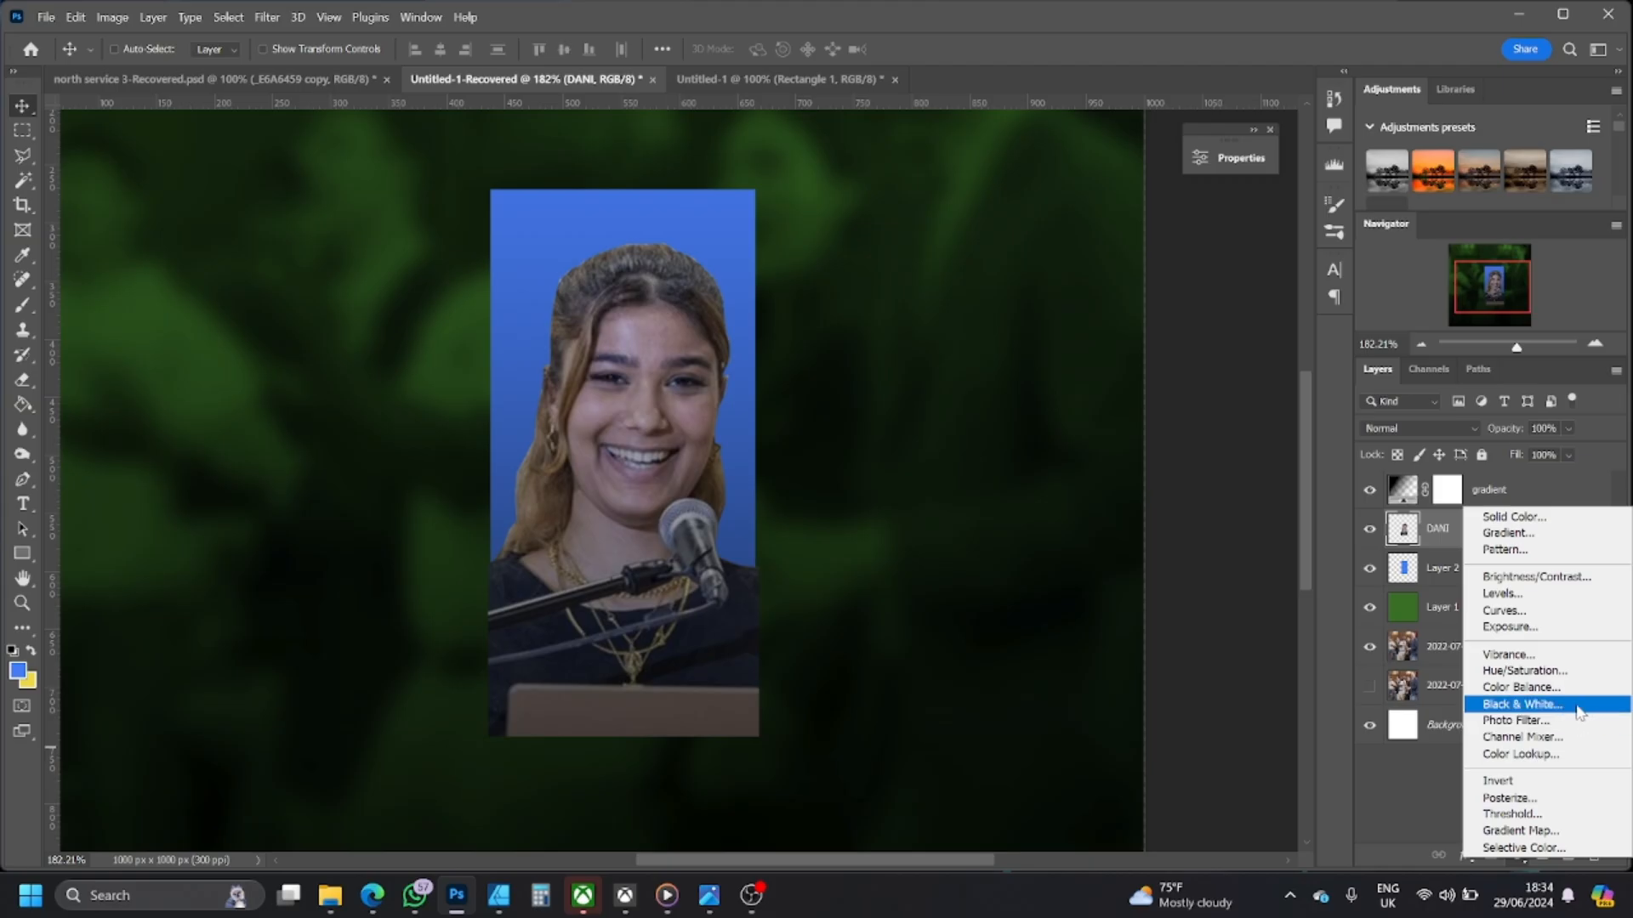
click(1522, 704)
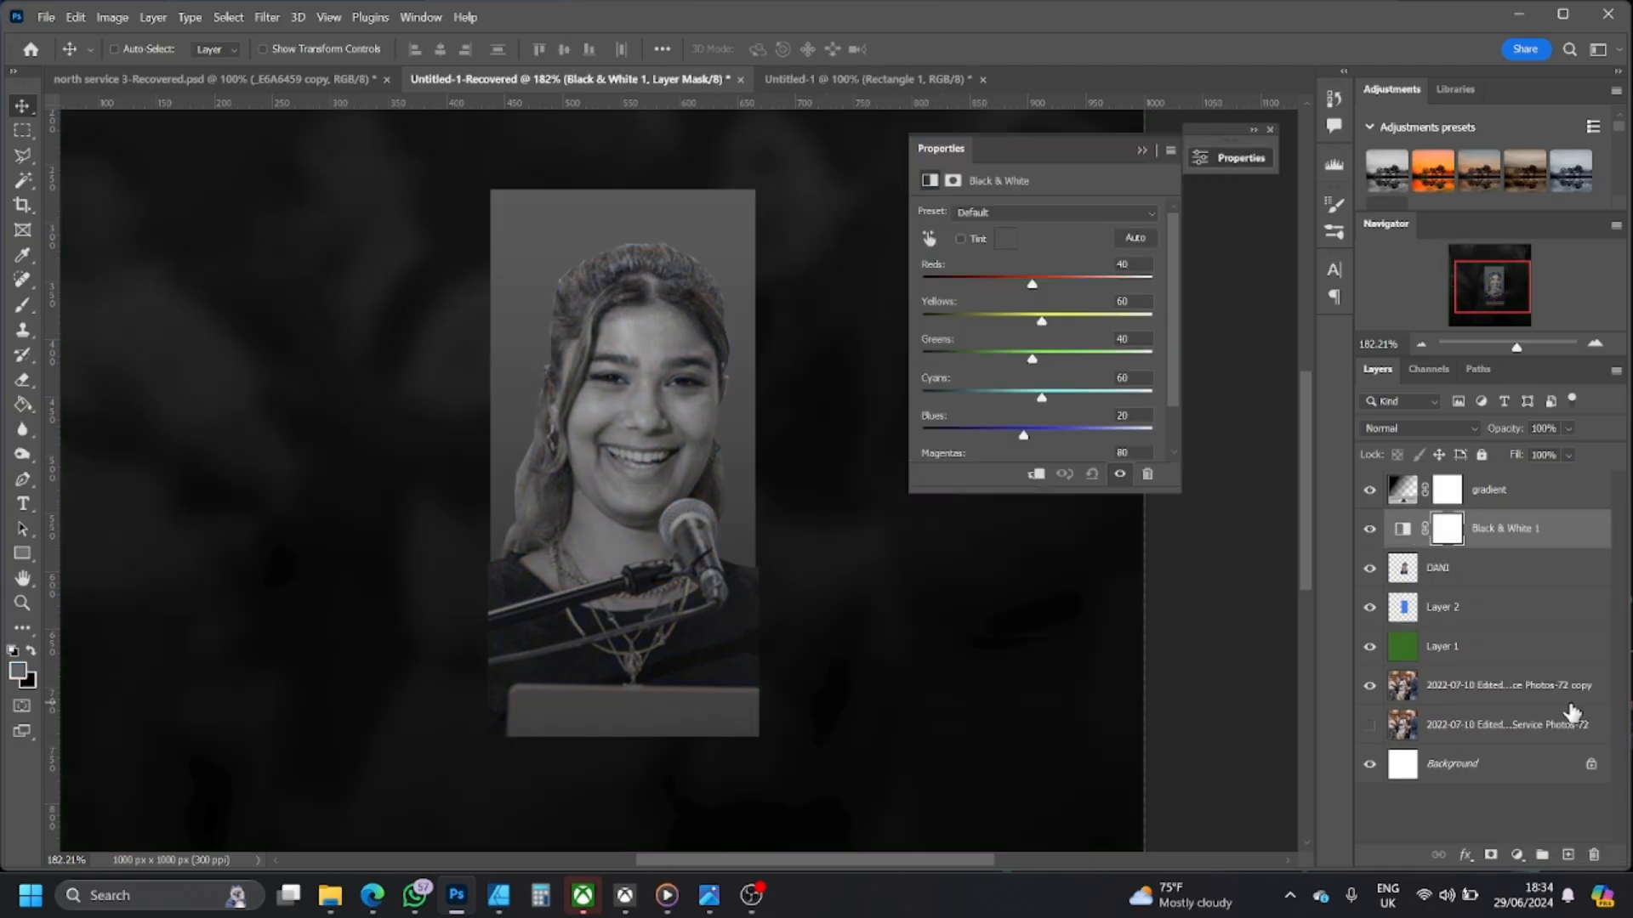
drag(1518, 347, 1508, 347)
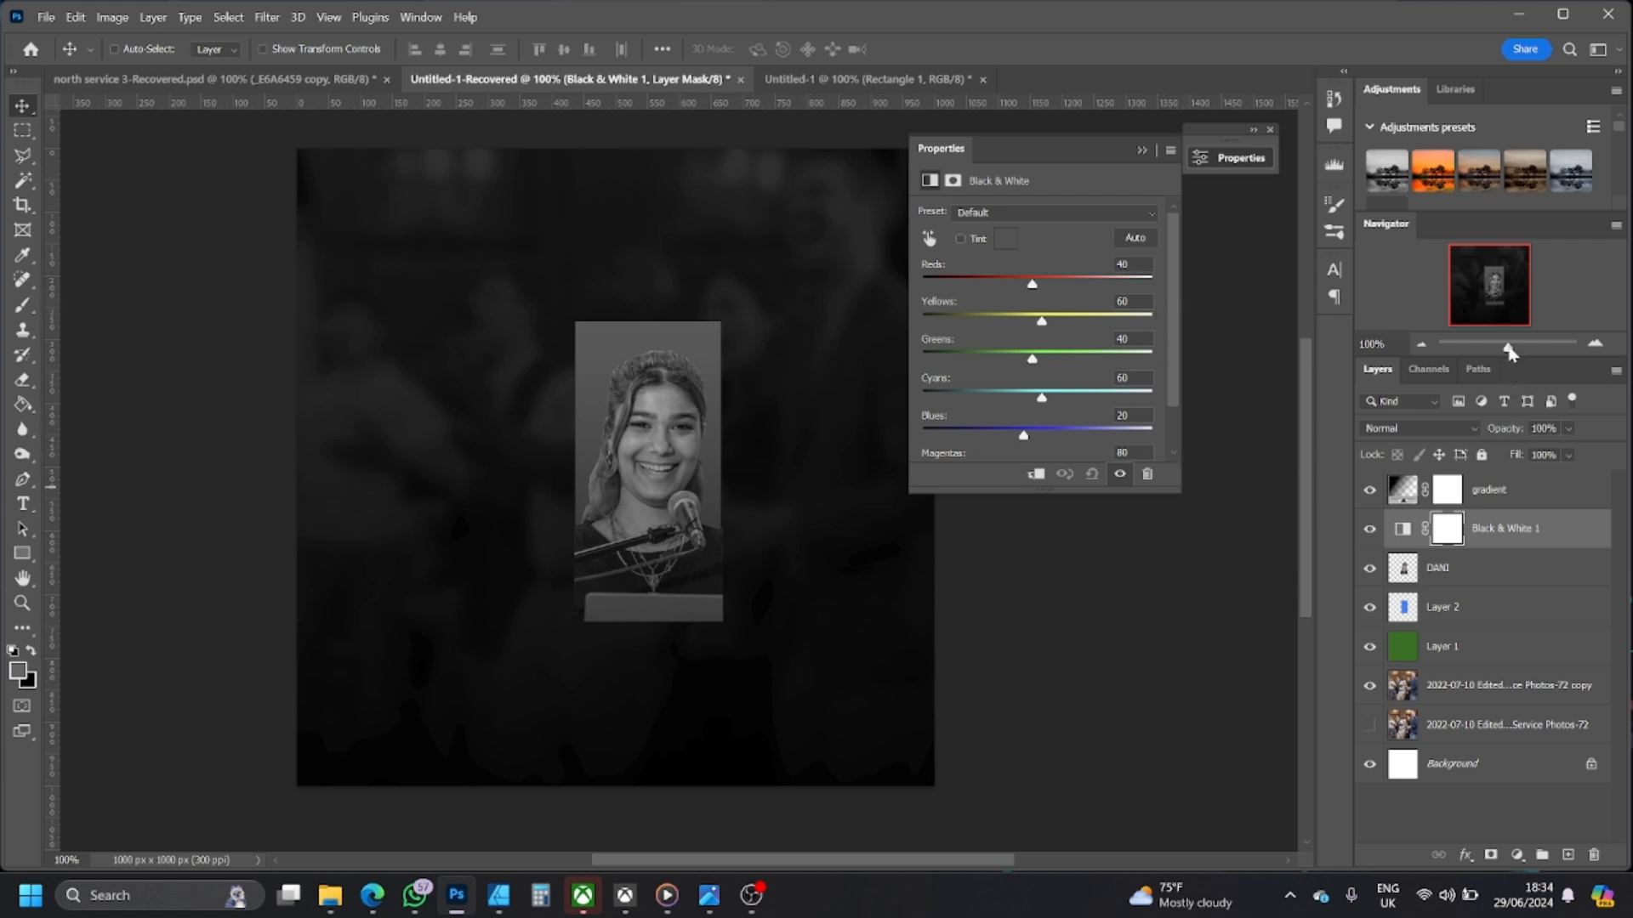
drag(1510, 351, 1516, 355)
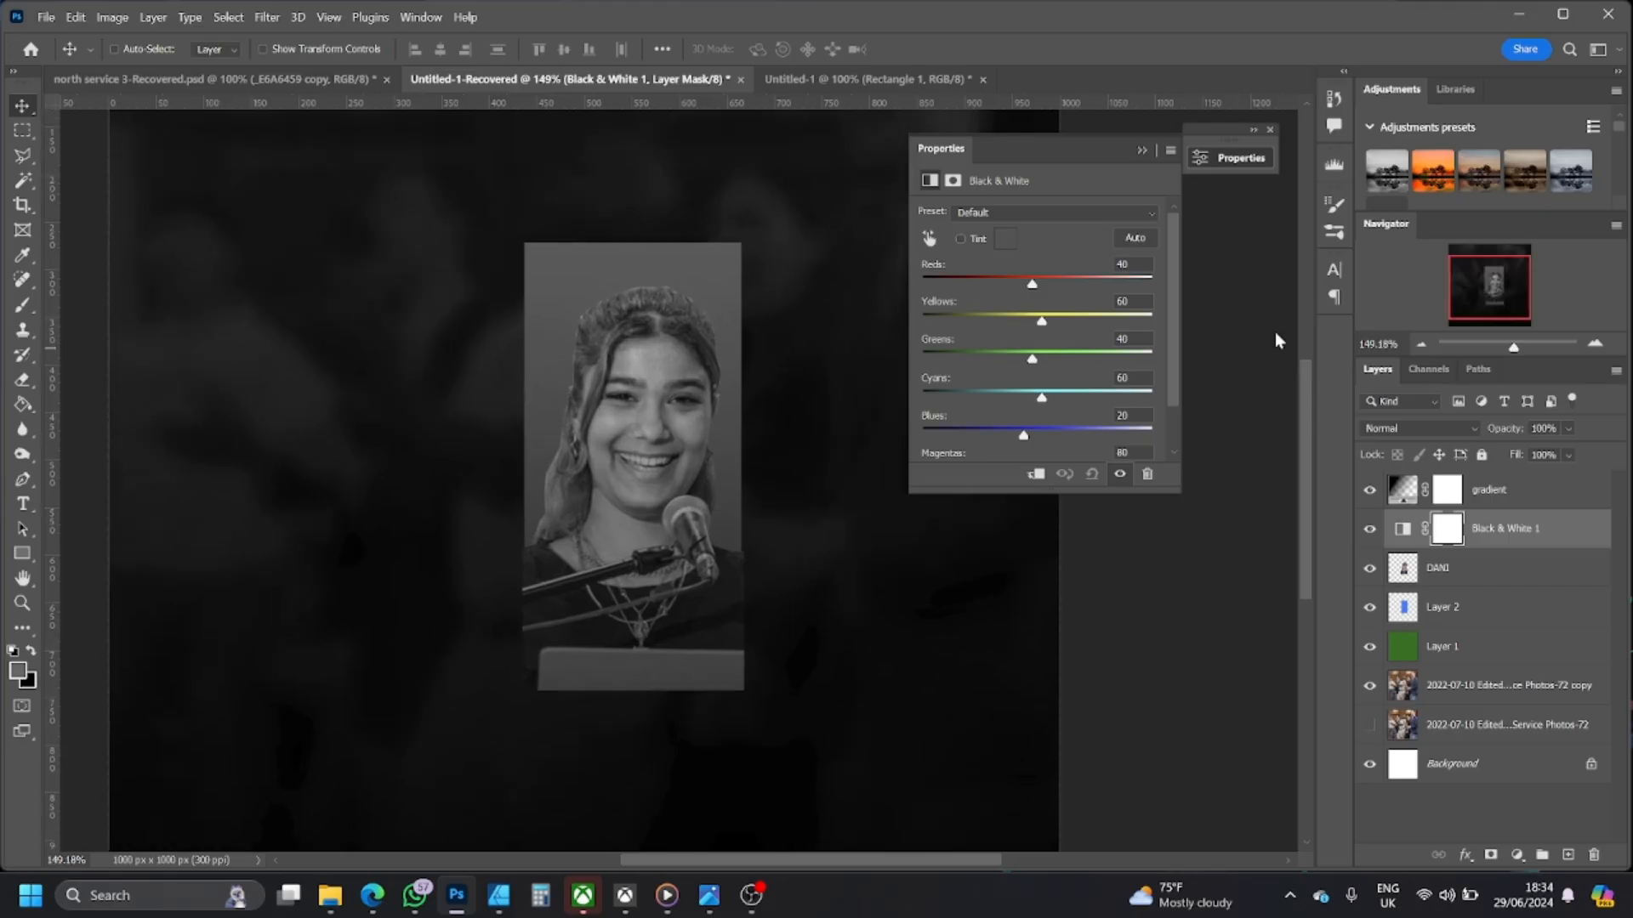
click(1142, 150)
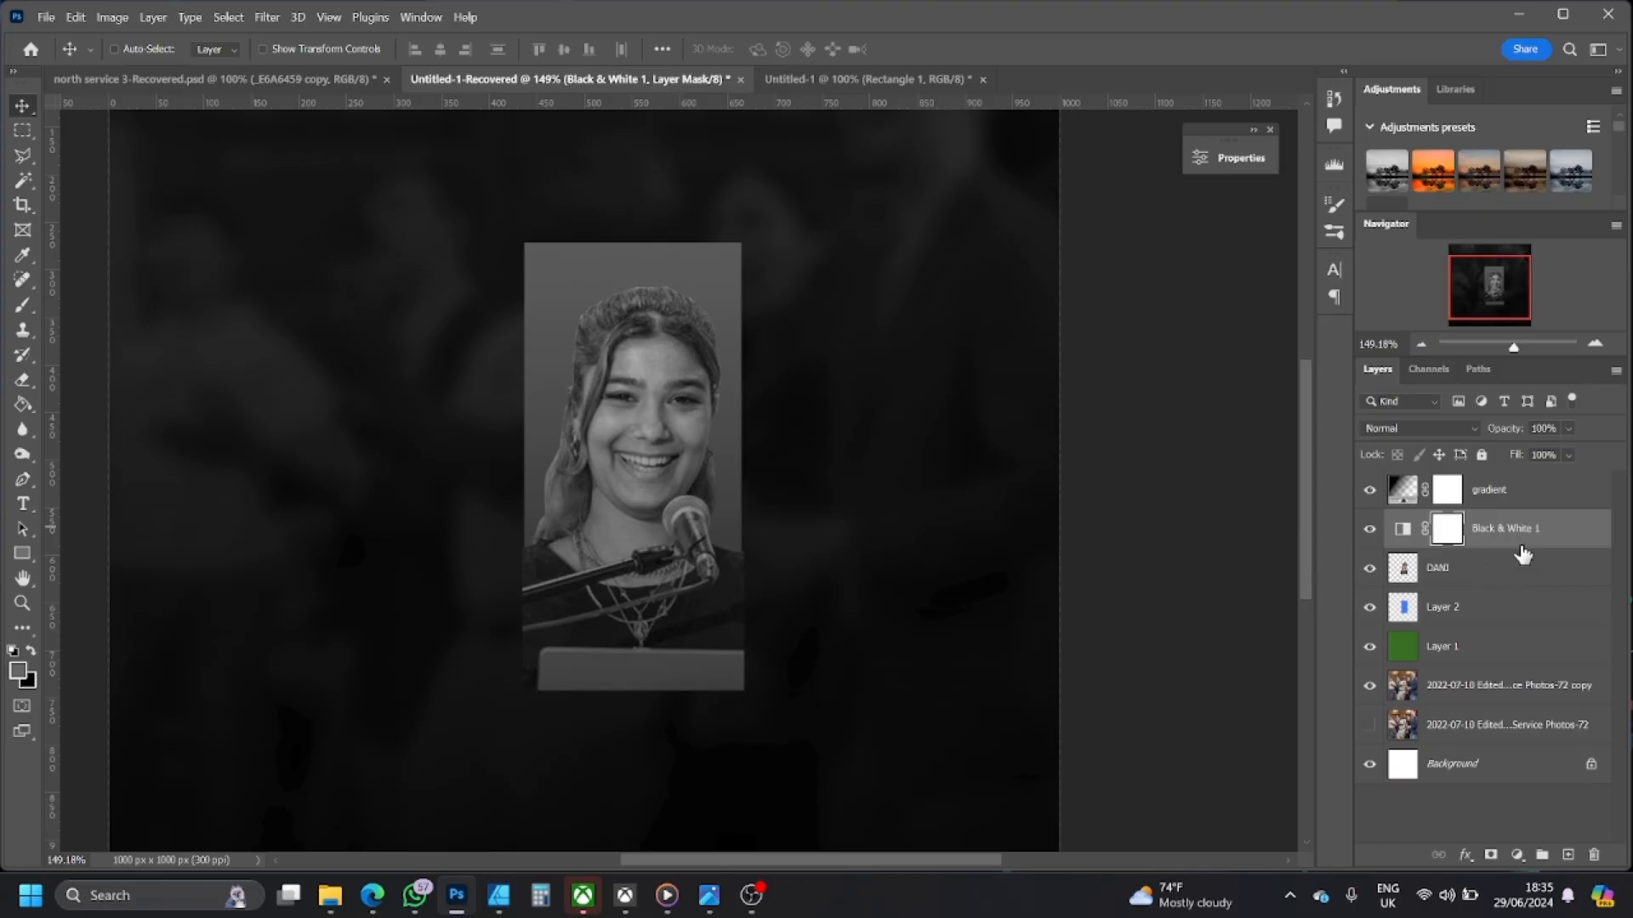
click(1552, 565)
click(1554, 531)
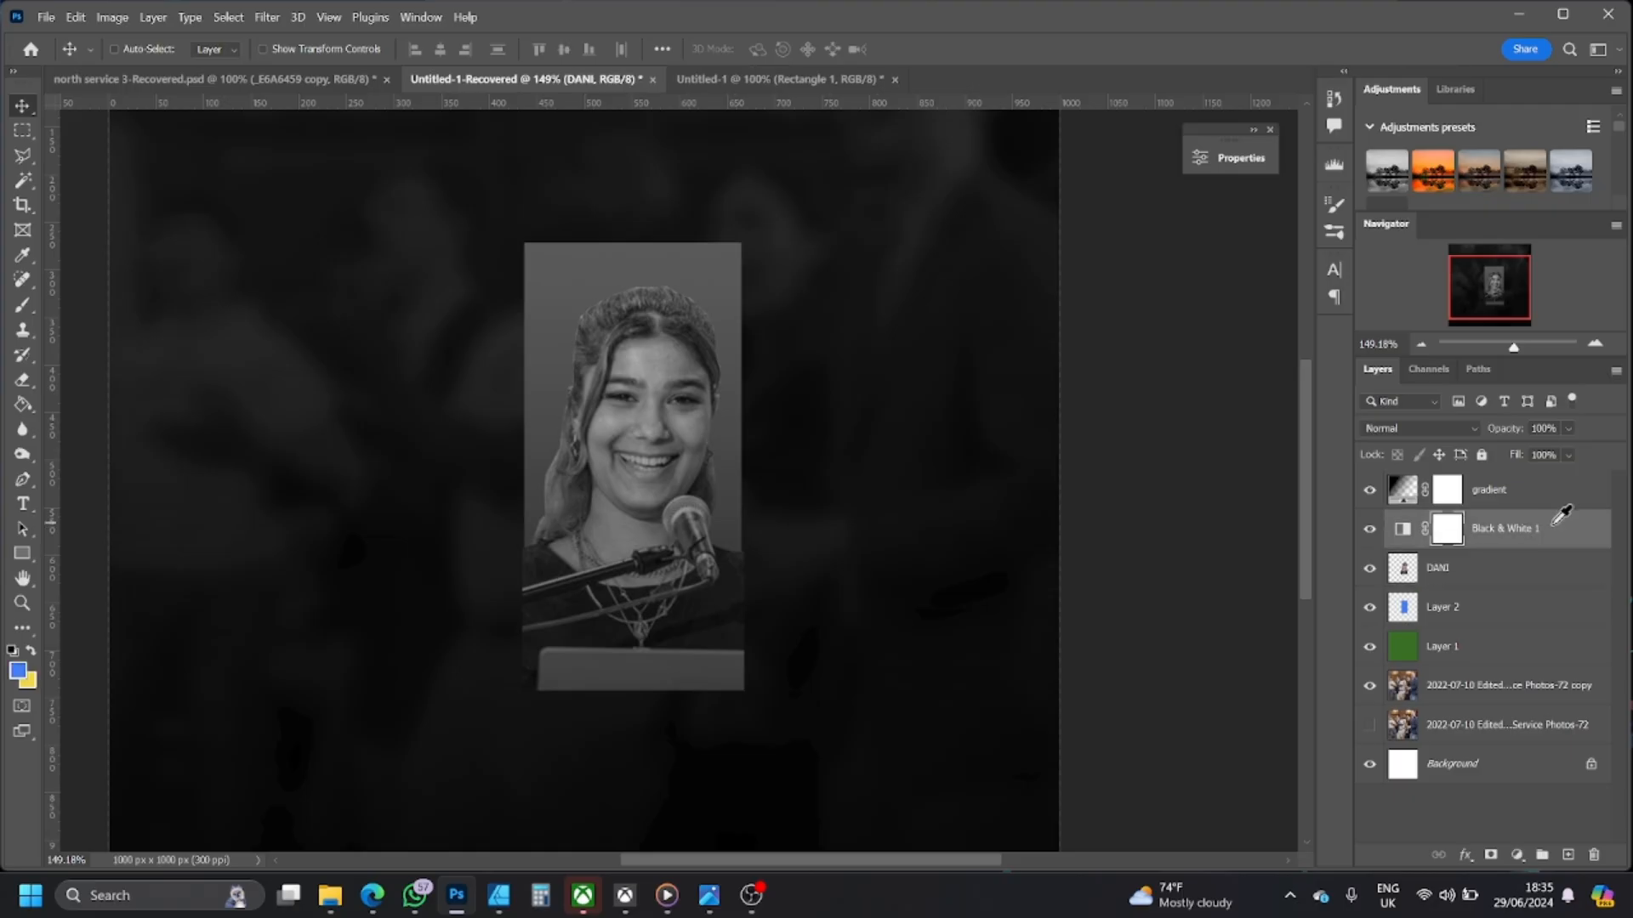
click(1551, 567)
click(1555, 533)
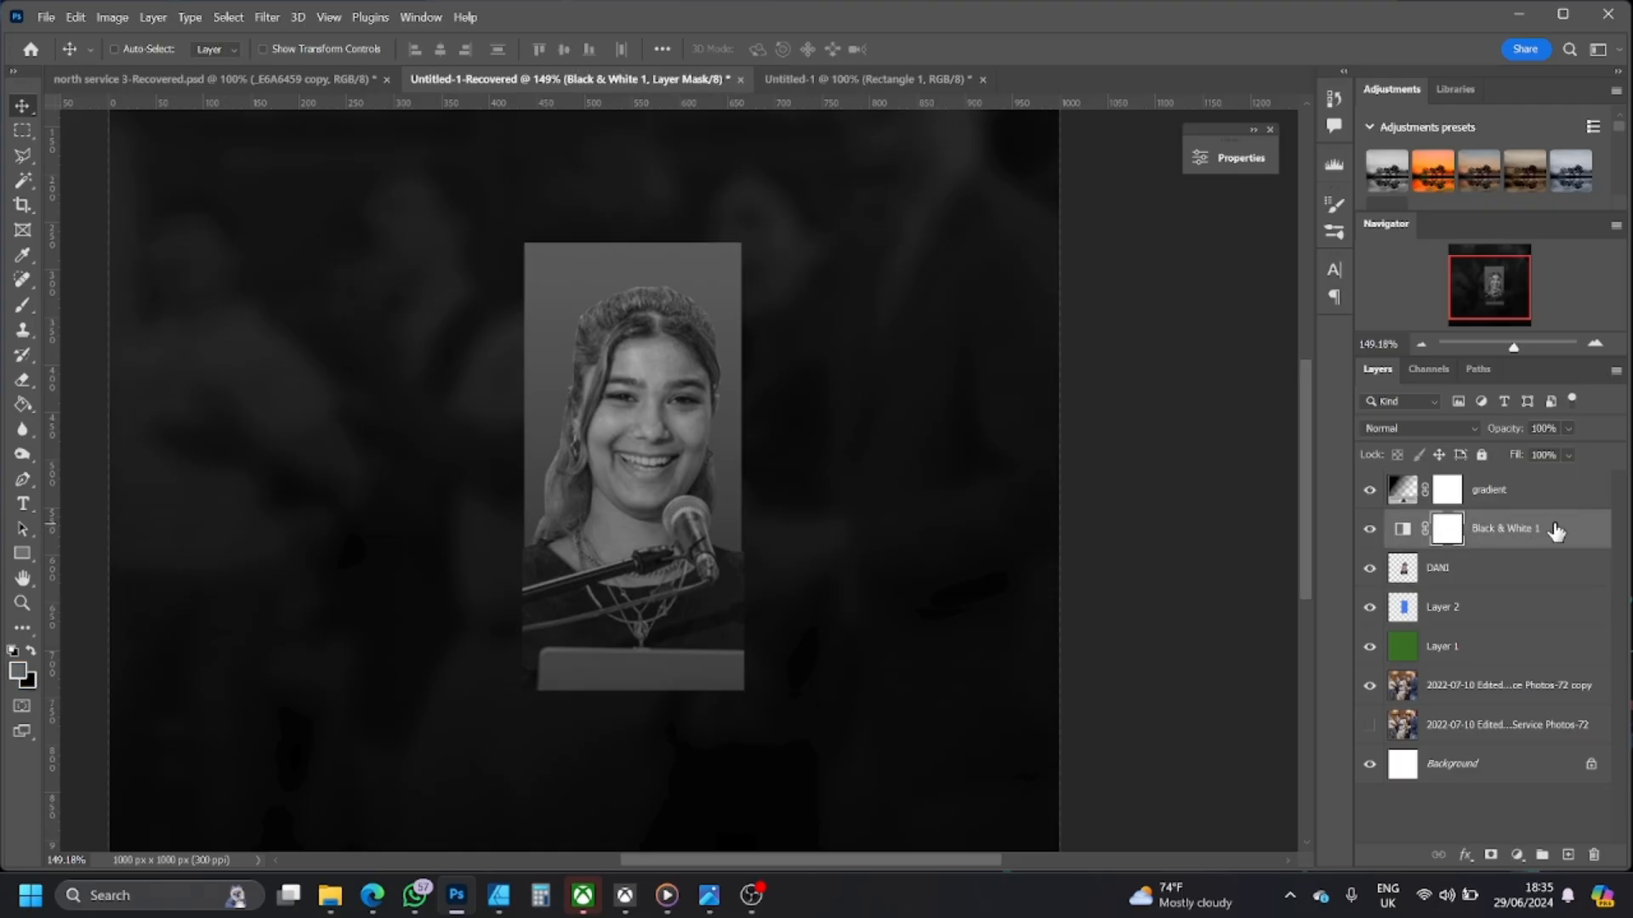
key(ctrl)
shift+click(1518, 570)
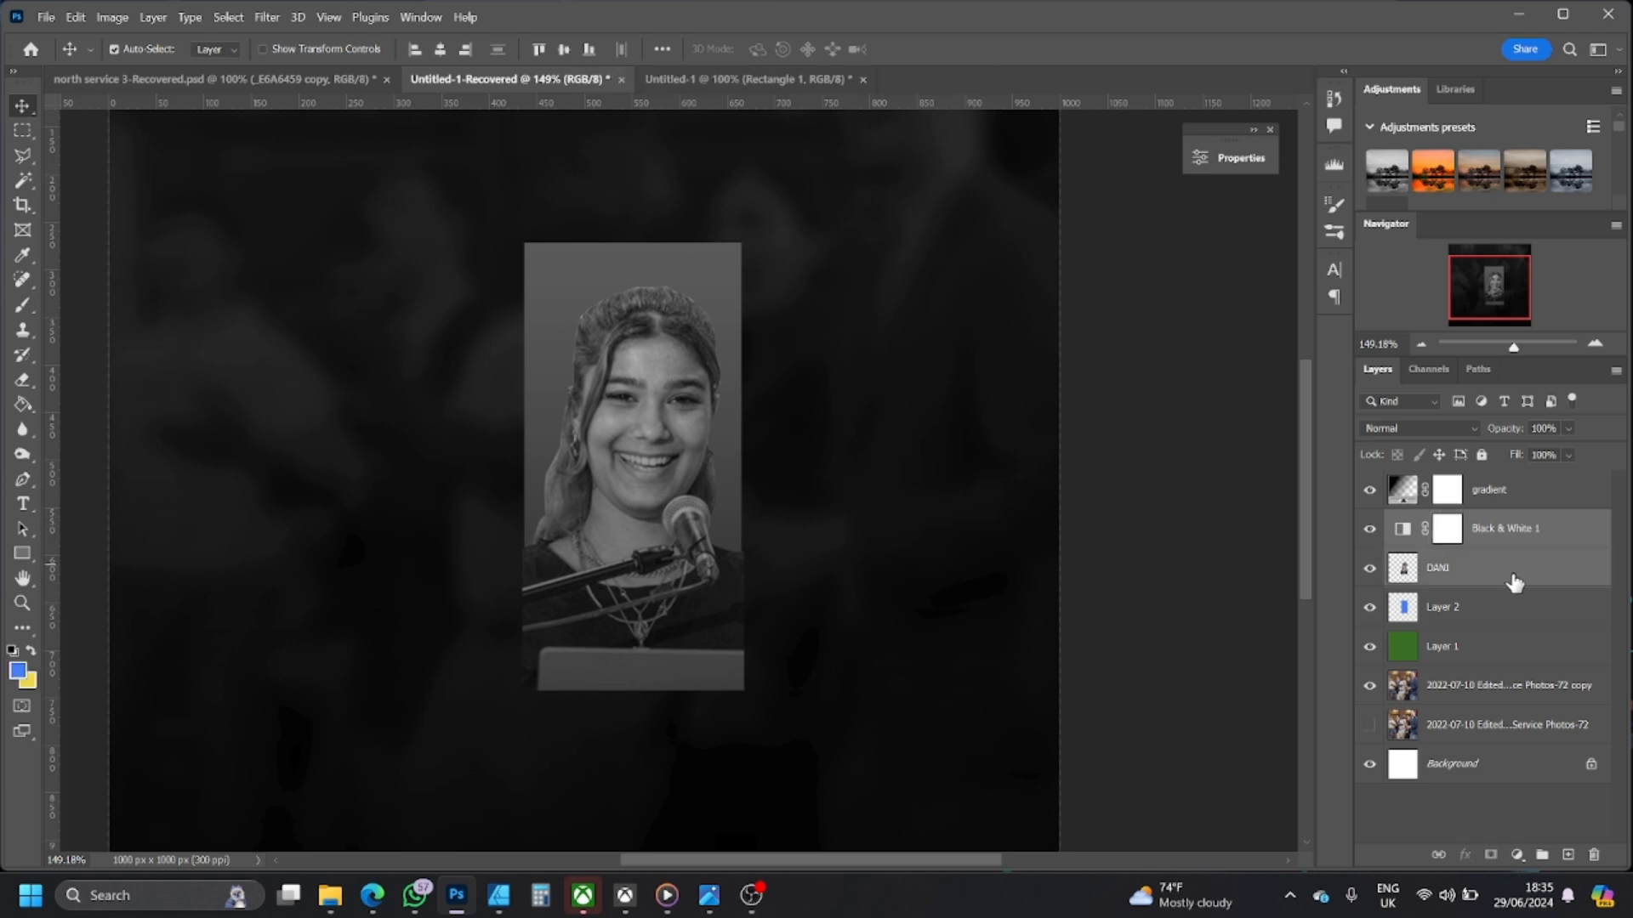
shift+click(1522, 624)
shift+click(1520, 646)
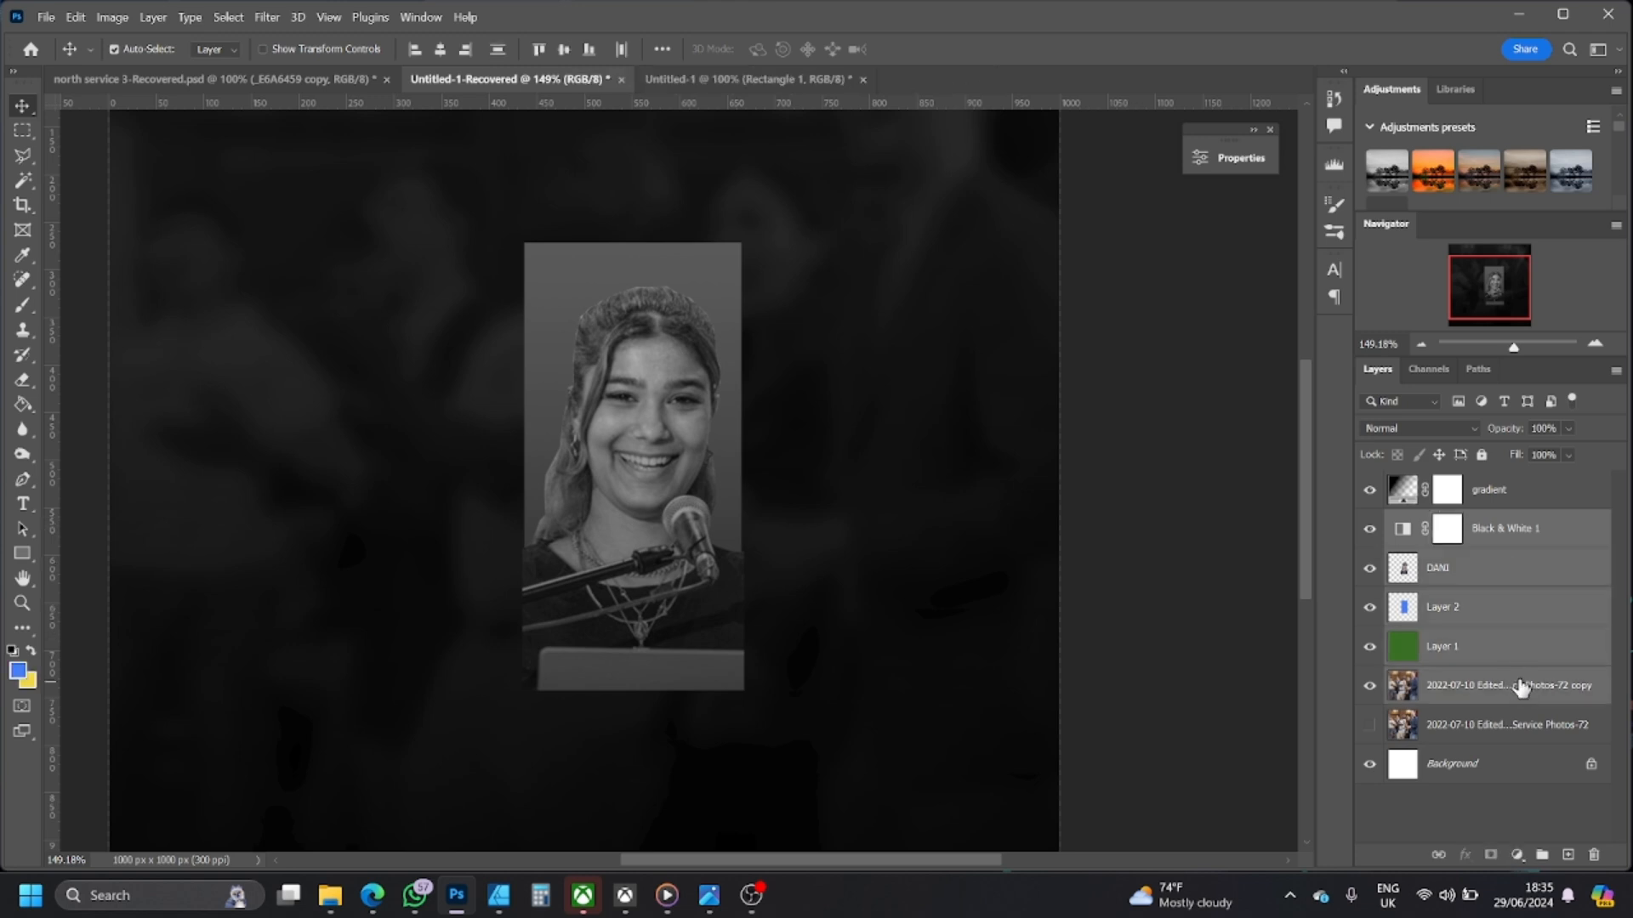
ctrl+click(1520, 646)
ctrl+click(1515, 614)
ctrl+click(1513, 584)
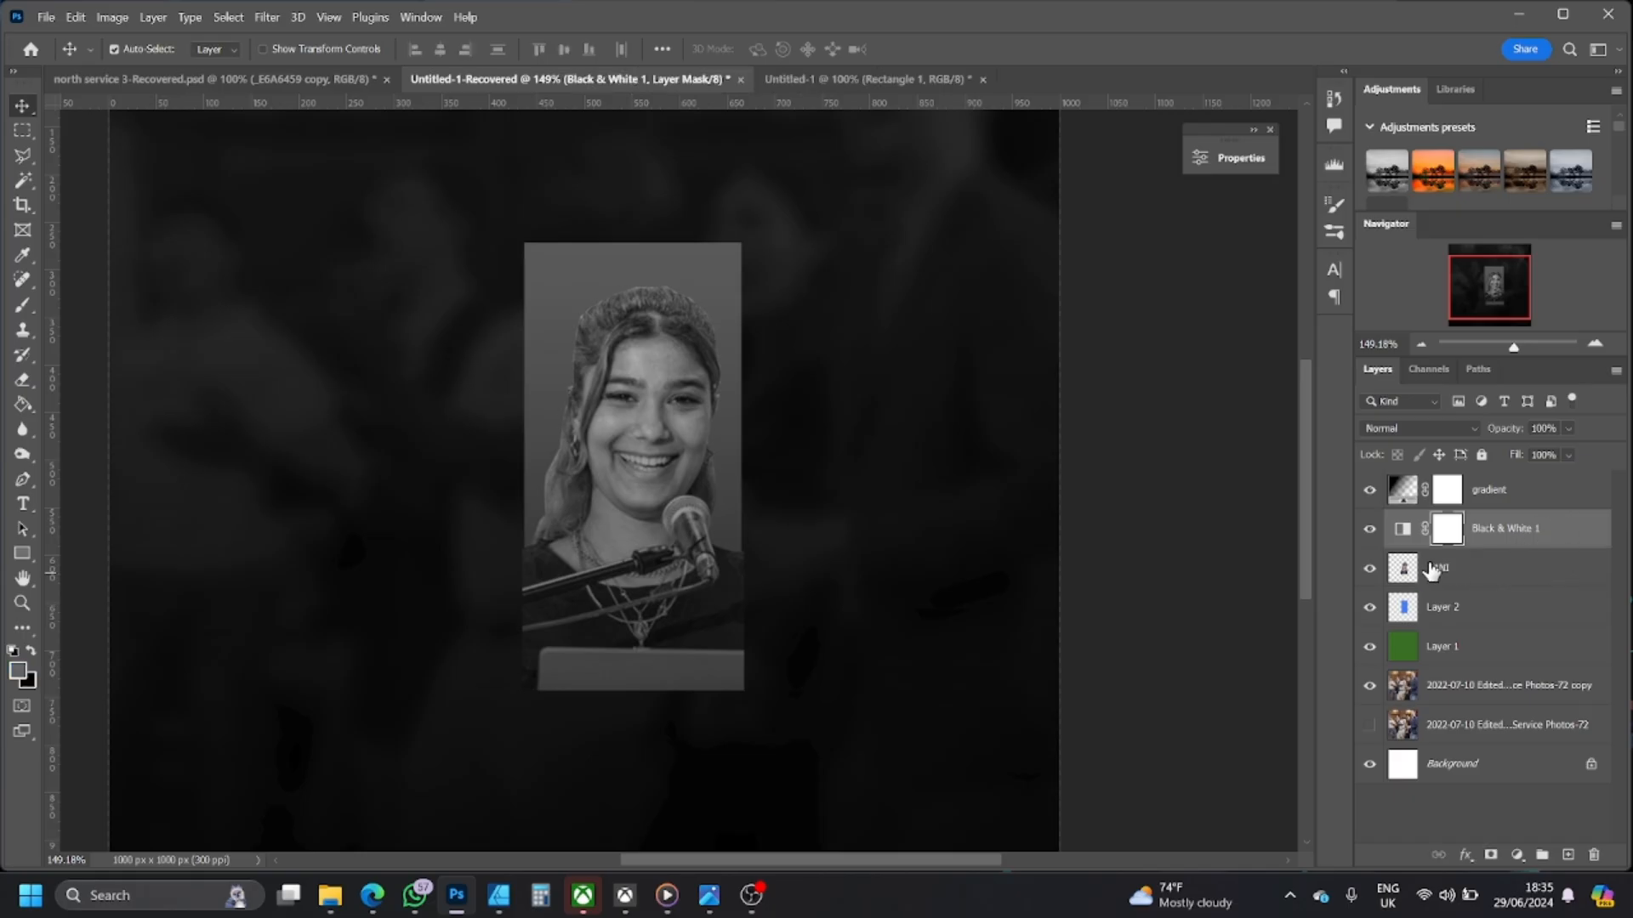
- Merge the Black & White adjustment layer with the portrait layer so only the portrait is greyscale
ctrl+click(1484, 576)
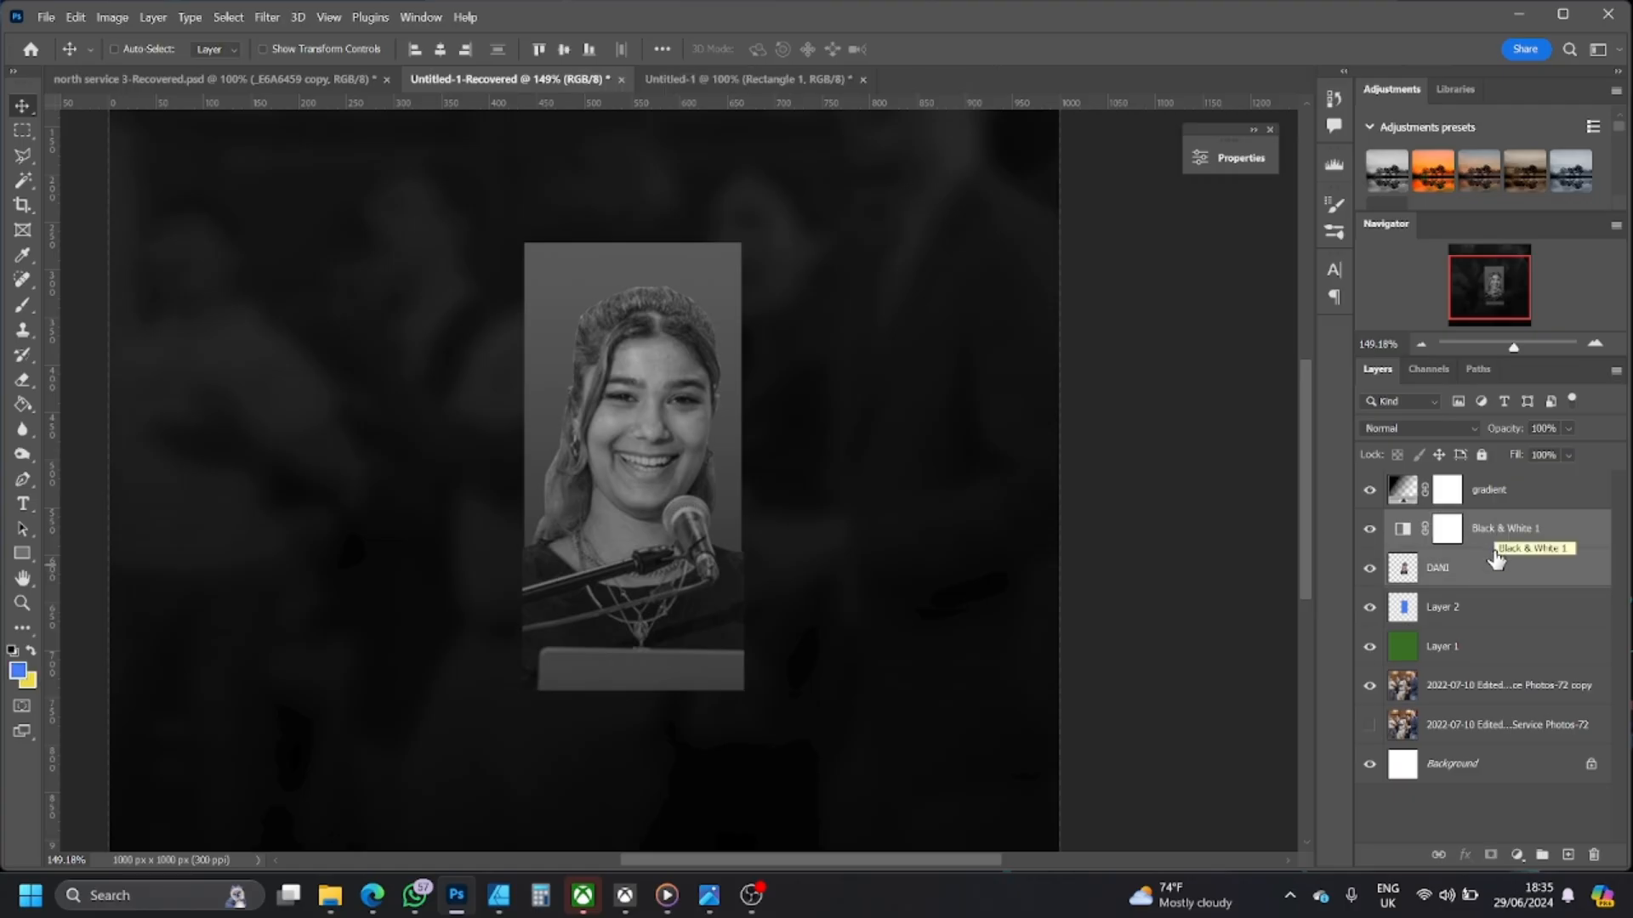
right_click(1492, 566)
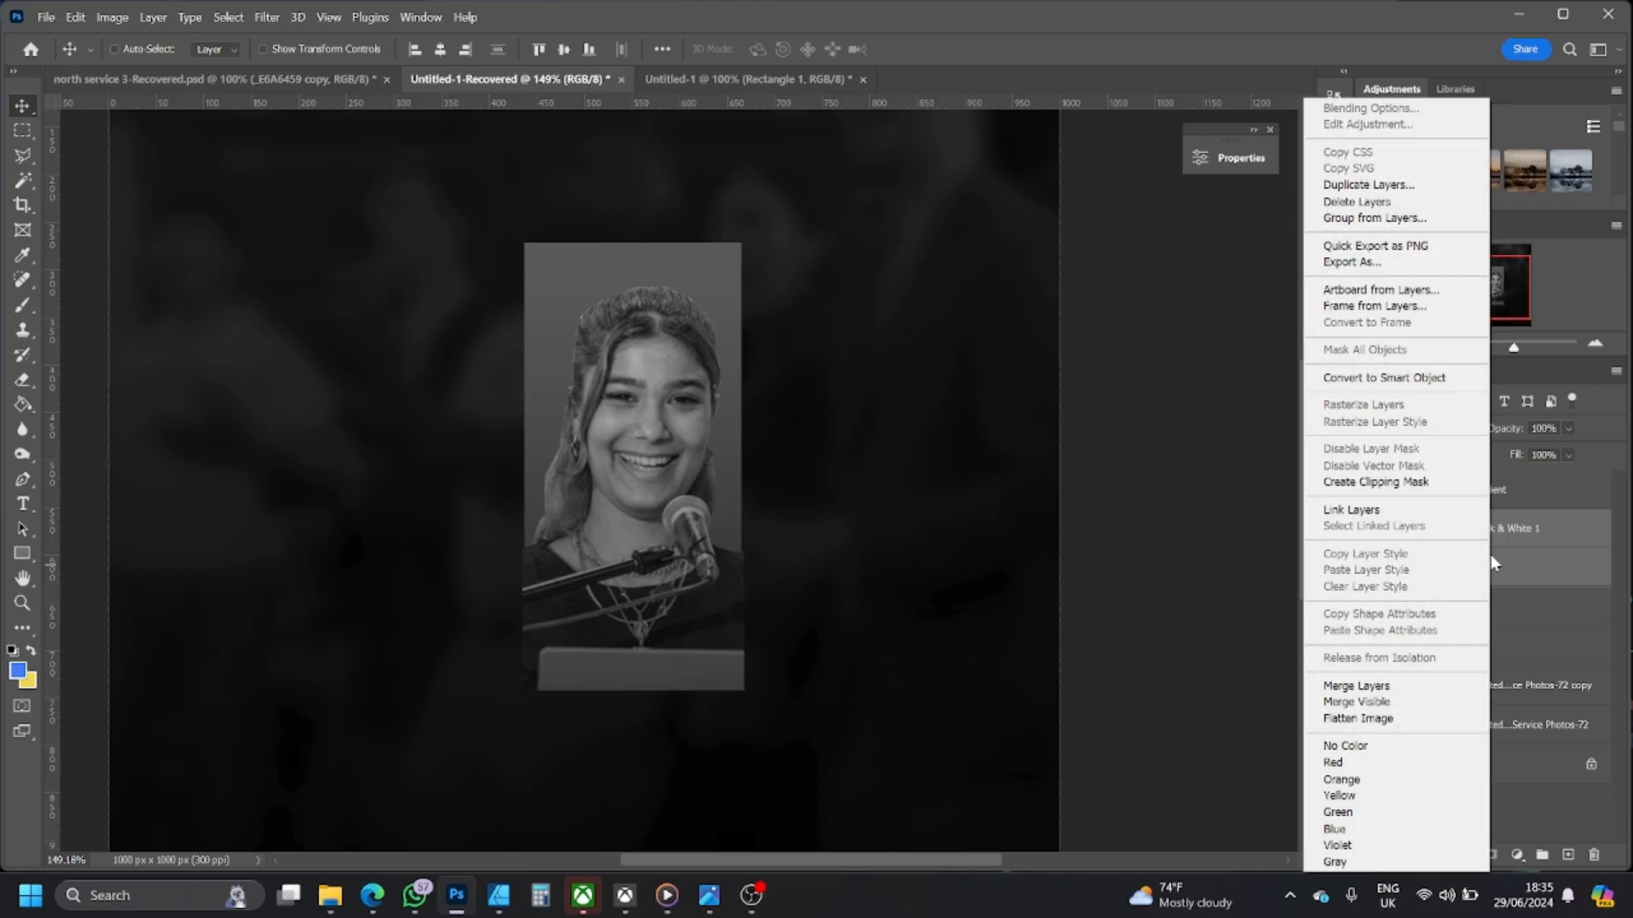
click(1401, 689)
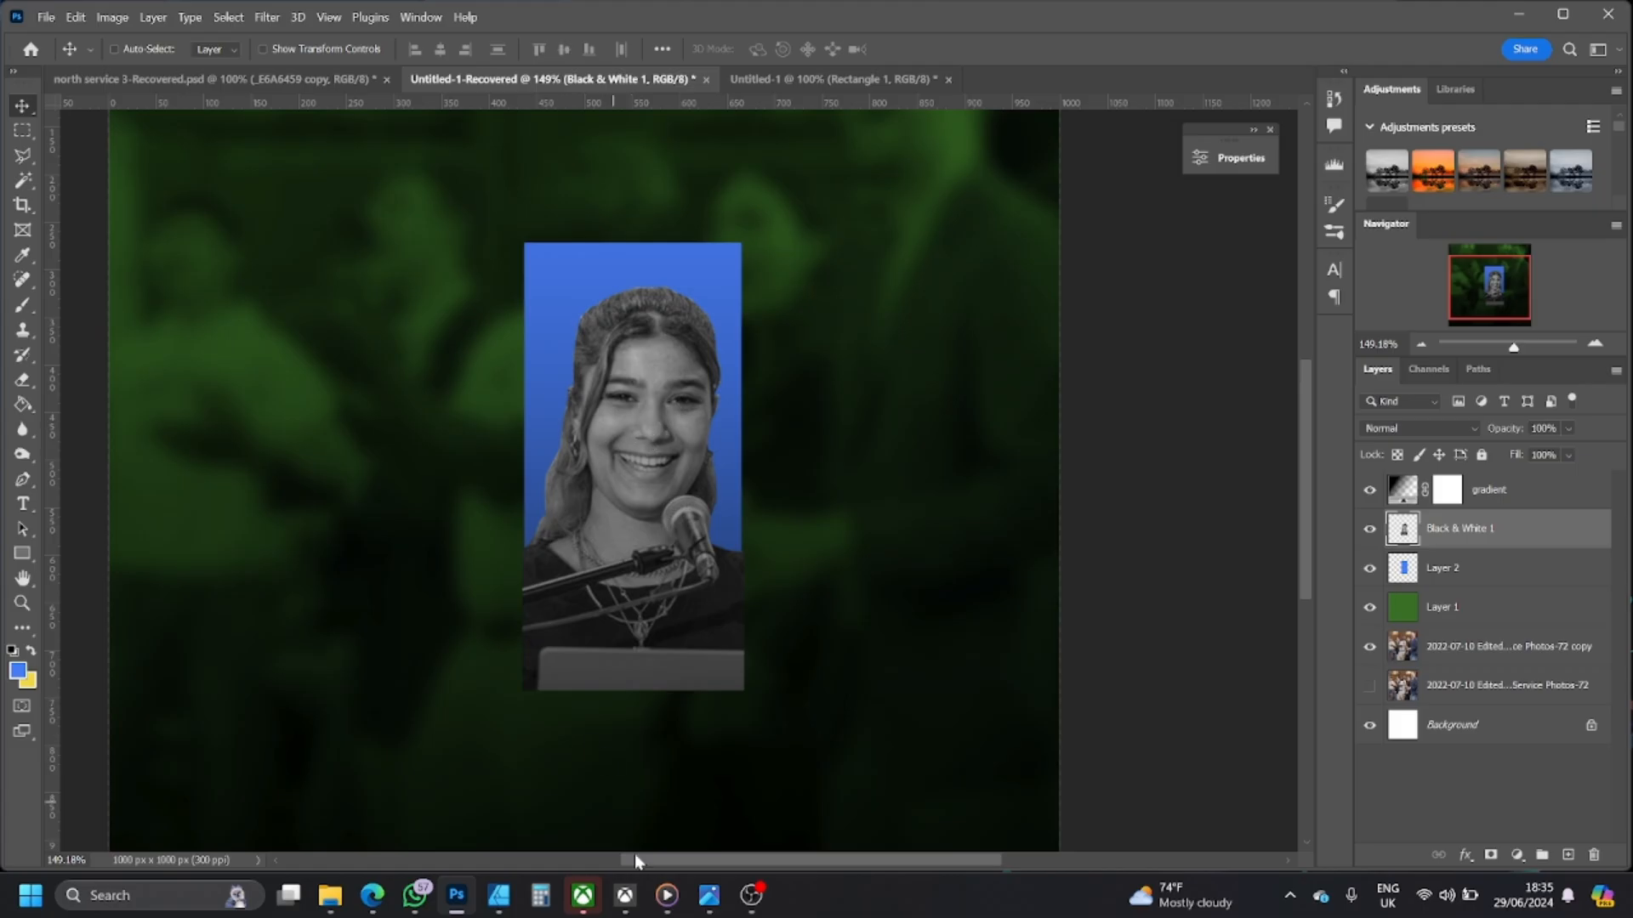
- Compare the greyscale portrait with the reference flyer, and add a Curves adjustment layer above the portrait
click(705, 901)
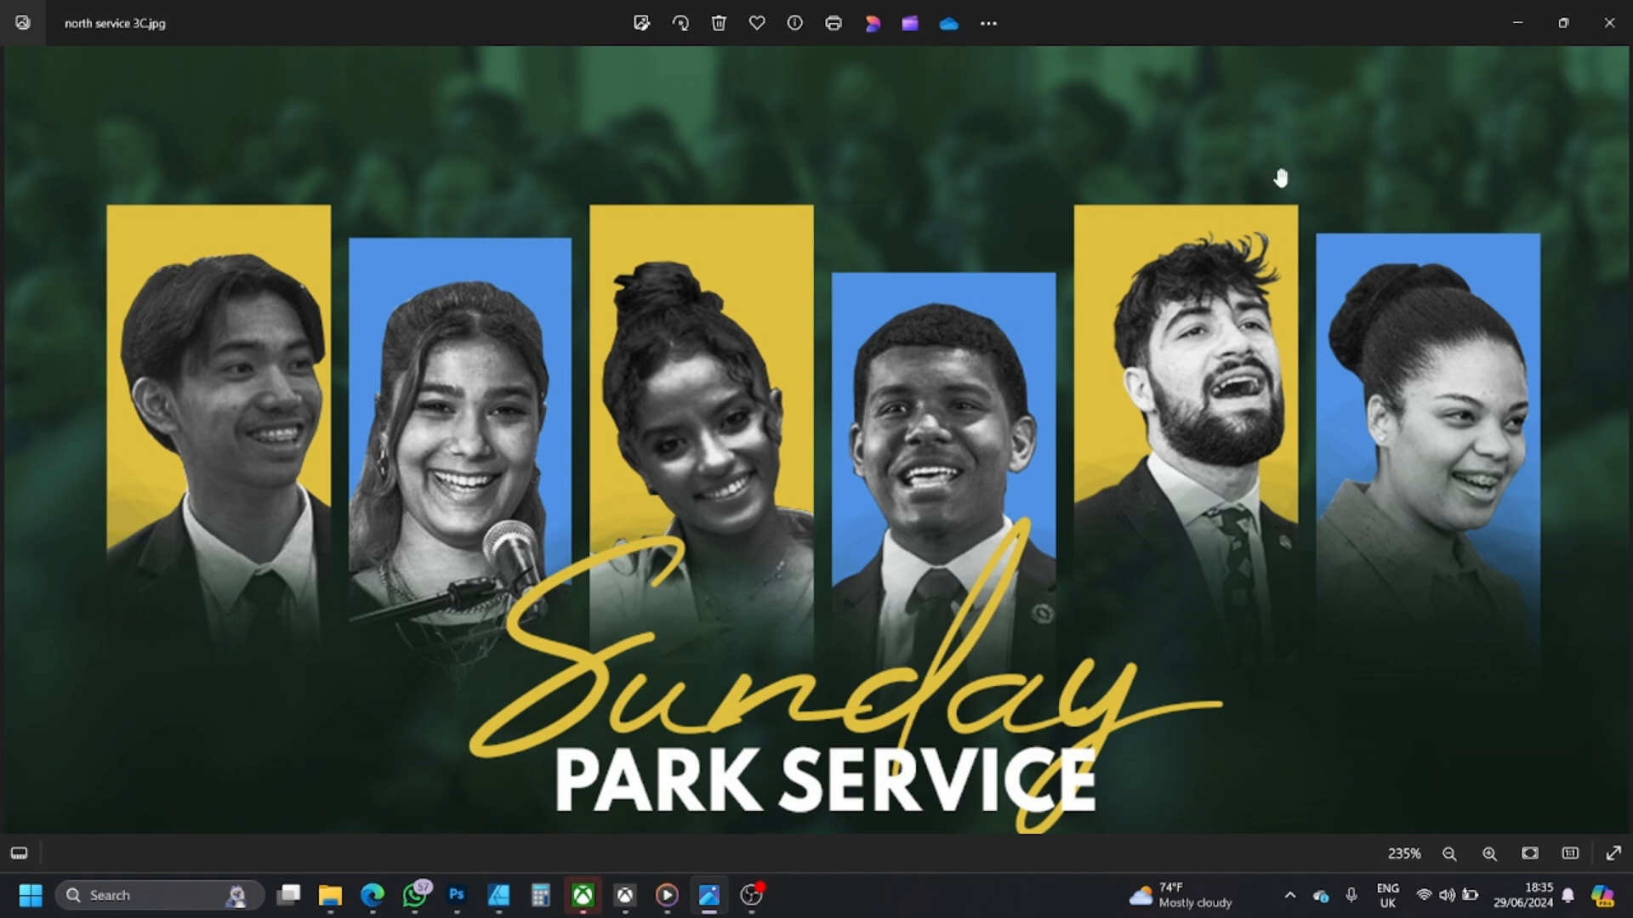
click(1519, 23)
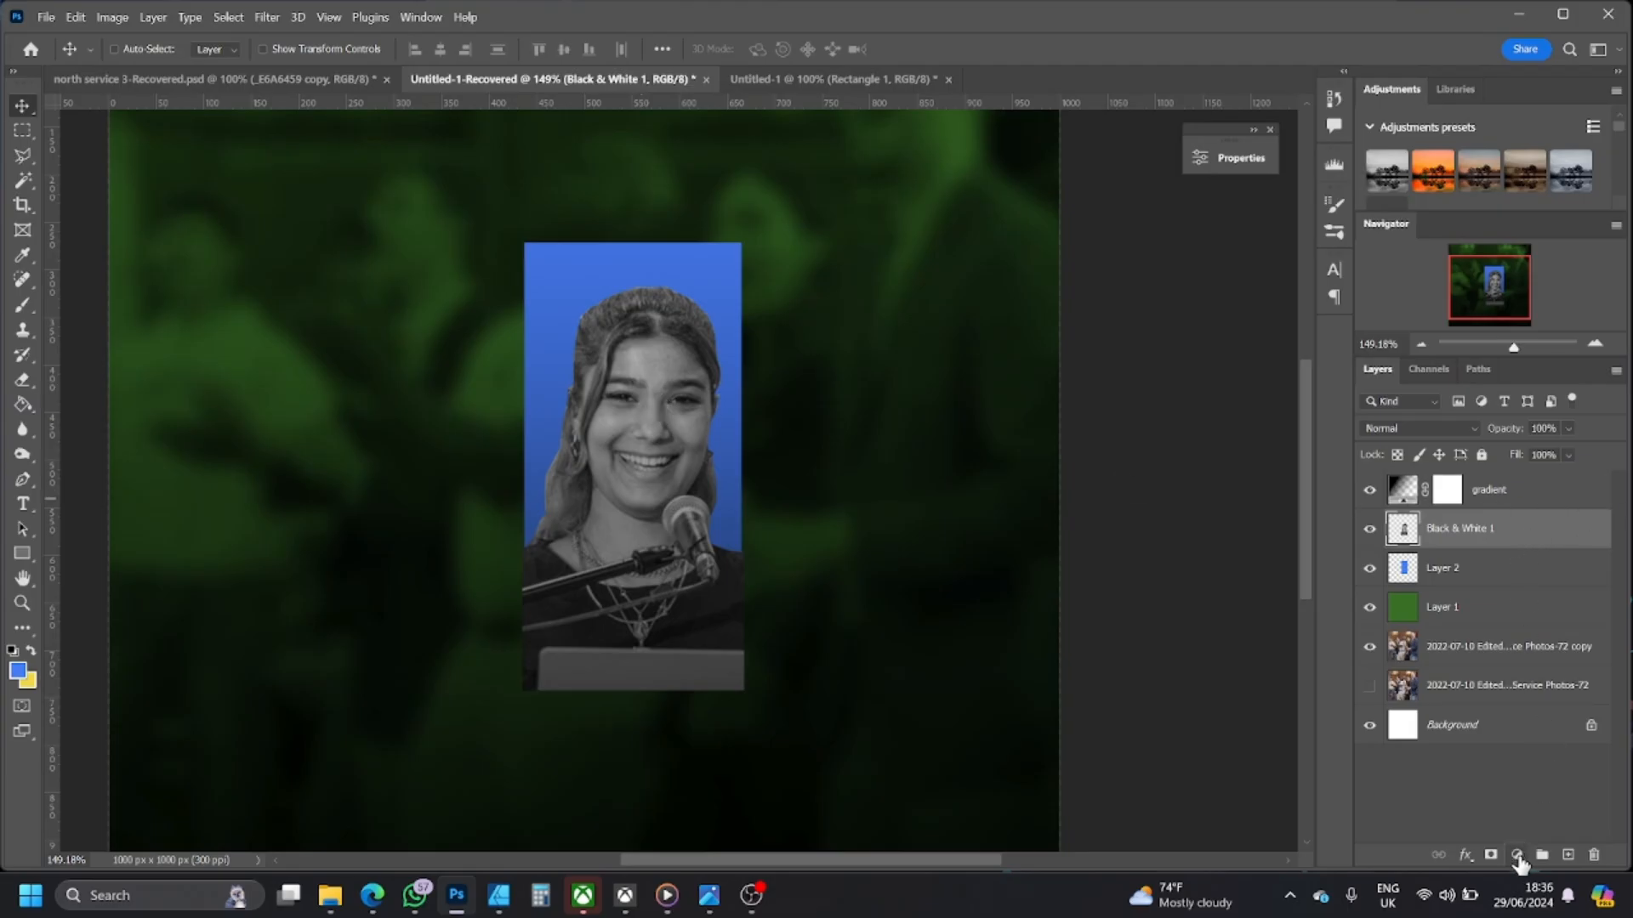
click(1518, 856)
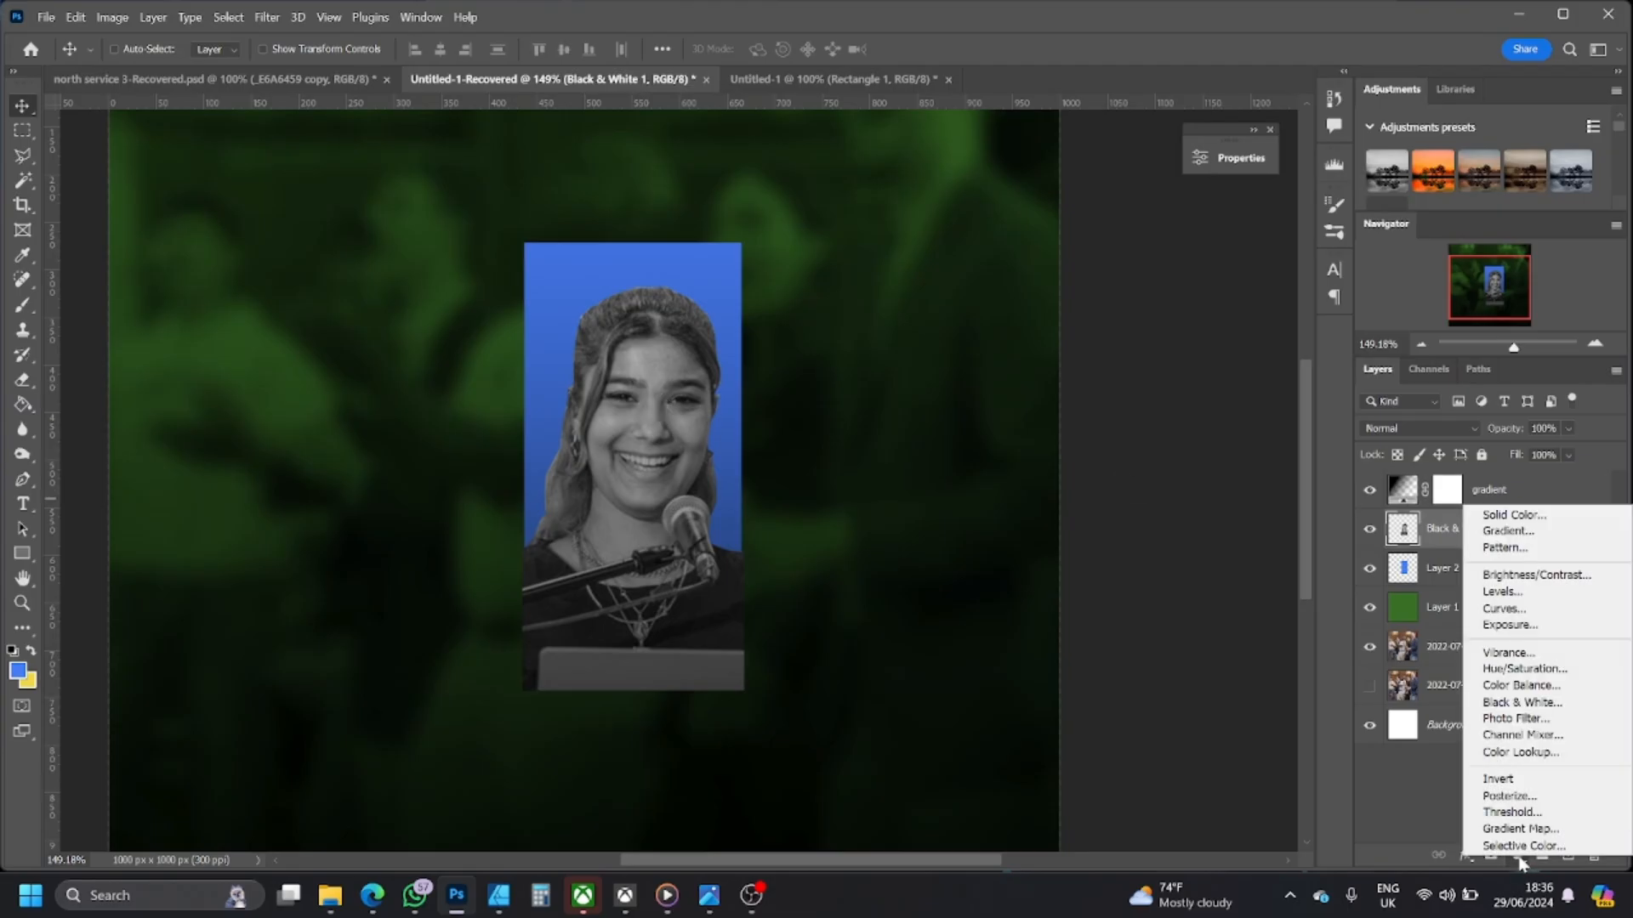
click(1529, 610)
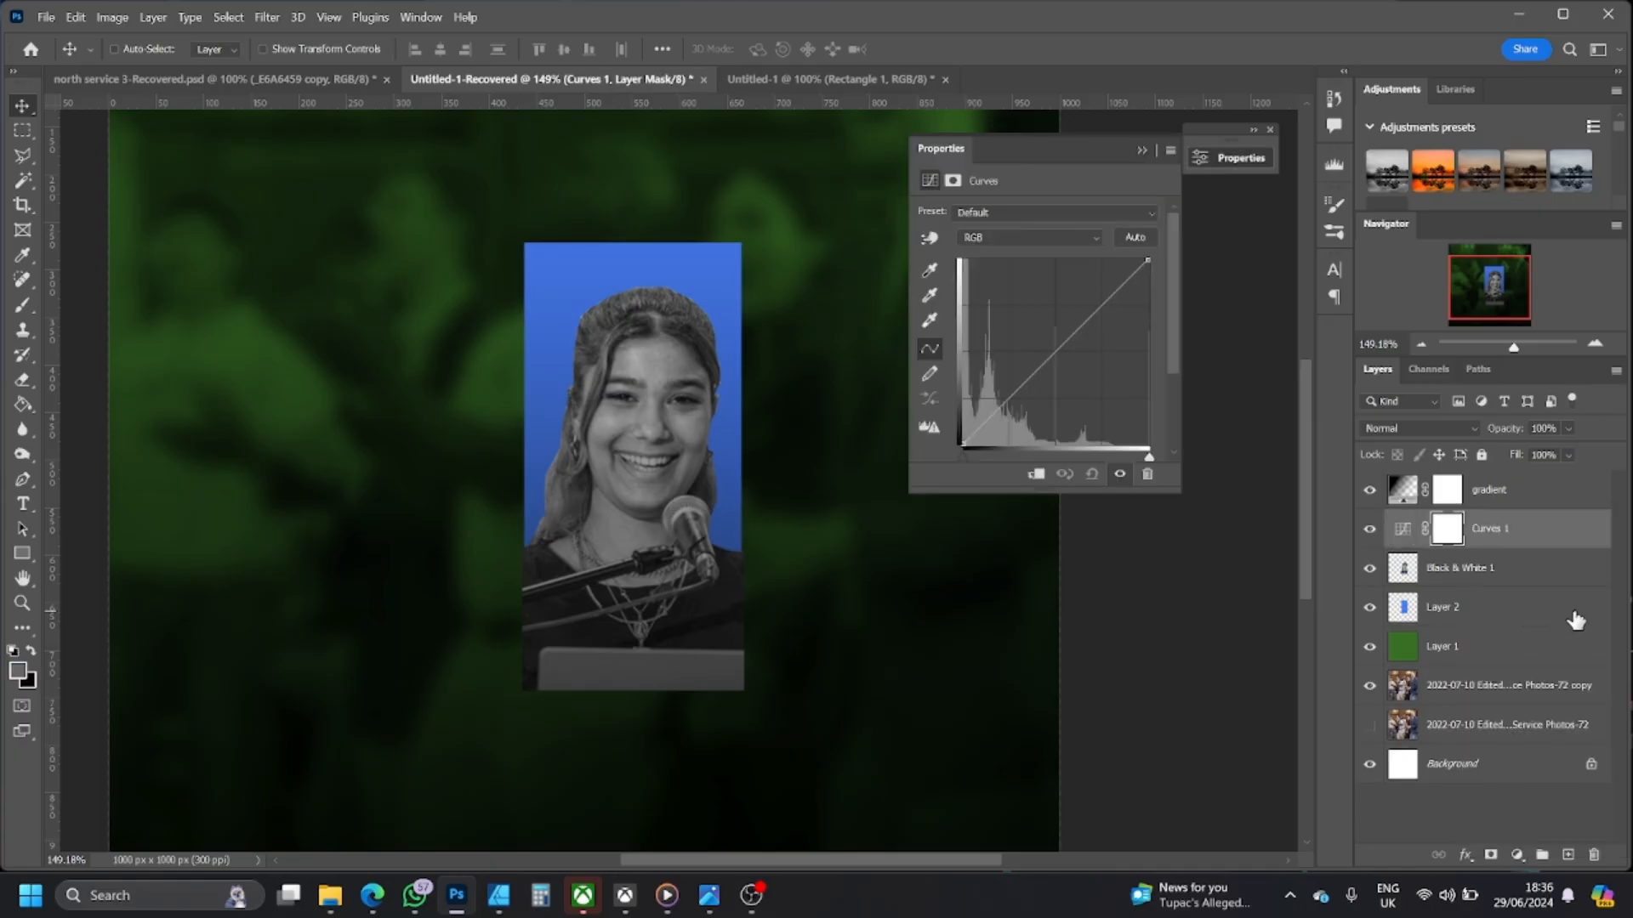
- Shape the RGB curve into an S with raised midtones and highlights and lowered shadows to increase the portrait's contrast
click(1057, 351)
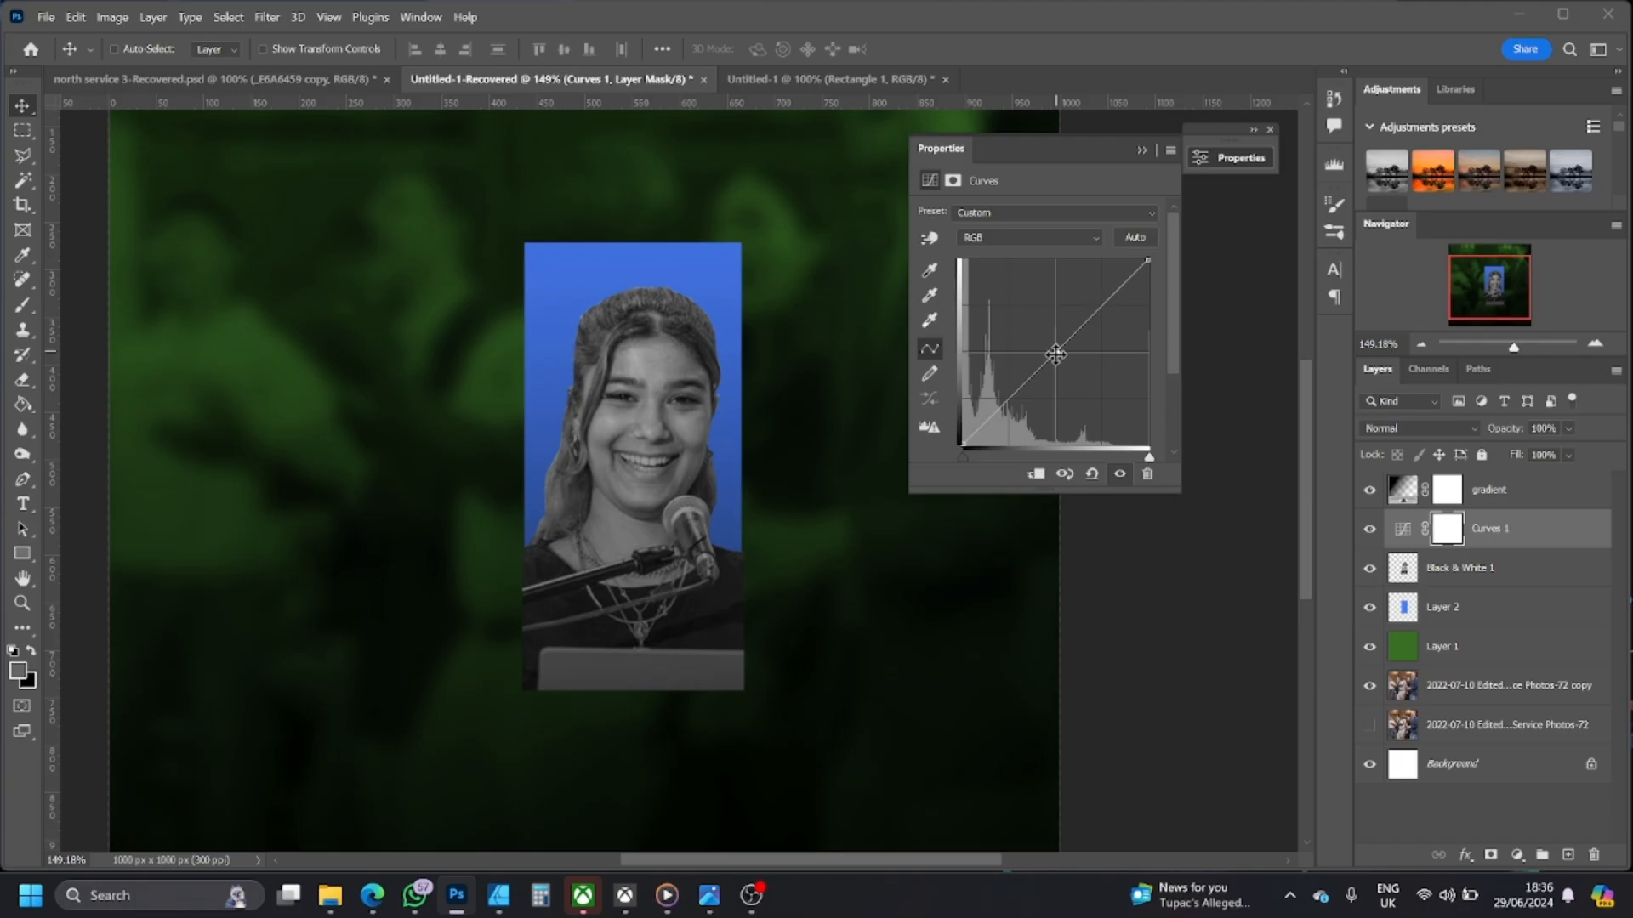
mouse_move(1056, 351)
mouse_down()
mouse_move(1057, 321)
mouse_move(1062, 364)
mouse_move(1057, 326)
mouse_up()
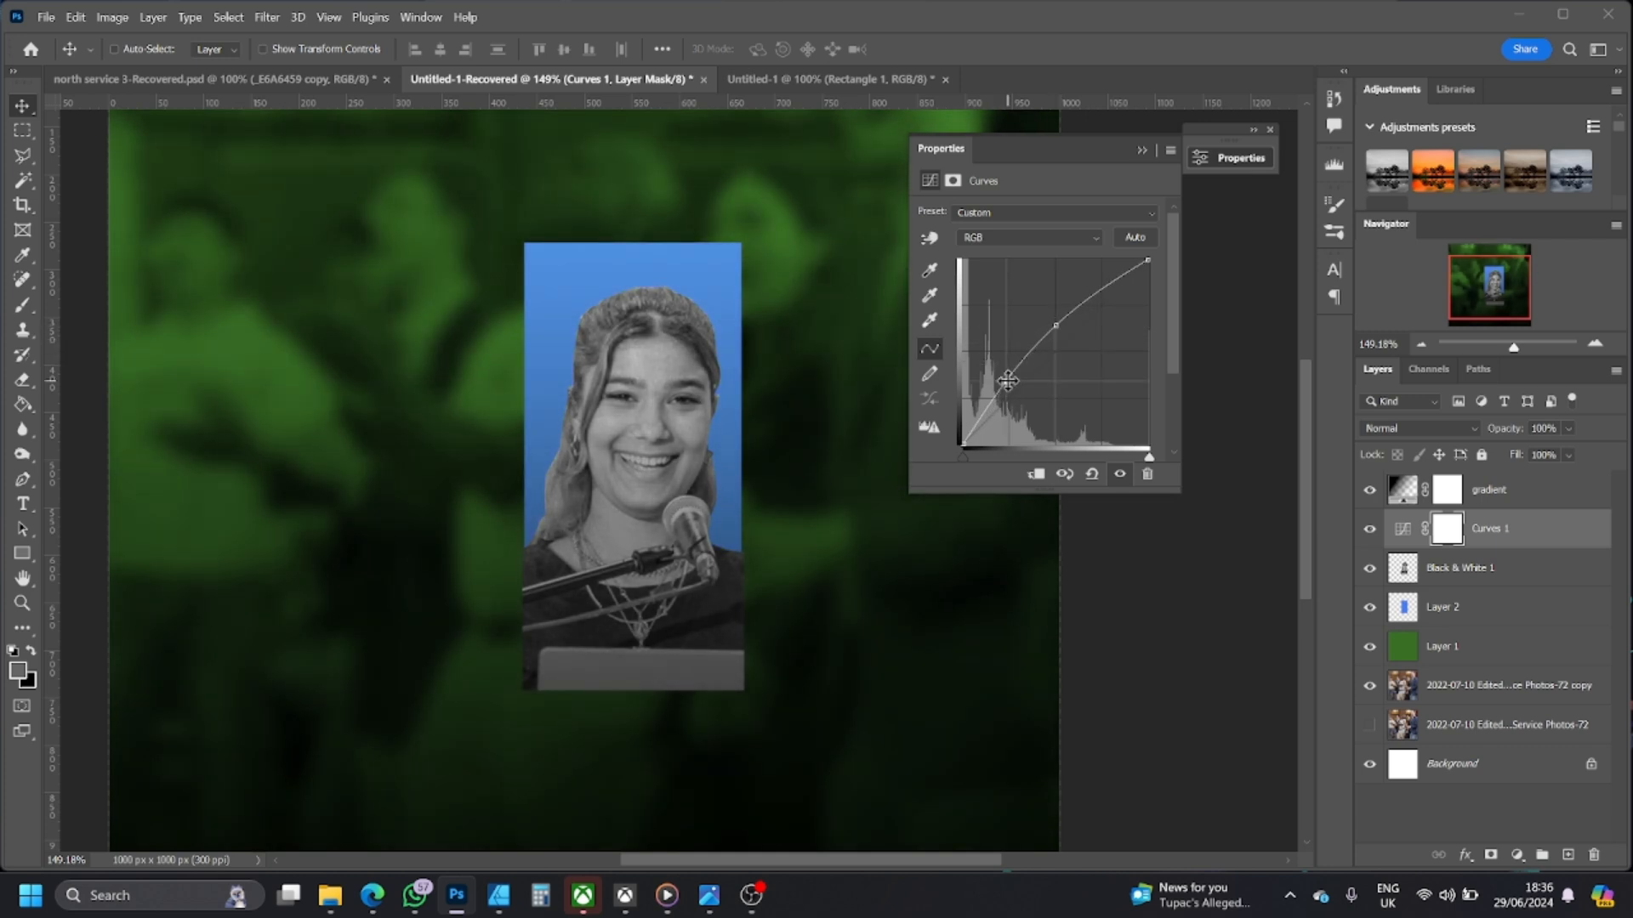
drag(1008, 381, 1017, 393)
drag(1055, 325, 1100, 271)
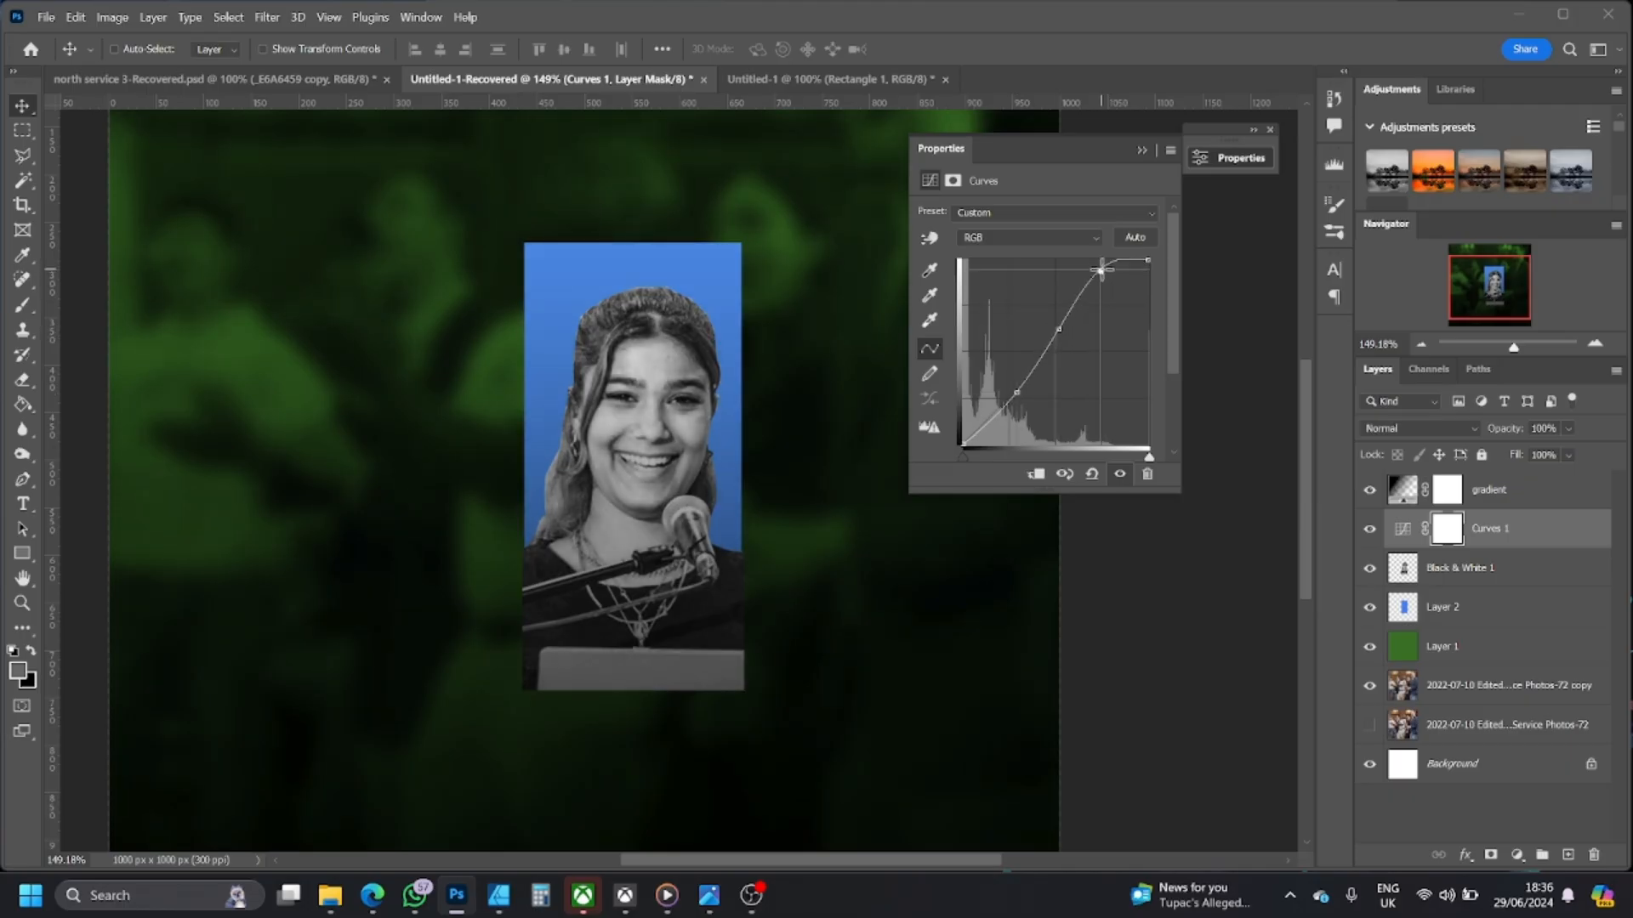
mouse_move(1058, 330)
mouse_down()
mouse_move(1066, 353)
mouse_move(1061, 331)
mouse_up()
drag(1017, 392, 1011, 402)
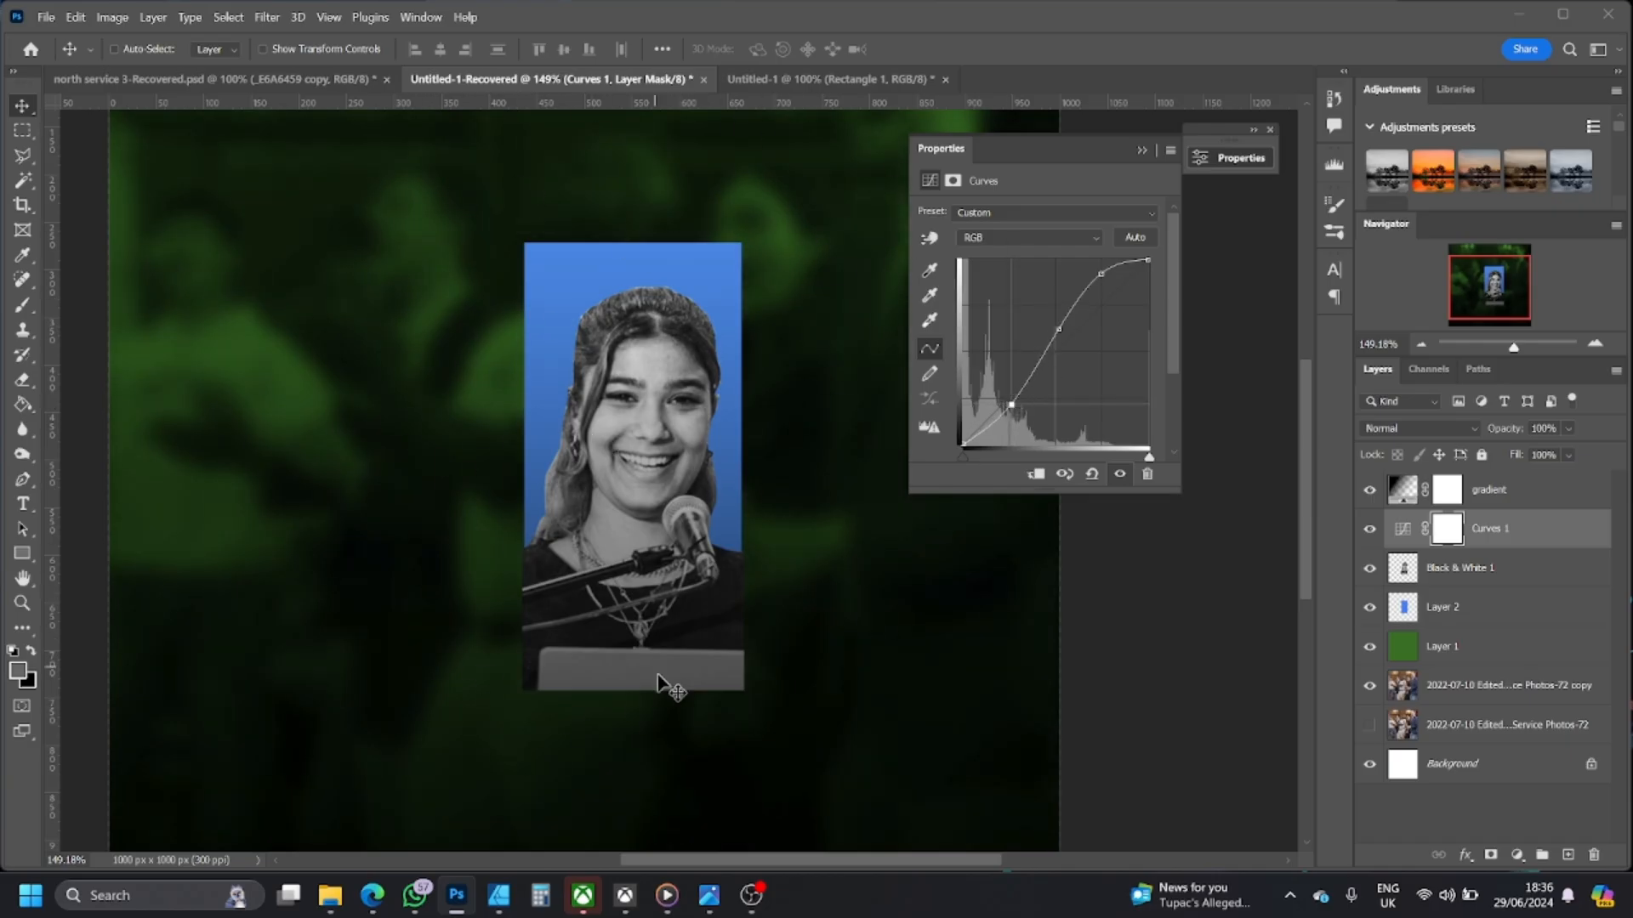
click(1140, 150)
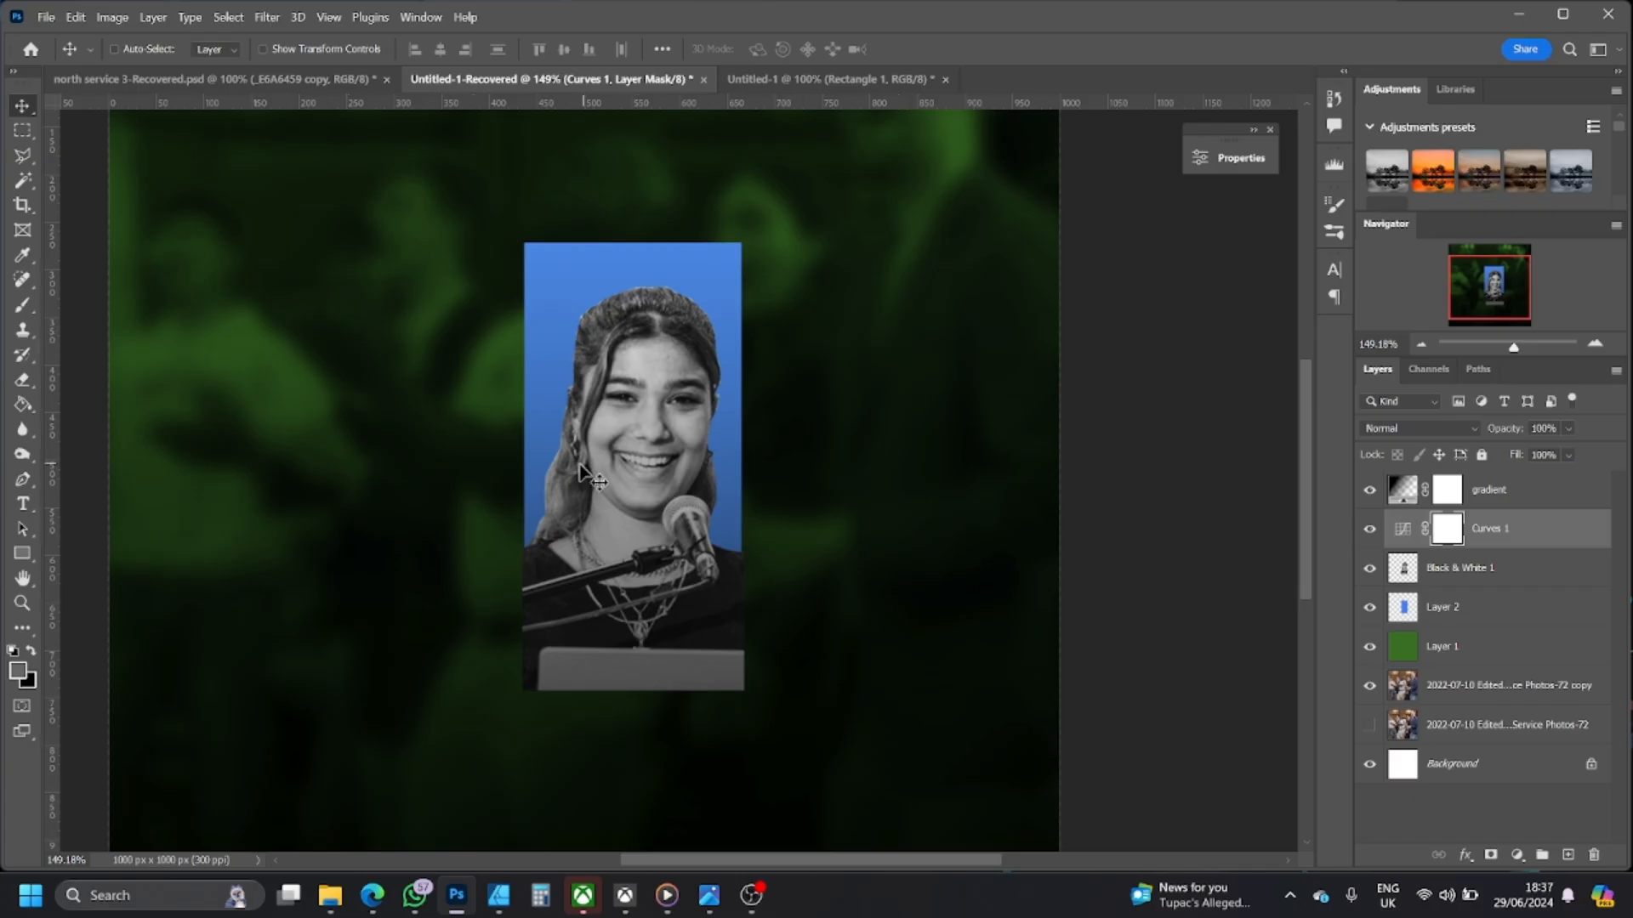
- Merge the Curves adjustment layer with the portrait layer so the contrast change affects only the portrait
shift+click(1528, 574)
right_click(1530, 568)
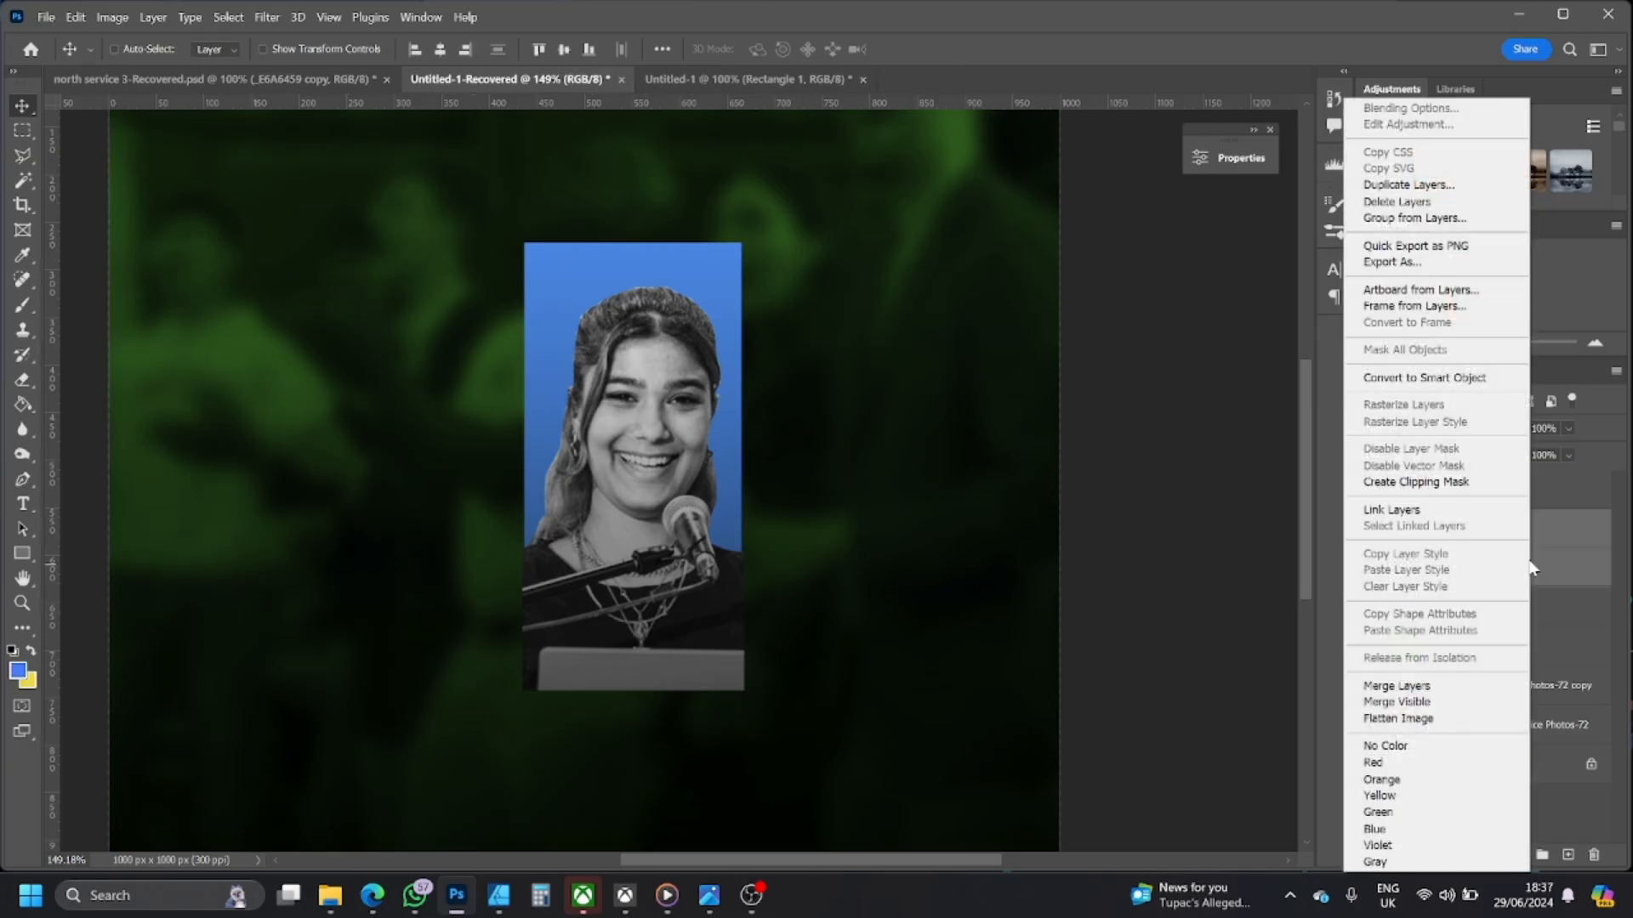
click(1456, 688)
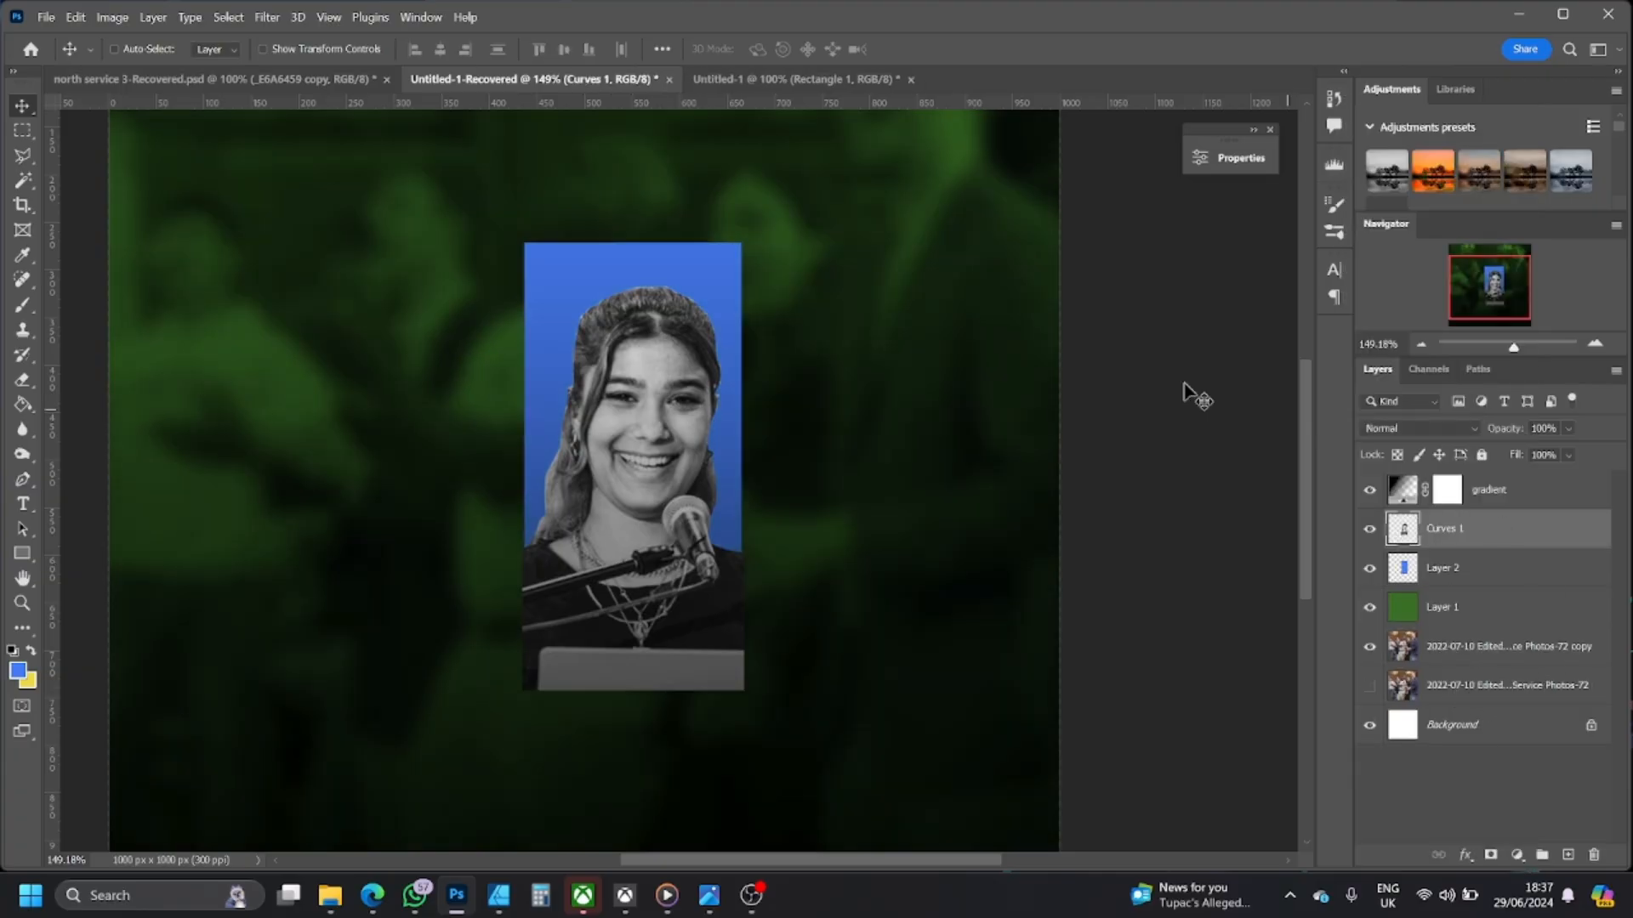
- Examine how the speaker portraits fade into the background at their lower edges in the reference flyer
click(708, 902)
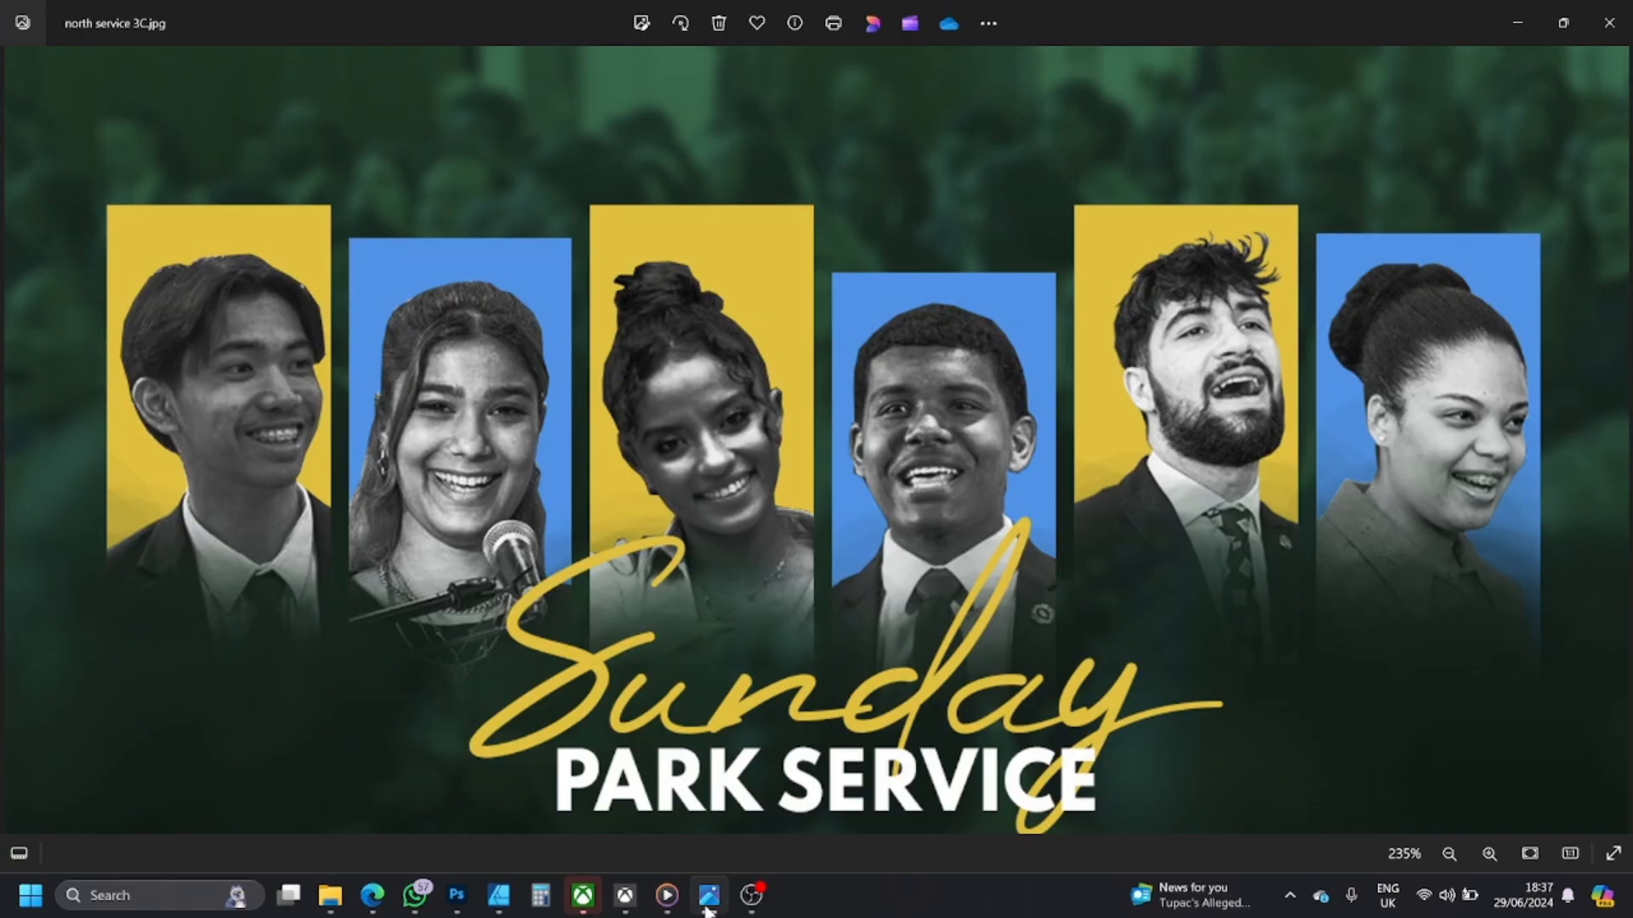
click(706, 906)
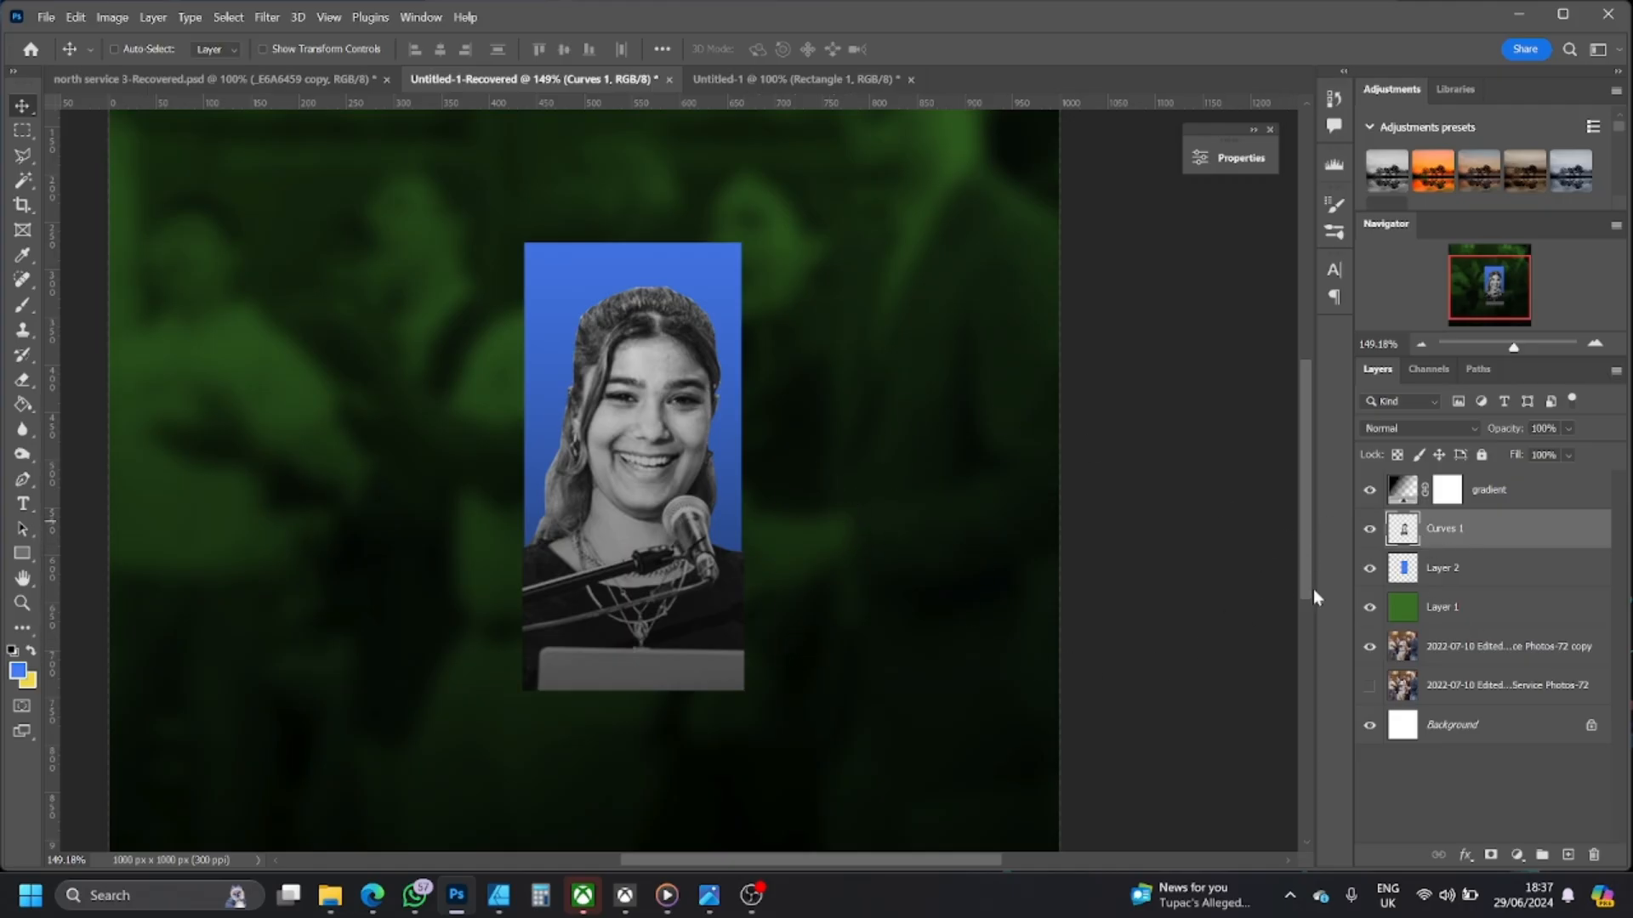
click(710, 906)
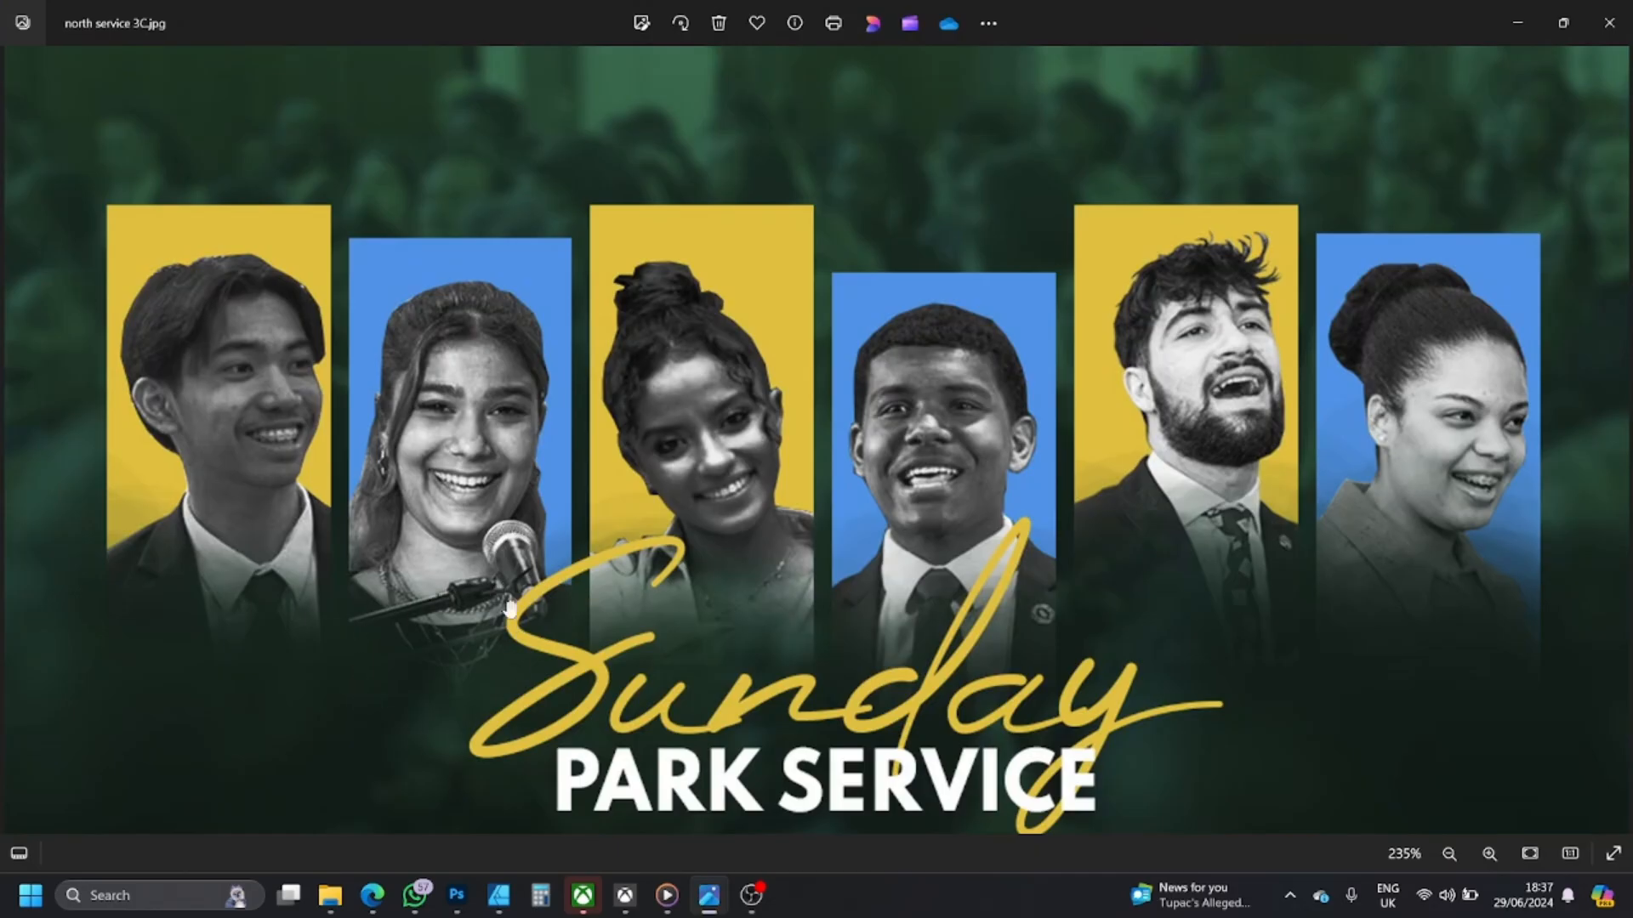
scroll(451, 740, down, 3)
scroll(642, 711, up, 2)
drag(780, 719, 770, 531)
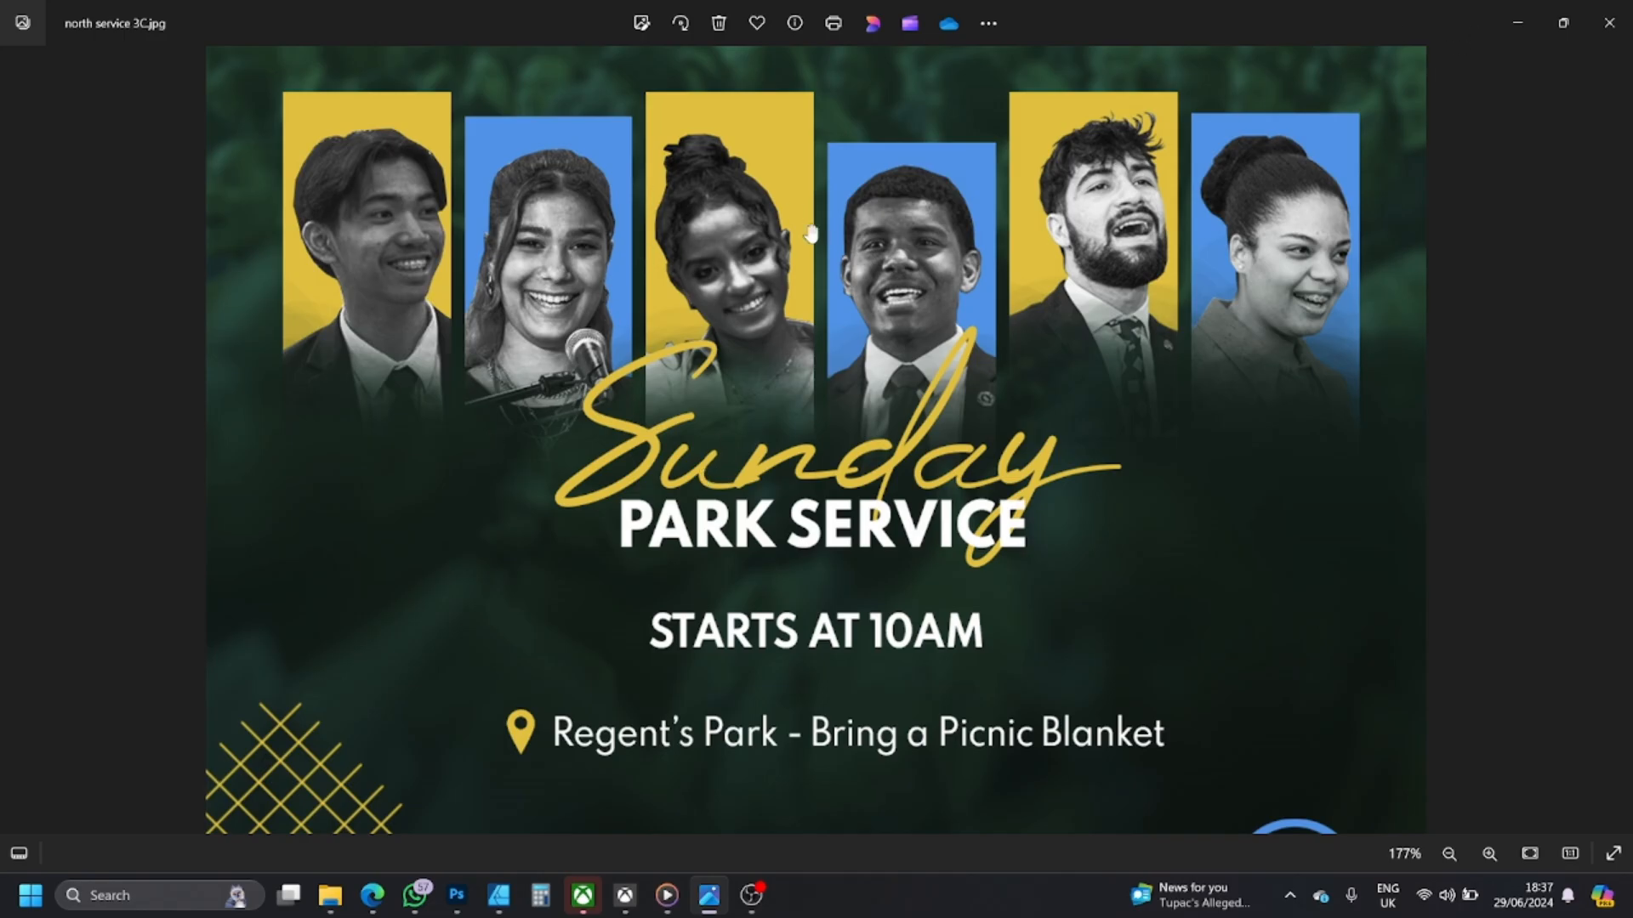
click(1513, 24)
key(ctrl+Tab)
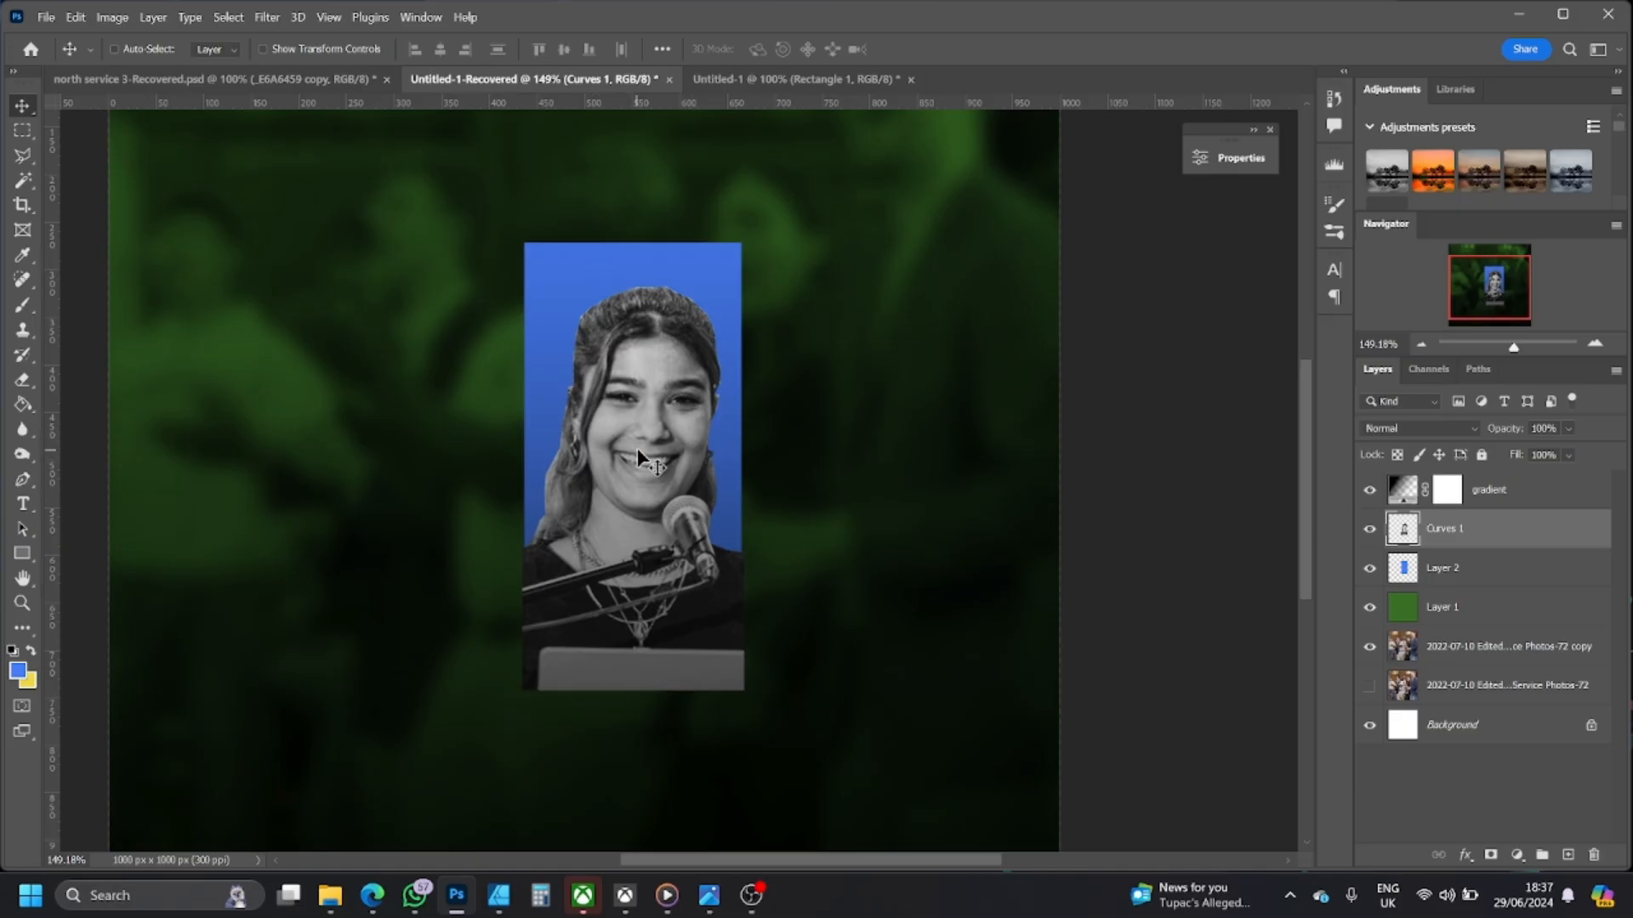
- Duplicate the portrait layer Curves 1 and its blue rectangle Layer 2, and hide the two original layers
ctrl+click(1497, 578)
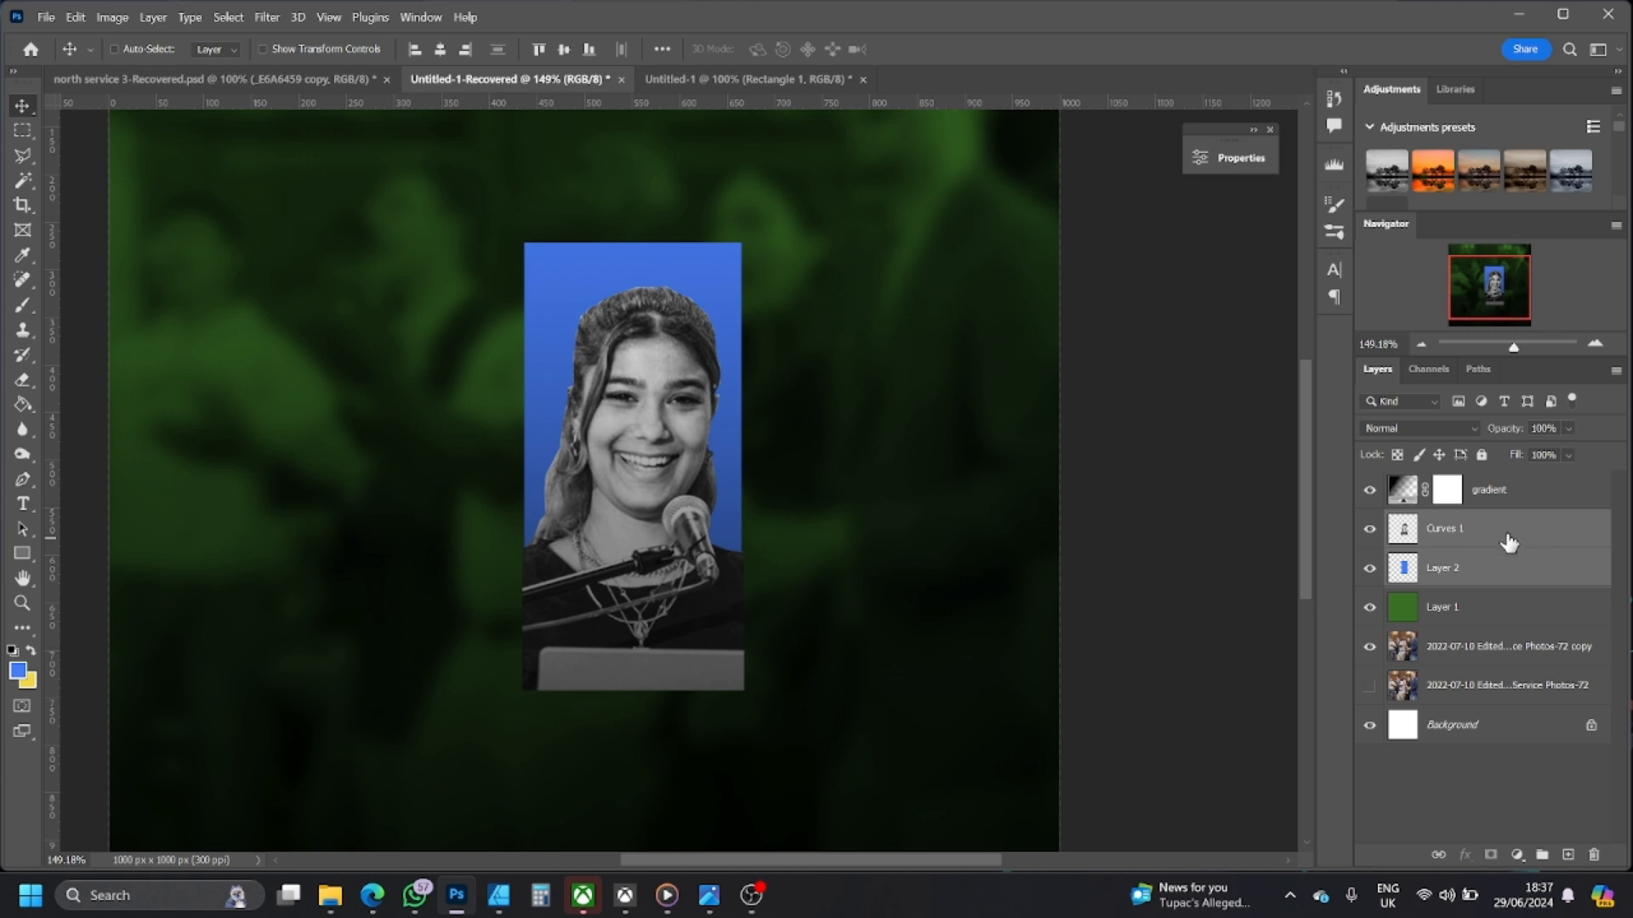
drag(1520, 552, 1570, 854)
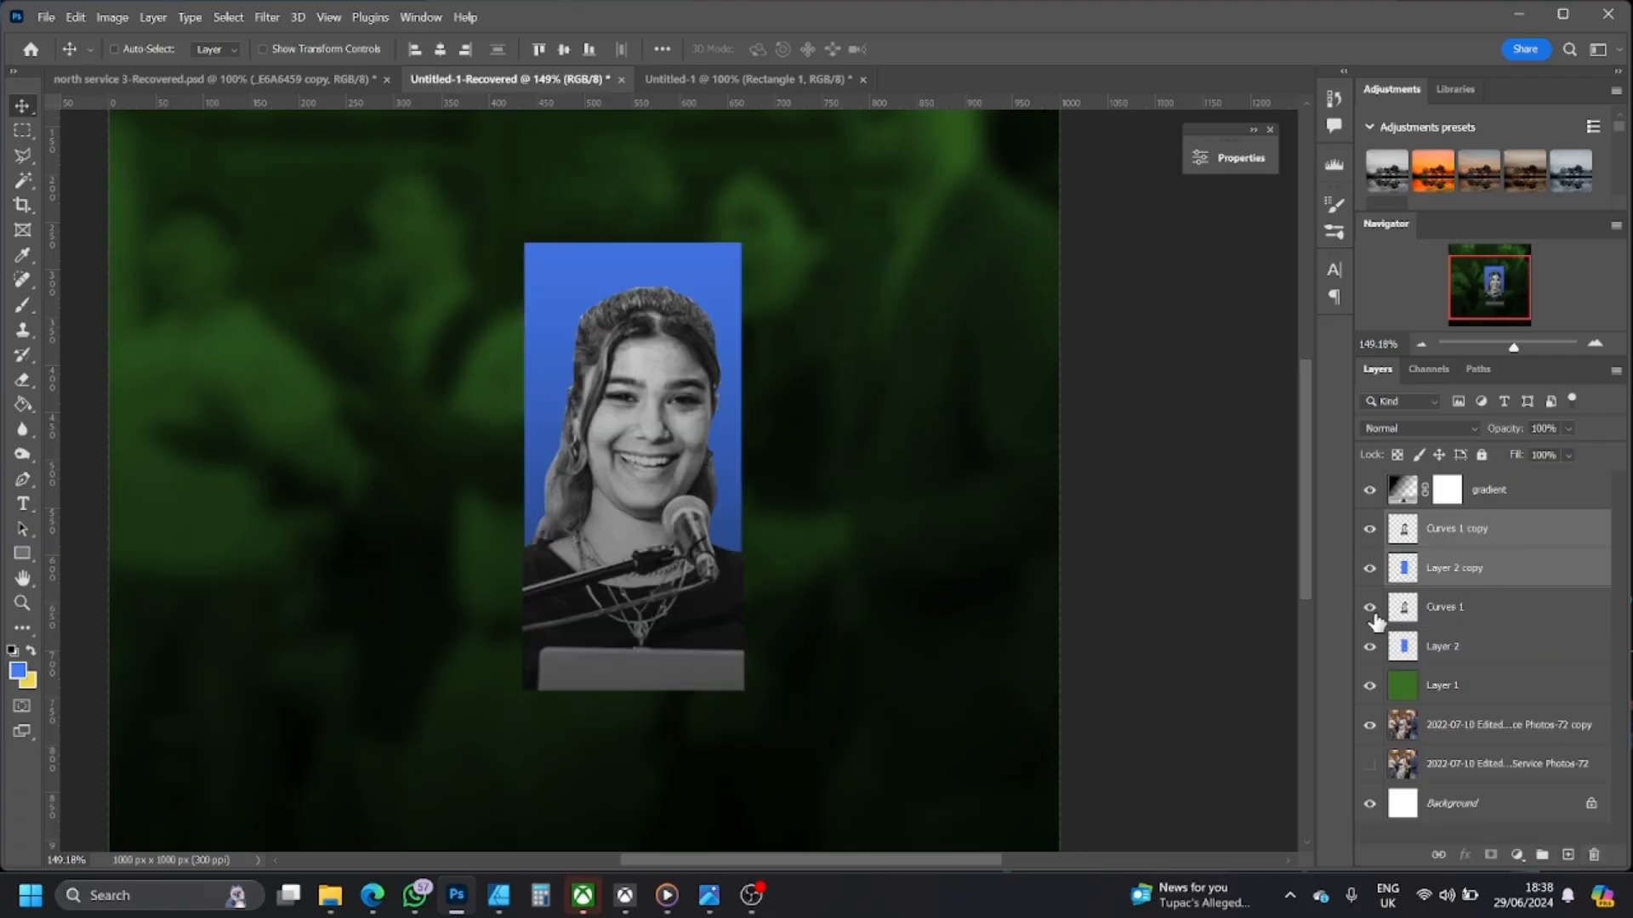
drag(1371, 609, 1375, 657)
- Merge the copied portrait and copied blue rectangle into a single layer
right_click(1498, 541)
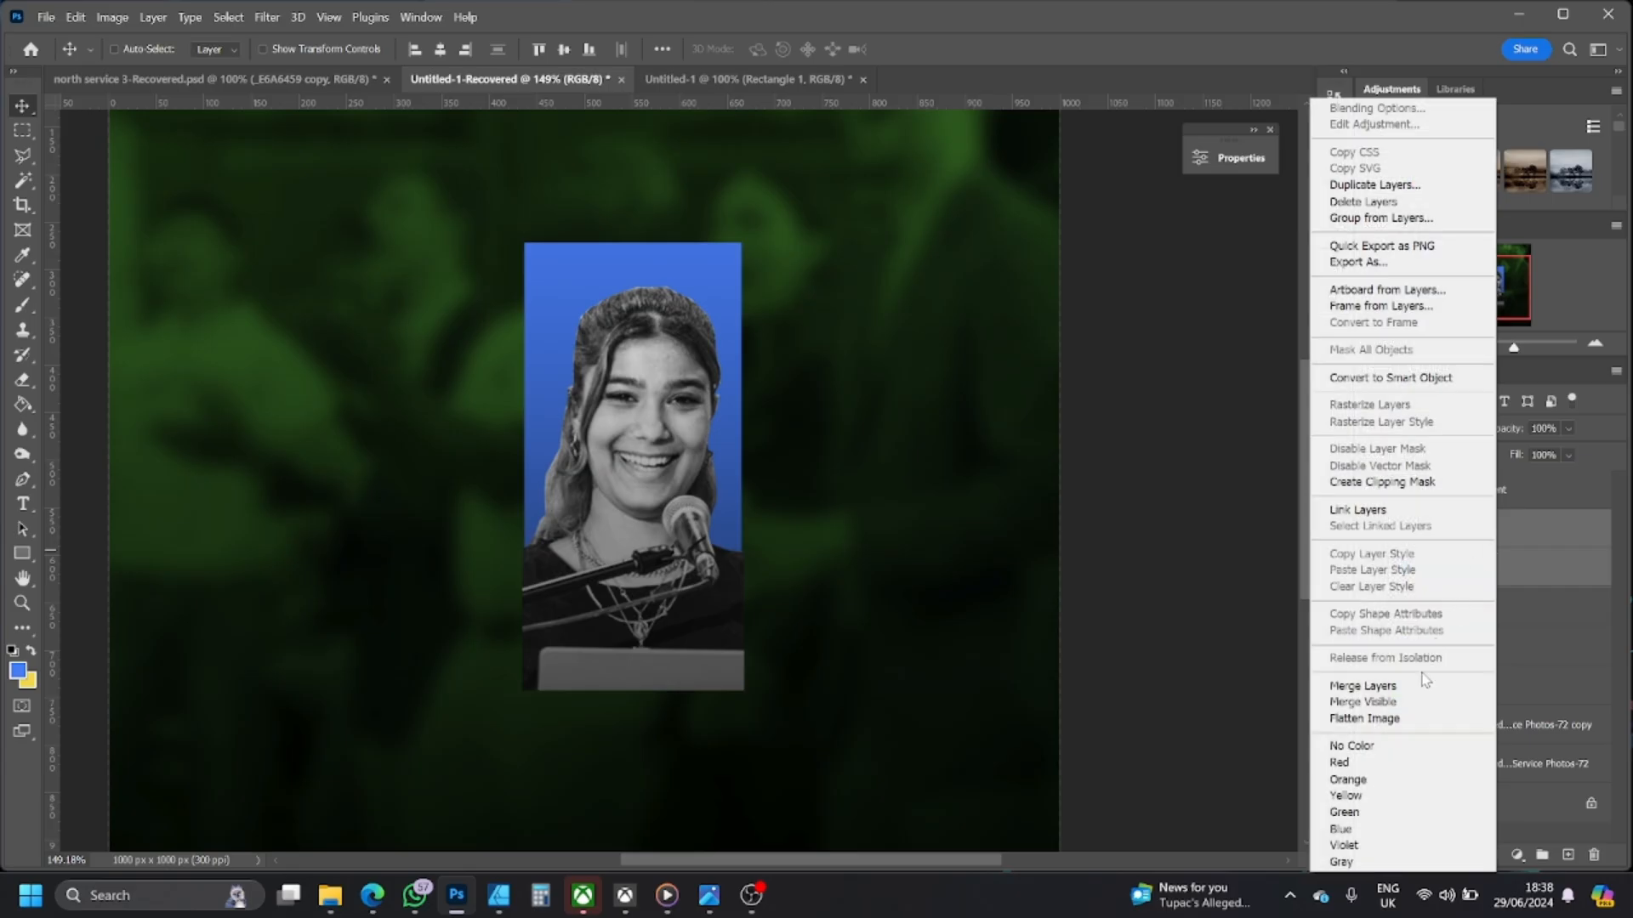
click(1557, 587)
right_click(1535, 538)
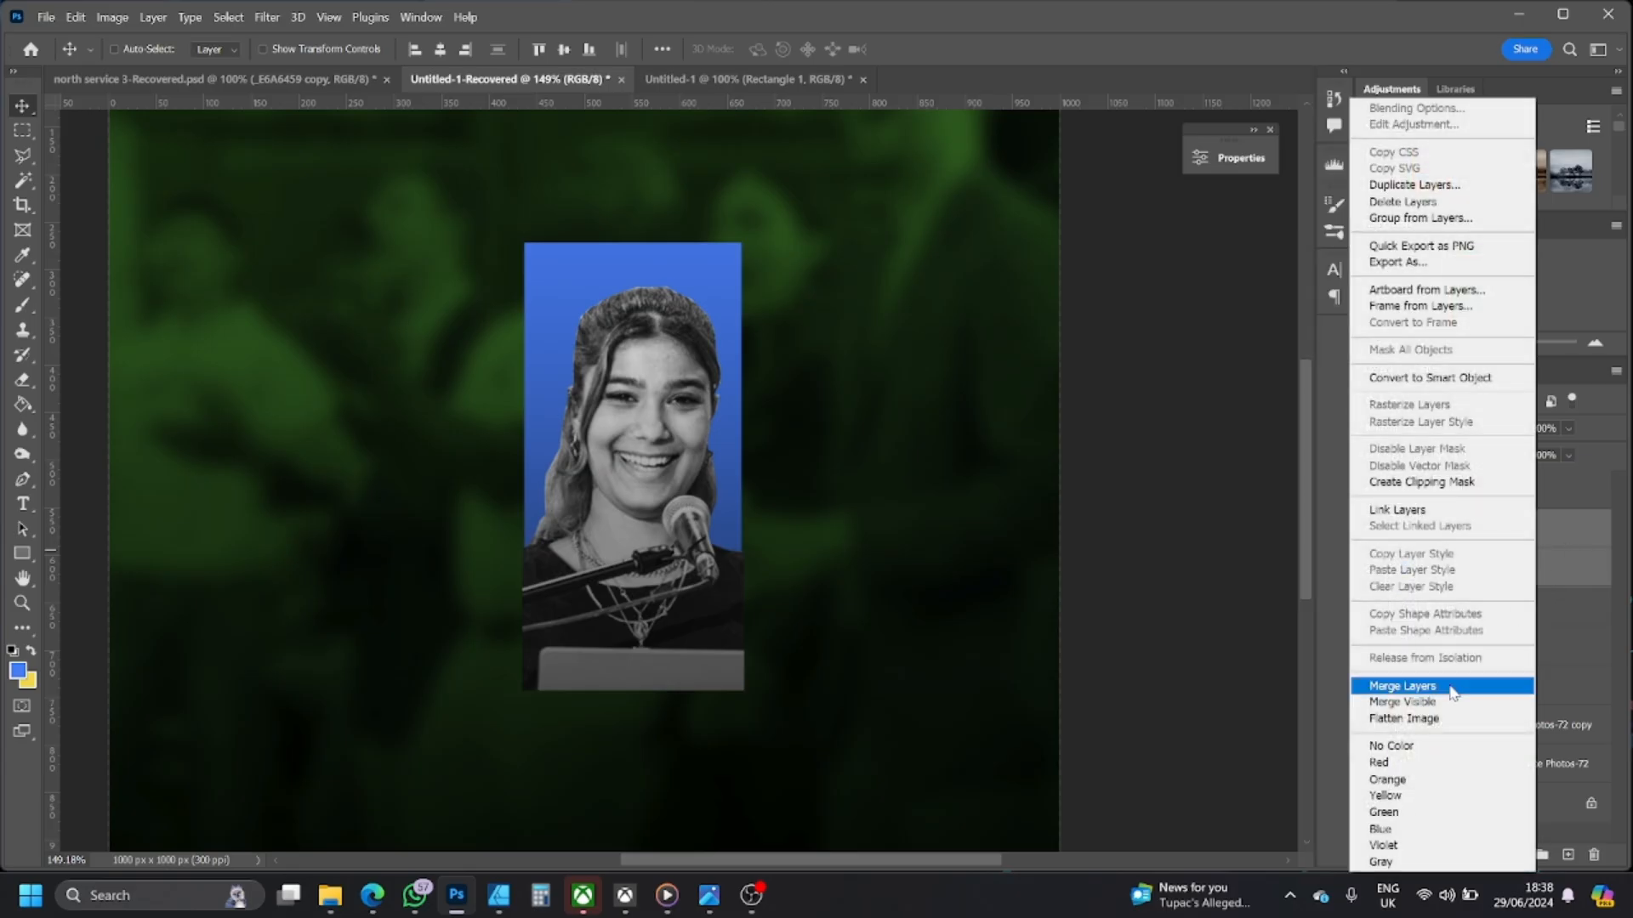
click(1452, 687)
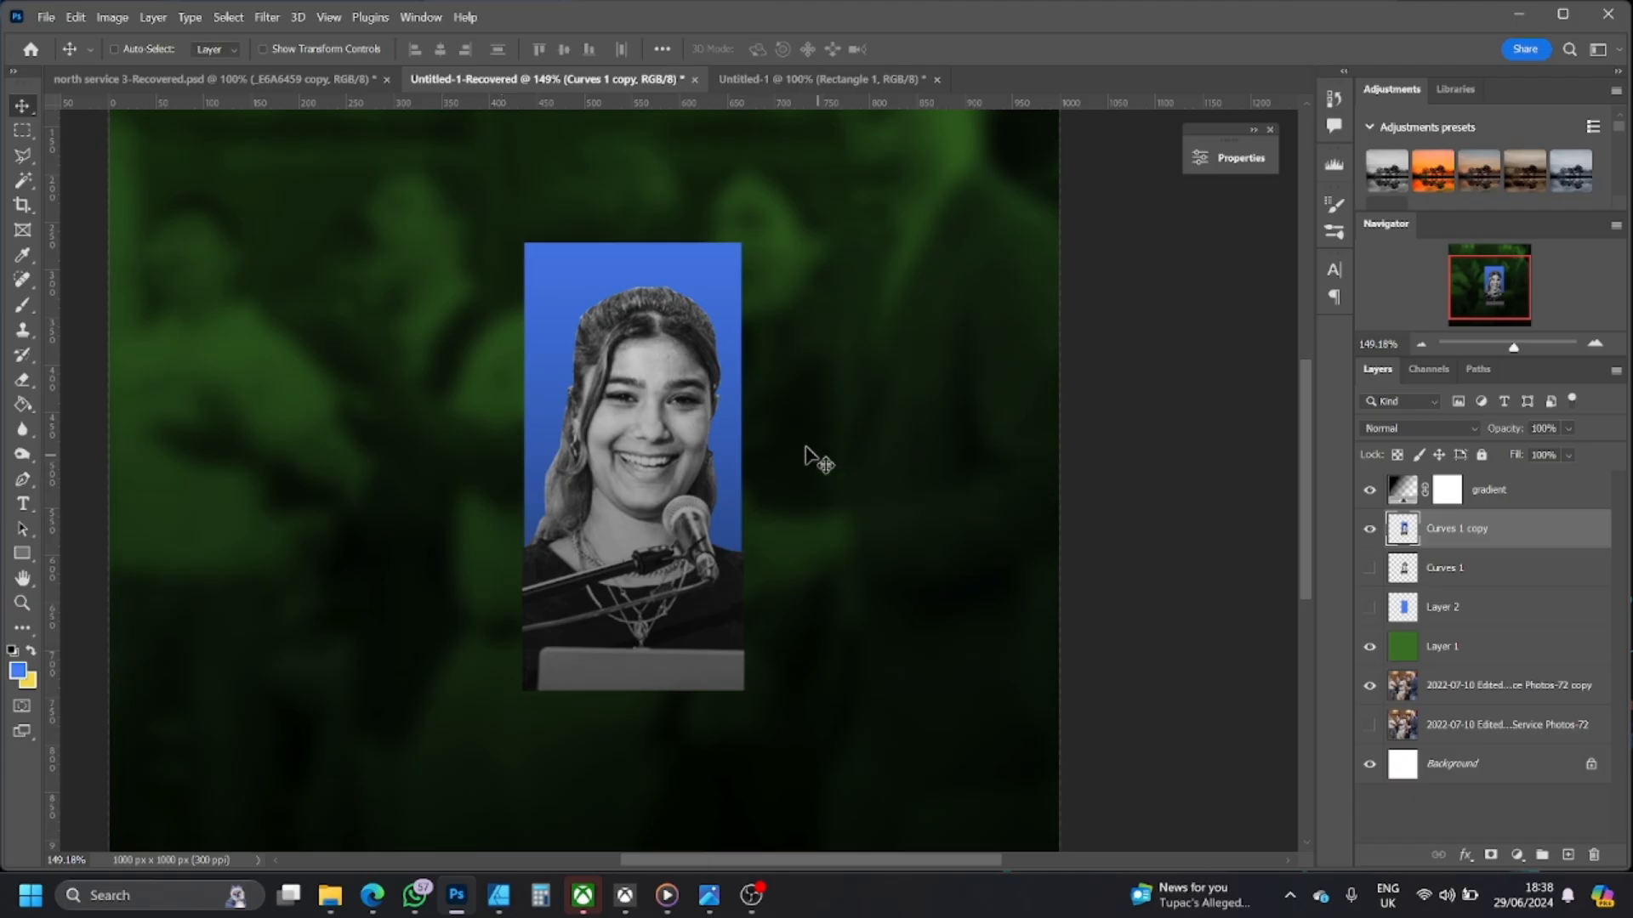
- Choose the Eraser Tool and enlarge its brush to size 80 for work on the merged panel's lower area
drag(1510, 349, 1520, 349)
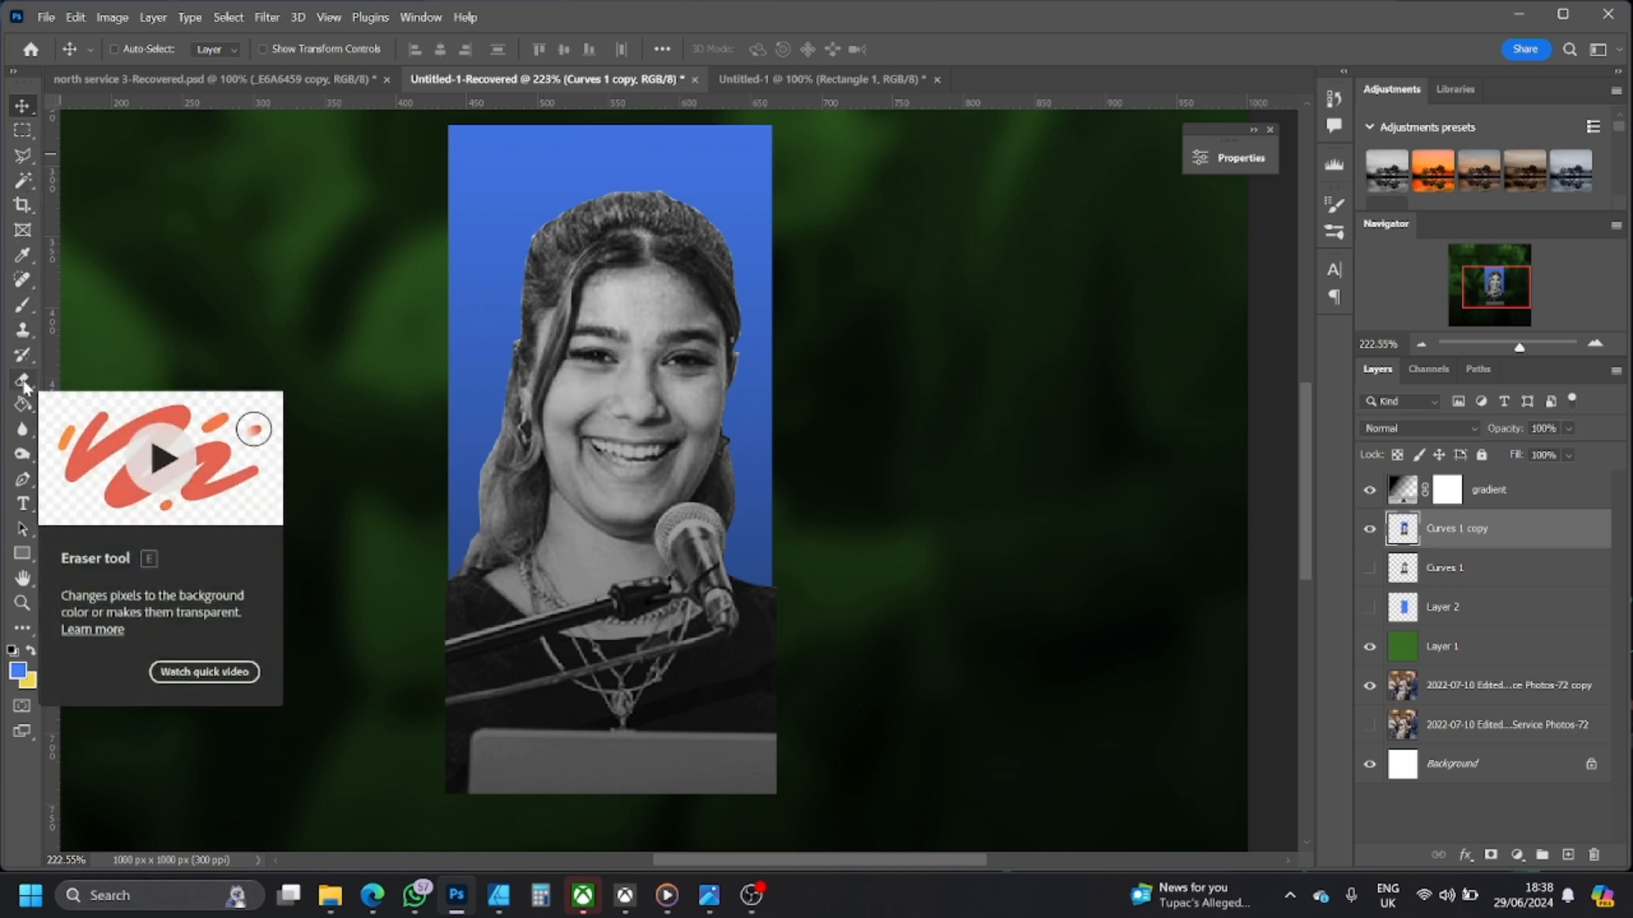
click(23, 386)
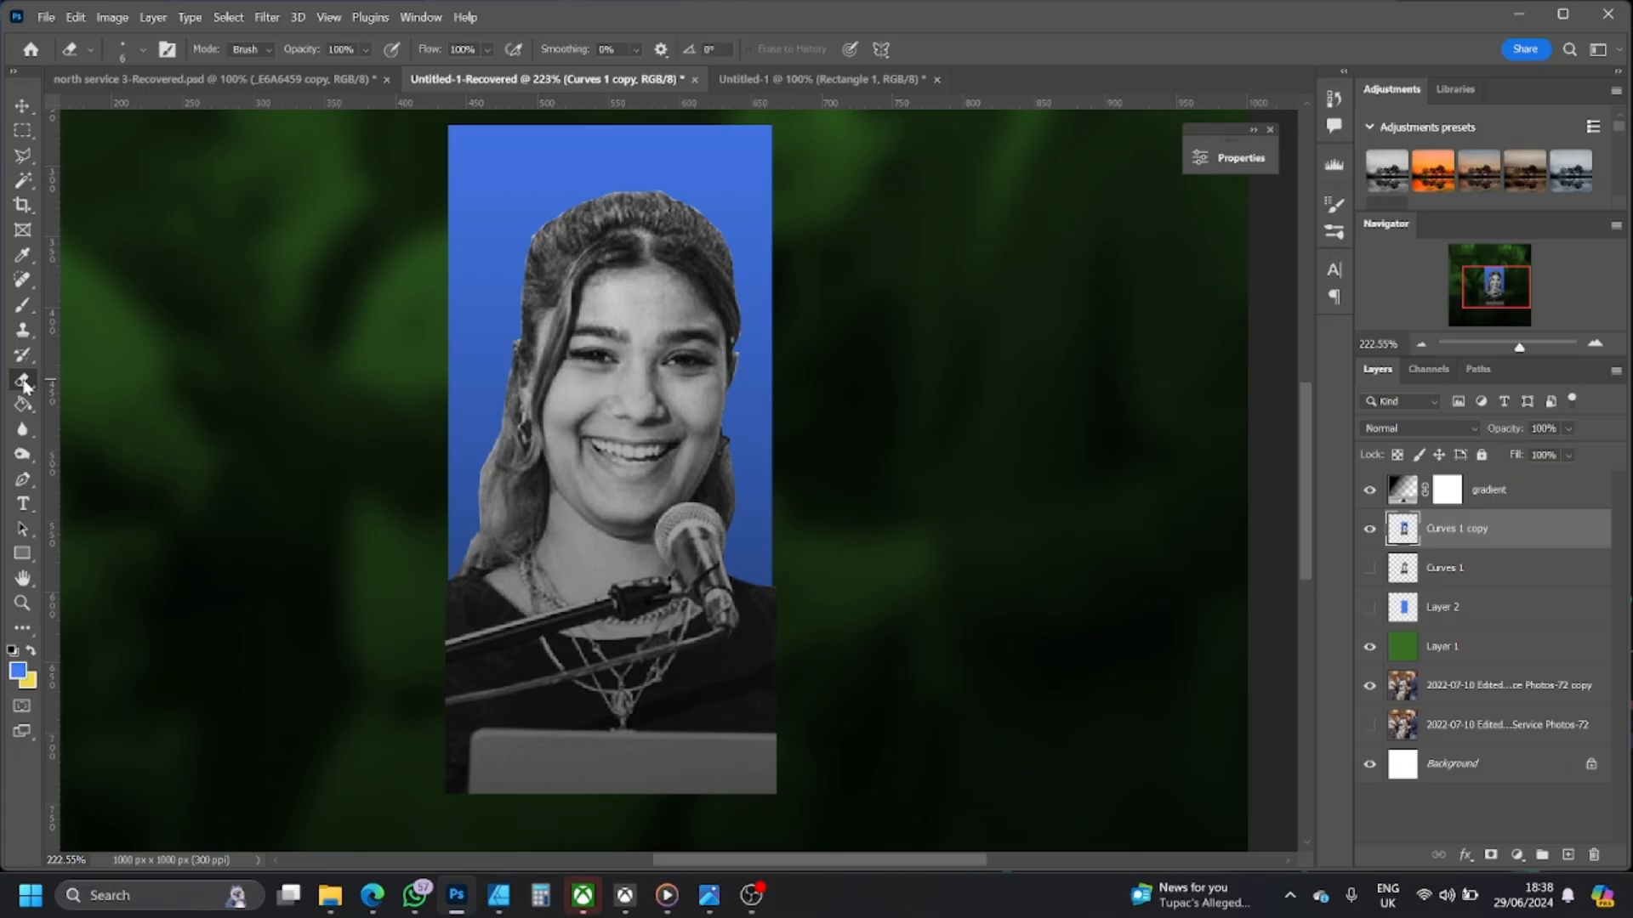
right_click(23, 385)
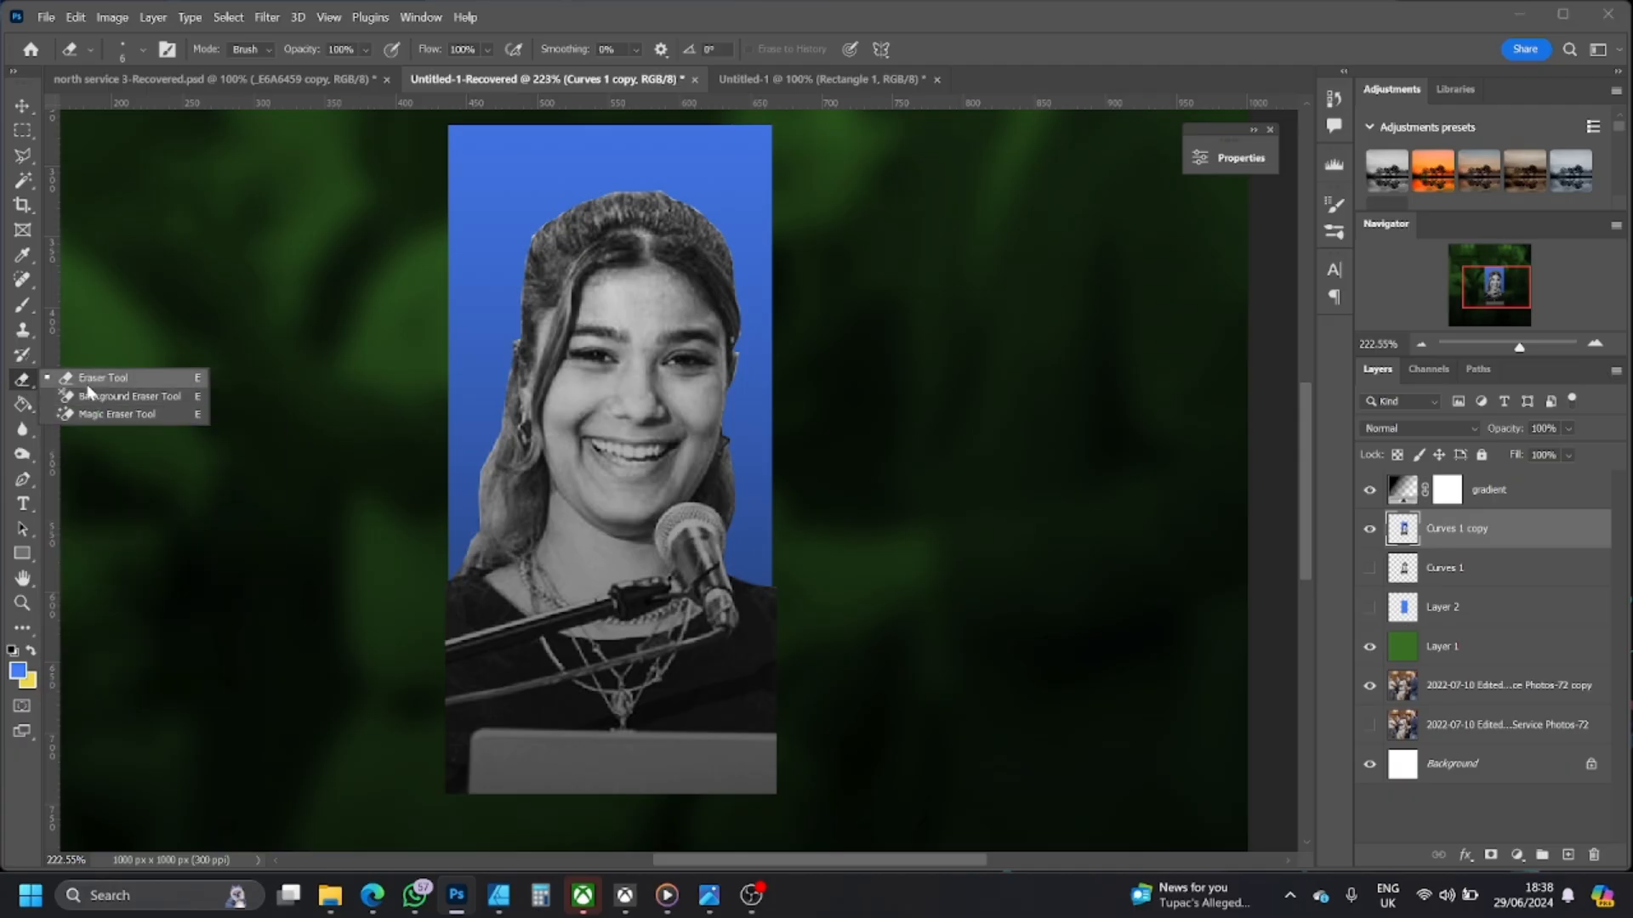
click(61, 380)
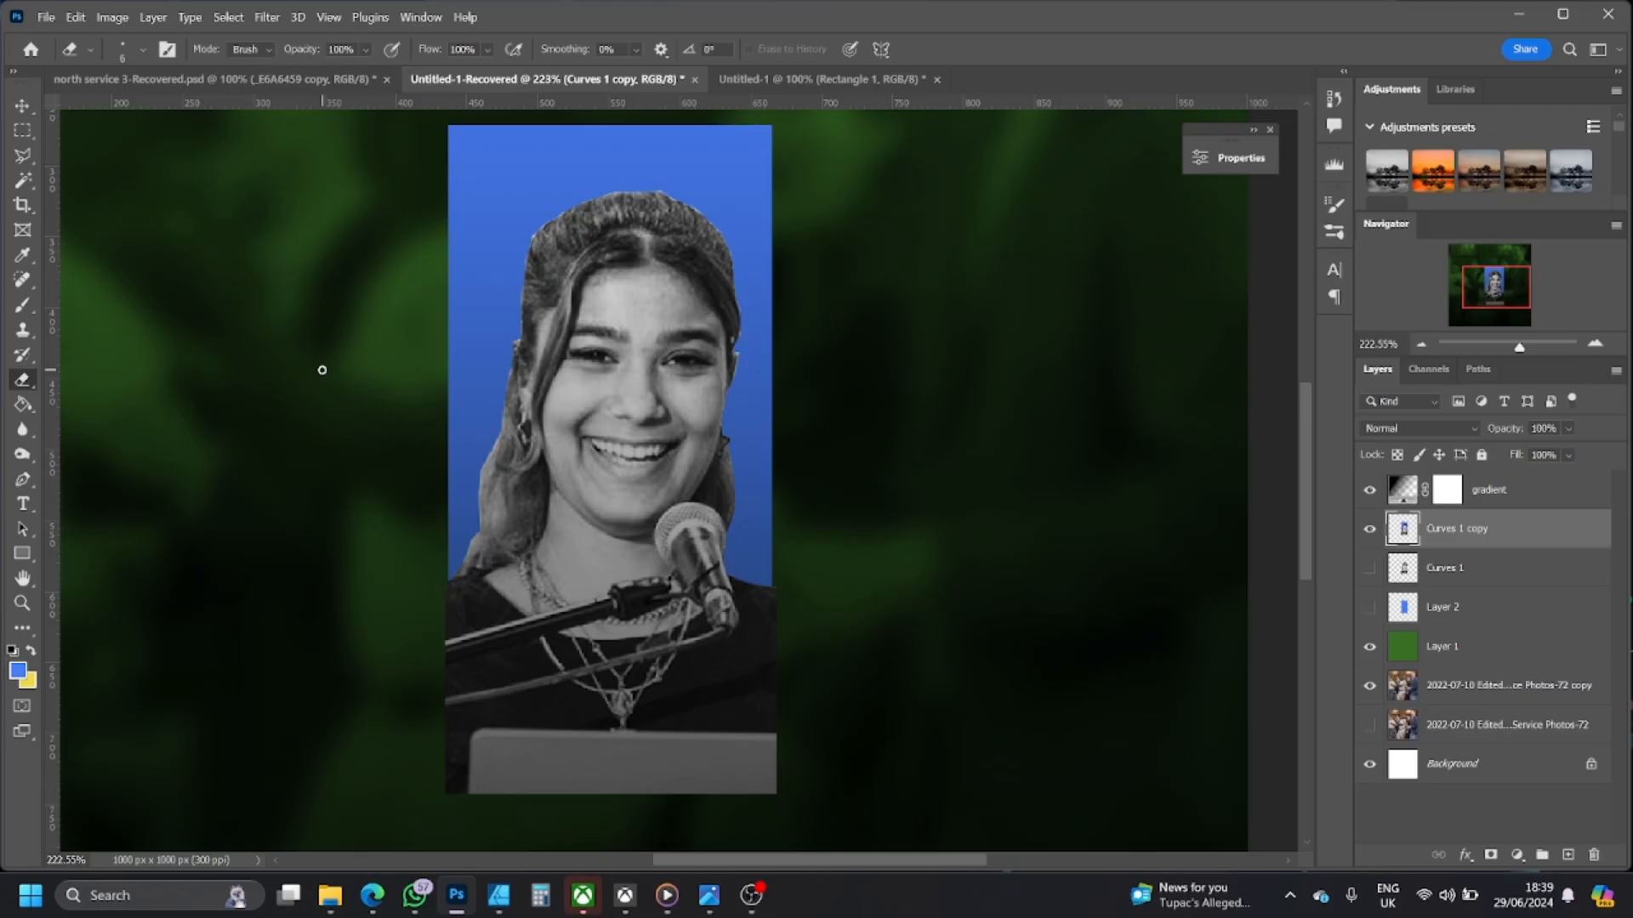
key(bracketright)
key(bracketright)
key(bracketright)
key(bracketright)
key(bracketright)
key(bracketright)
key(bracketright)
key(bracketright)
key(bracketright)
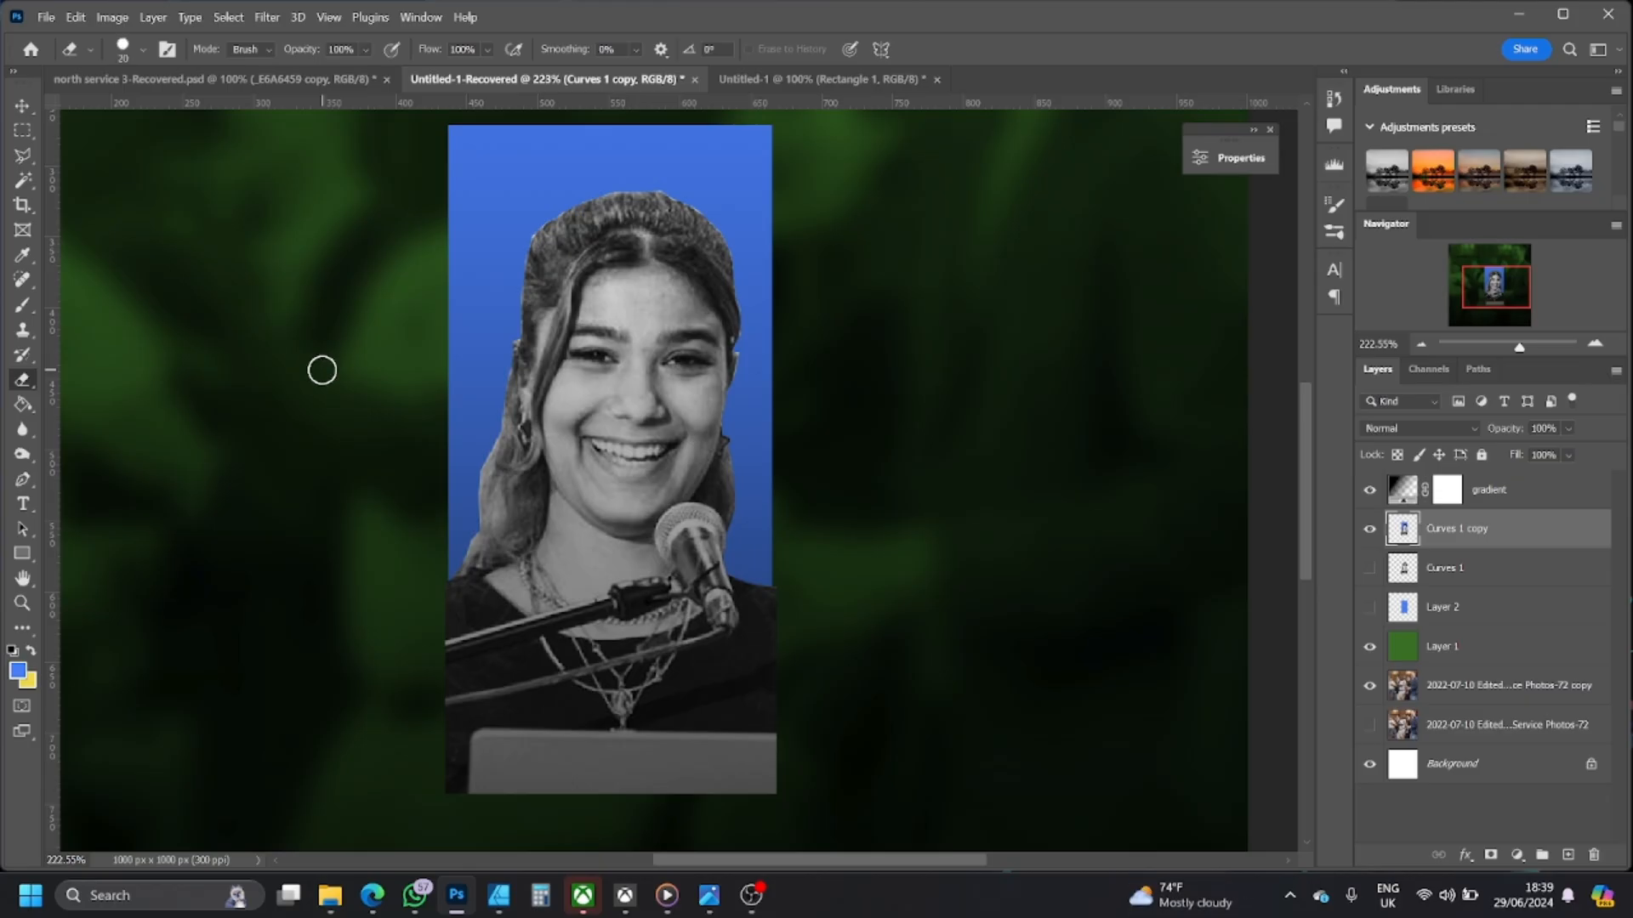
key(bracketright)
key(bracketright)
key(bracketright)
key(bracketleft)
key(bracketleft)
key(bracketleft)
key(bracketleft)
key(bracketleft)
key(bracketleft)
key(bracketleft)
key(bracketleft)
key(bracketright)
drag(1507, 347, 1506, 348)
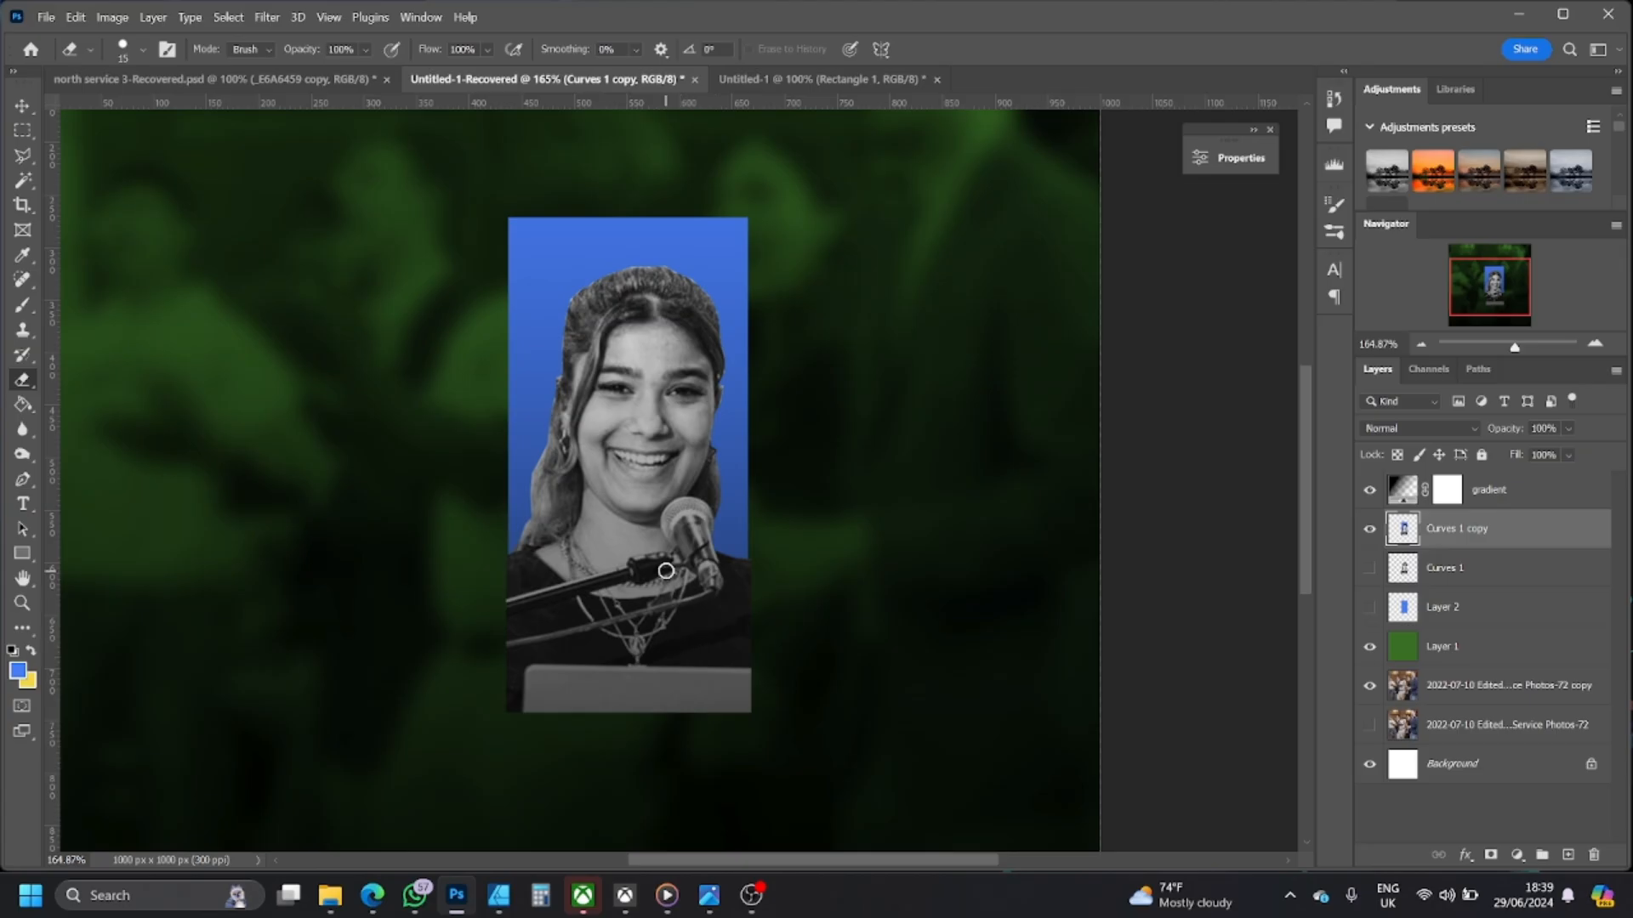
scroll(666, 572, down, 3)
key(bracketright)
key(bracketright)
key(bracketright)
key(bracketright)
key(bracketright)
key(bracketright)
key(bracketright)
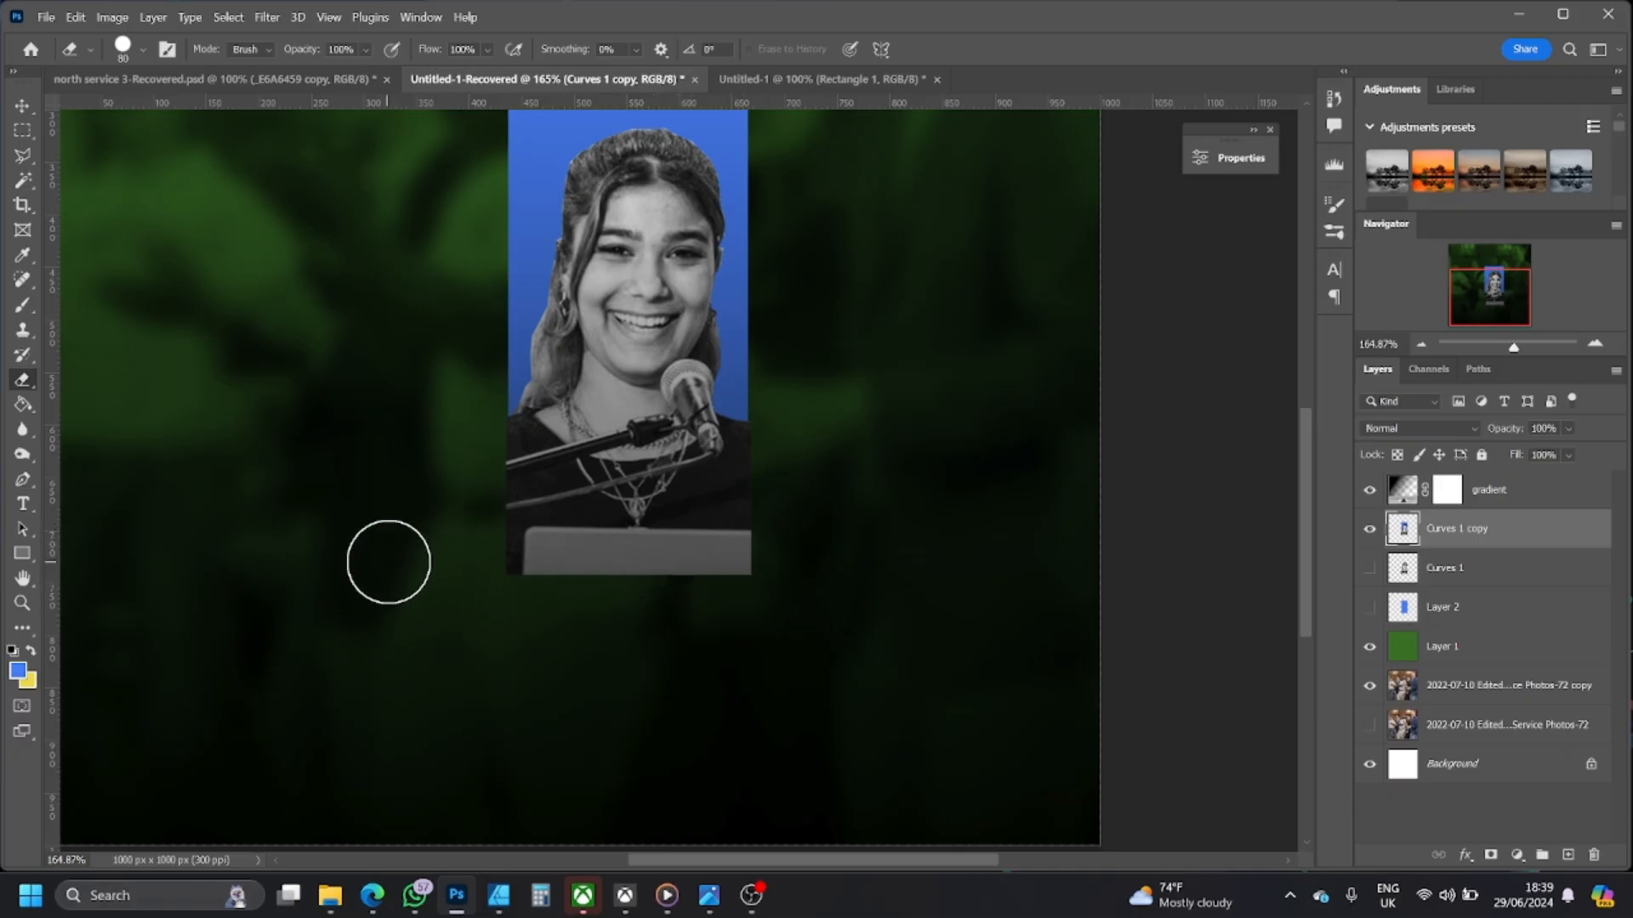
- Try erasing the lower part of the portrait panel at 100% opacity, and undo the eraser stroke
drag(386, 565, 838, 460)
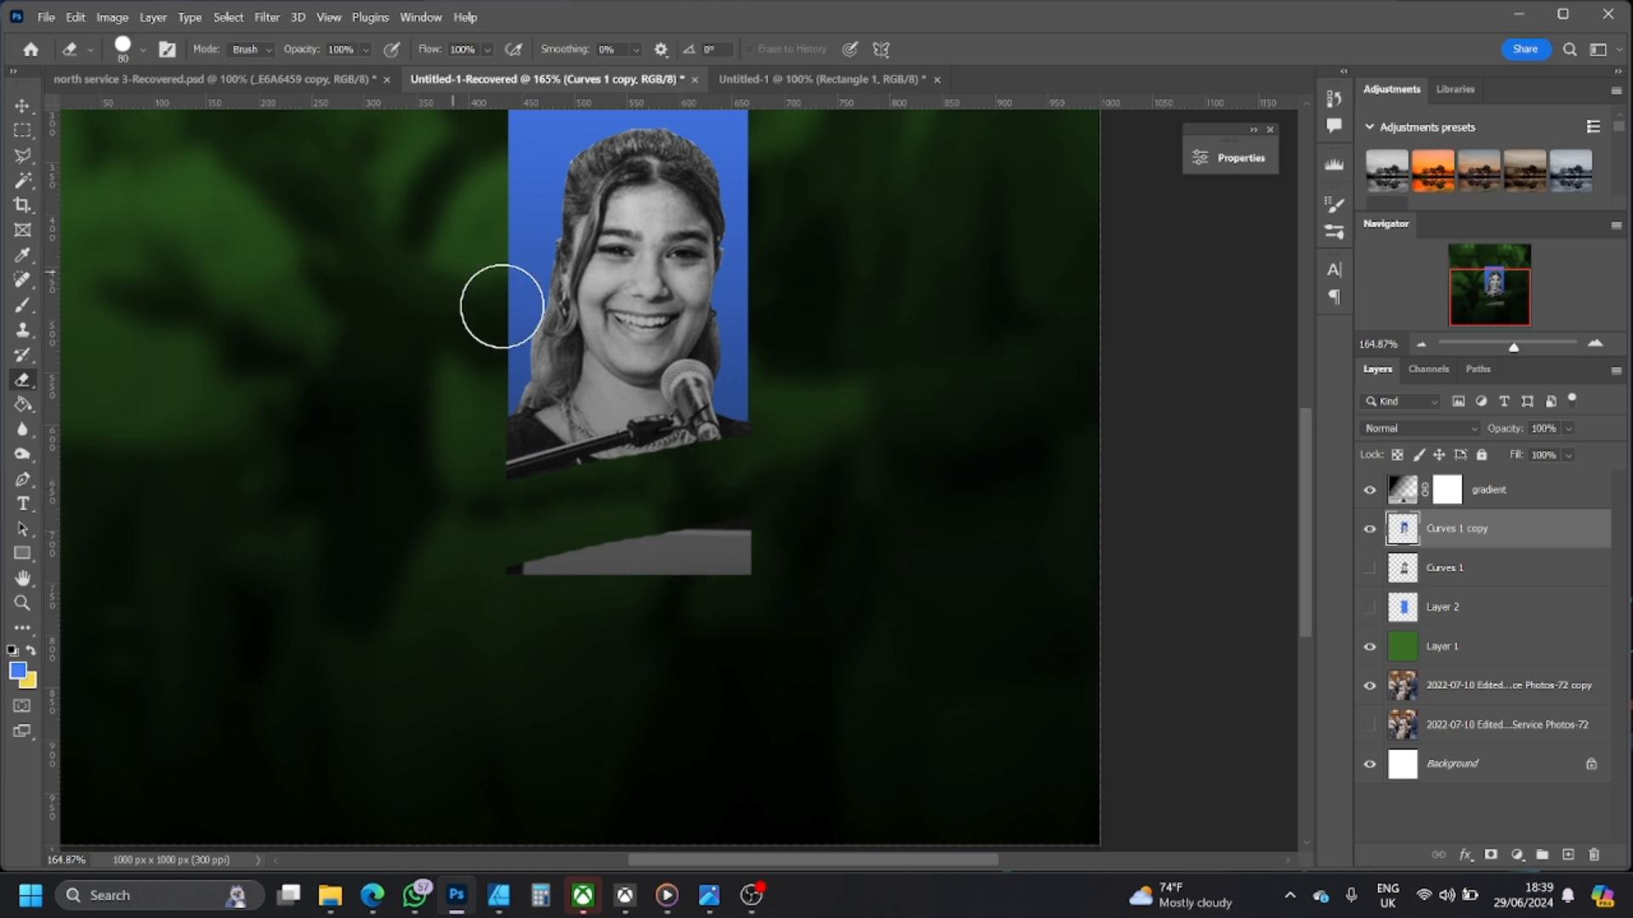
click(77, 17)
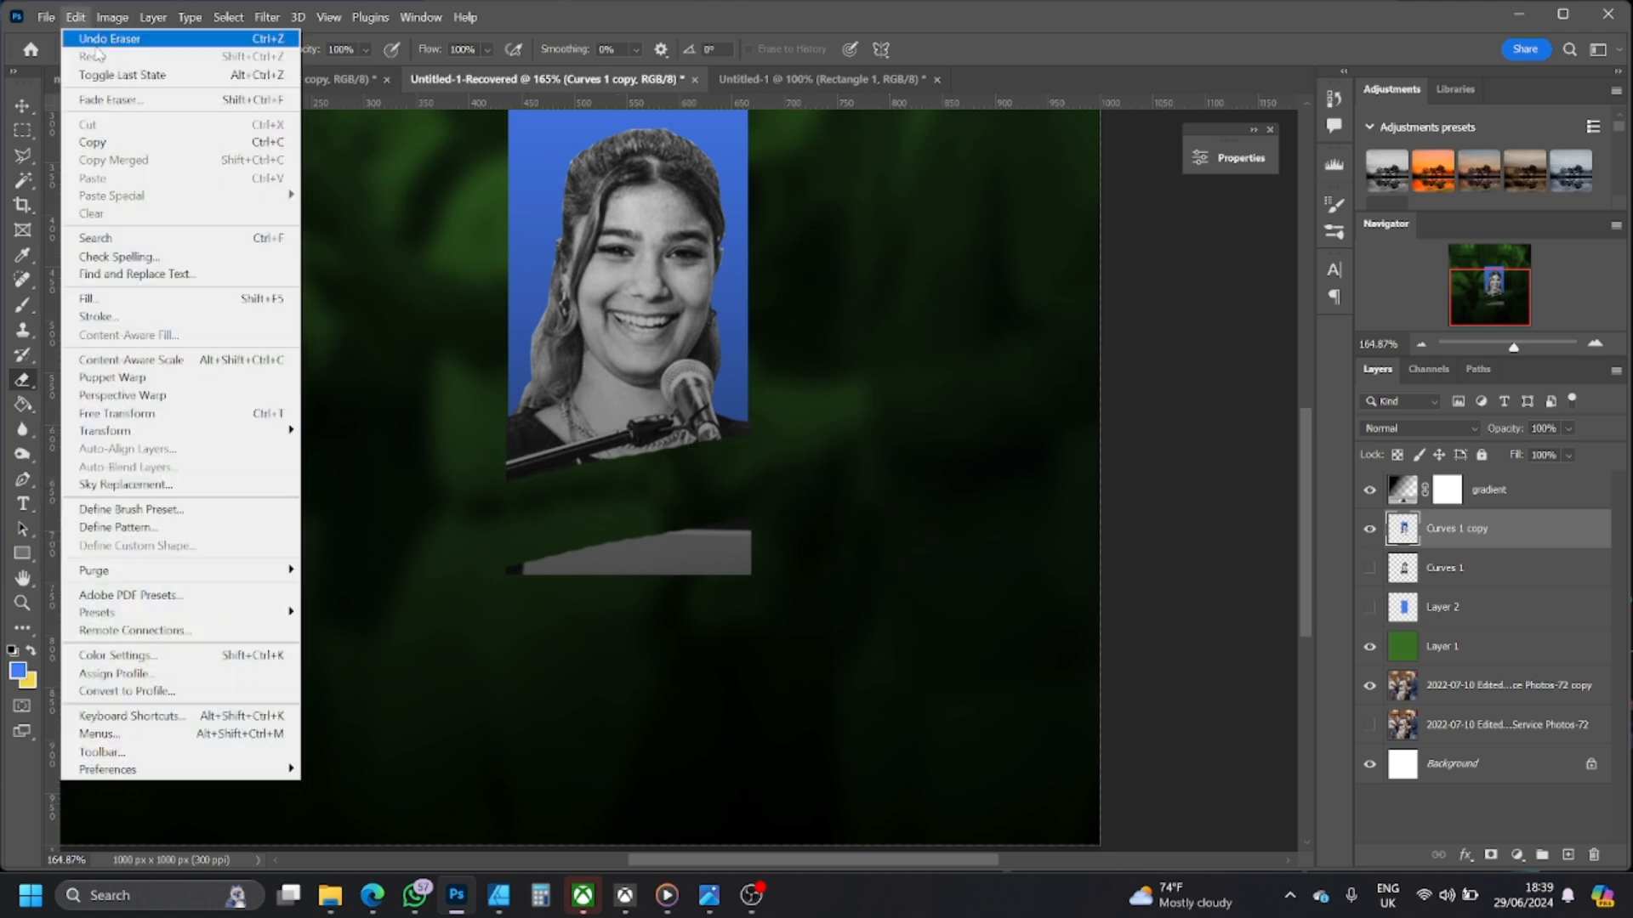
click(95, 40)
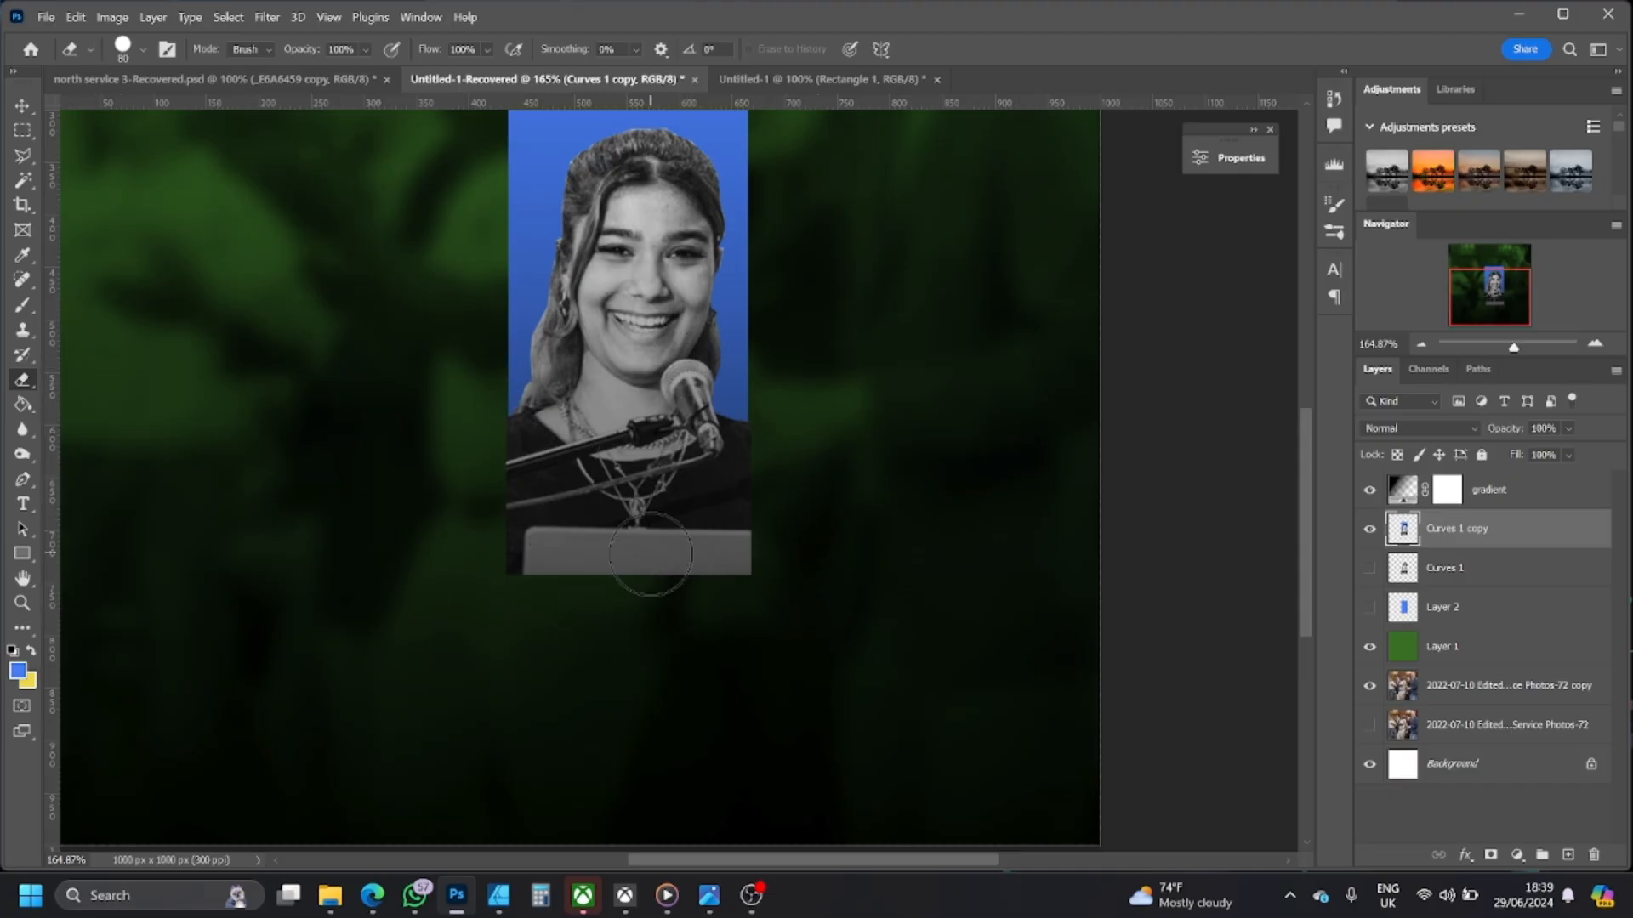
- Check the fade in the reference flyer, set the eraser's opacity and flow to 15%, and softly erase the lower part of the portrait panel
click(569, 782)
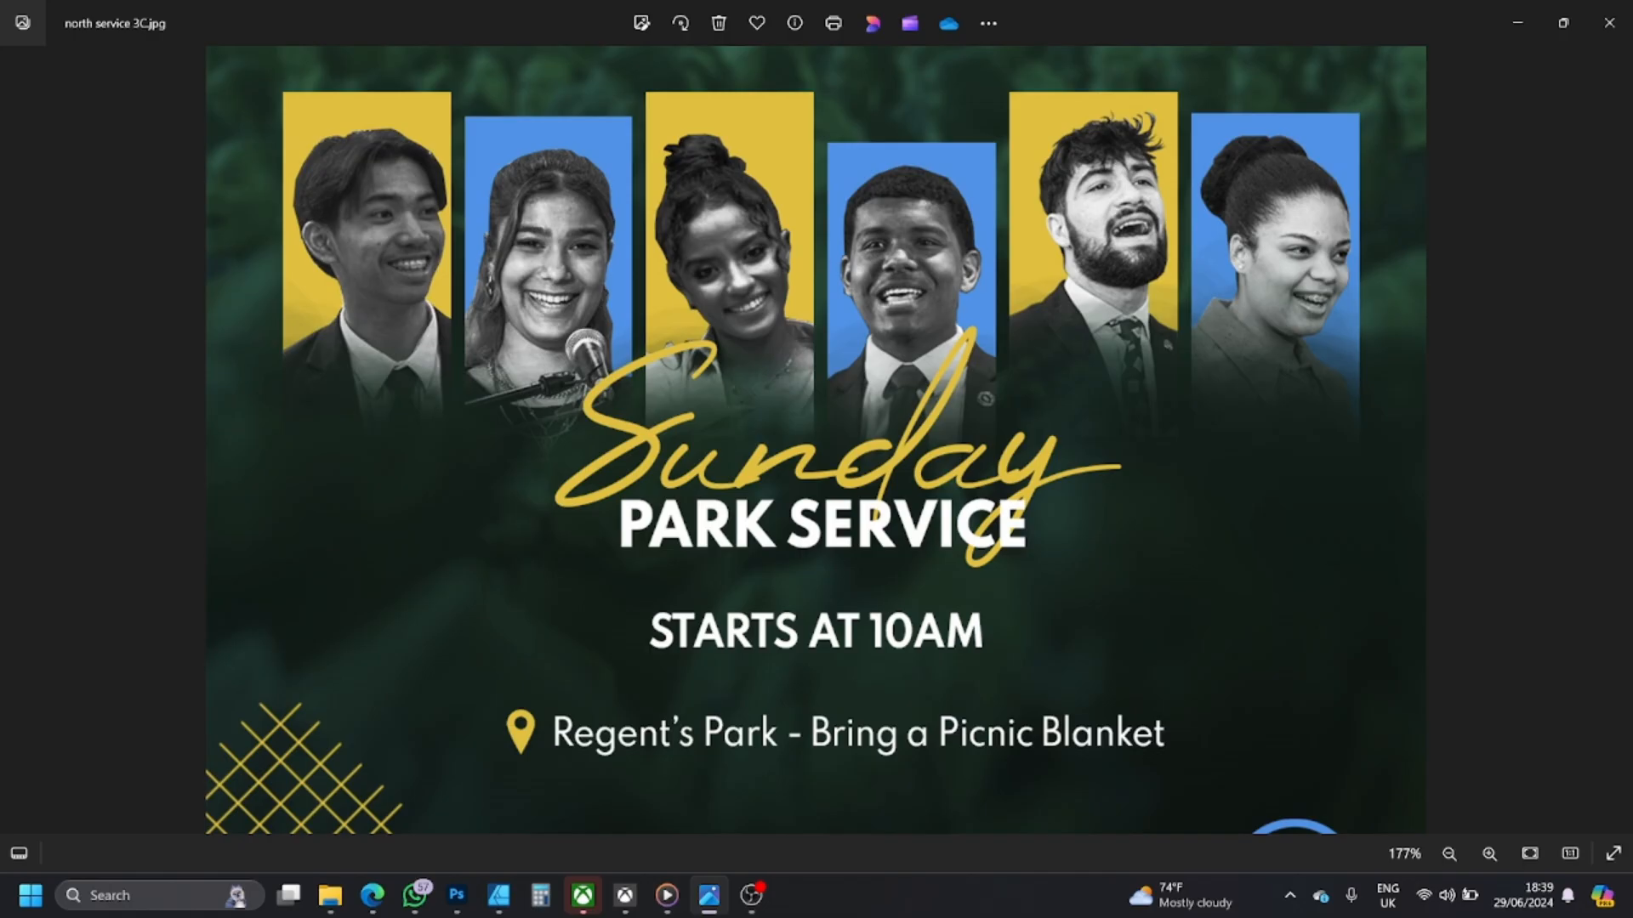
click(723, 895)
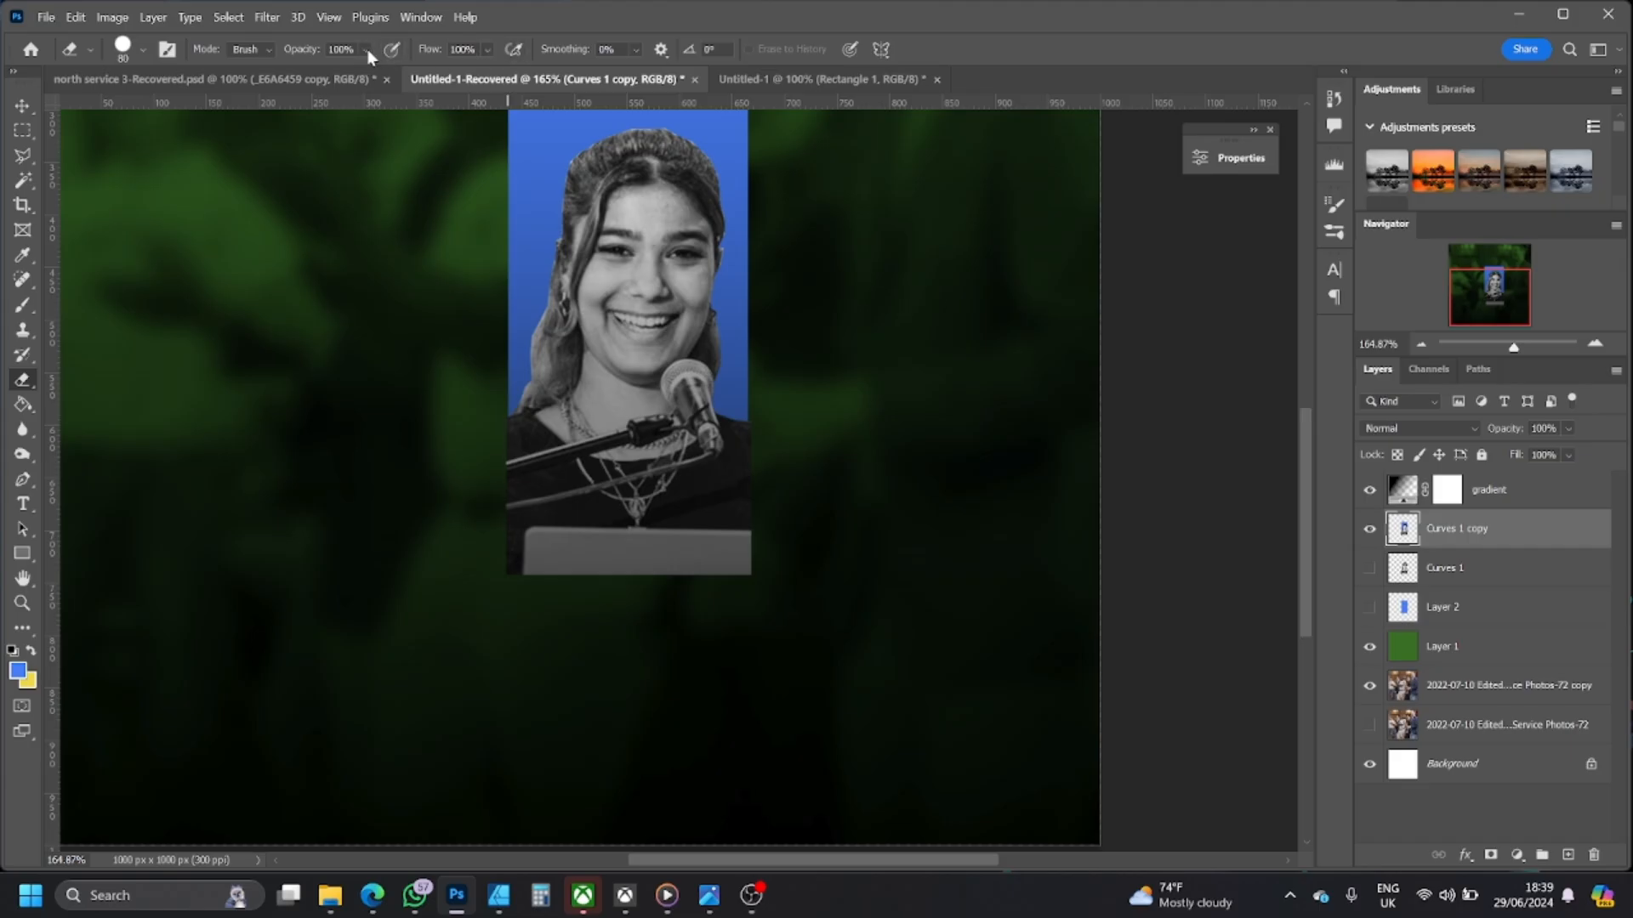
drag(397, 72, 340, 73)
click(487, 51)
drag(458, 69, 447, 69)
click(587, 26)
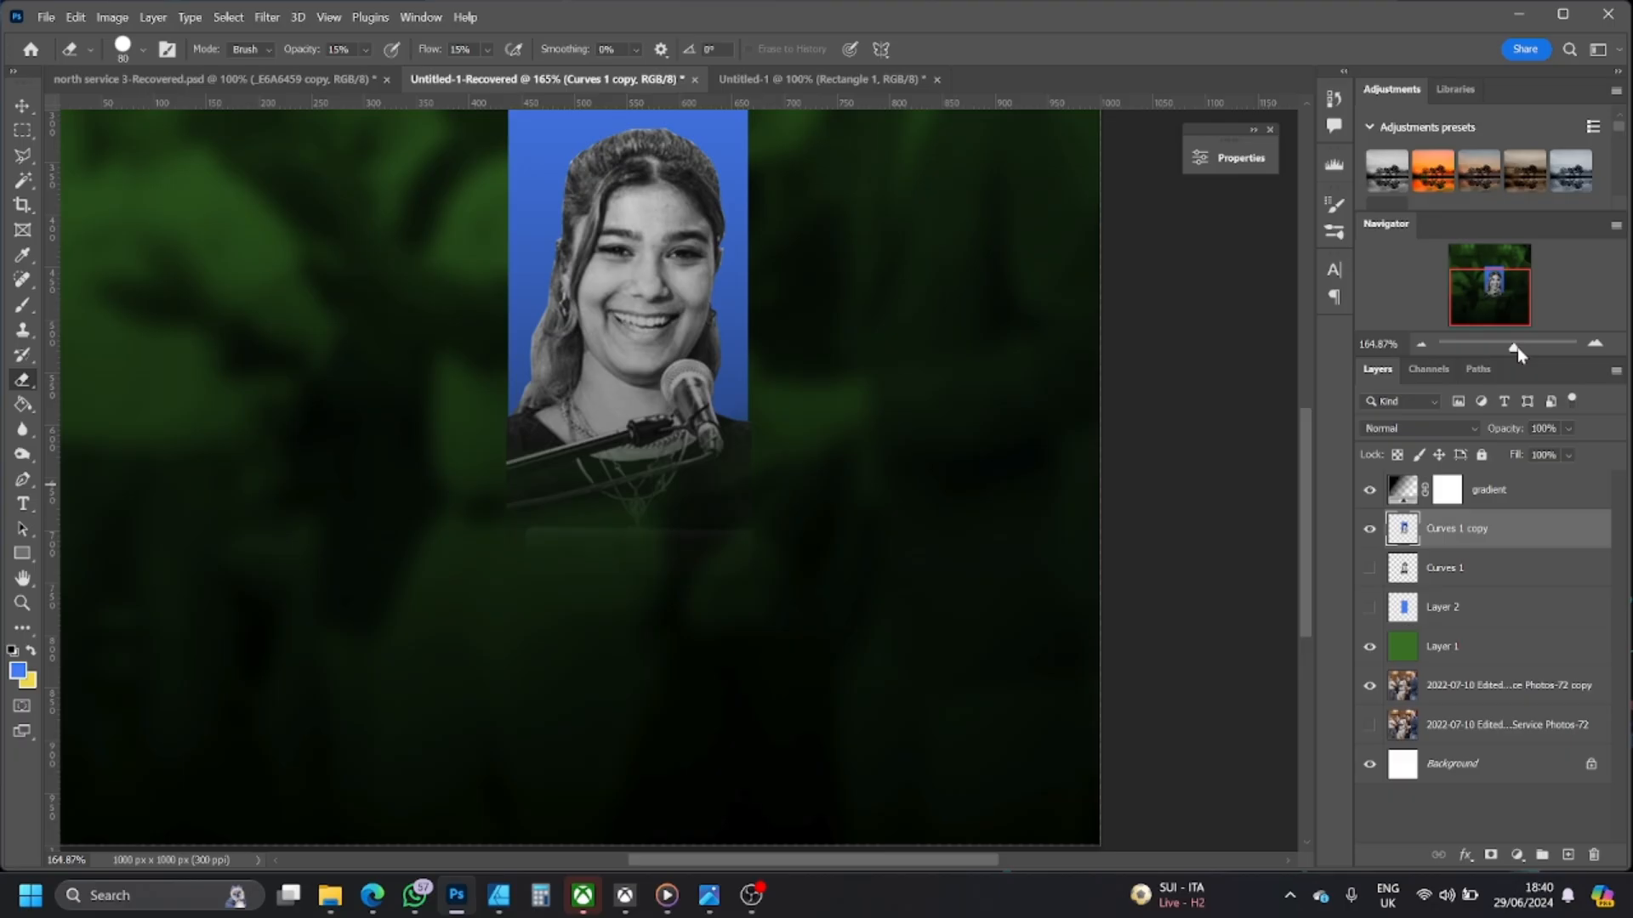
drag(1515, 352, 1512, 352)
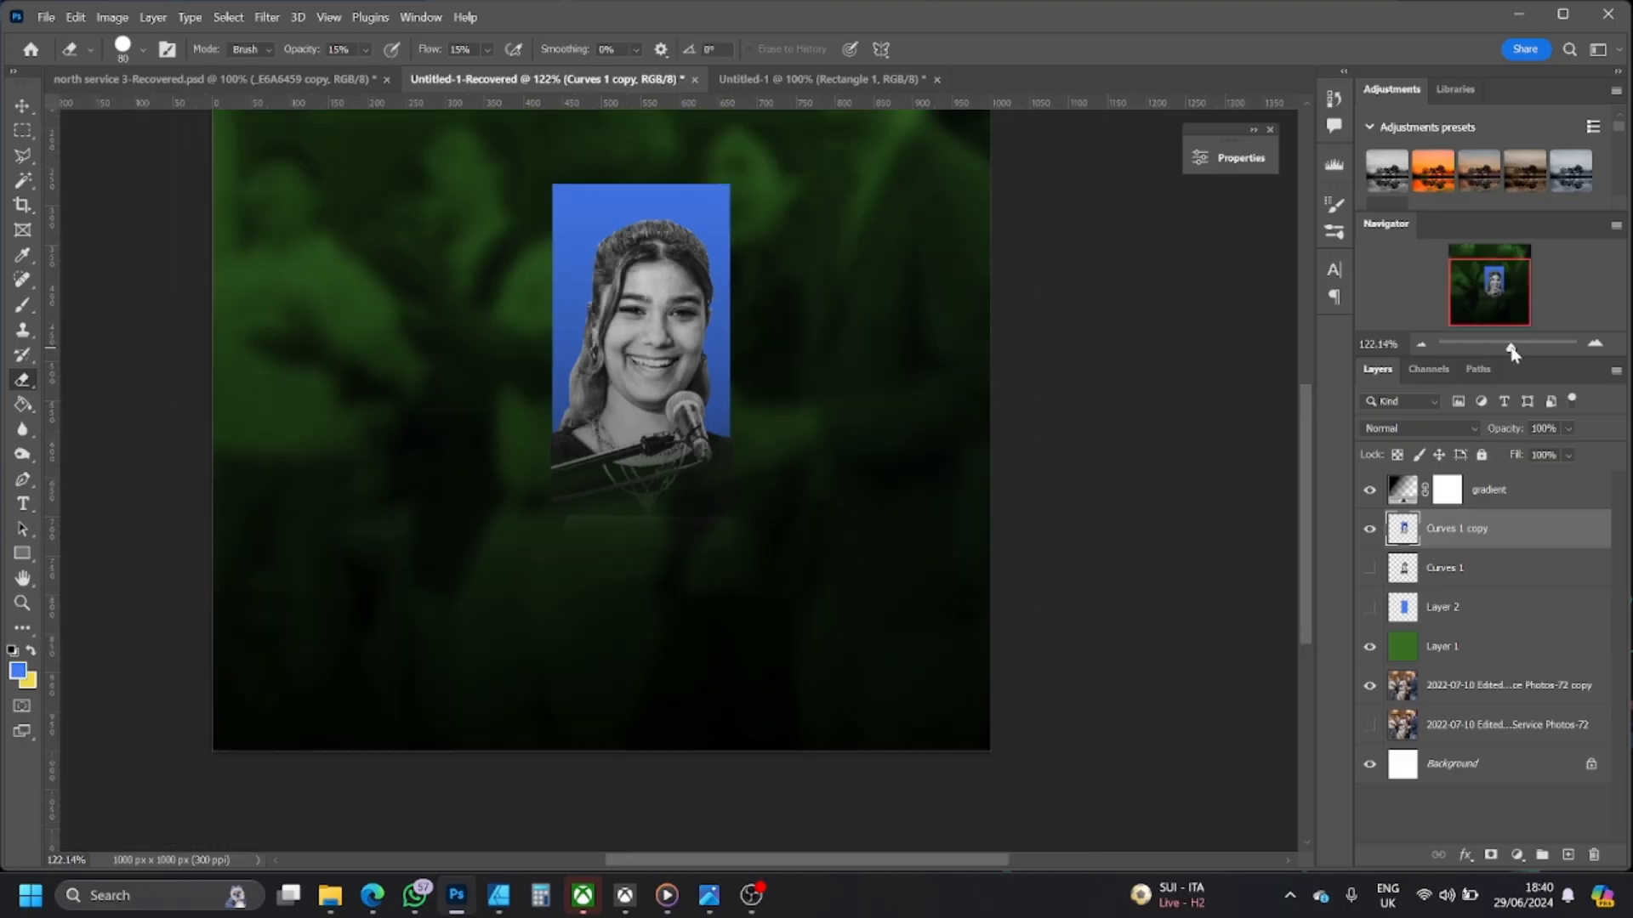
click(22, 108)
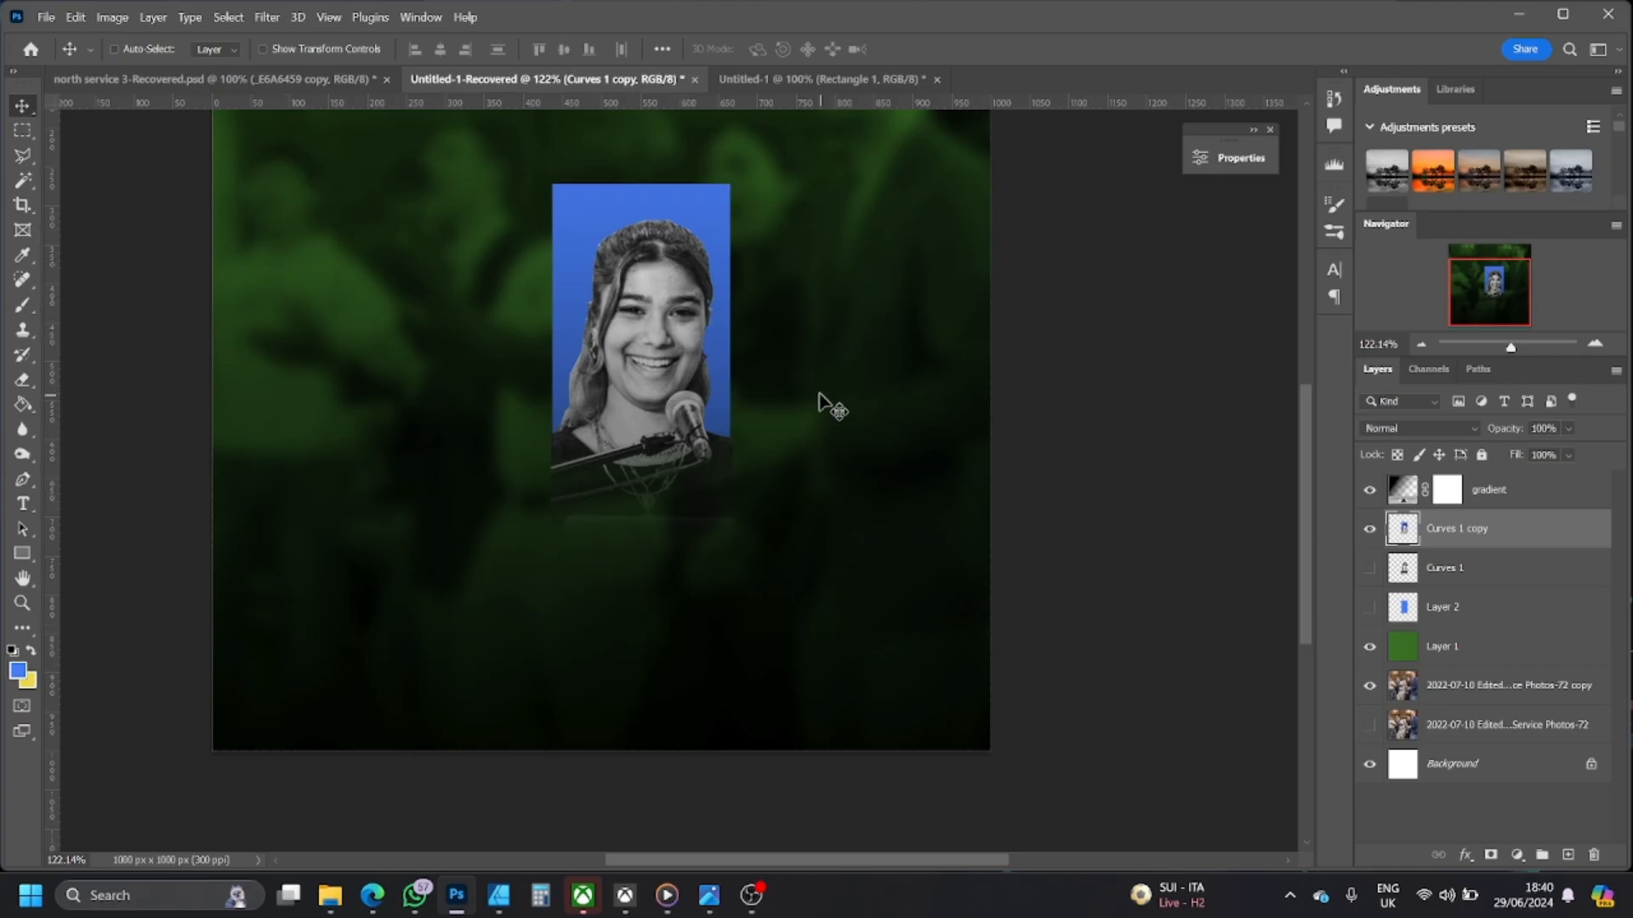
click(75, 17)
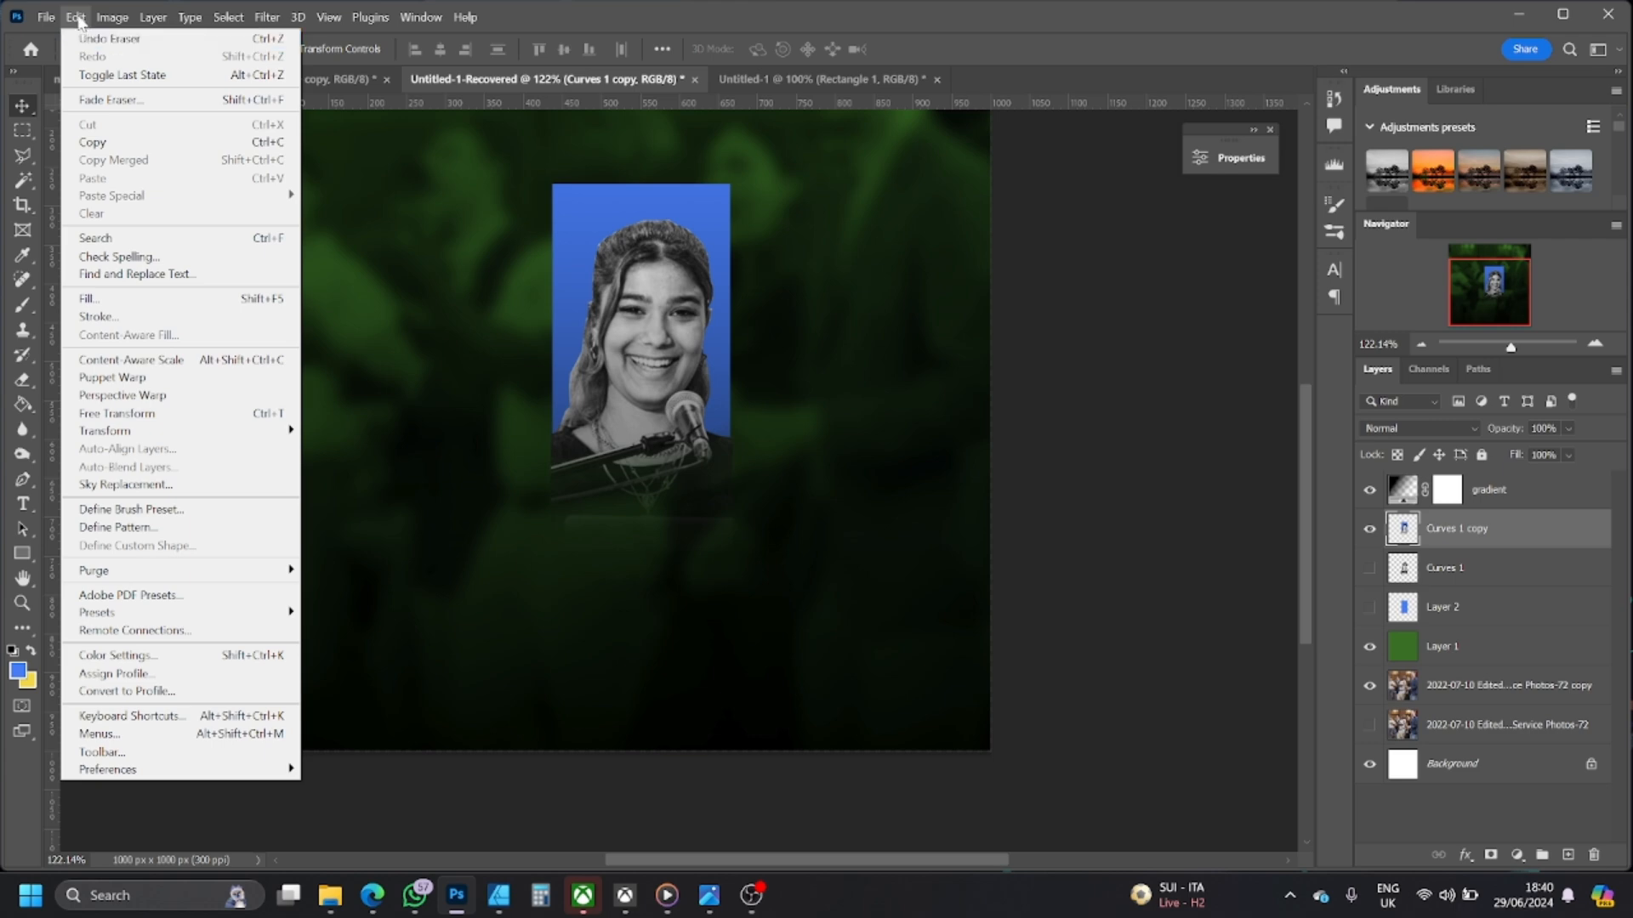
mouse_move(46, 17)
click(522, 18)
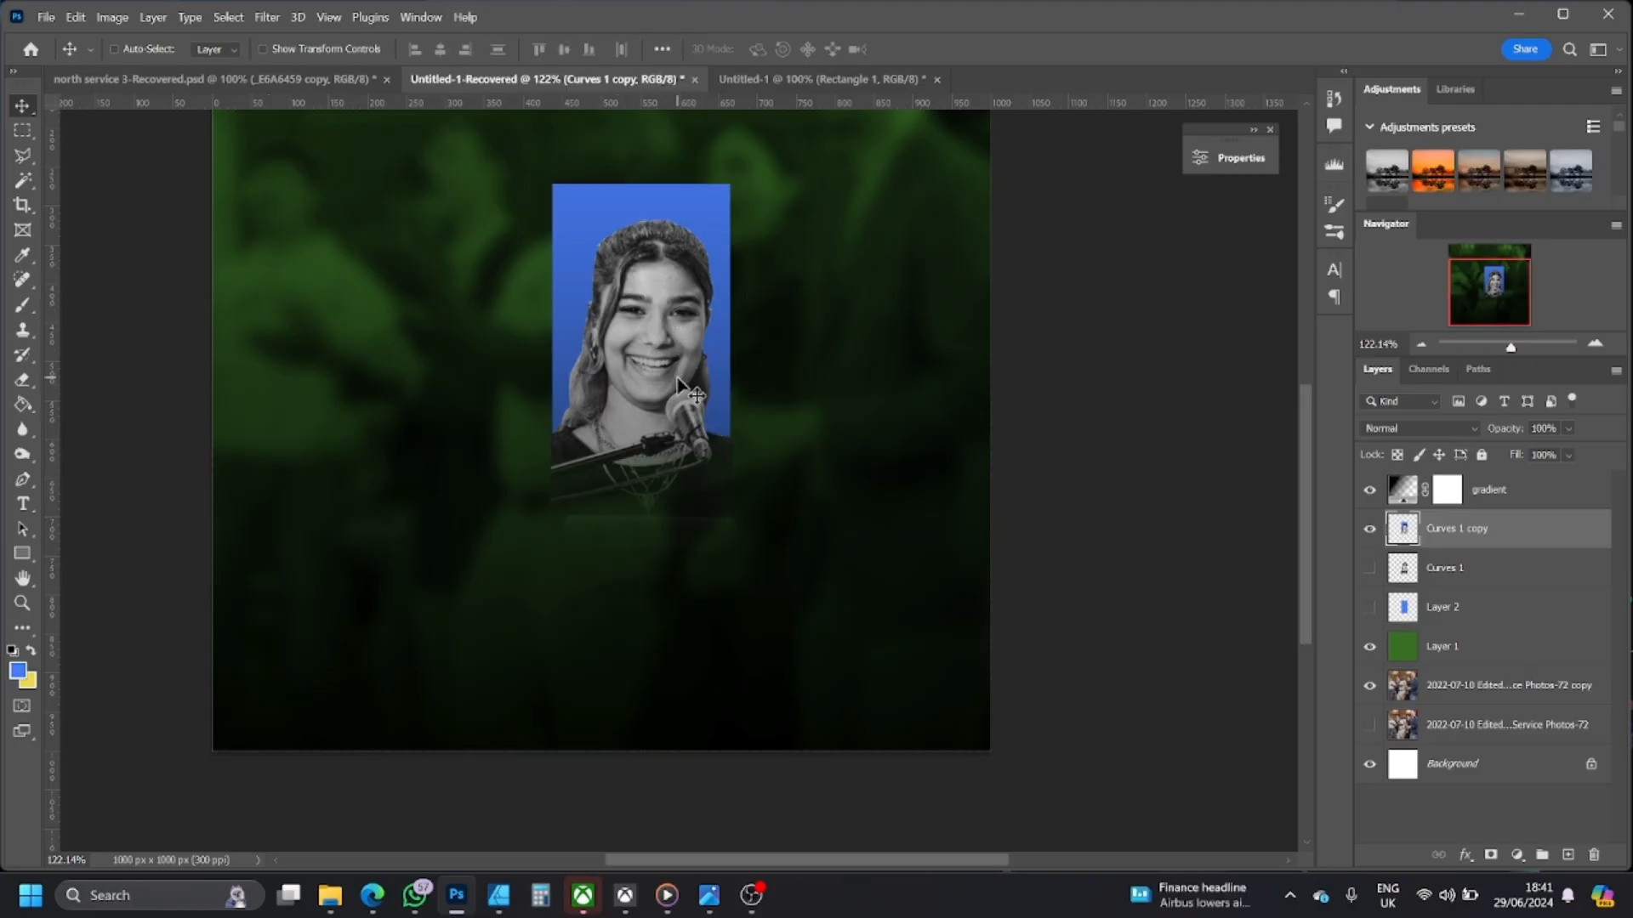
- Move the faded portrait panel to the upper-left area of the flyer and compare its placement with the reference flyer
scroll(576, 587, up, 2)
scroll(689, 403, up, 1)
drag(676, 433, 403, 393)
click(709, 894)
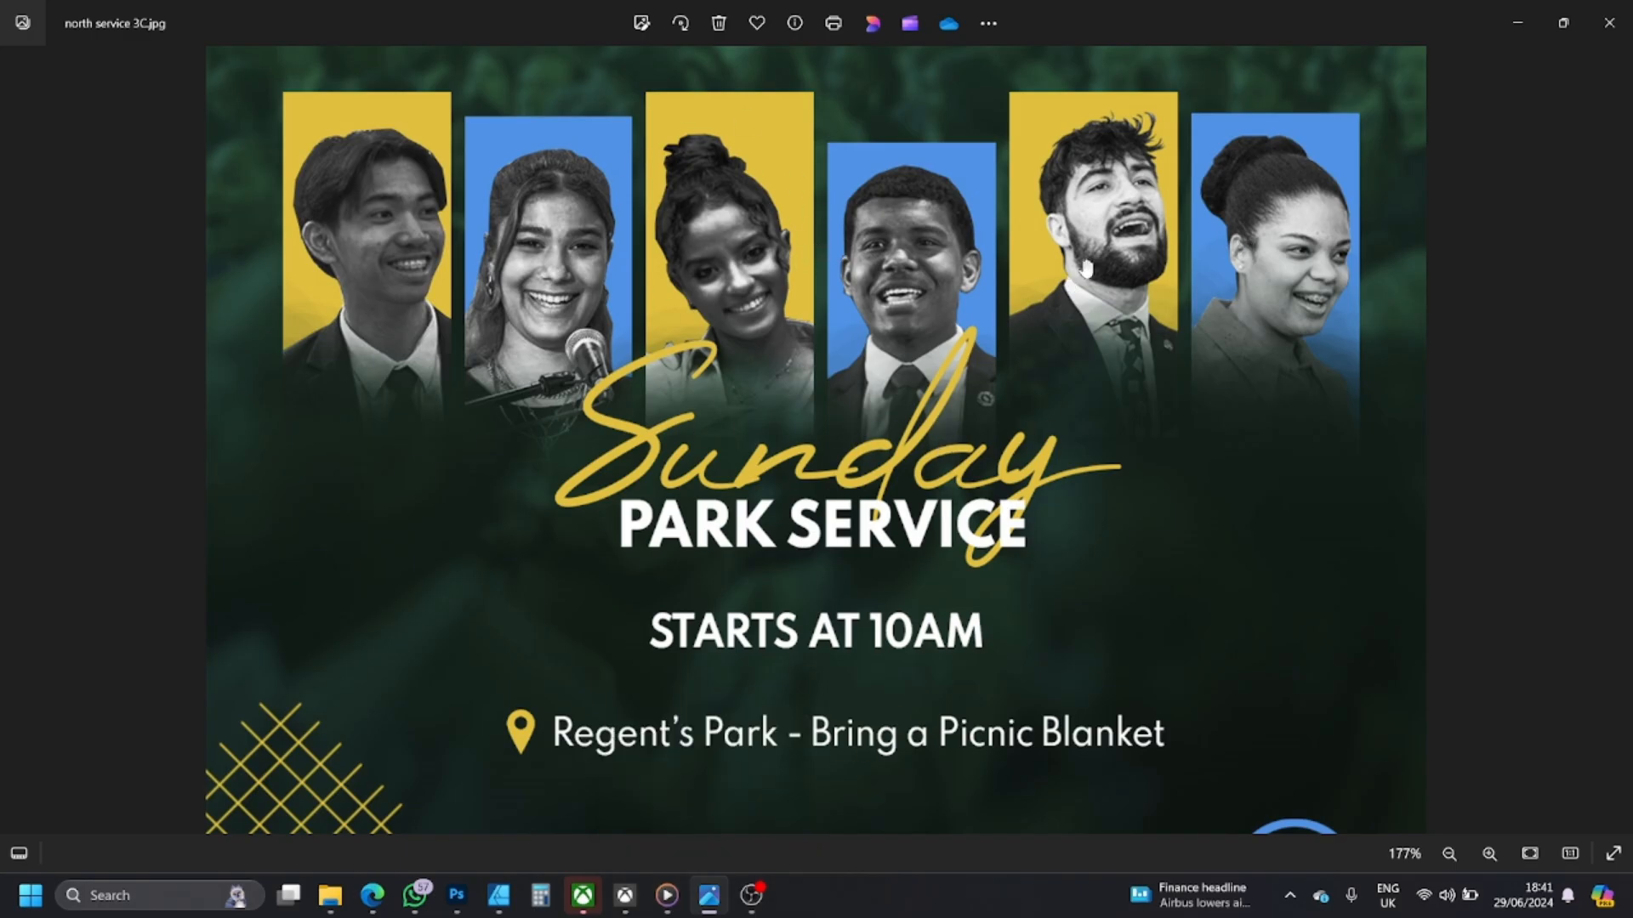
click(708, 895)
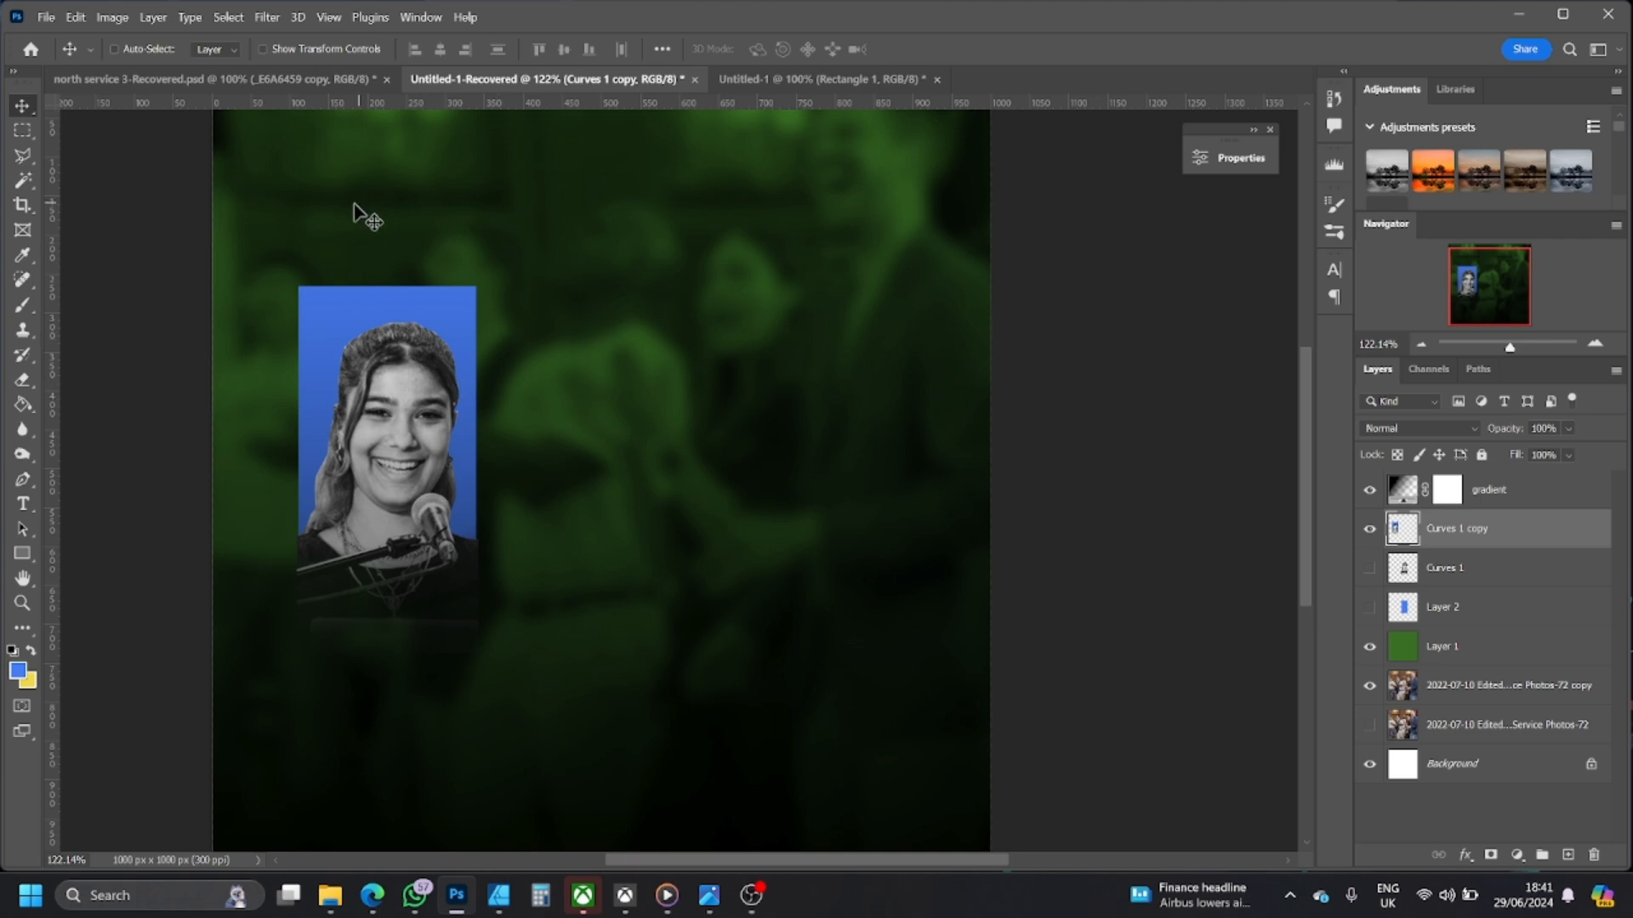
click(751, 894)
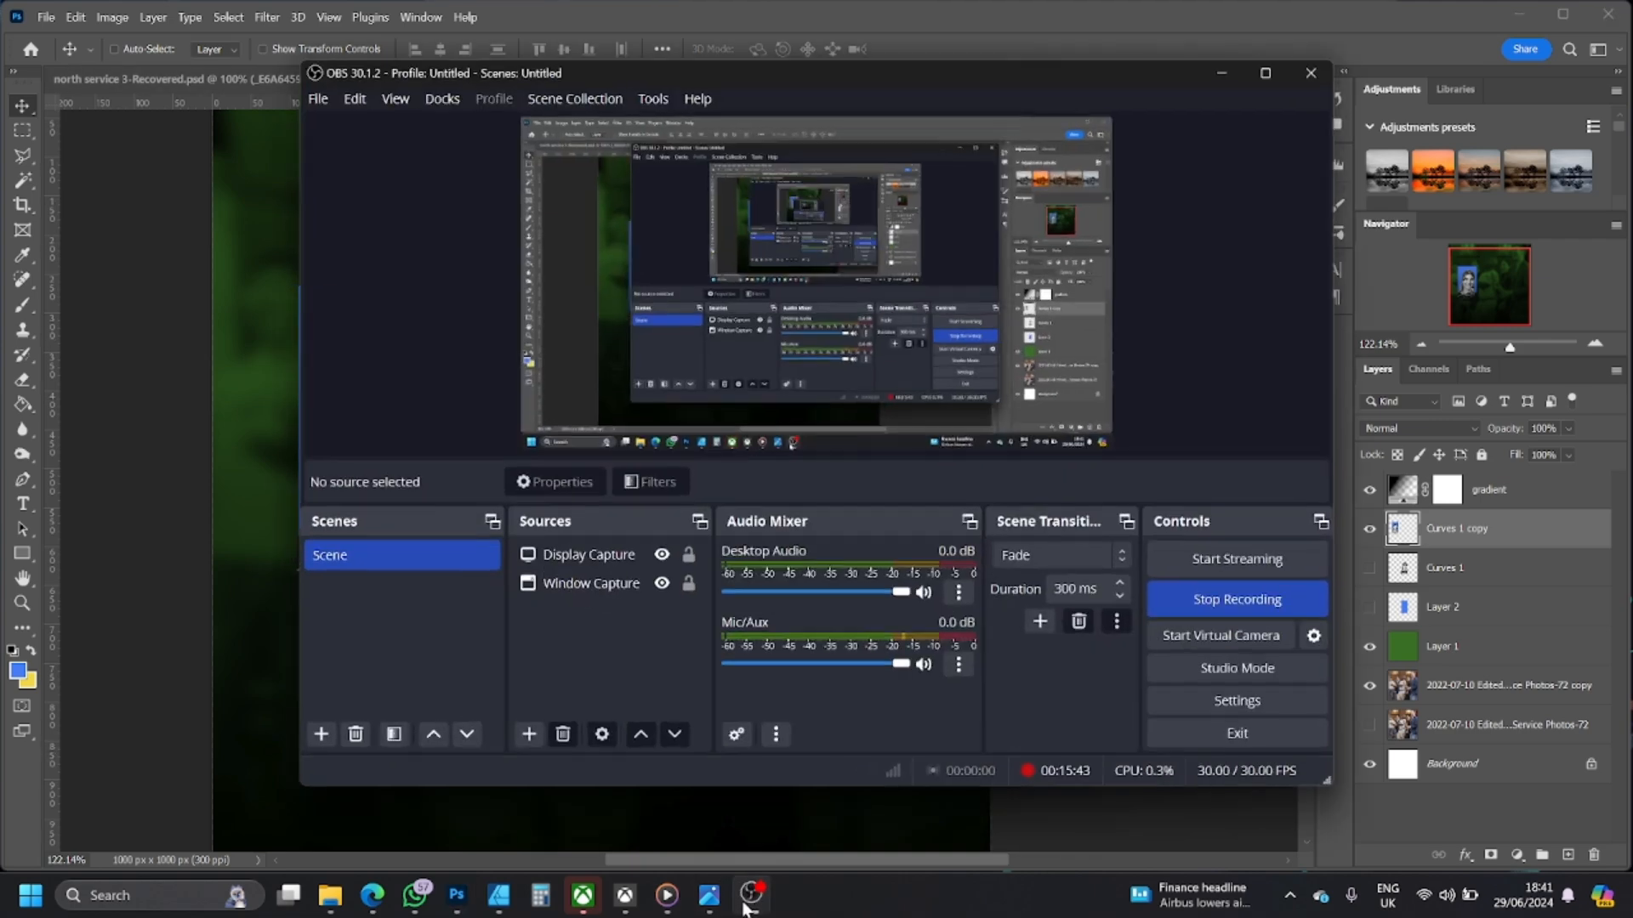
click(1185, 602)
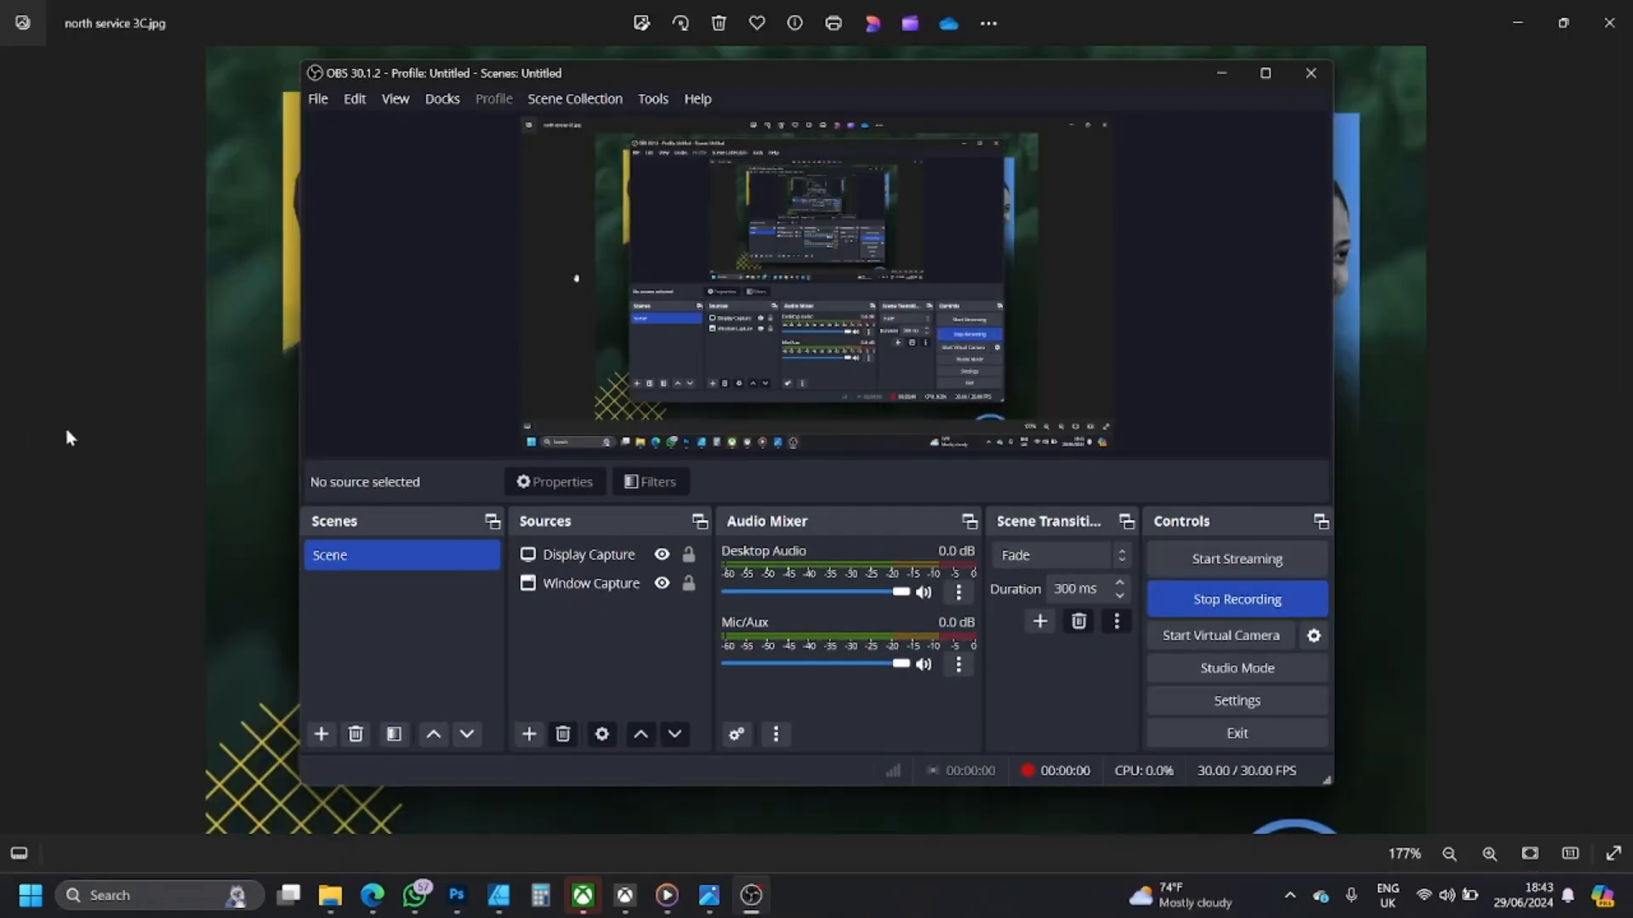
- Switch back to Photoshop and look over the row of speaker panels on the green background
click(102, 444)
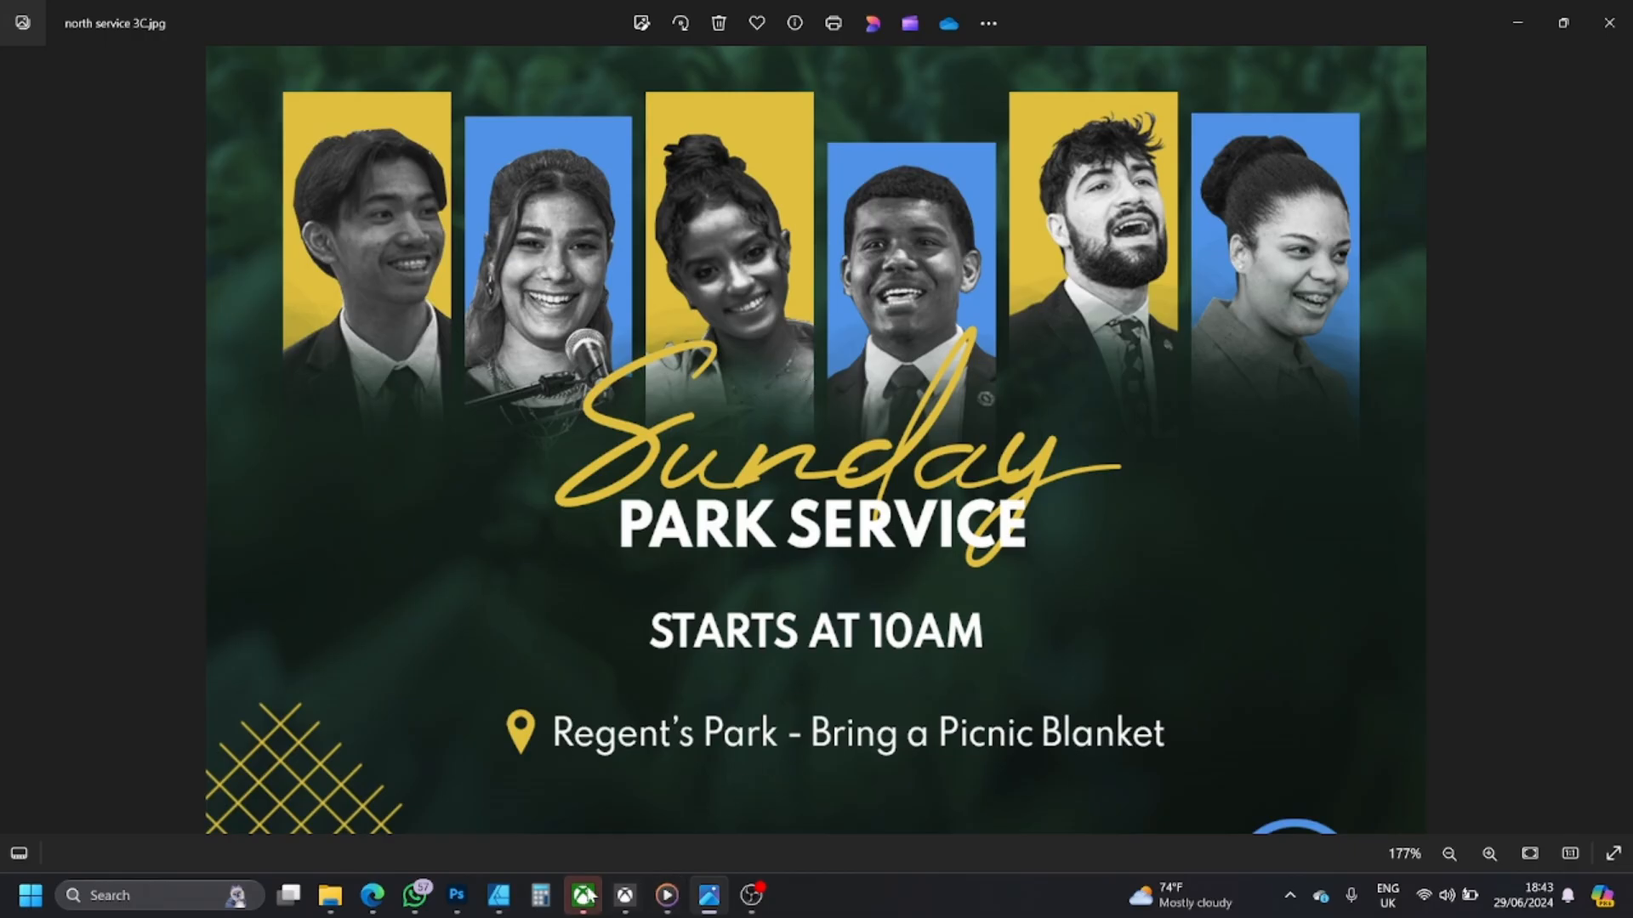
click(458, 896)
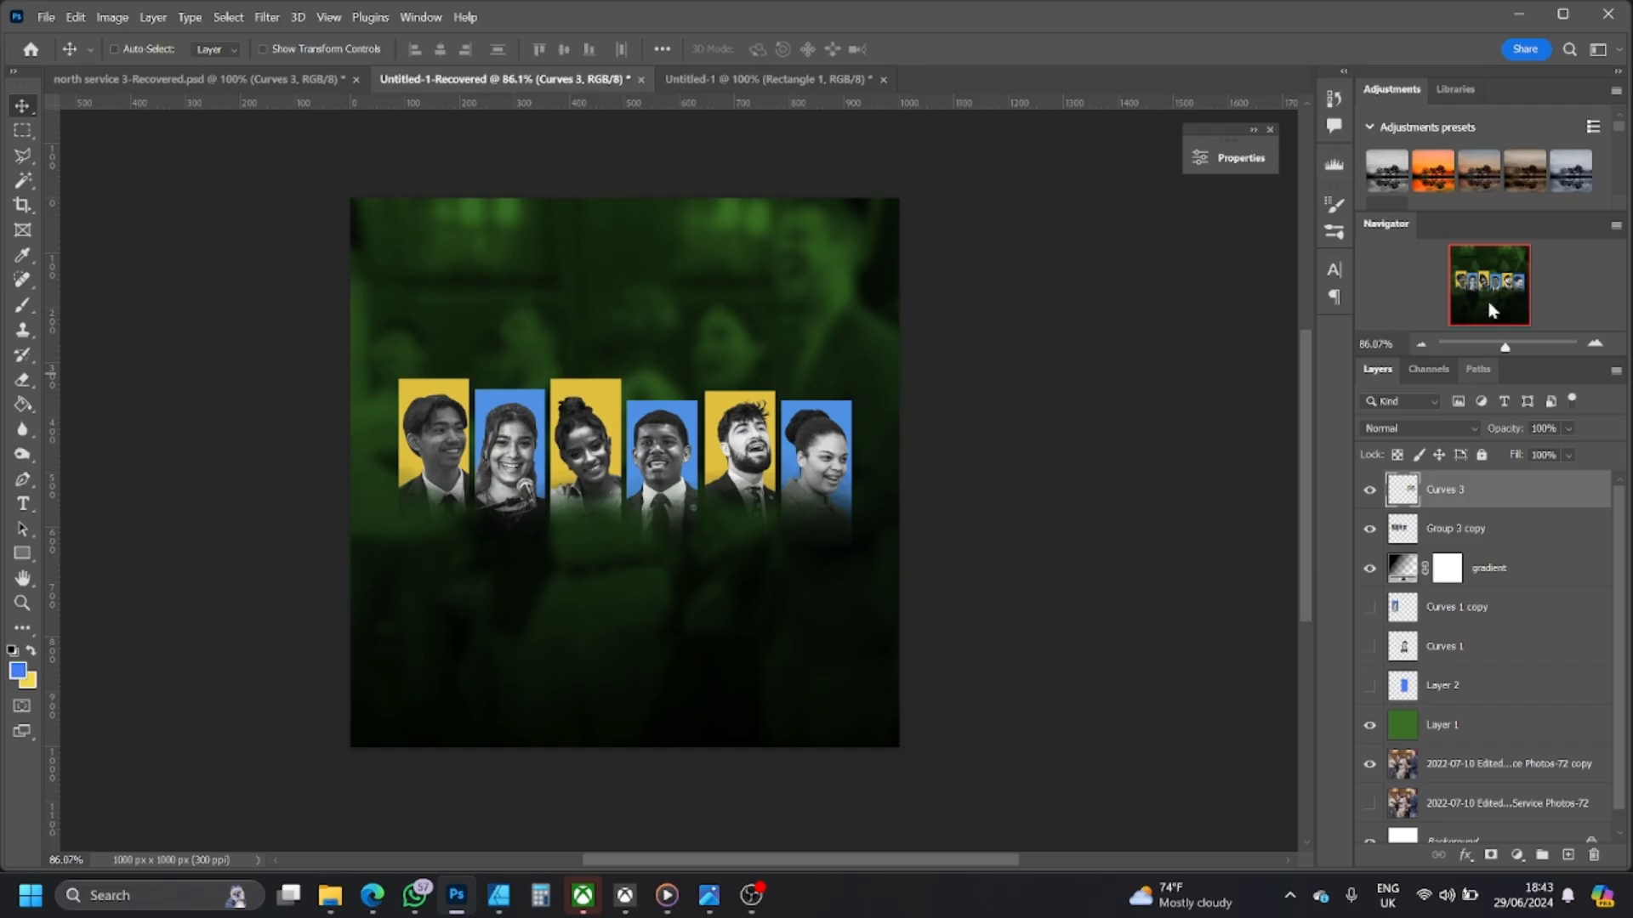
drag(1502, 351, 1506, 349)
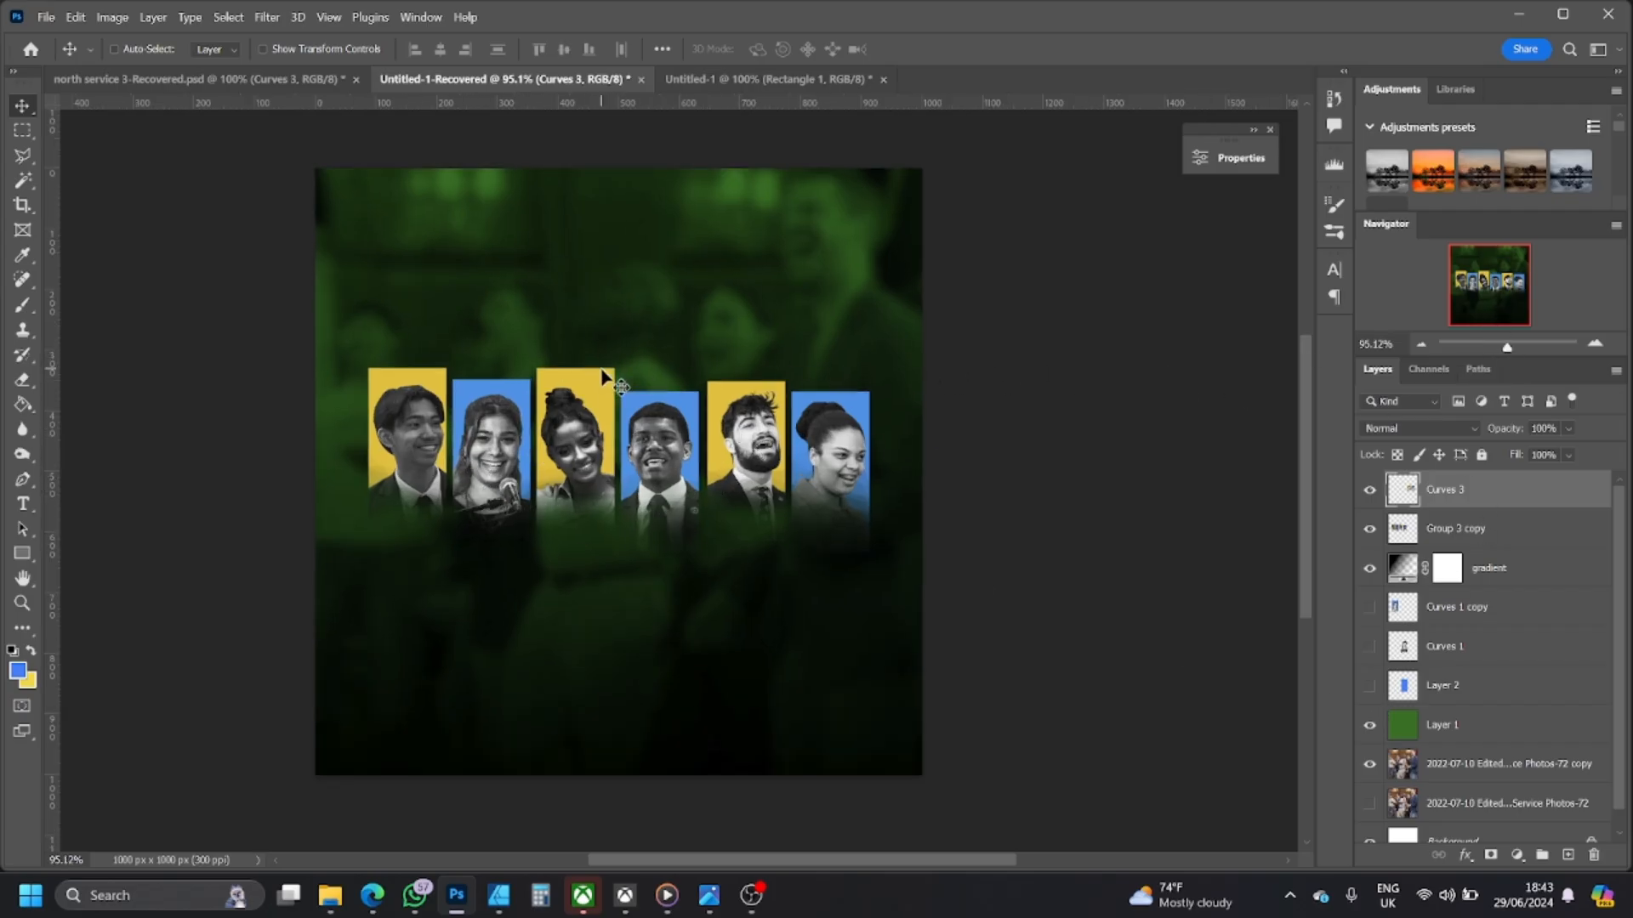
scroll(608, 476, up, 2)
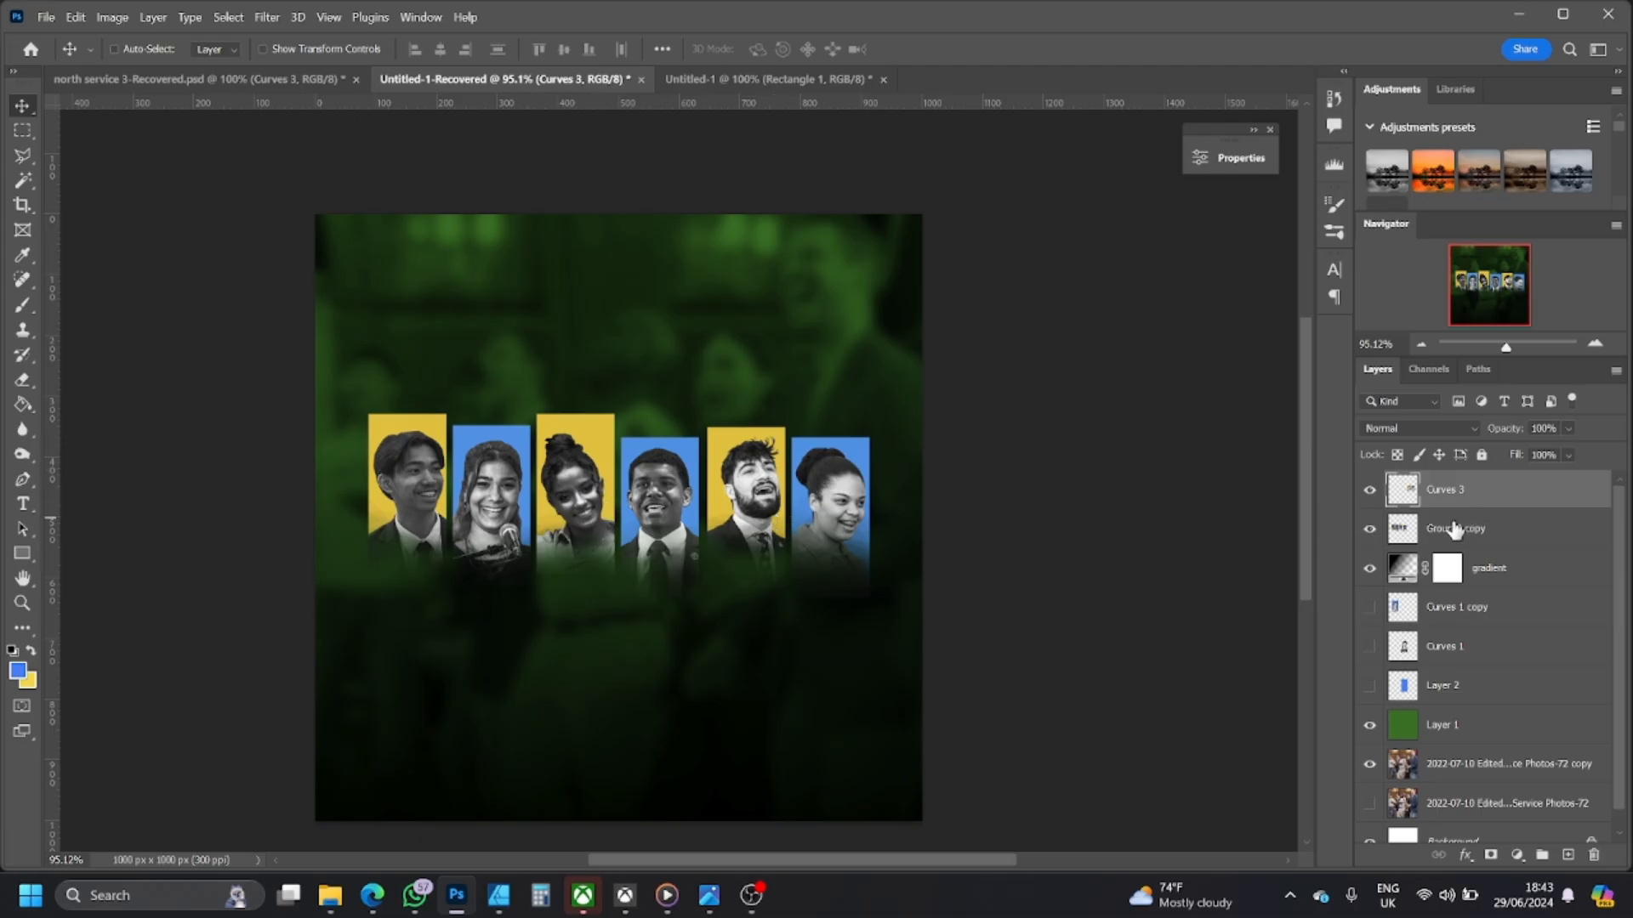
- Select the Group 3 copy layer and view the whole reference flyer to check the logo and text layout
click(1489, 544)
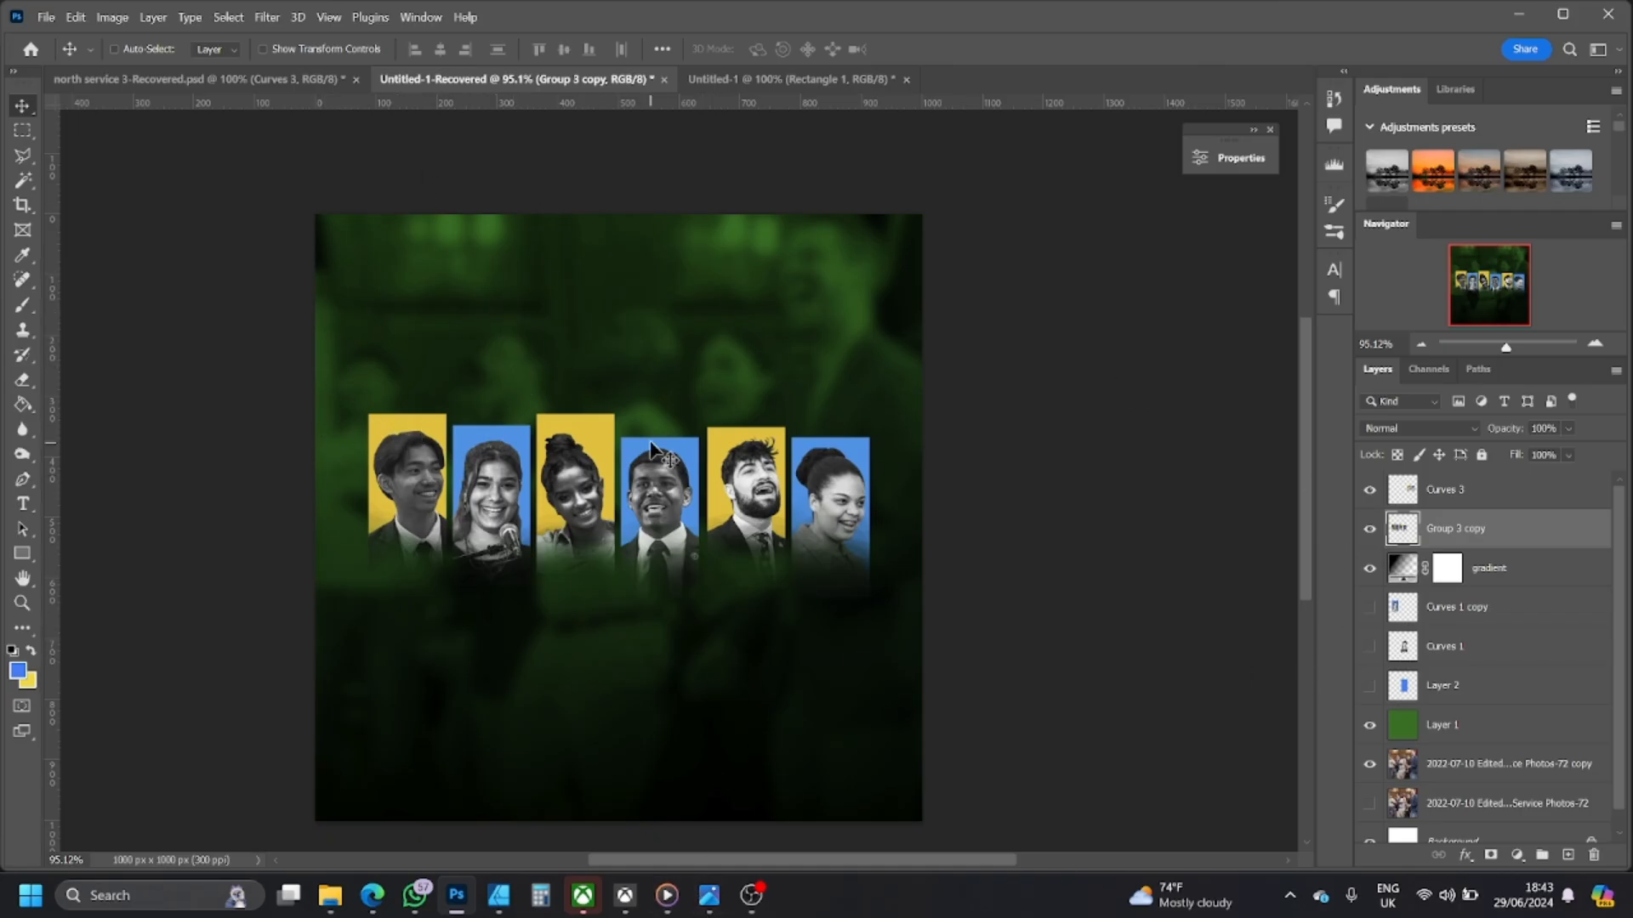
click(714, 908)
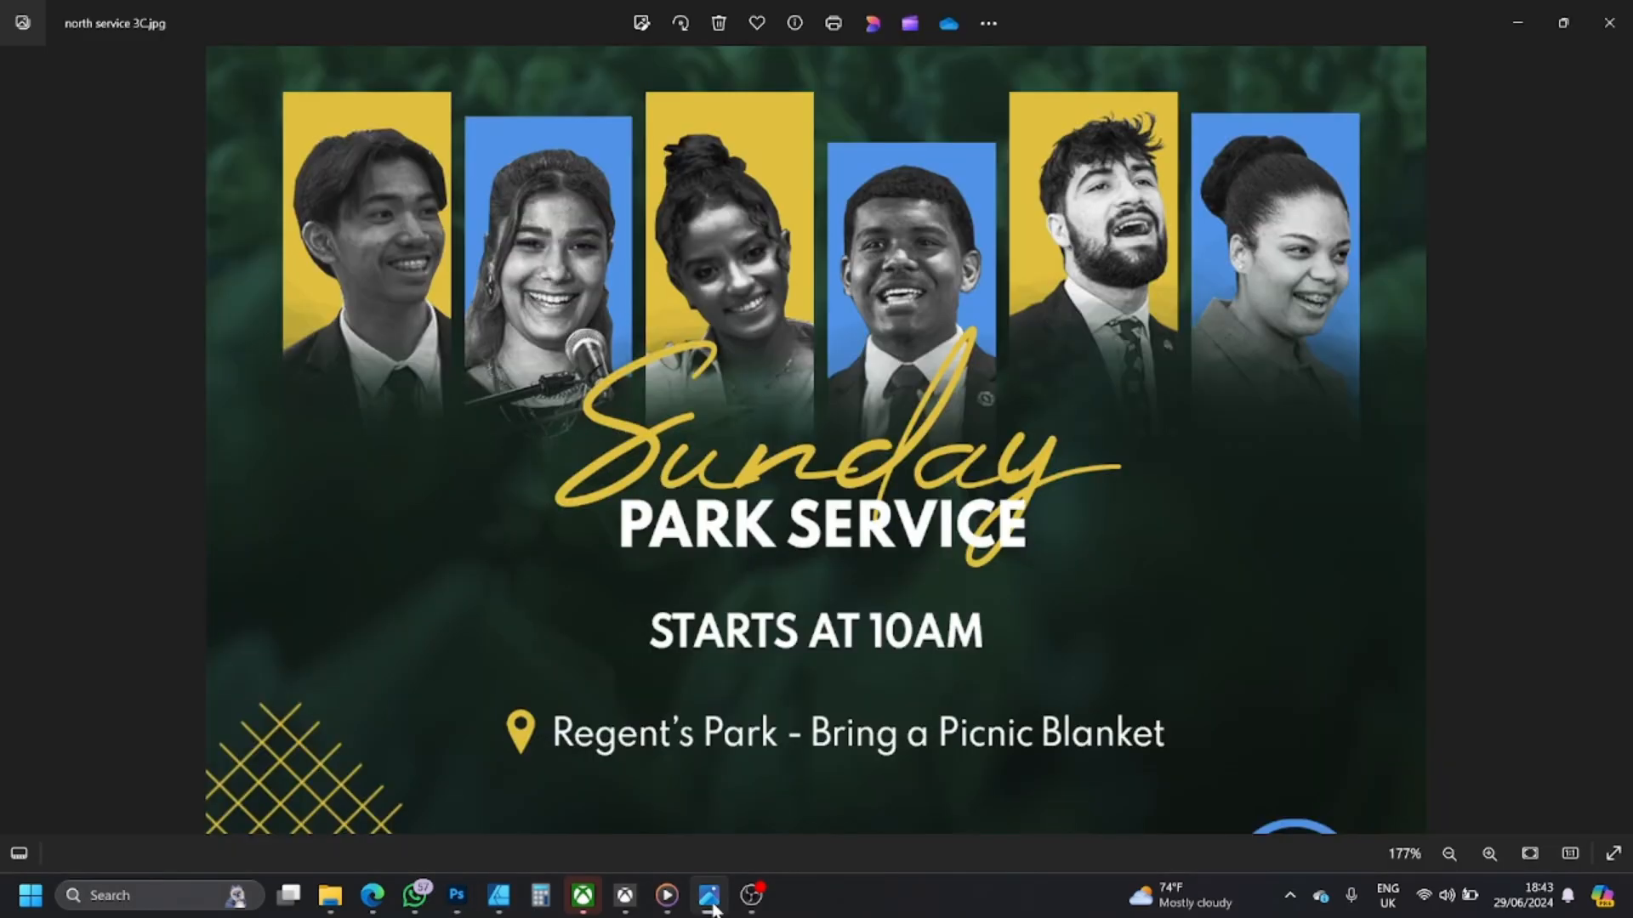
scroll(824, 478, down, 5)
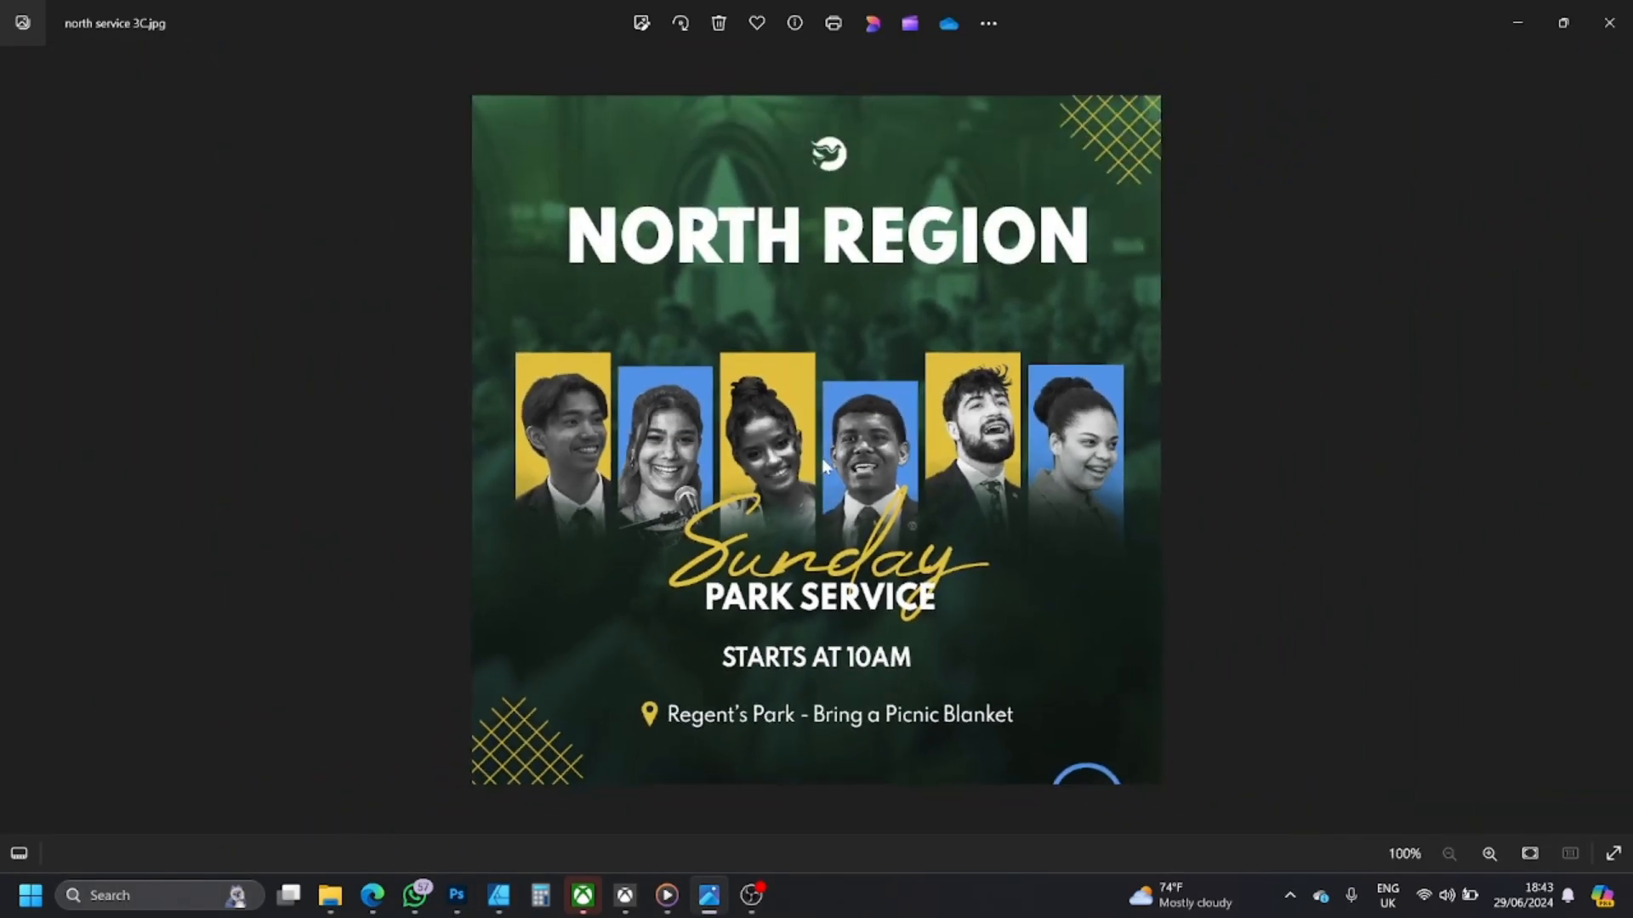
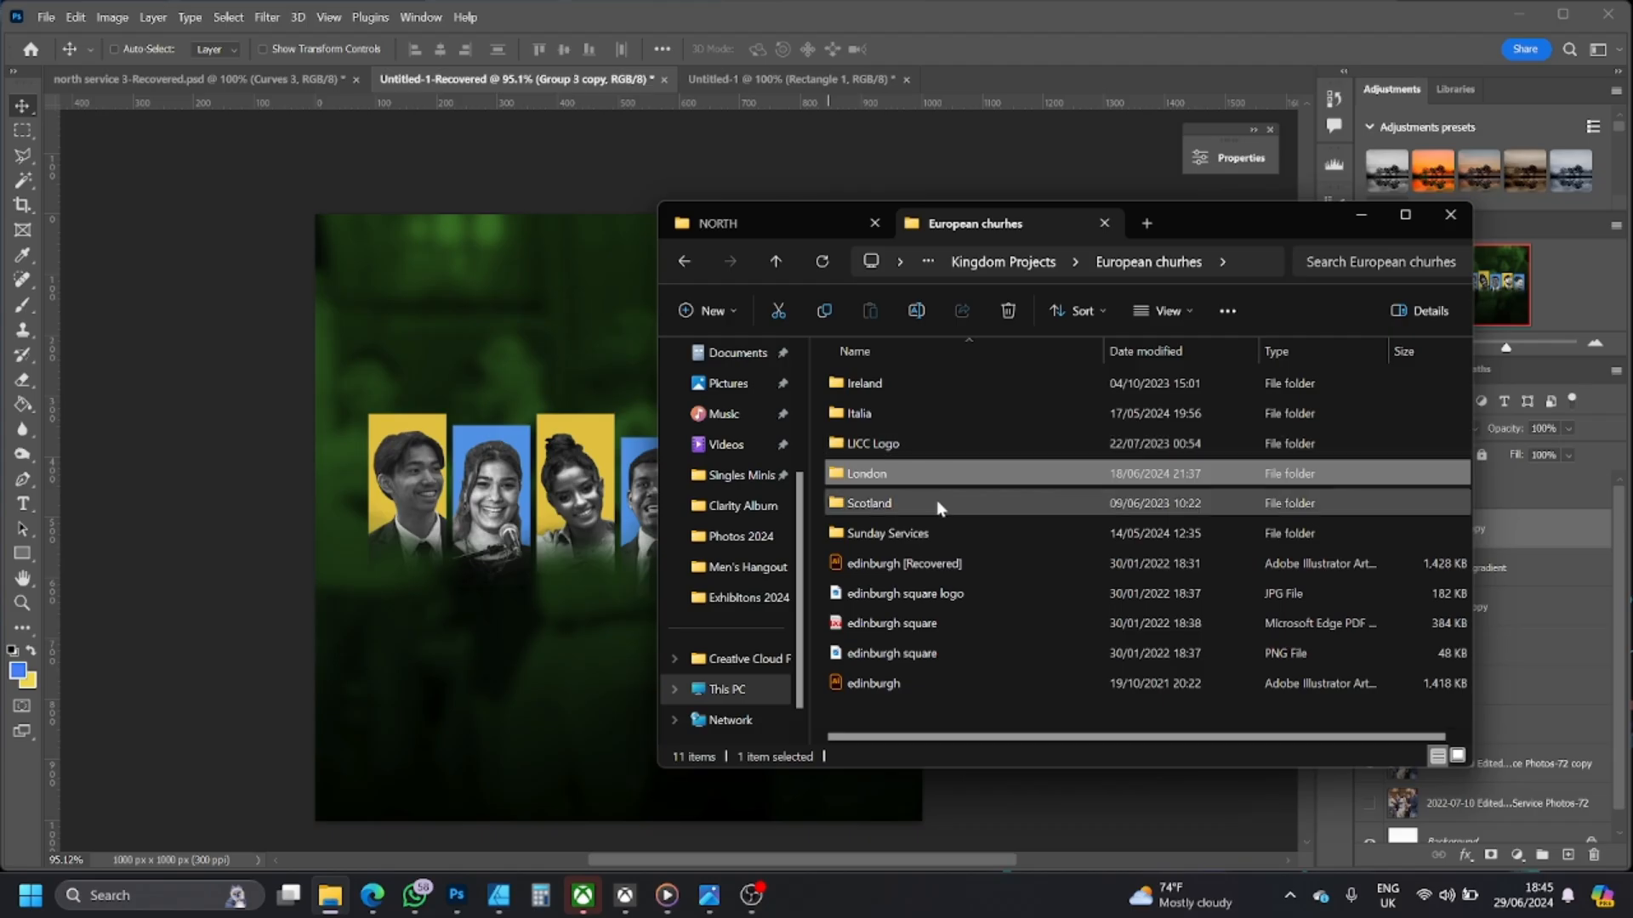
- Browse the London, London Regions and Sunday Services folders in File Explorer for the church logo, and return to the European churhes folder
double_click(939, 476)
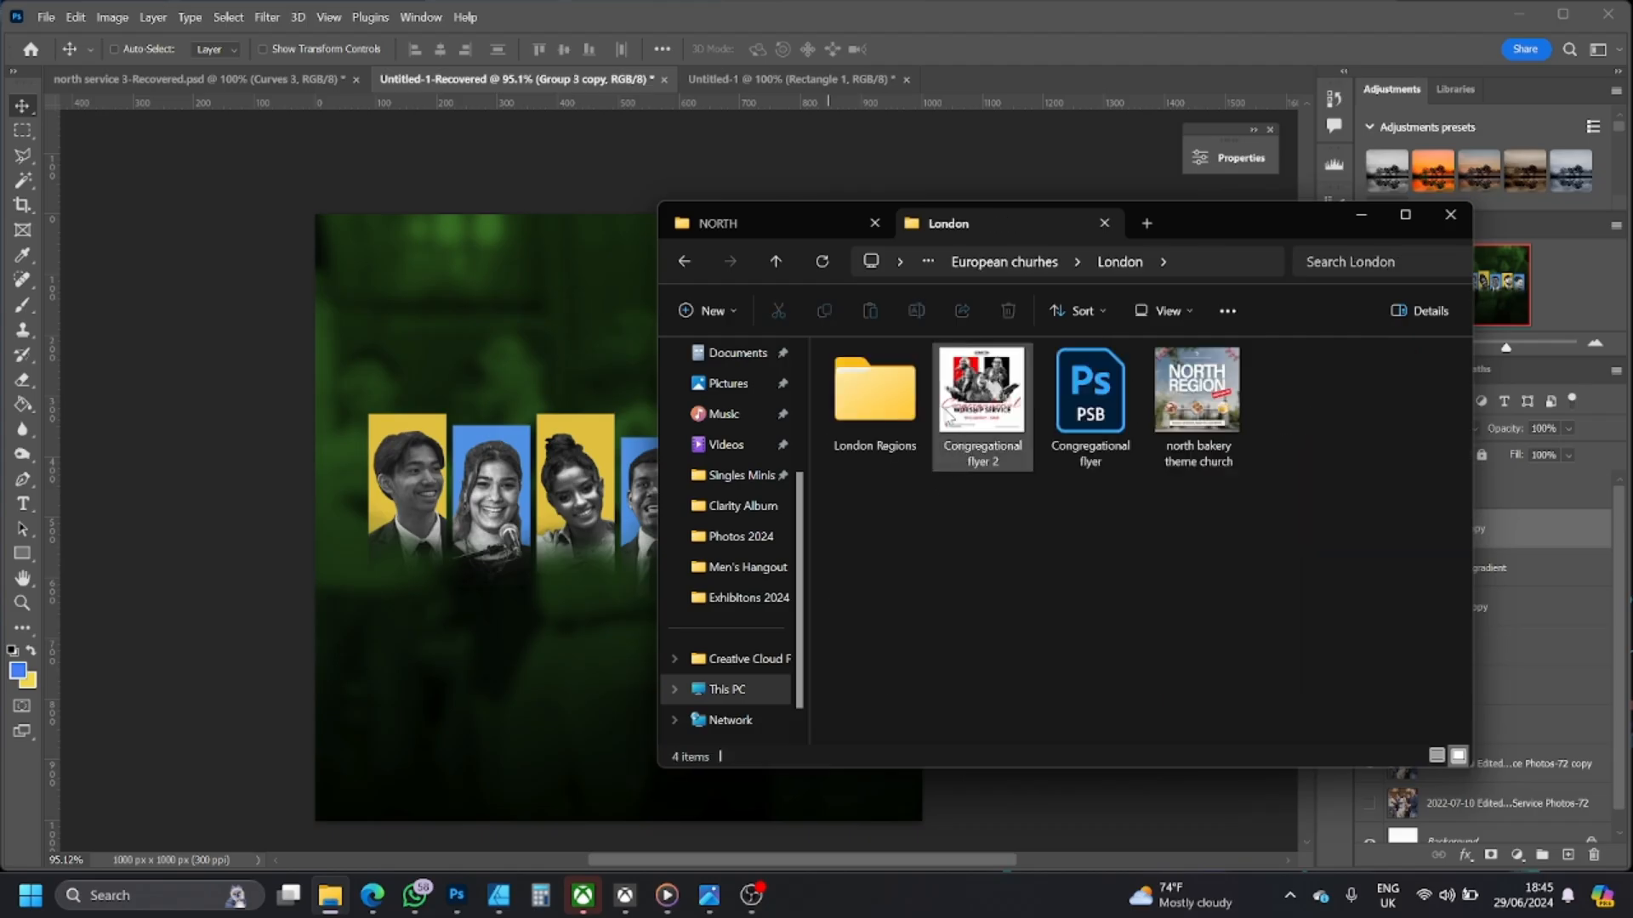
double_click(885, 412)
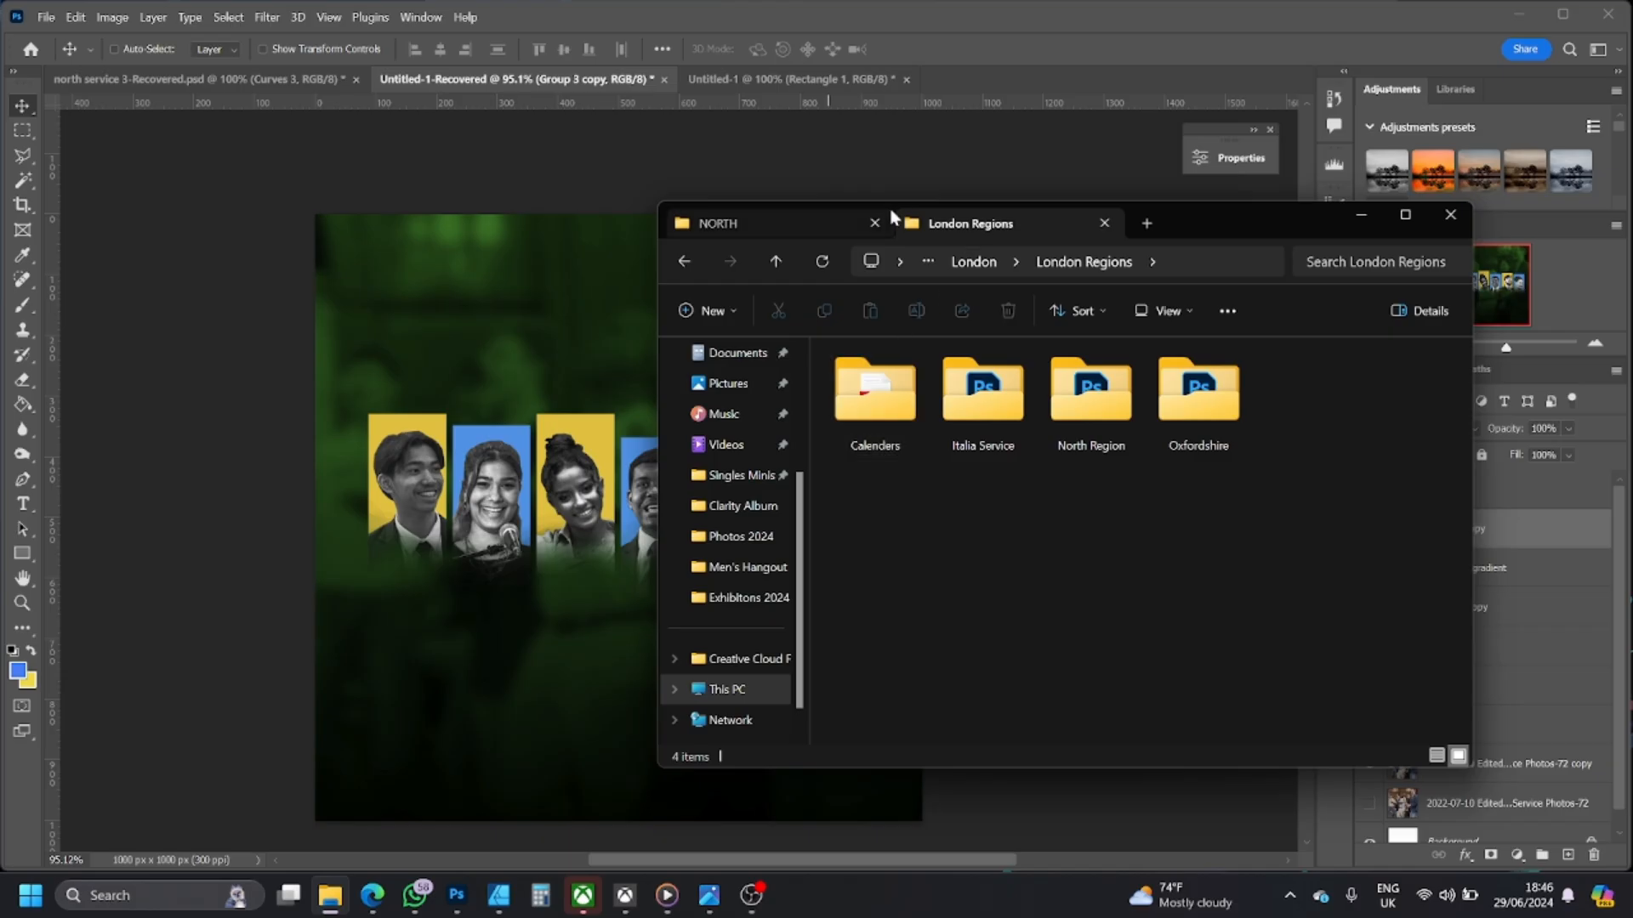
click(972, 263)
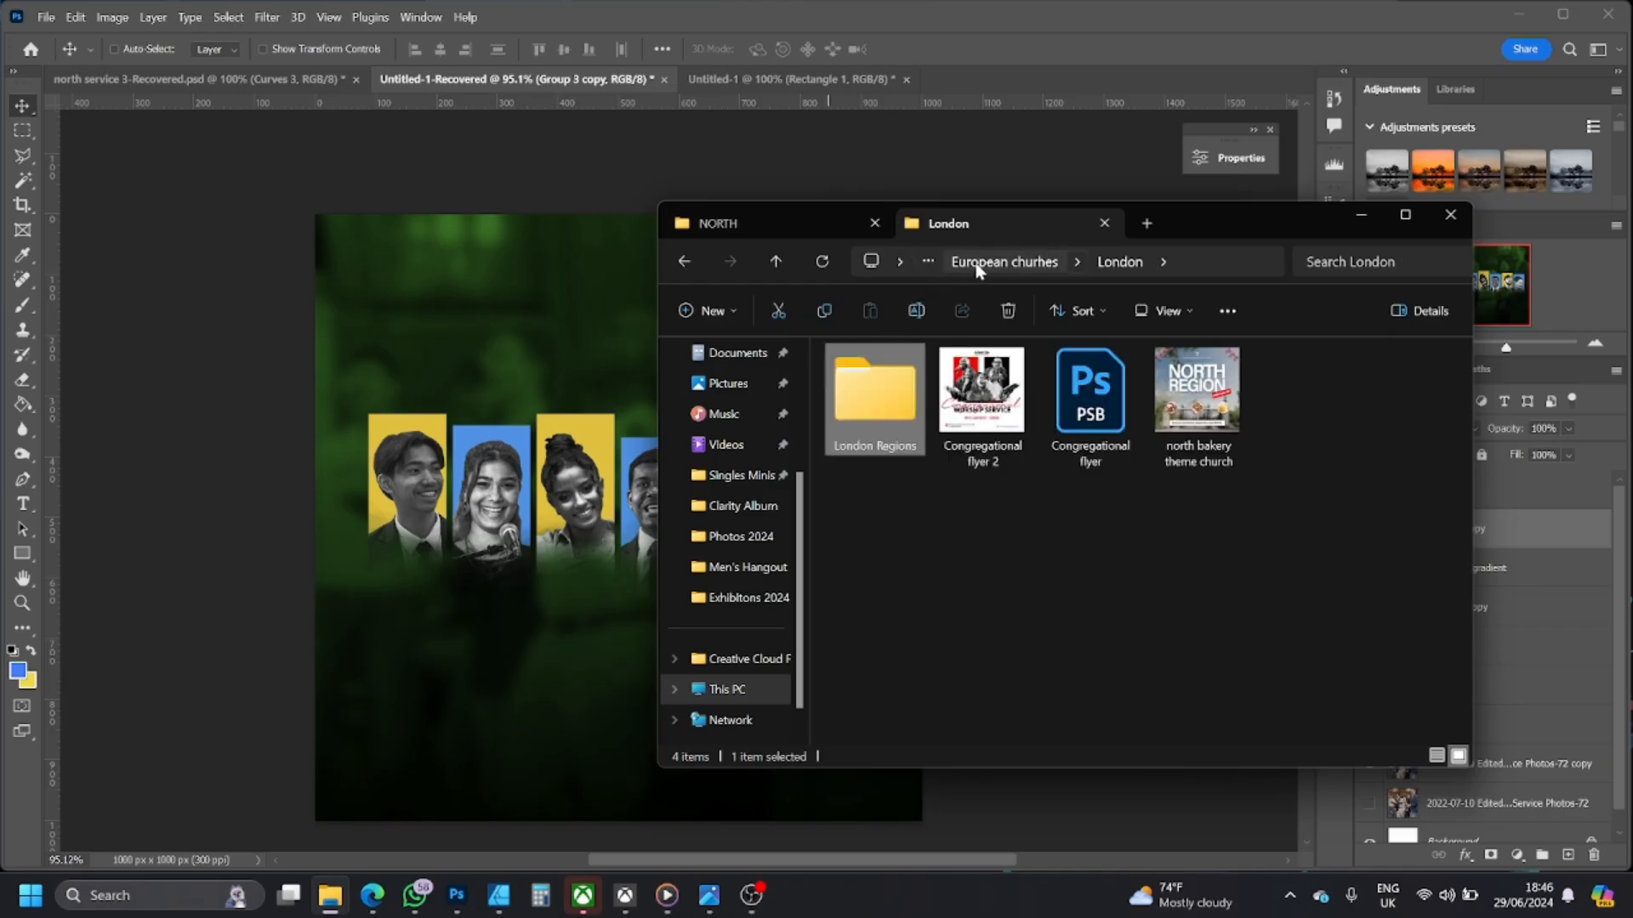
click(976, 264)
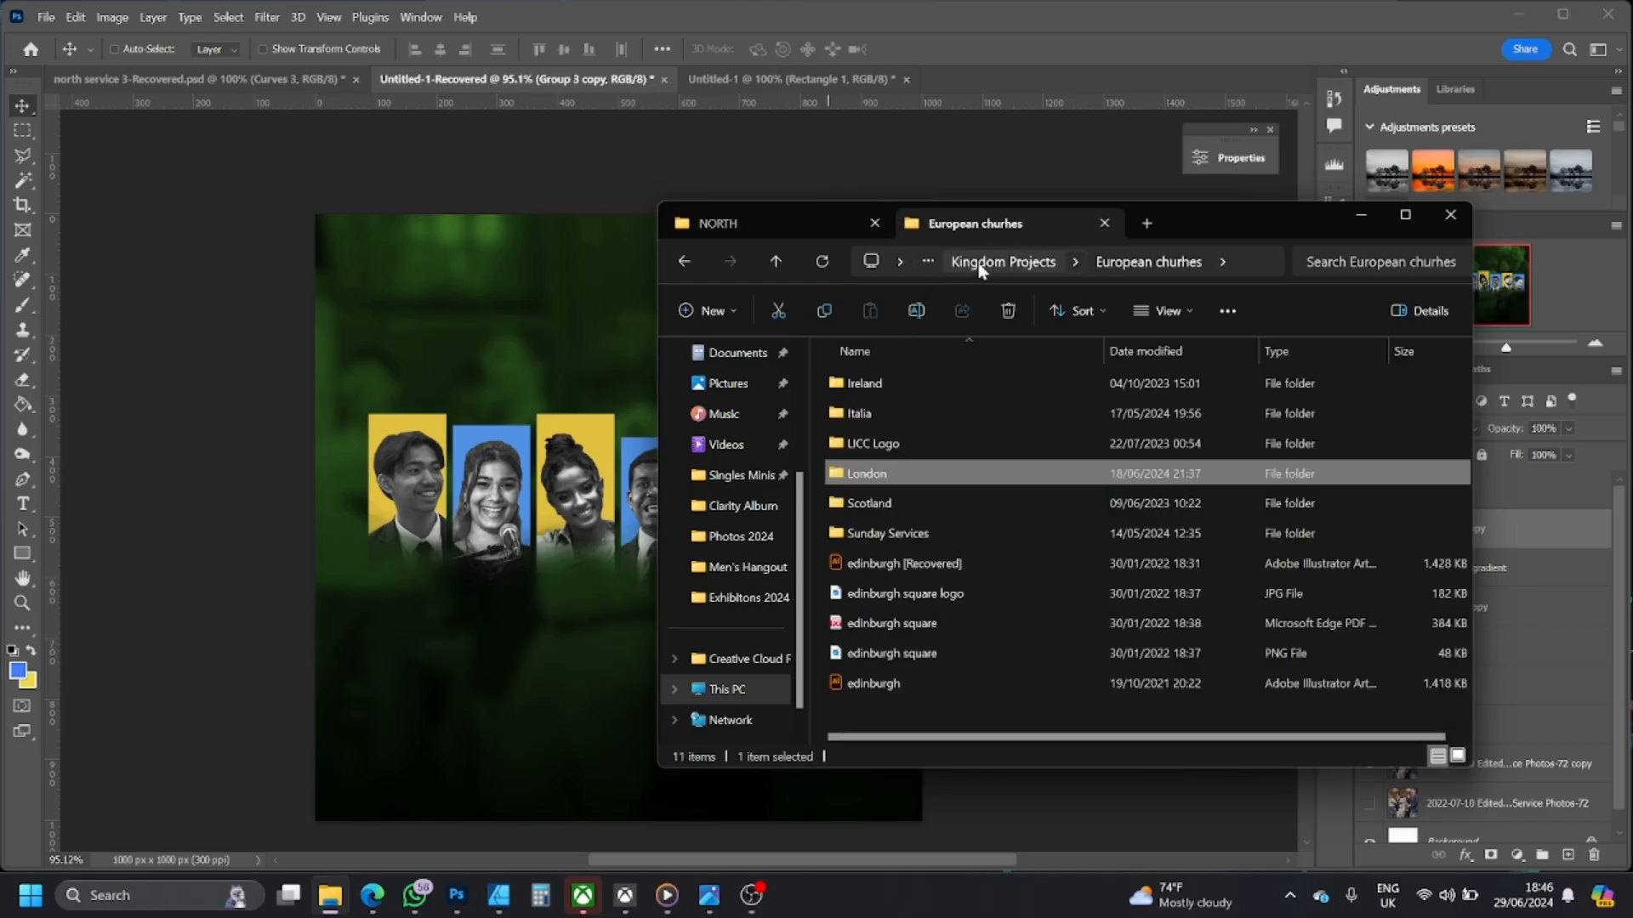
click(940, 534)
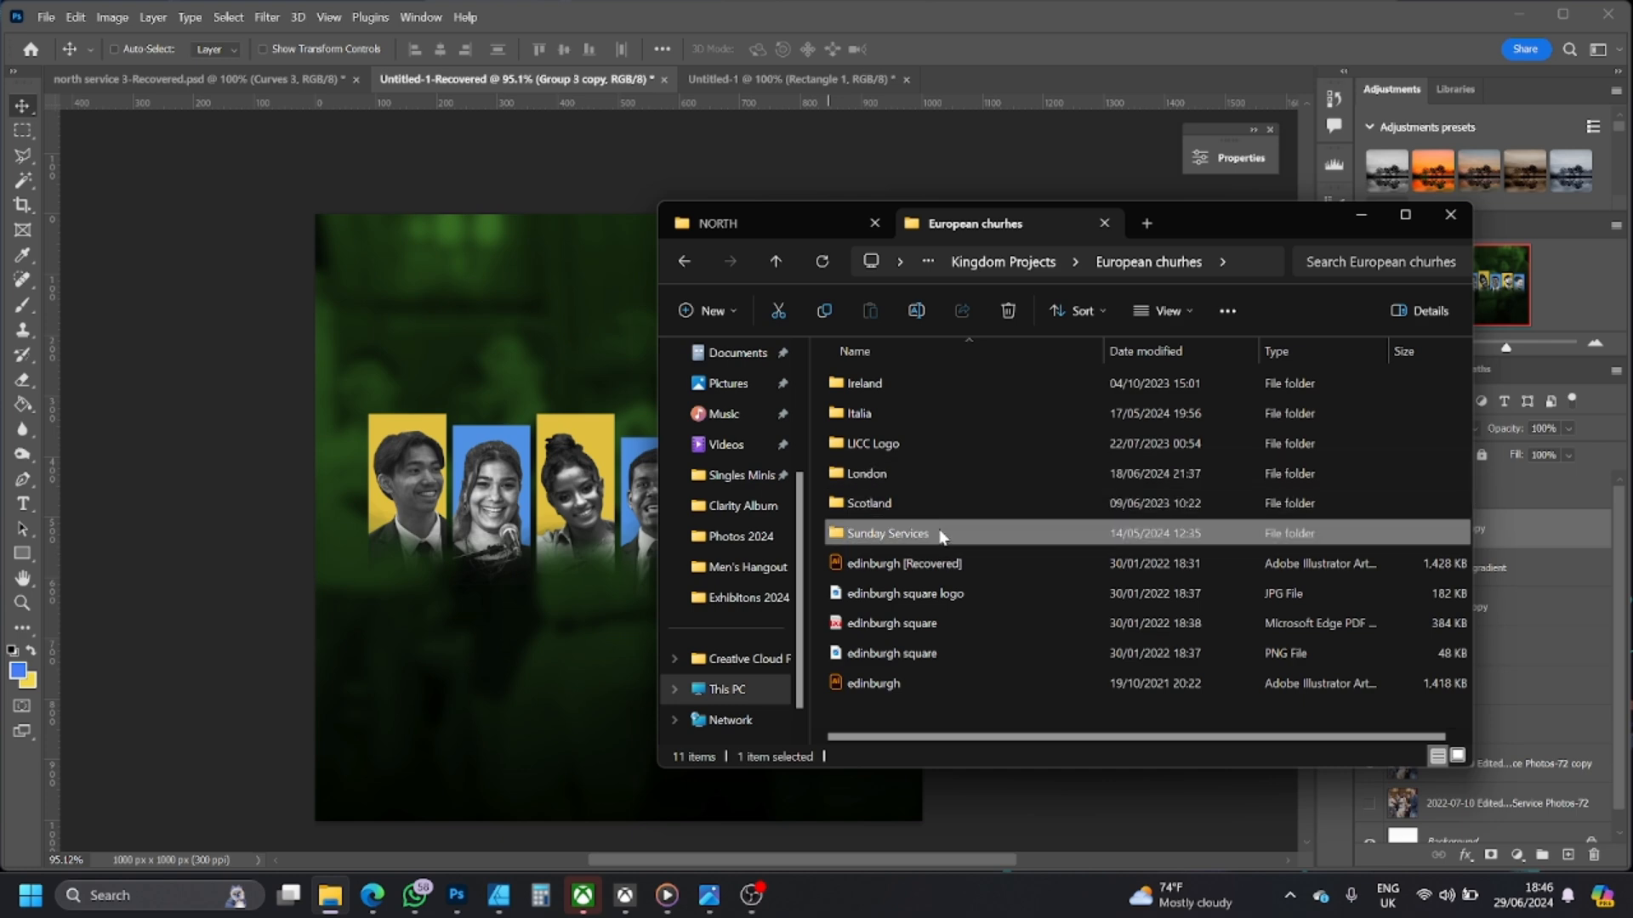
double_click(941, 534)
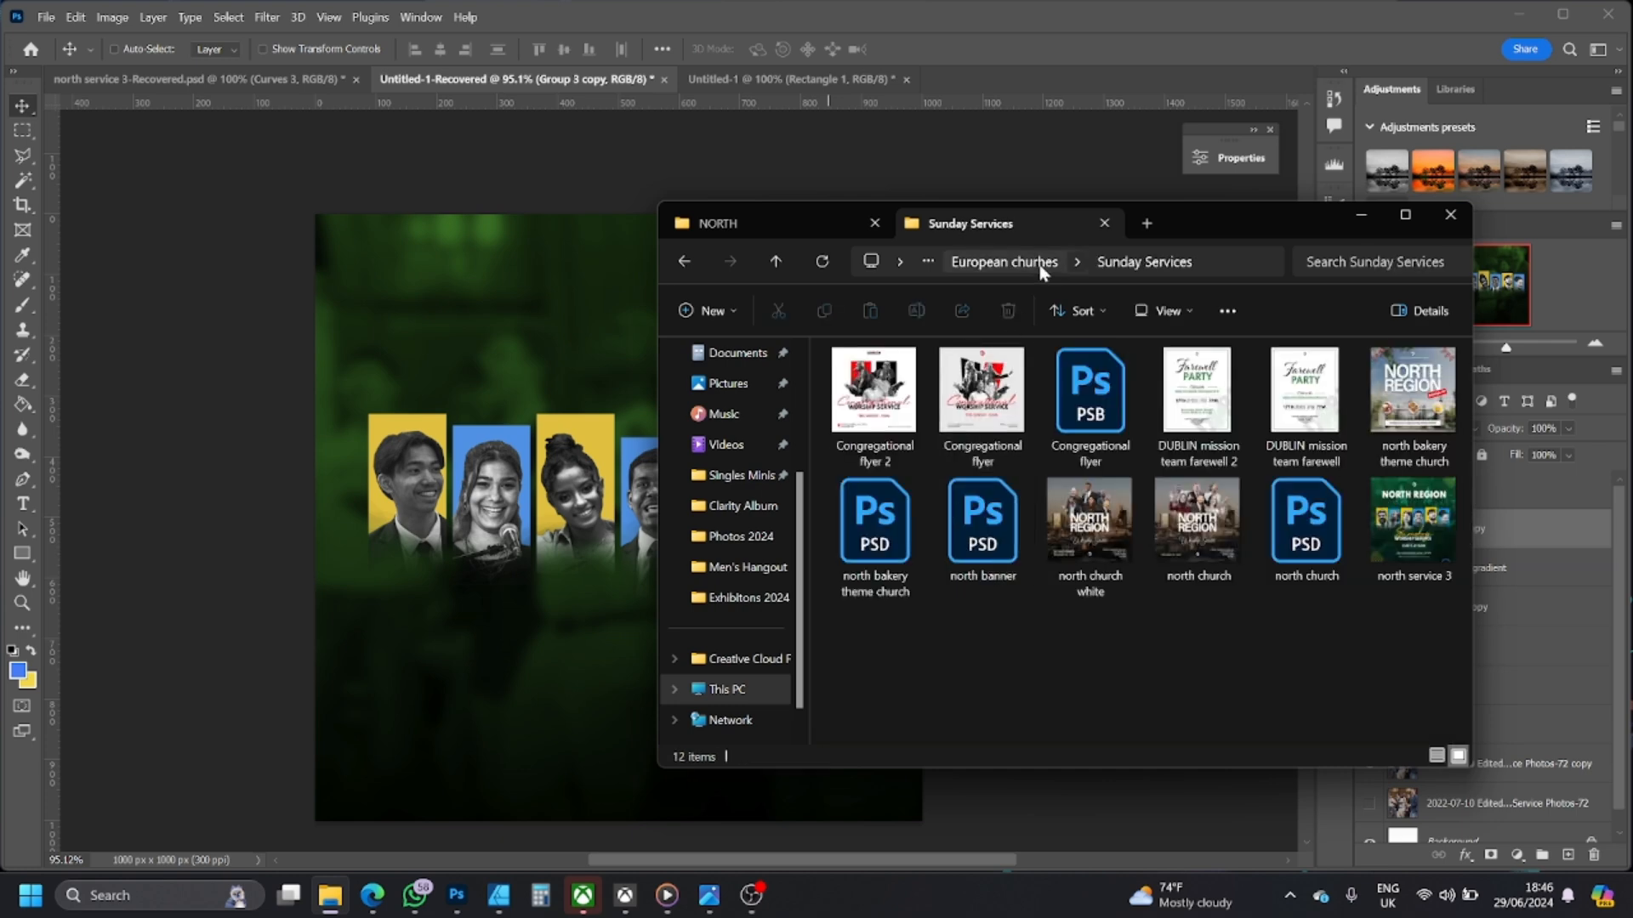
click(978, 262)
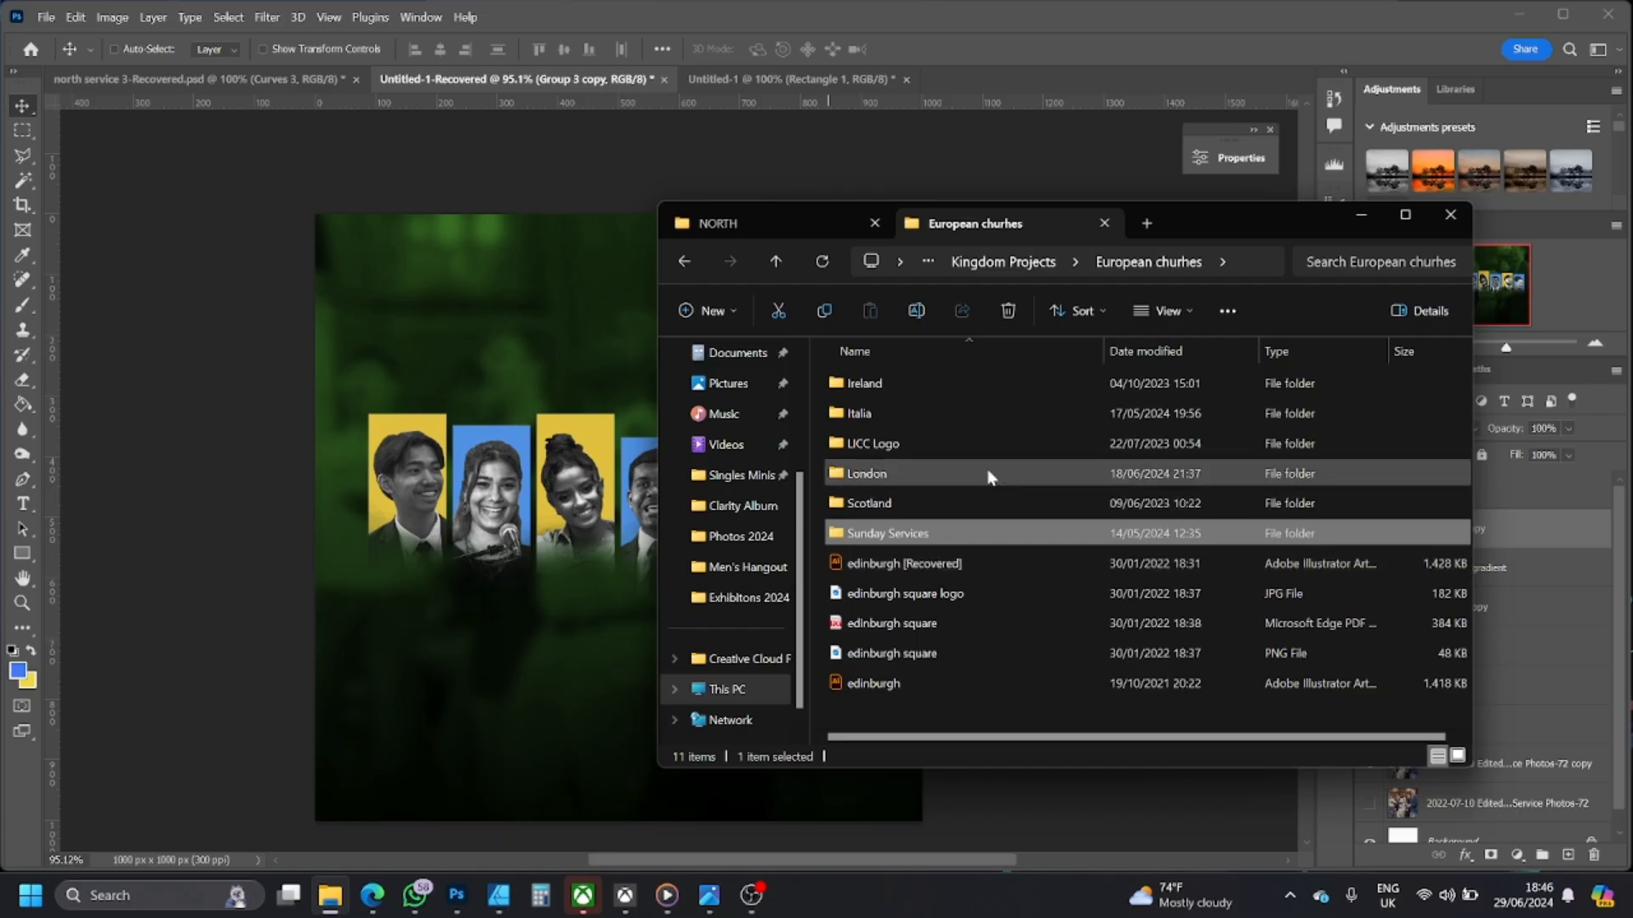
- Place the White Dove Logo (O-shape) image from the LICC Logo folder onto the upper part of the Photoshop flyer
double_click(989, 447)
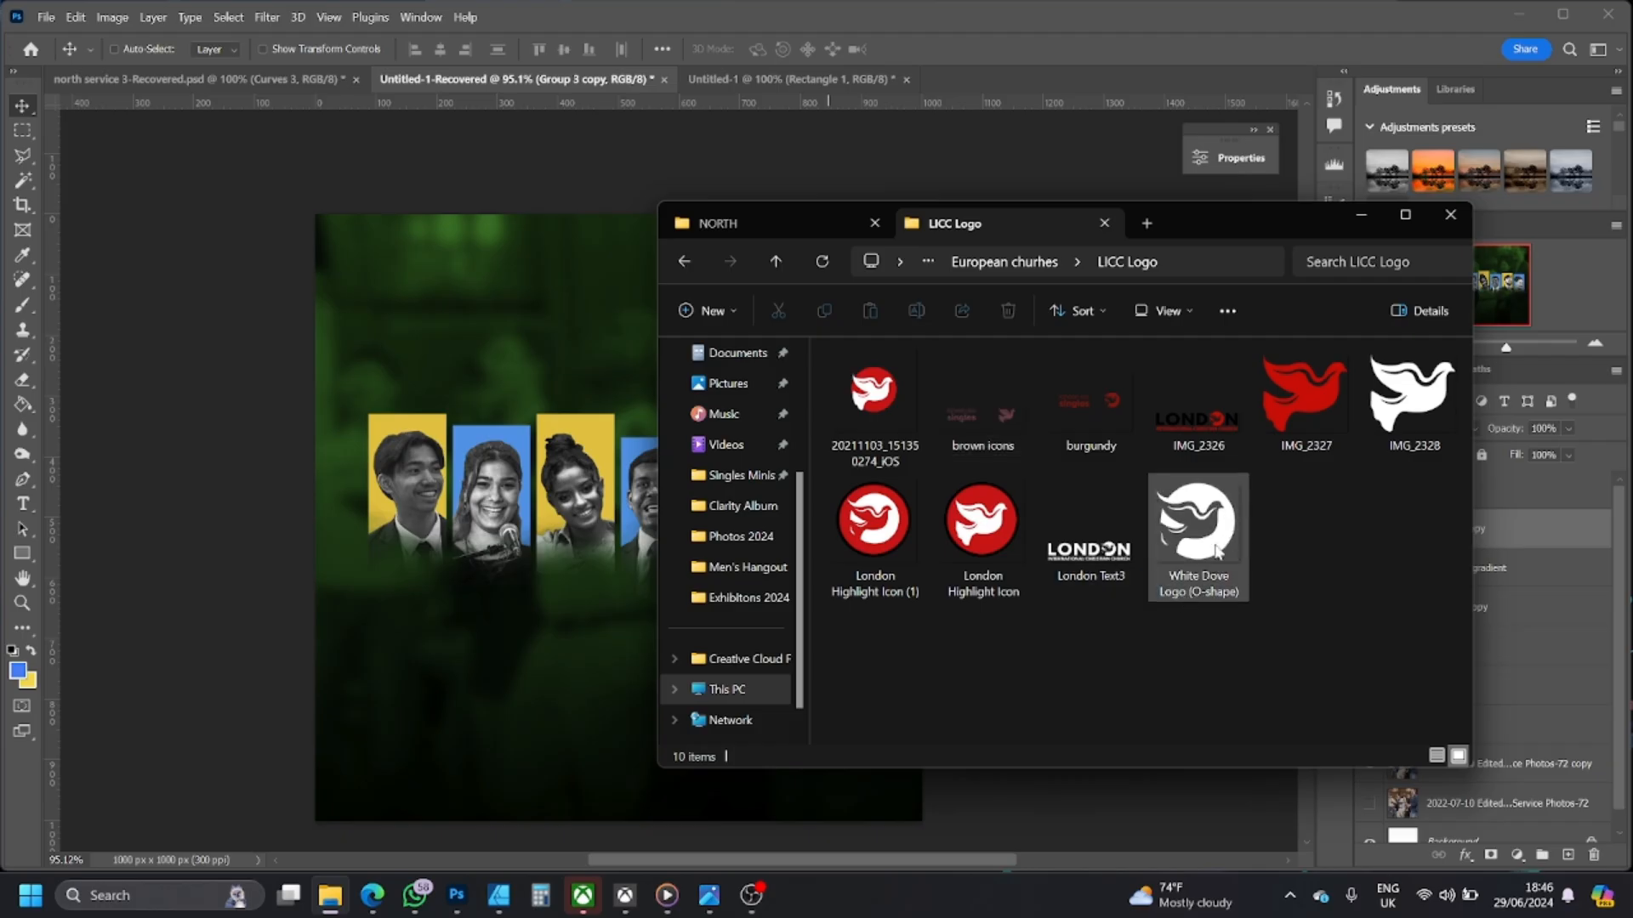
click(1198, 553)
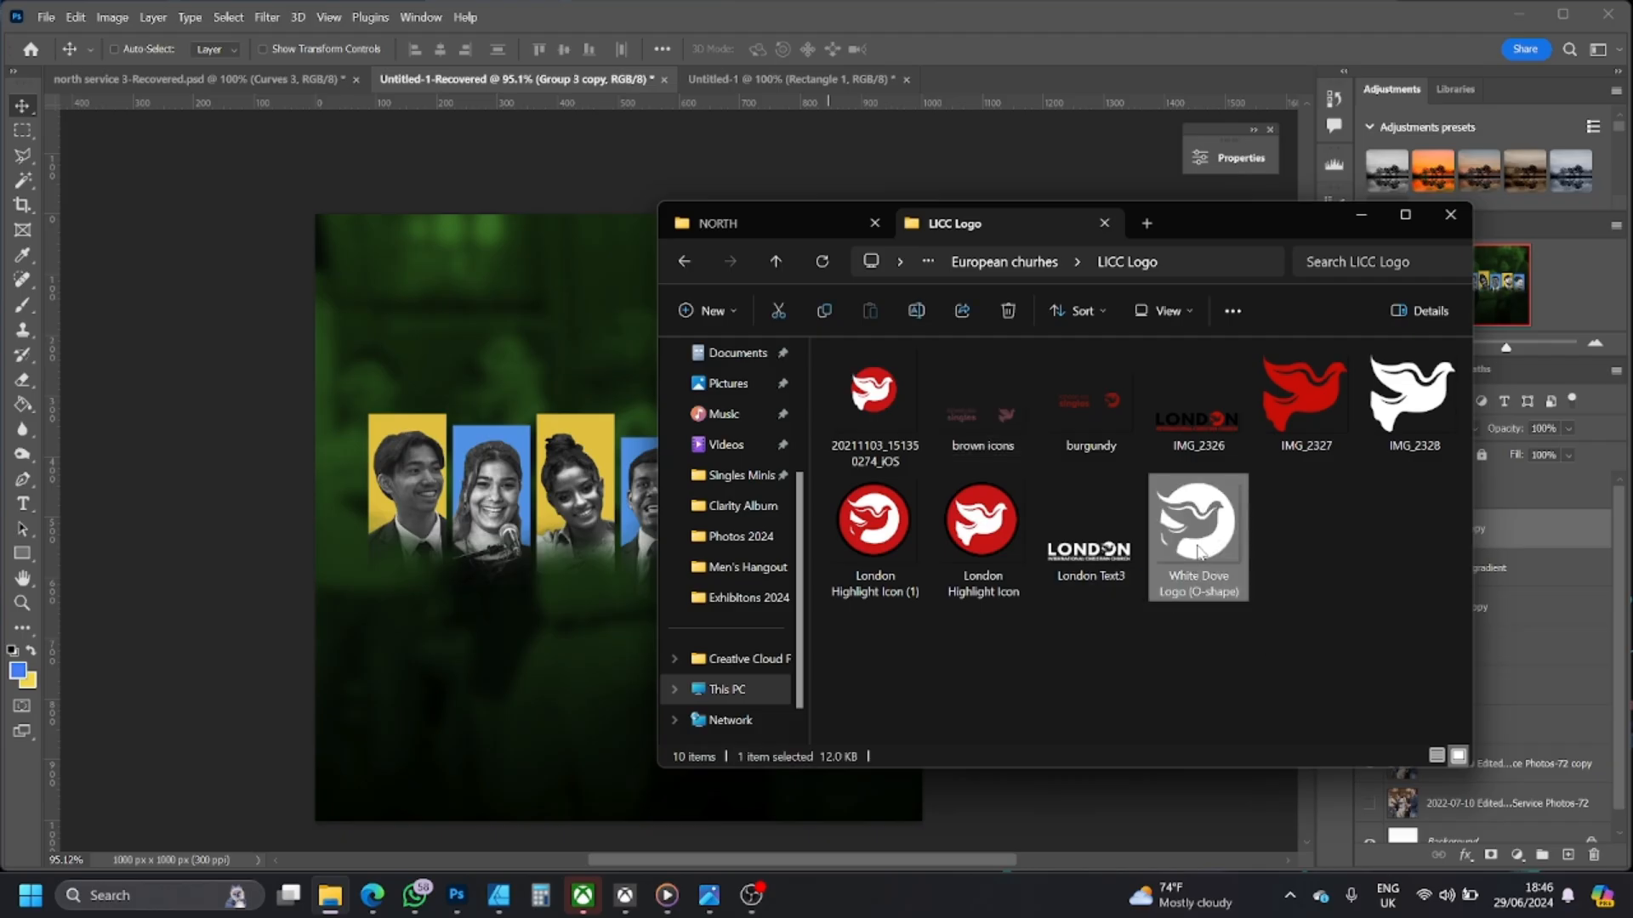
drag(1208, 534, 609, 332)
drag(624, 472, 633, 325)
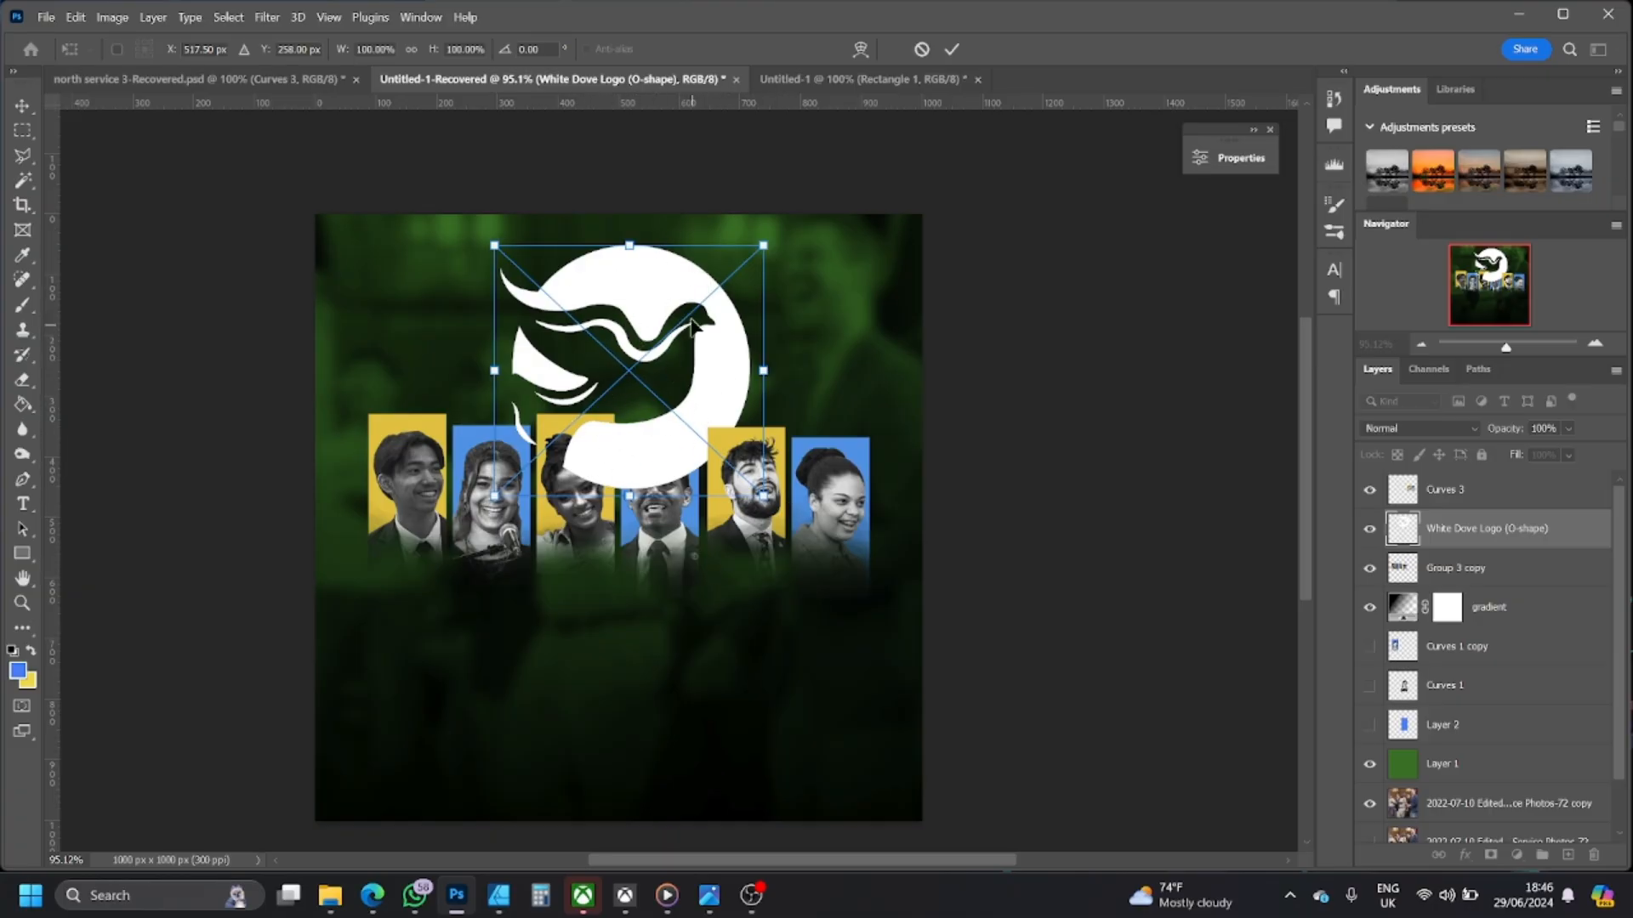
- Scale the dove logo to about 13.5%, centre it near the flyer's top edge at X 500 px, Y 75.5 px, and commit the placement
drag(764, 495, 619, 266)
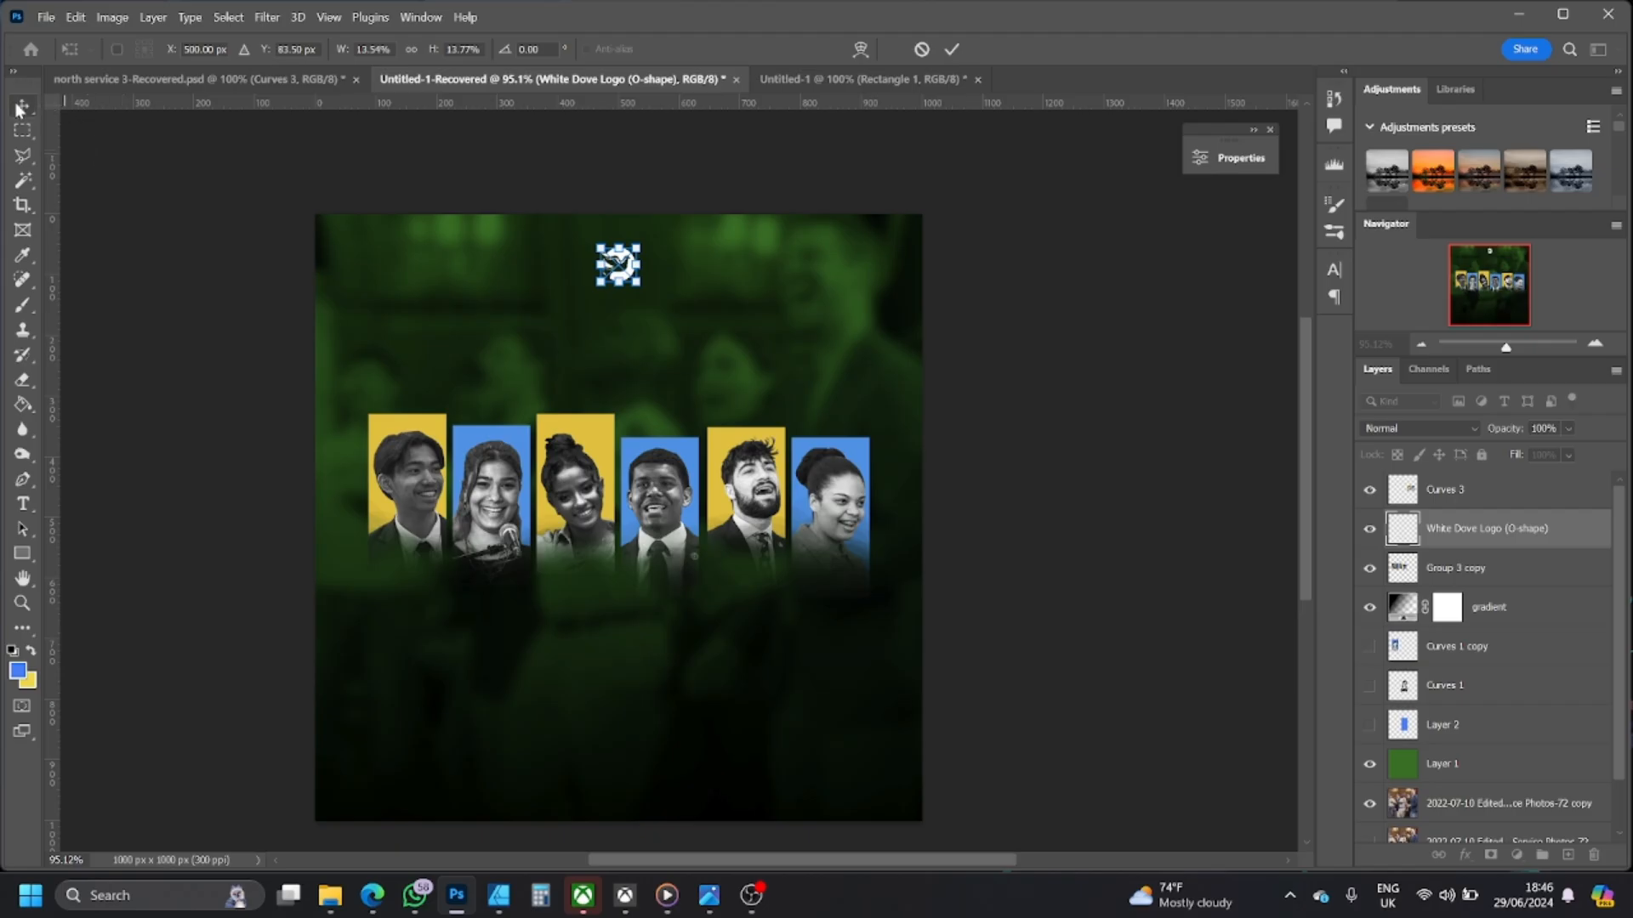
drag(594, 263, 587, 258)
click(82, 19)
click(83, 18)
mouse_move(614, 272)
mouse_down()
mouse_move(685, 274)
mouse_move(621, 262)
mouse_up()
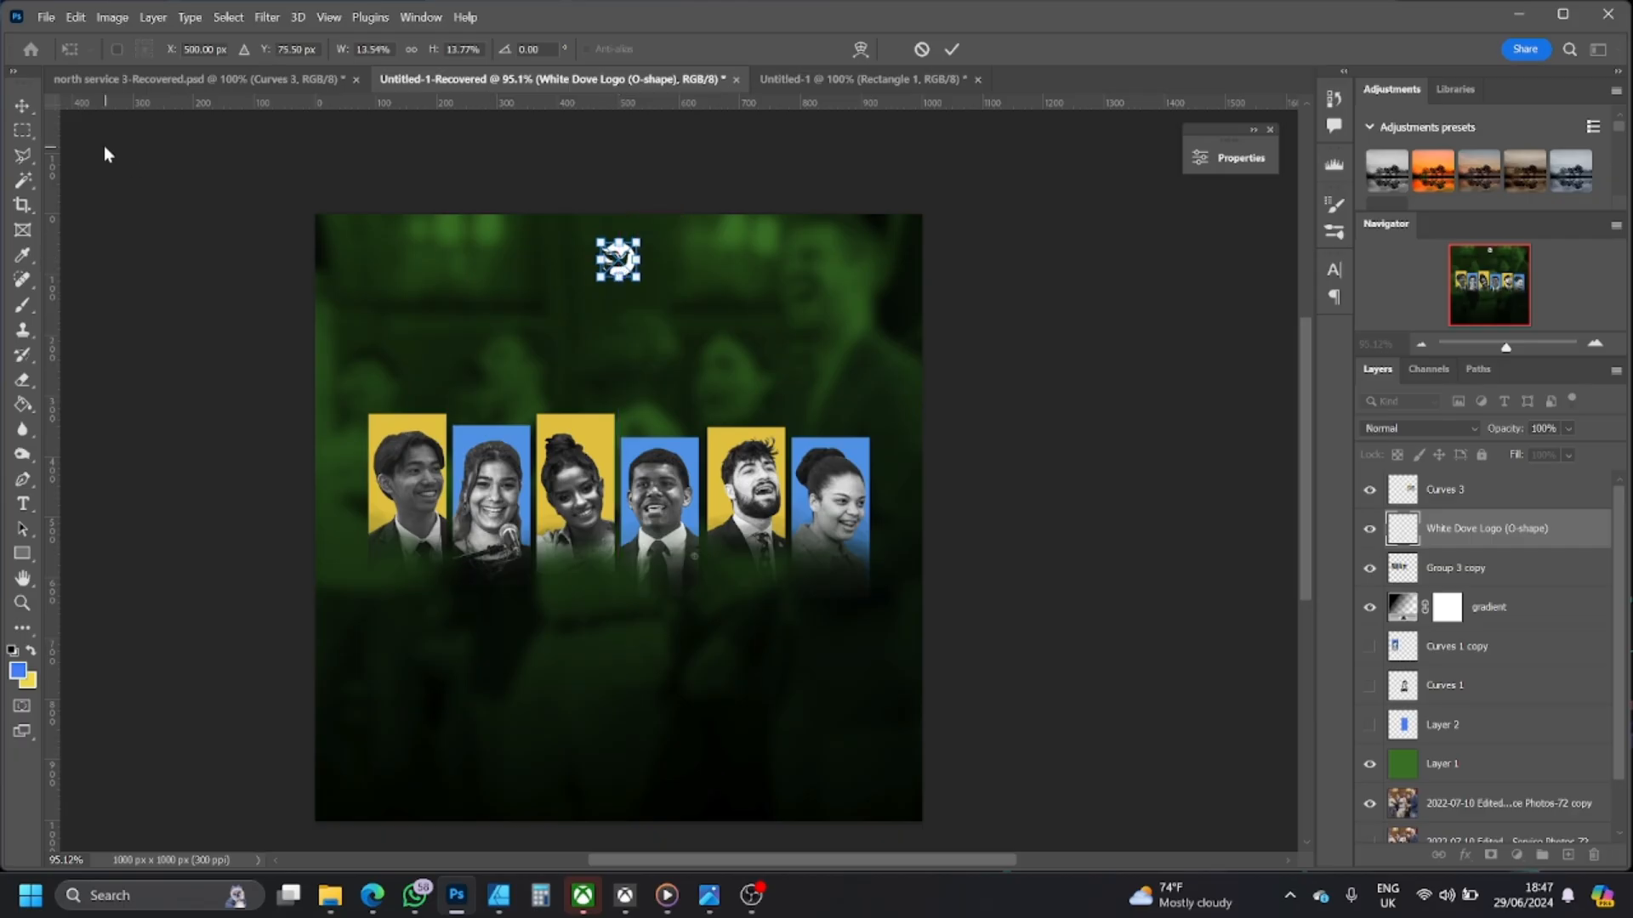
click(22, 105)
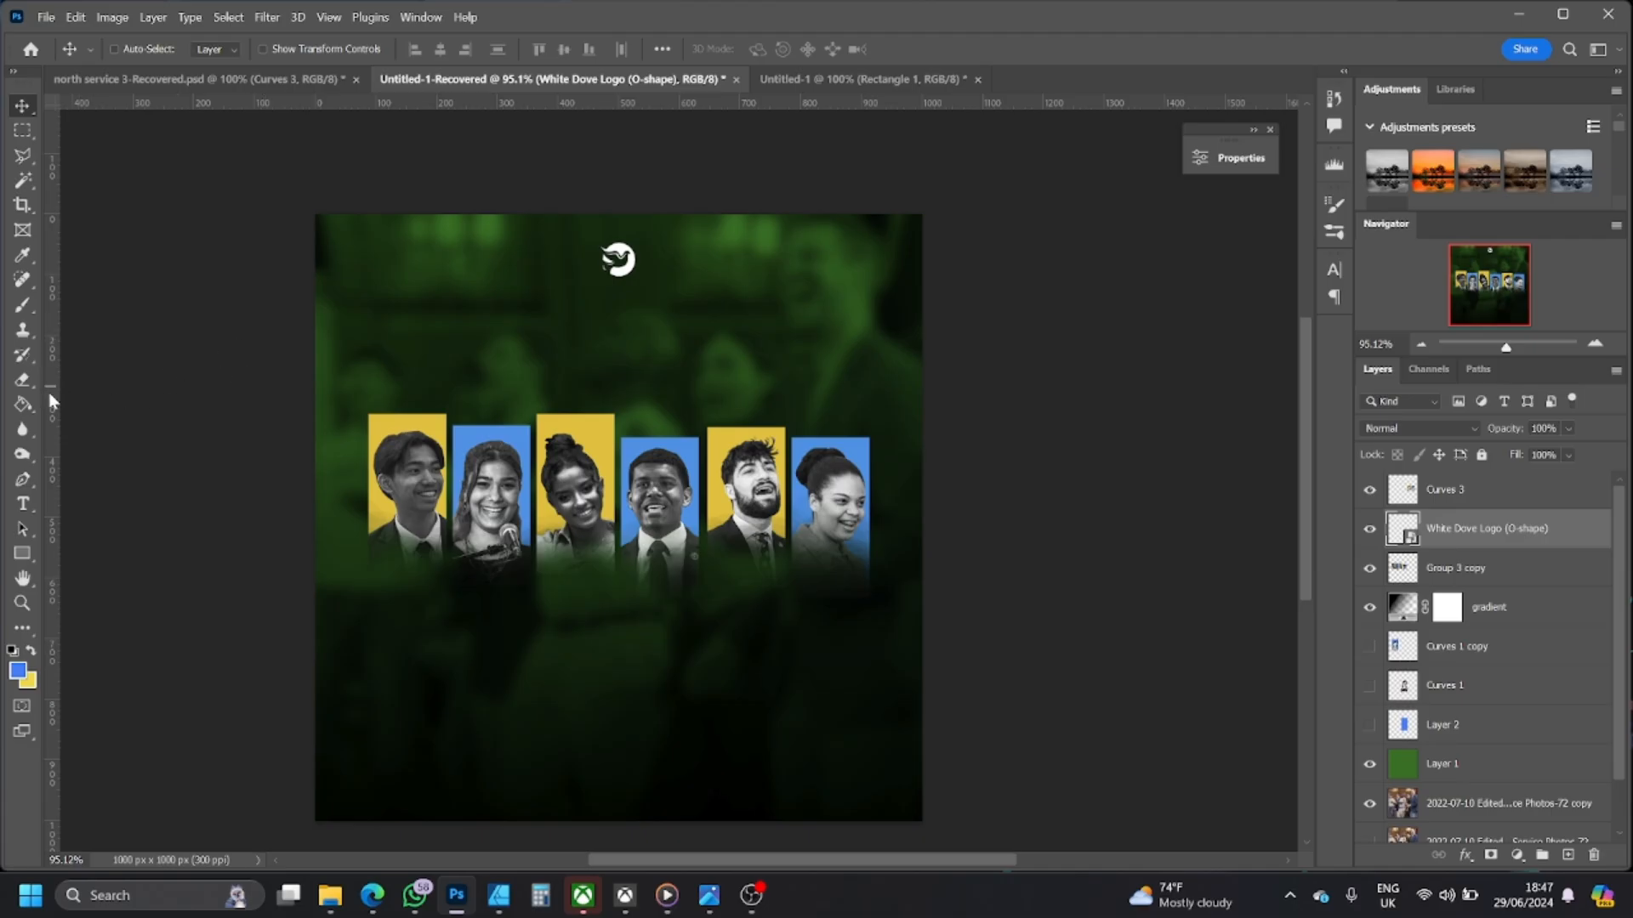
- Add a vertical guide at X 500 px and a horizontal guide at Y 500 px through the centre of the flyer
drag(48, 391, 624, 436)
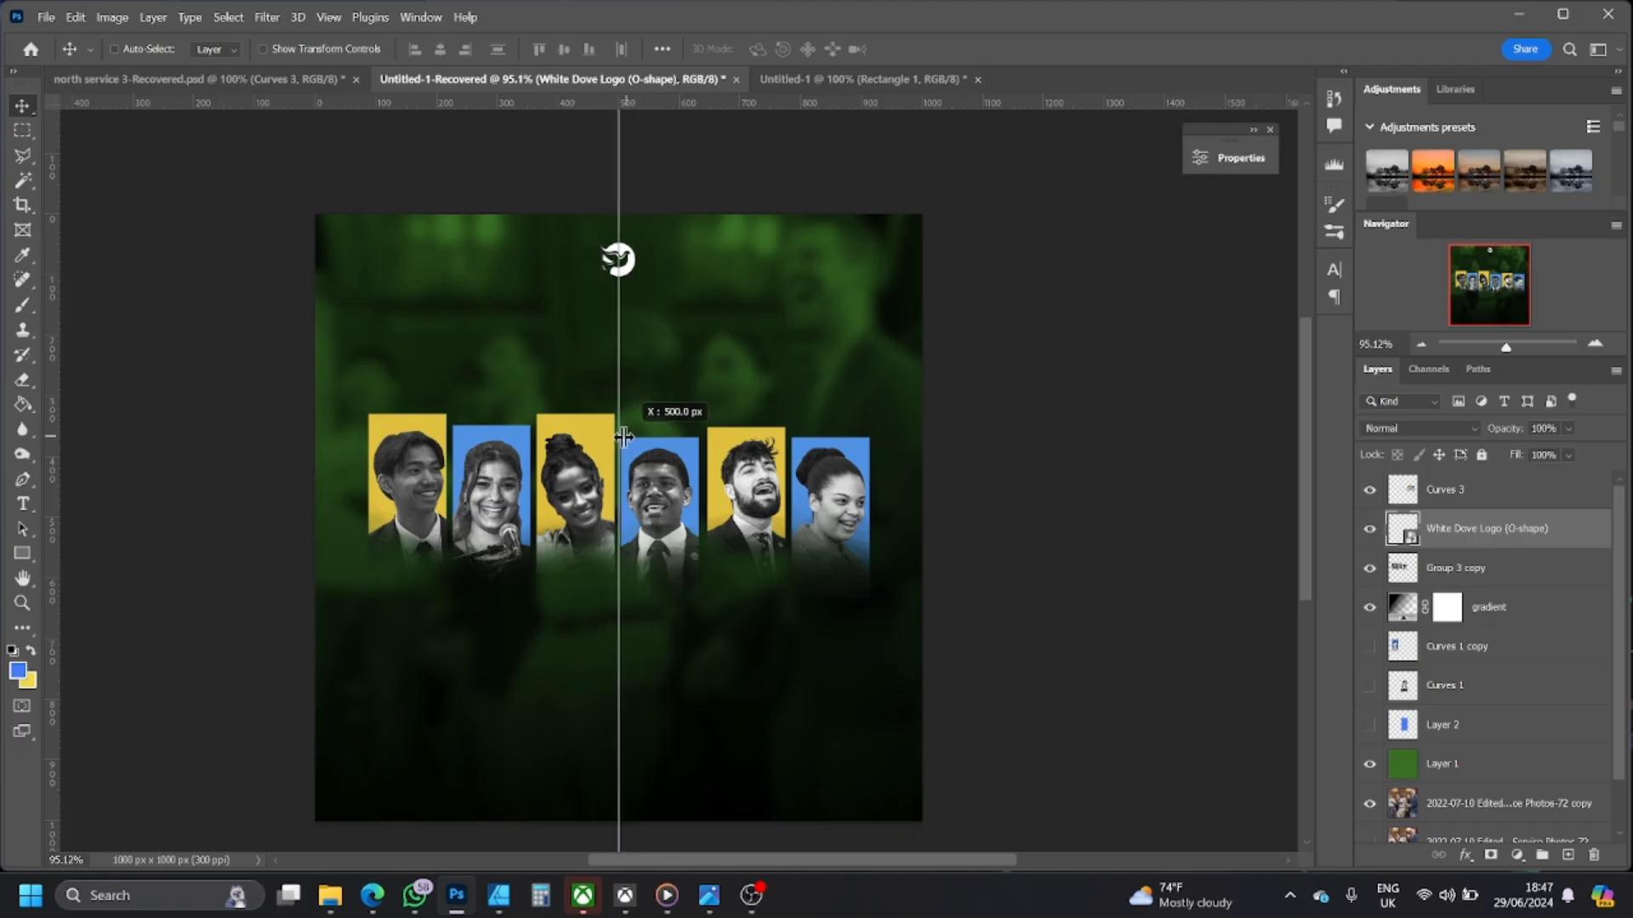
drag(623, 436, 623, 437)
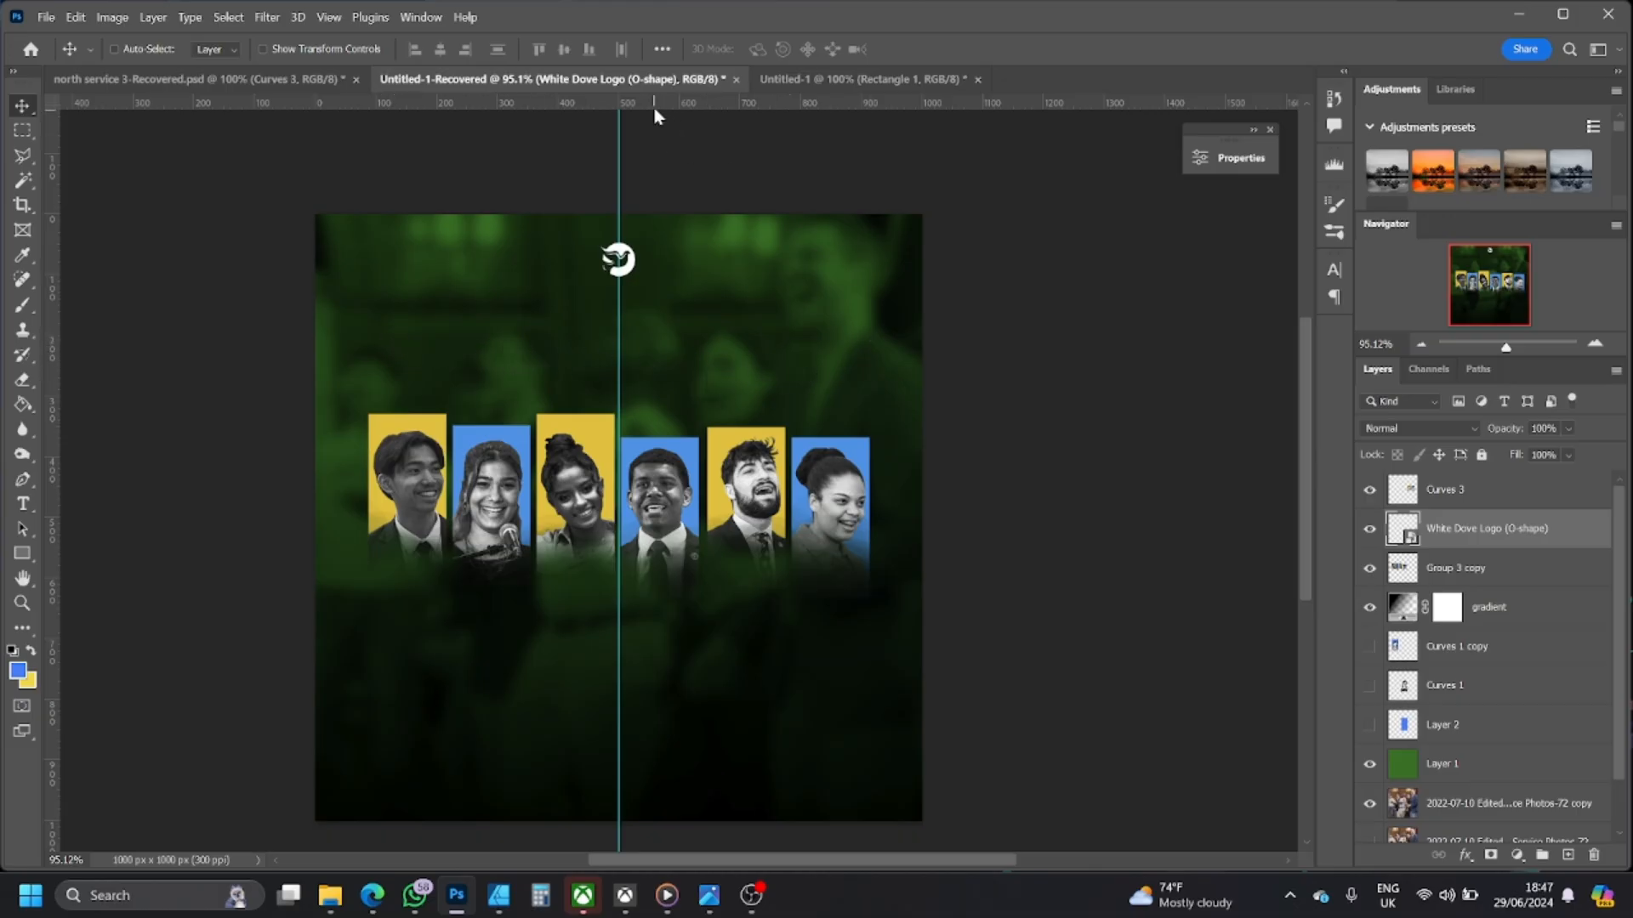
drag(655, 102, 661, 516)
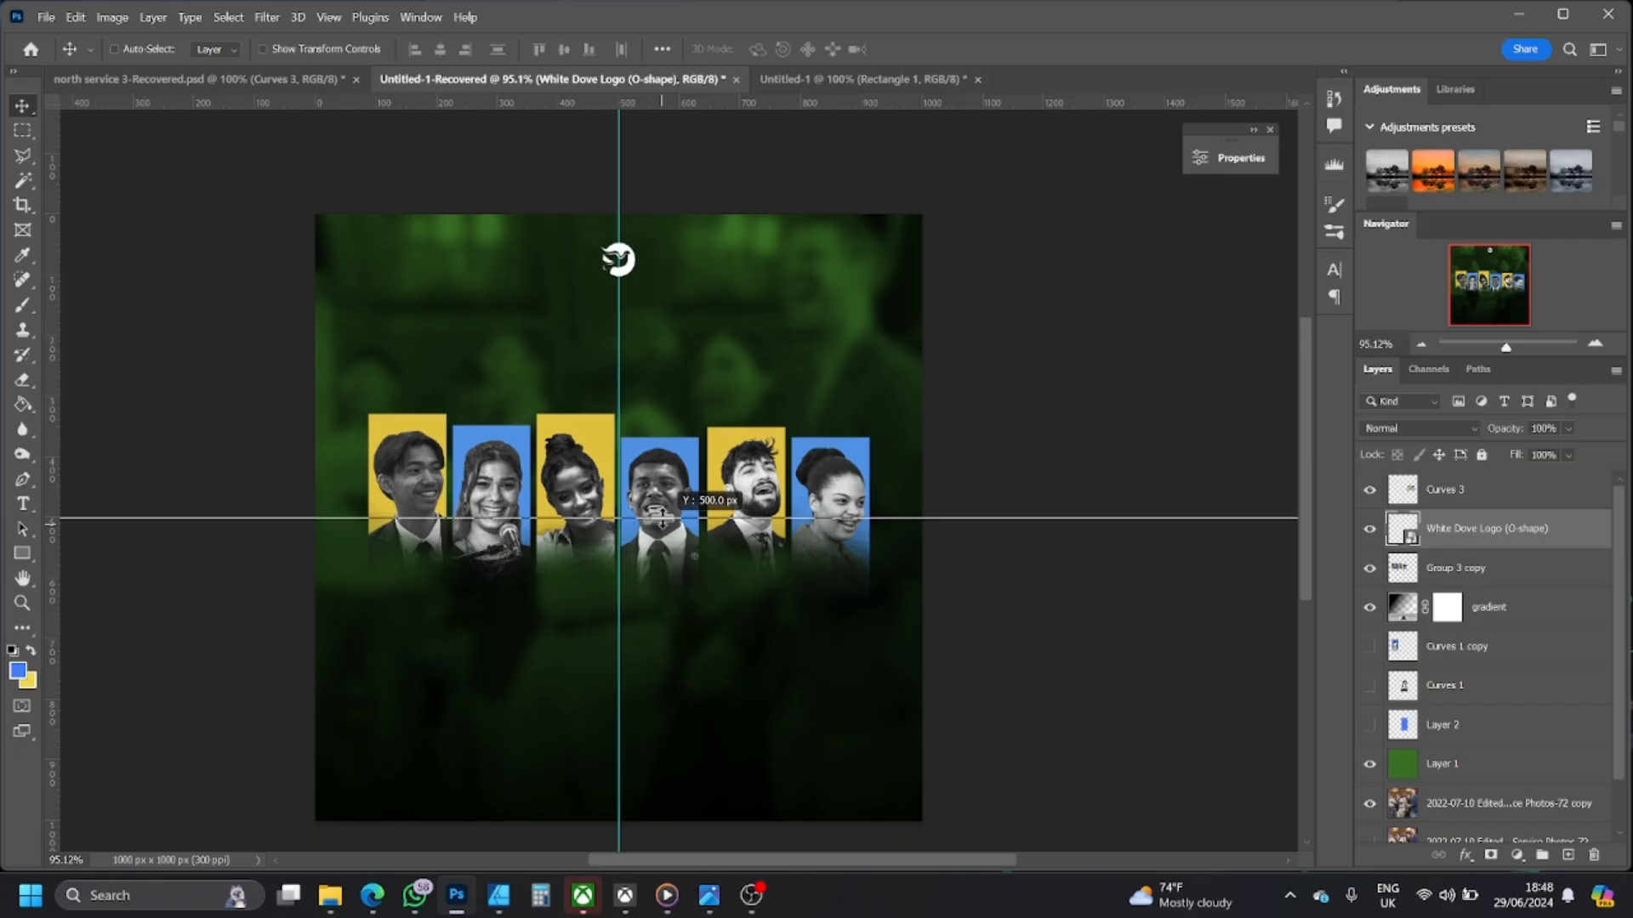
drag(662, 516, 662, 517)
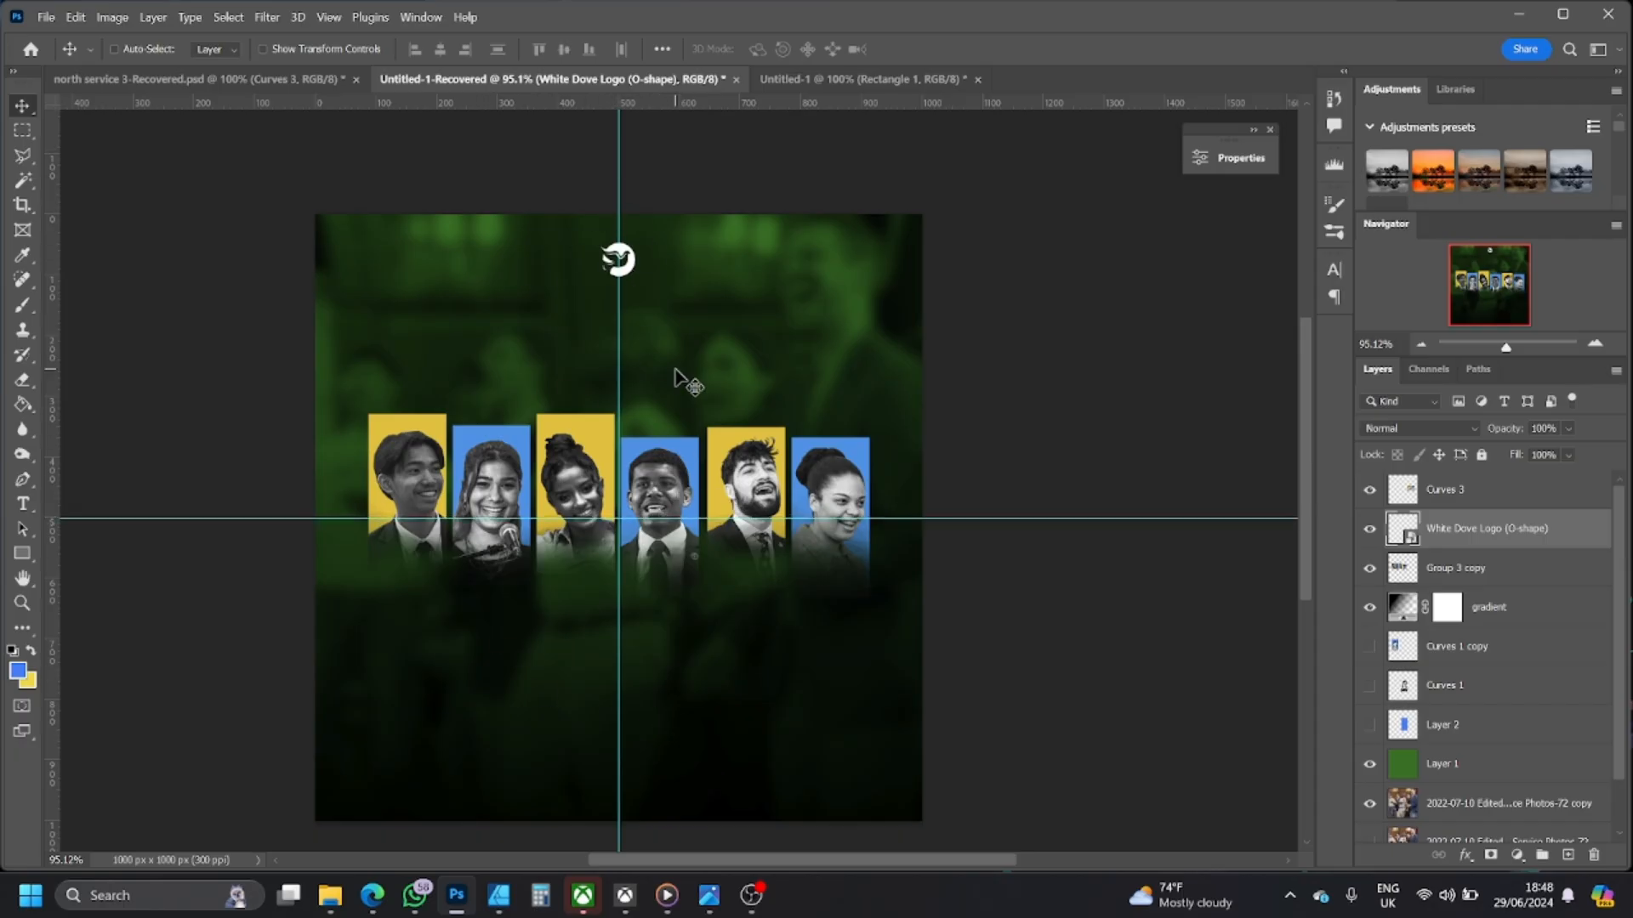
click(414, 18)
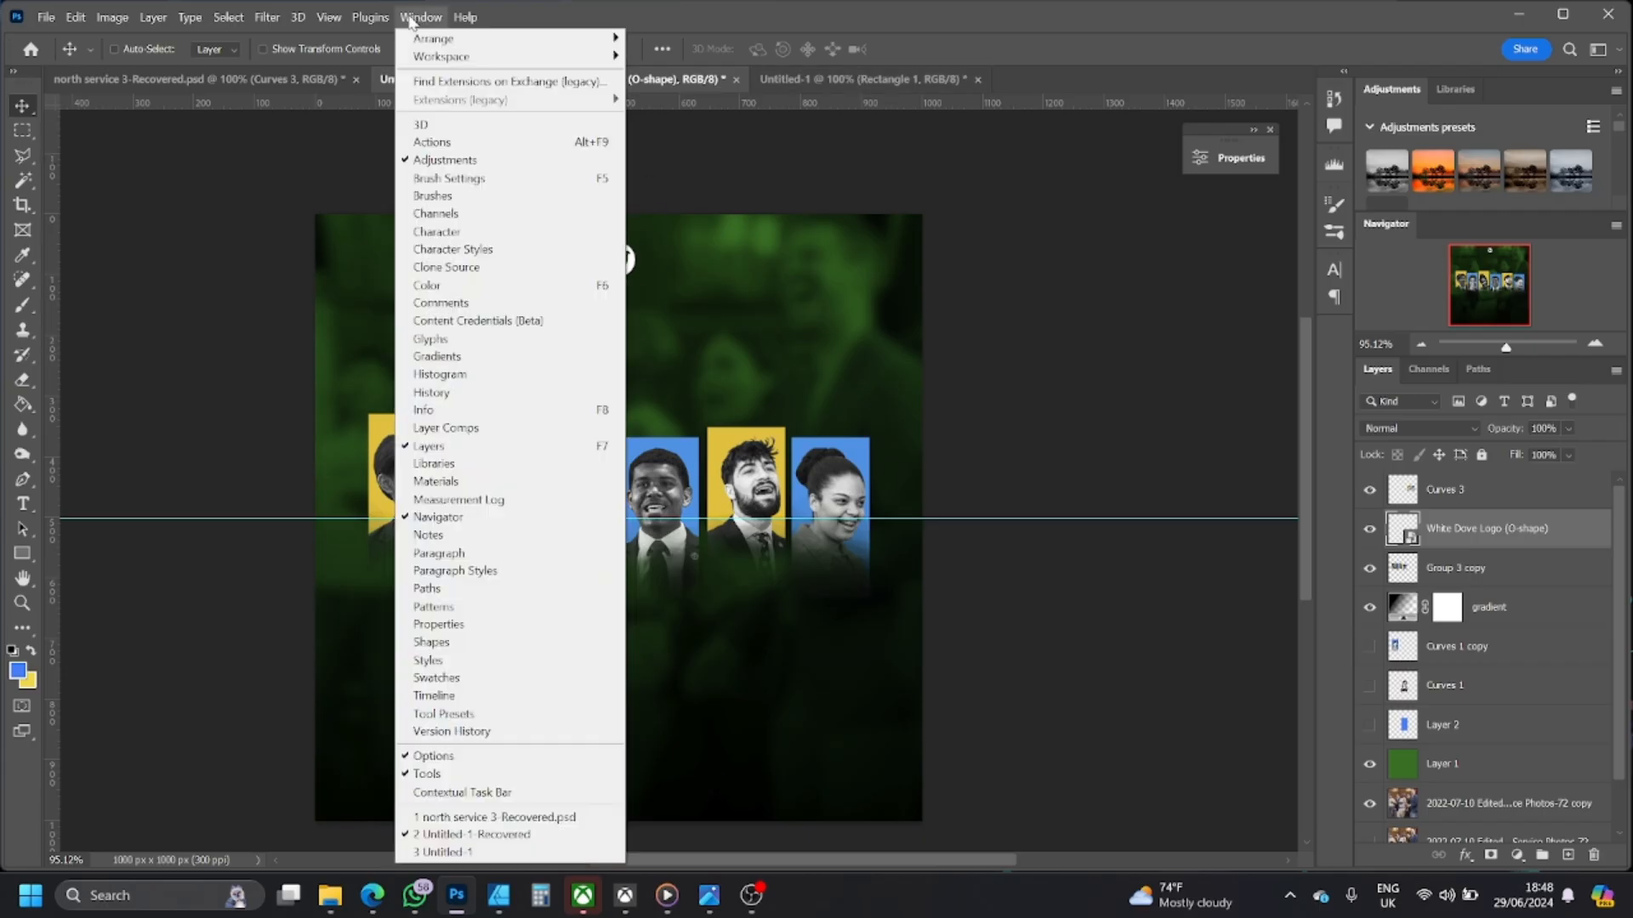
mouse_move(304, 18)
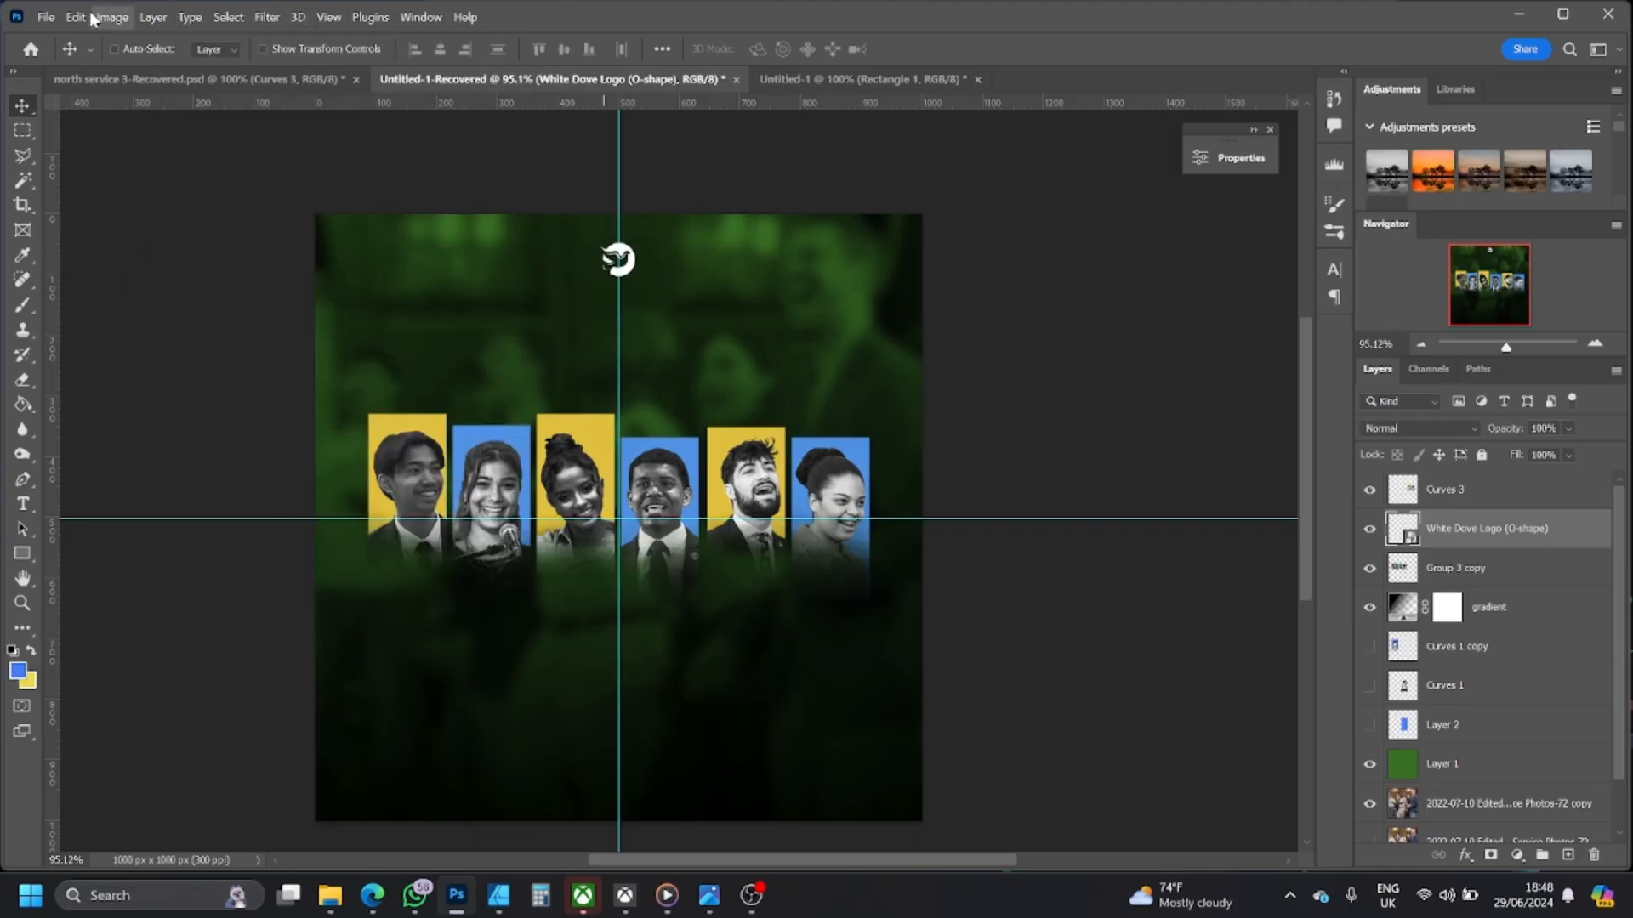
mouse_move(87, 19)
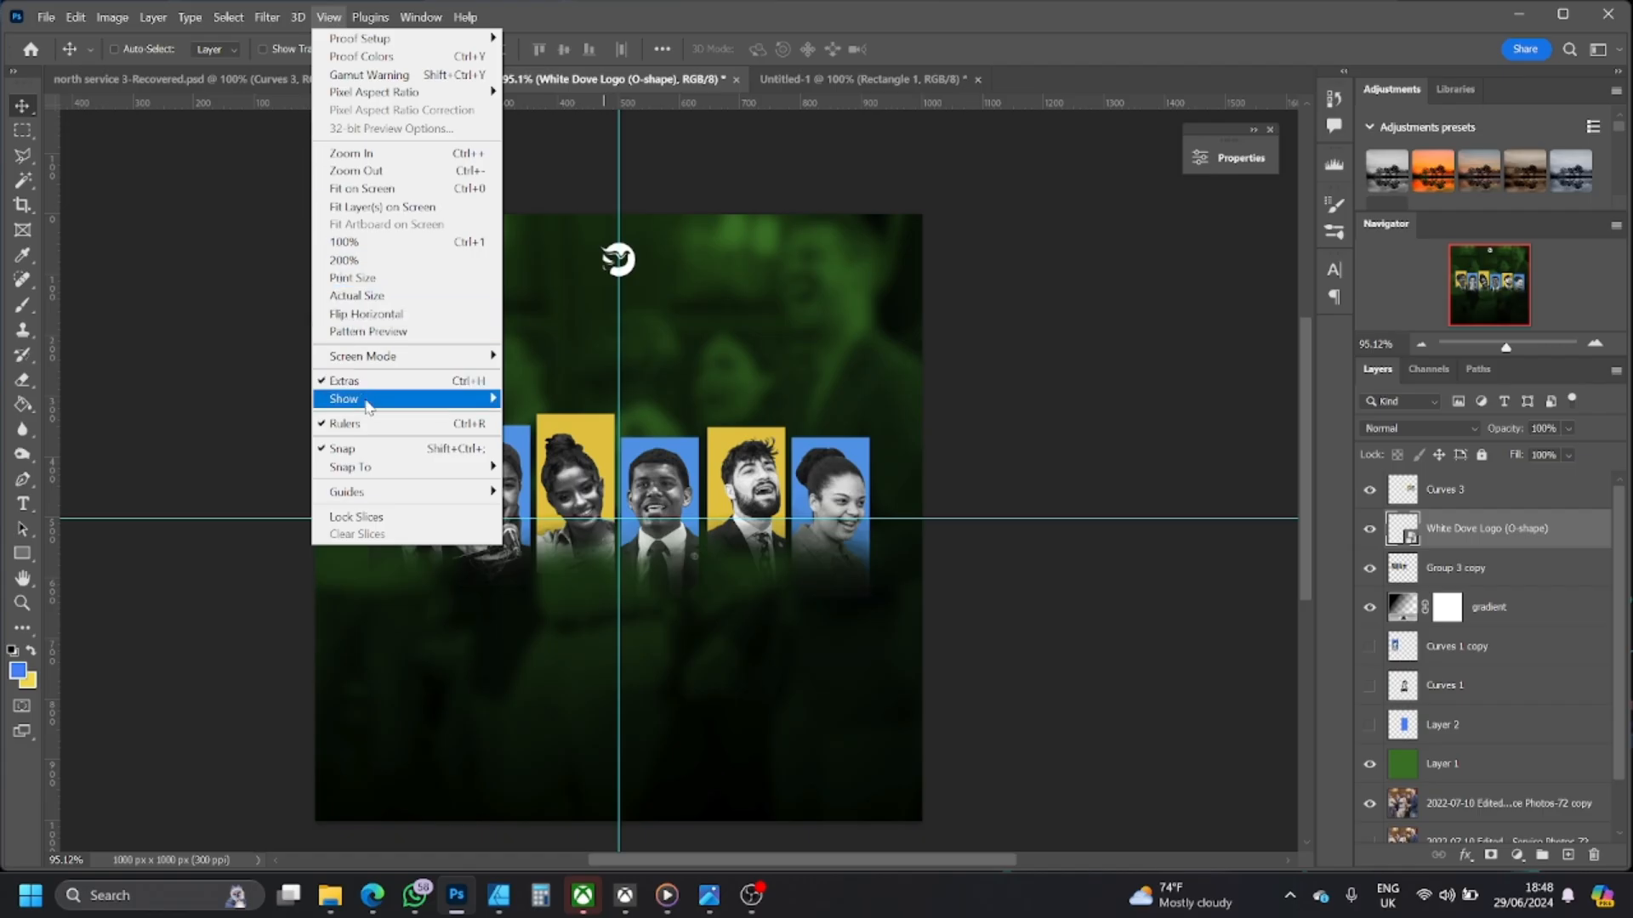
mouse_move(403, 502)
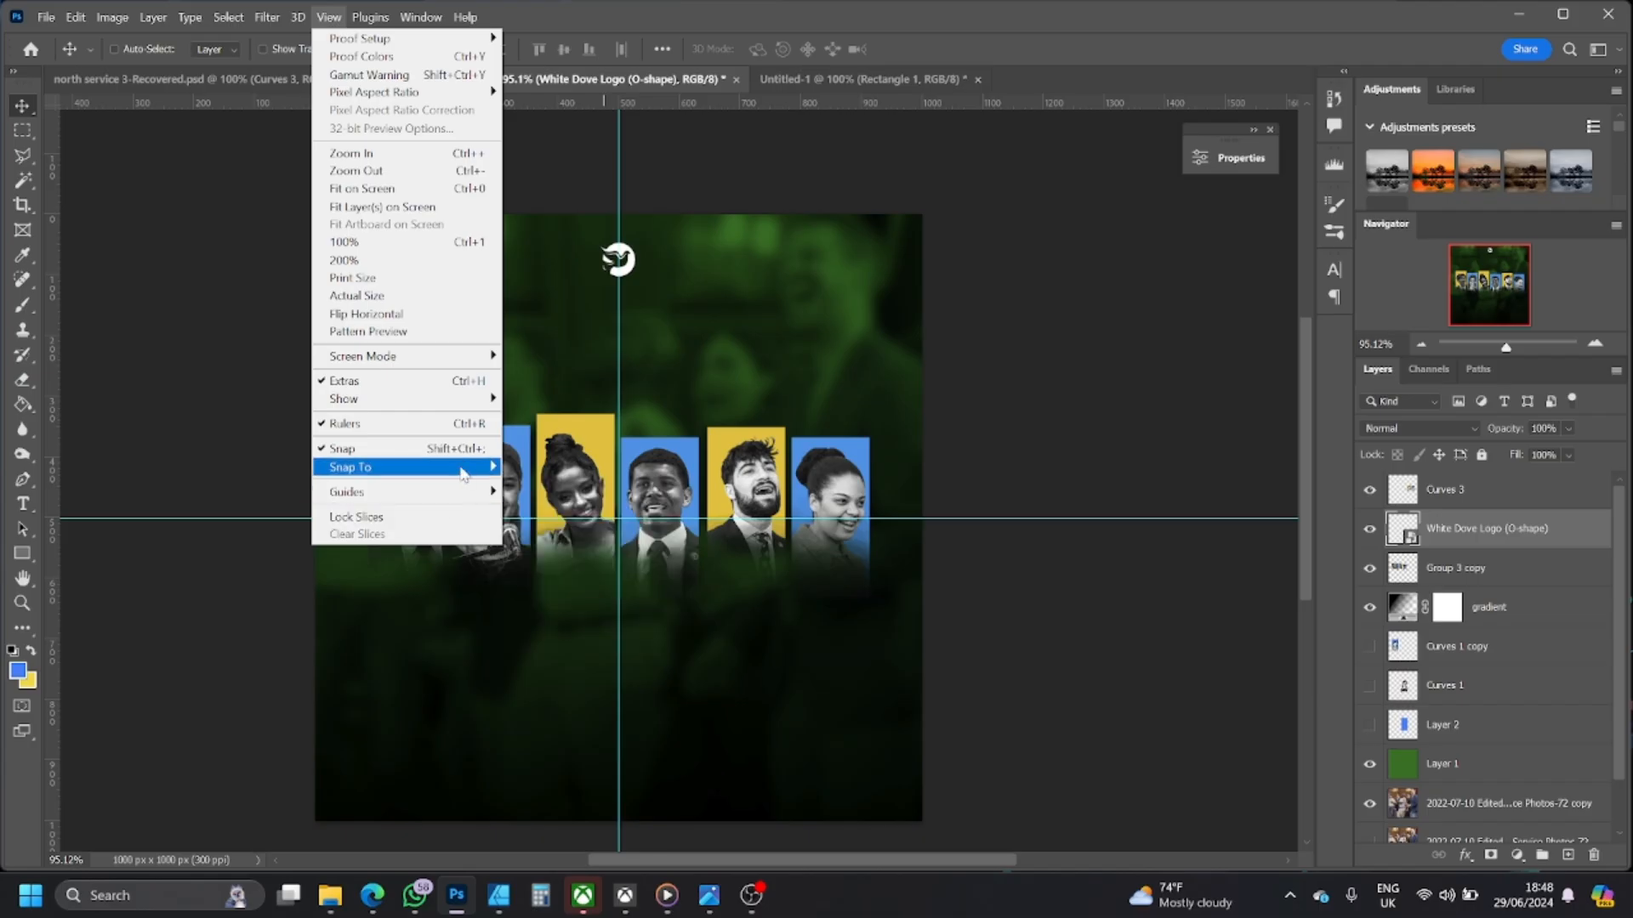
mouse_move(458, 474)
mouse_move(448, 409)
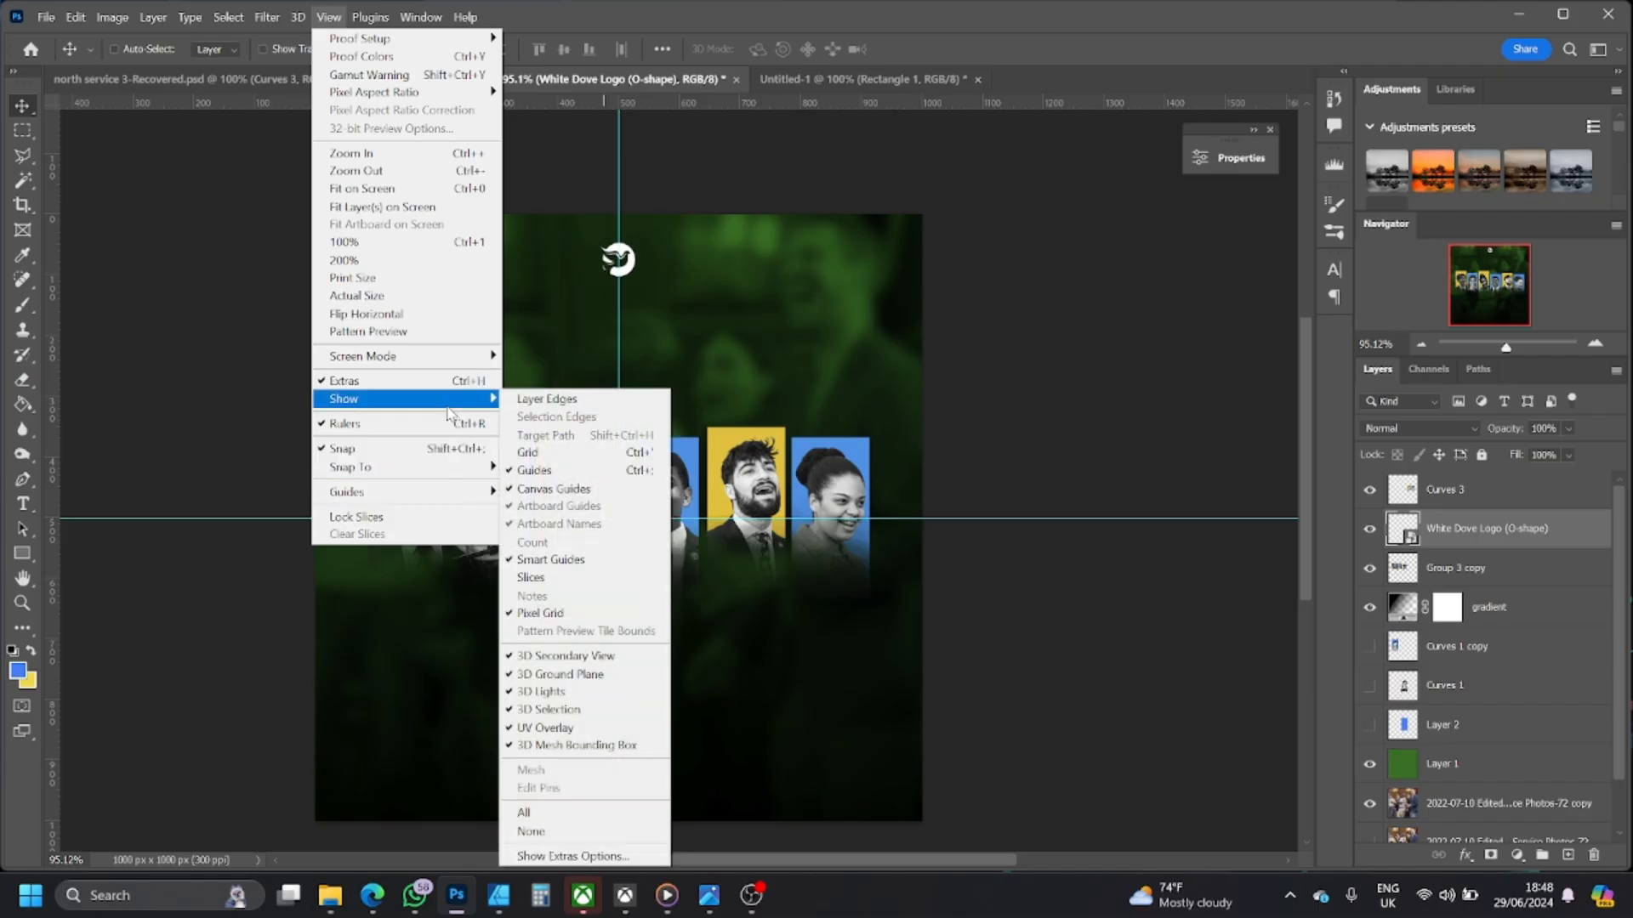
mouse_move(449, 364)
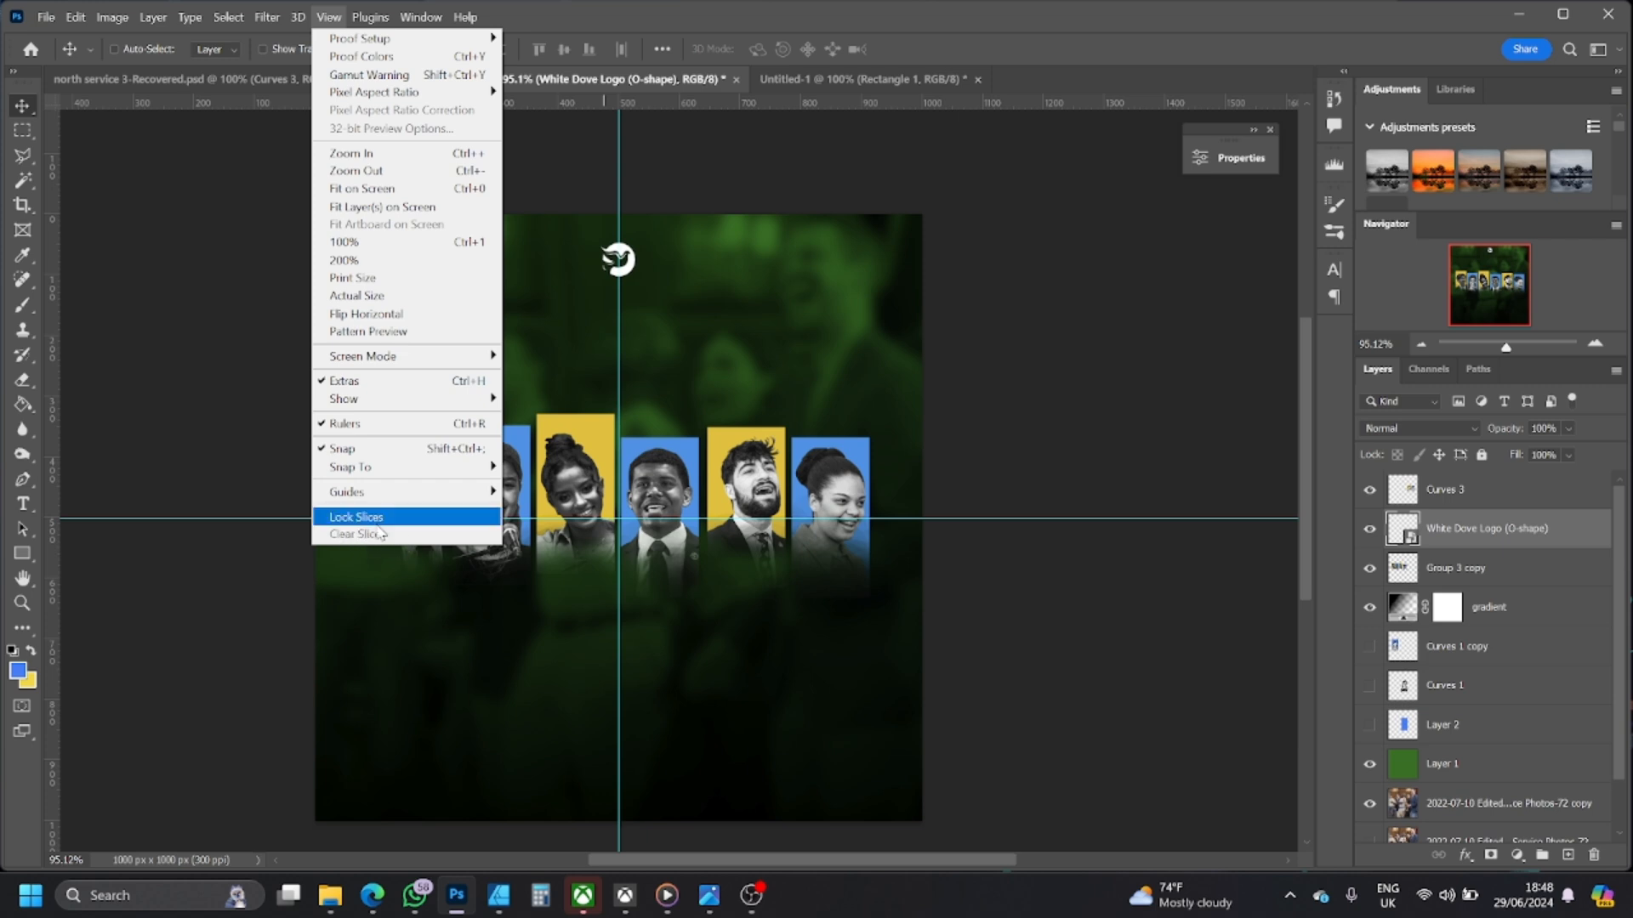
click(667, 10)
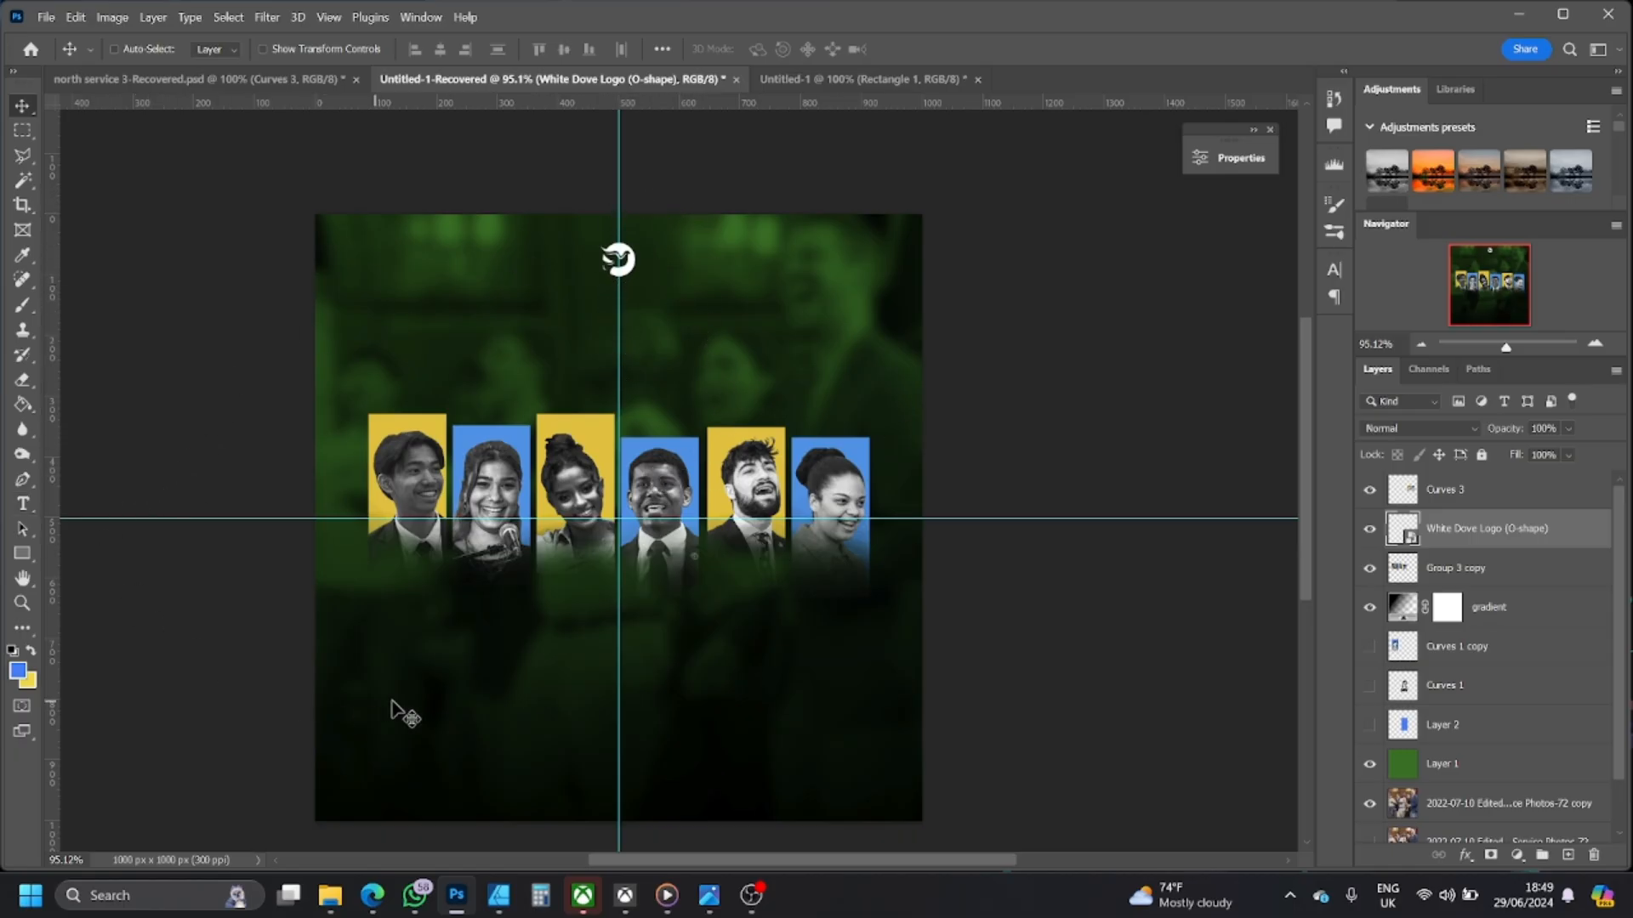
- Switch to the reference flyer image and check the placement of the North Region heading below the logo
click(708, 895)
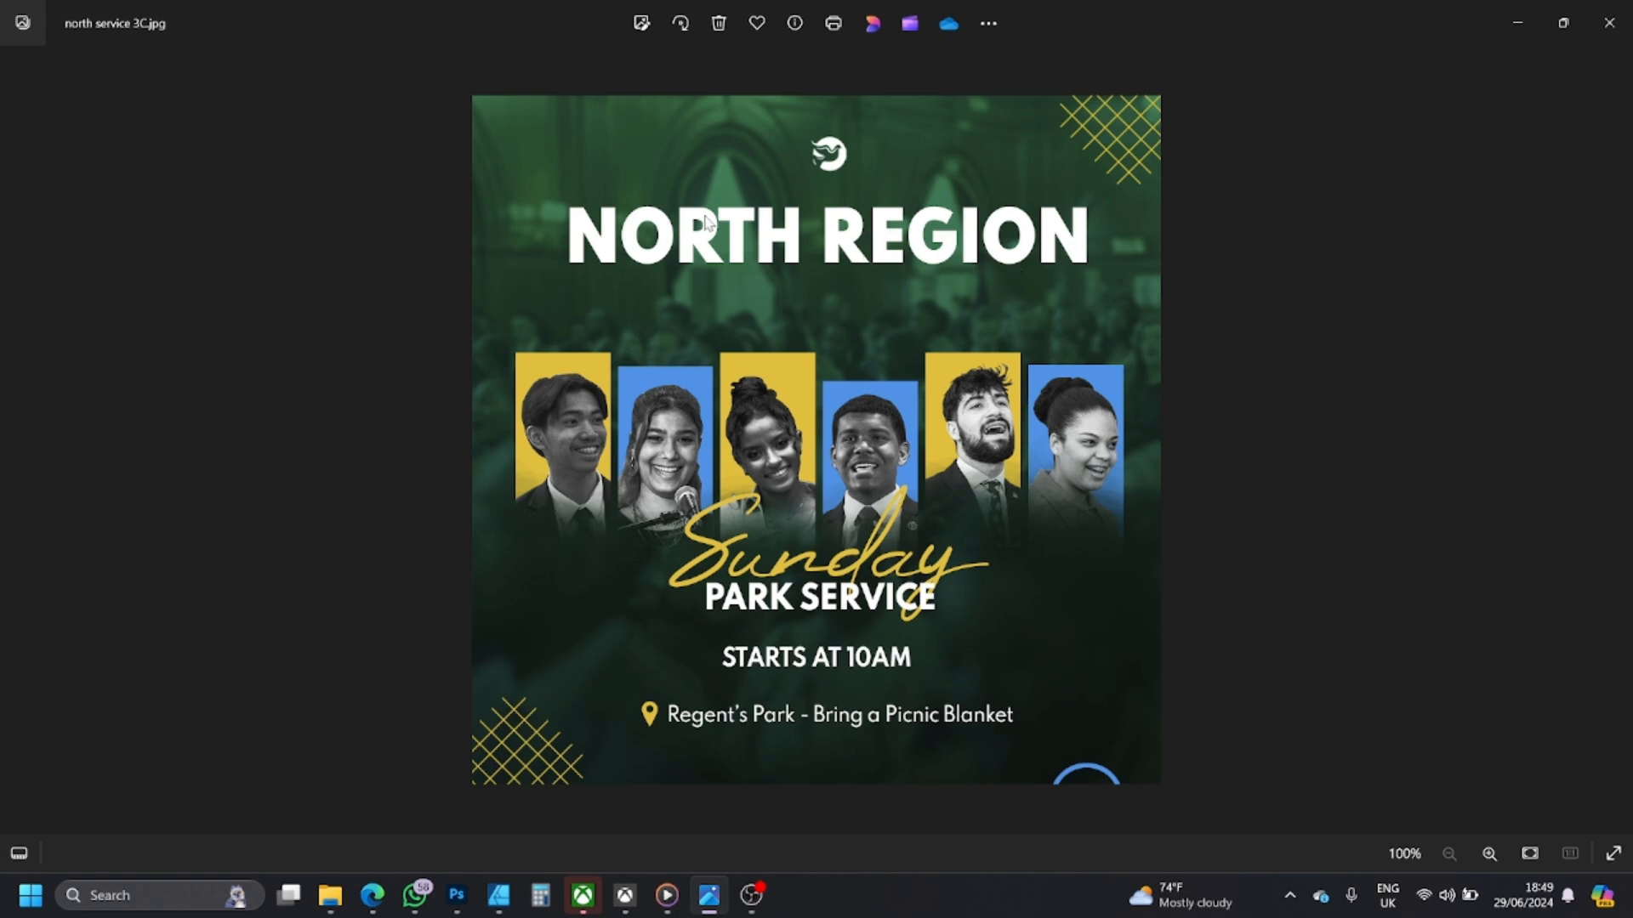
- Switch to Photoshop and add the text "NORTH REGION" between the dove logo and the row of portraits
click(1522, 17)
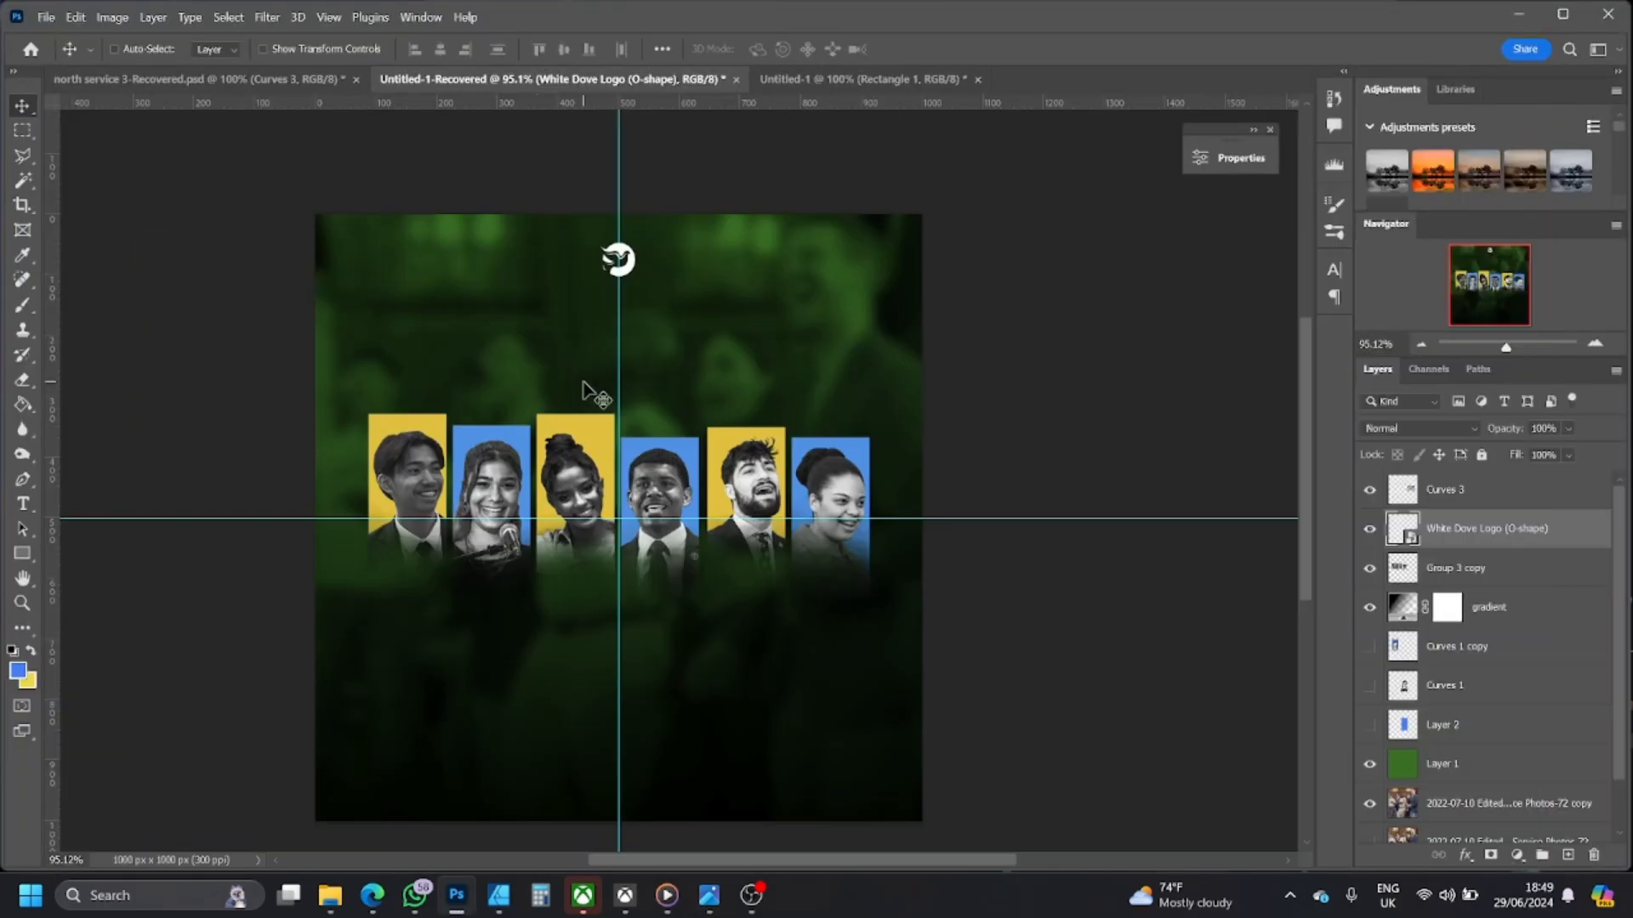
click(24, 504)
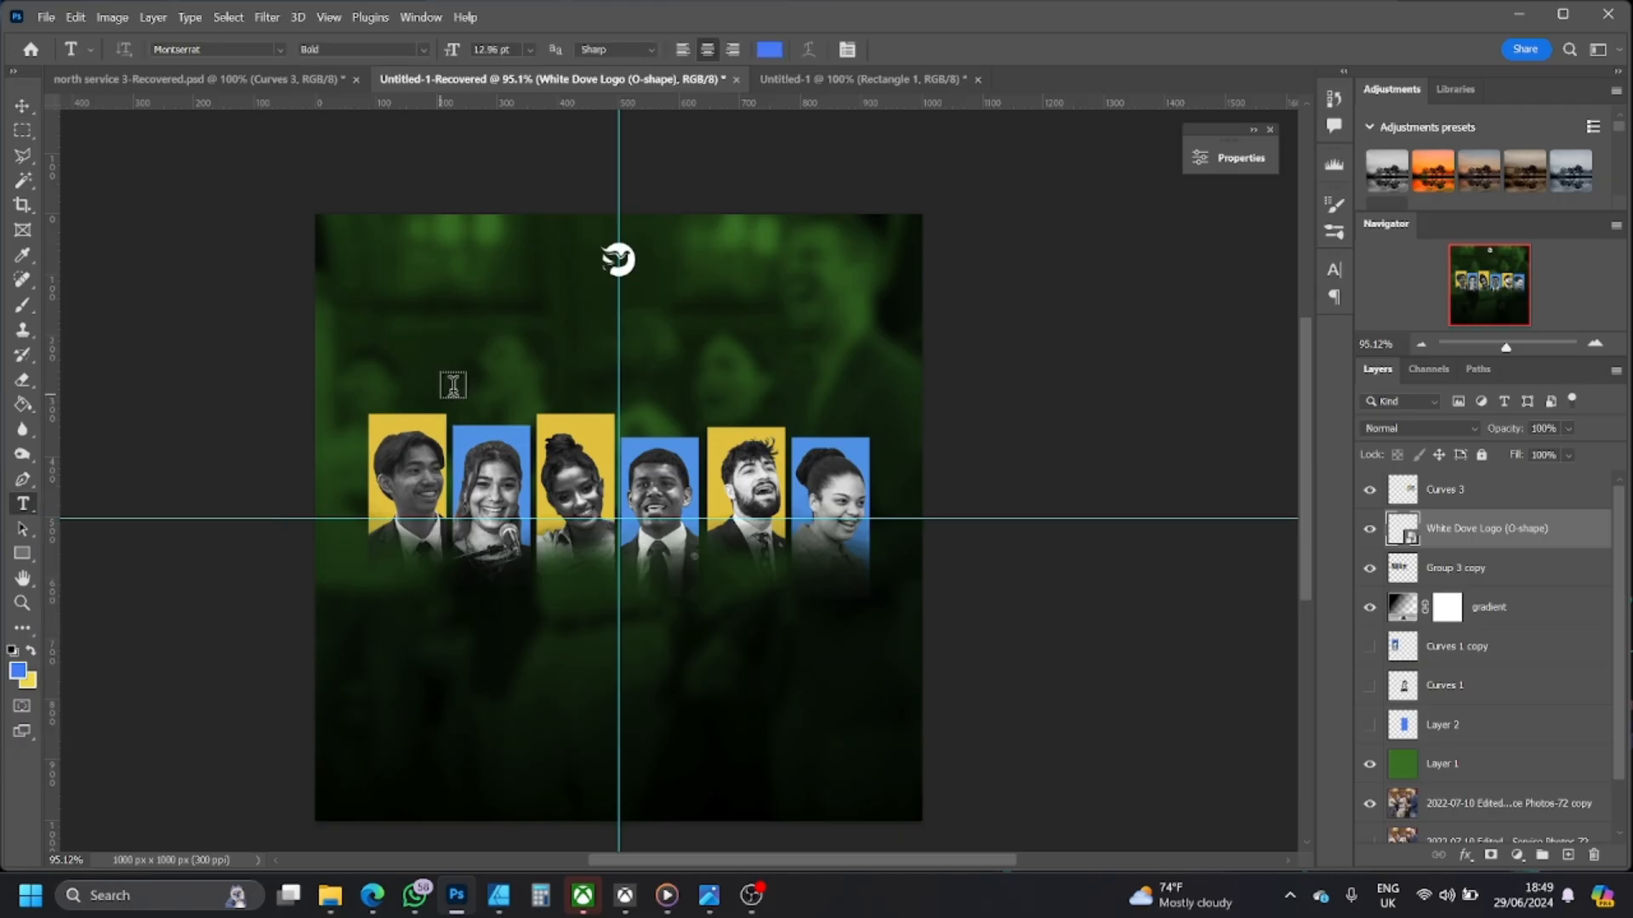
click(616, 336)
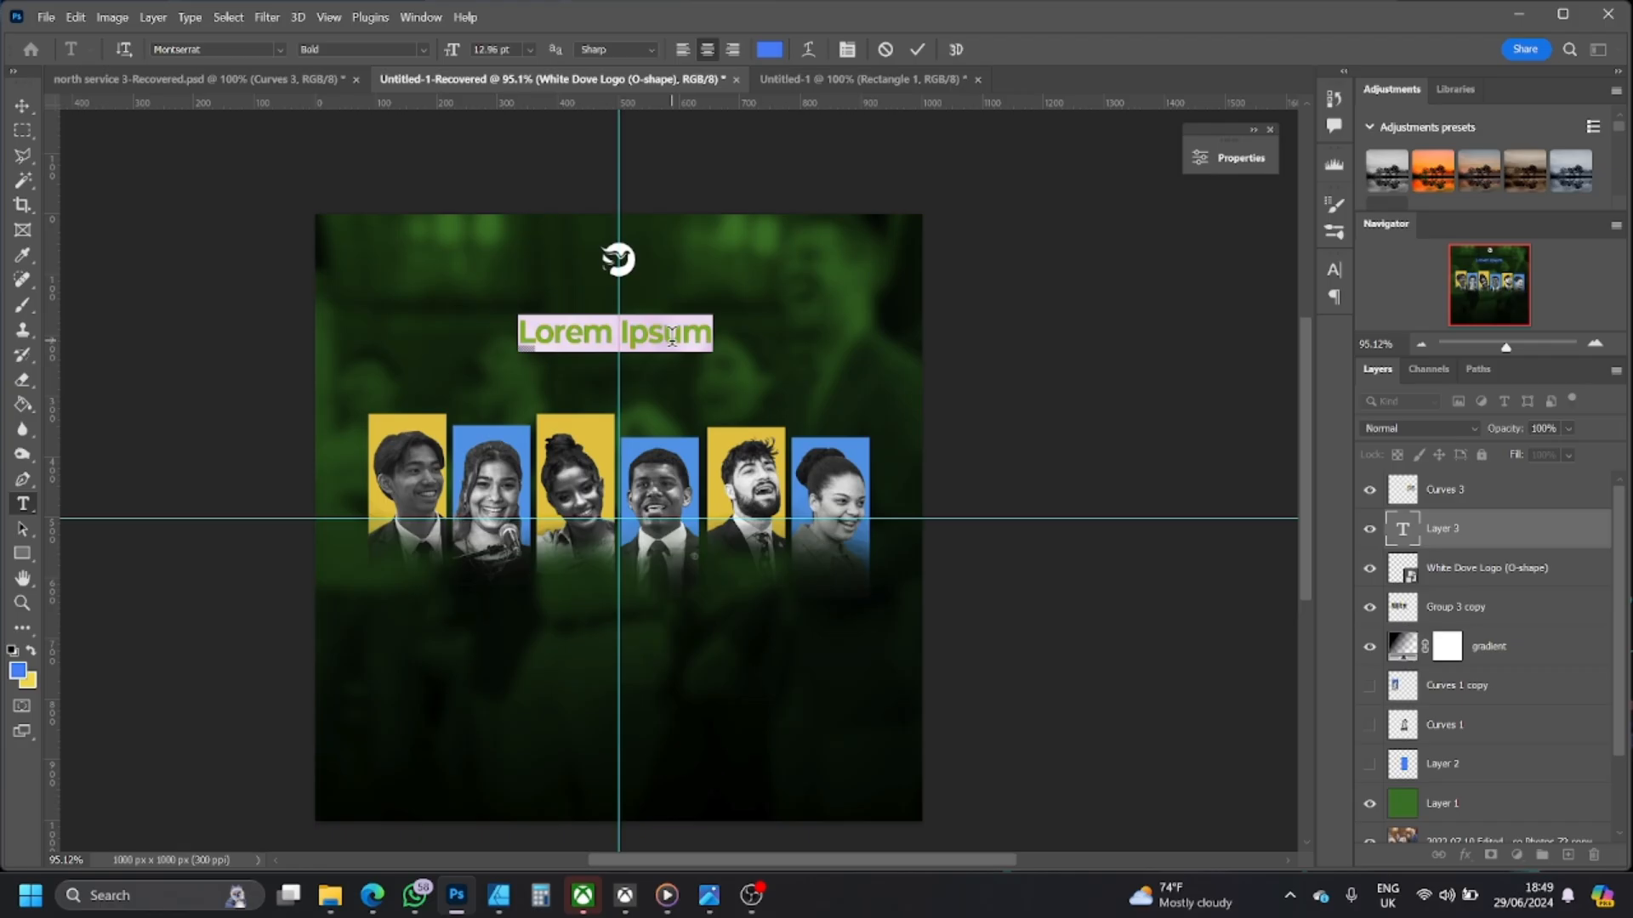
text(NORT)
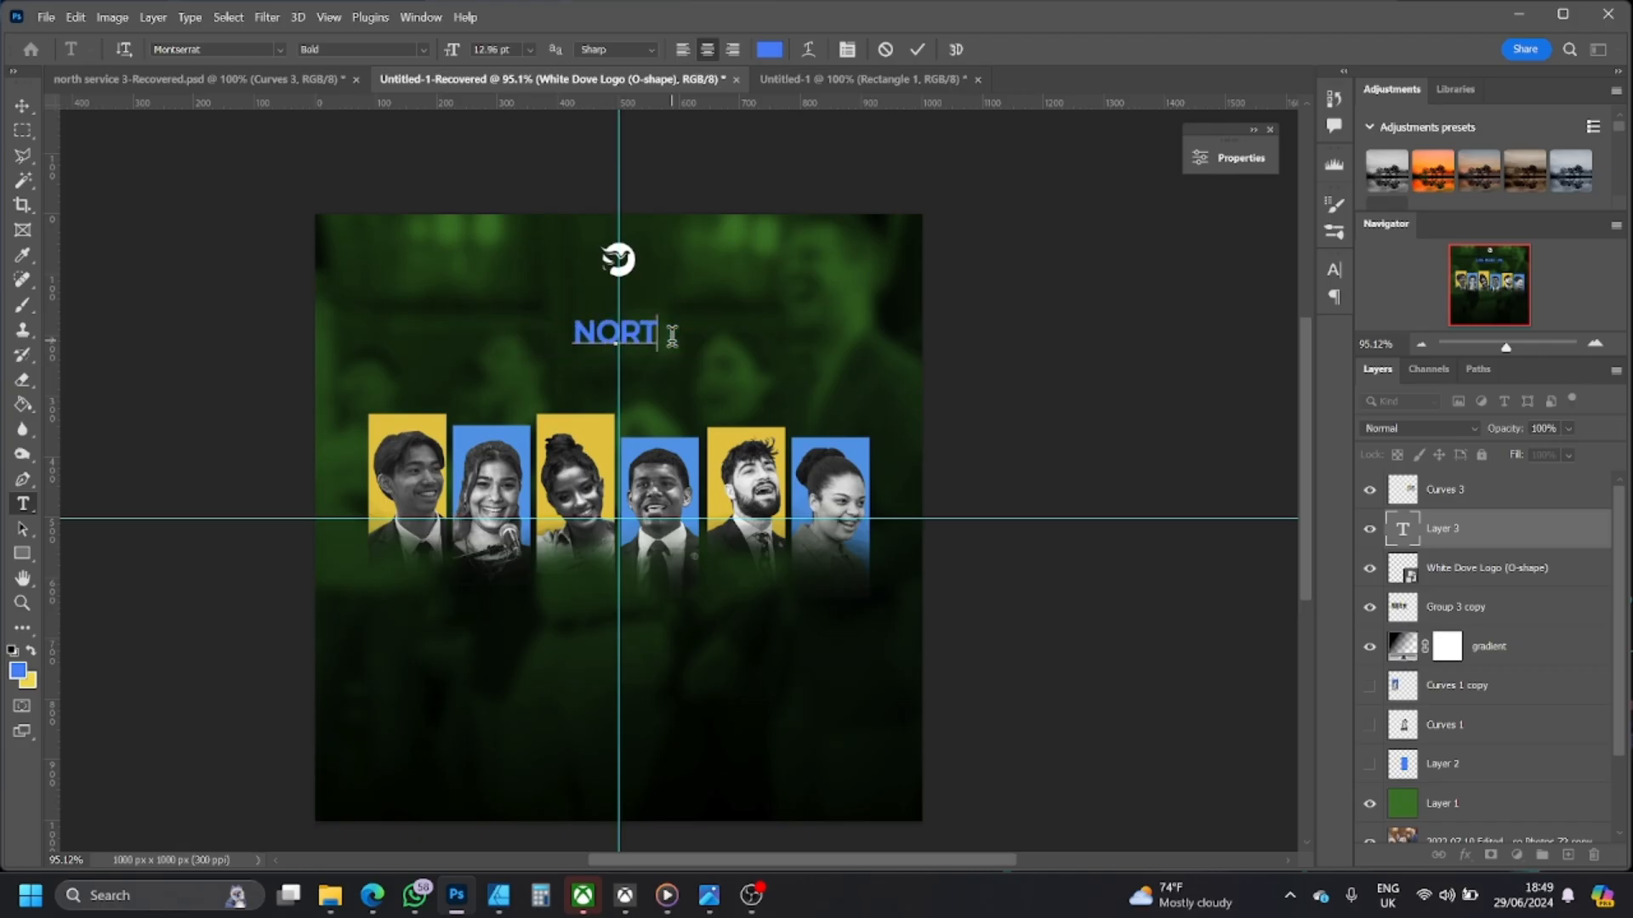
text(H REGION)
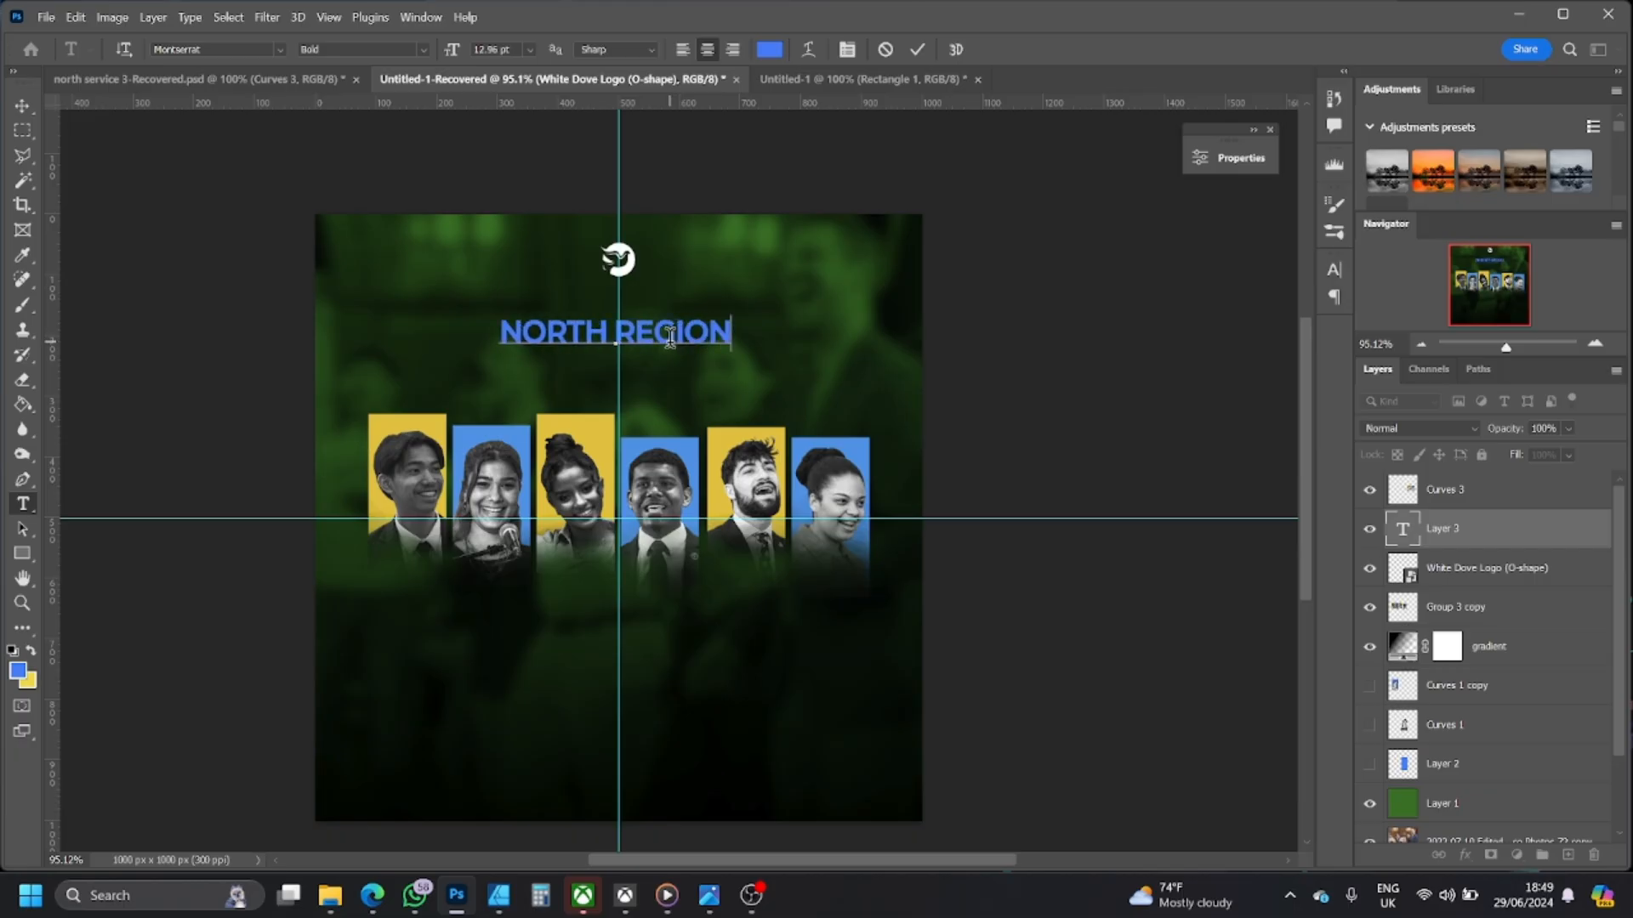
- Set the font of the whole NORTH REGION heading to Spartan Black
double_click(670, 336)
click(670, 336)
triple_click(681, 330)
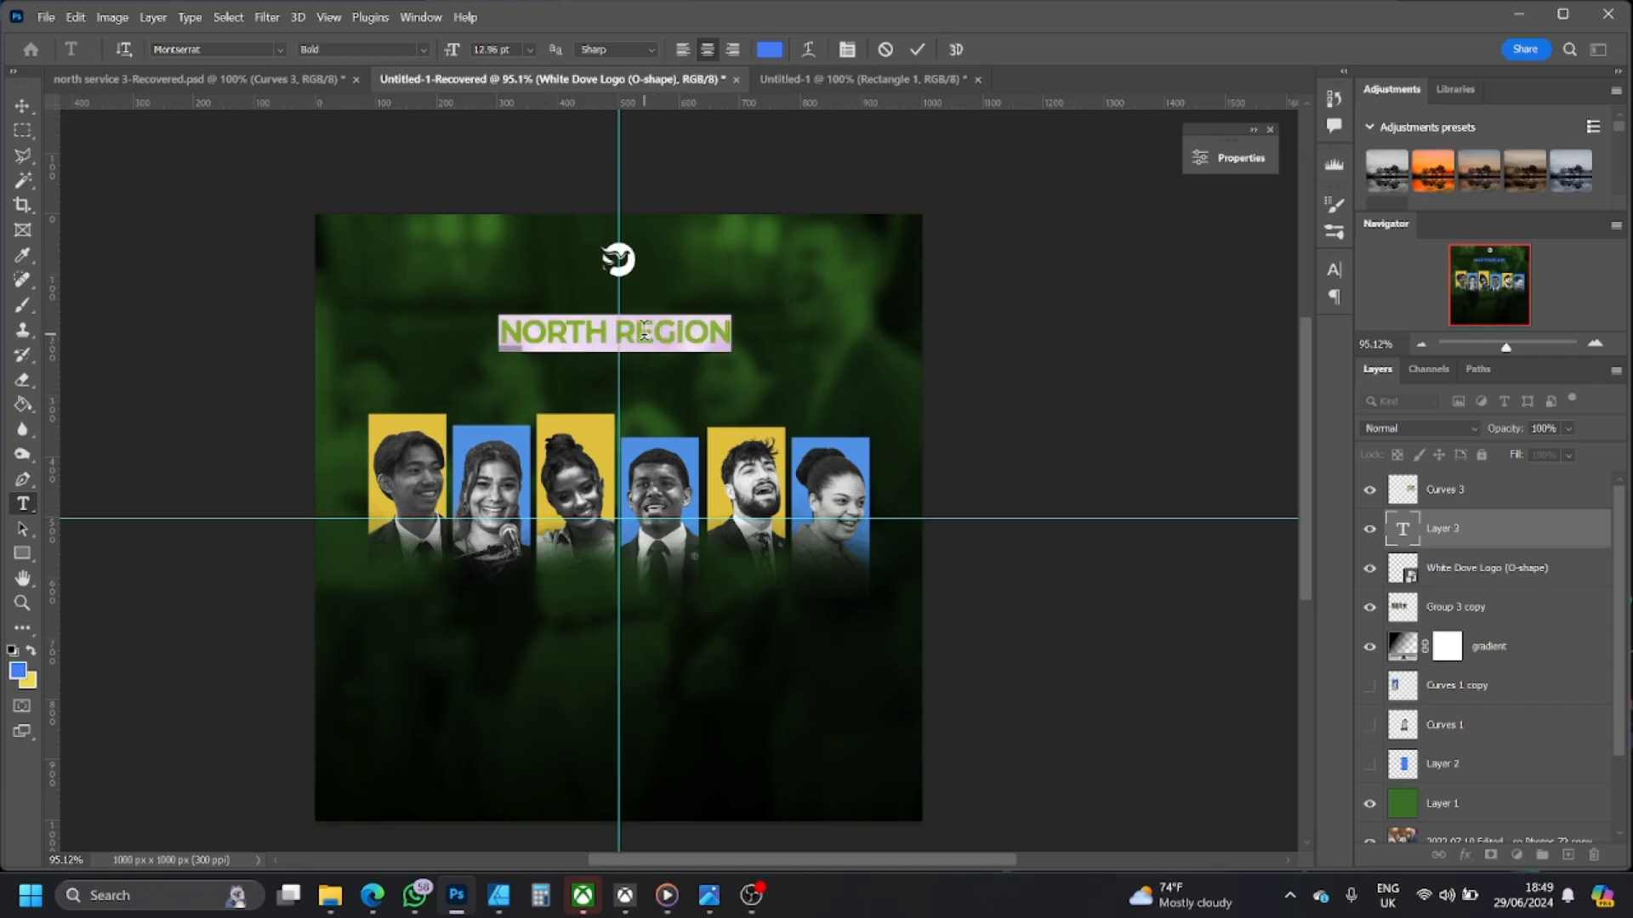
click(638, 332)
drag(725, 330, 449, 330)
click(279, 47)
key(Up)
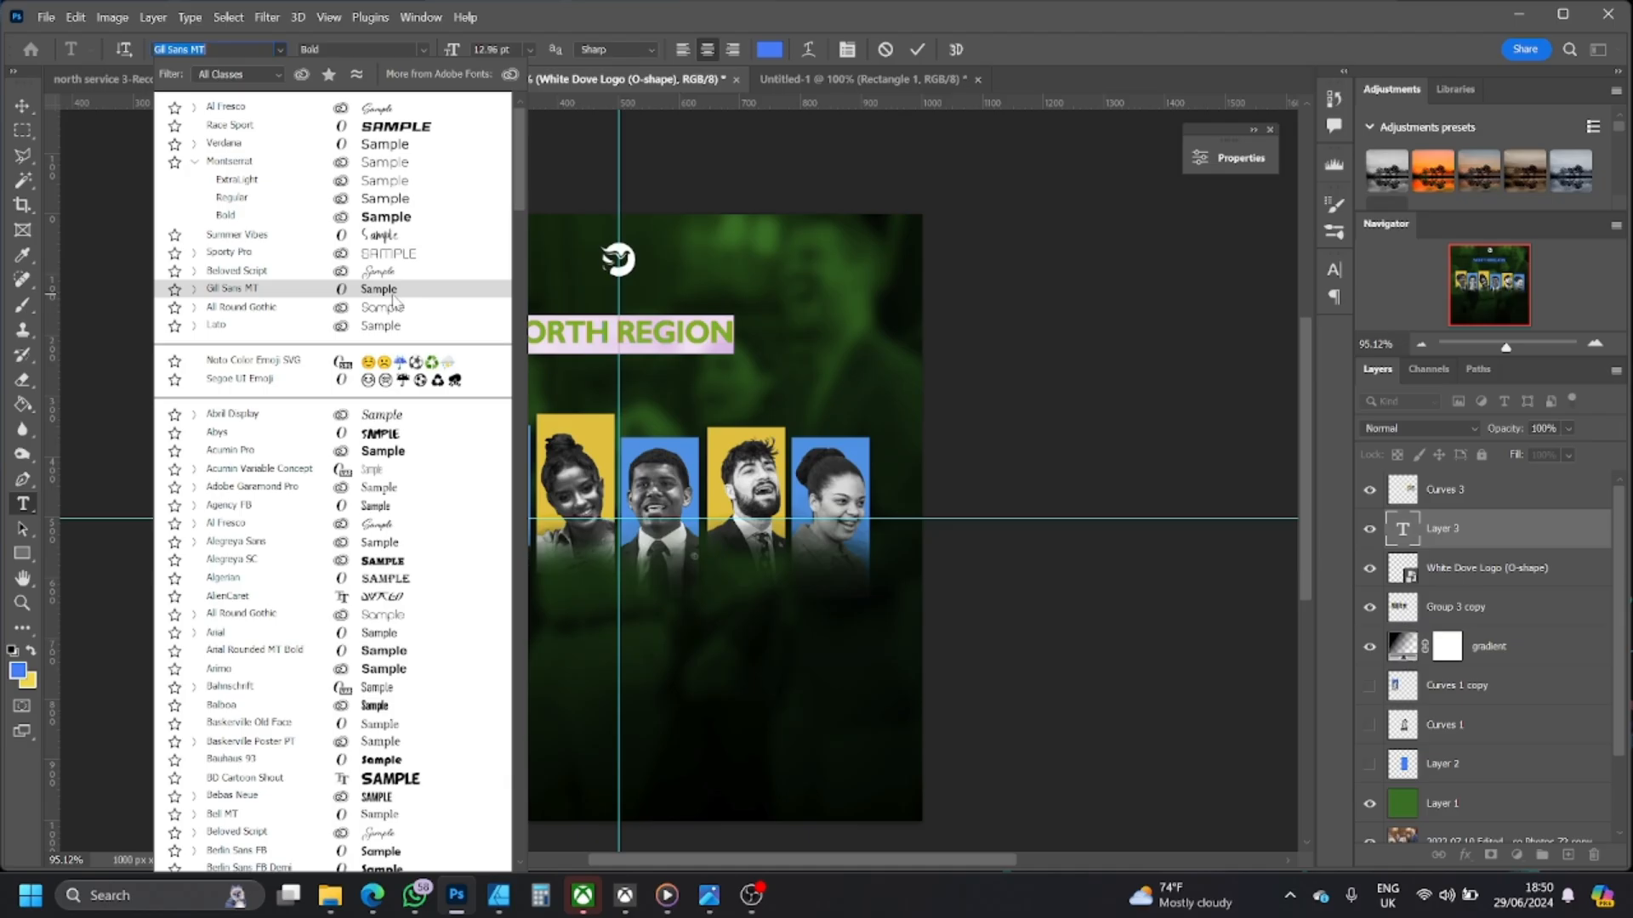
text(SPA)
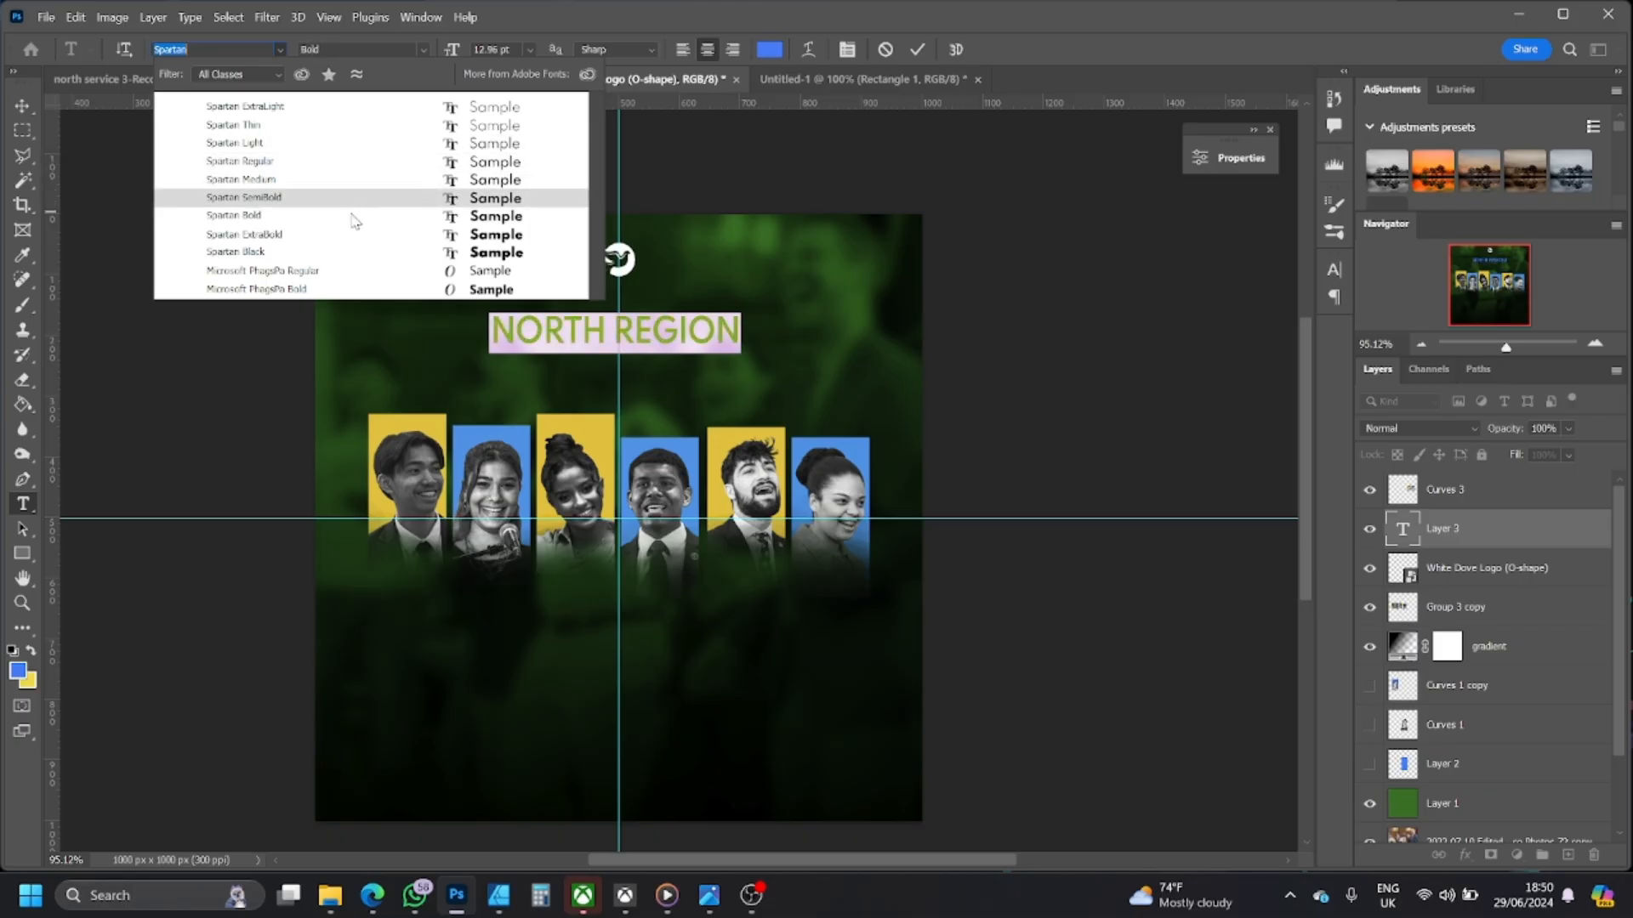
click(341, 252)
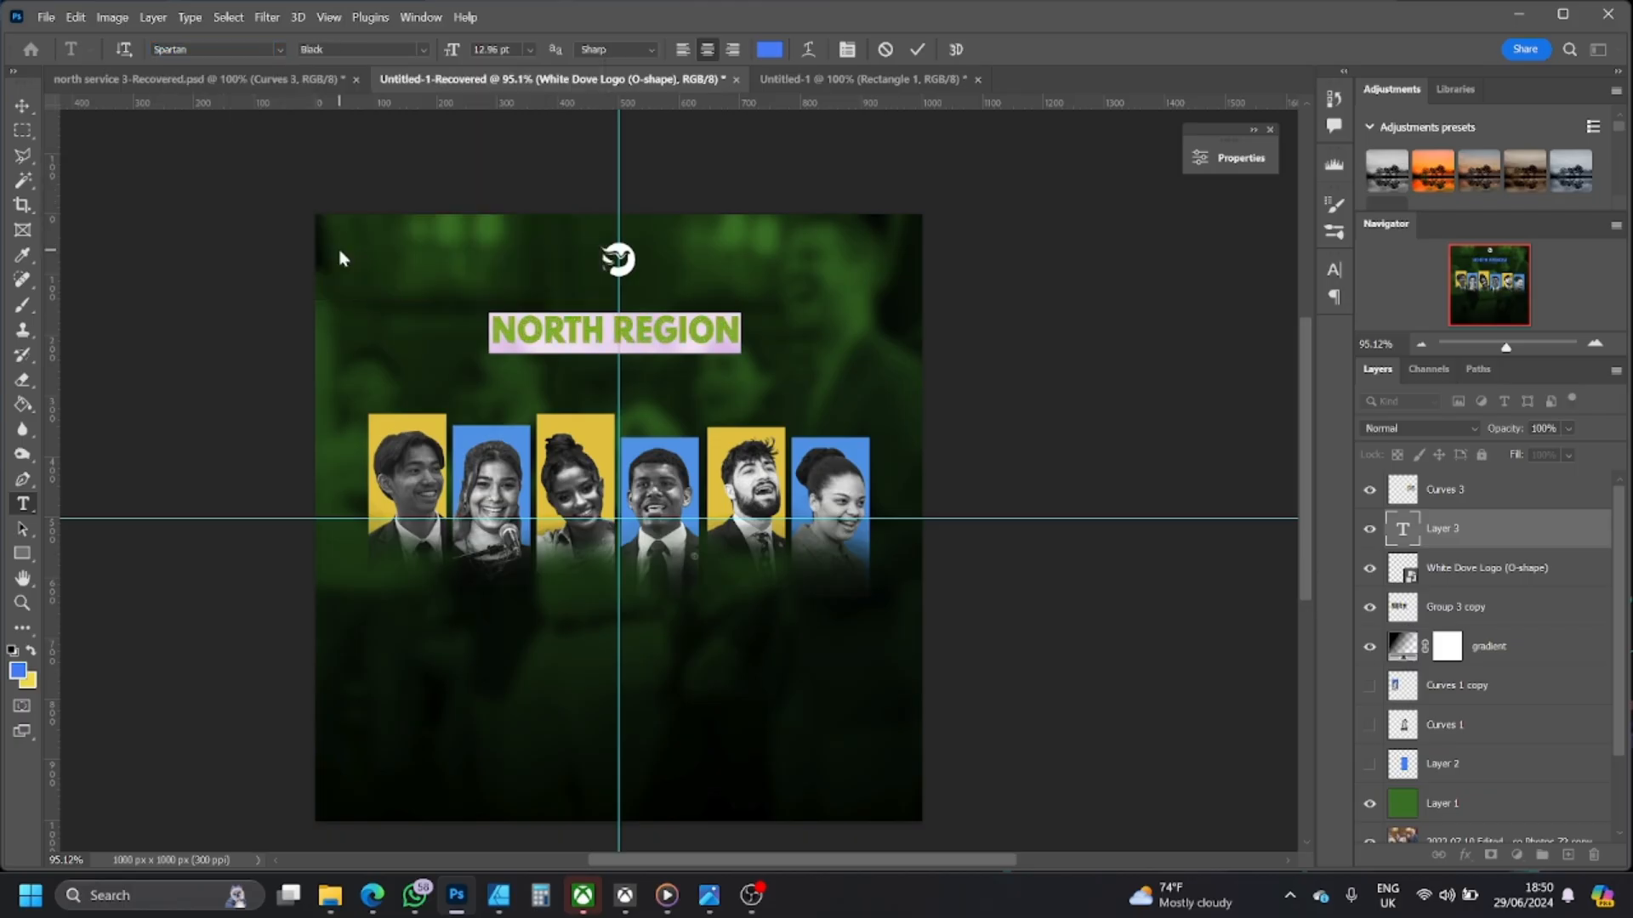
- Try the ExtraLight style on the NORTH REGION heading and return it to Black
click(586, 330)
triple_click(586, 329)
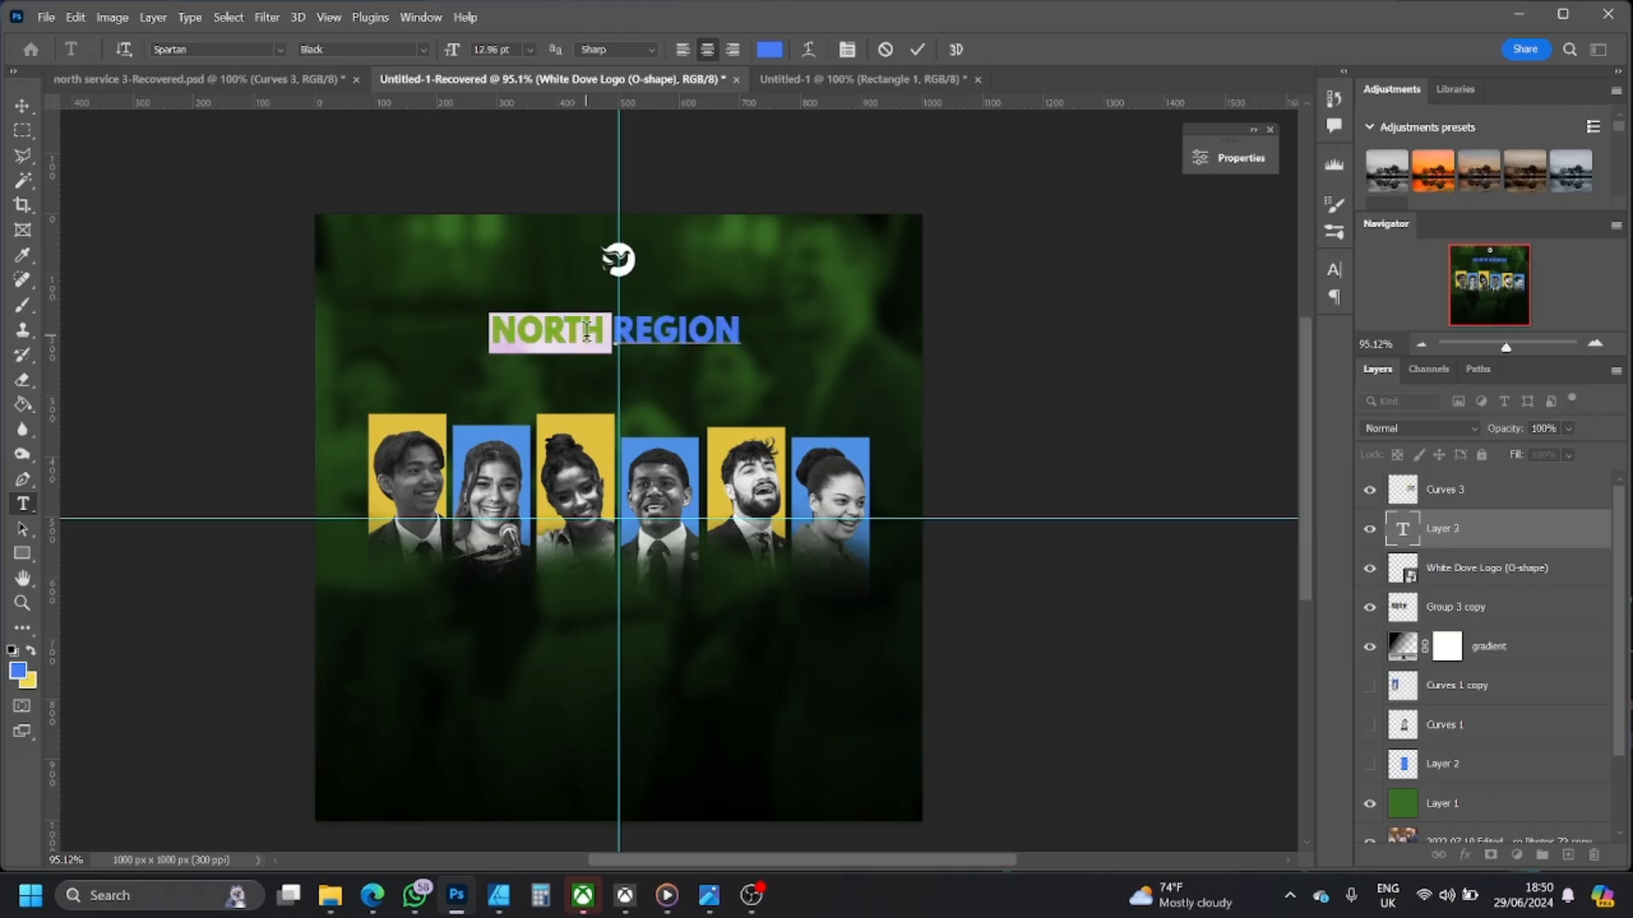
click(631, 321)
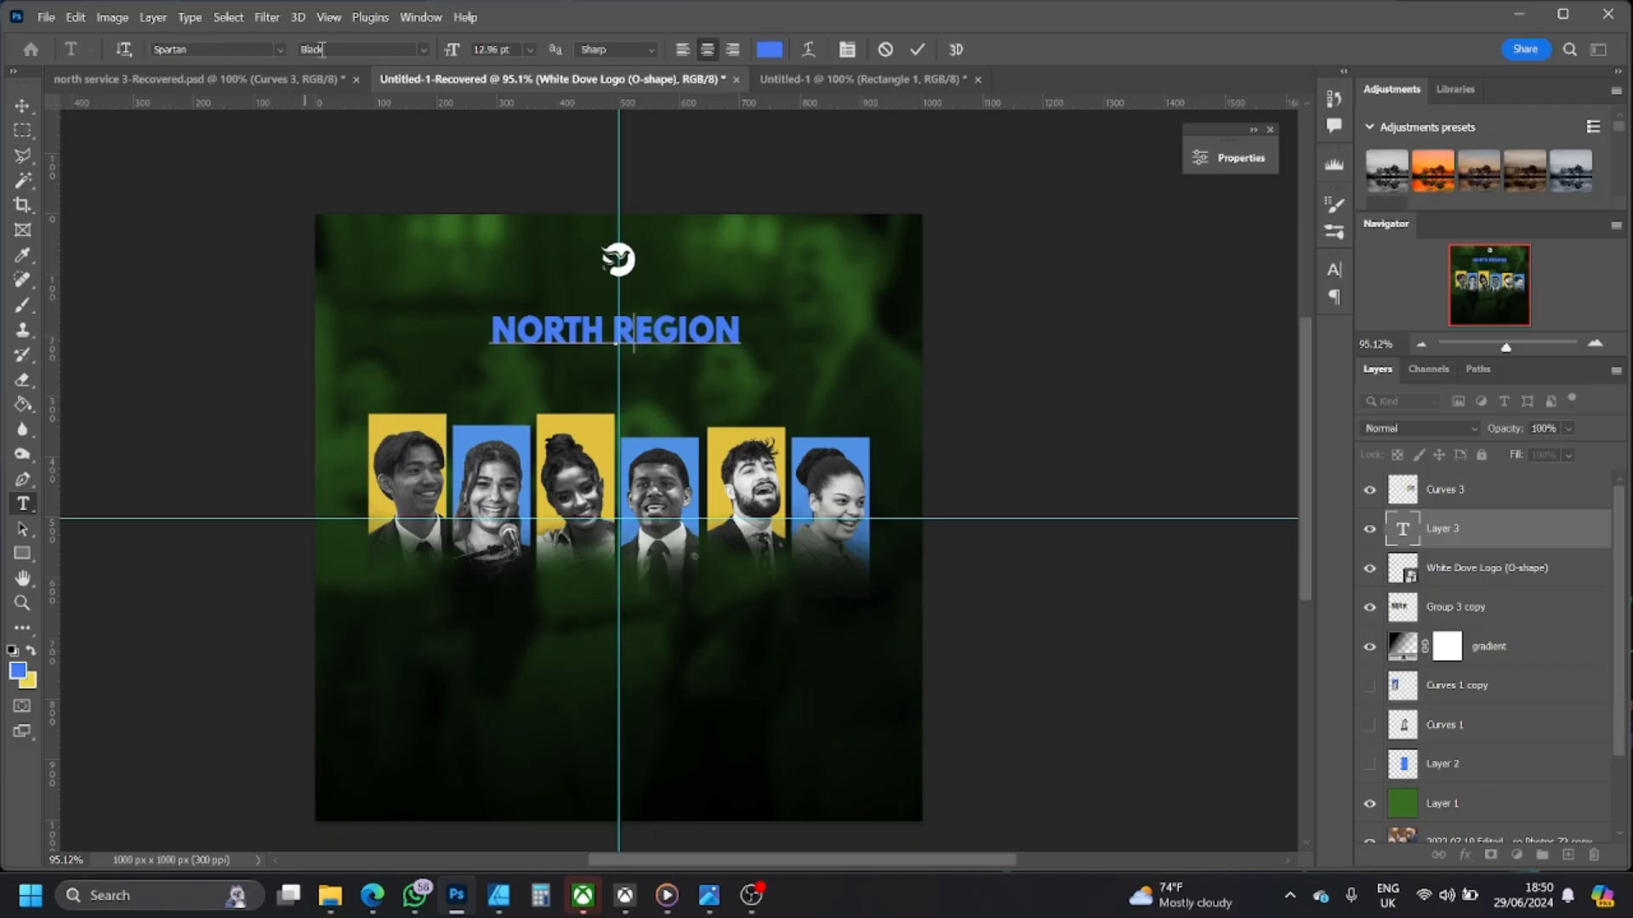
click(420, 49)
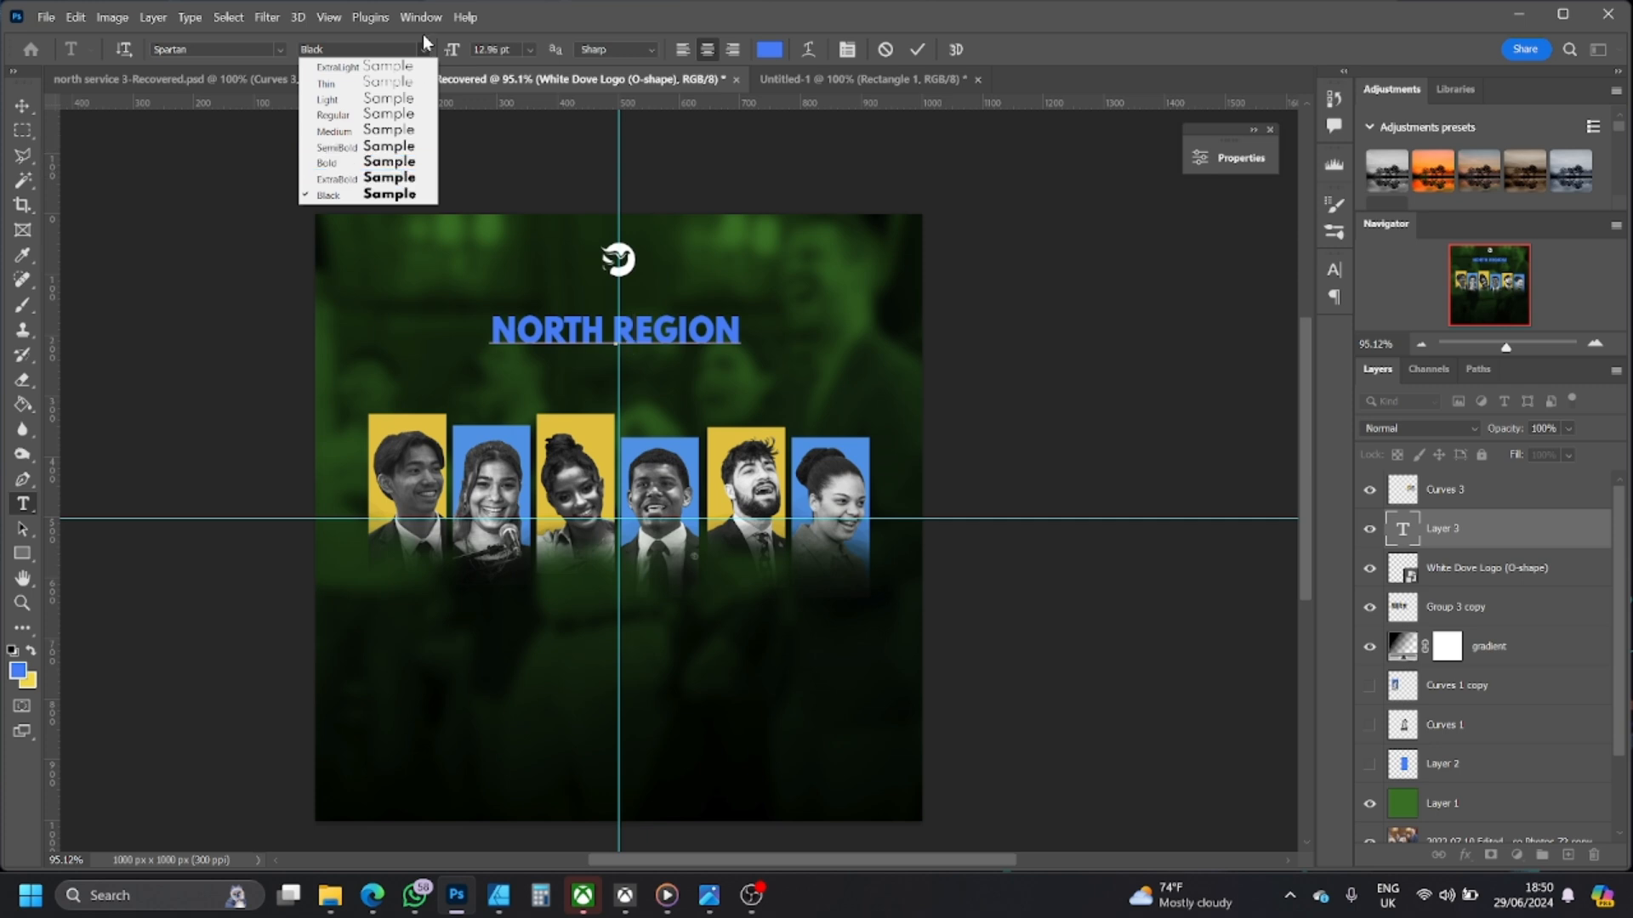
click(426, 52)
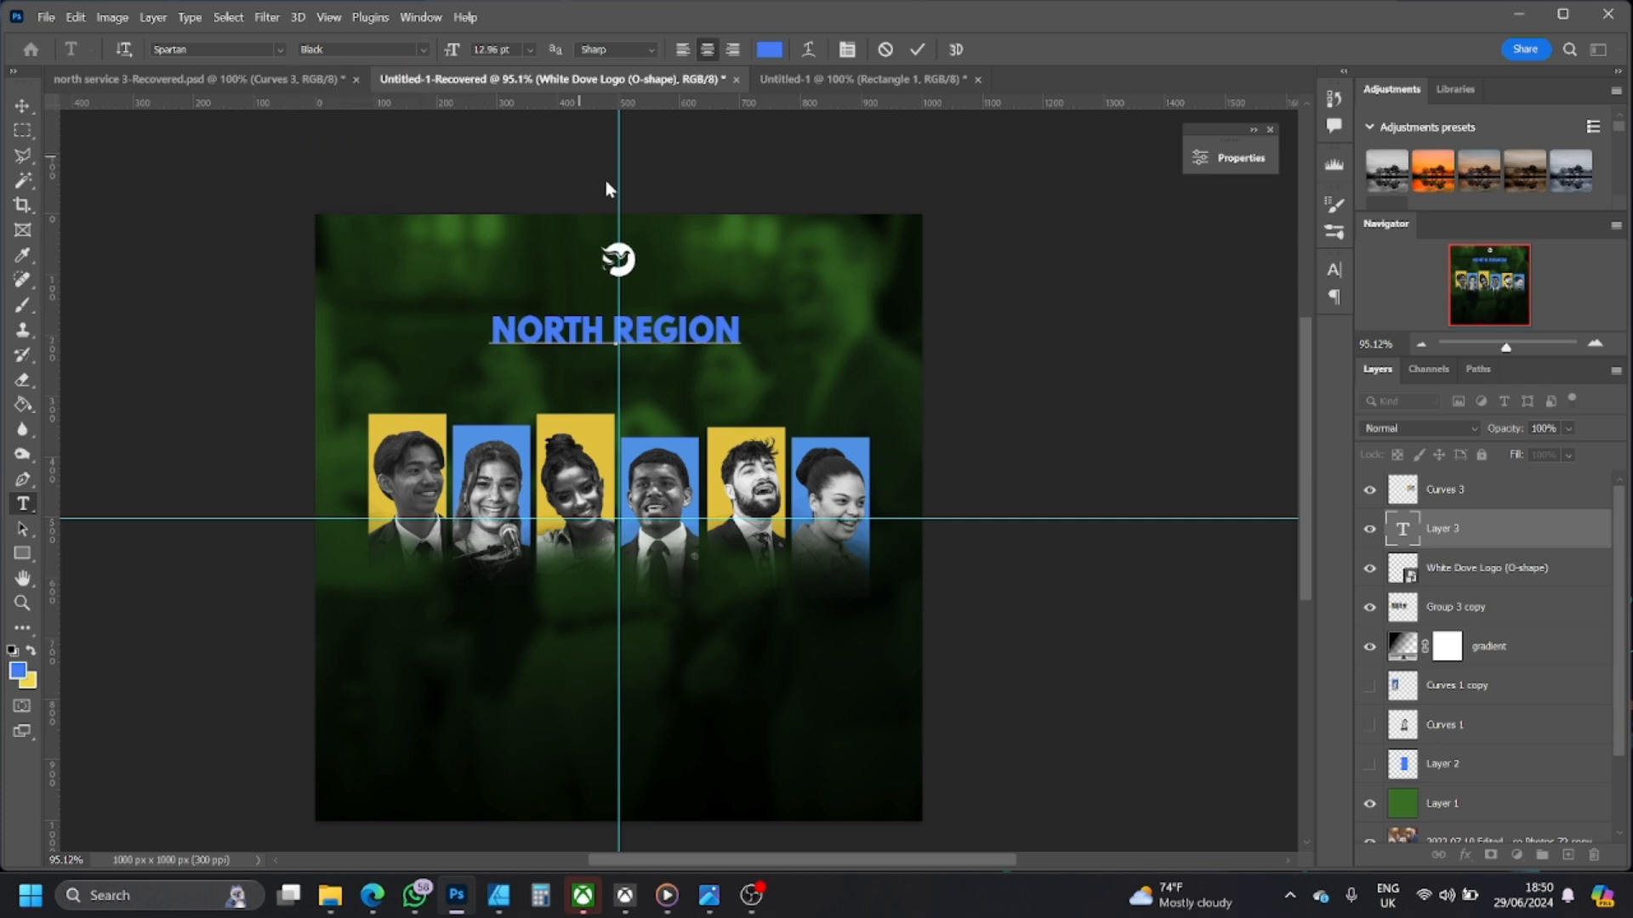
triple_click(591, 334)
click(426, 49)
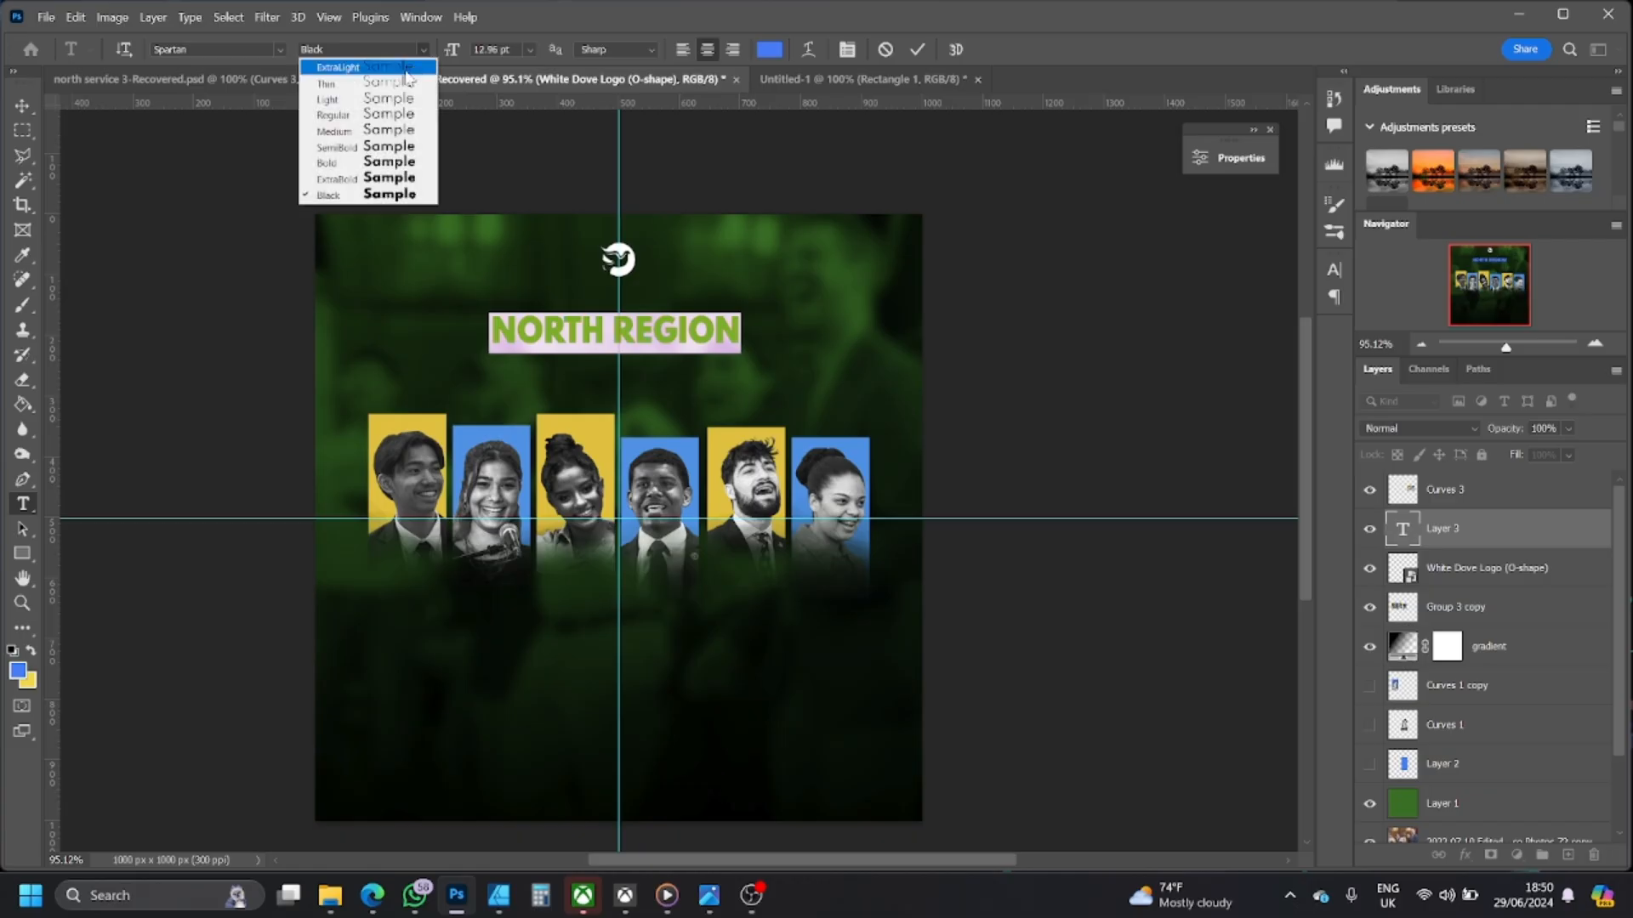
click(387, 67)
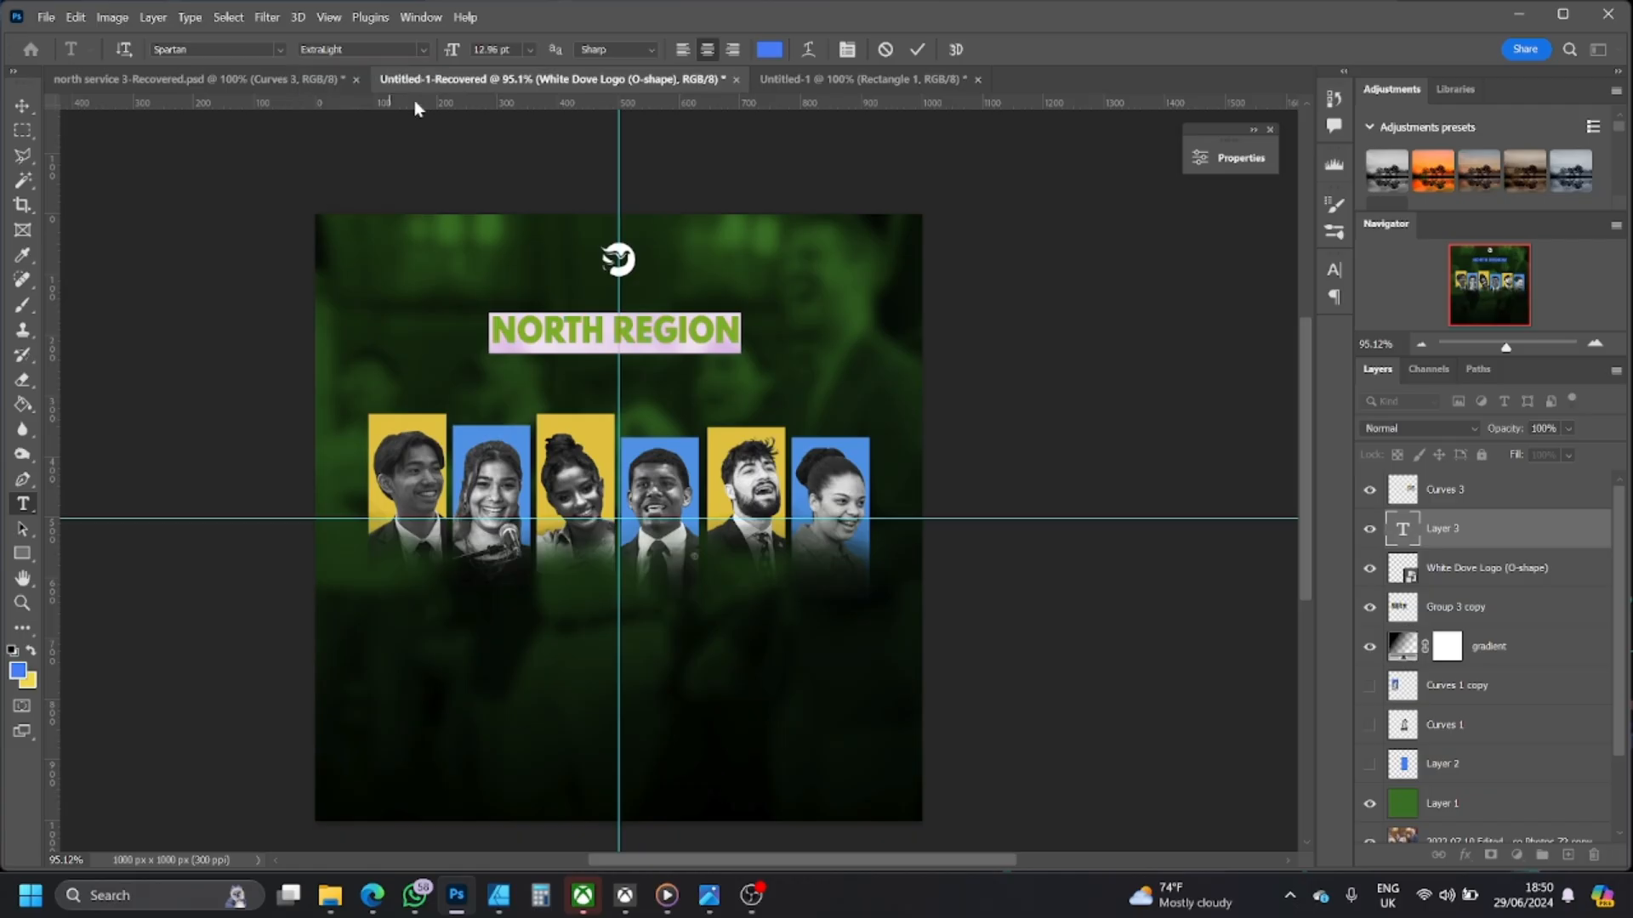
click(583, 332)
key(ctrl+a)
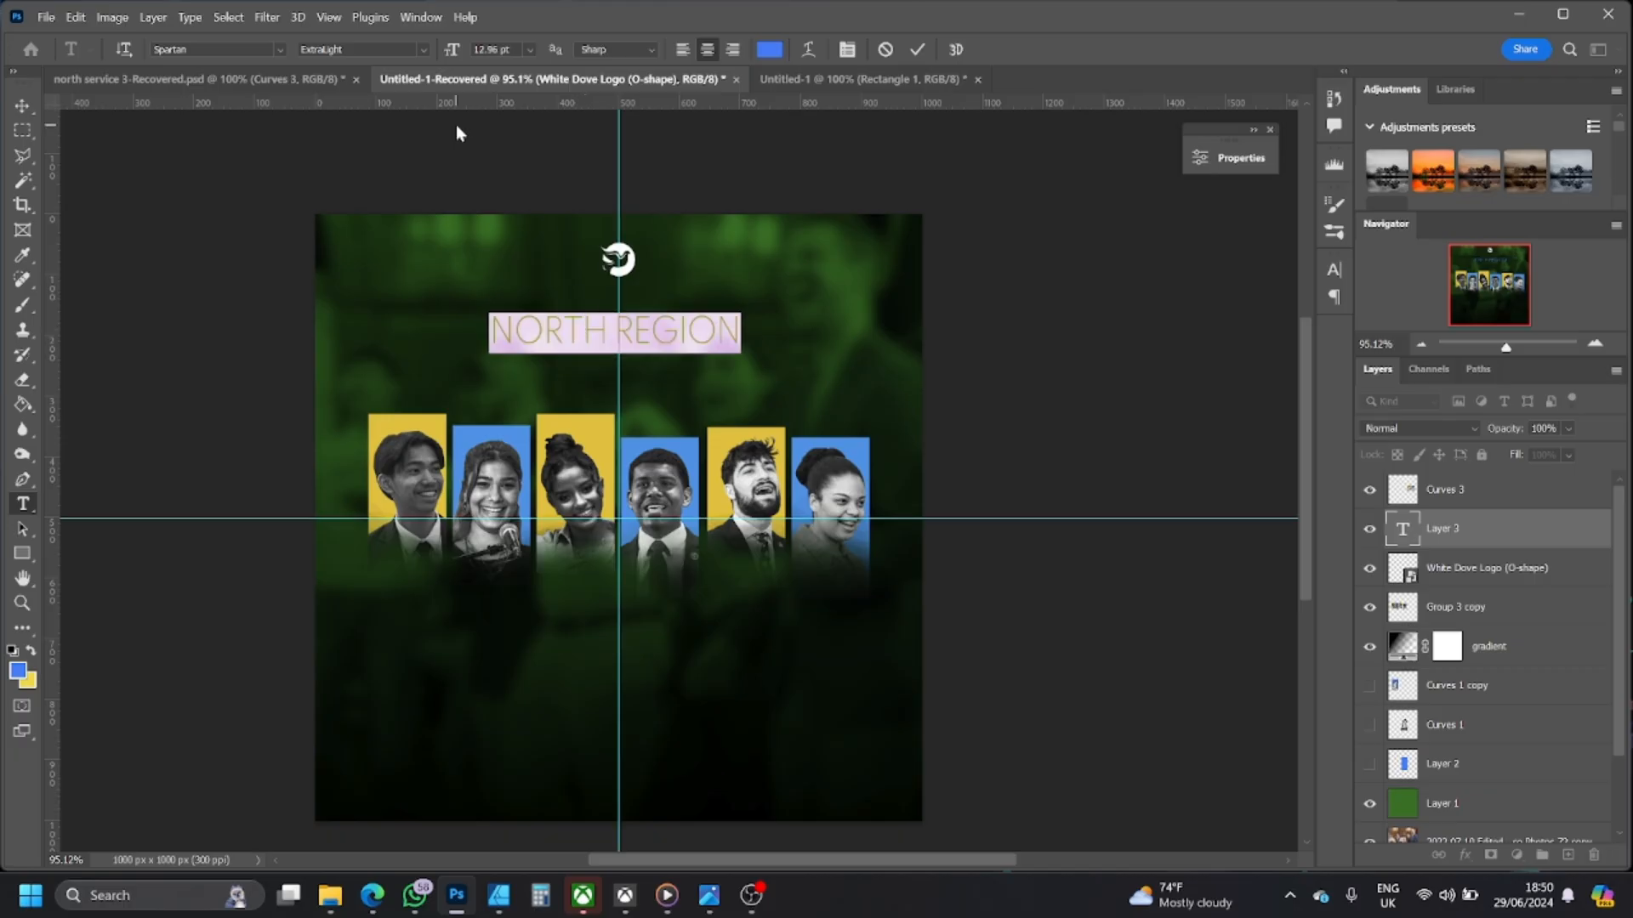
click(424, 49)
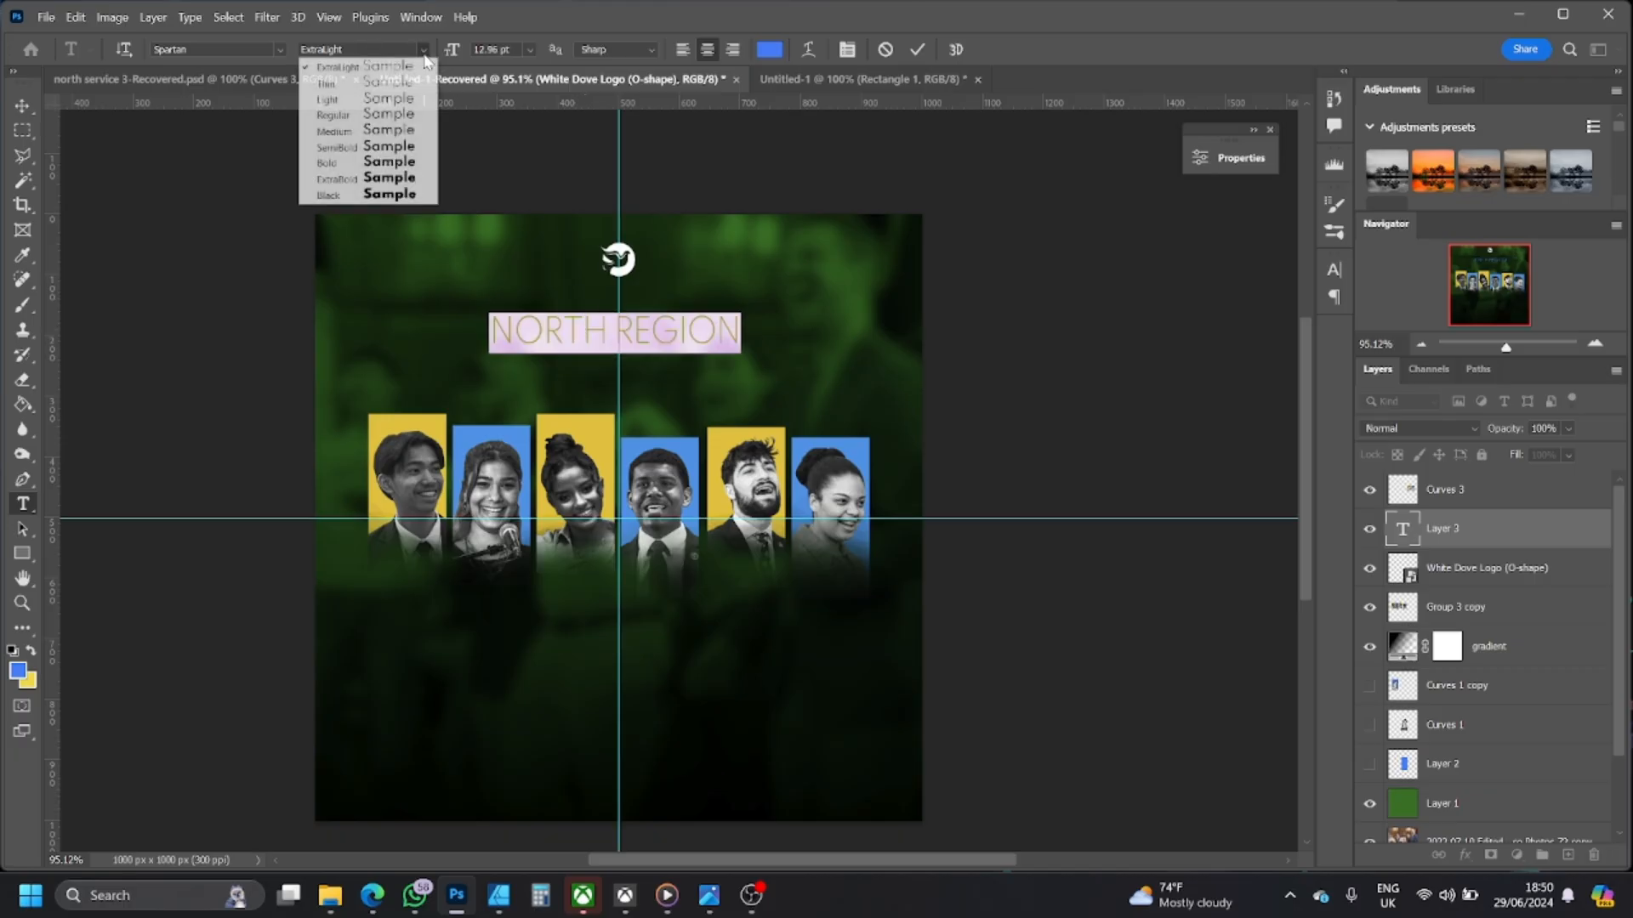
click(388, 195)
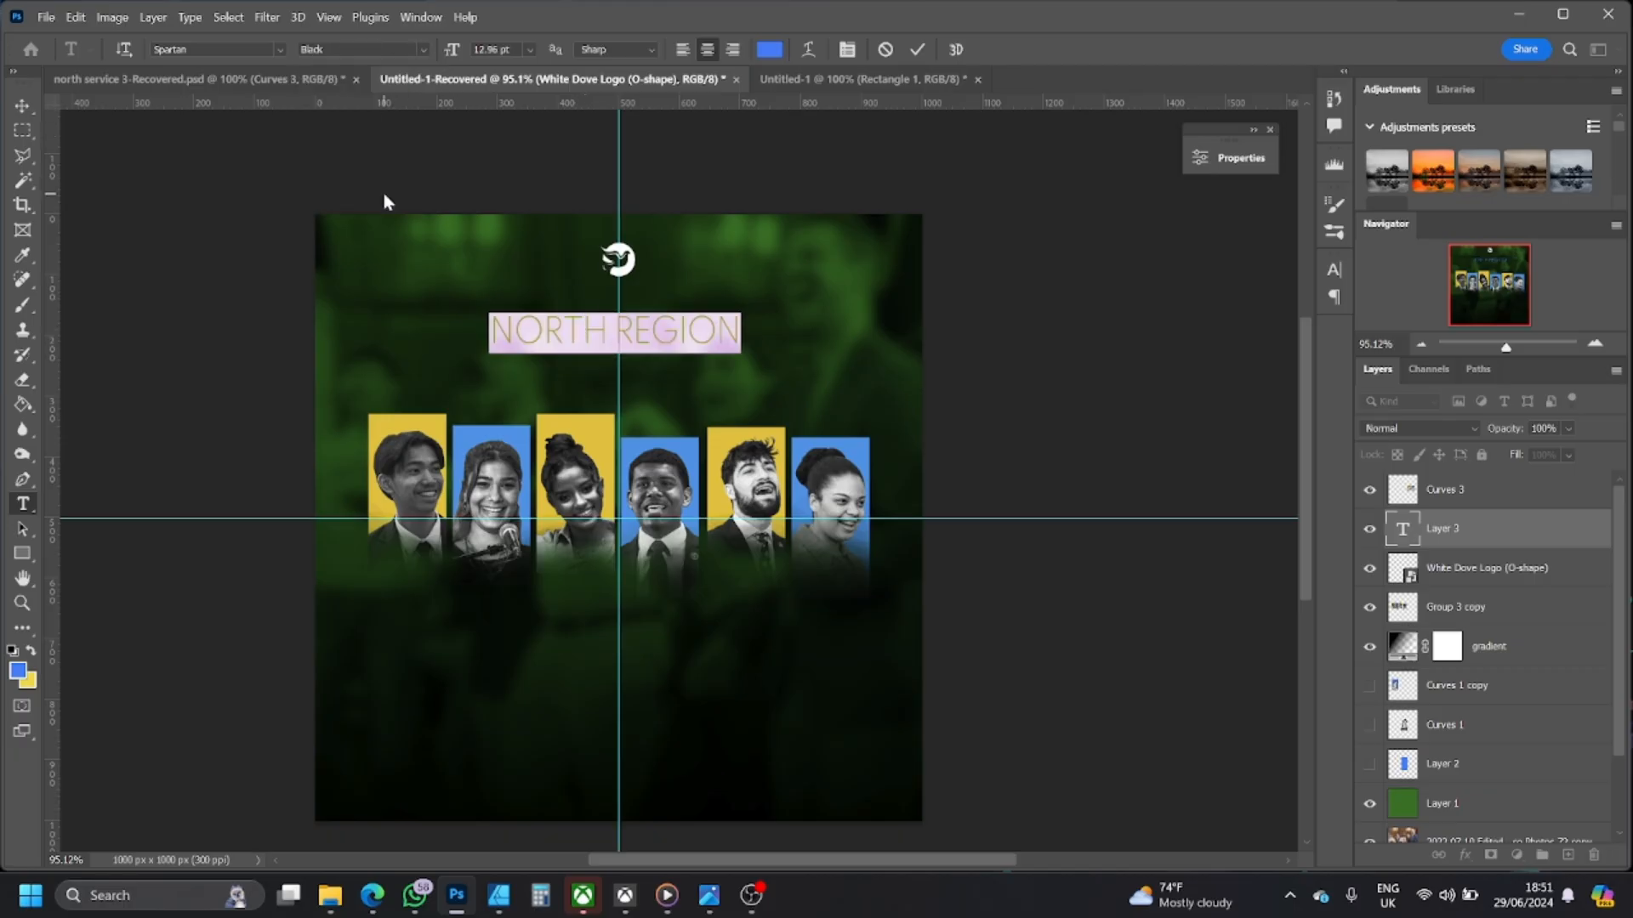
click(566, 329)
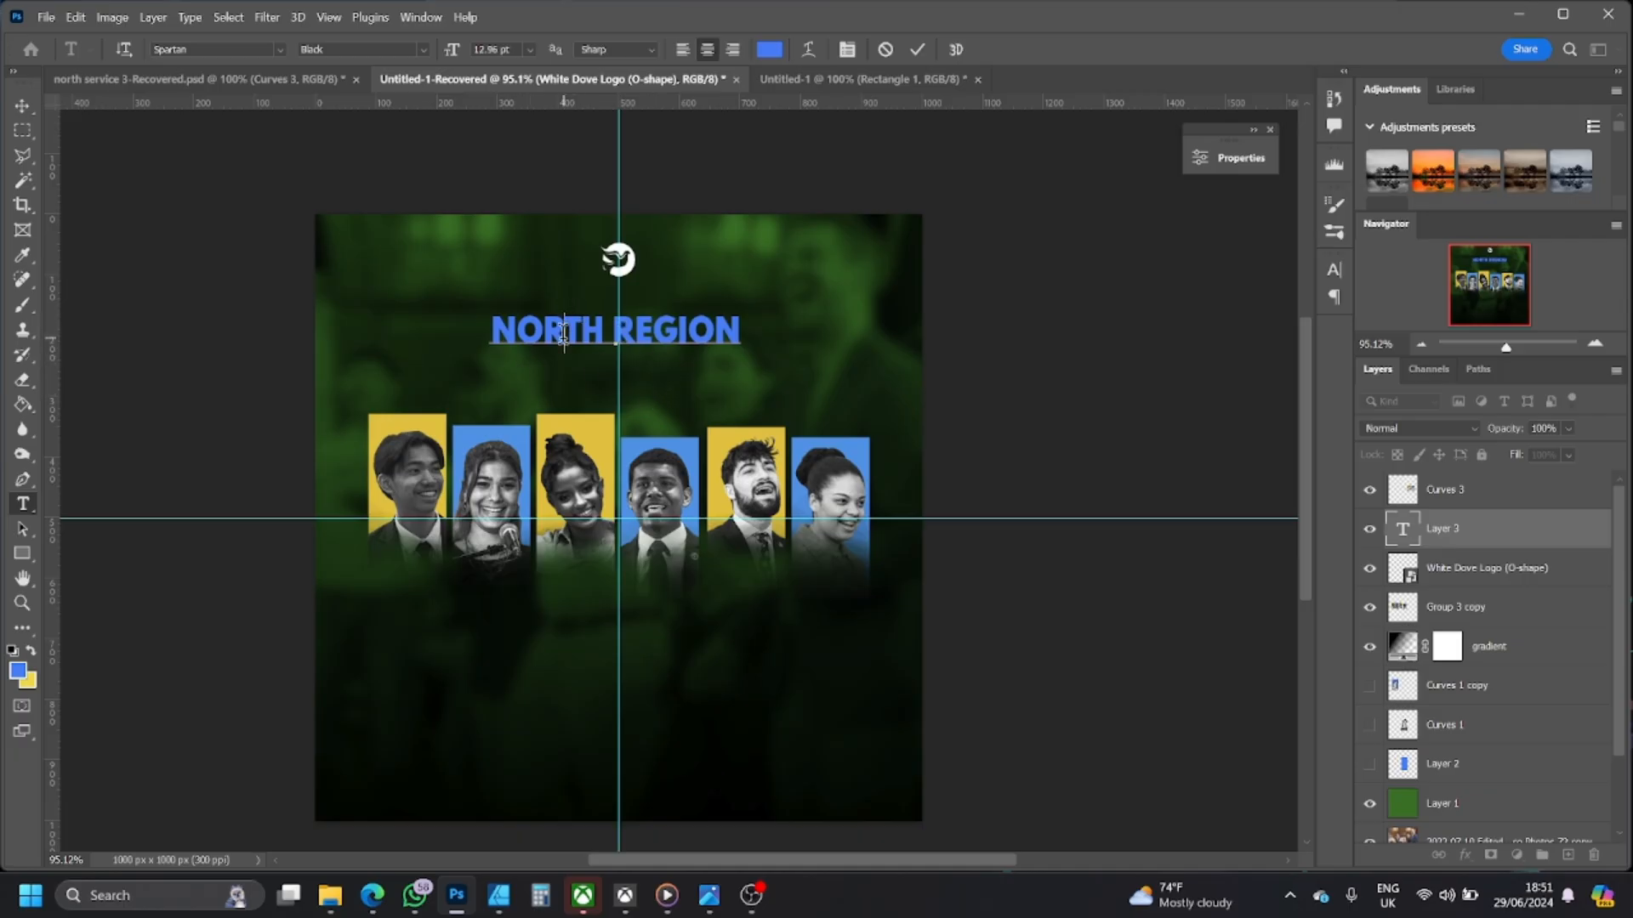
- Enlarge the NORTH REGION heading to 23 pt and centre it on the vertical guide below the logo
triple_click(664, 333)
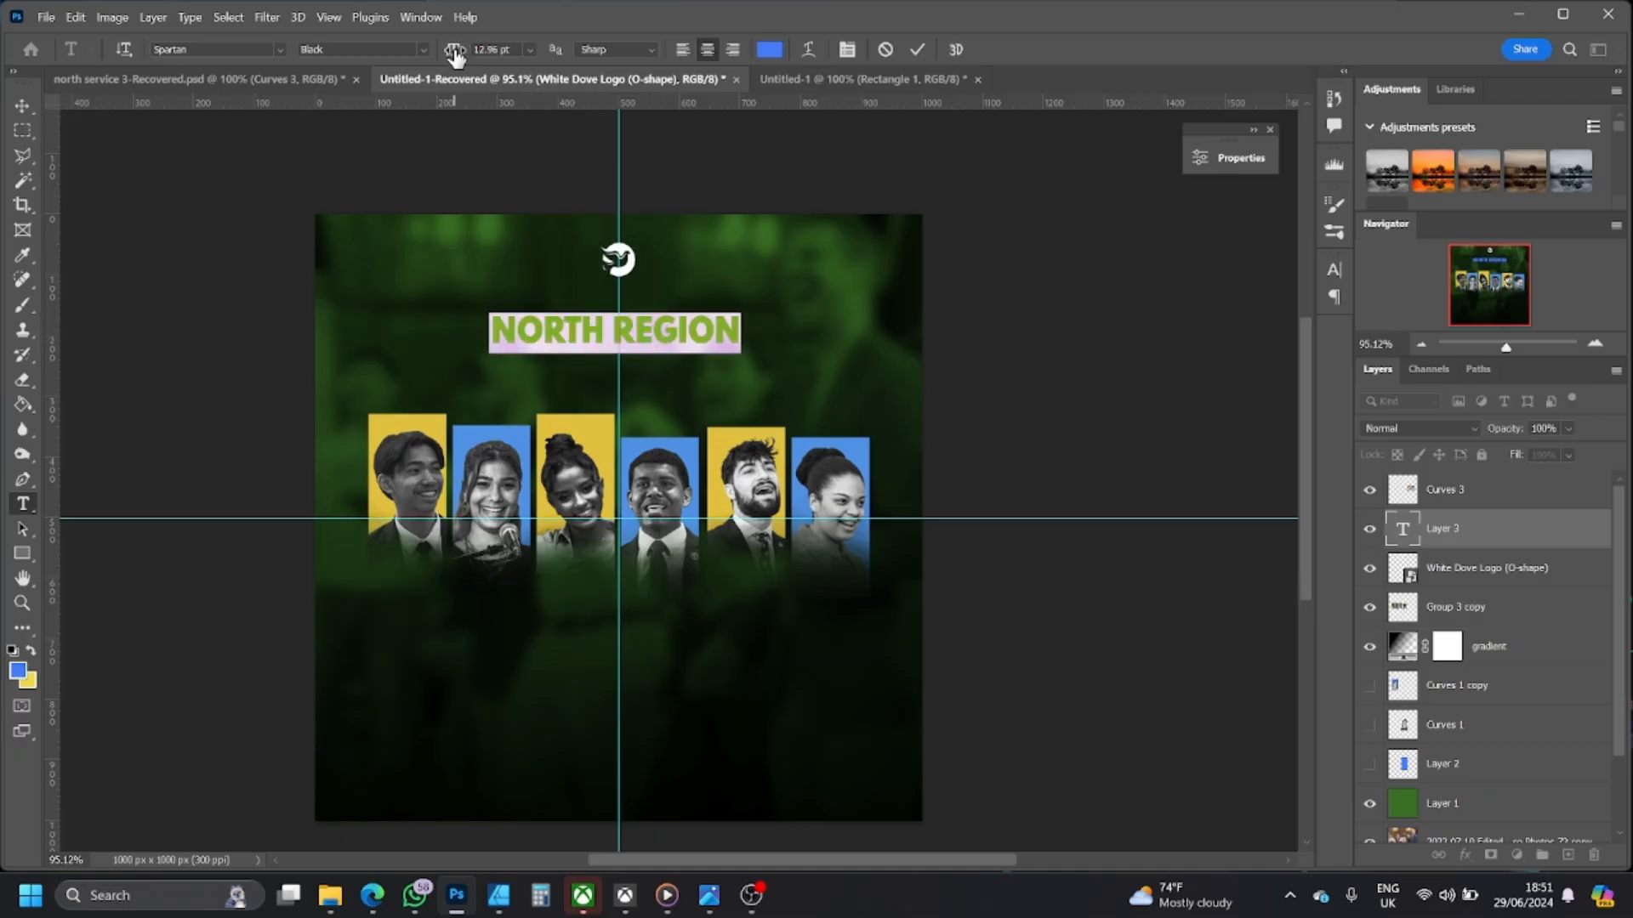
click(529, 49)
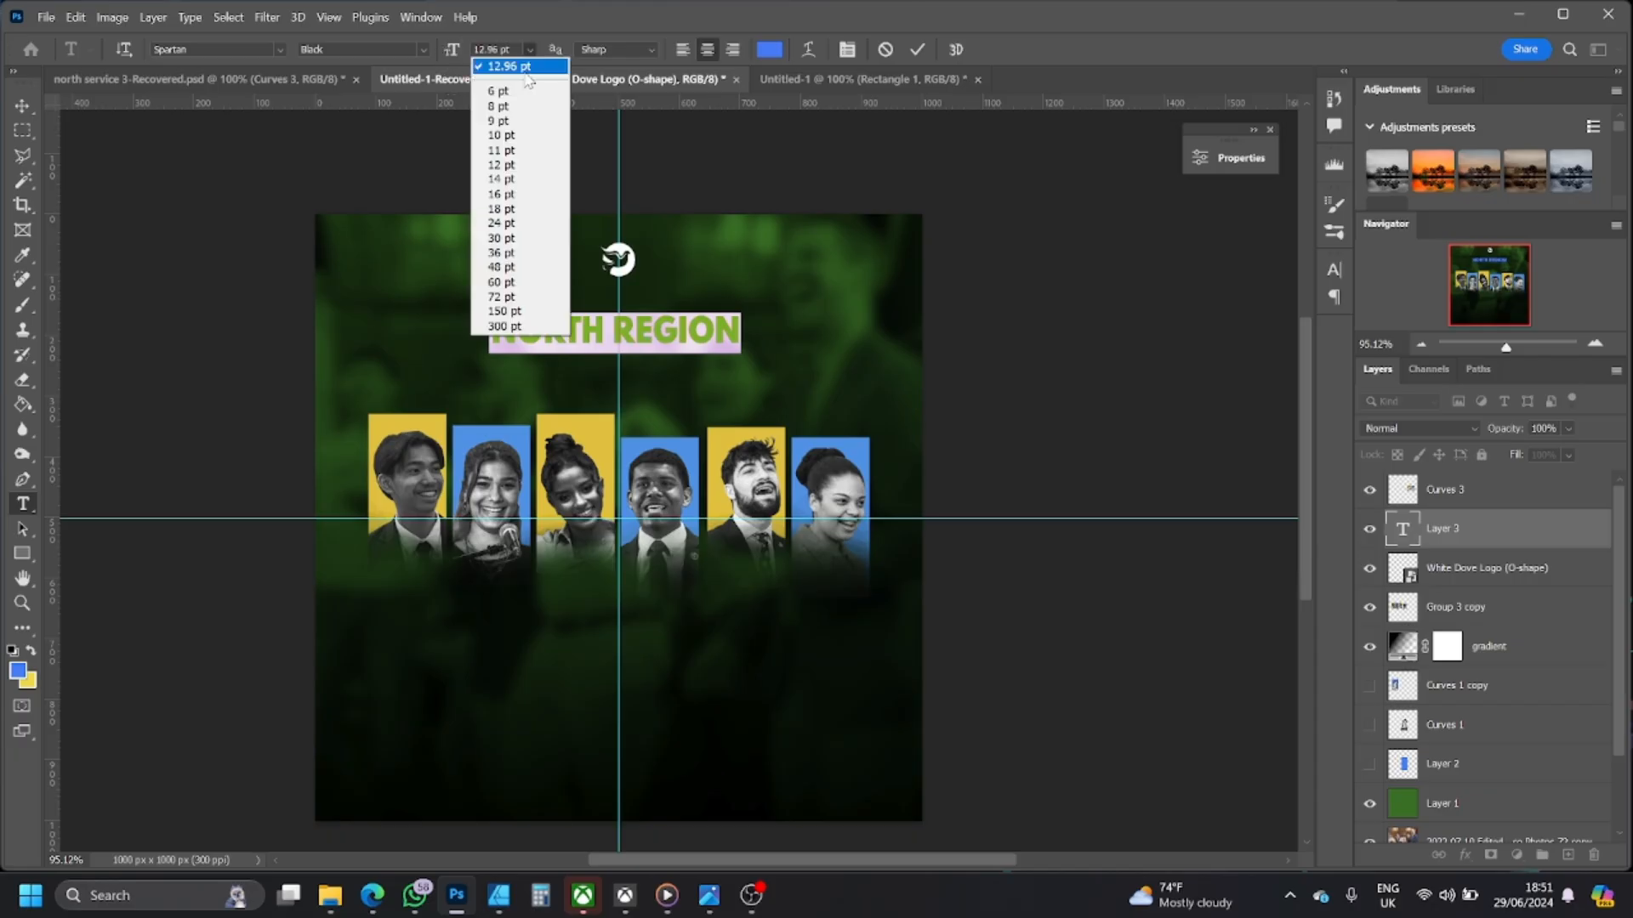
click(455, 47)
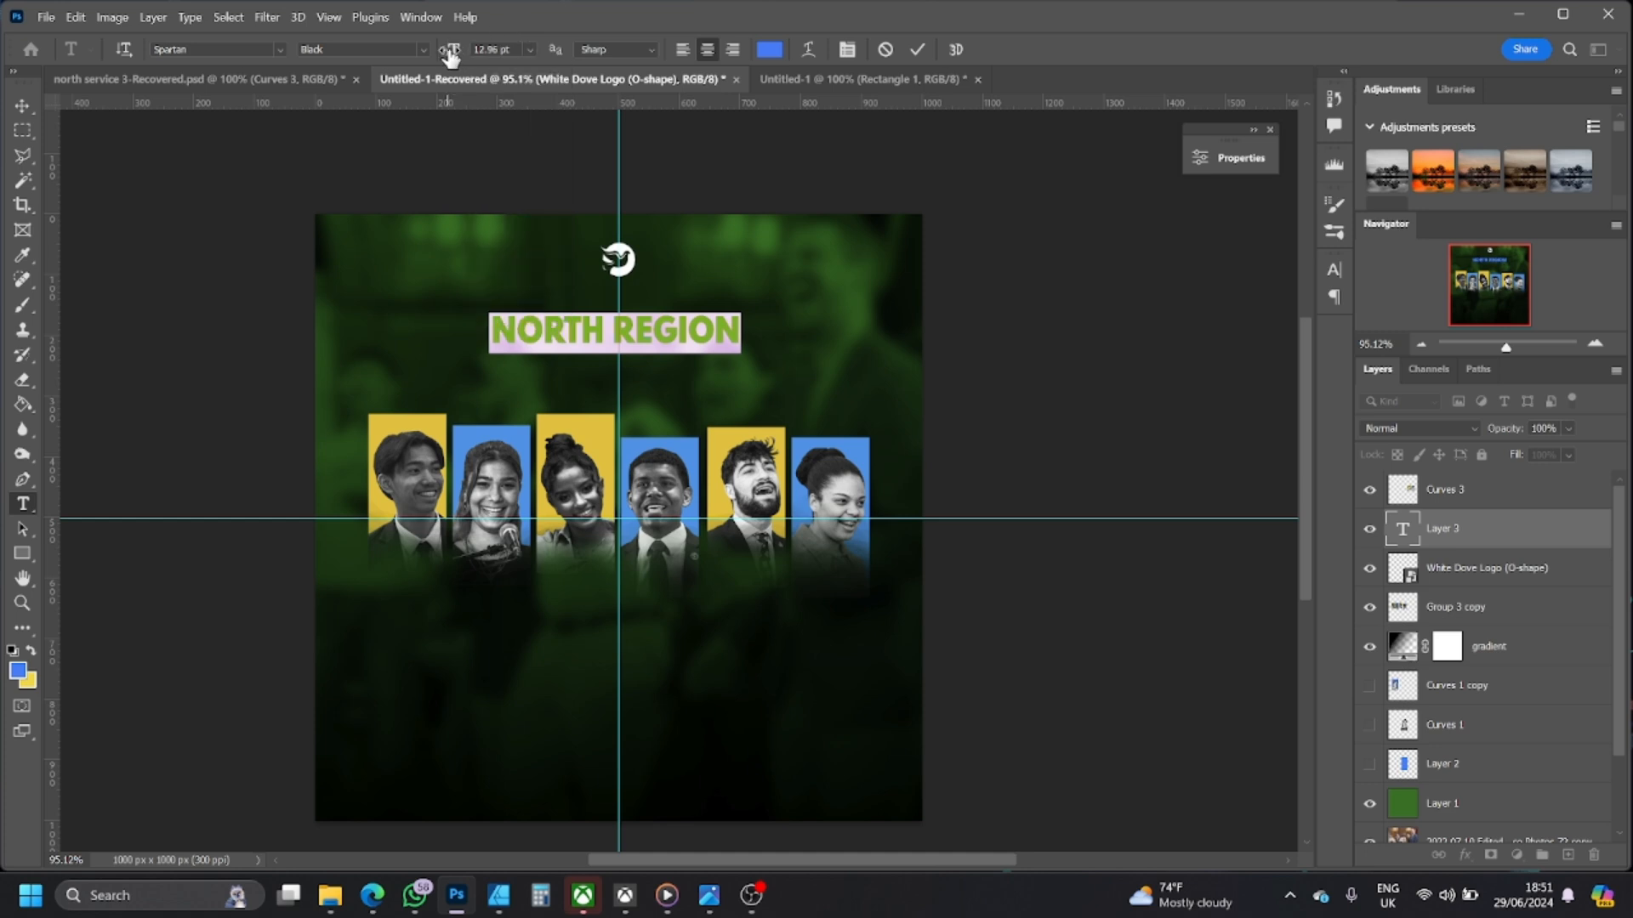
drag(451, 51, 462, 54)
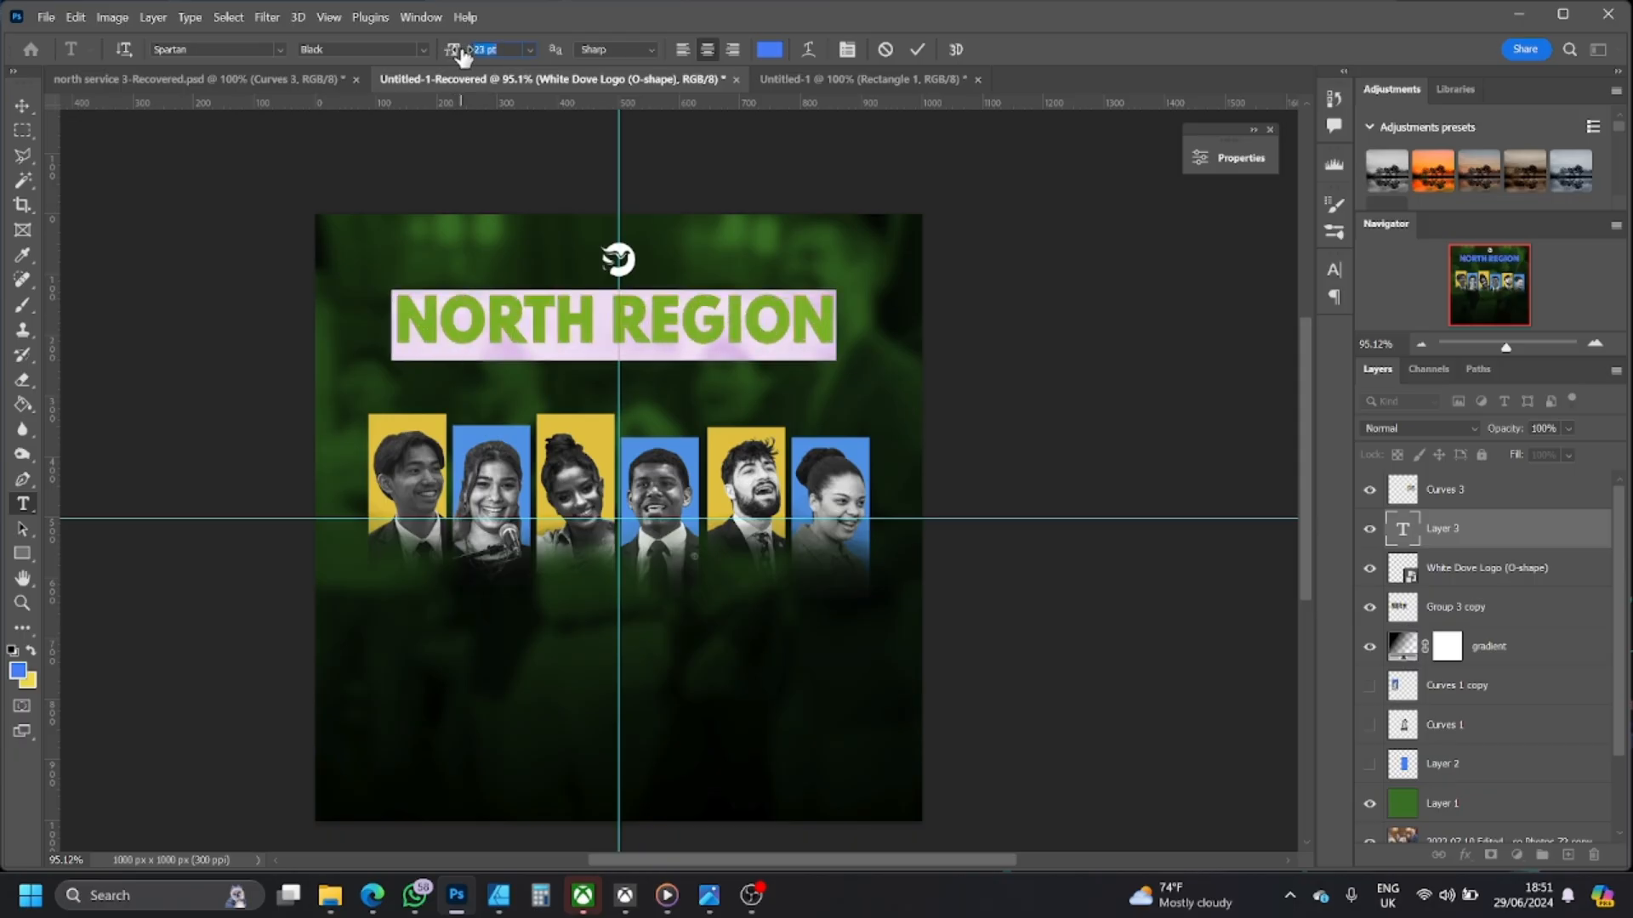
click(560, 322)
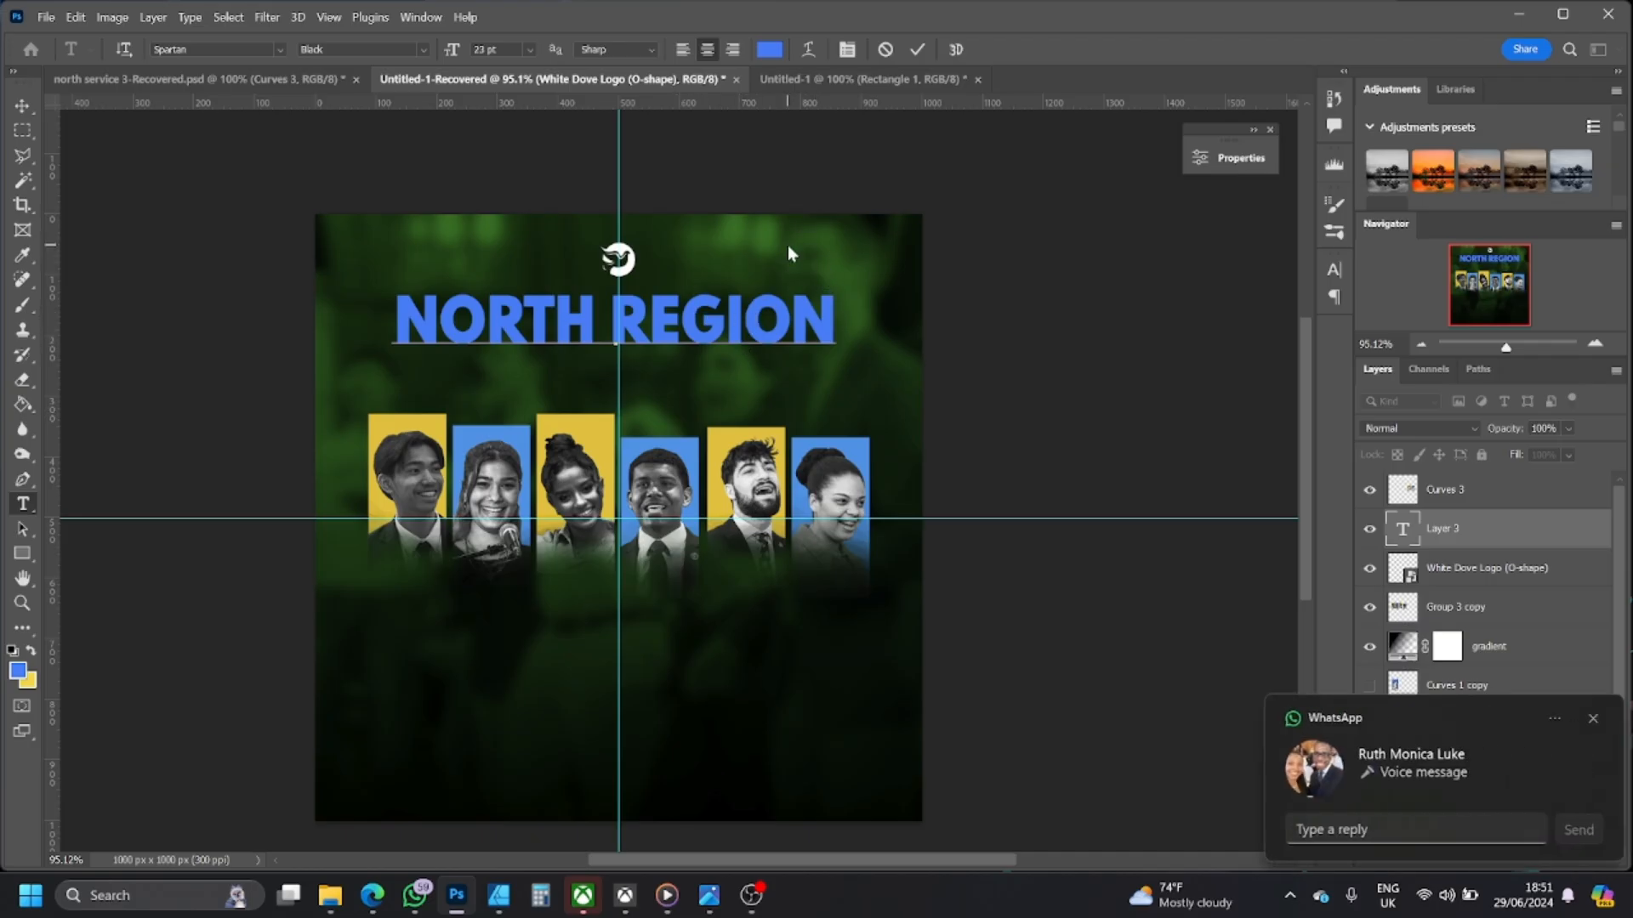
mouse_move(766, 253)
mouse_down()
mouse_move(795, 285)
mouse_move(773, 273)
mouse_up()
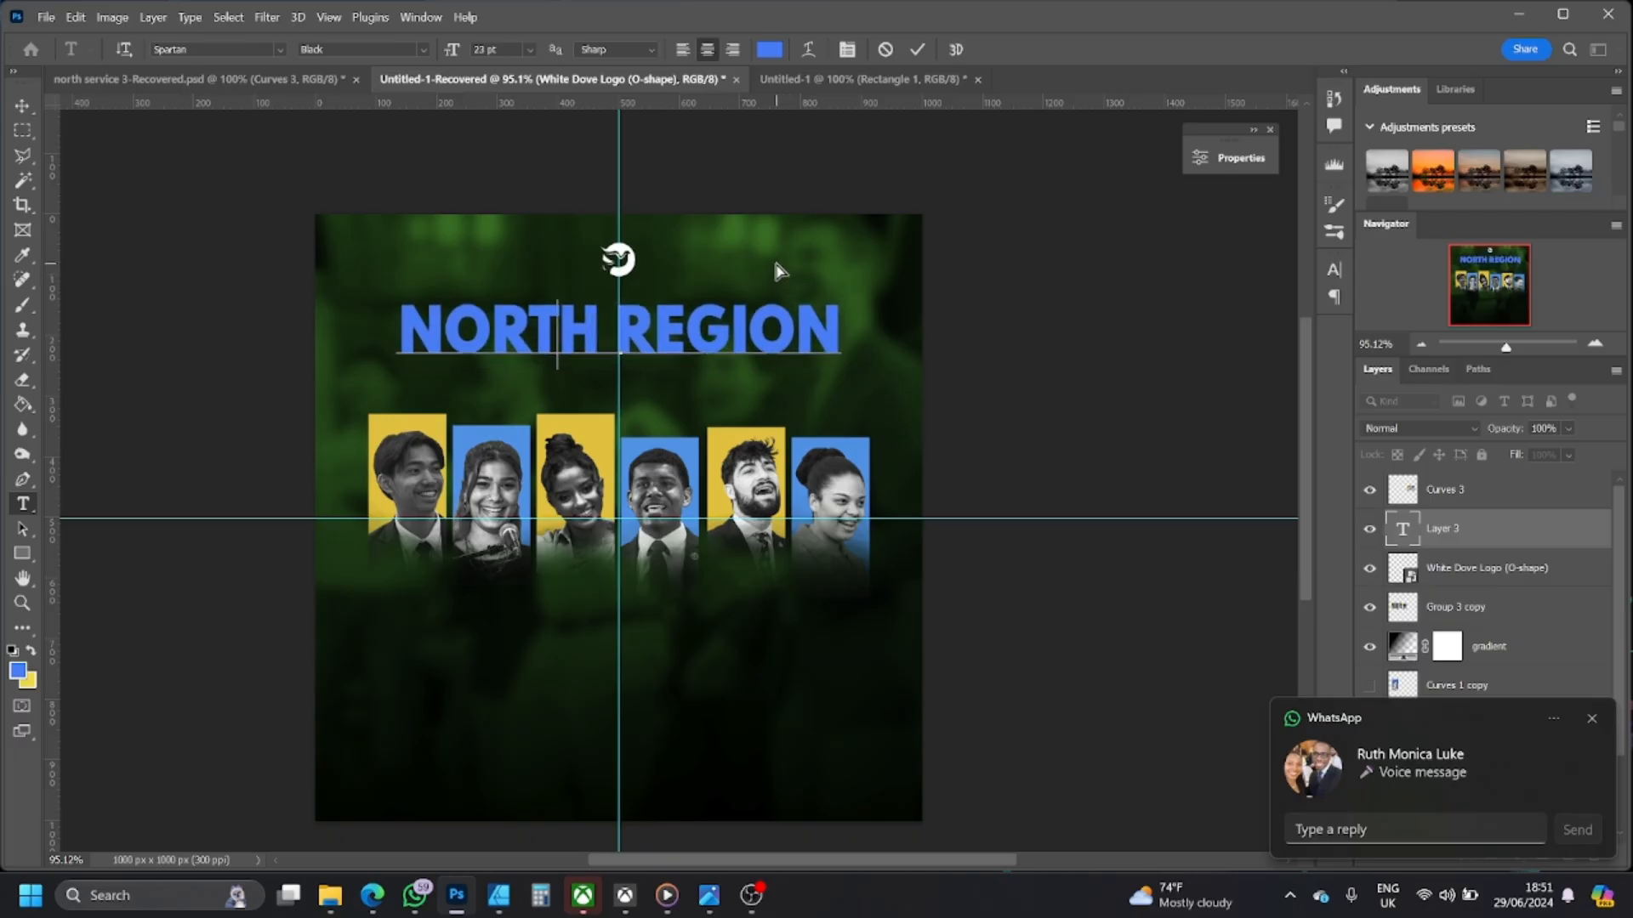
- Try left and right alignment on the NORTH REGION heading and return it to centre alignment
triple_click(685, 325)
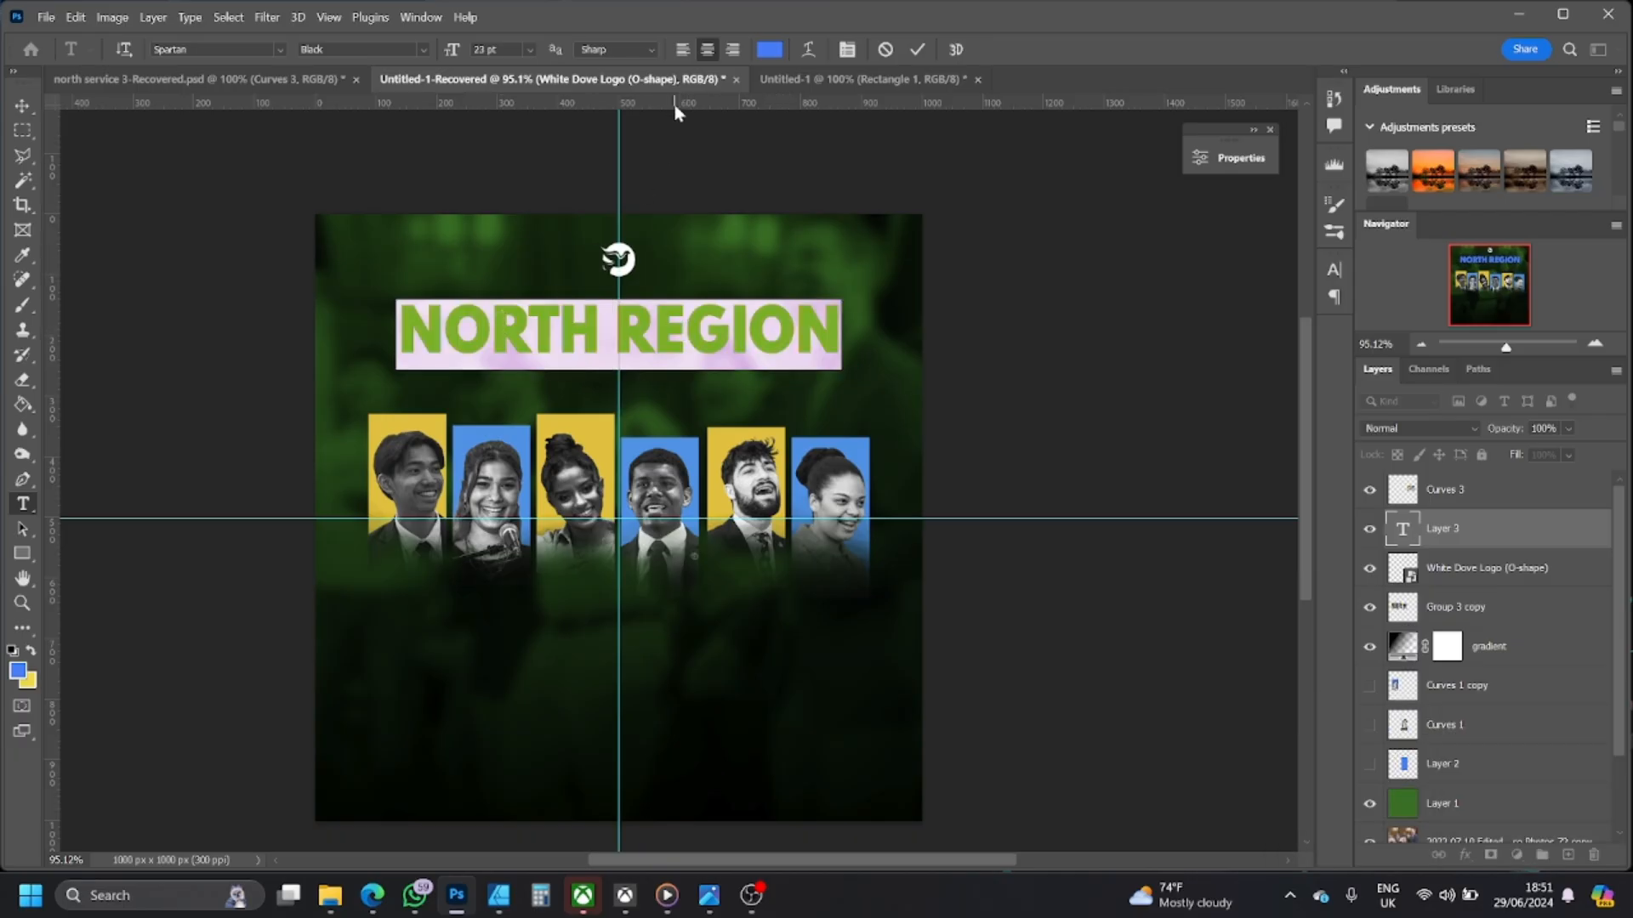
click(682, 50)
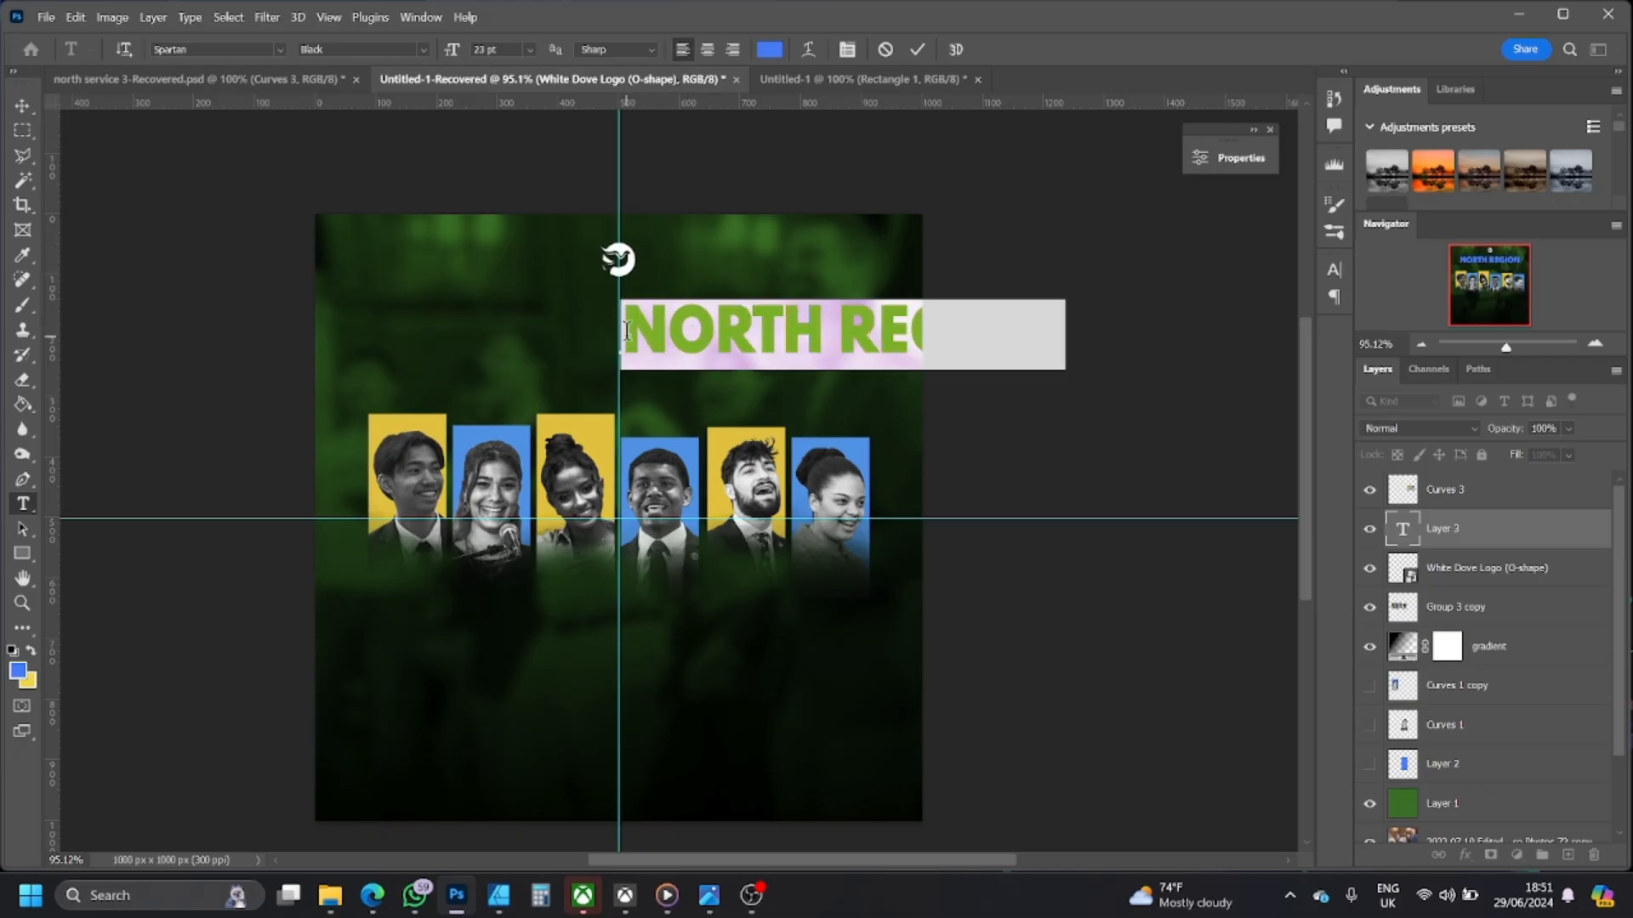
click(704, 49)
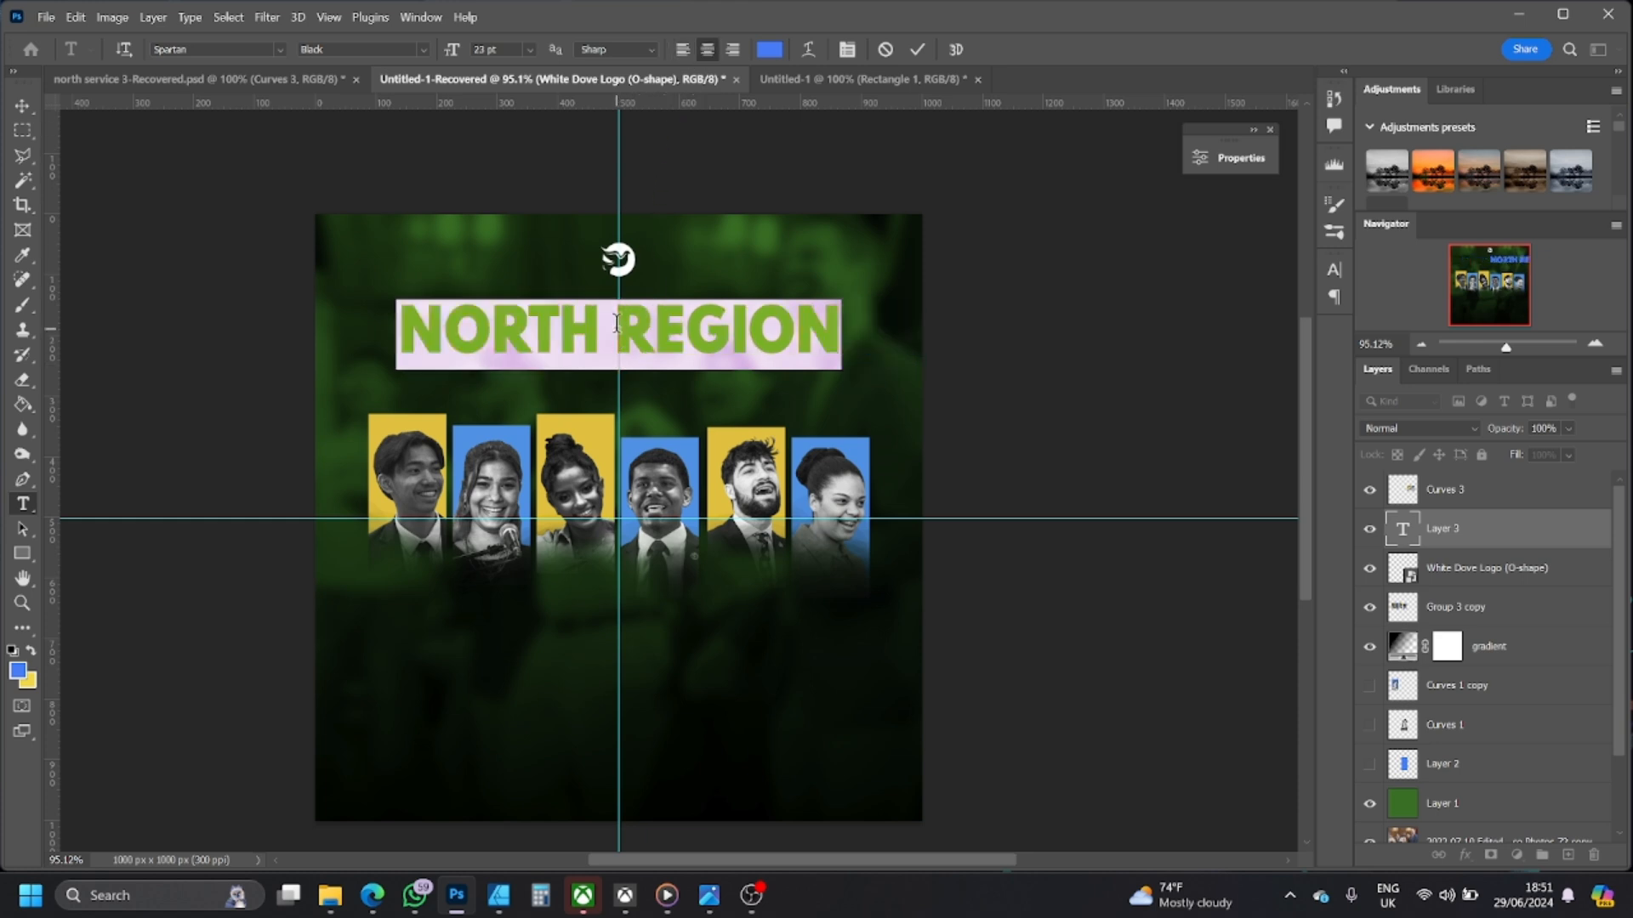
click(732, 49)
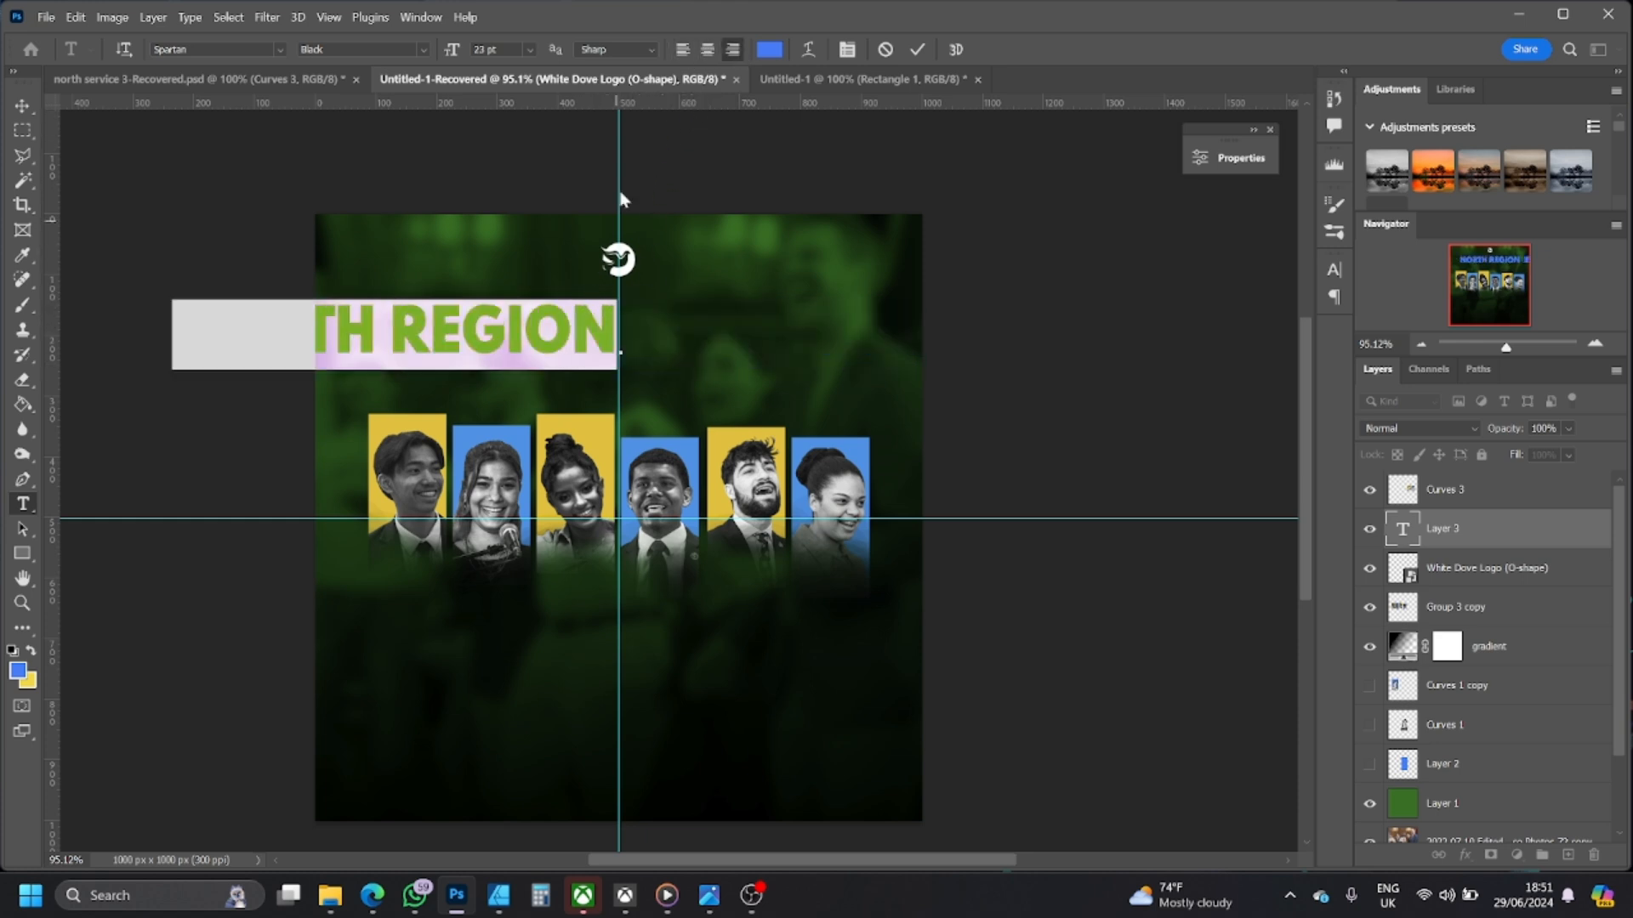
click(707, 50)
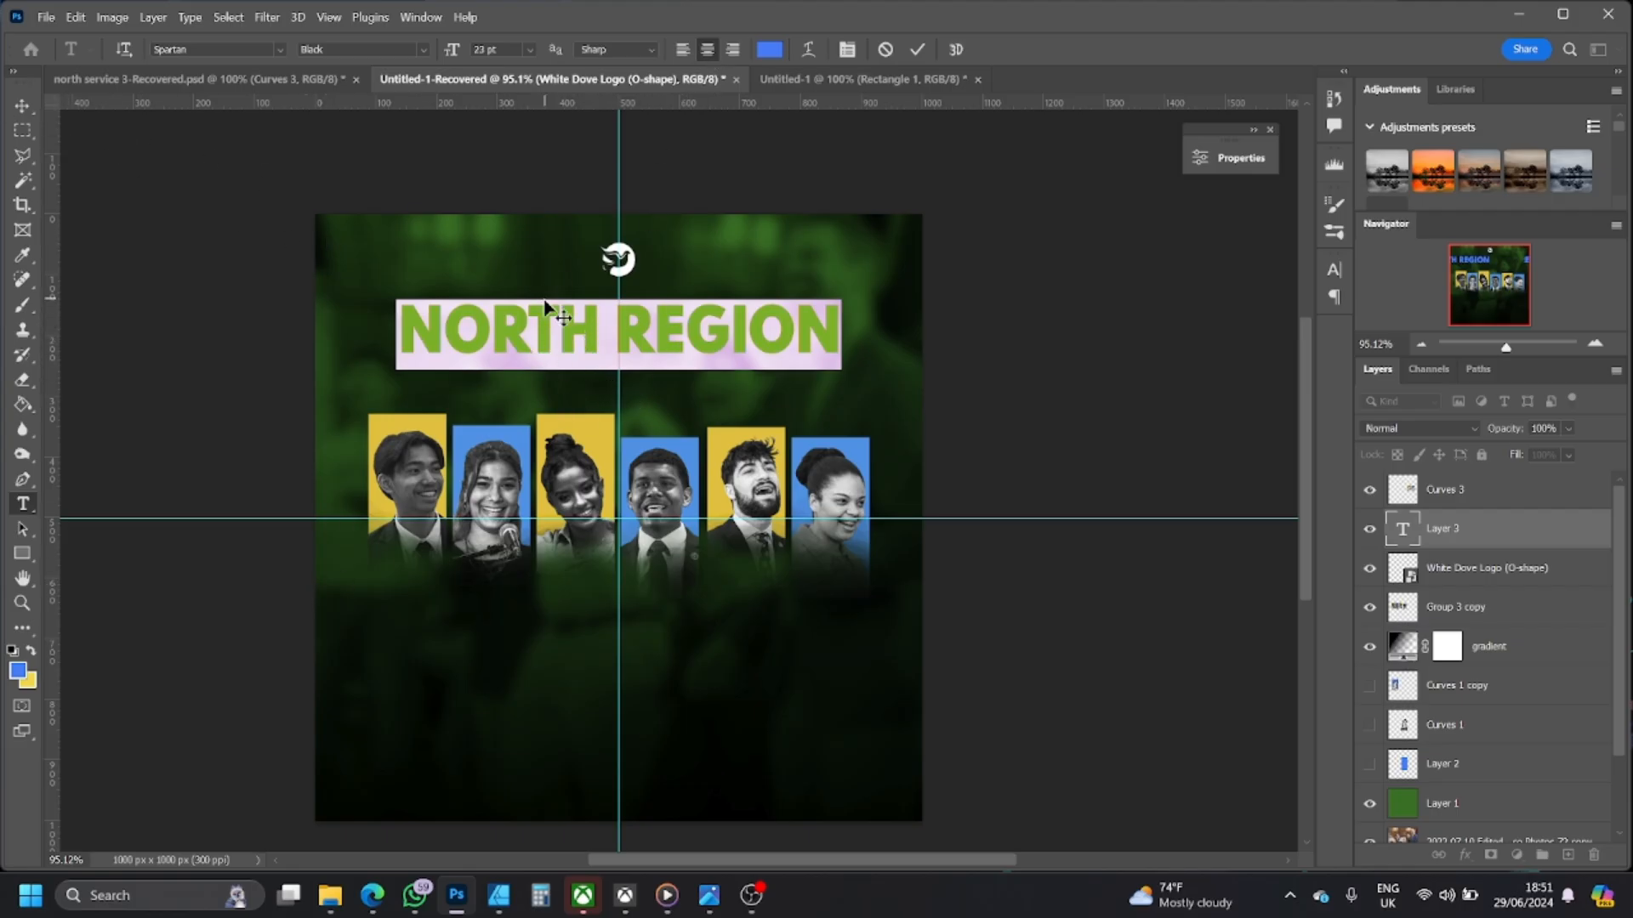
- Set the colour of the NORTH REGION heading to white (ffffff)
click(17, 672)
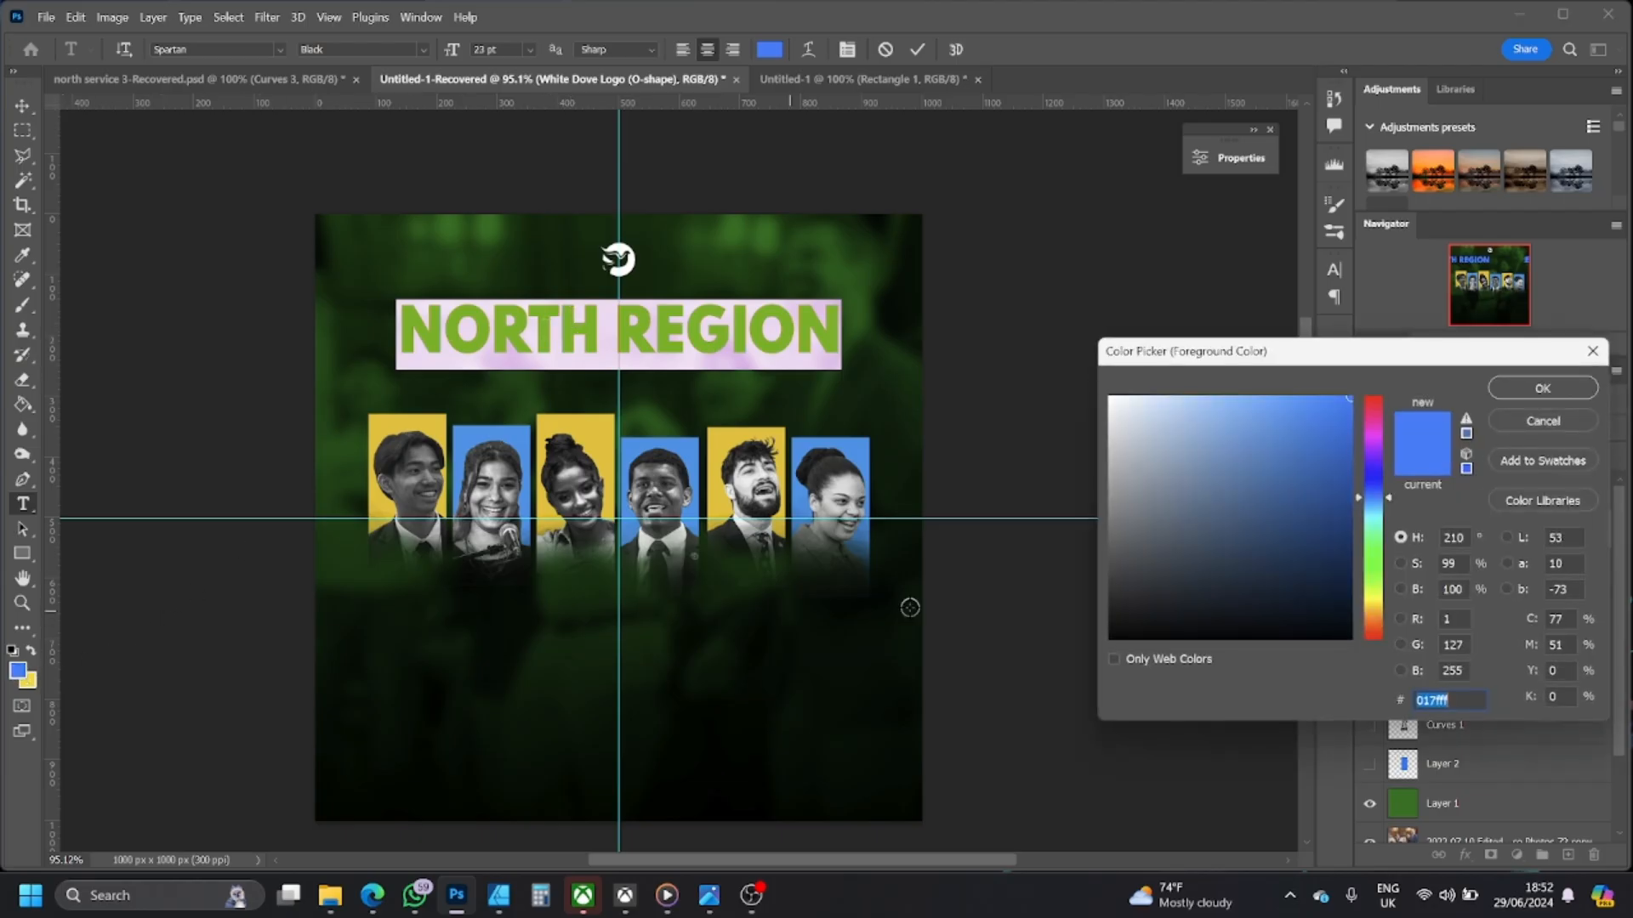
drag(1220, 500, 1045, 364)
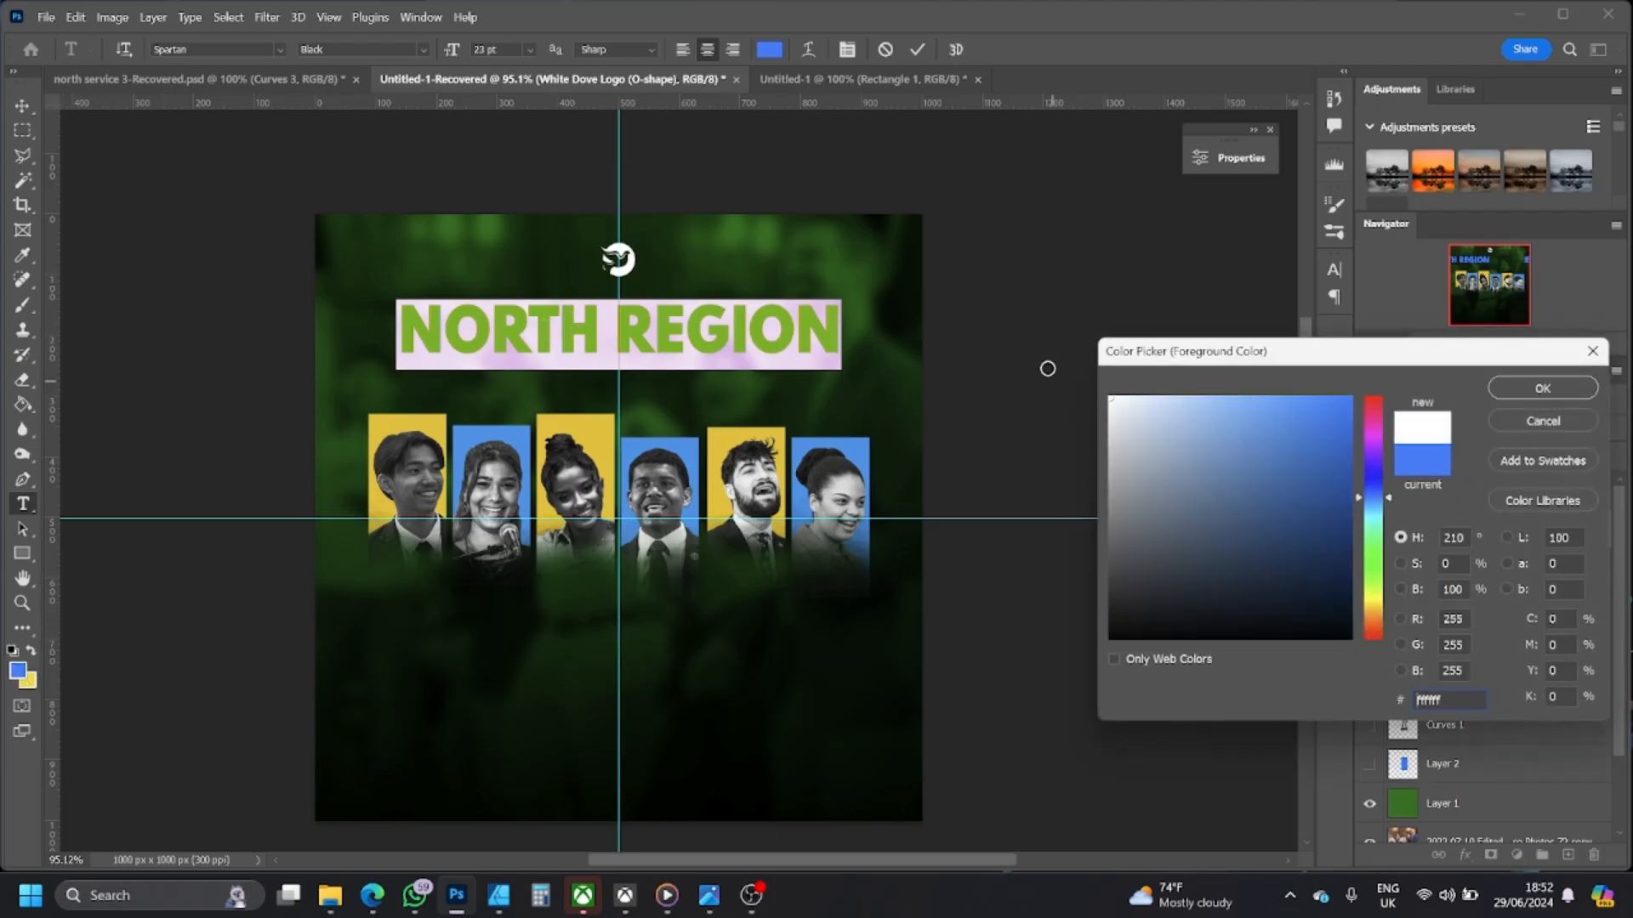
click(1543, 388)
- Finish editing the NORTH REGION heading and nudge it slightly downward, away from the logo
click(18, 99)
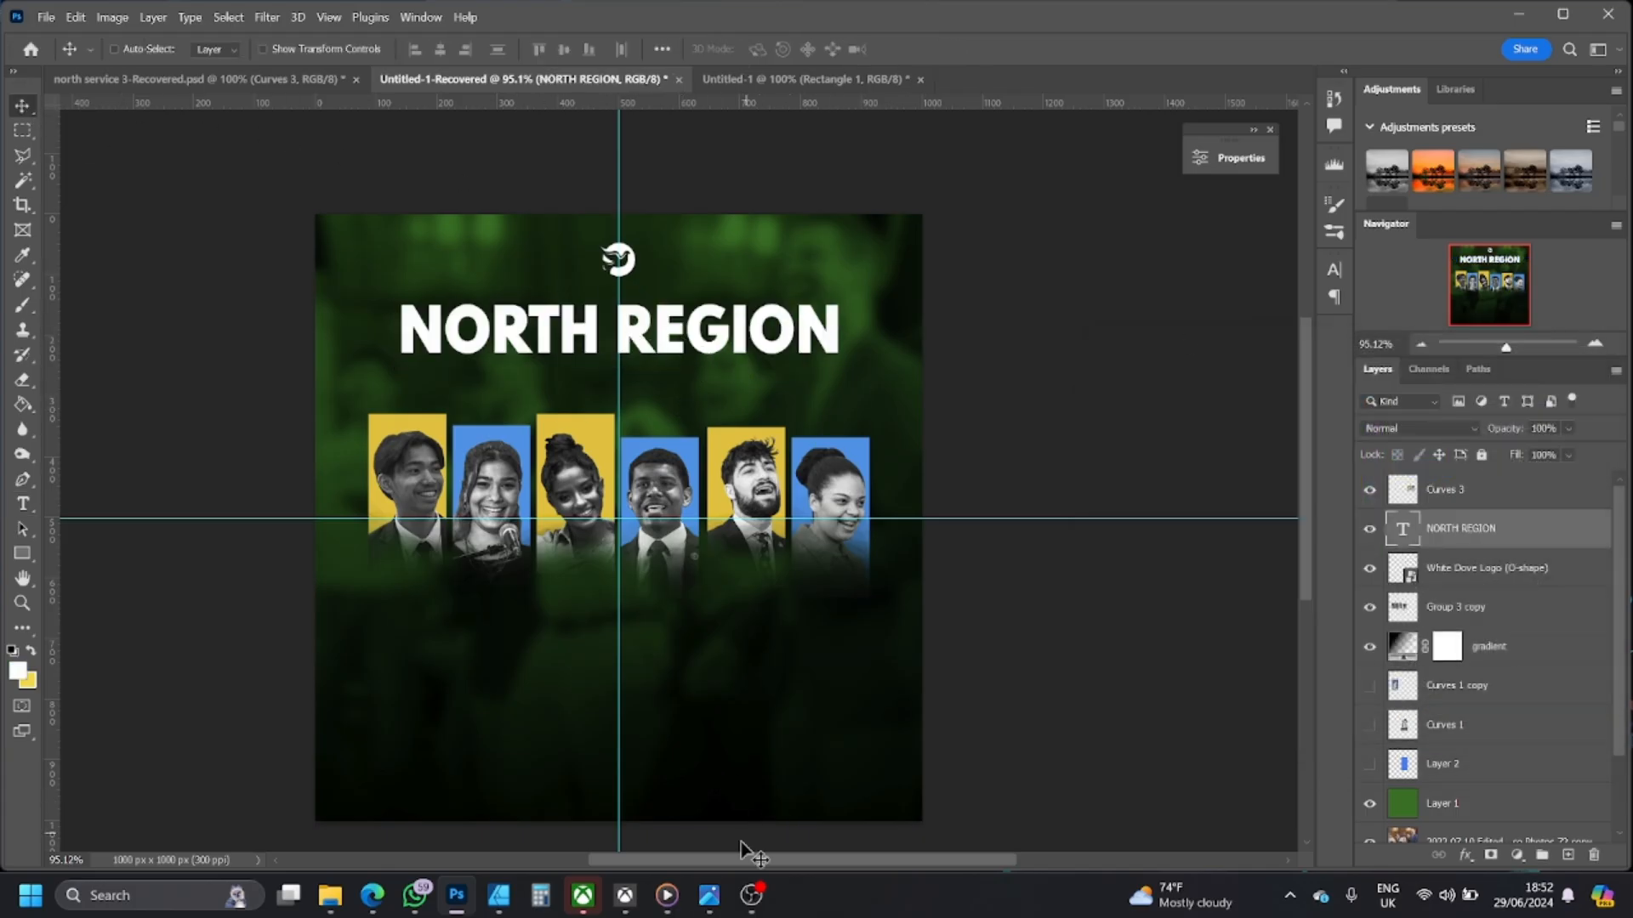
drag(704, 325, 707, 330)
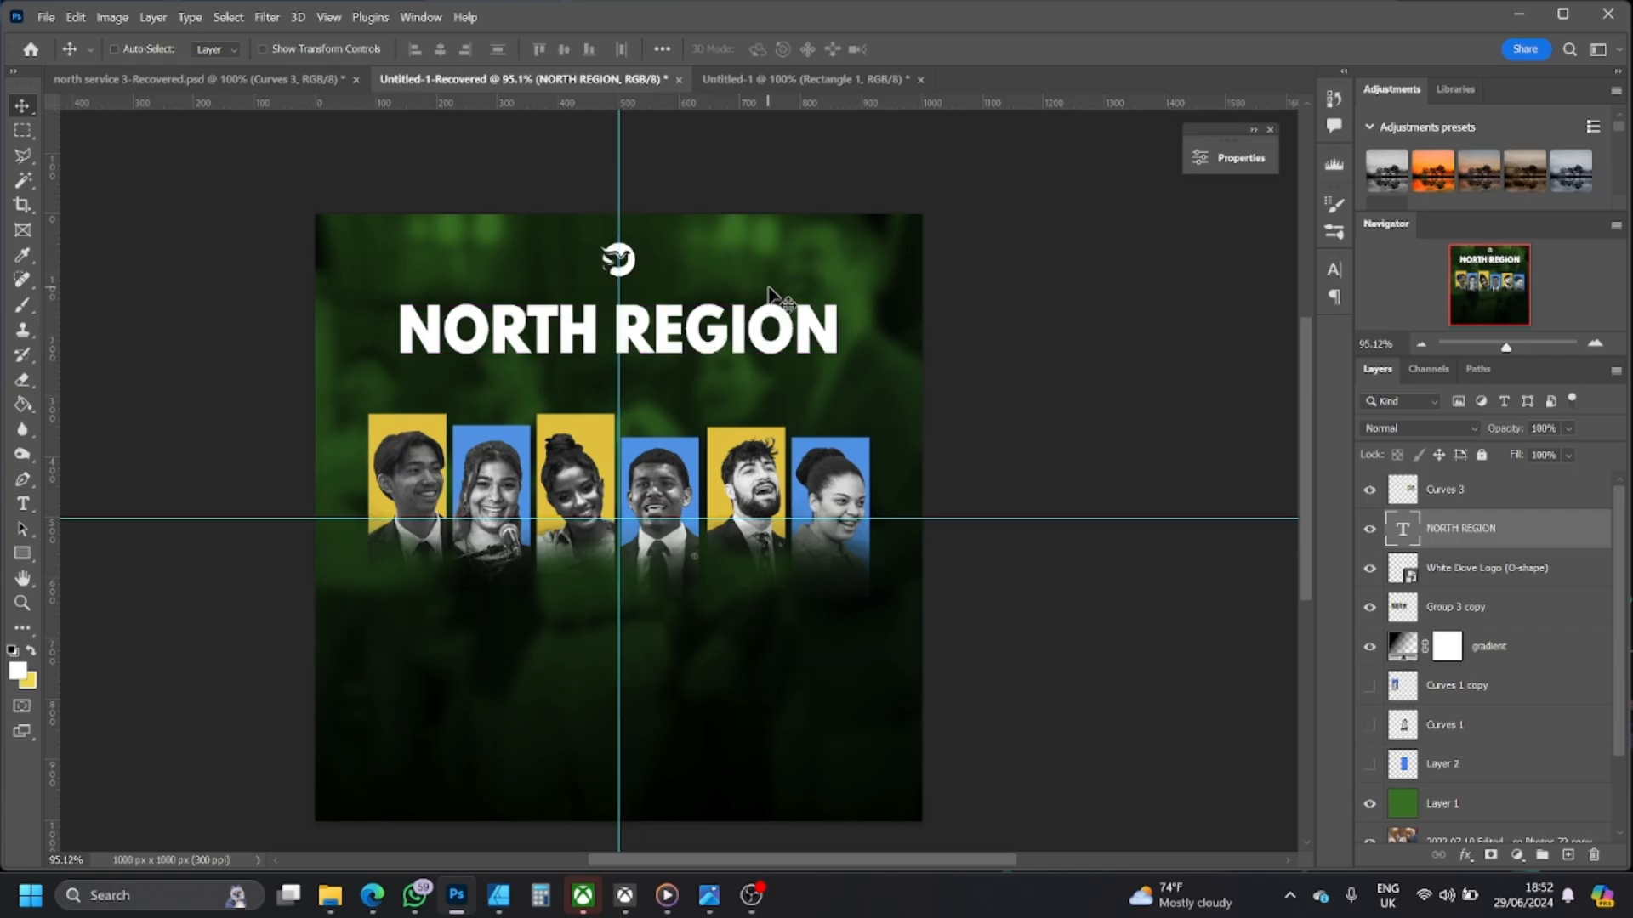
key(Down)
key(Down)
key(Down)
key(Down)
key(Down)
key(Down)
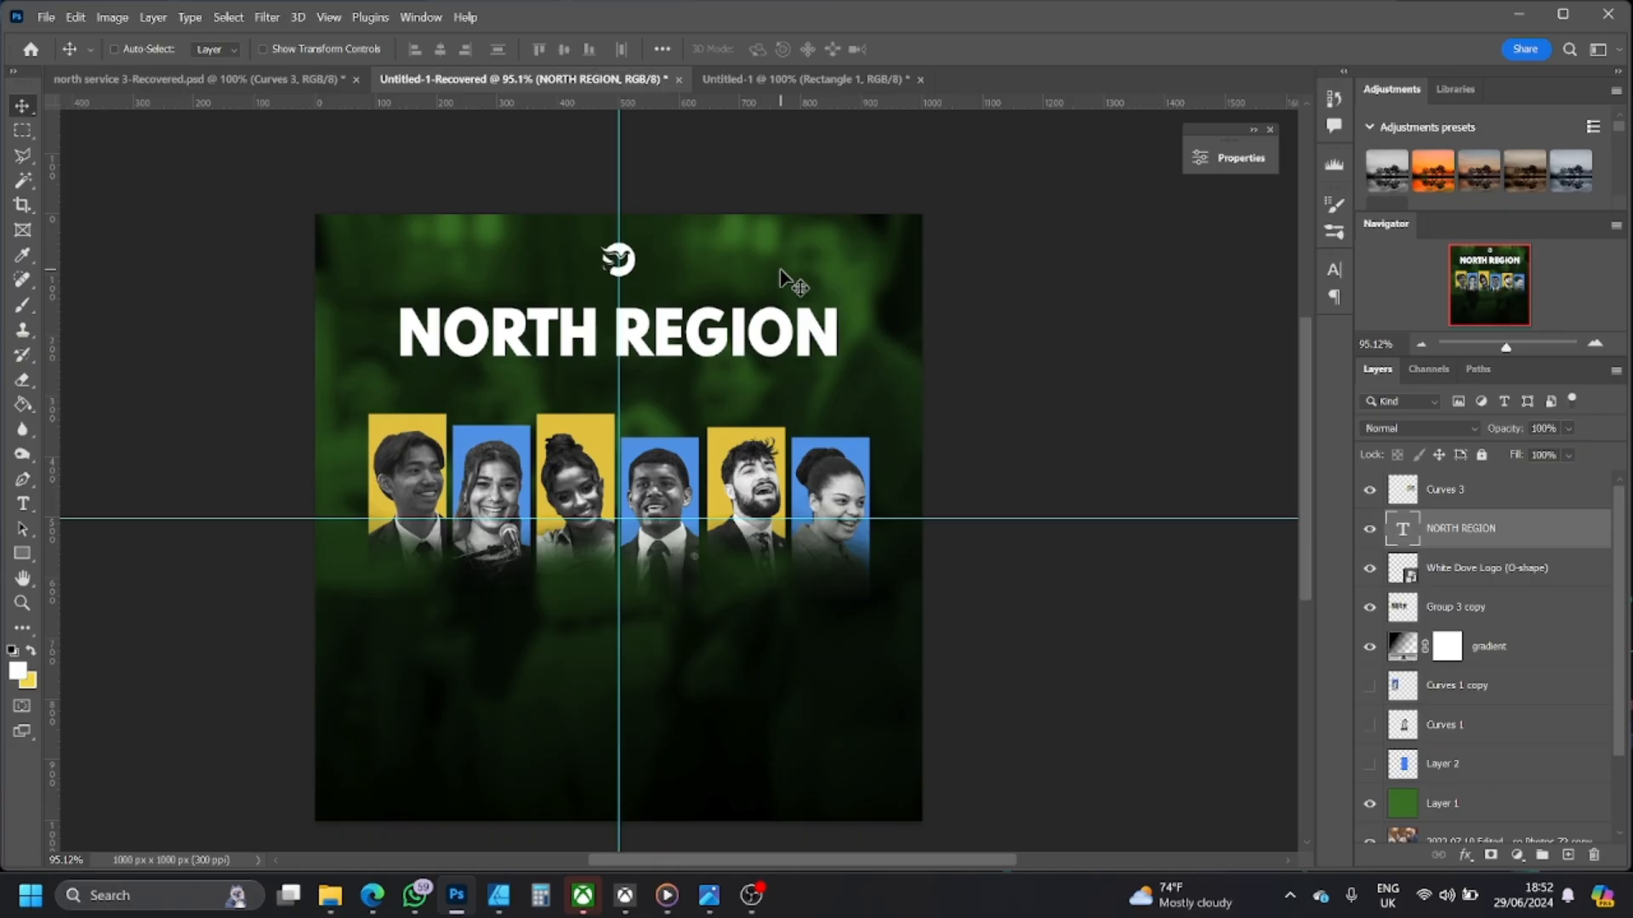
- Nudge the NORTH REGION heading slightly further down, between the logo and the row of portraits
key(Down)
key(Down)
key(Down)
key(Down)
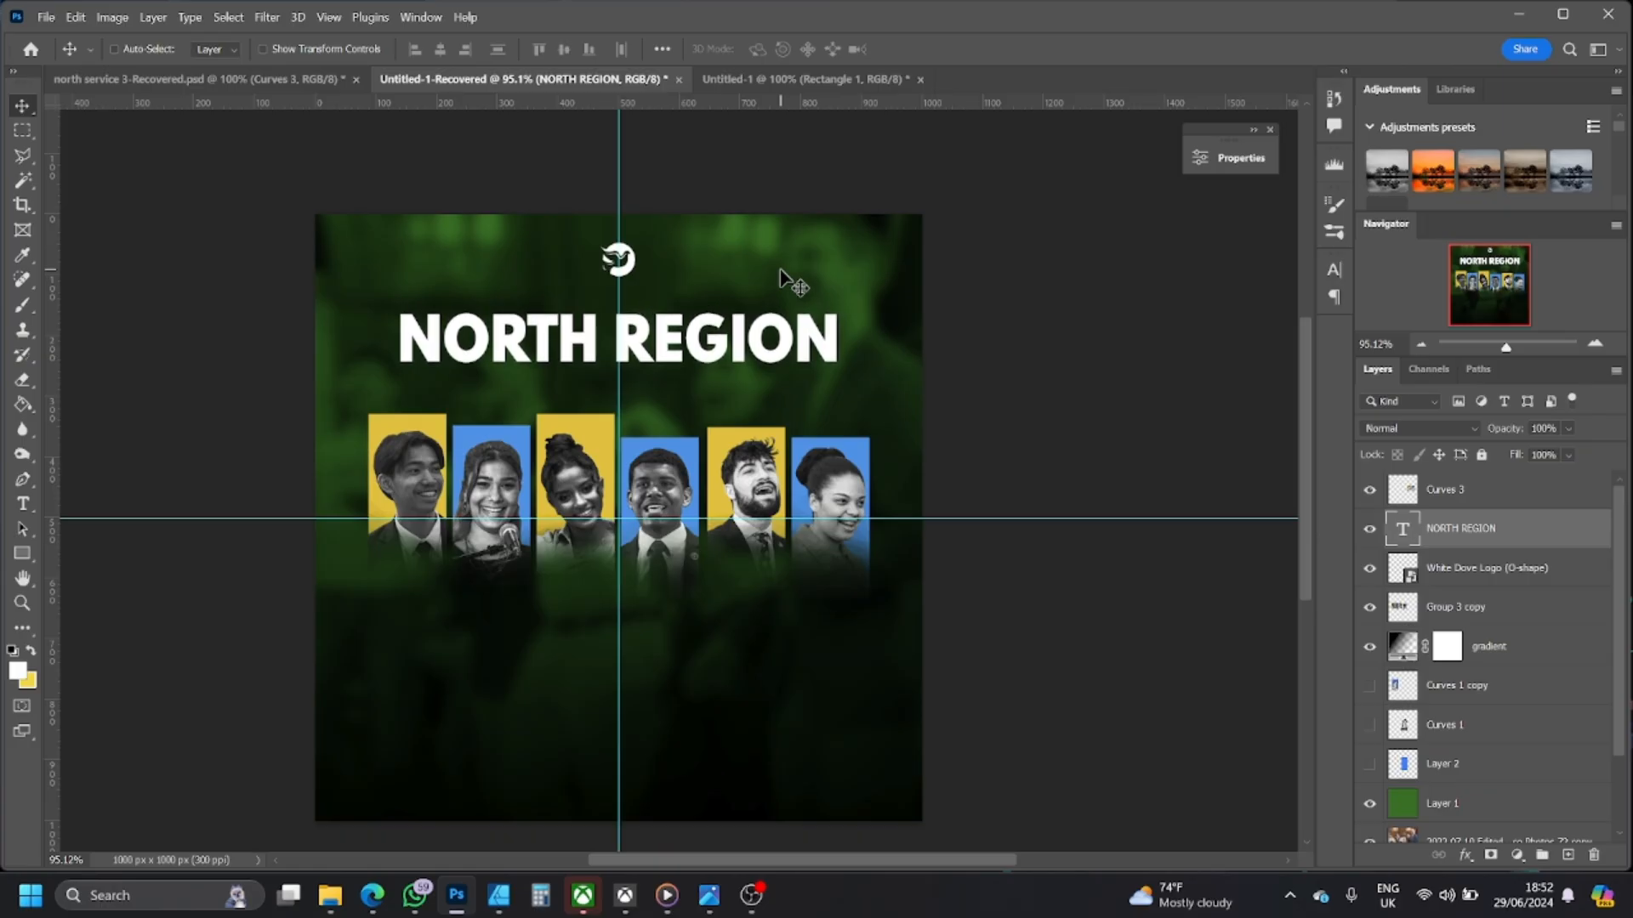
key(Down)
key(Up)
key(Up)
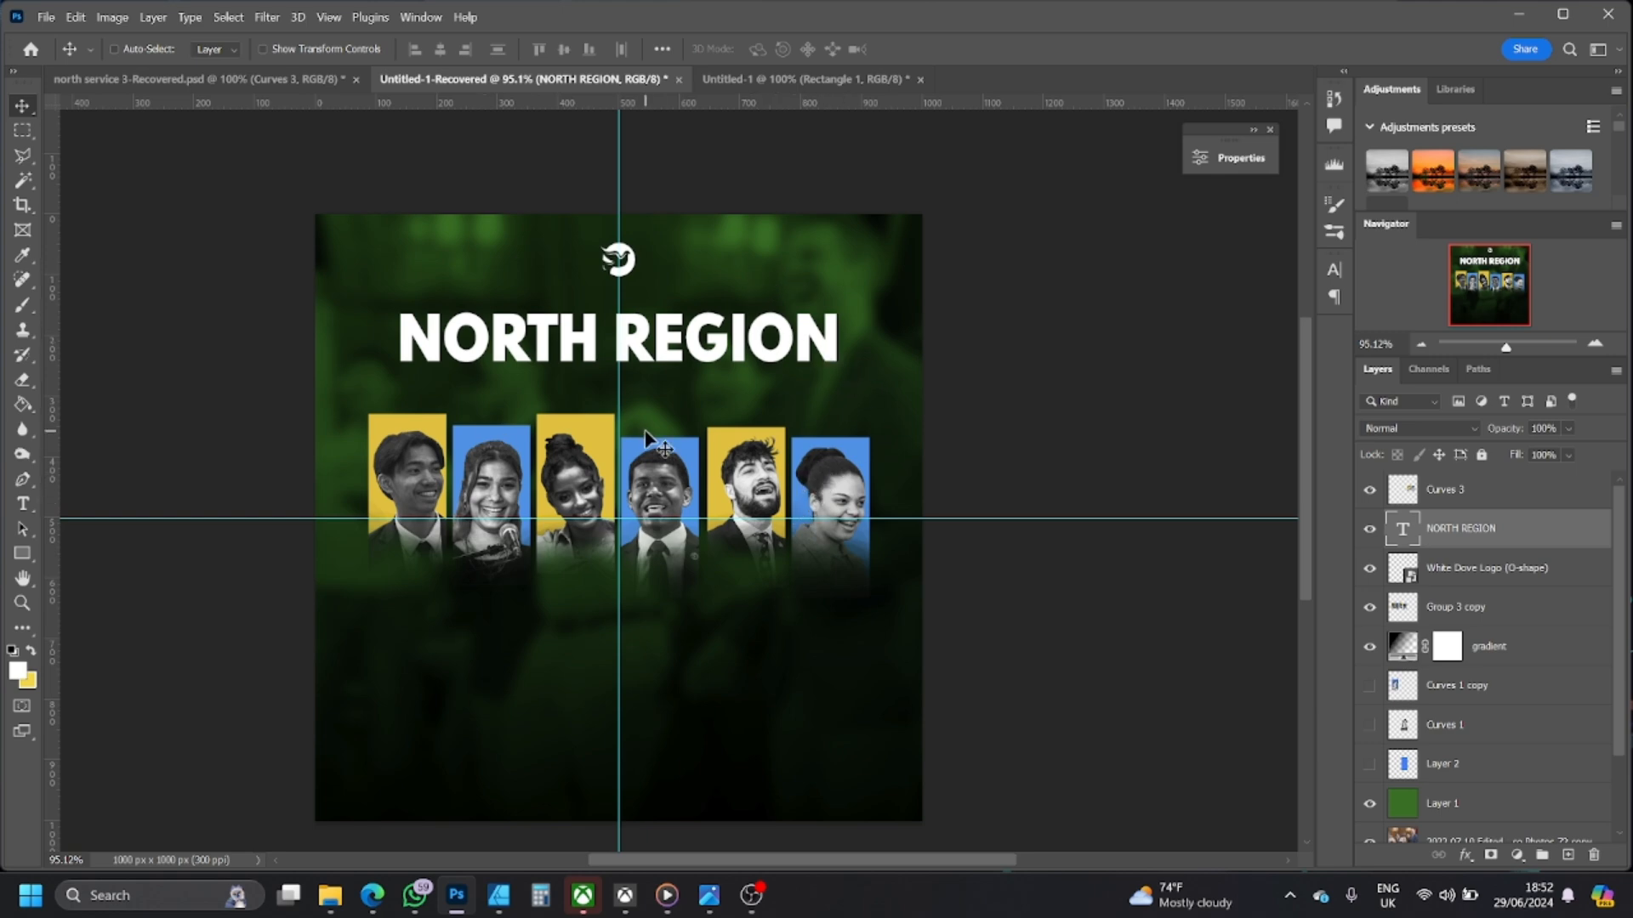
- Check the reference flyer, then duplicate the NORTH REGION heading below the portraits and change the copy's text to PARK SERVICE
click(709, 895)
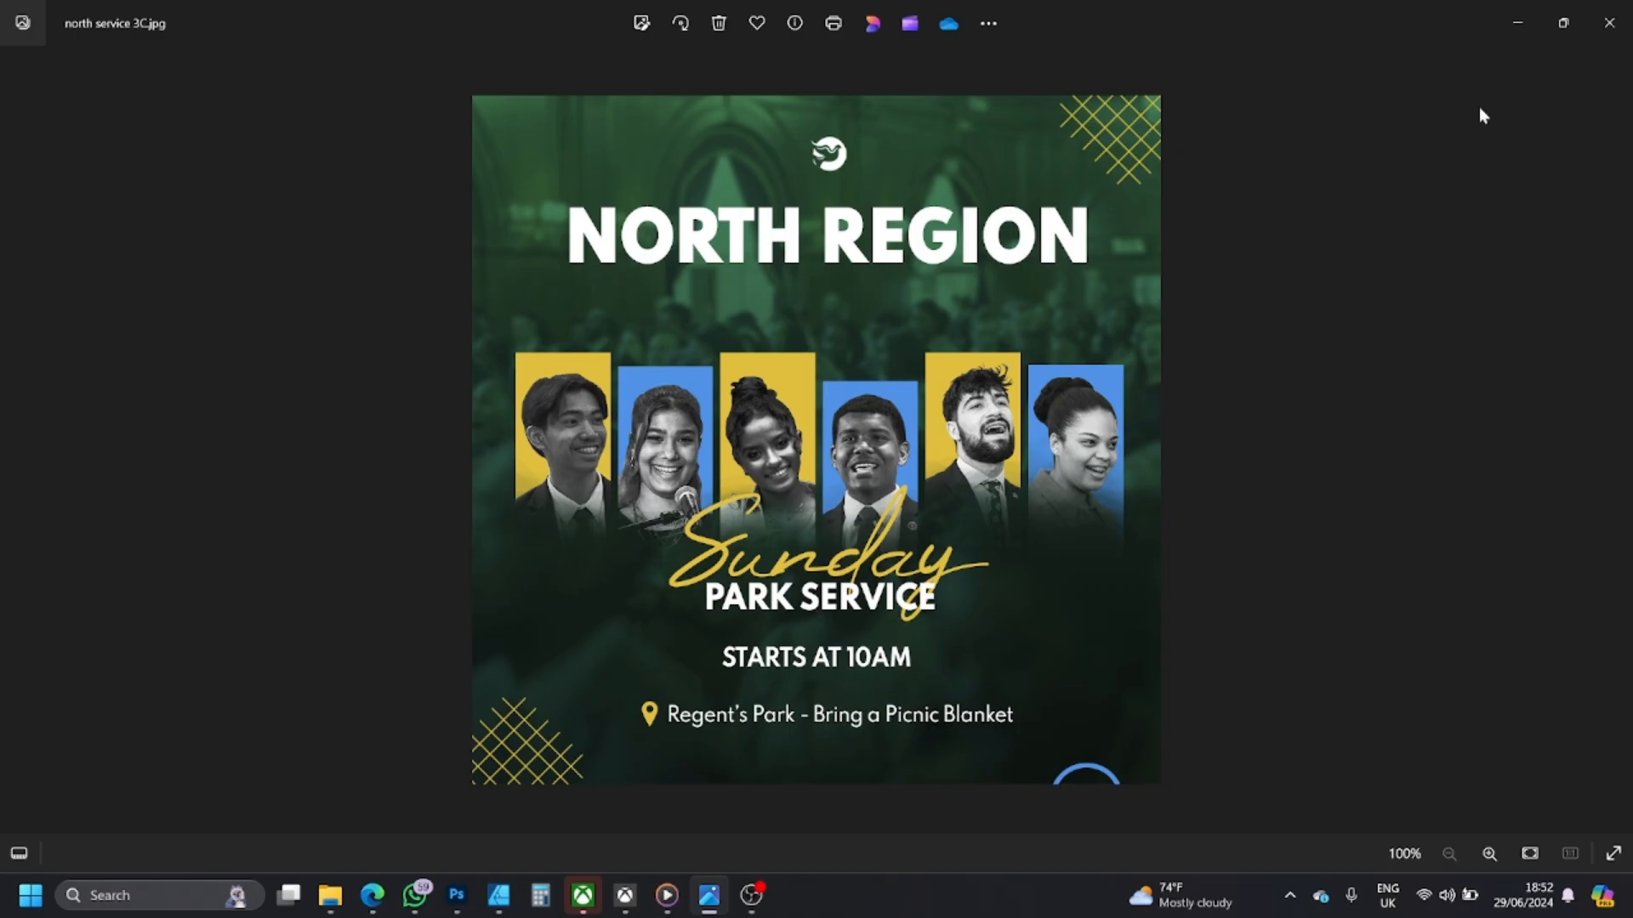
click(1517, 12)
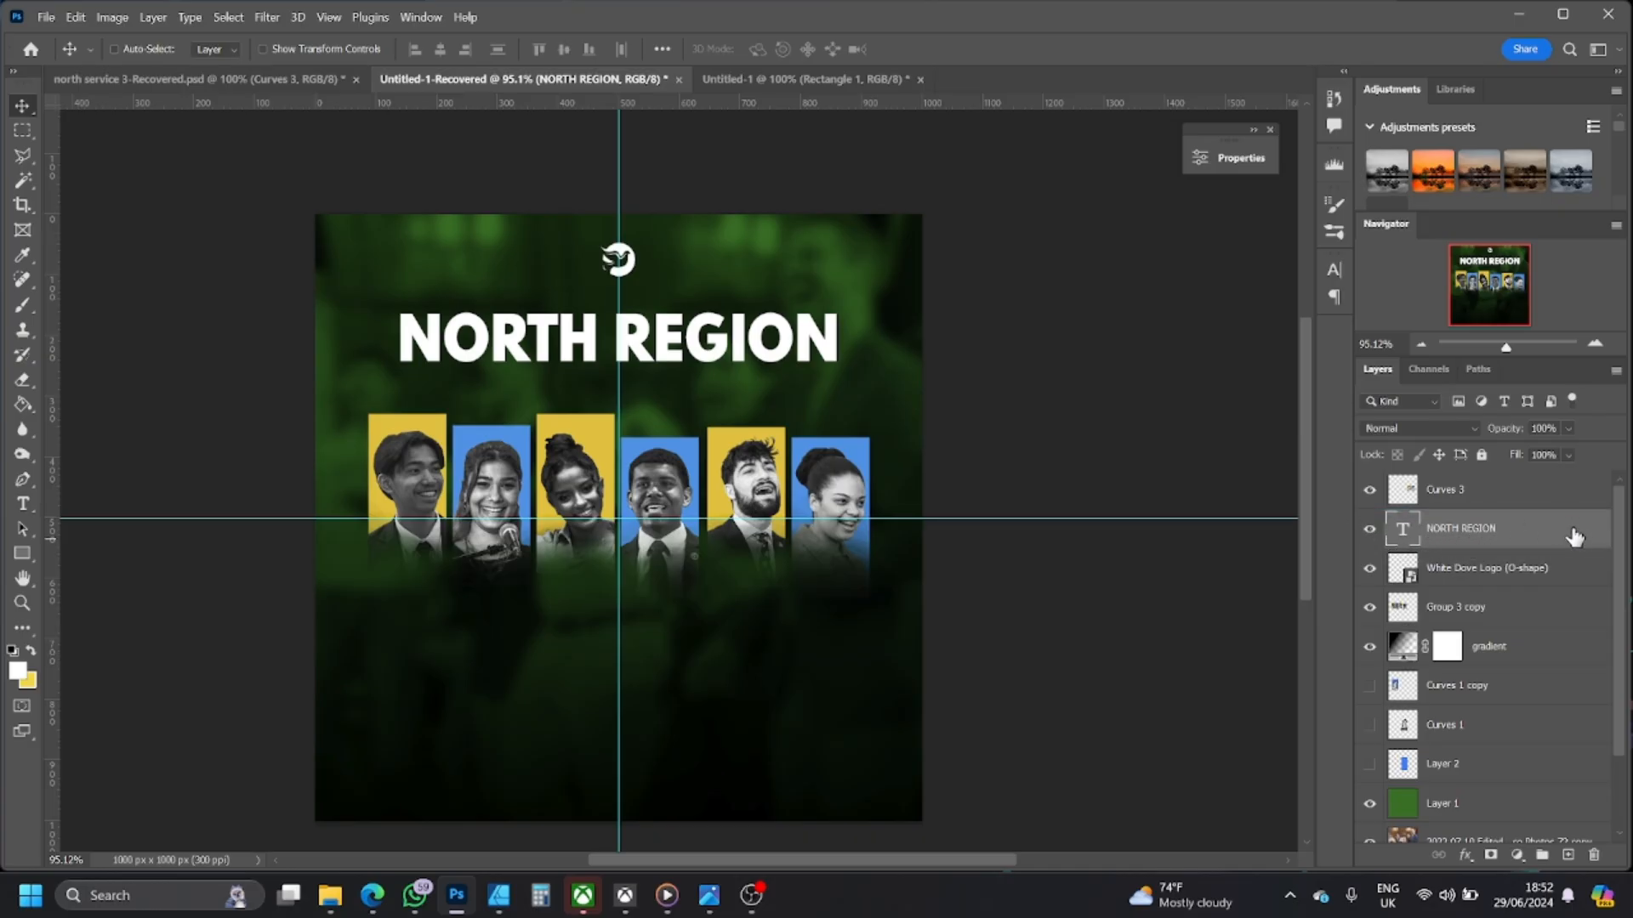
drag(1567, 531, 1569, 855)
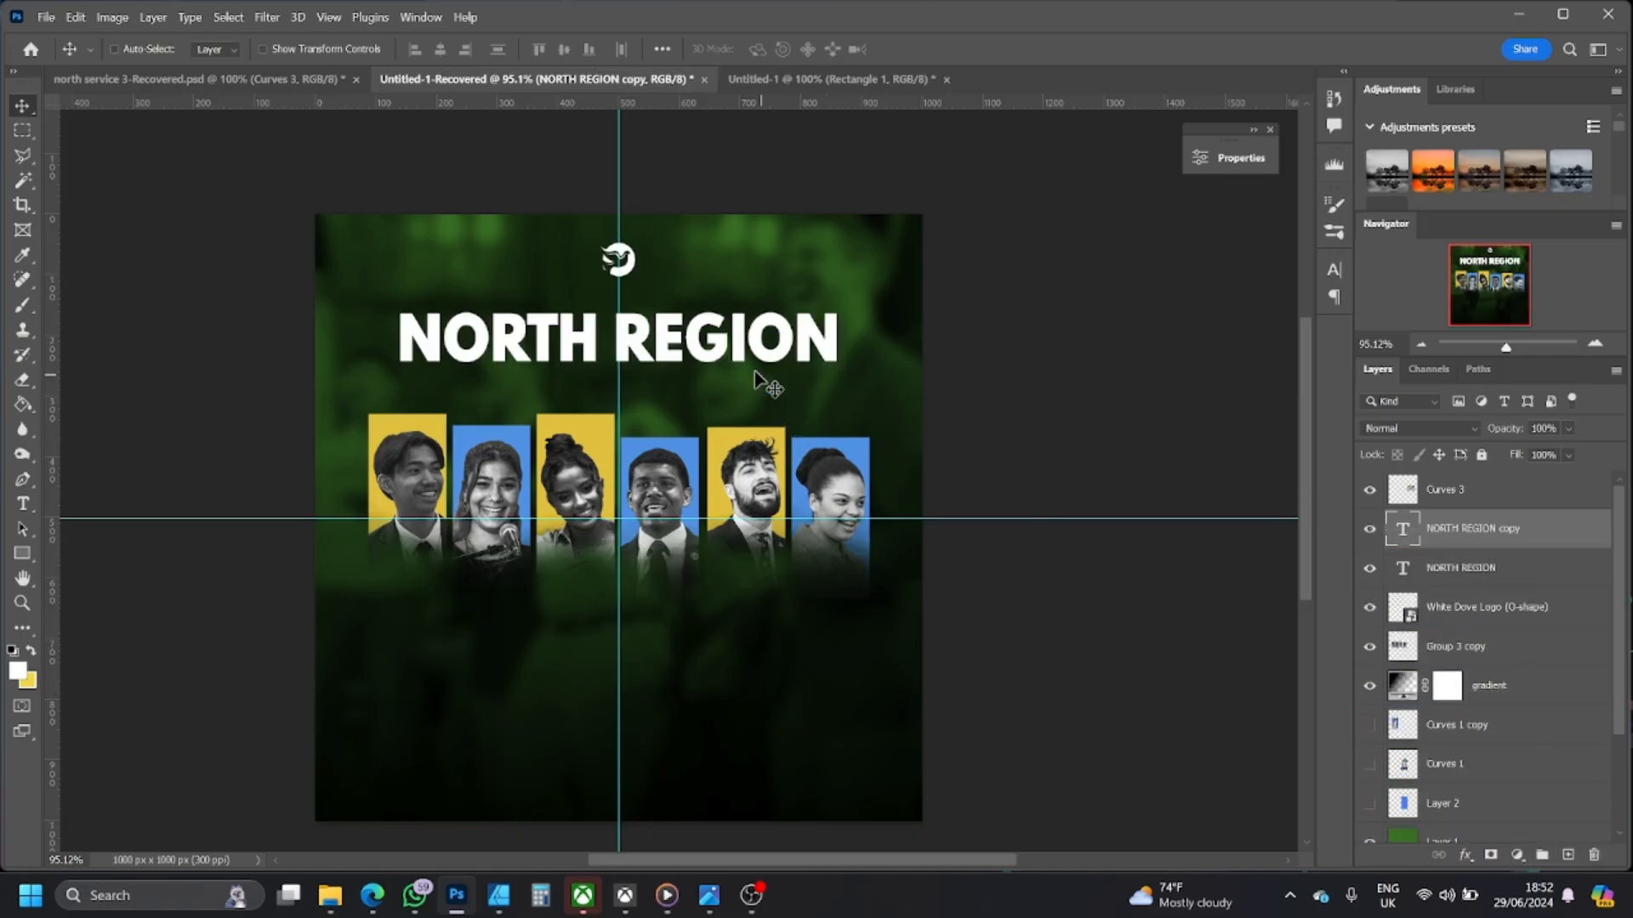
drag(728, 330, 733, 653)
click(708, 896)
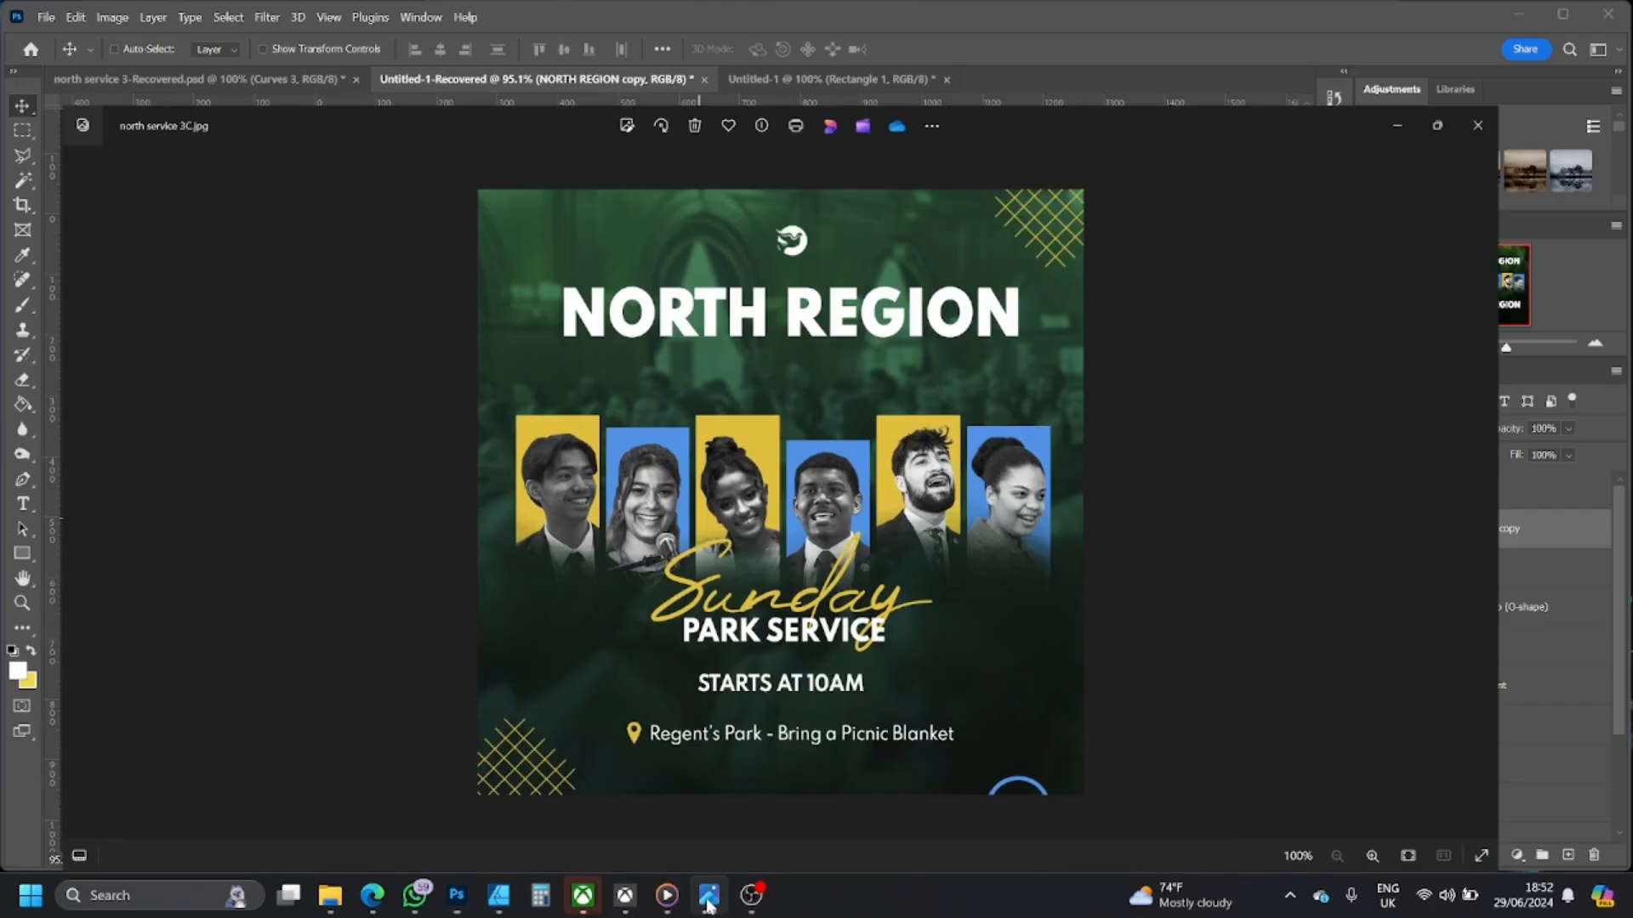
click(708, 902)
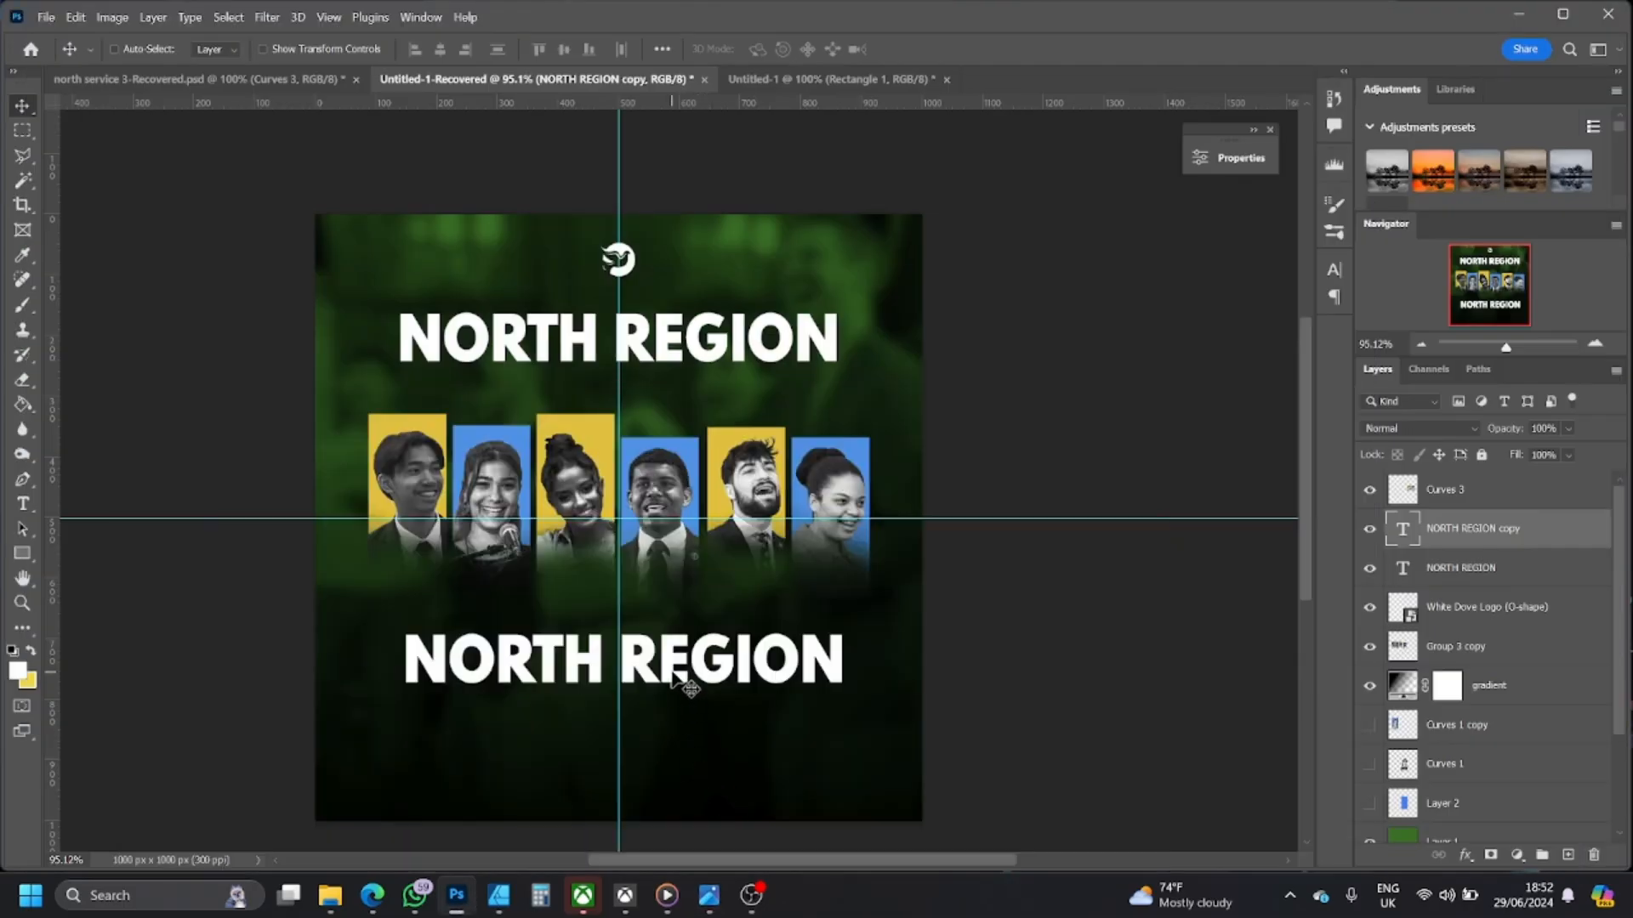
double_click(672, 664)
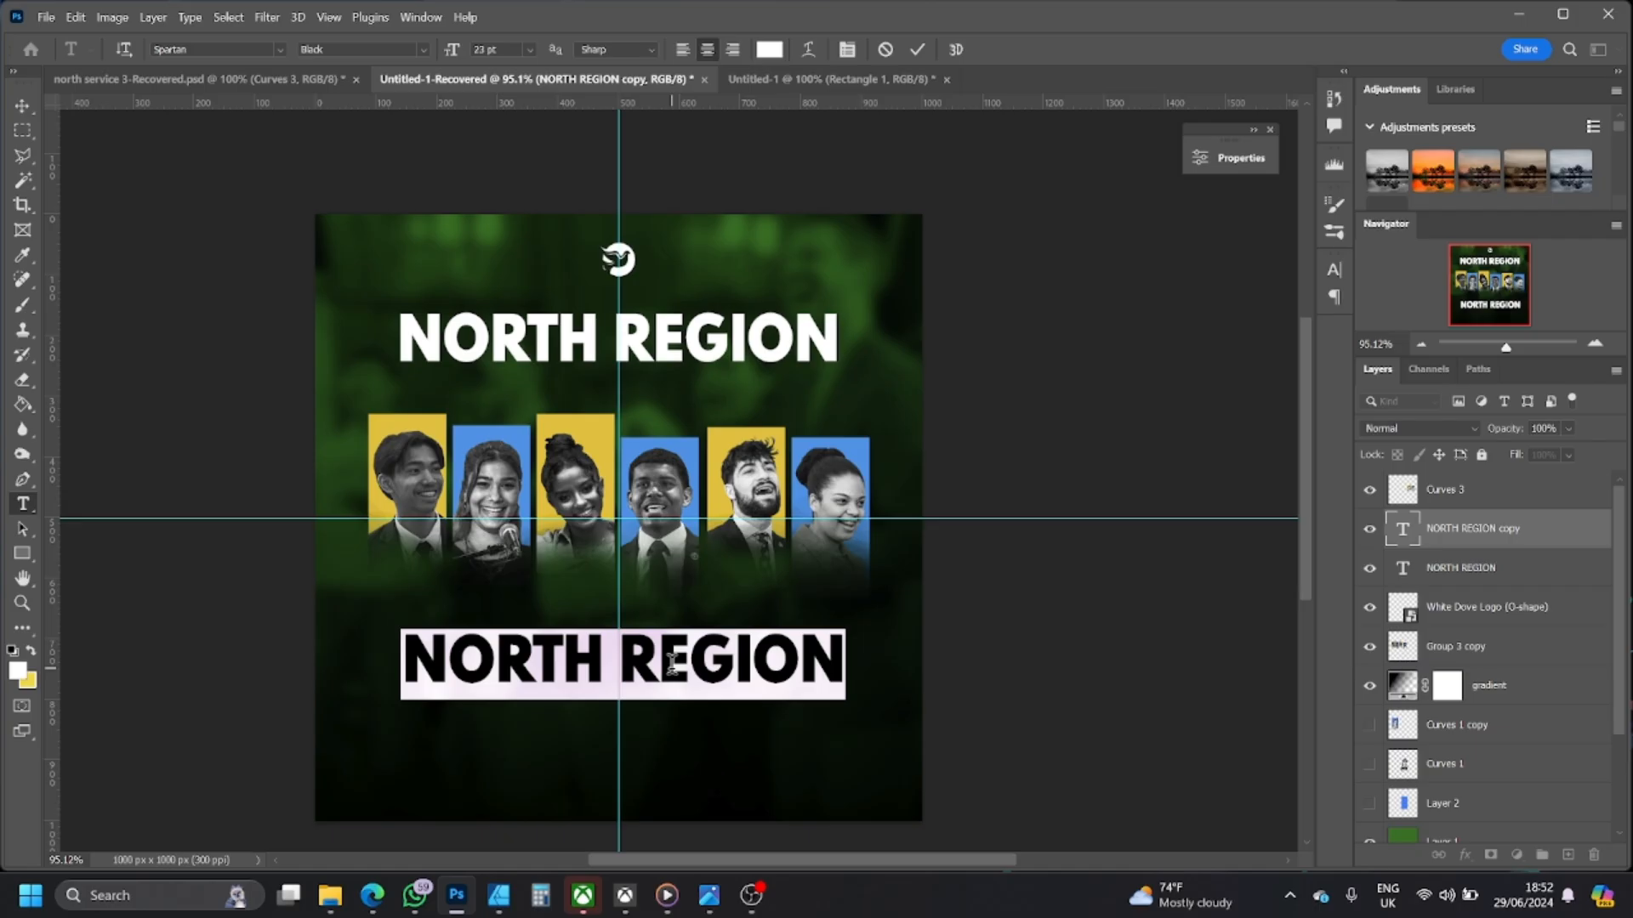
text(PARK SERVICE)
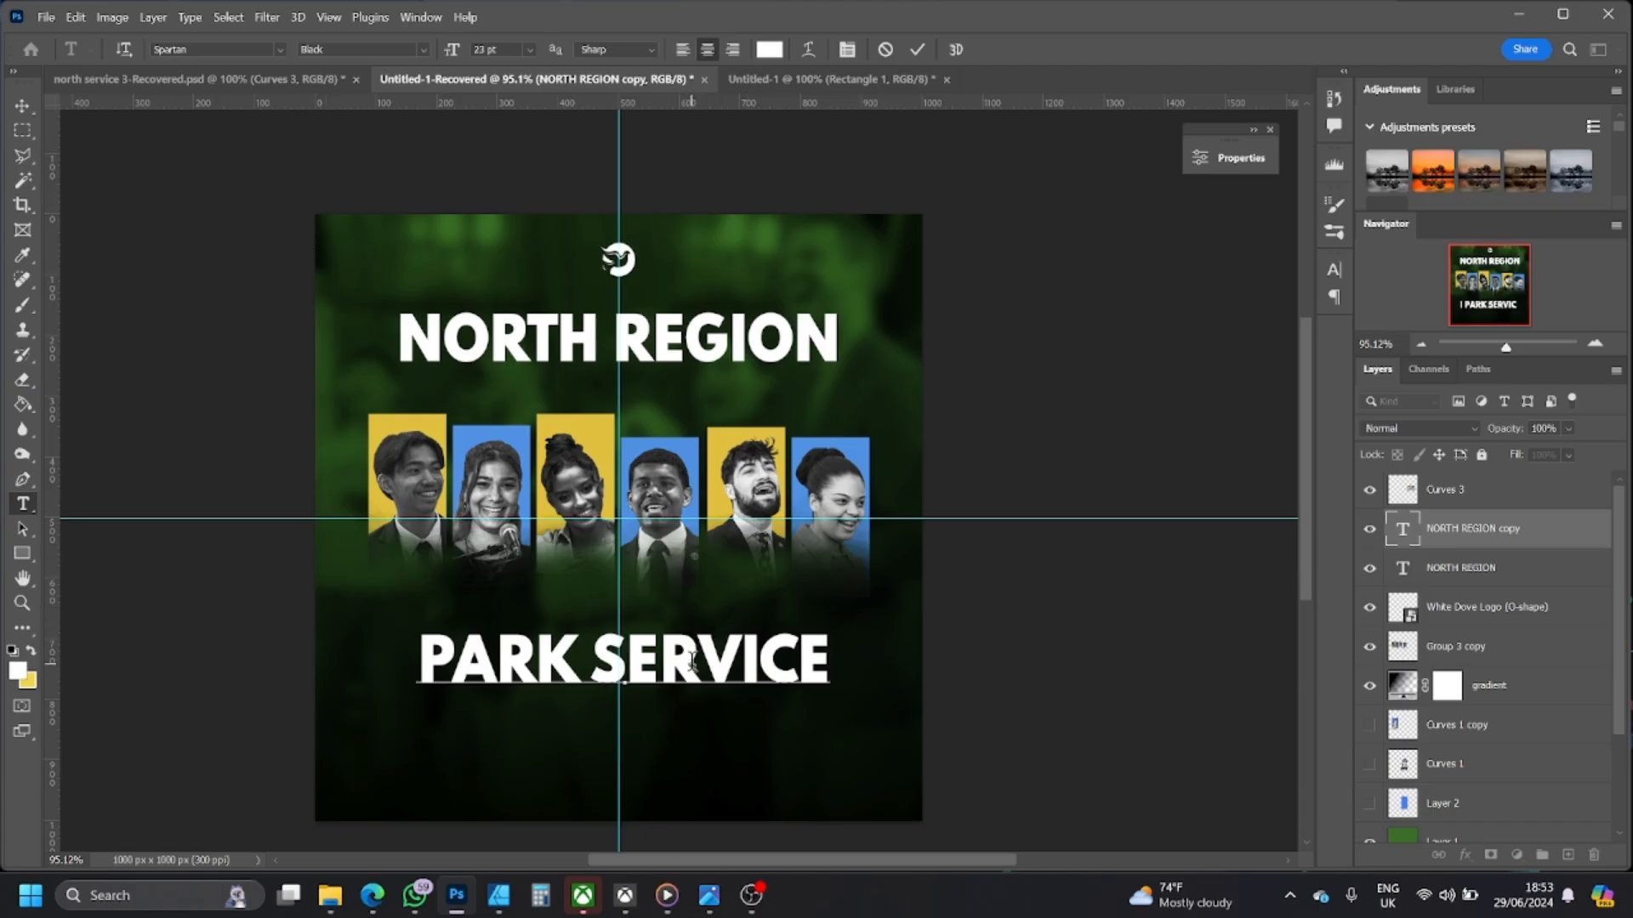
- Reduce the PARK SERVICE text to 11 pt and set its font weight to Bold
triple_click(691, 662)
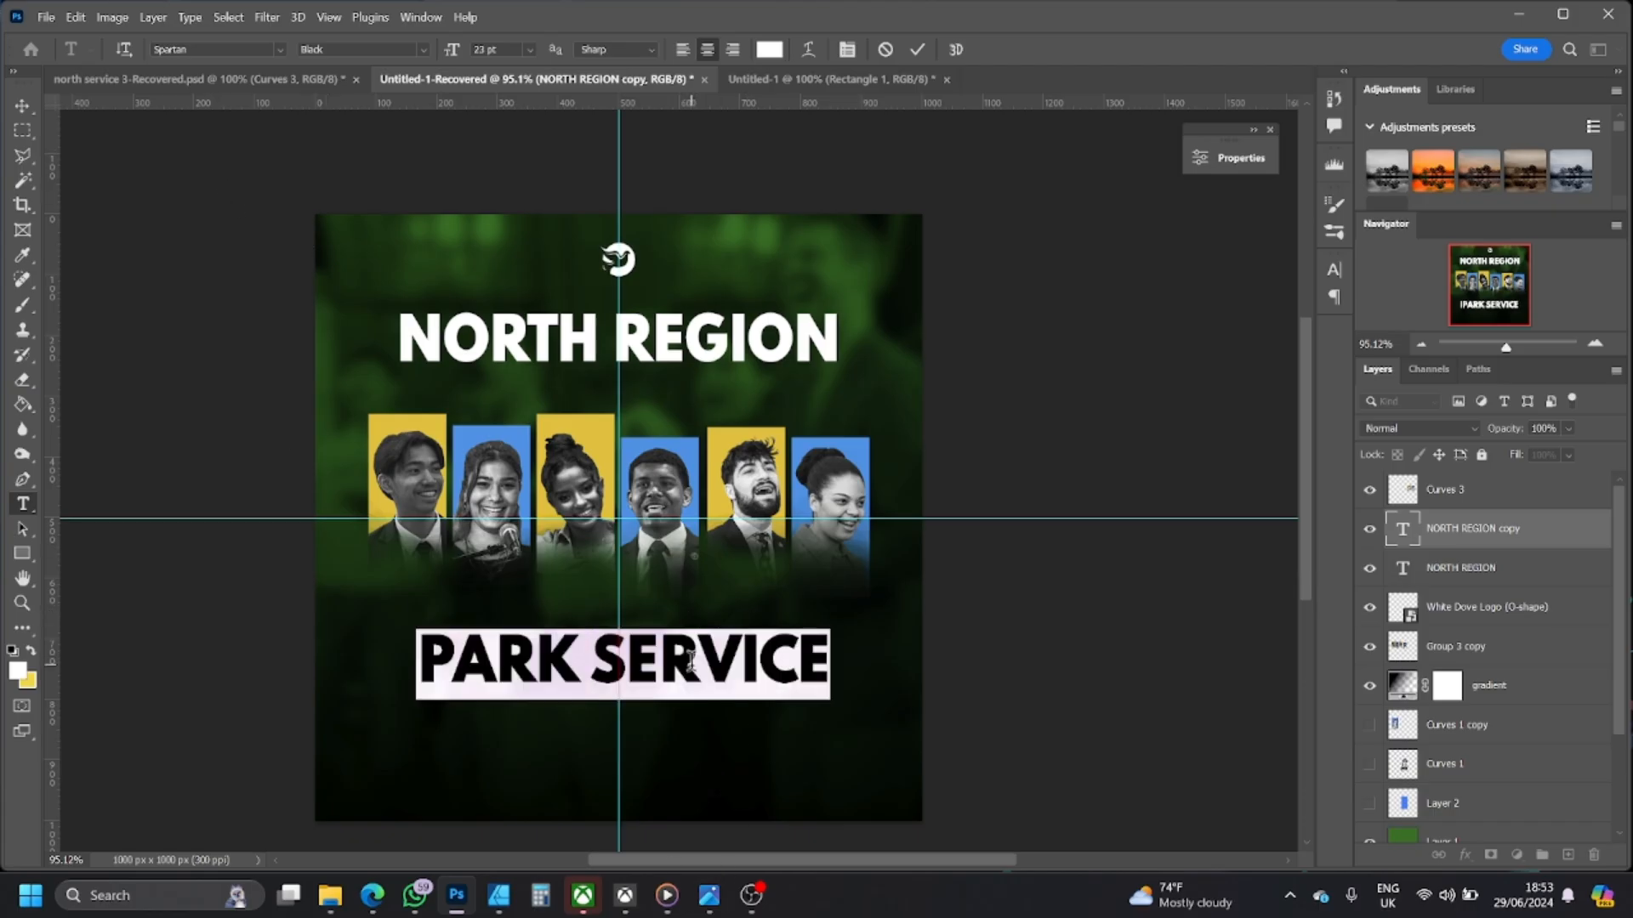
drag(460, 54, 448, 54)
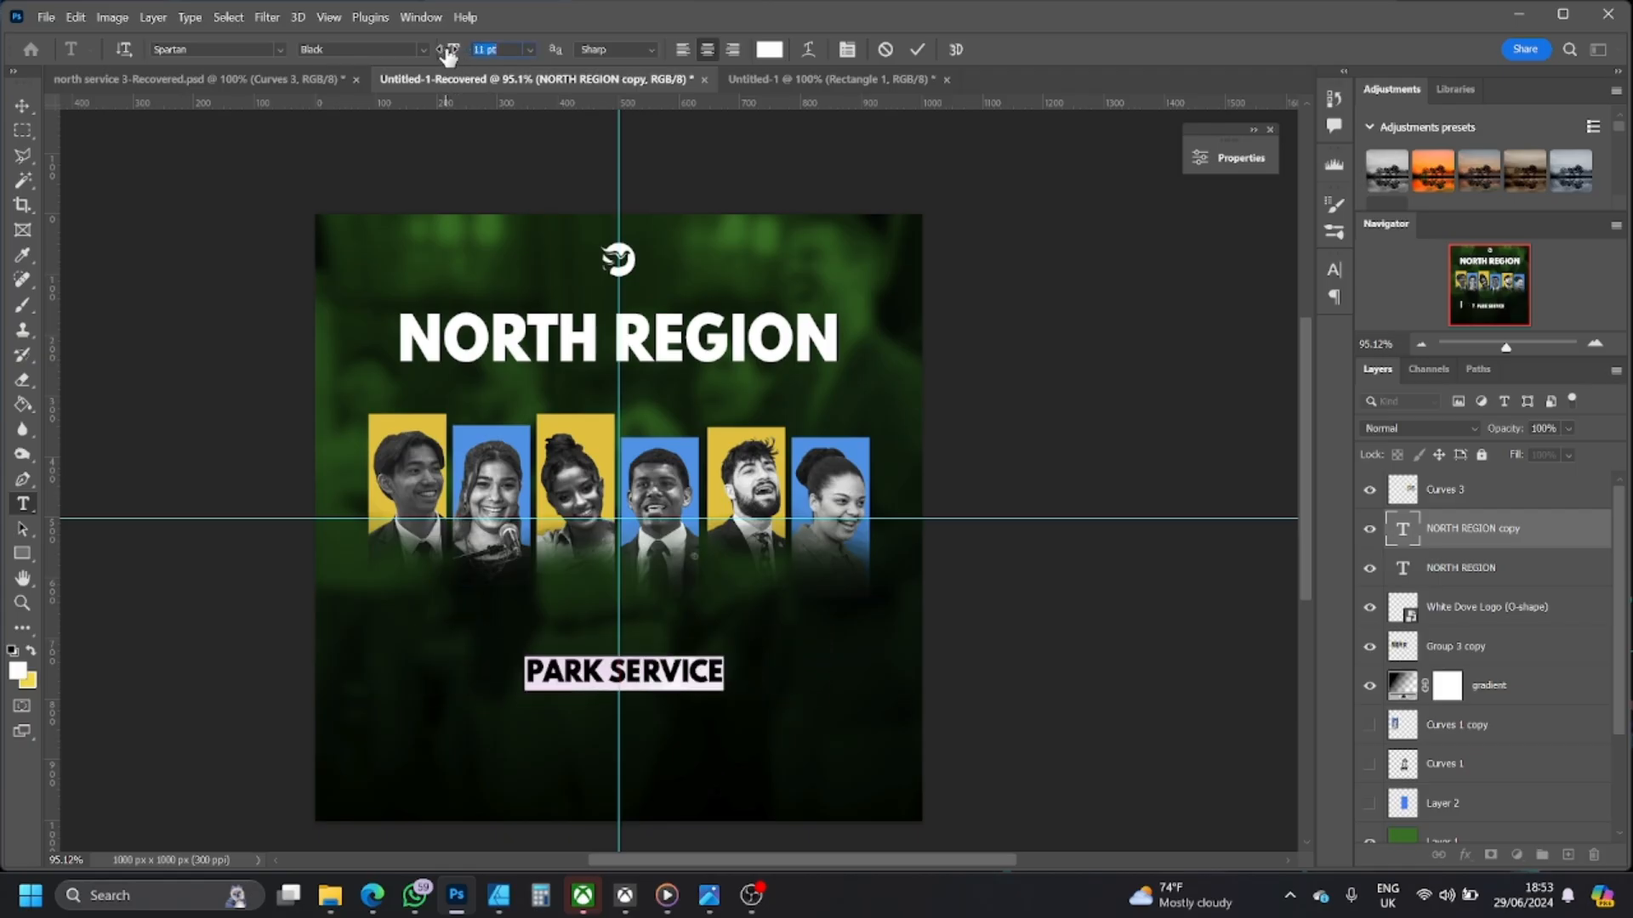
click(423, 50)
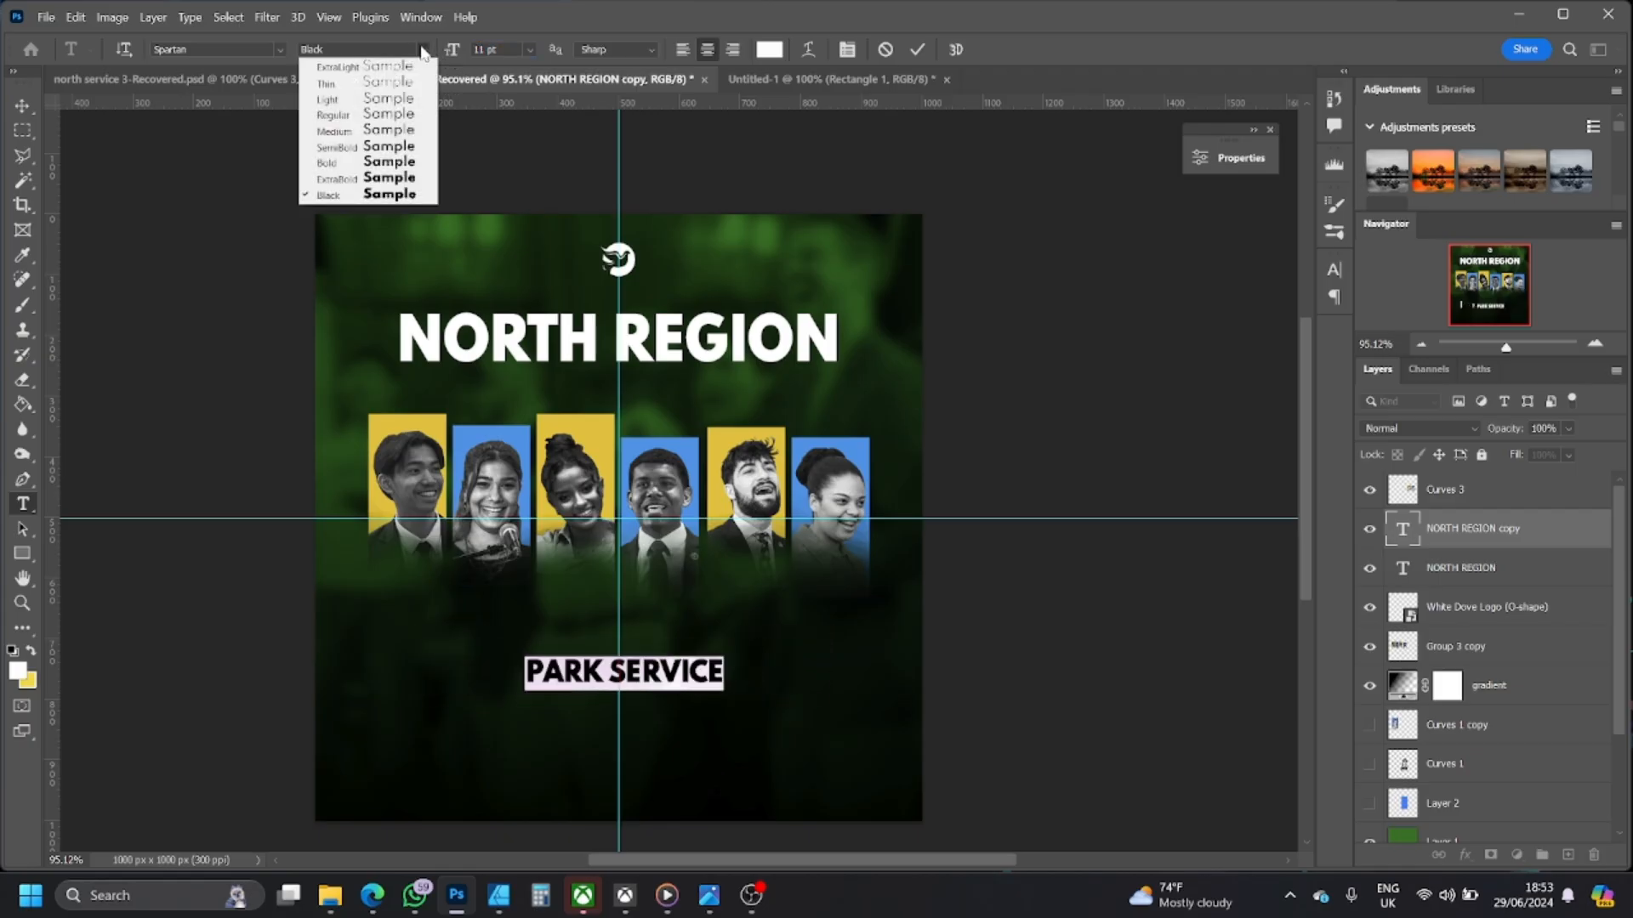
click(387, 163)
click(23, 106)
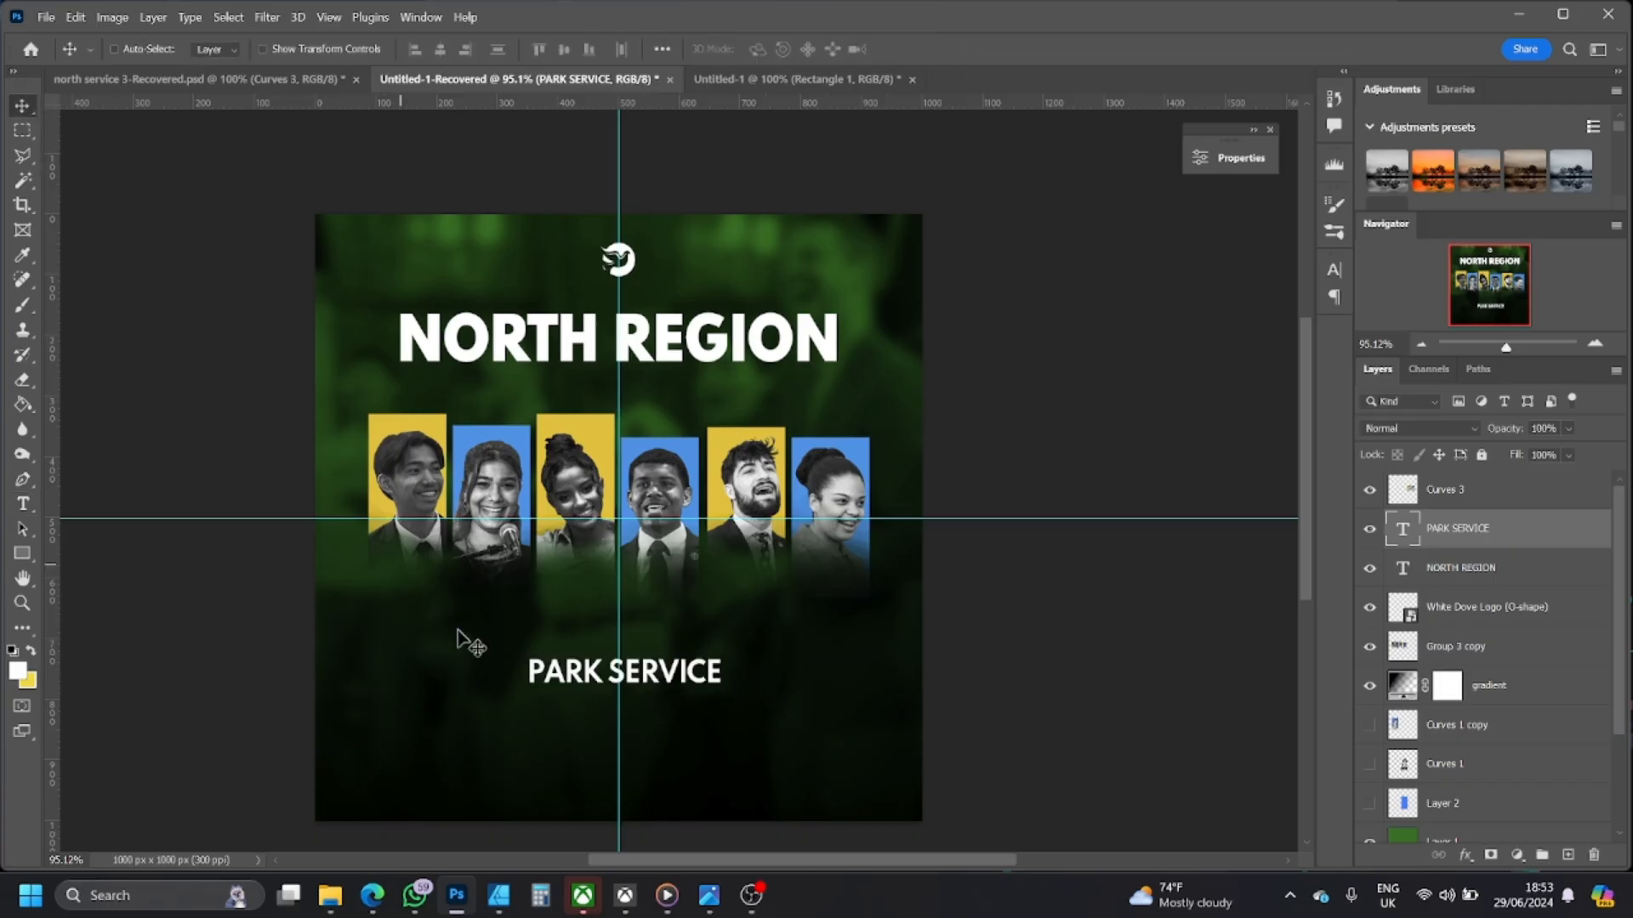
- Compare PARK SERVICE with the reference flyer and set its font weight to ExtraBold
click(709, 896)
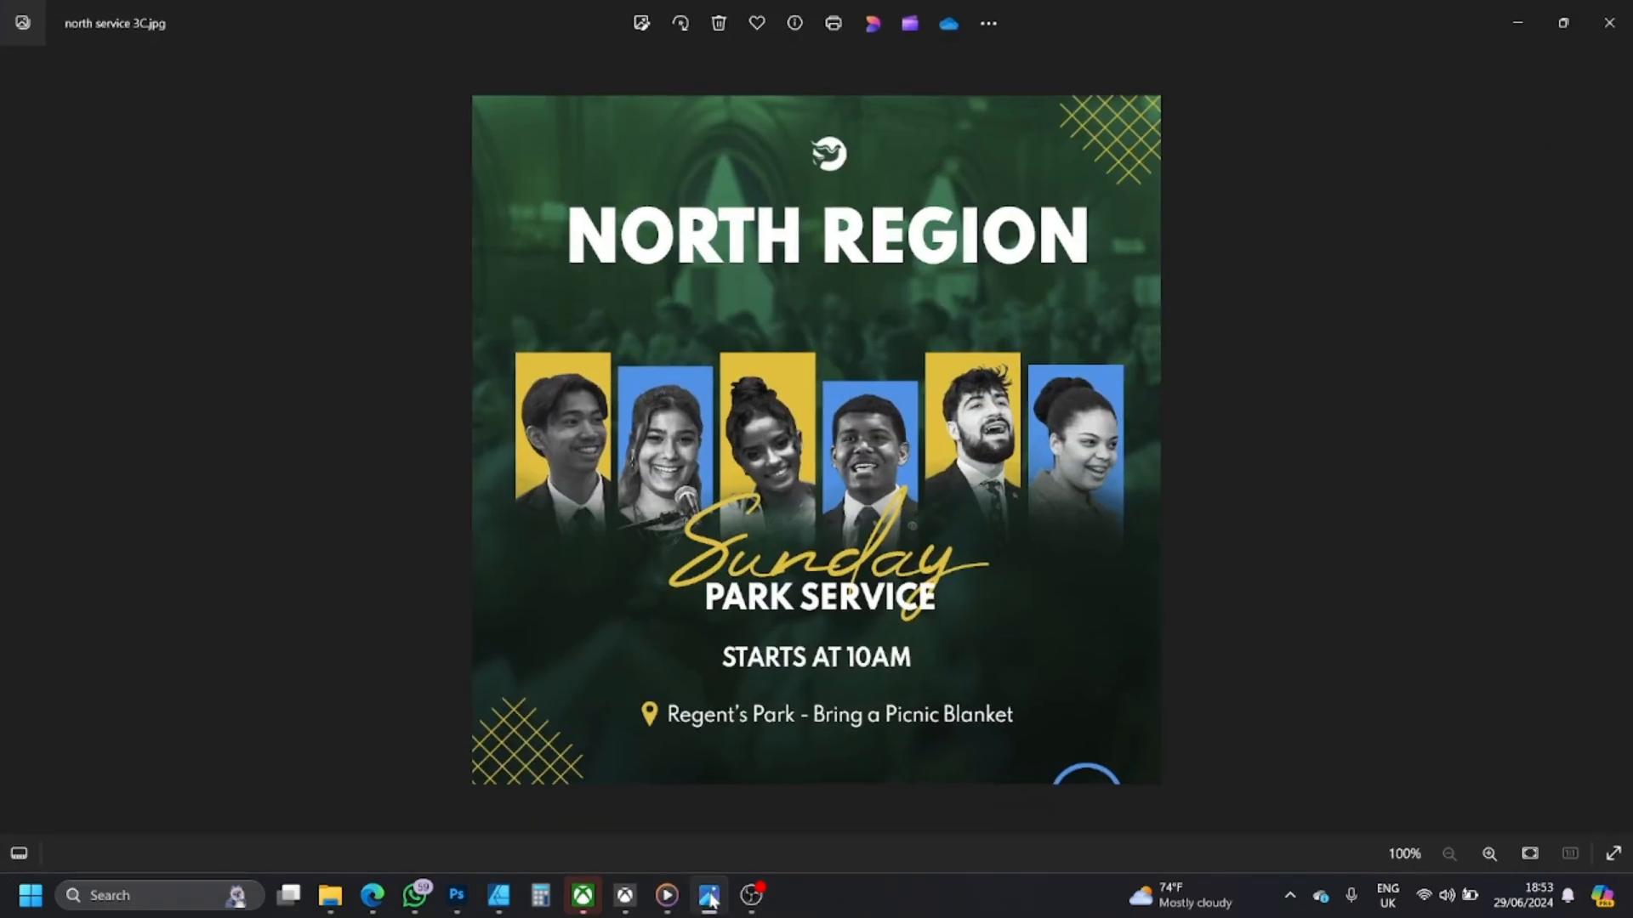
click(709, 895)
double_click(651, 668)
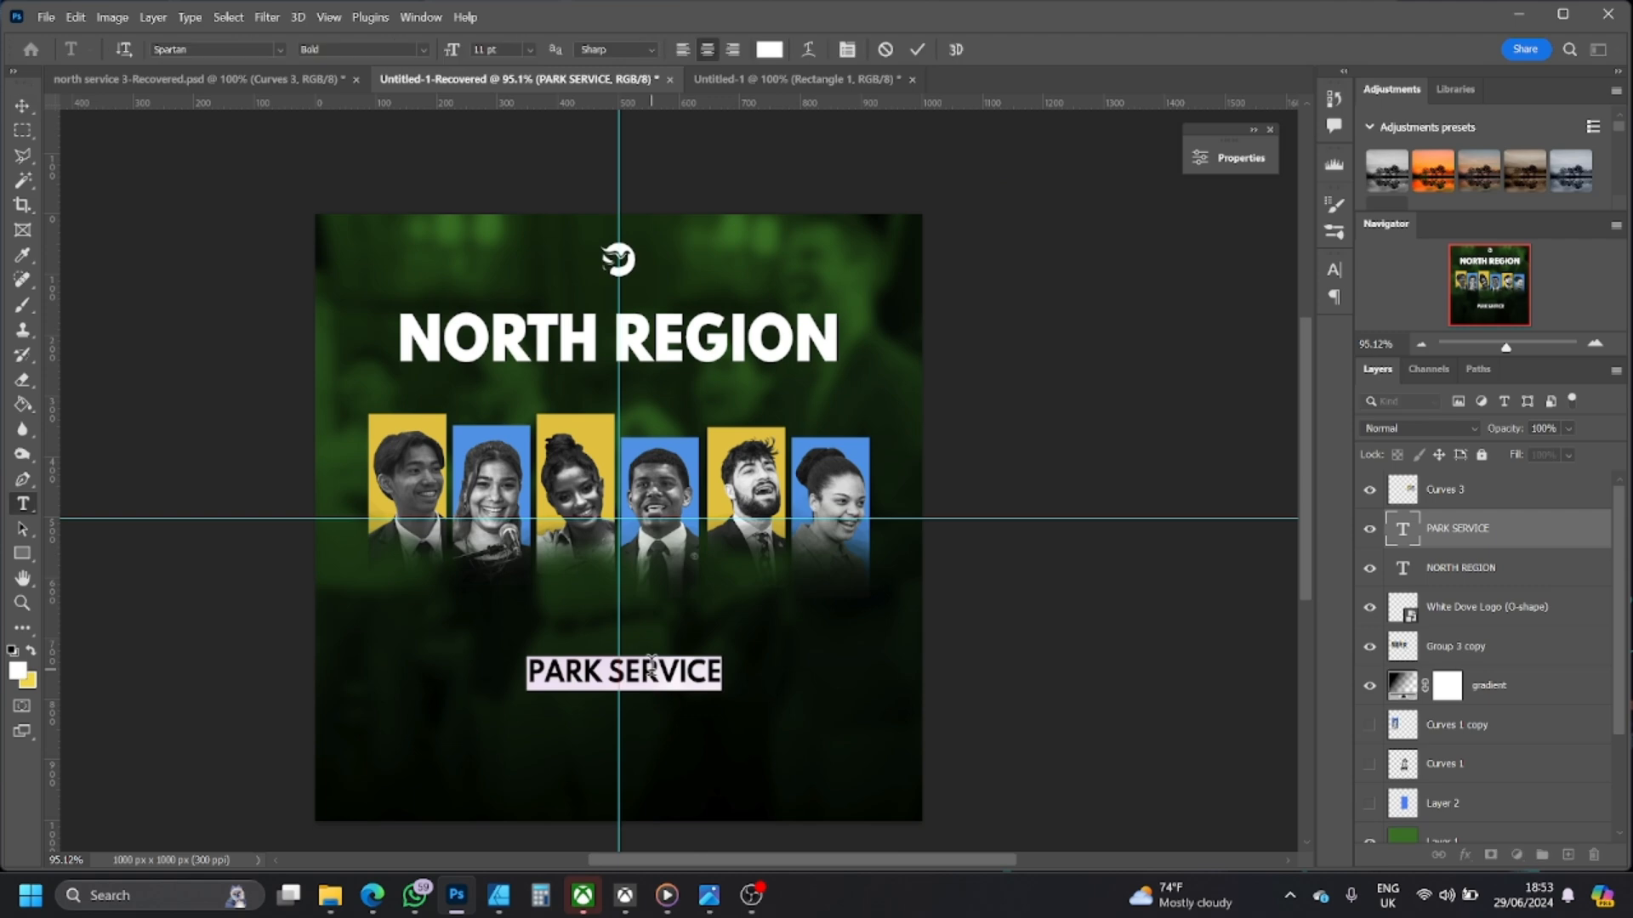
click(423, 48)
click(392, 170)
click(24, 106)
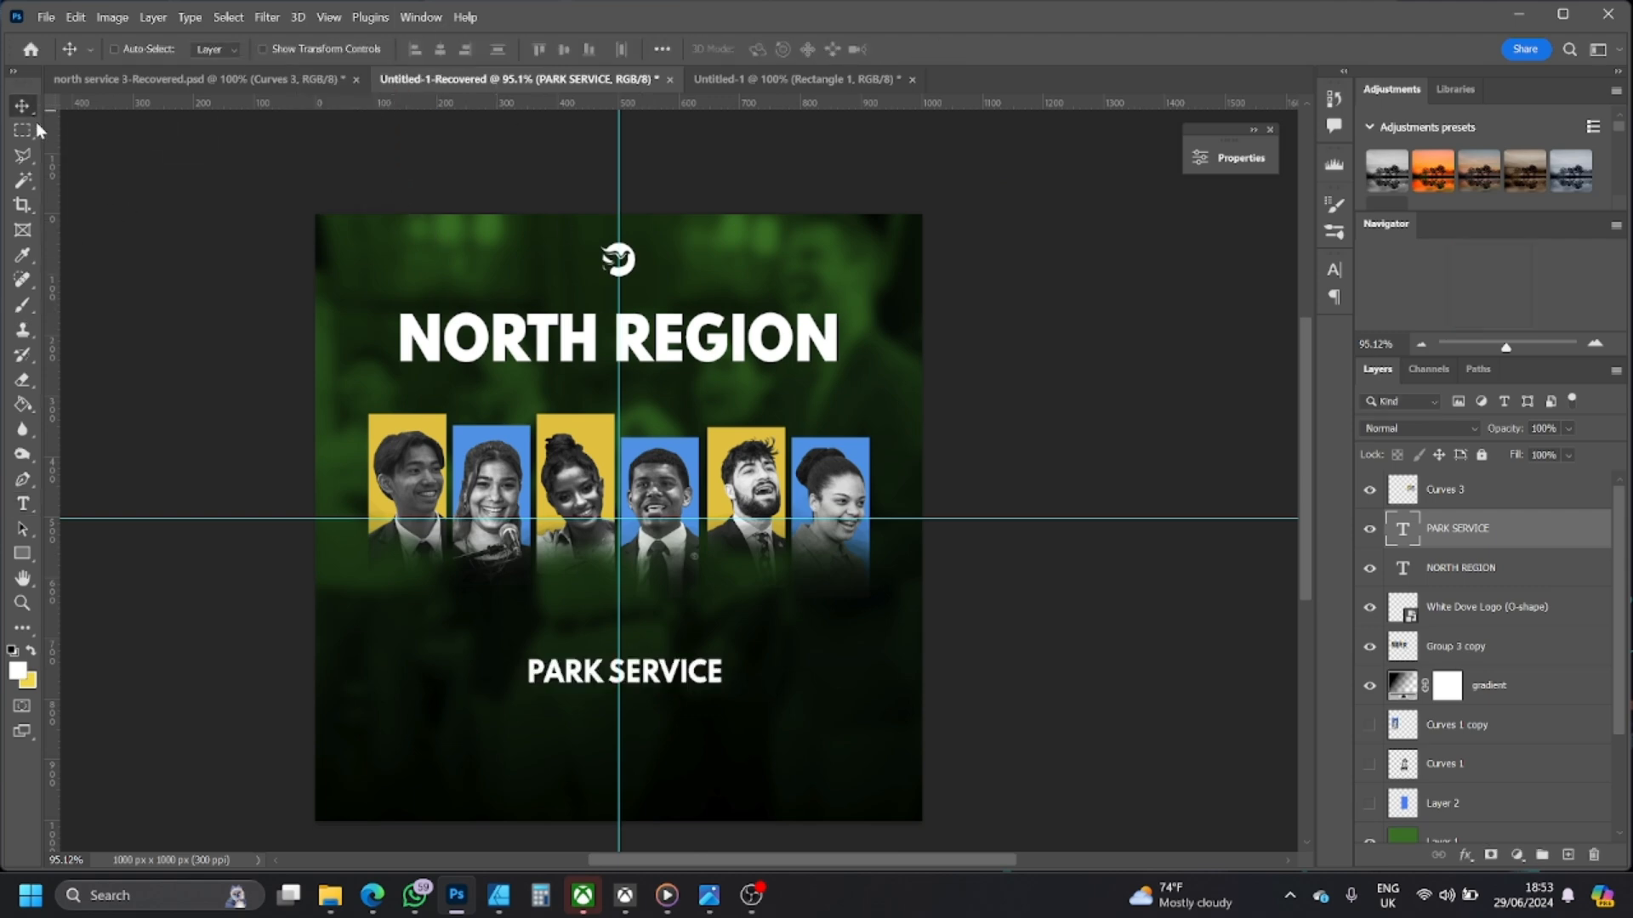
- Duplicate the PARK SERVICE text directly beneath itself and set the copy's font weight to Medium
drag(1547, 533, 1568, 854)
drag(714, 680, 699, 728)
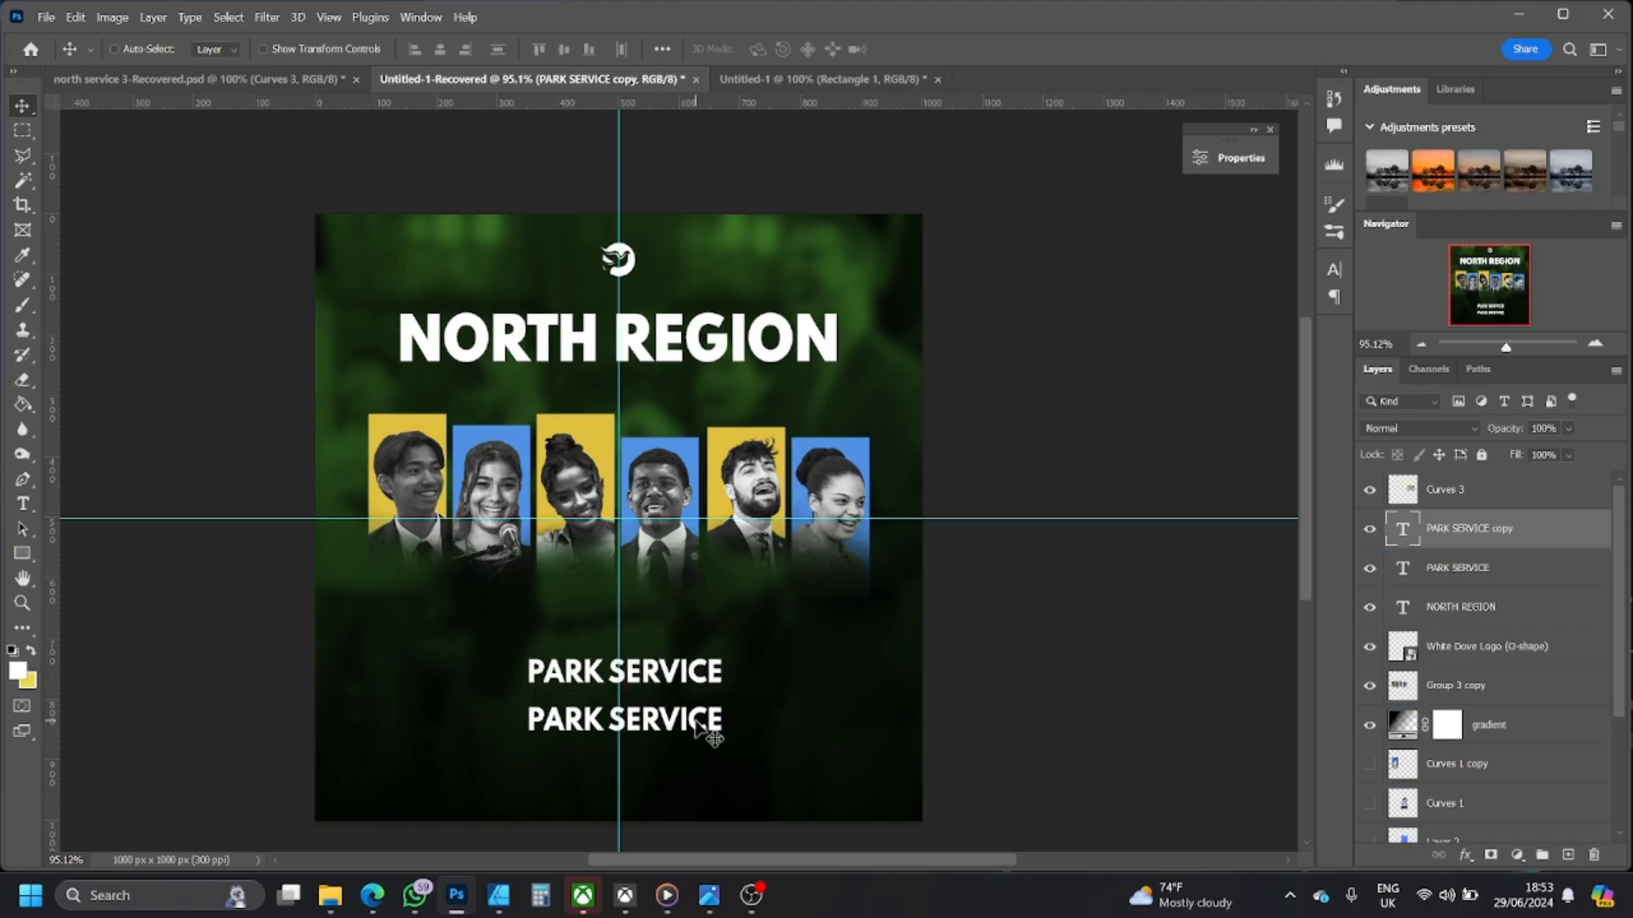
double_click(686, 718)
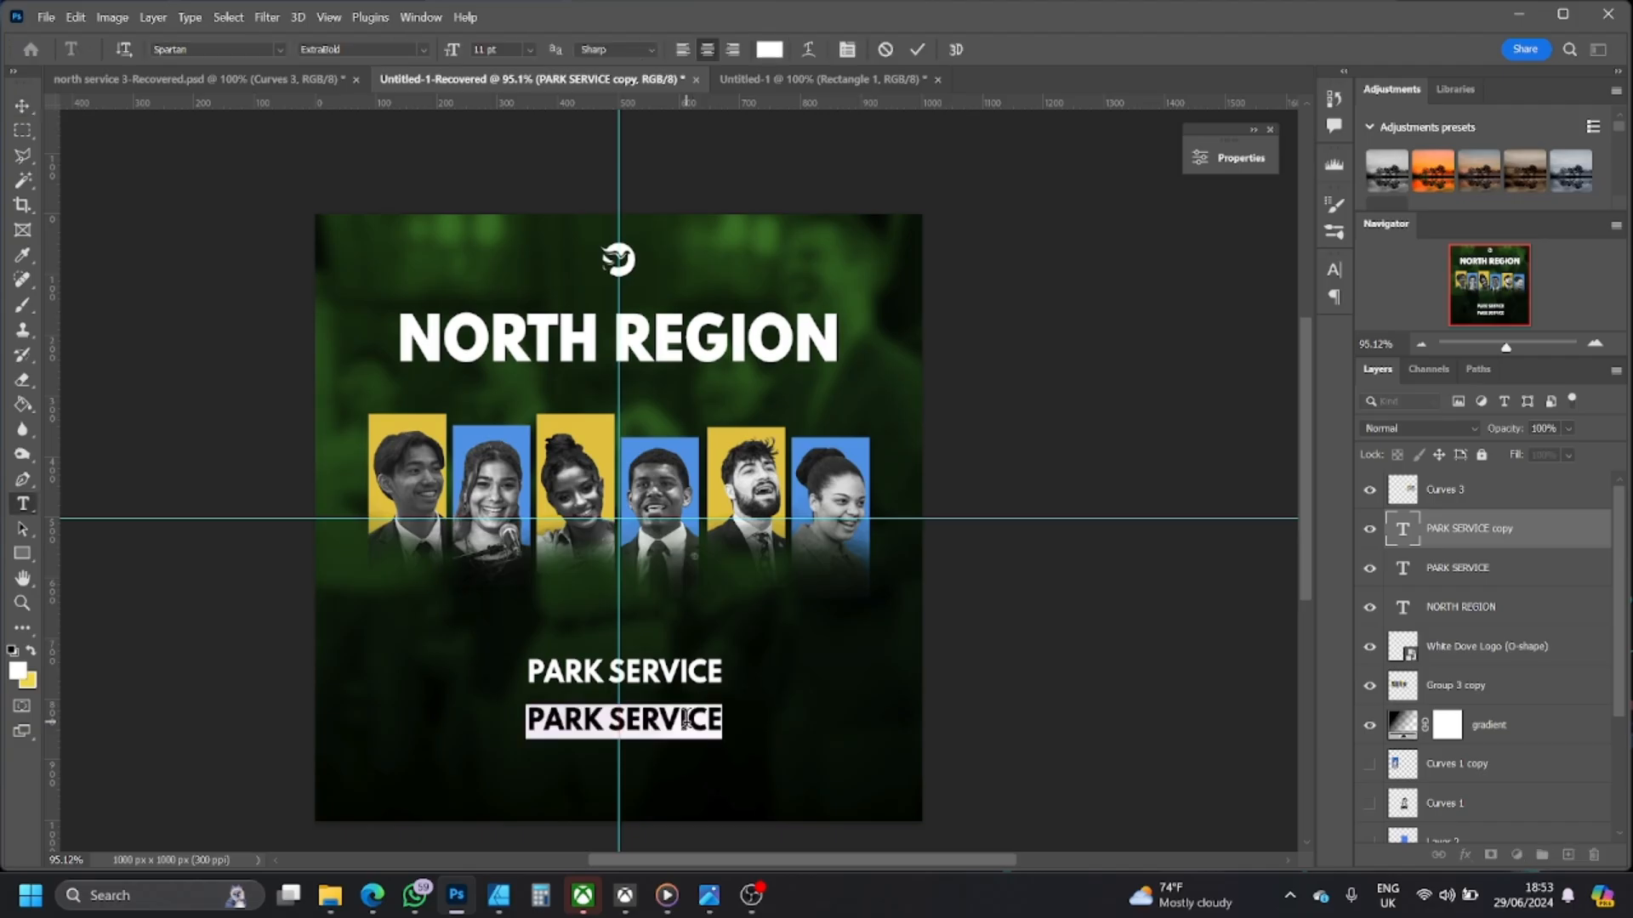
click(422, 51)
click(369, 133)
- Replace the lower PARK SERVICE copy's text with STARTS AT 10AM and reduce it to 8 pt
triple_click(657, 718)
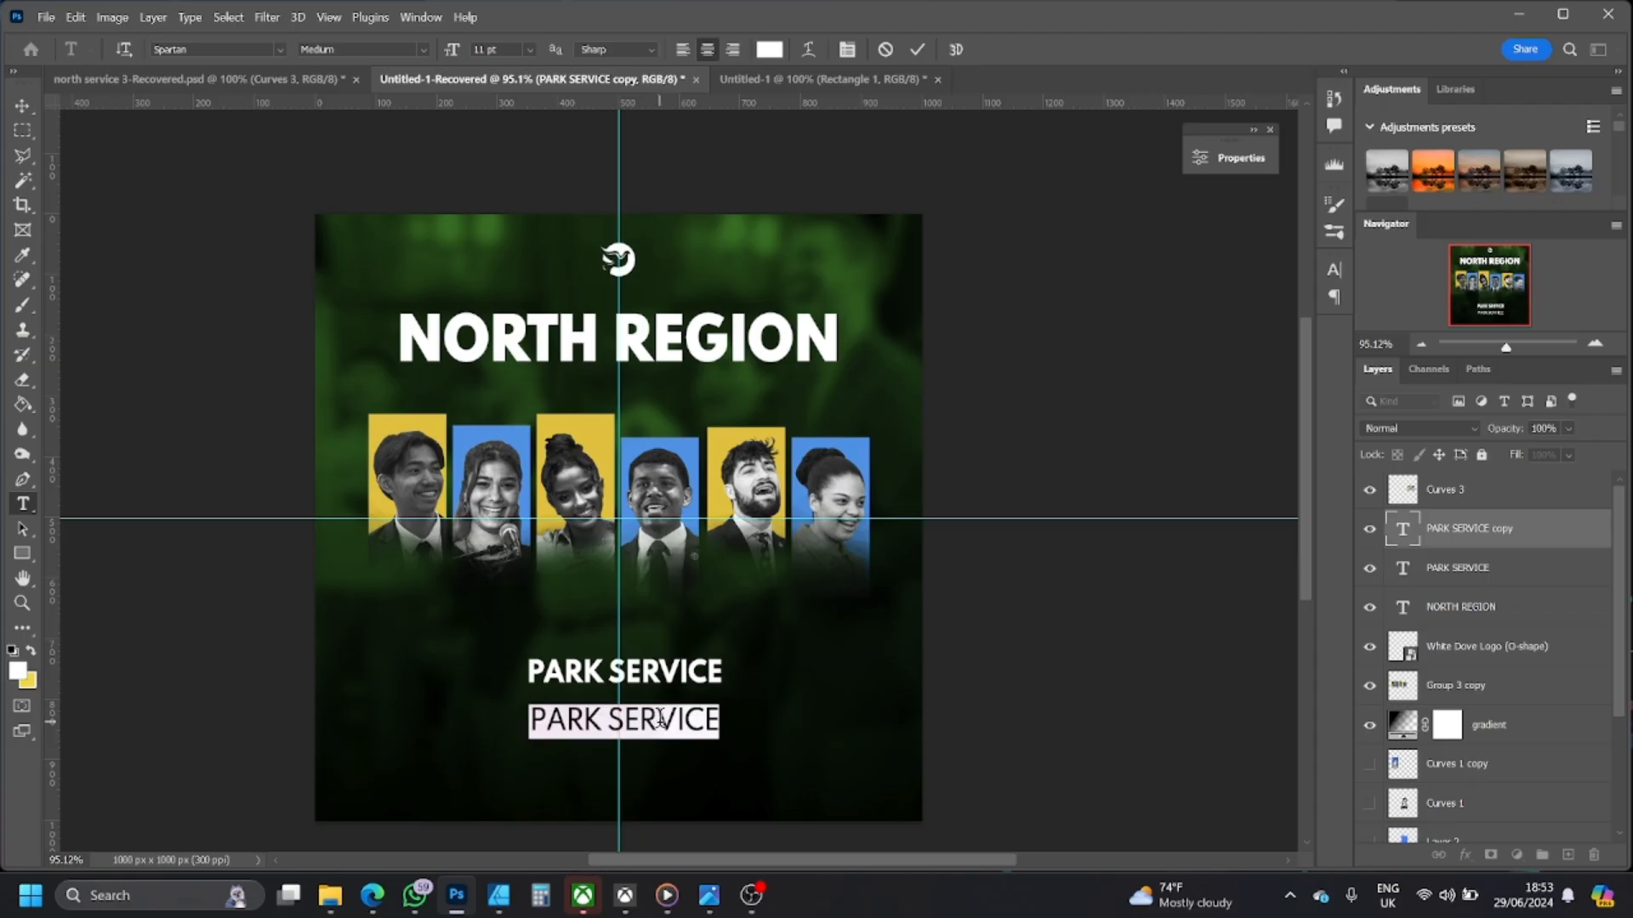
text(STARTS)
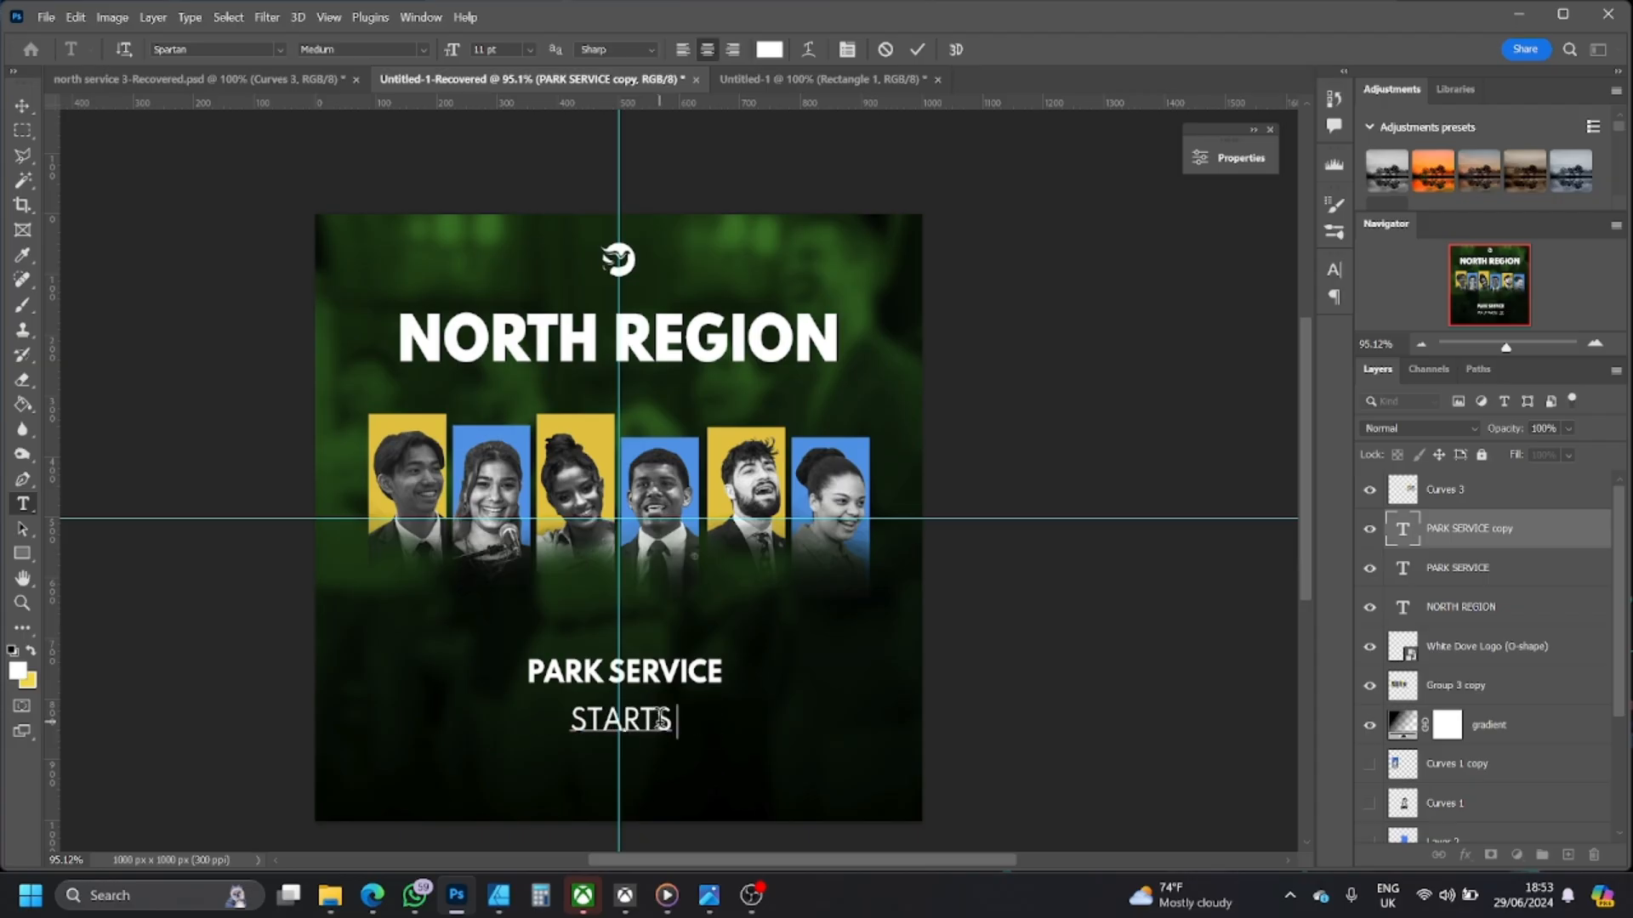
text( AT 10AM)
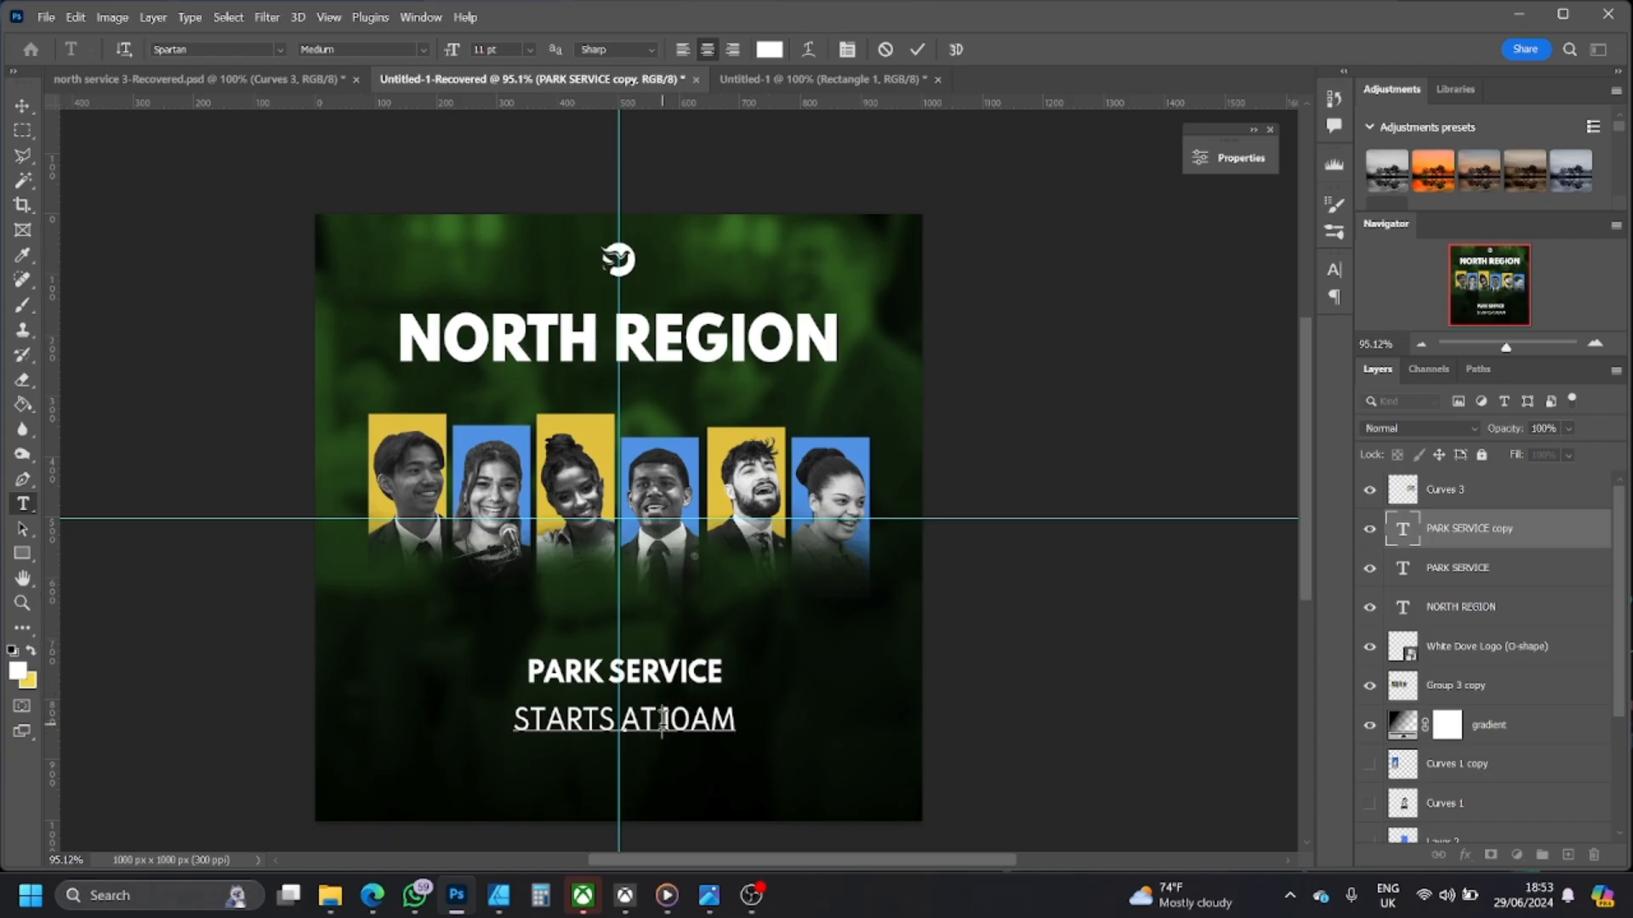
key(ctrl+a)
drag(458, 51, 453, 58)
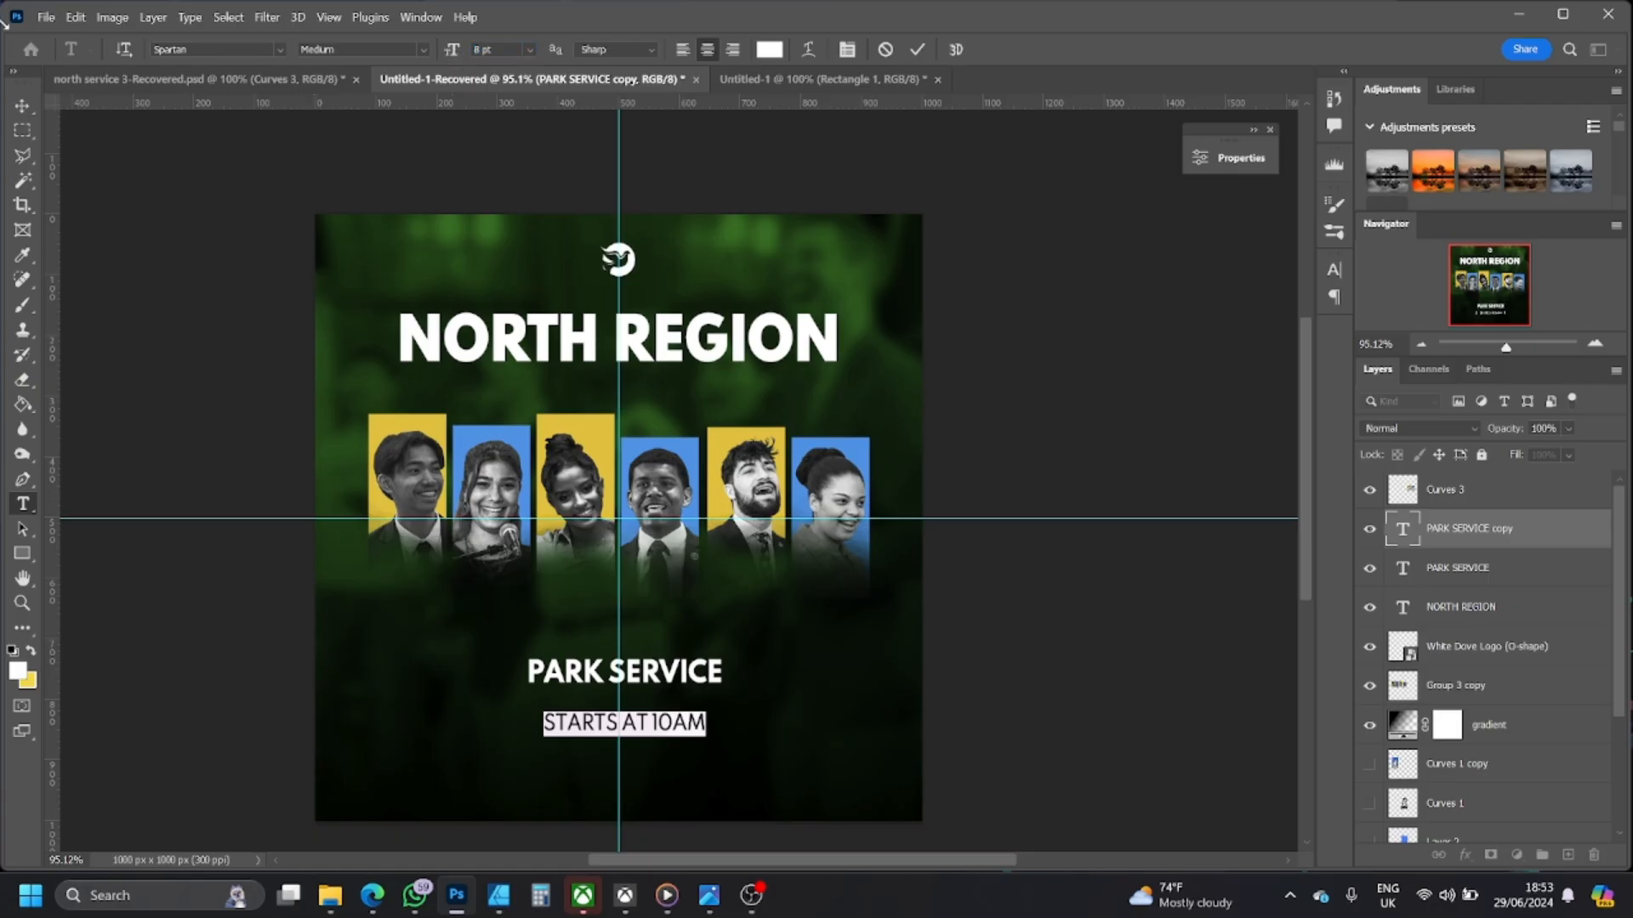
click(24, 109)
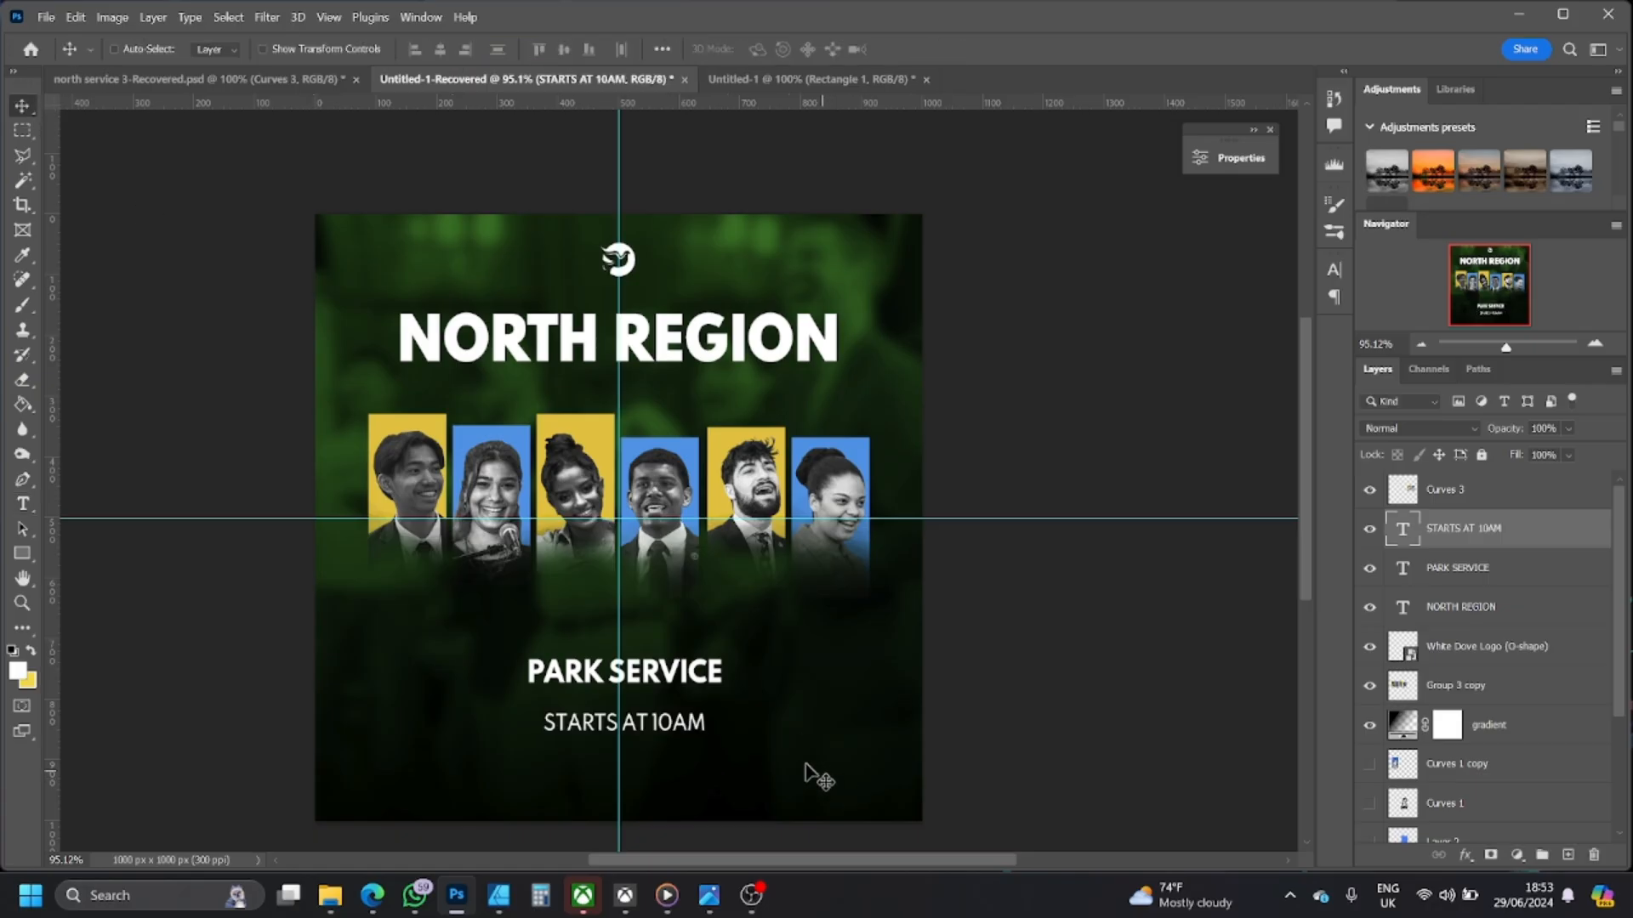
- Set the STARTS AT 10AM line to SemiBold, comparing it with the reference flyer
click(709, 897)
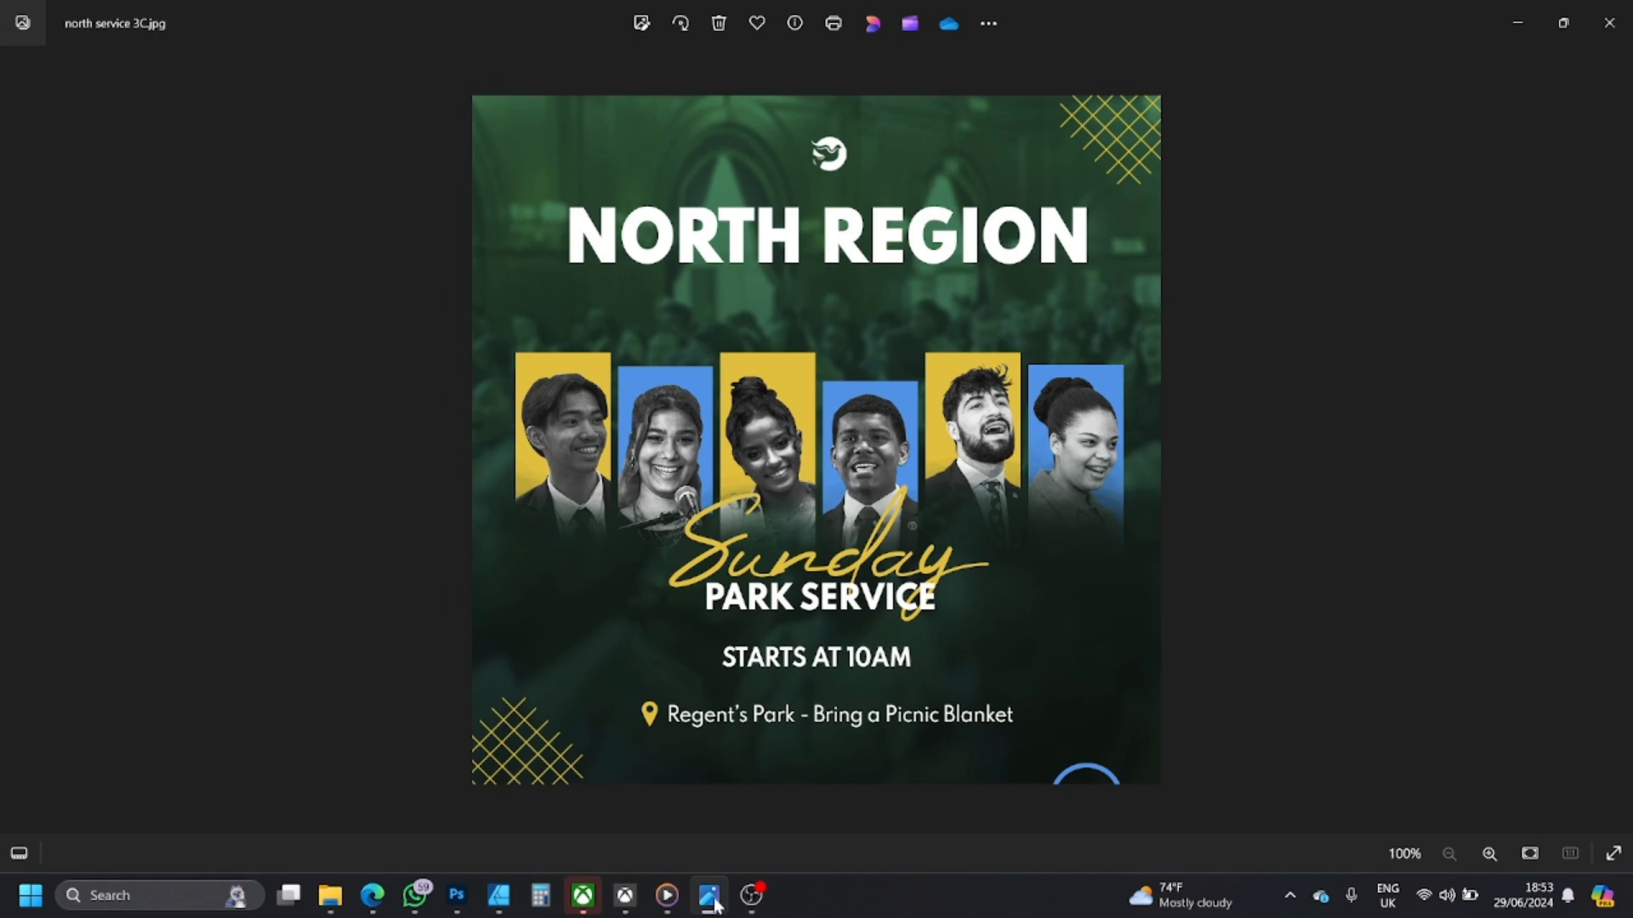
click(709, 897)
double_click(668, 733)
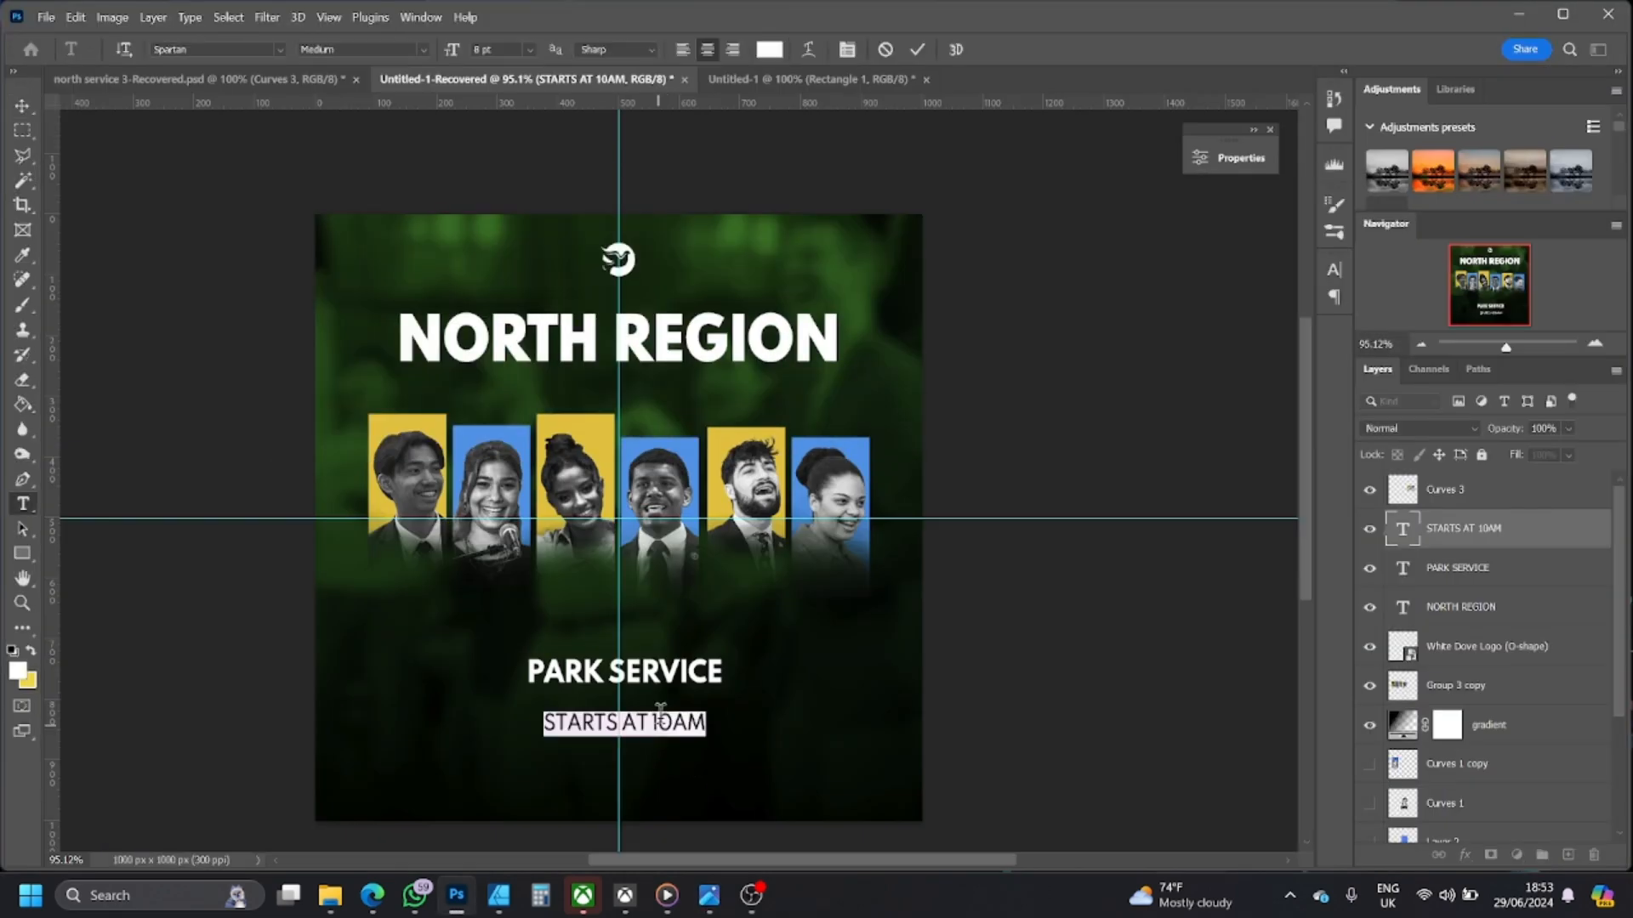
click(420, 47)
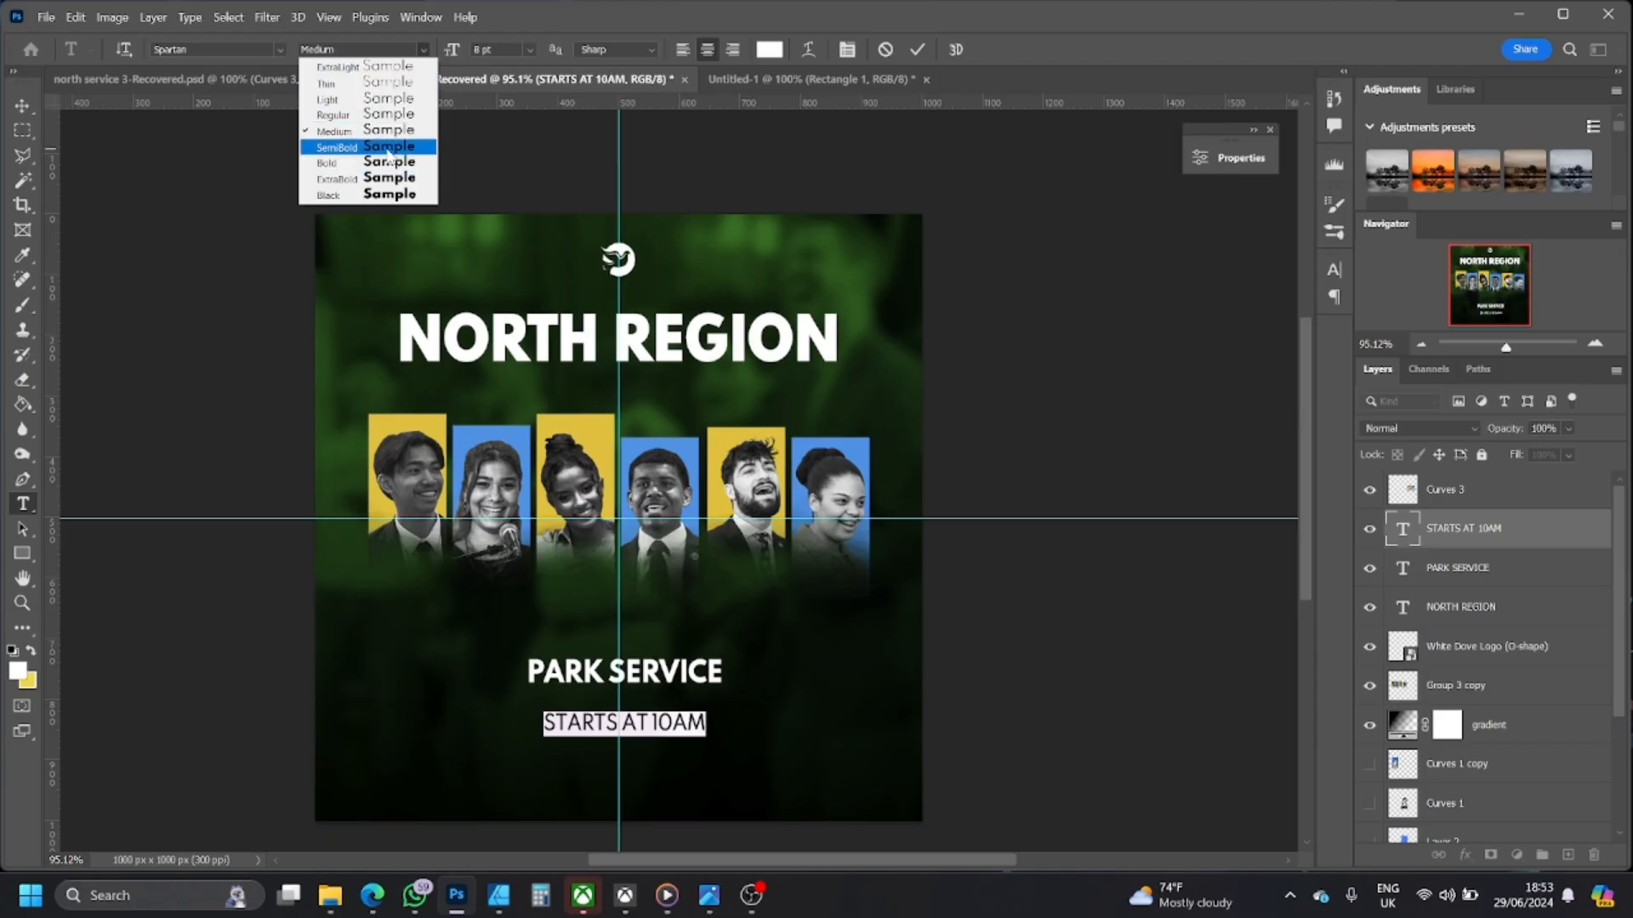
click(400, 148)
click(25, 106)
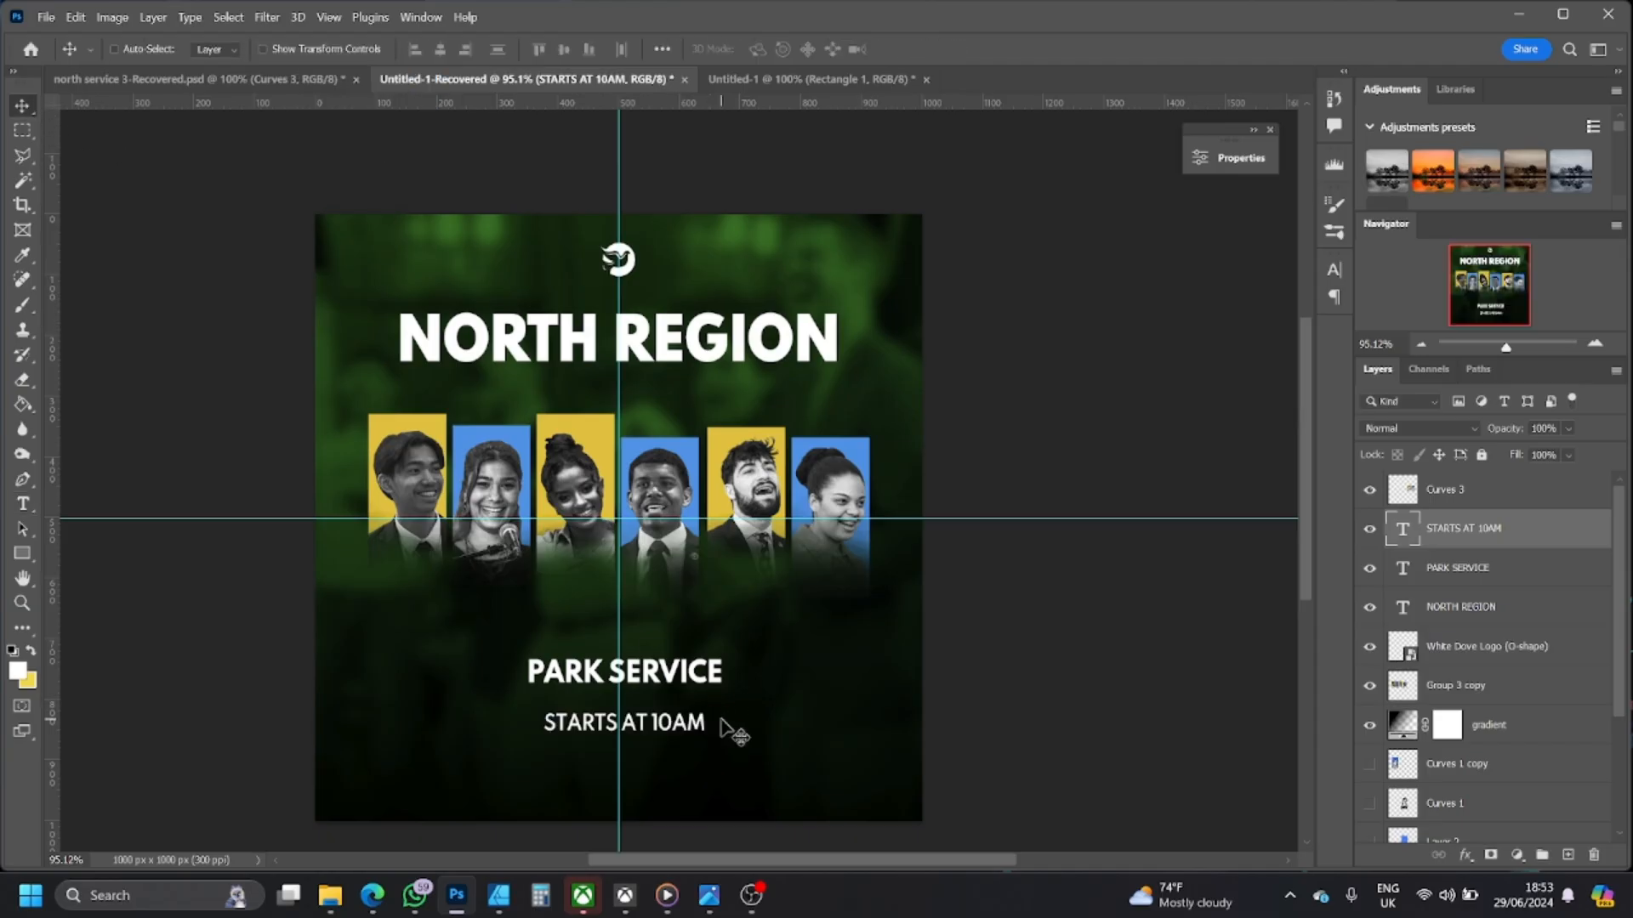
click(710, 895)
click(710, 897)
click(710, 896)
click(710, 896)
- Duplicate the STARTS AT 10AM line directly beneath itself and replace the copy's text with Regents Park
drag(1485, 535, 1568, 855)
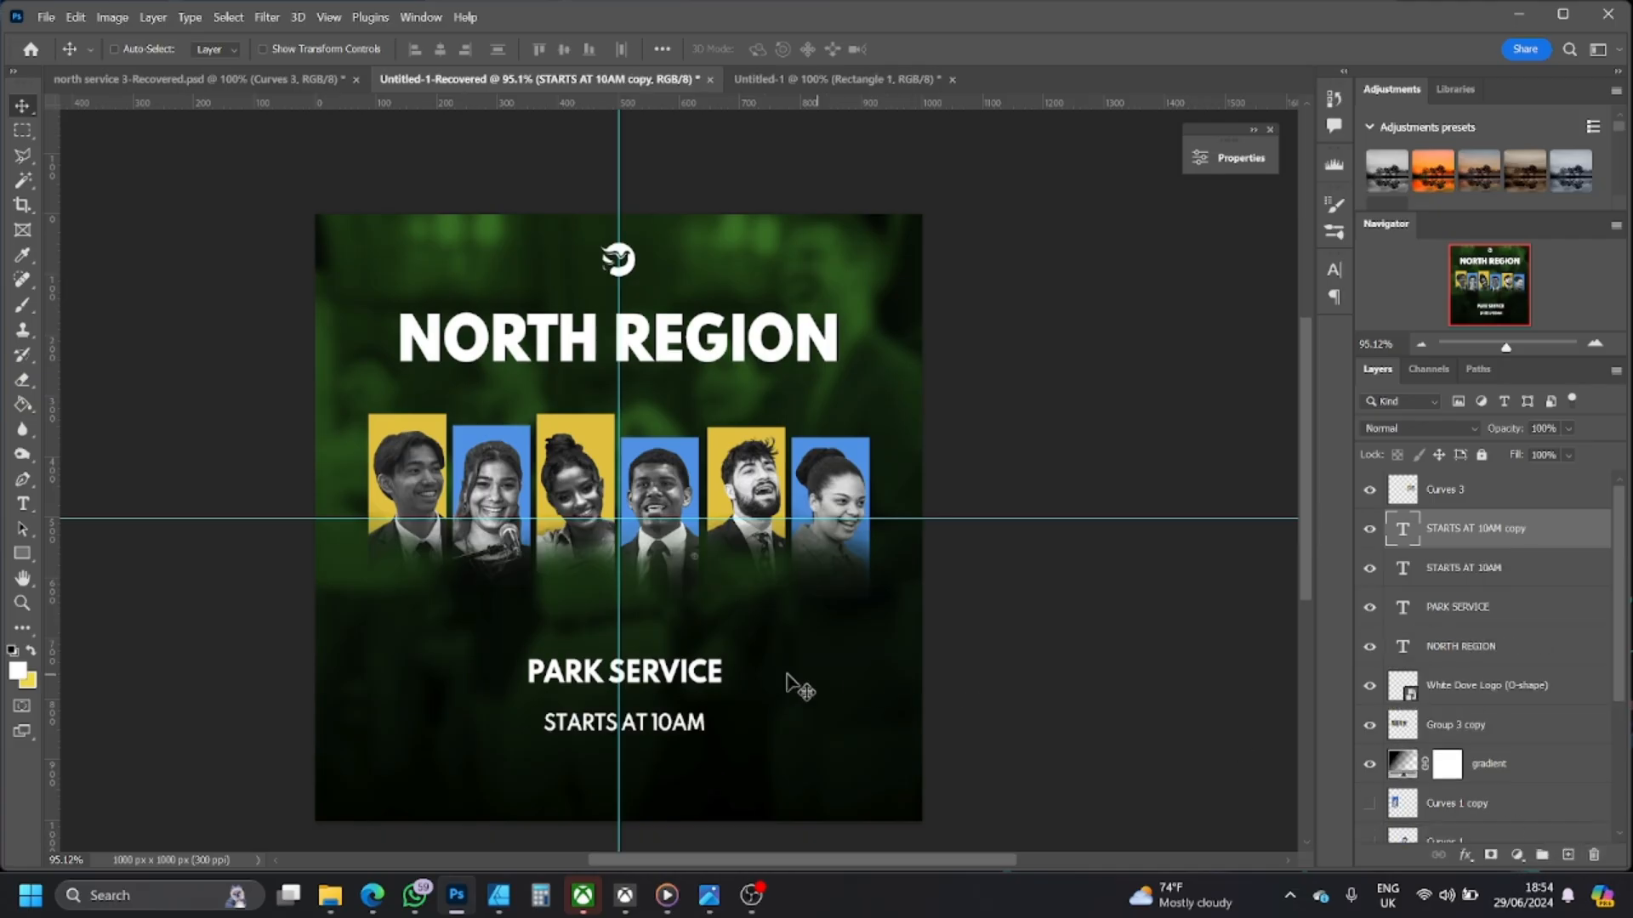
drag(680, 733, 671, 781)
double_click(670, 776)
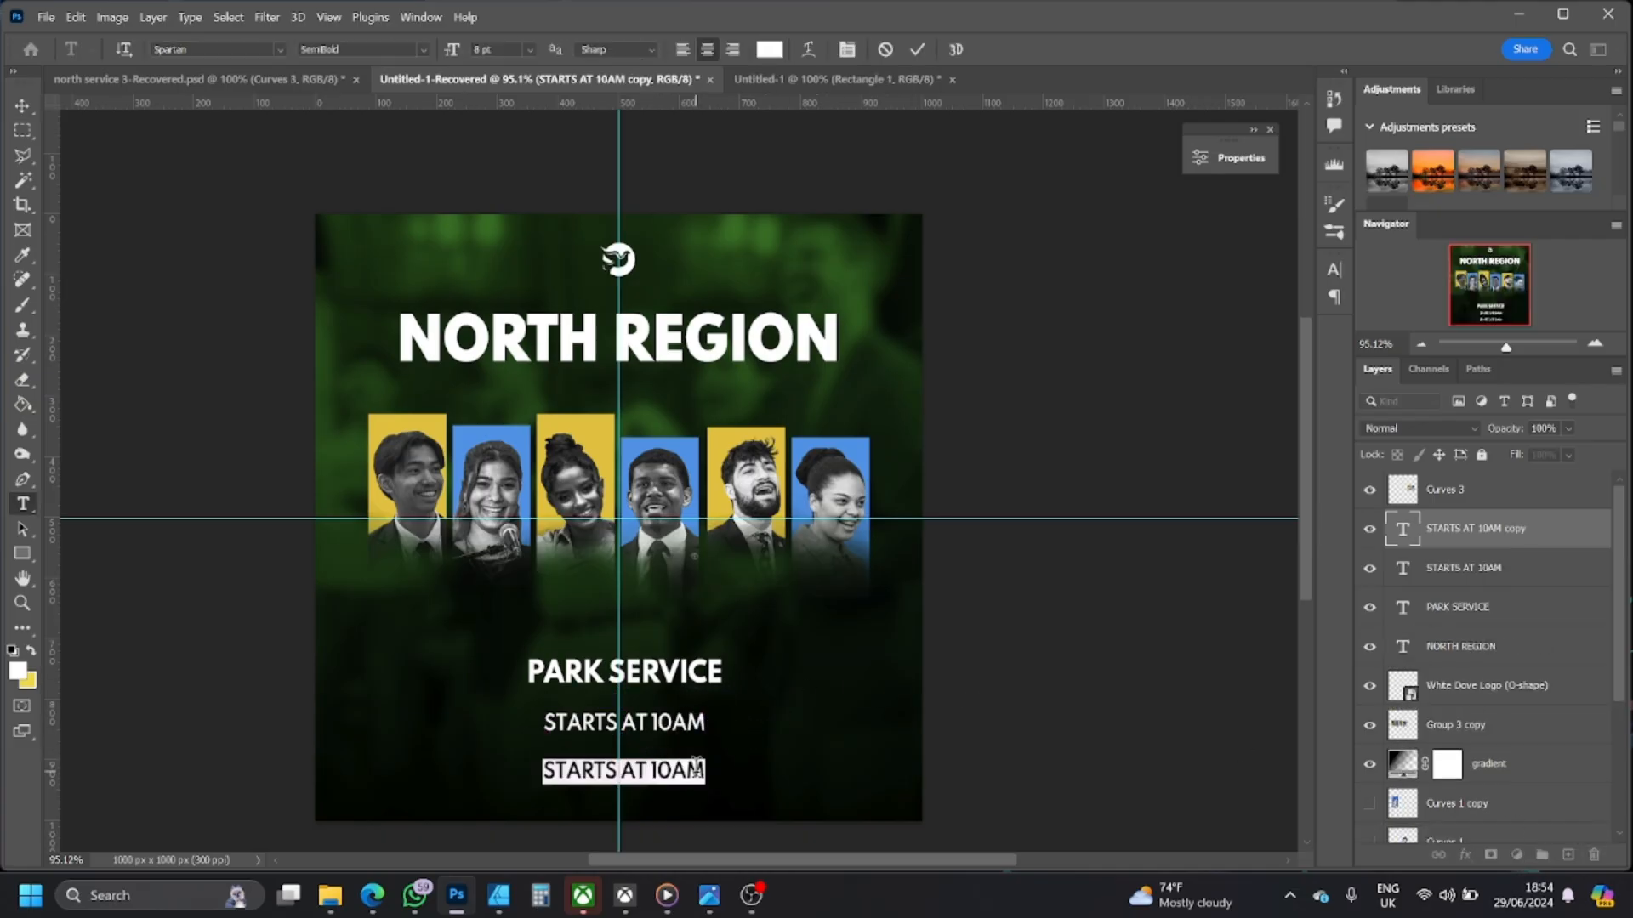
text(rEGE)
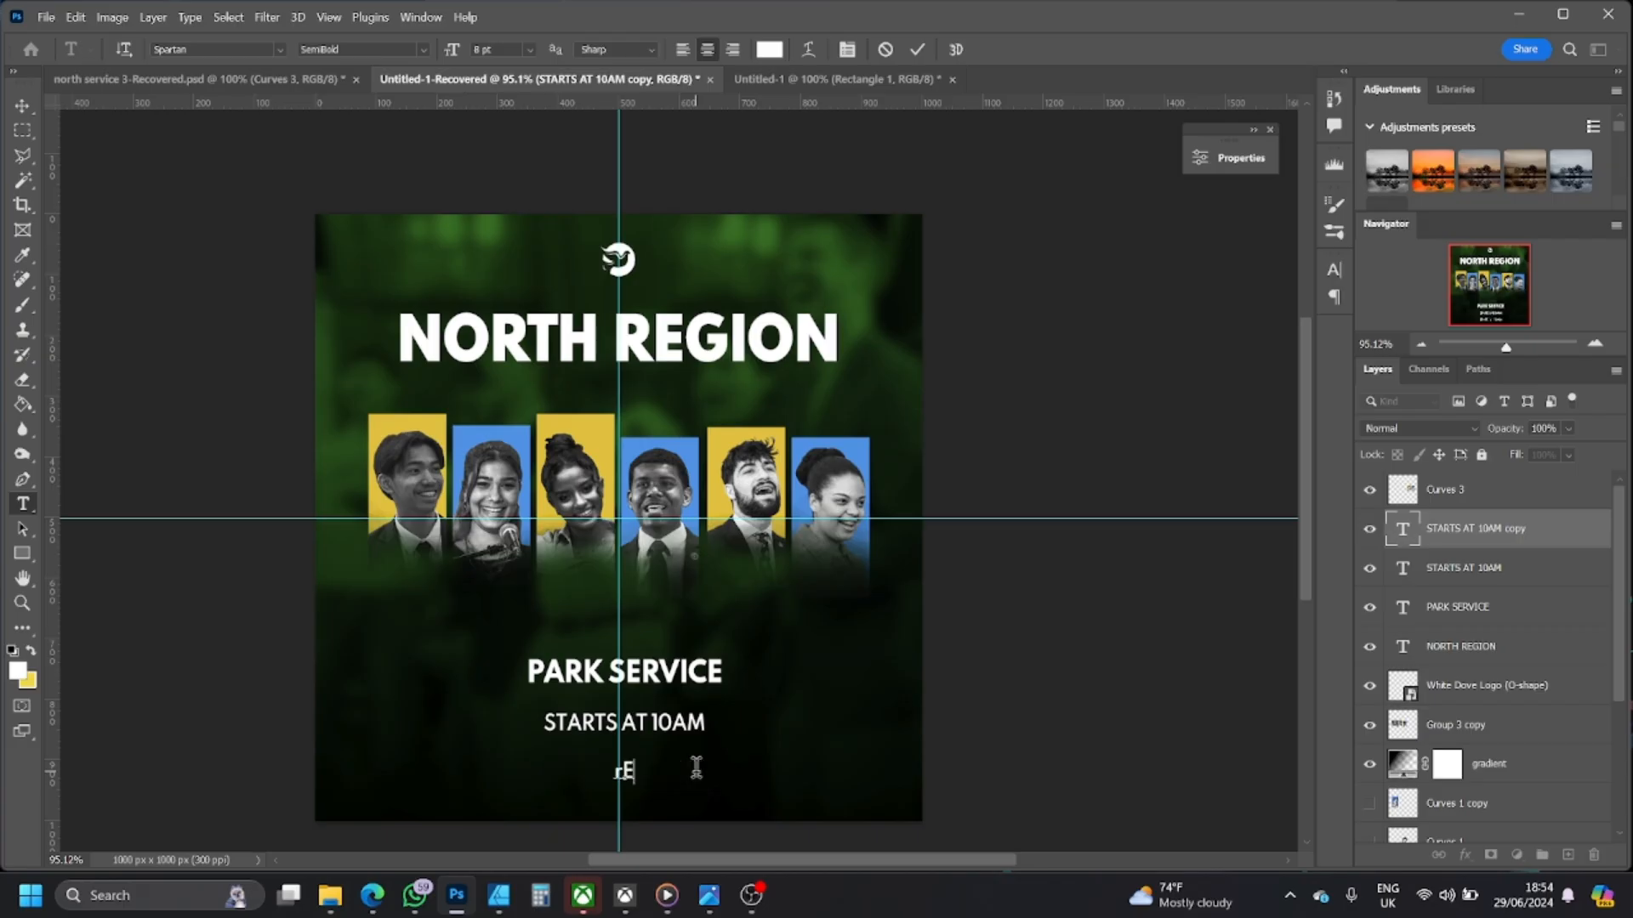
key(BackSpace)
key(BackSpace)
key(BackSpace)
key(BackSpace)
text(Regents OP)
key(BackSpace)
key(BackSpace)
text(Park)
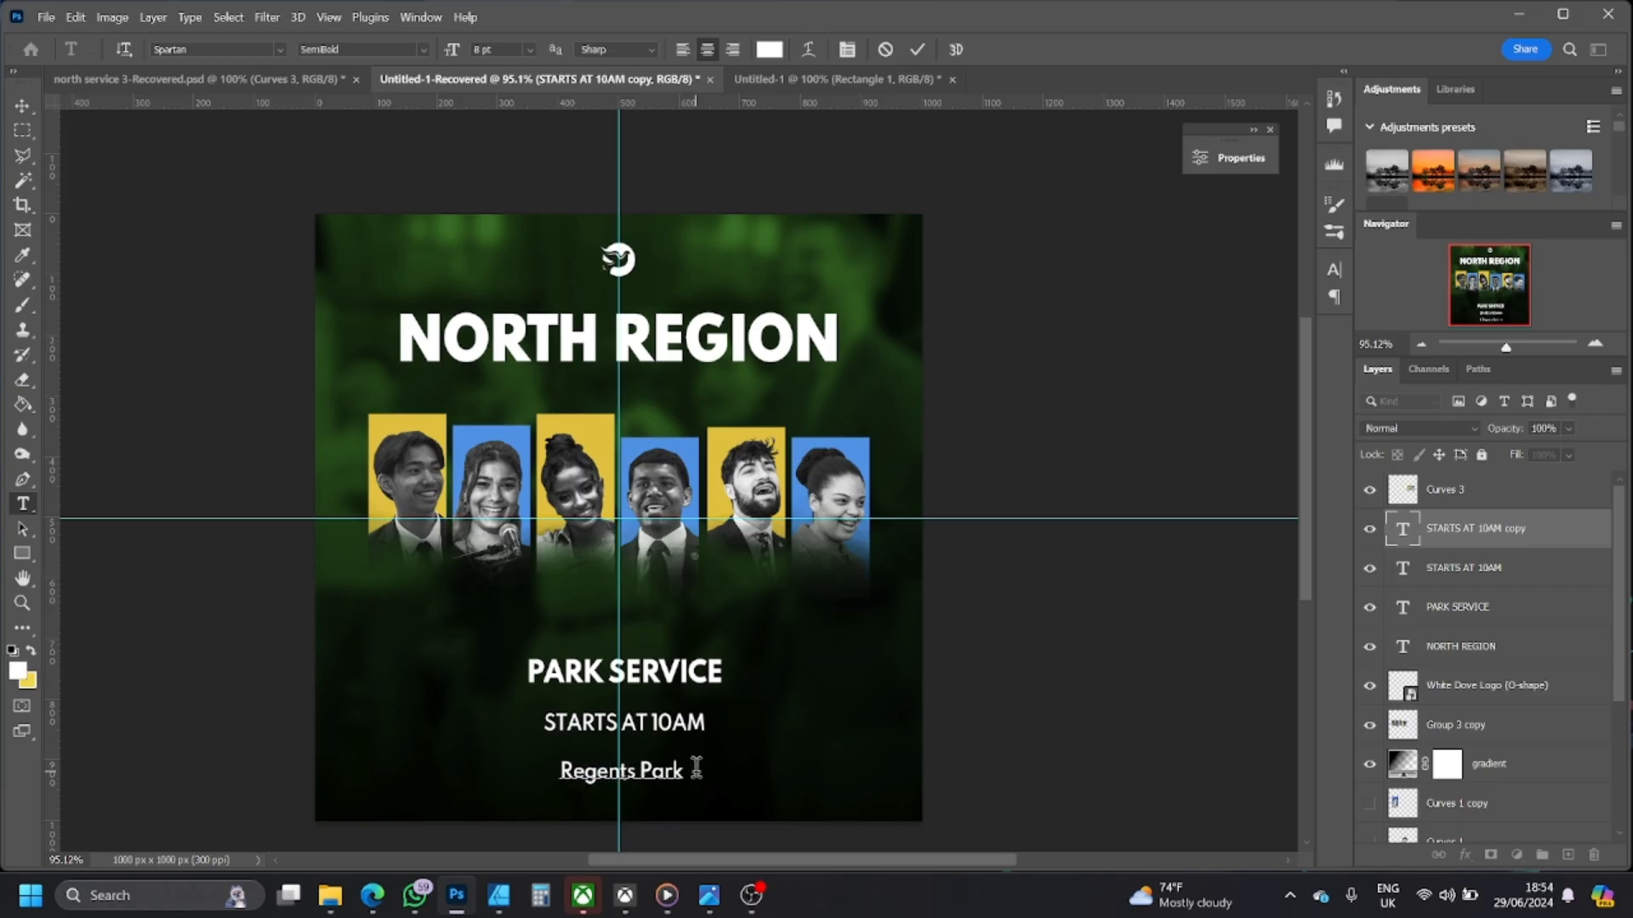
- Extend the location line to read Regents Park, London NW2 and finish editing it
text(, London)
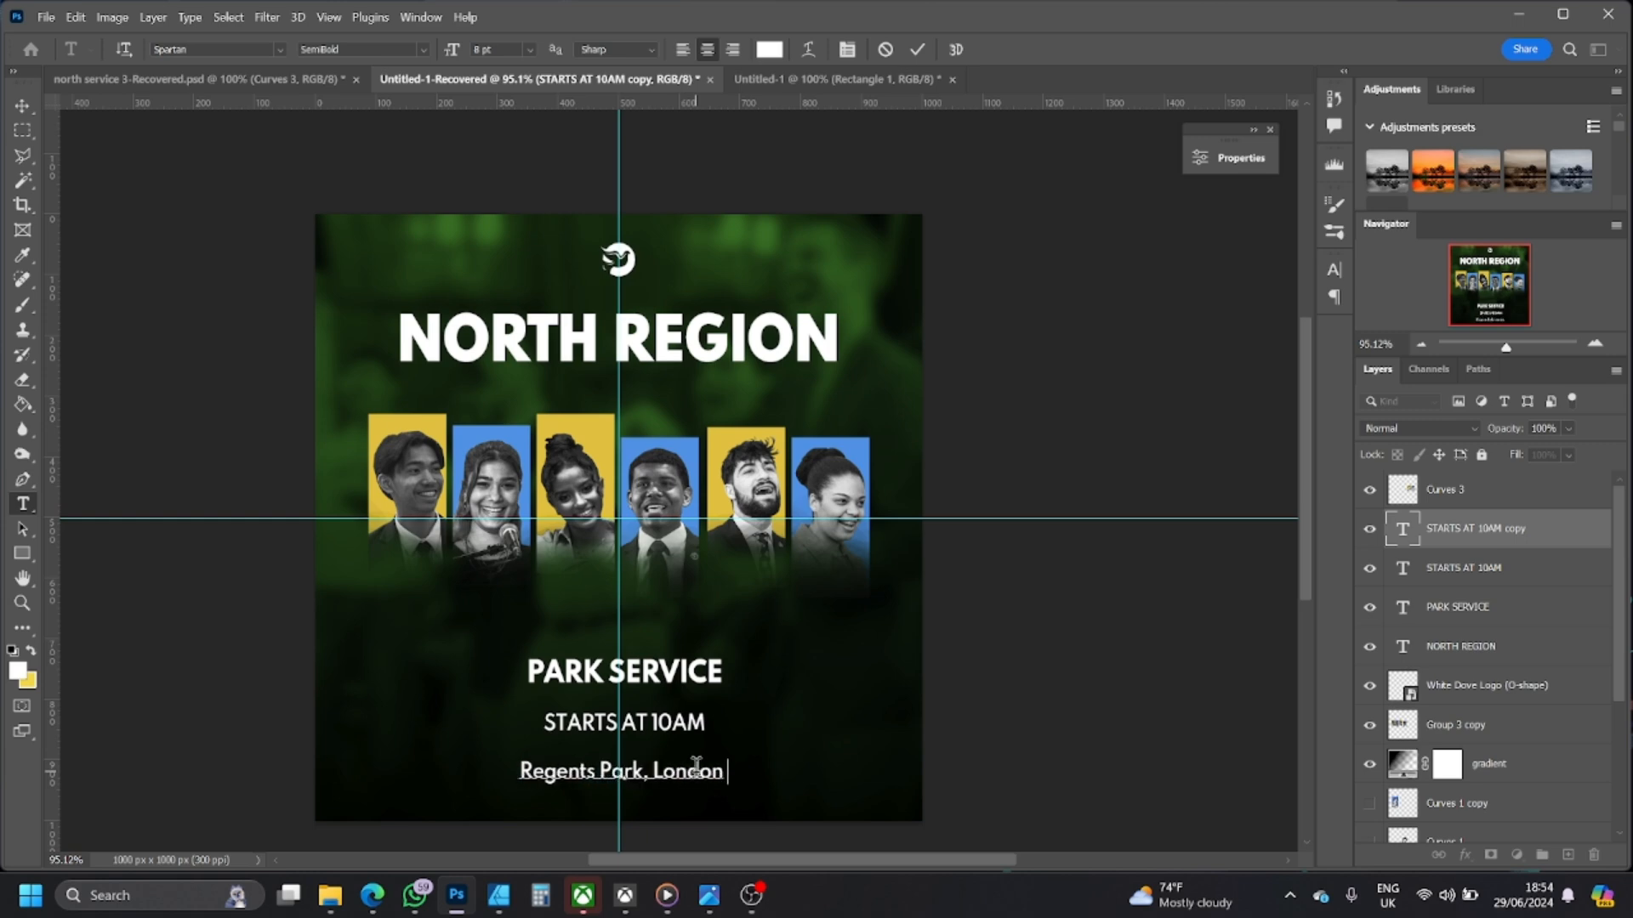
text( NW")
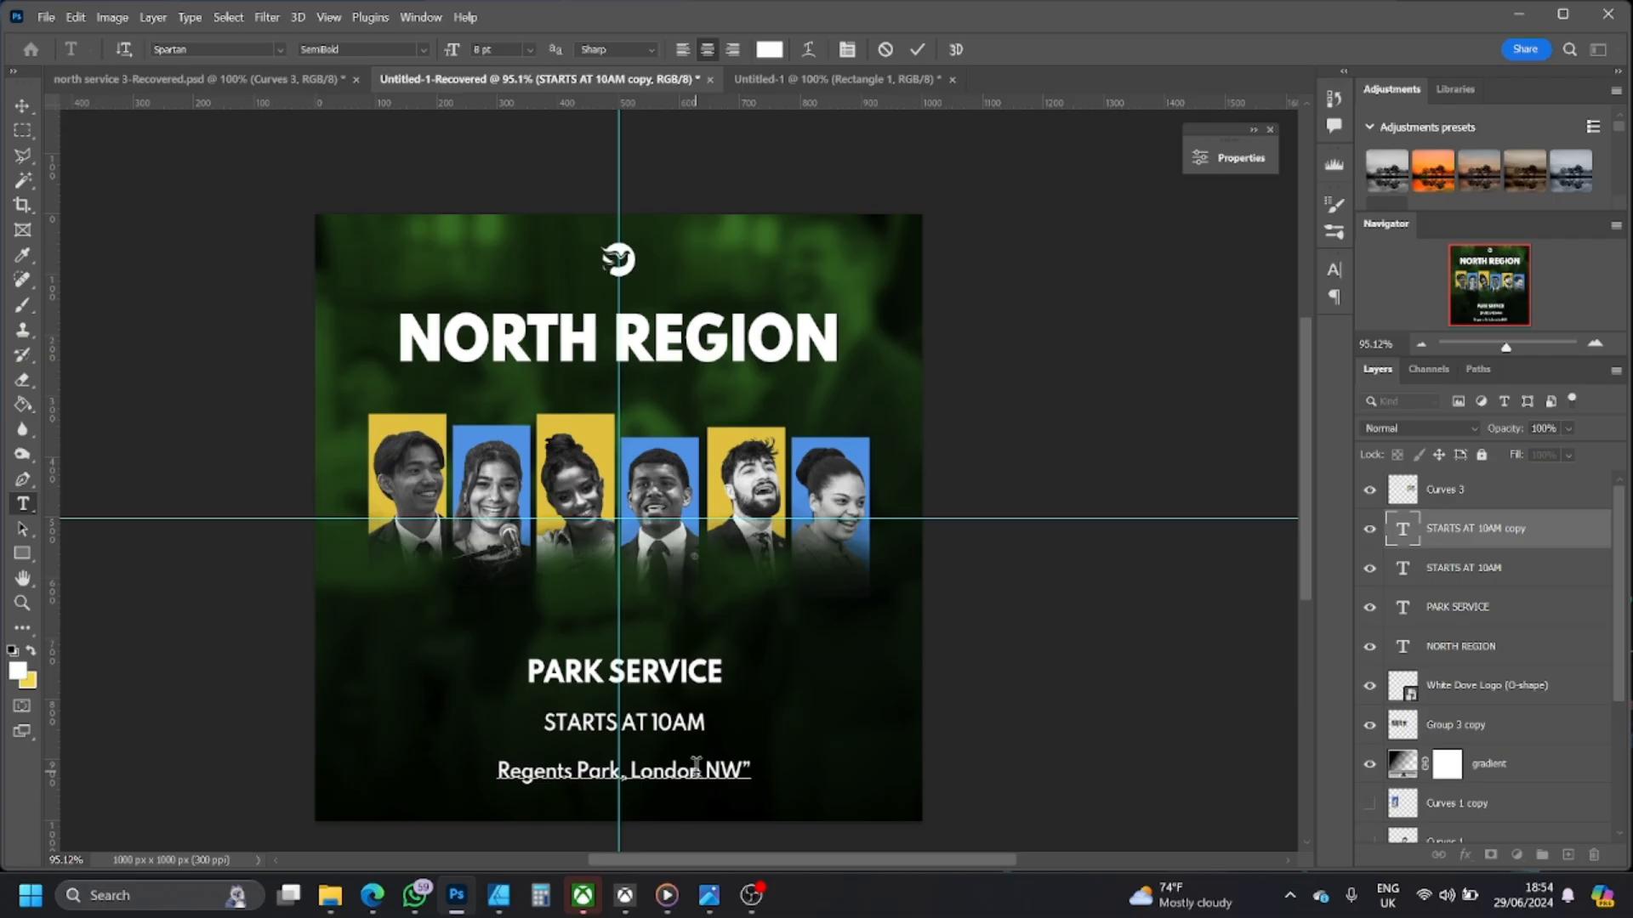
key(BackSpace)
text(2)
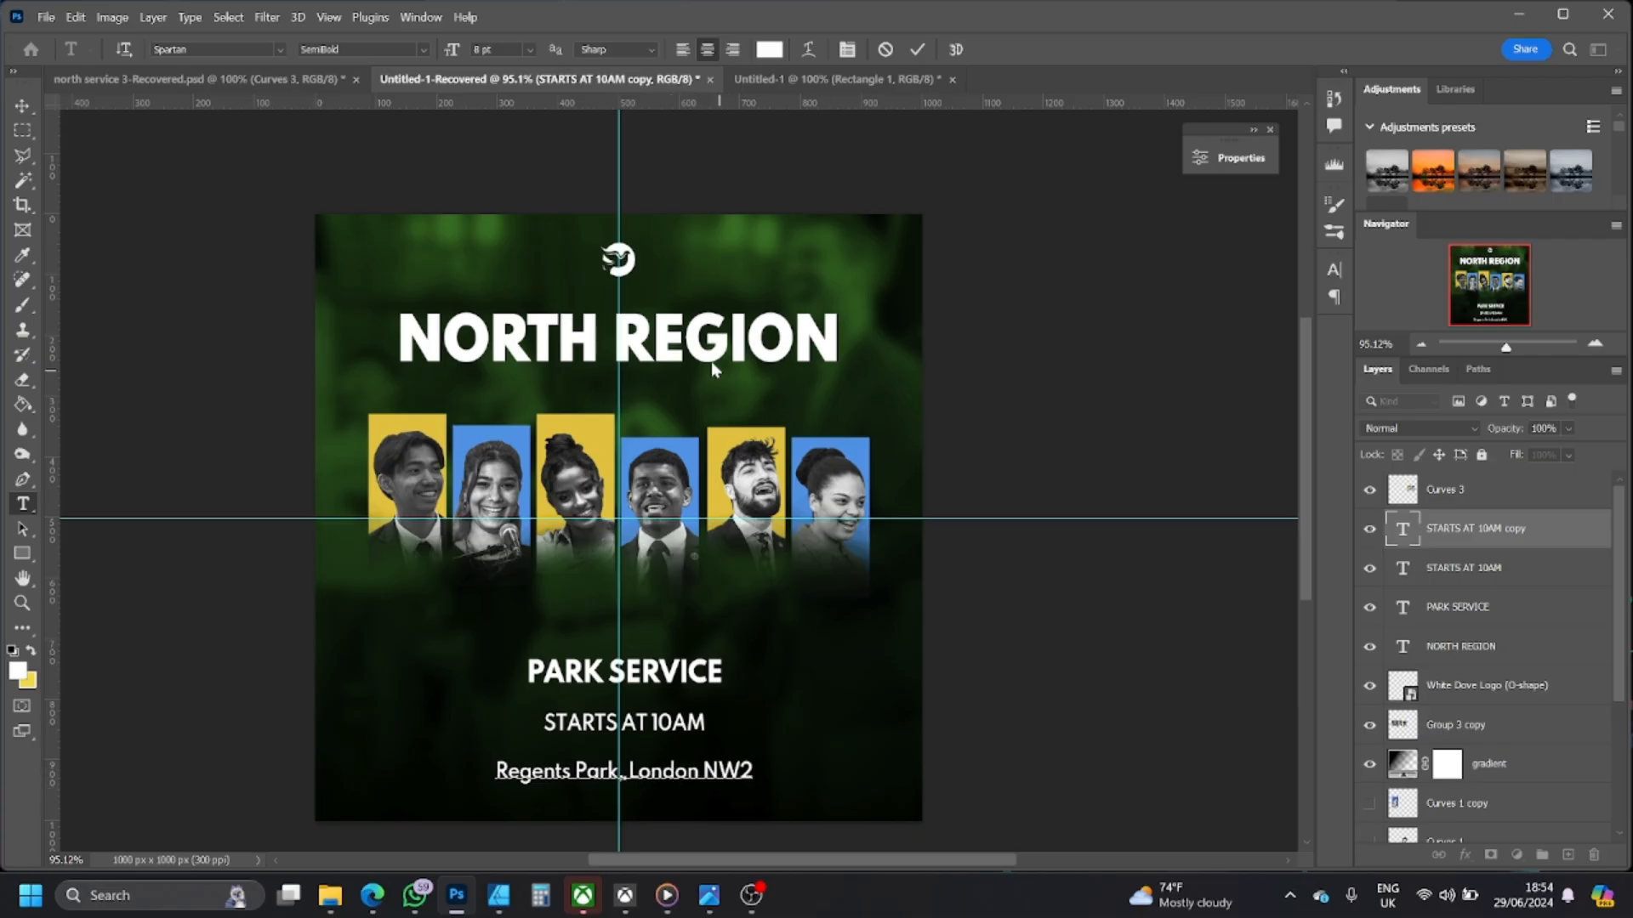
click(22, 105)
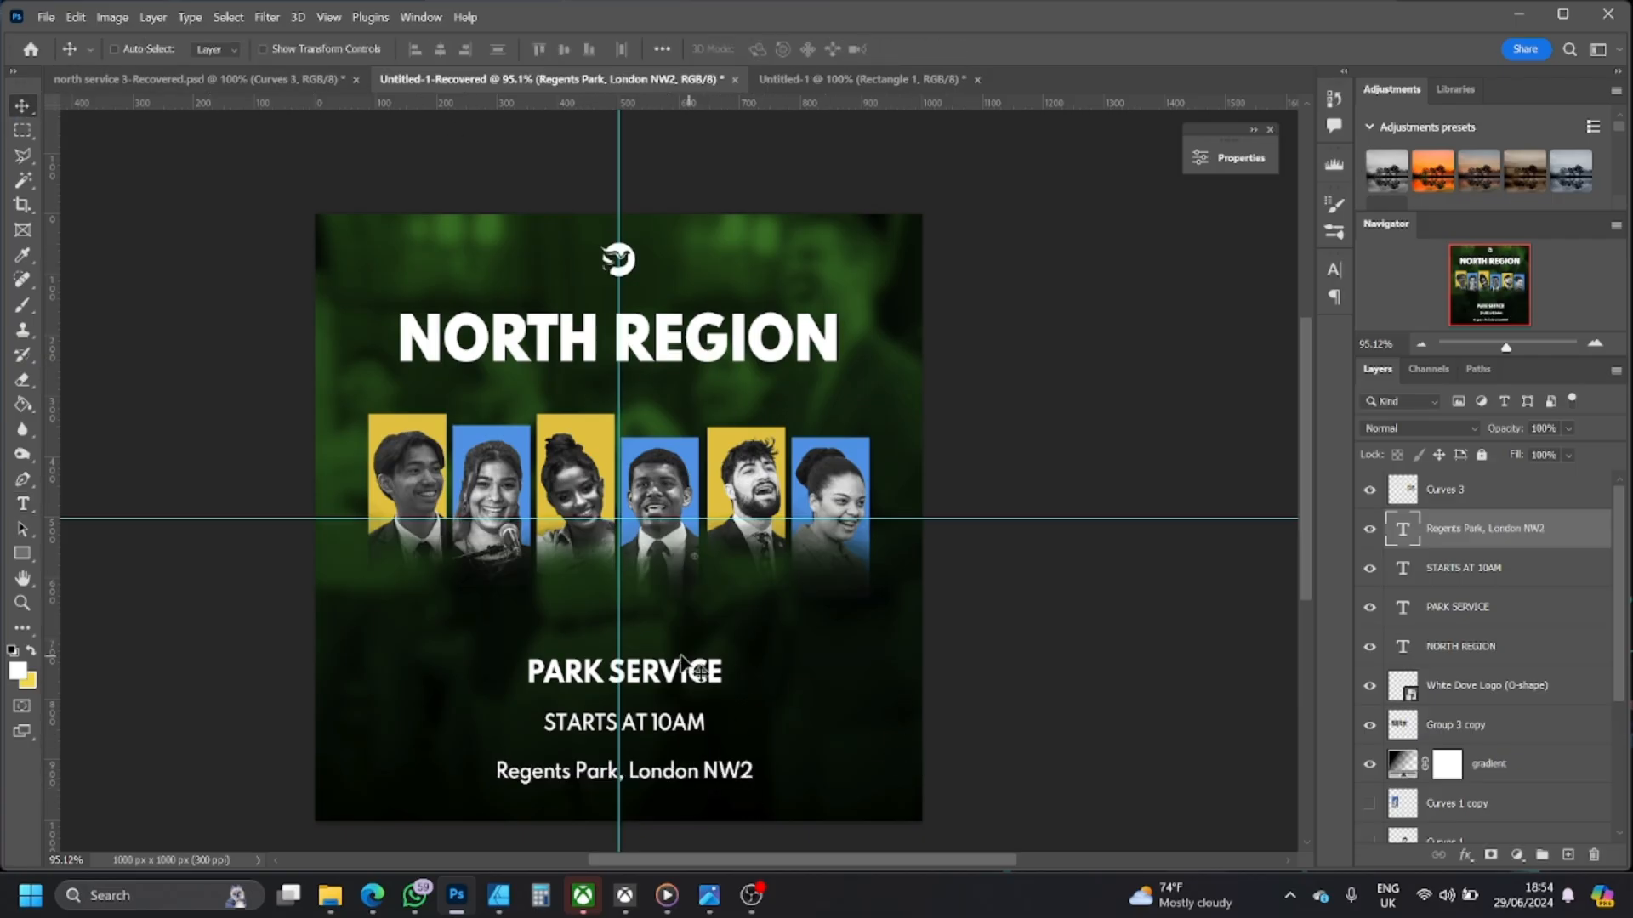
- Move the Regents Park, London NW2 line and the STARTS AT 10AM line slightly upward, keeping them closely spaced
click(619, 745)
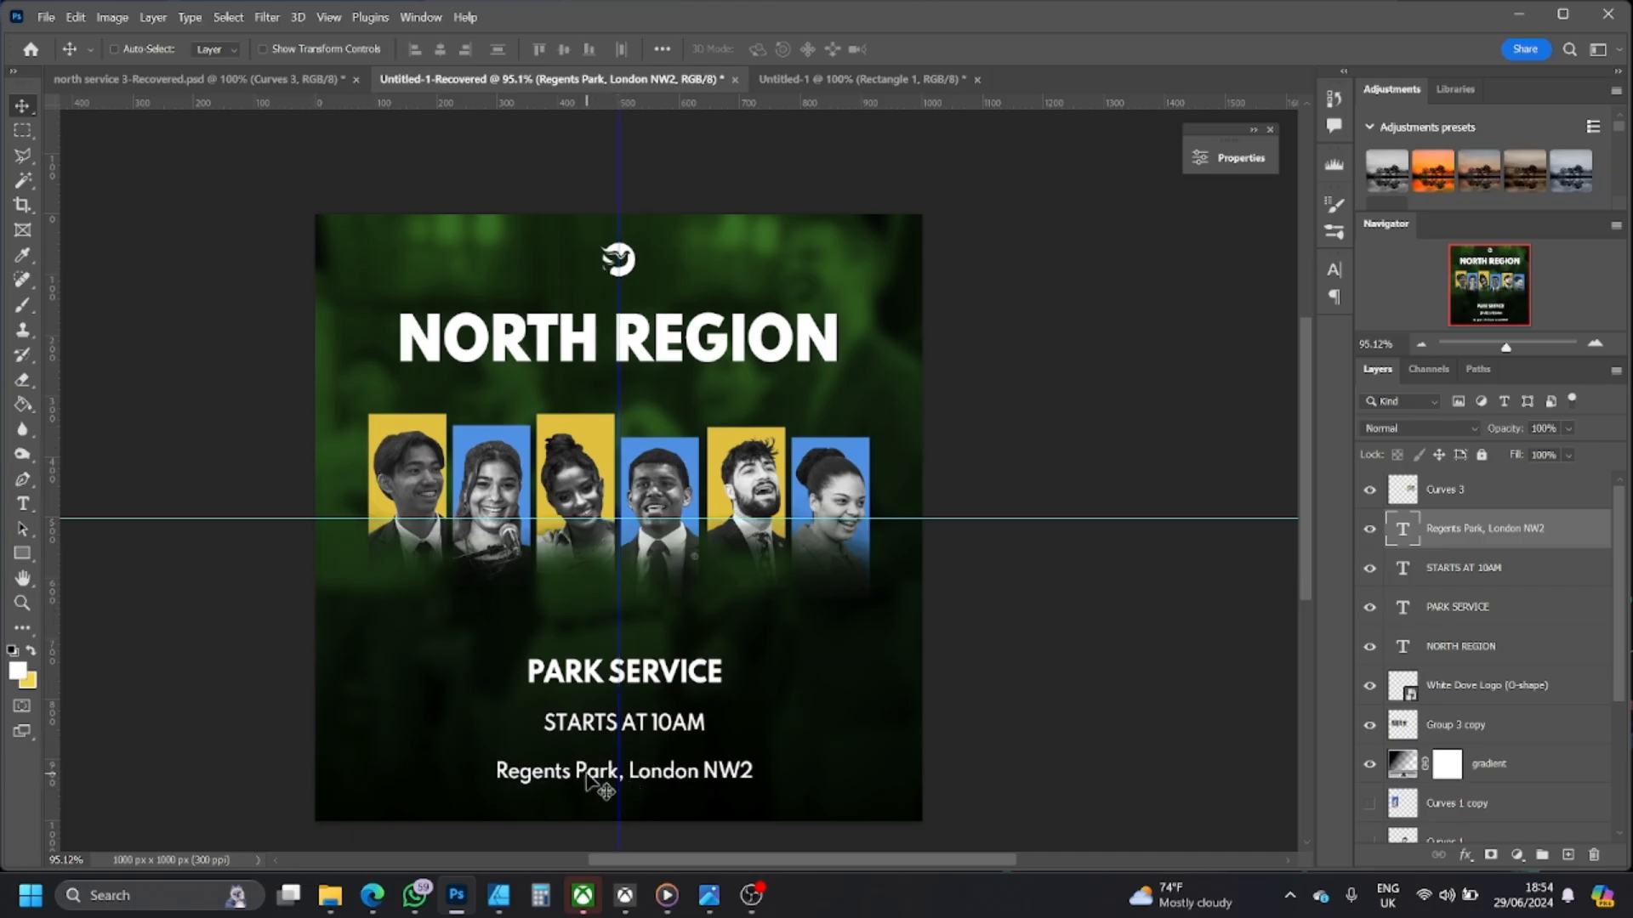
click(76, 17)
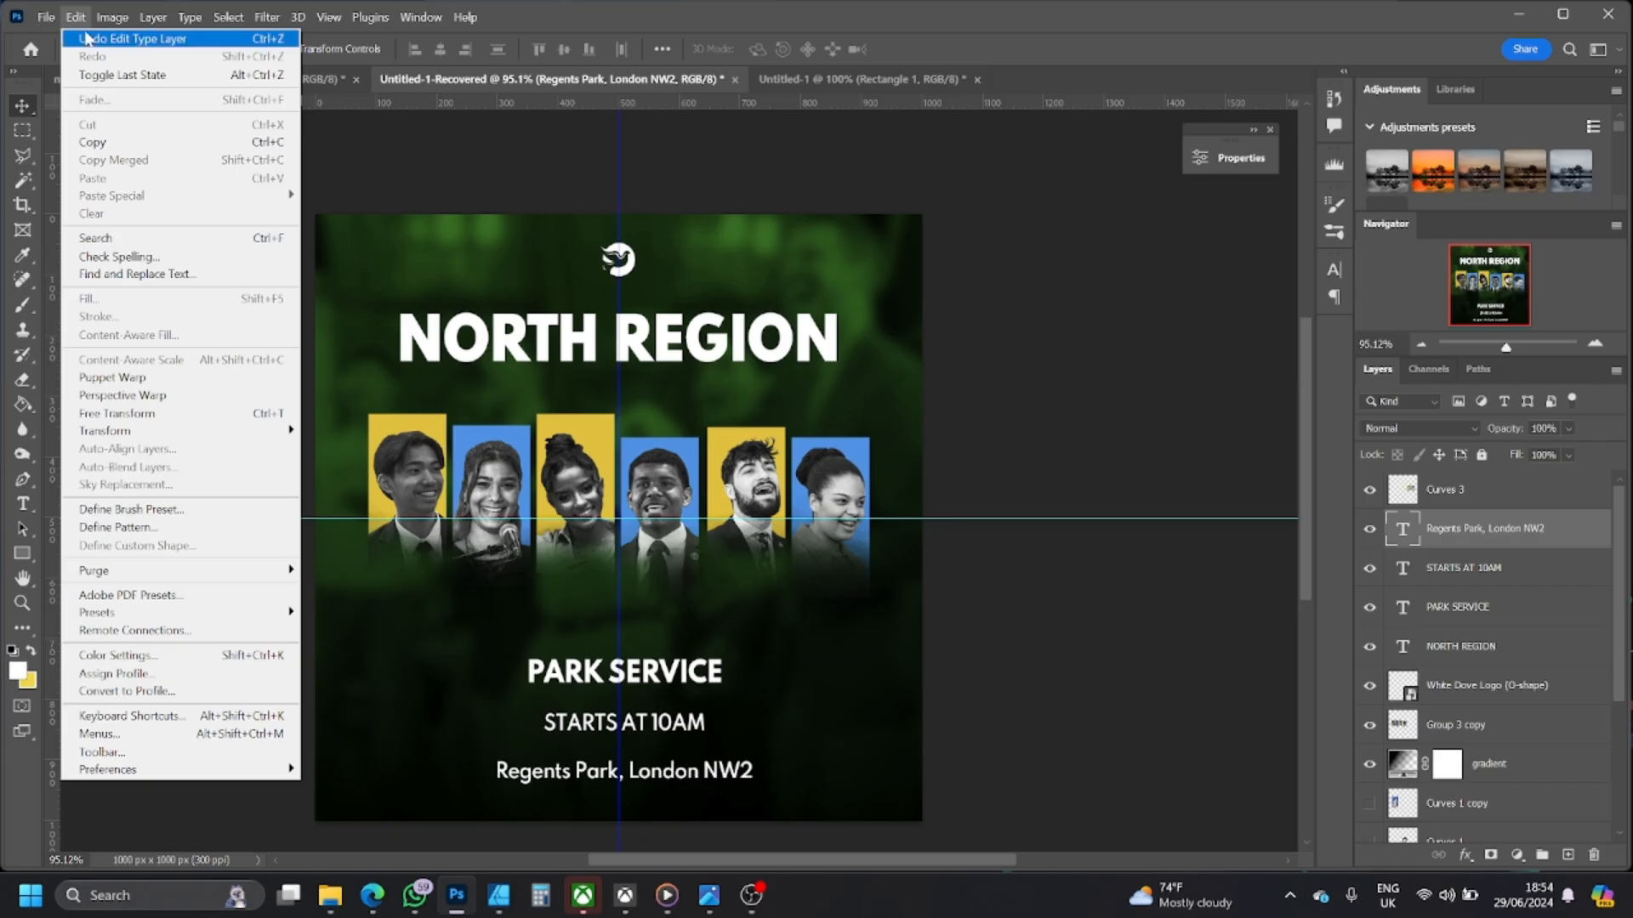
click(17, 109)
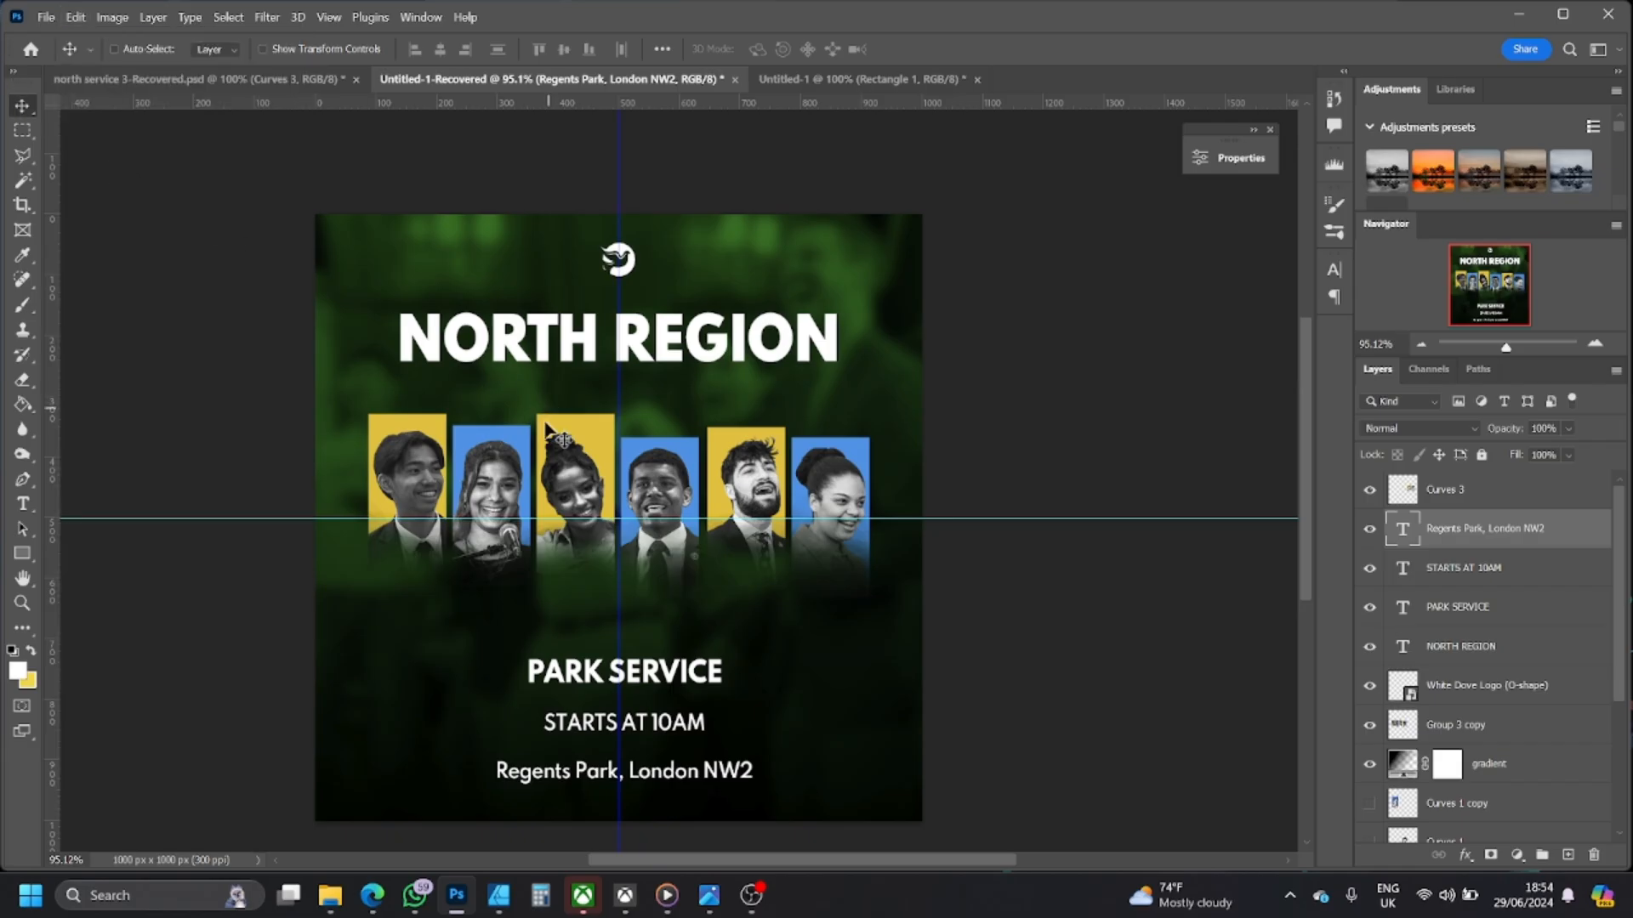
drag(532, 761, 531, 761)
click(1494, 577)
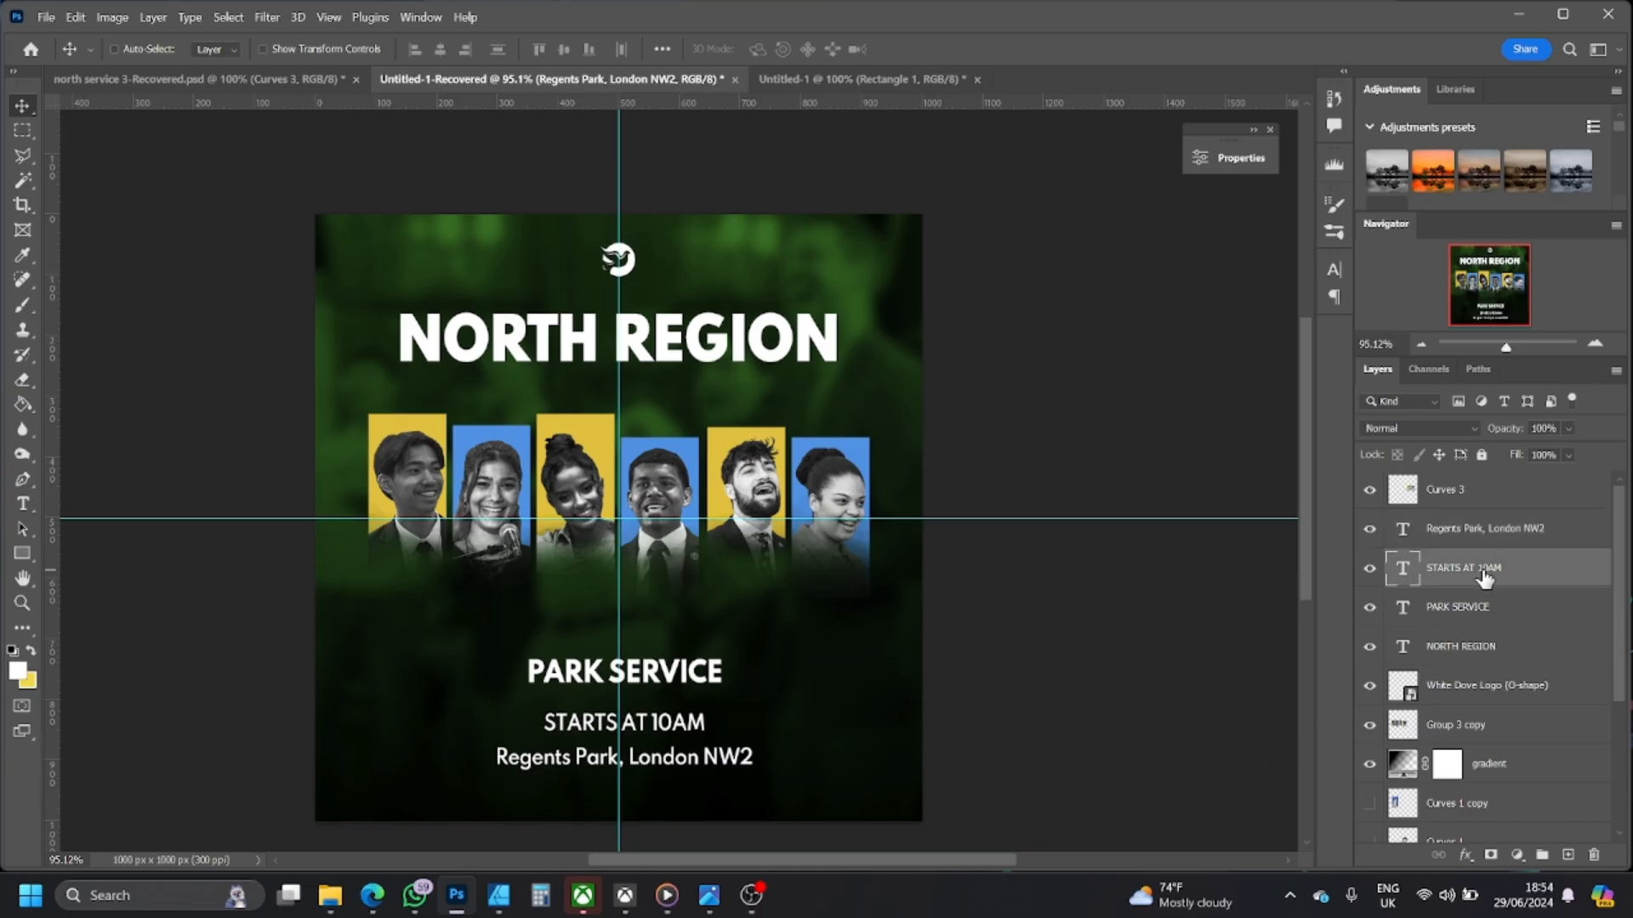
drag(699, 729, 699, 722)
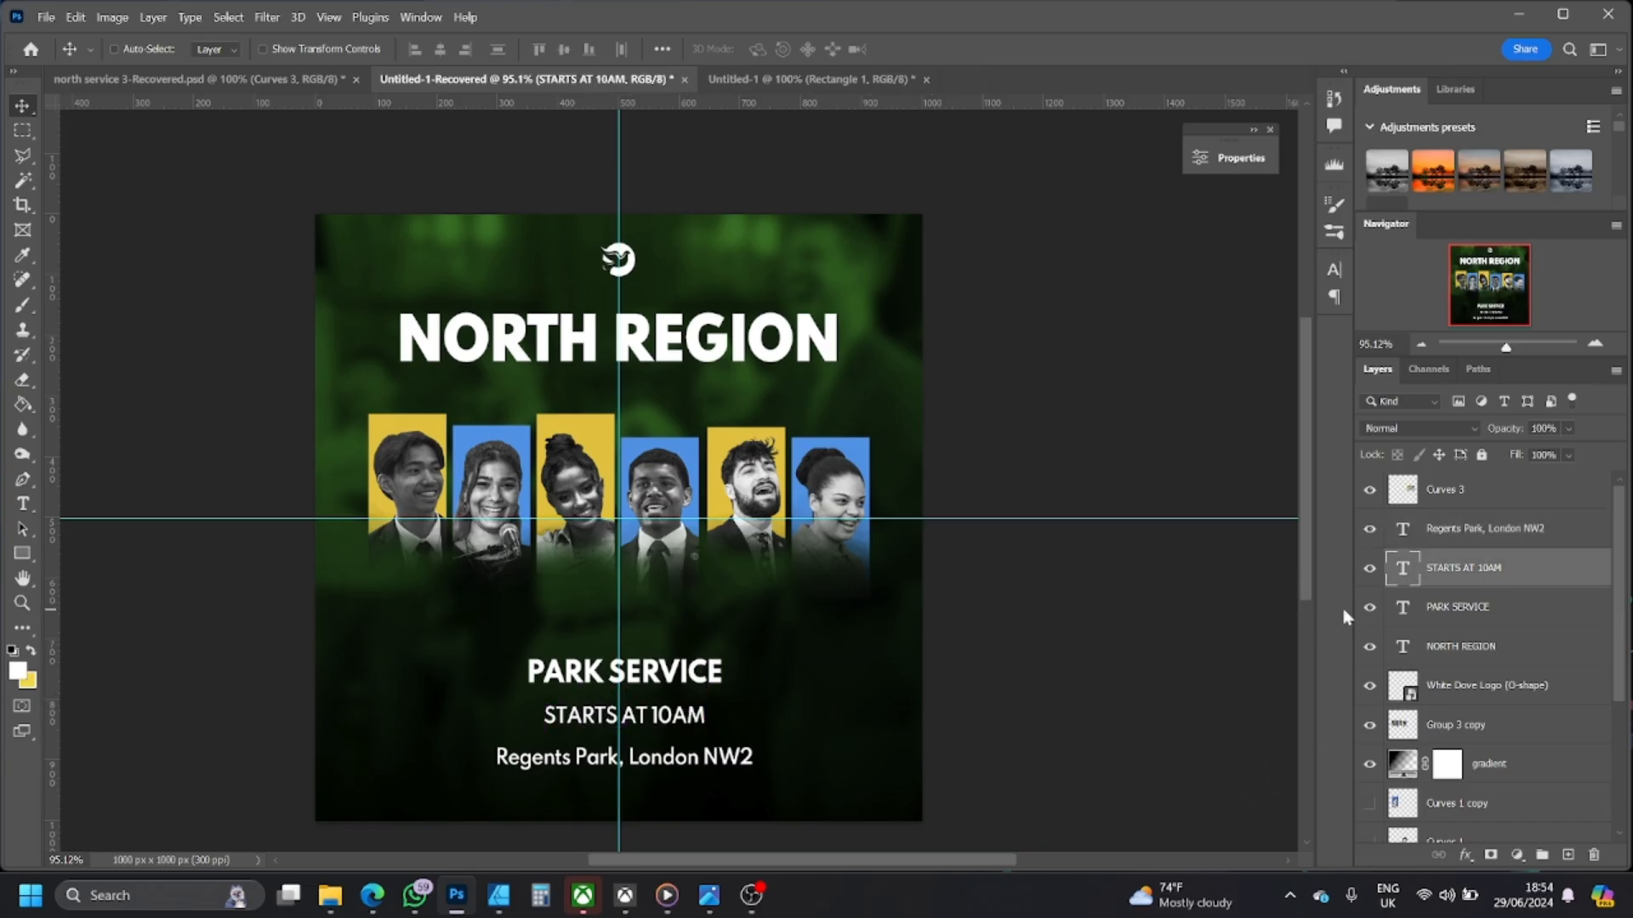
click(1463, 529)
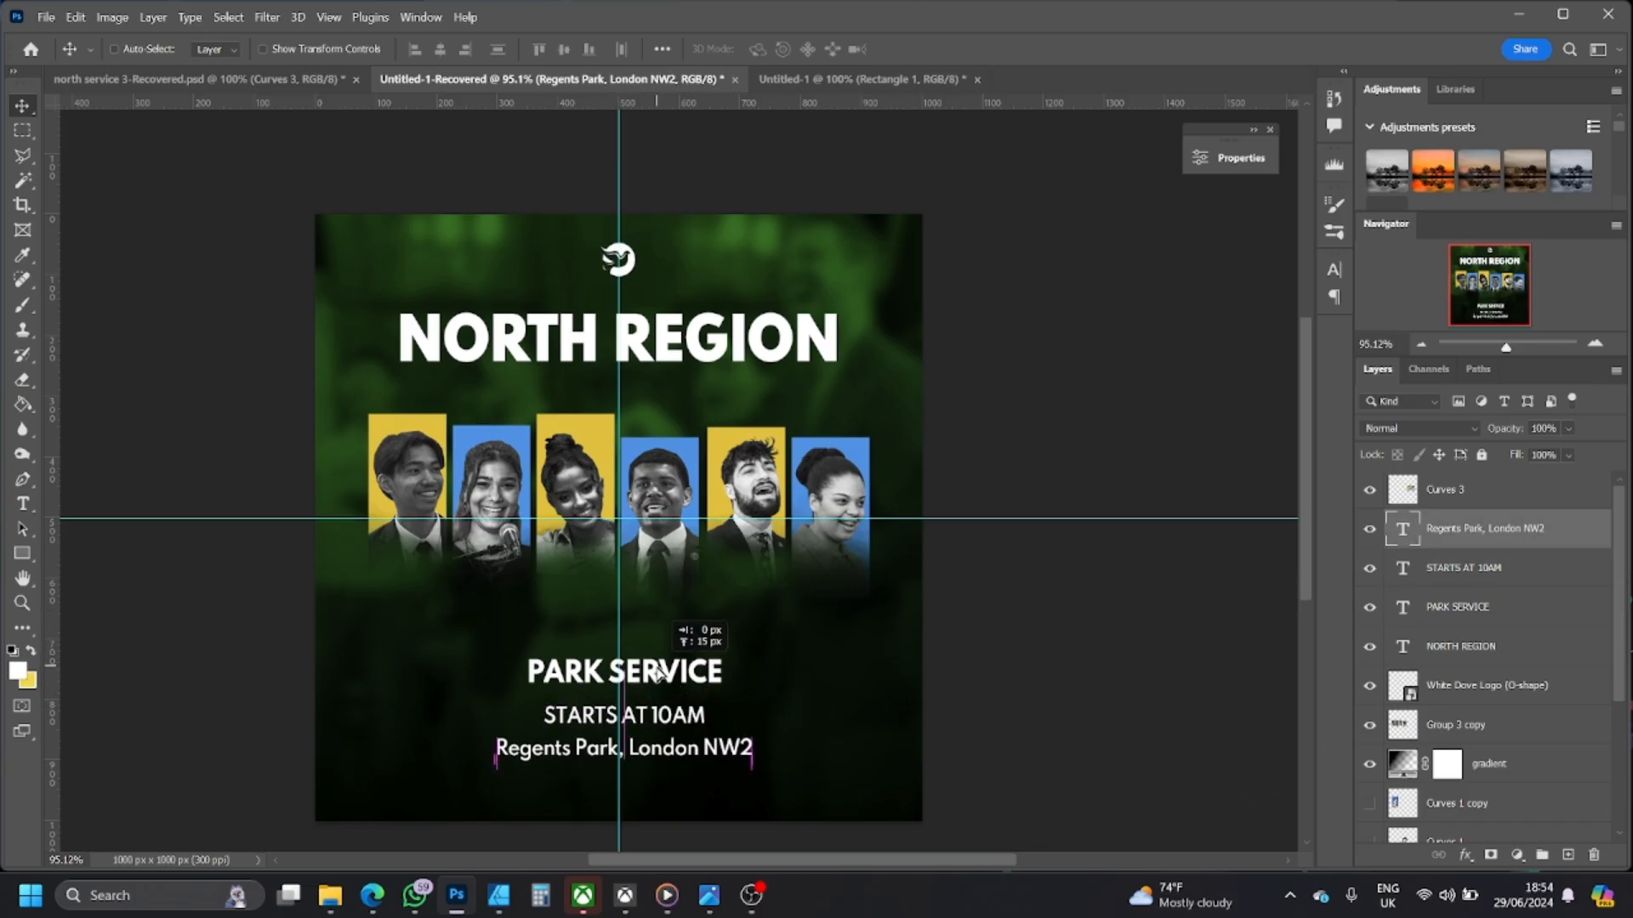
- Move the PARK SERVICE line up toward the portraits and compare the layout with the reference flyer
click(1521, 614)
drag(722, 677, 706, 650)
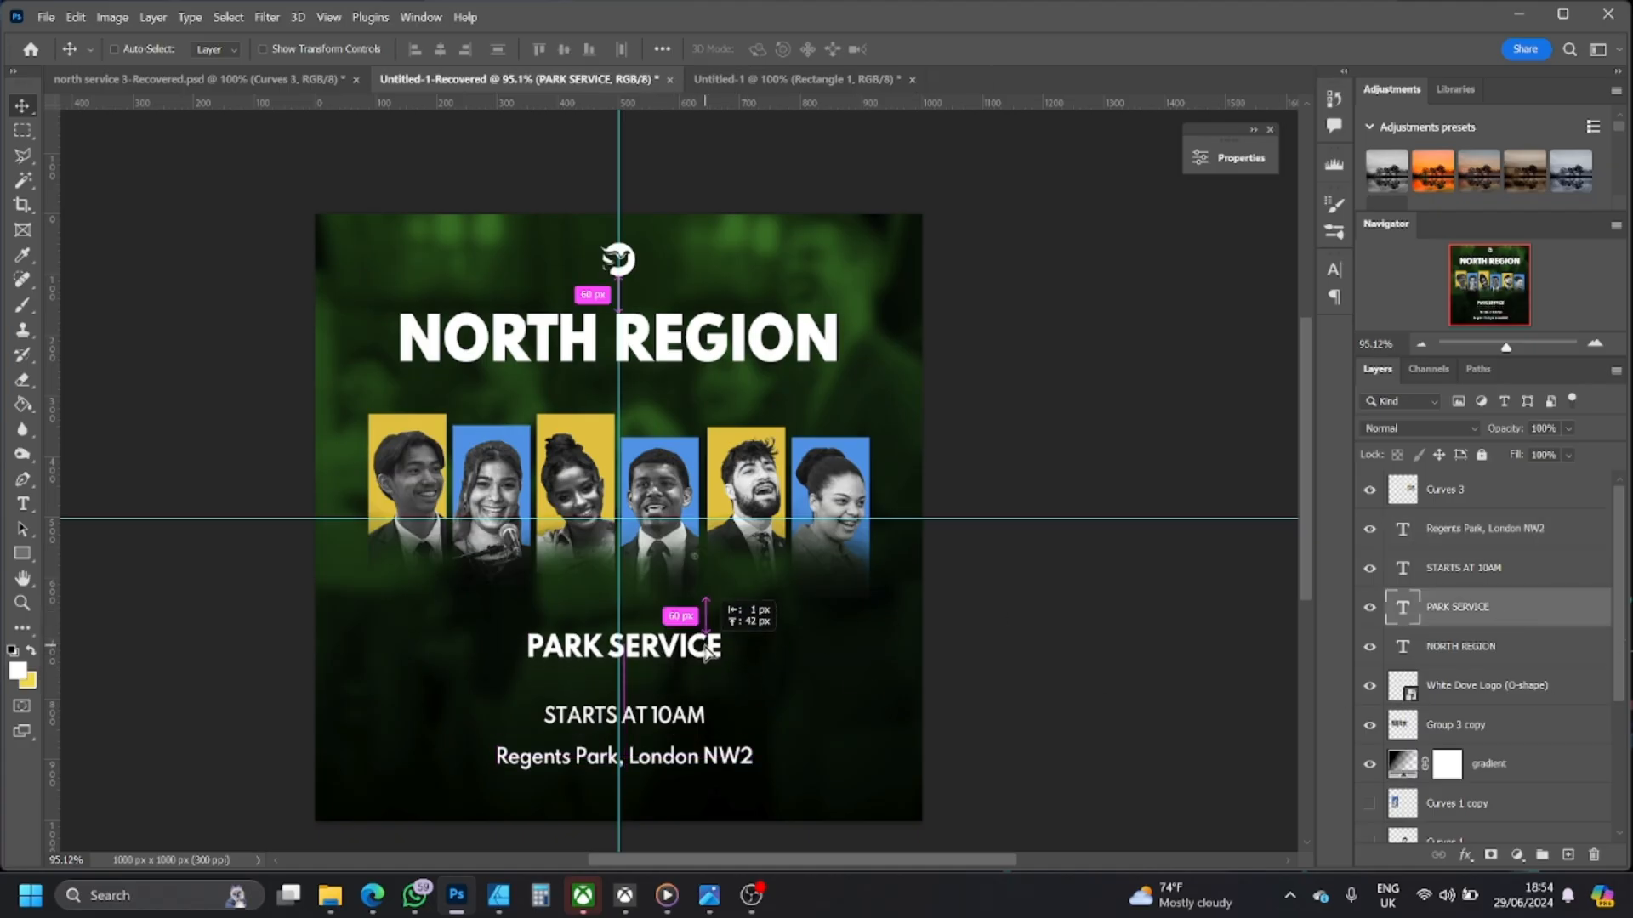
click(705, 907)
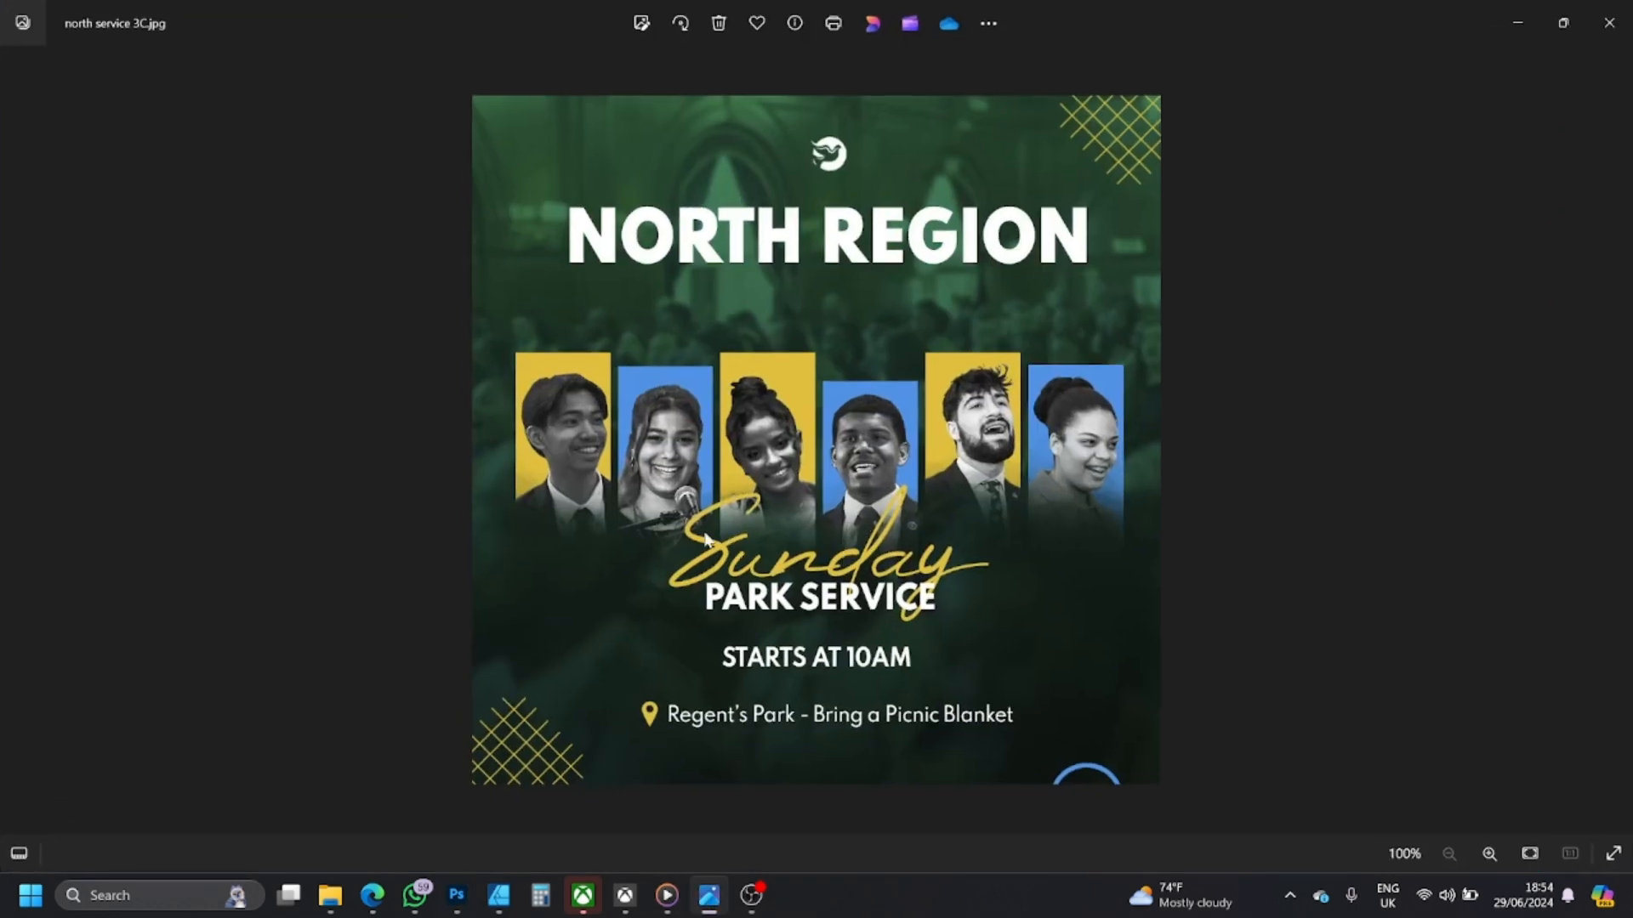
click(1517, 22)
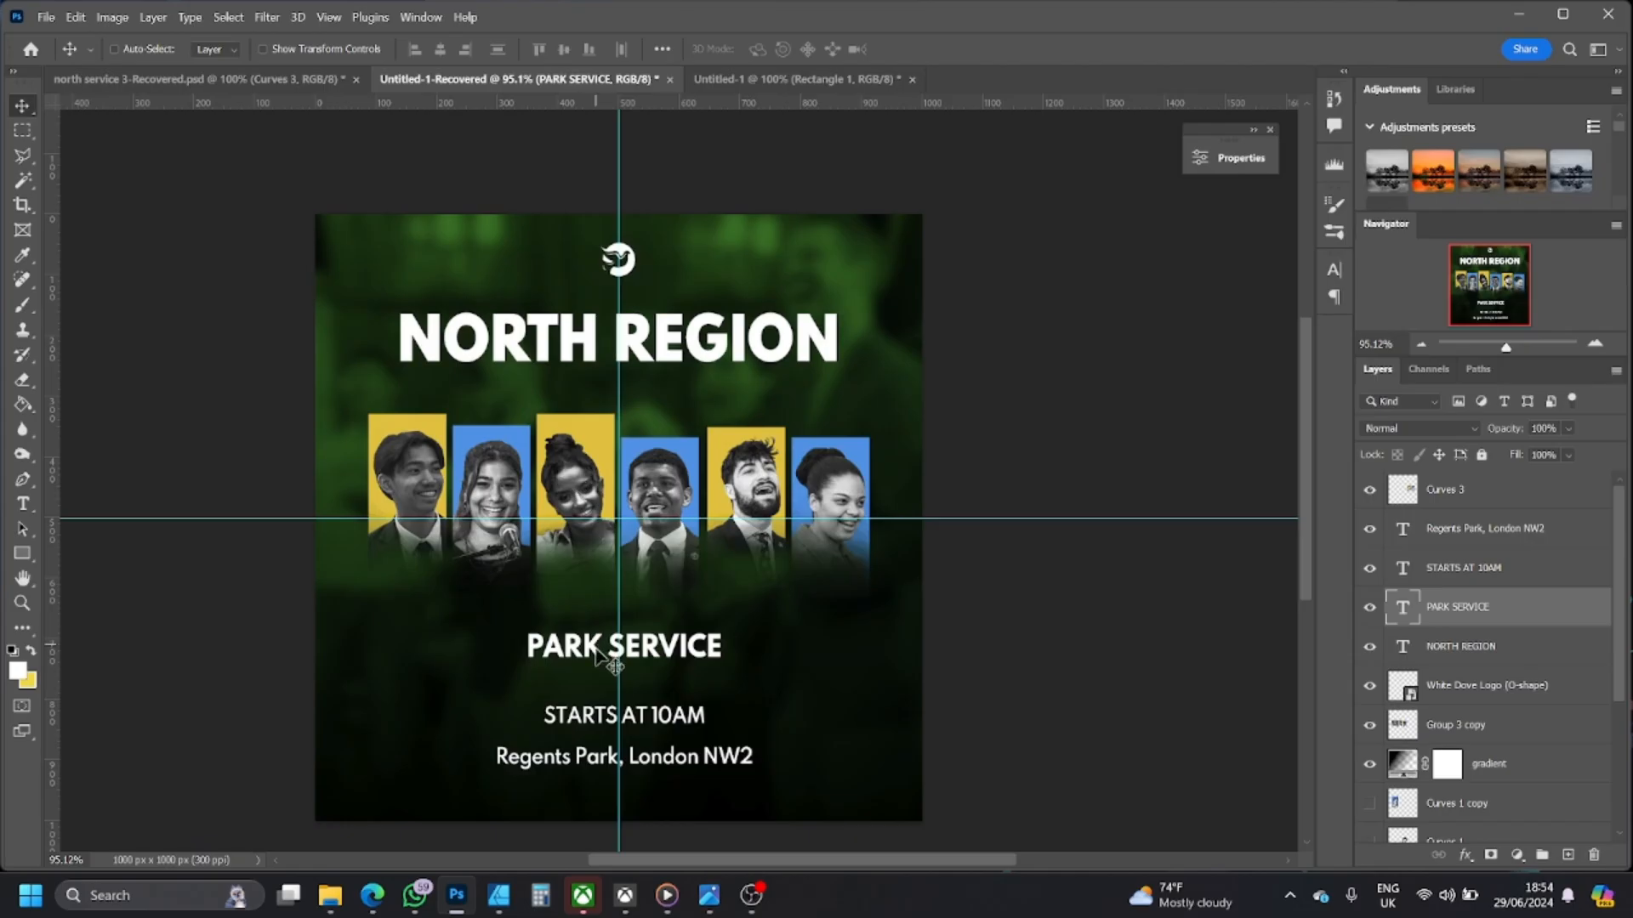
- Add a new text line reading Sunday, centred between the portraits and PARK SERVICE
click(1505, 568)
click(1510, 528)
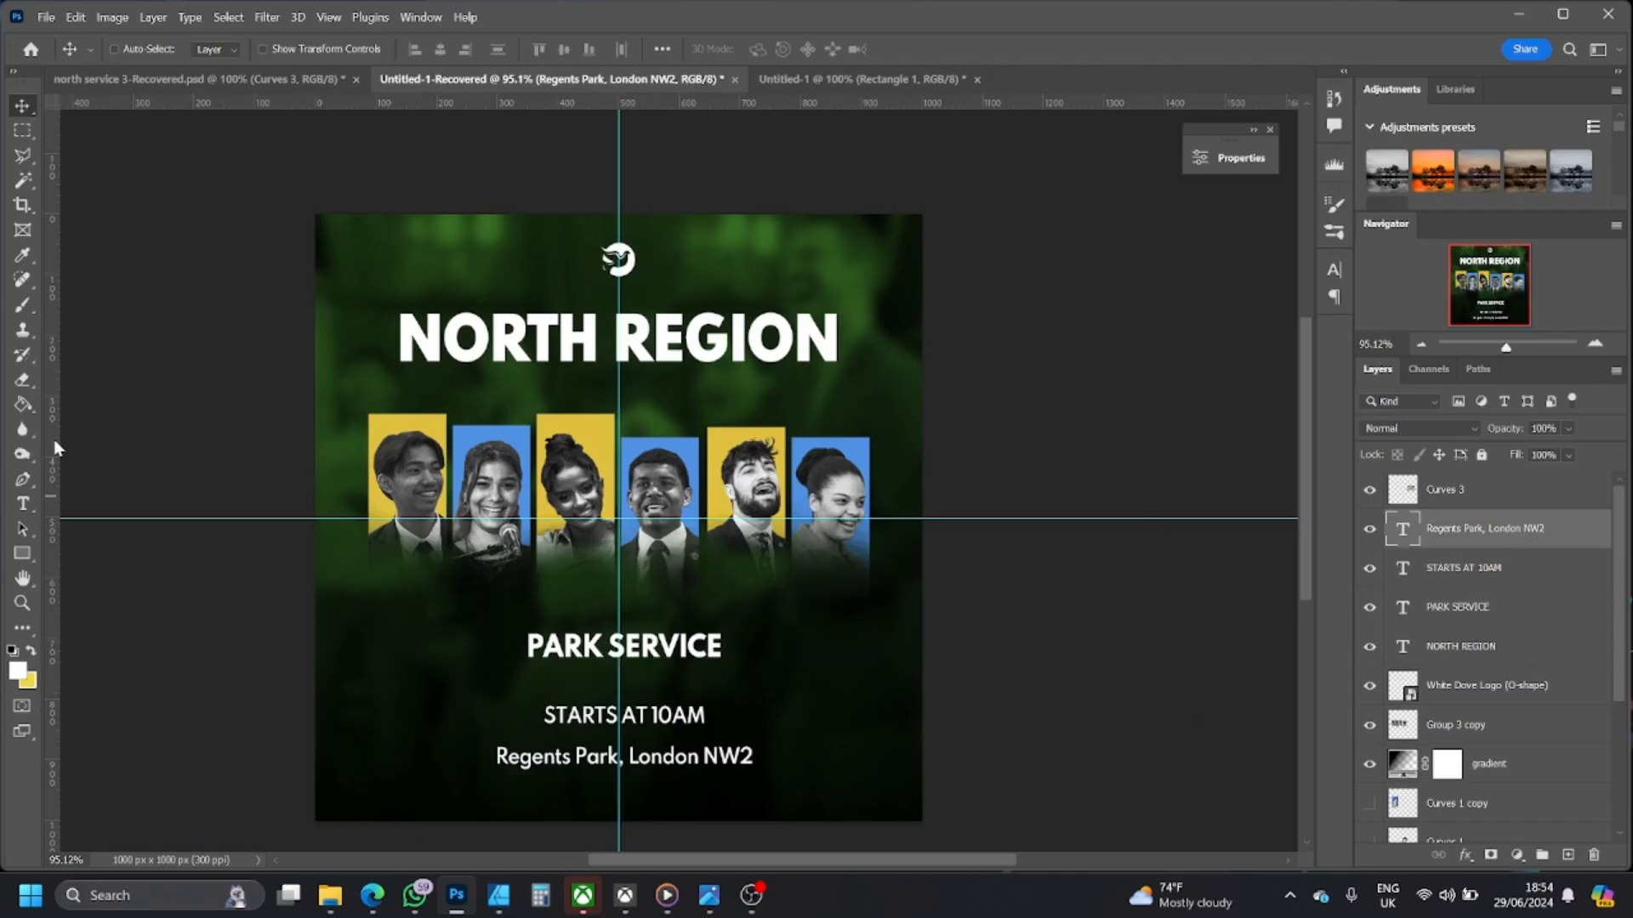
click(24, 505)
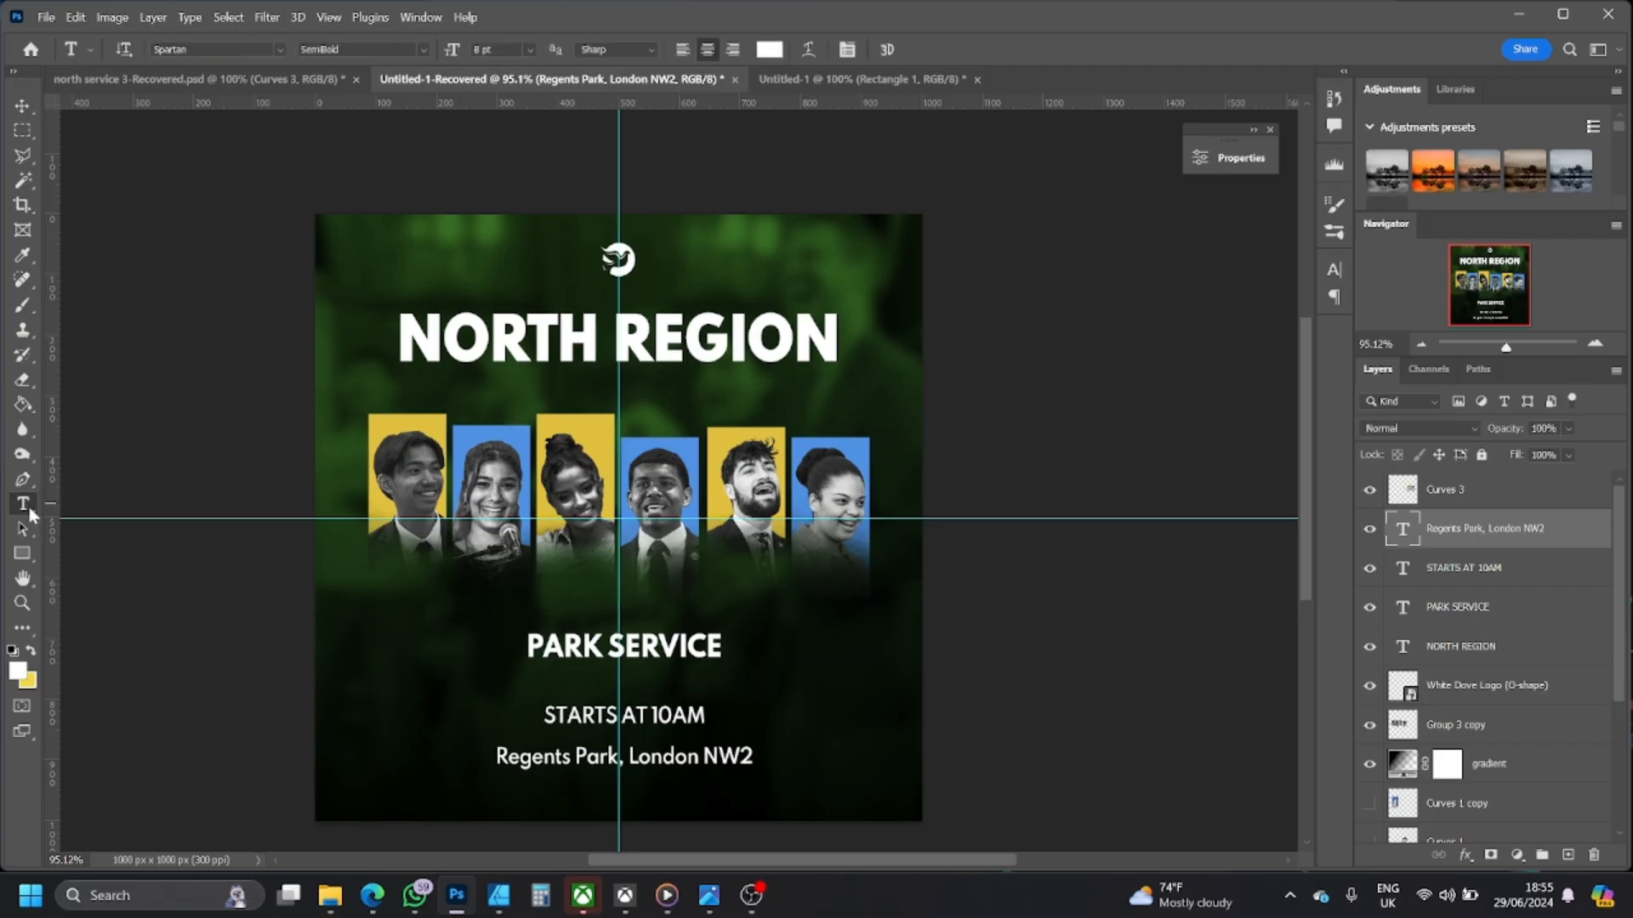
click(620, 600)
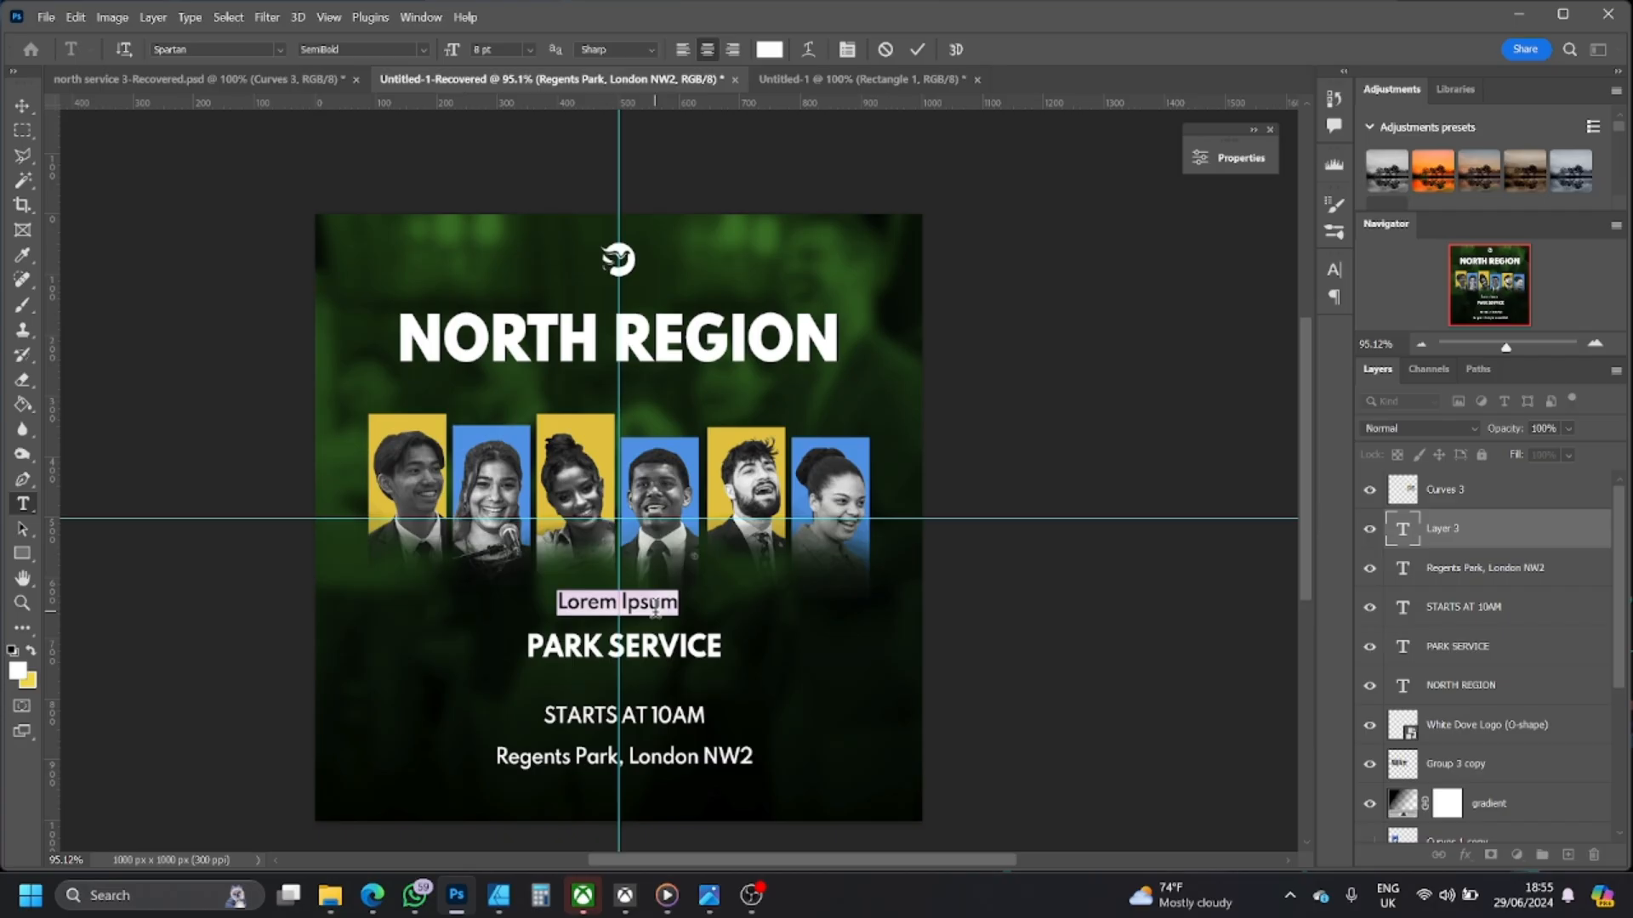
text(S)
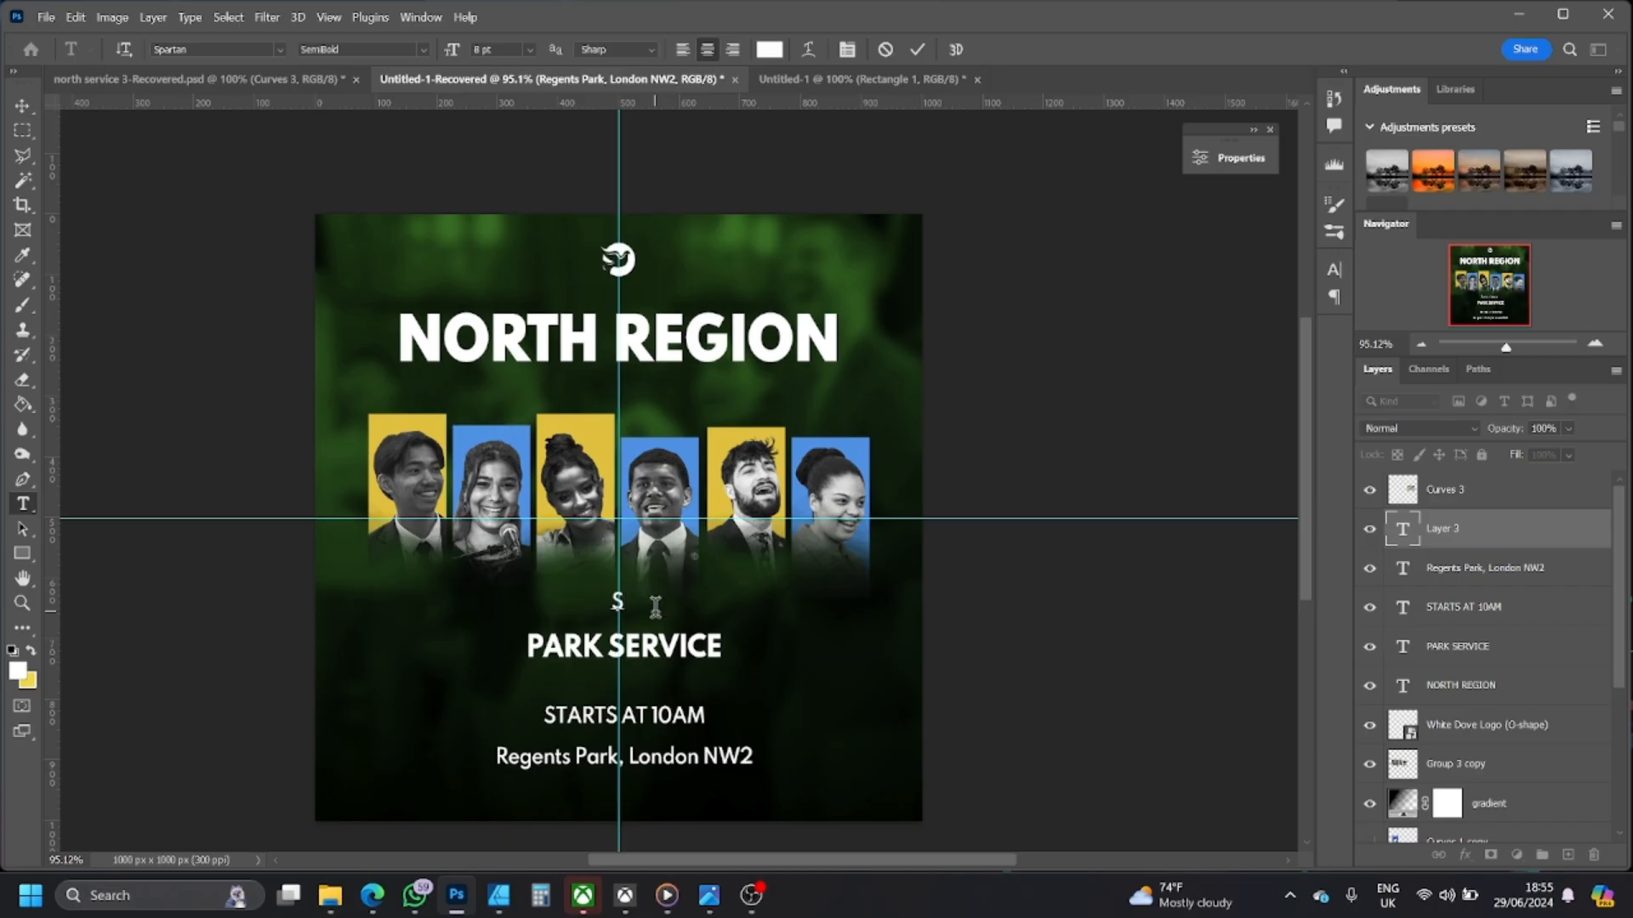
text(unday)
- Set the Sunday text in Al Fresco at 49 pt and compare it with the reference flyer
key(ctrl+a)
click(278, 48)
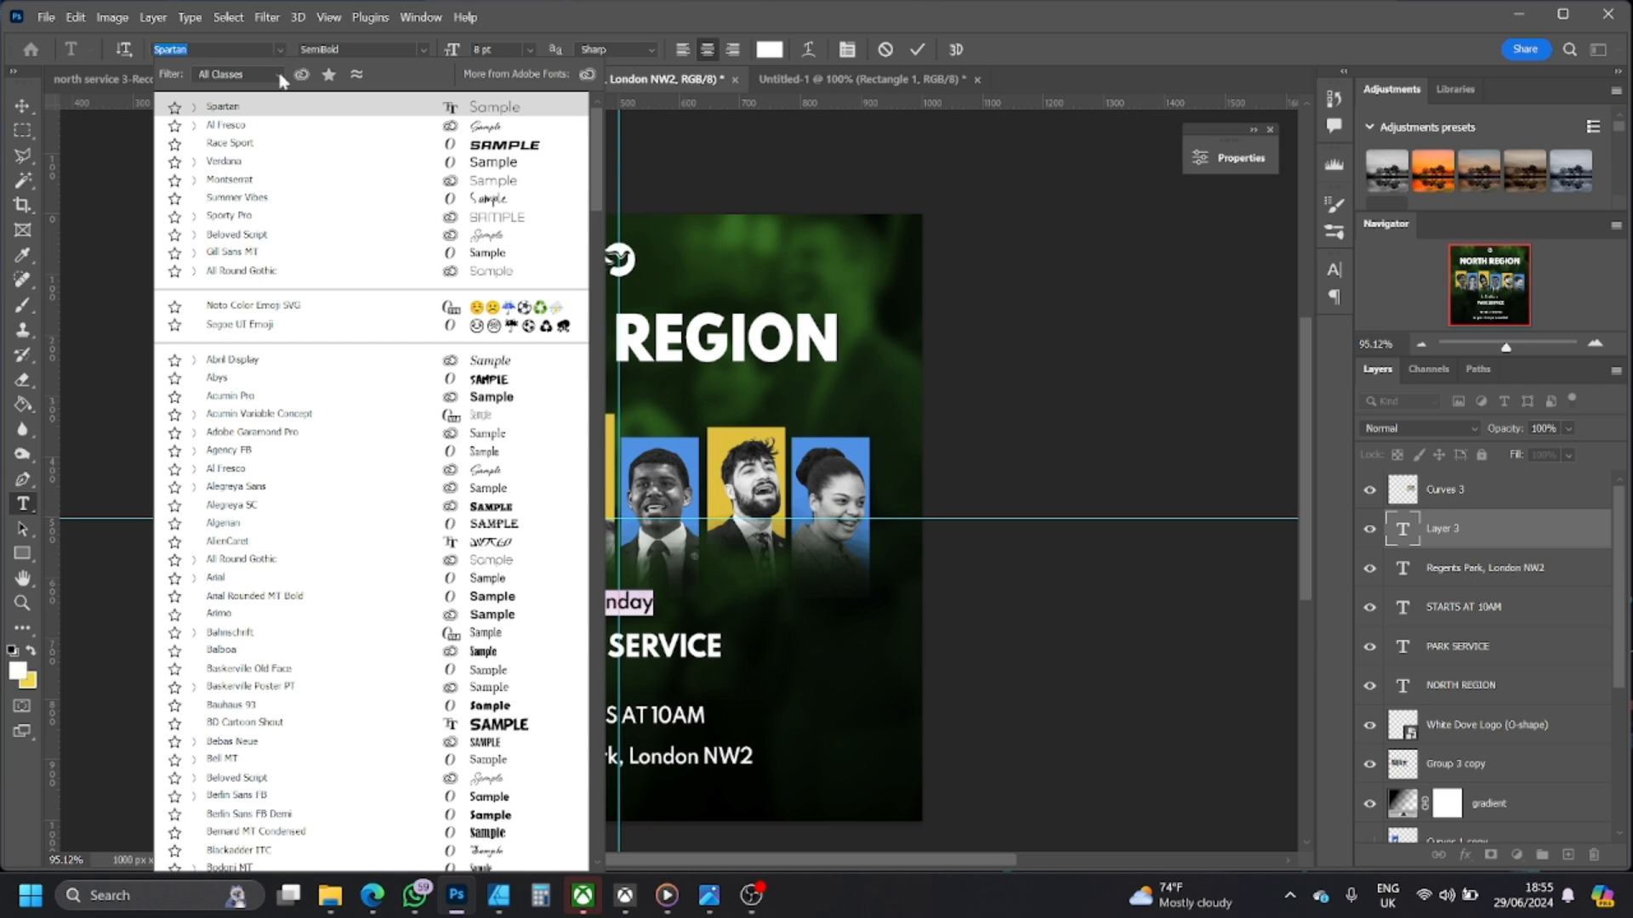
click(244, 127)
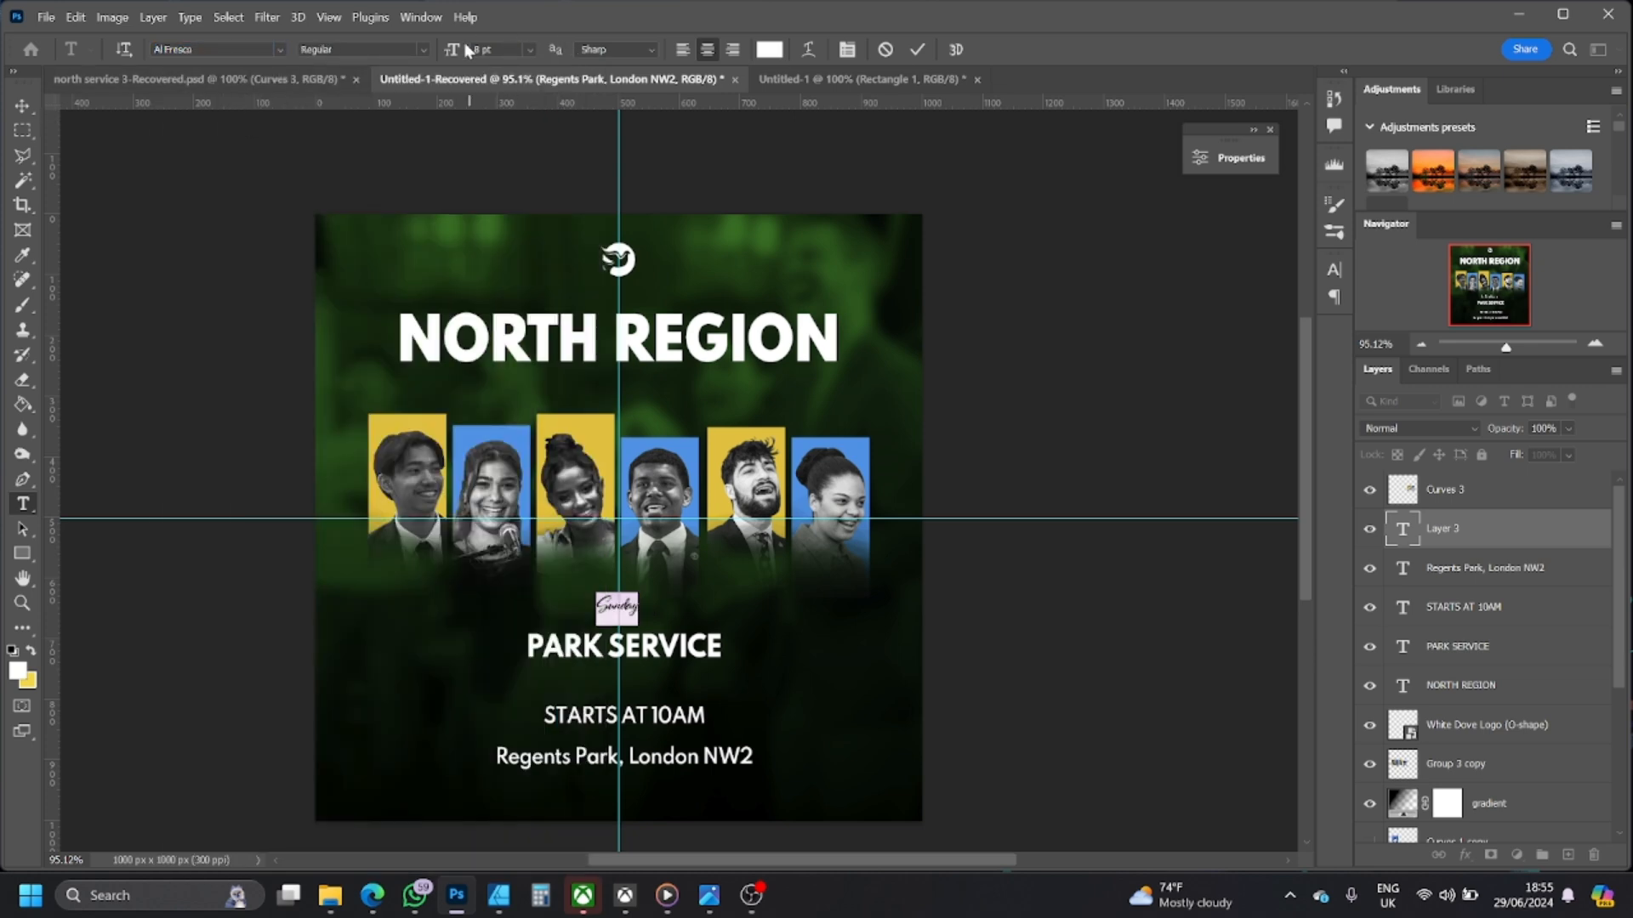
drag(454, 53, 494, 62)
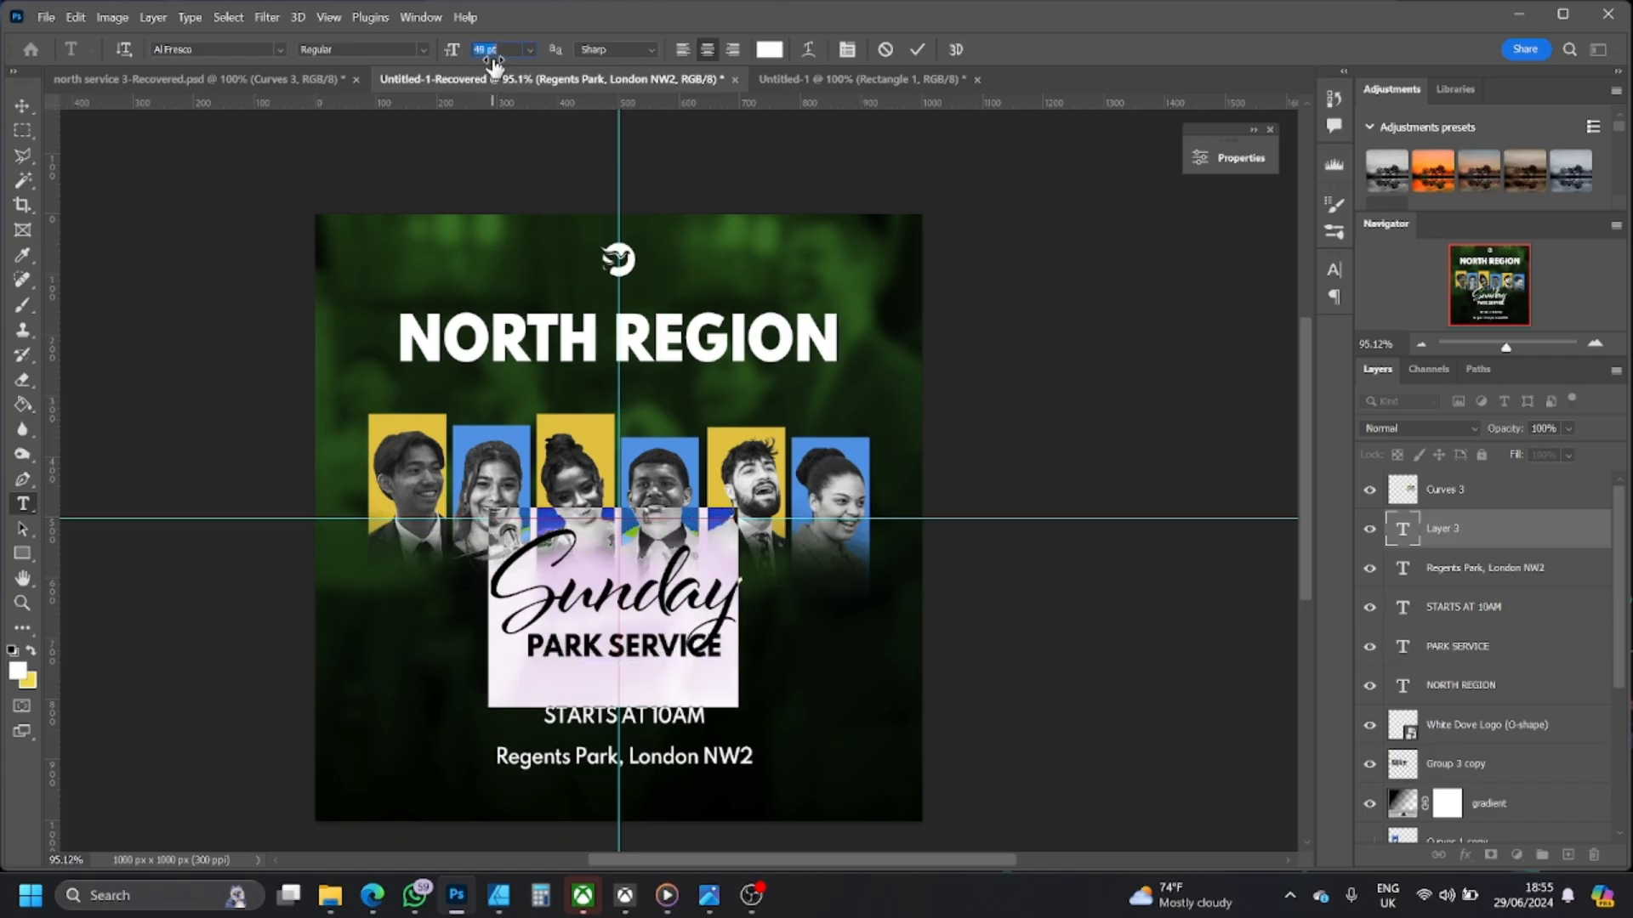
click(28, 103)
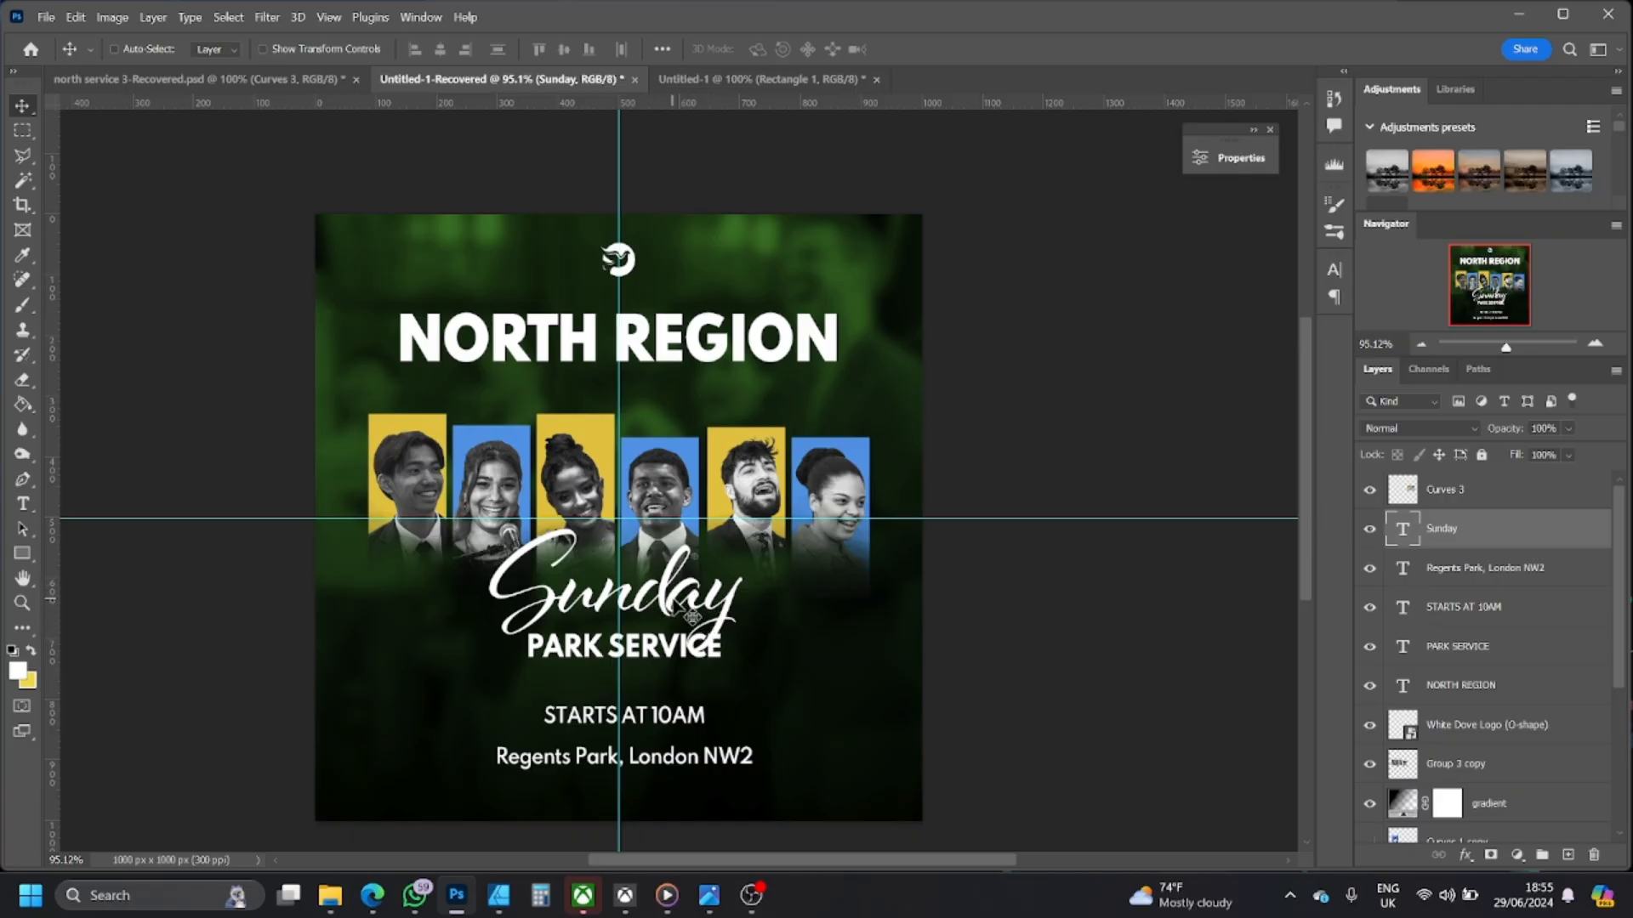
click(709, 895)
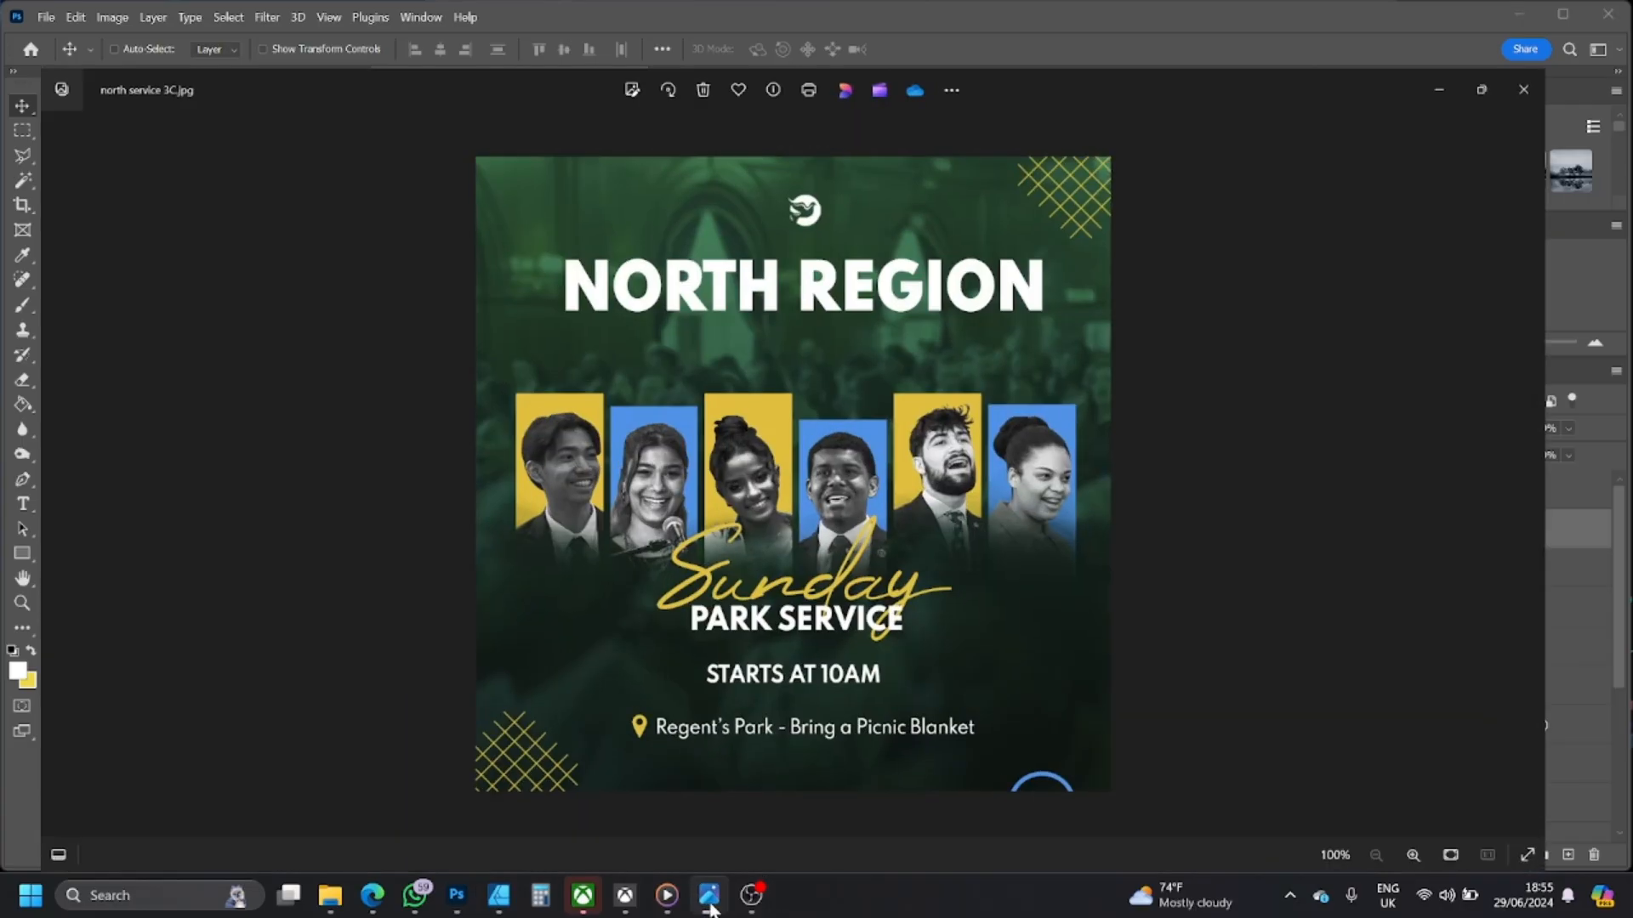
click(711, 905)
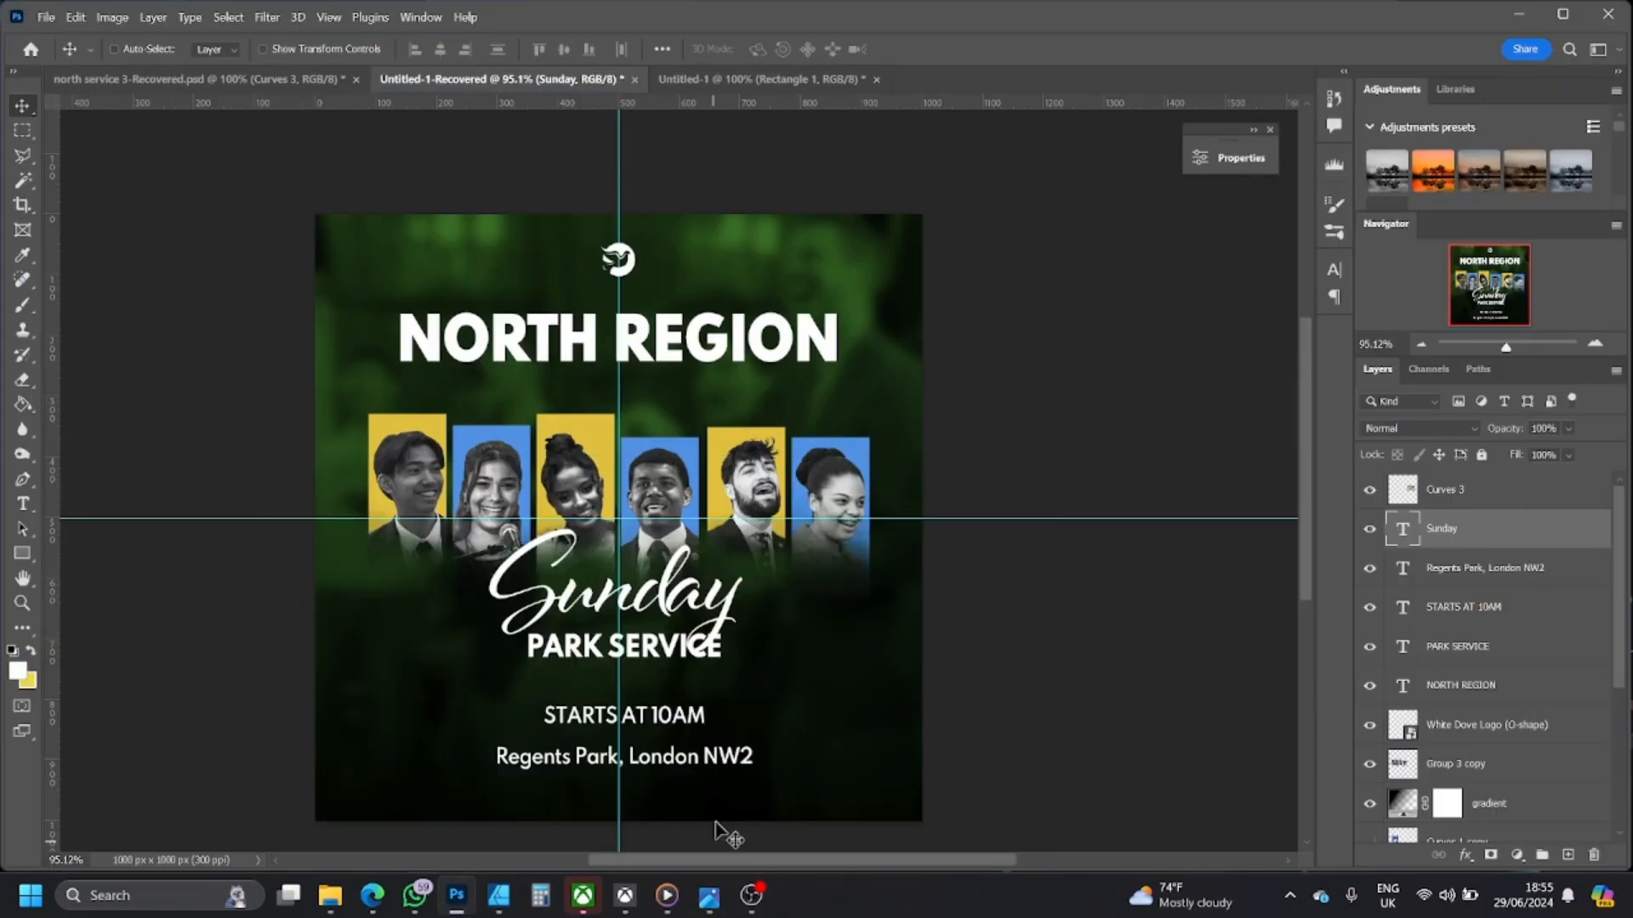
- Recolour the Sunday text with the yellow background swatch colour and finish editing it
double_click(682, 606)
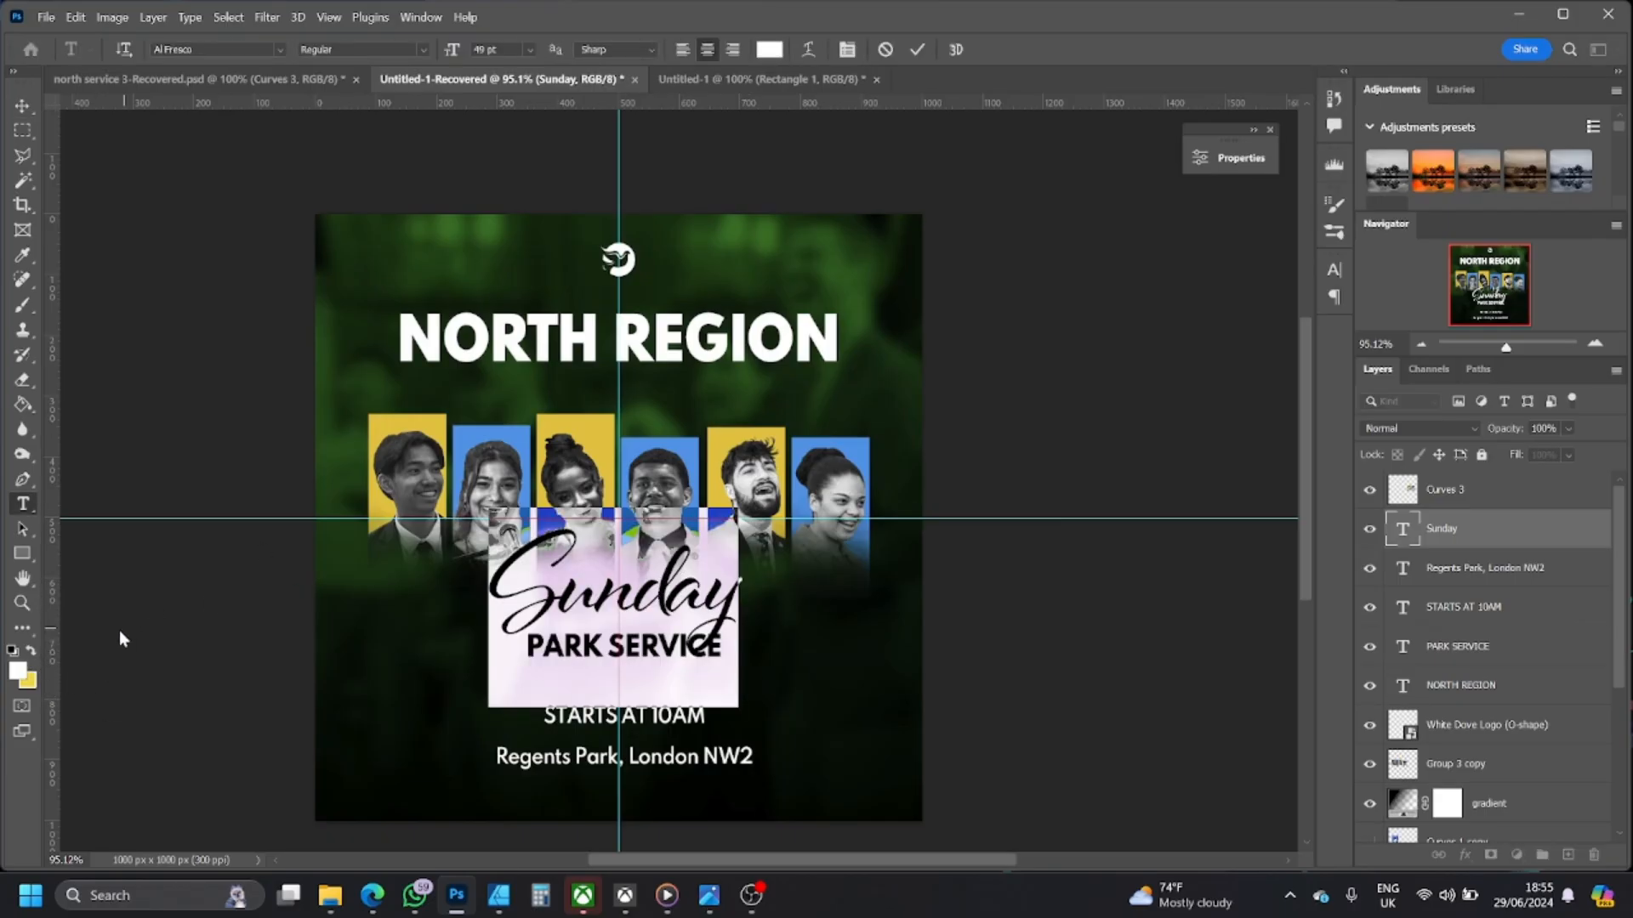
click(33, 652)
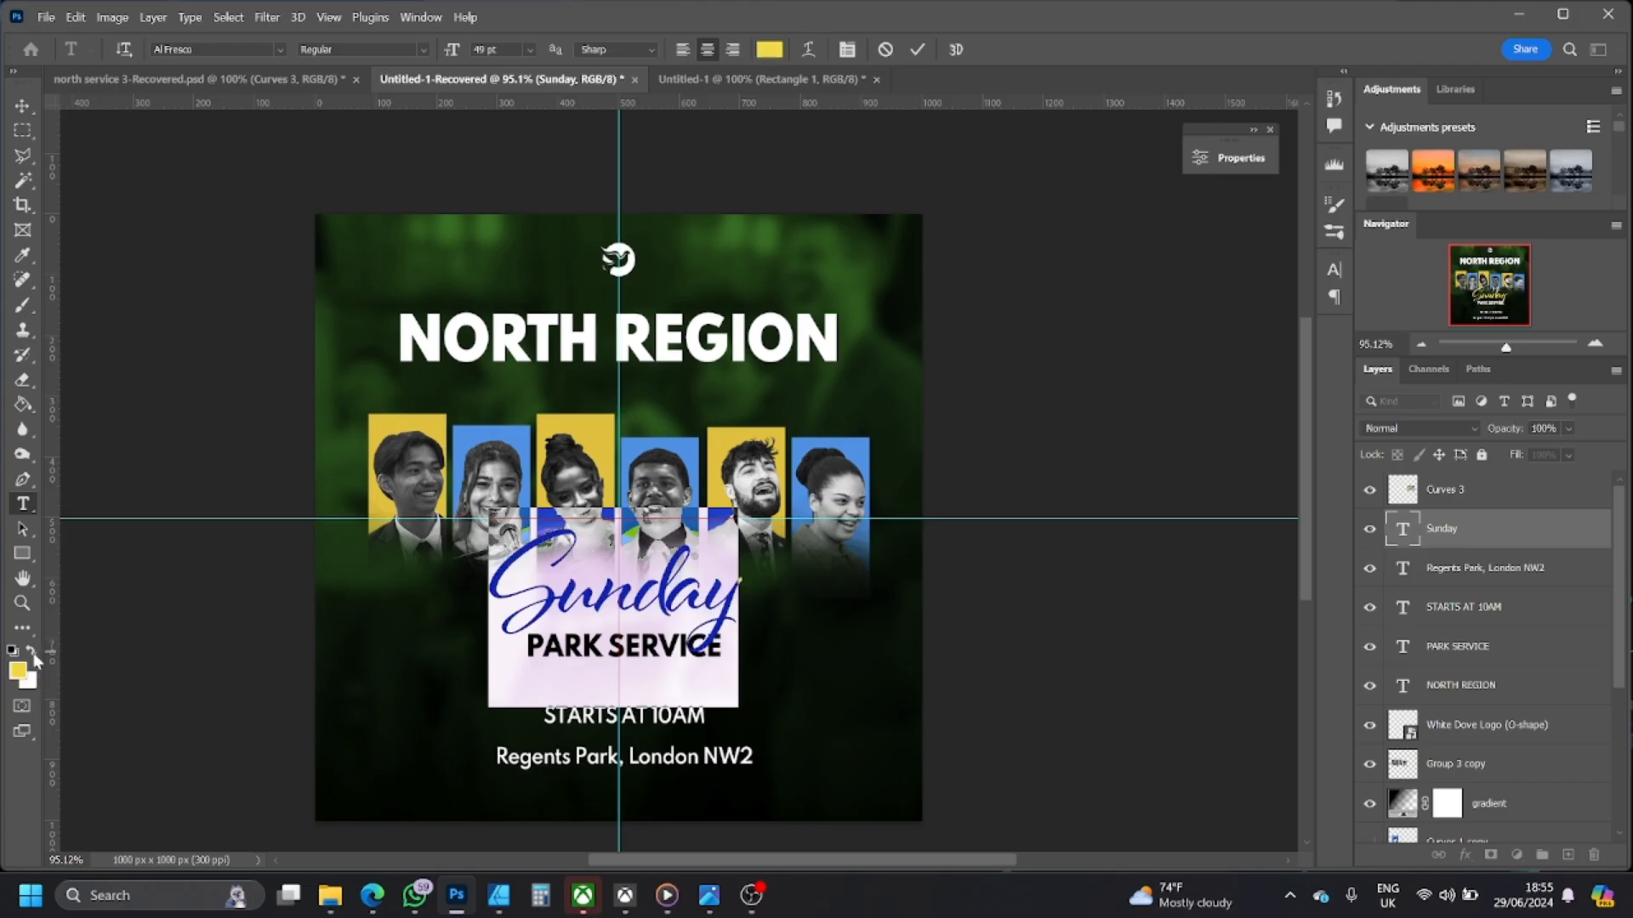
click(572, 607)
click(23, 106)
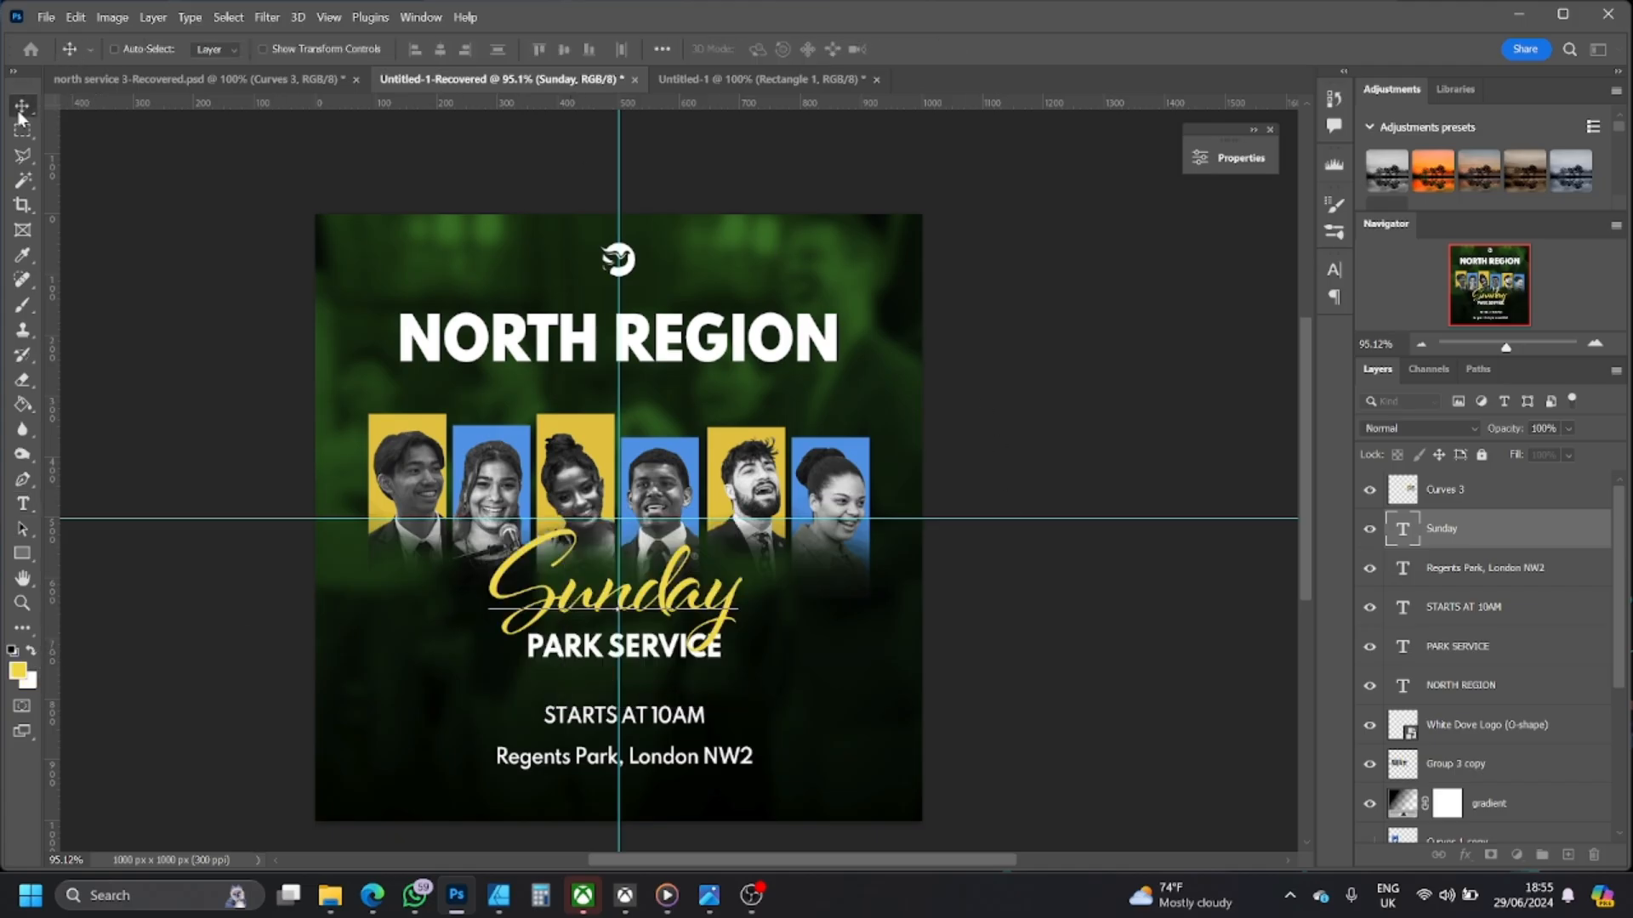
- Try the Bold style on the Sunday text, and set it back to Regular
double_click(672, 597)
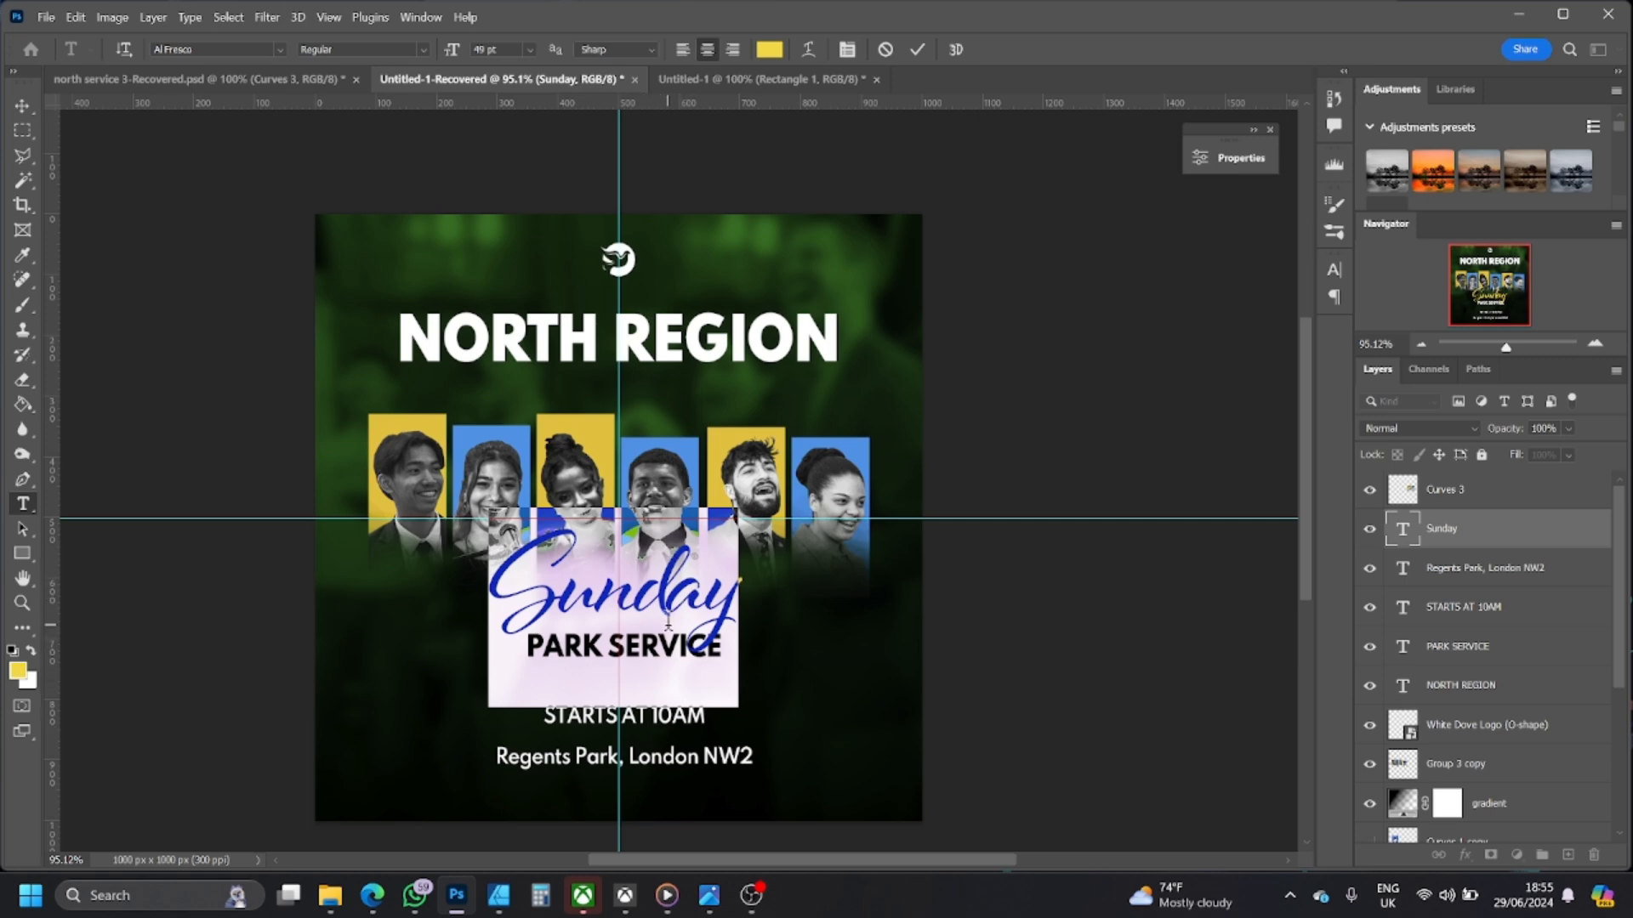
click(421, 49)
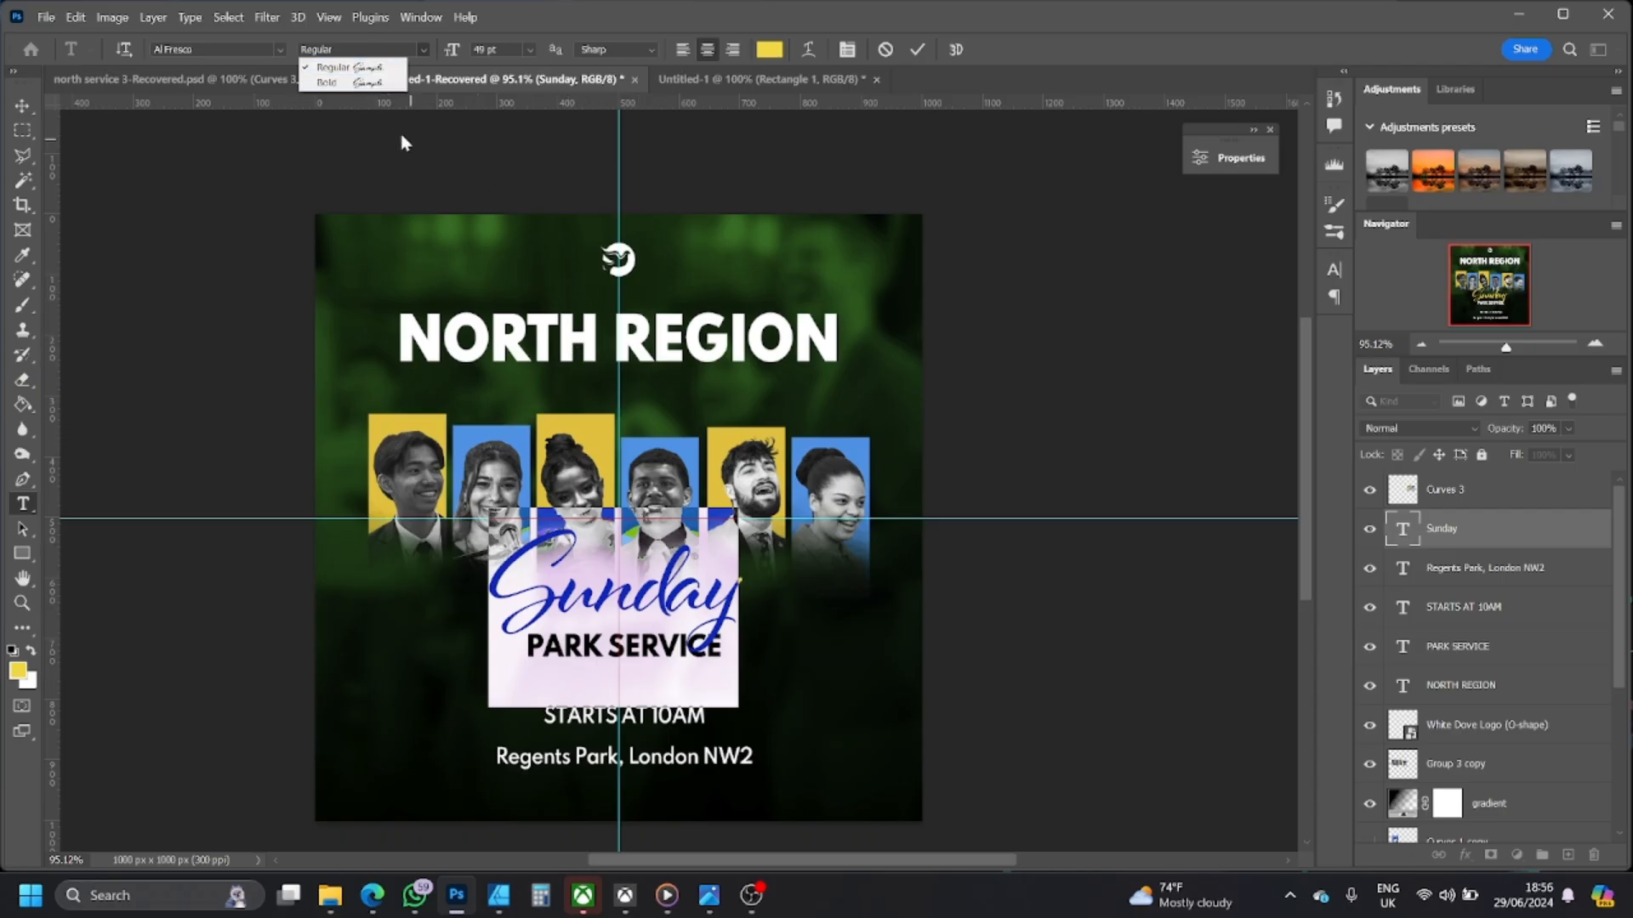
click(379, 83)
click(591, 593)
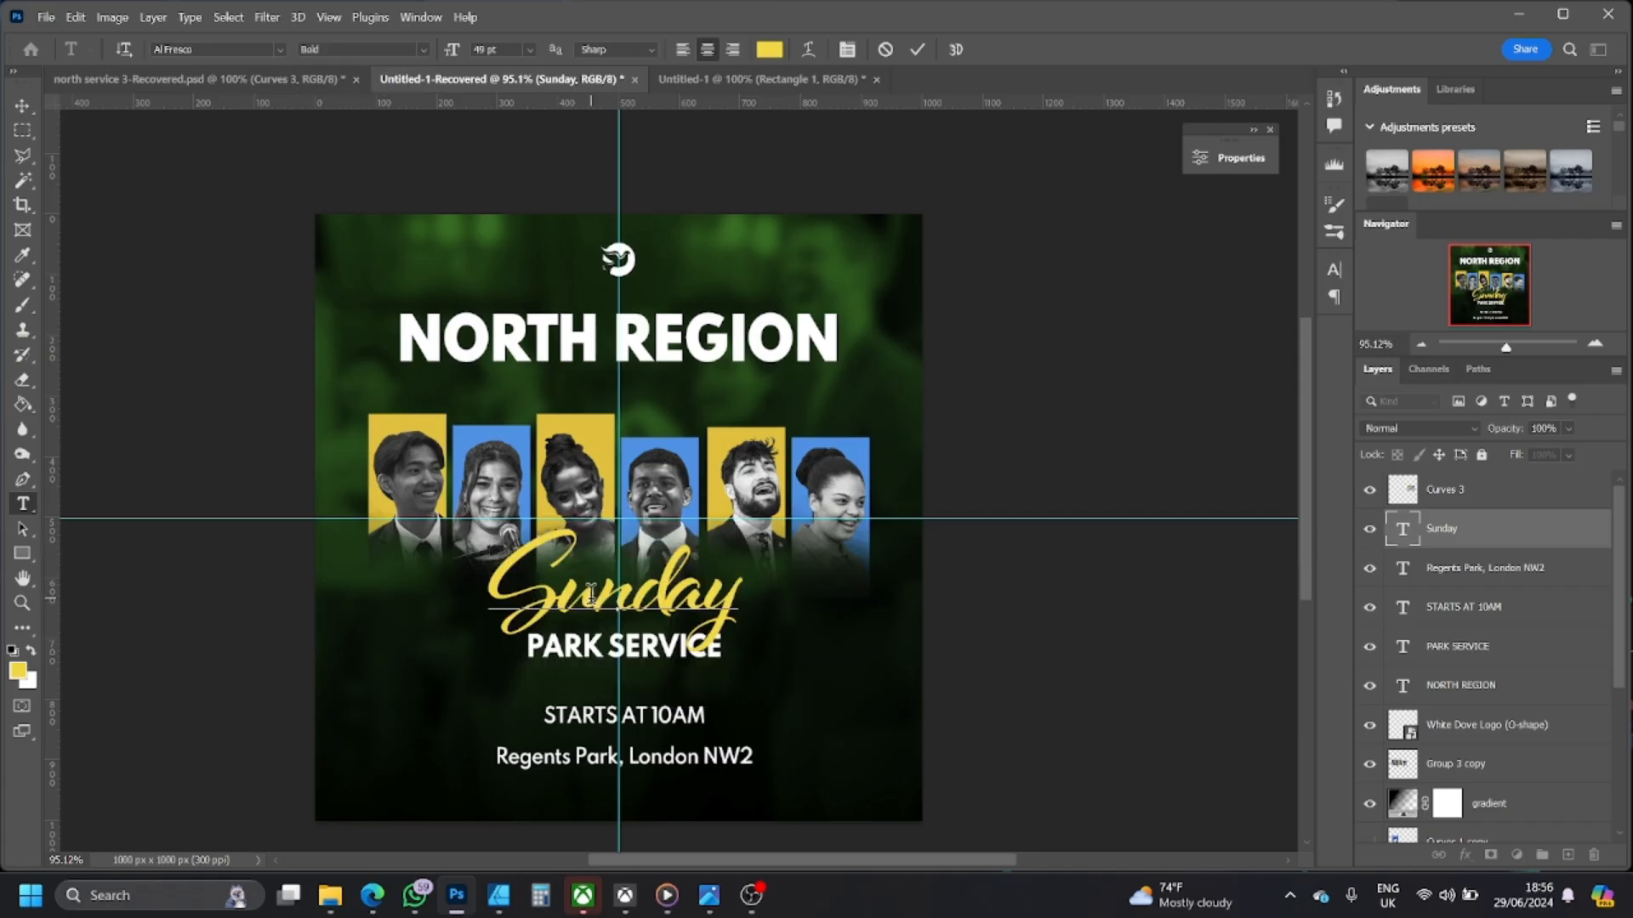
double_click(591, 593)
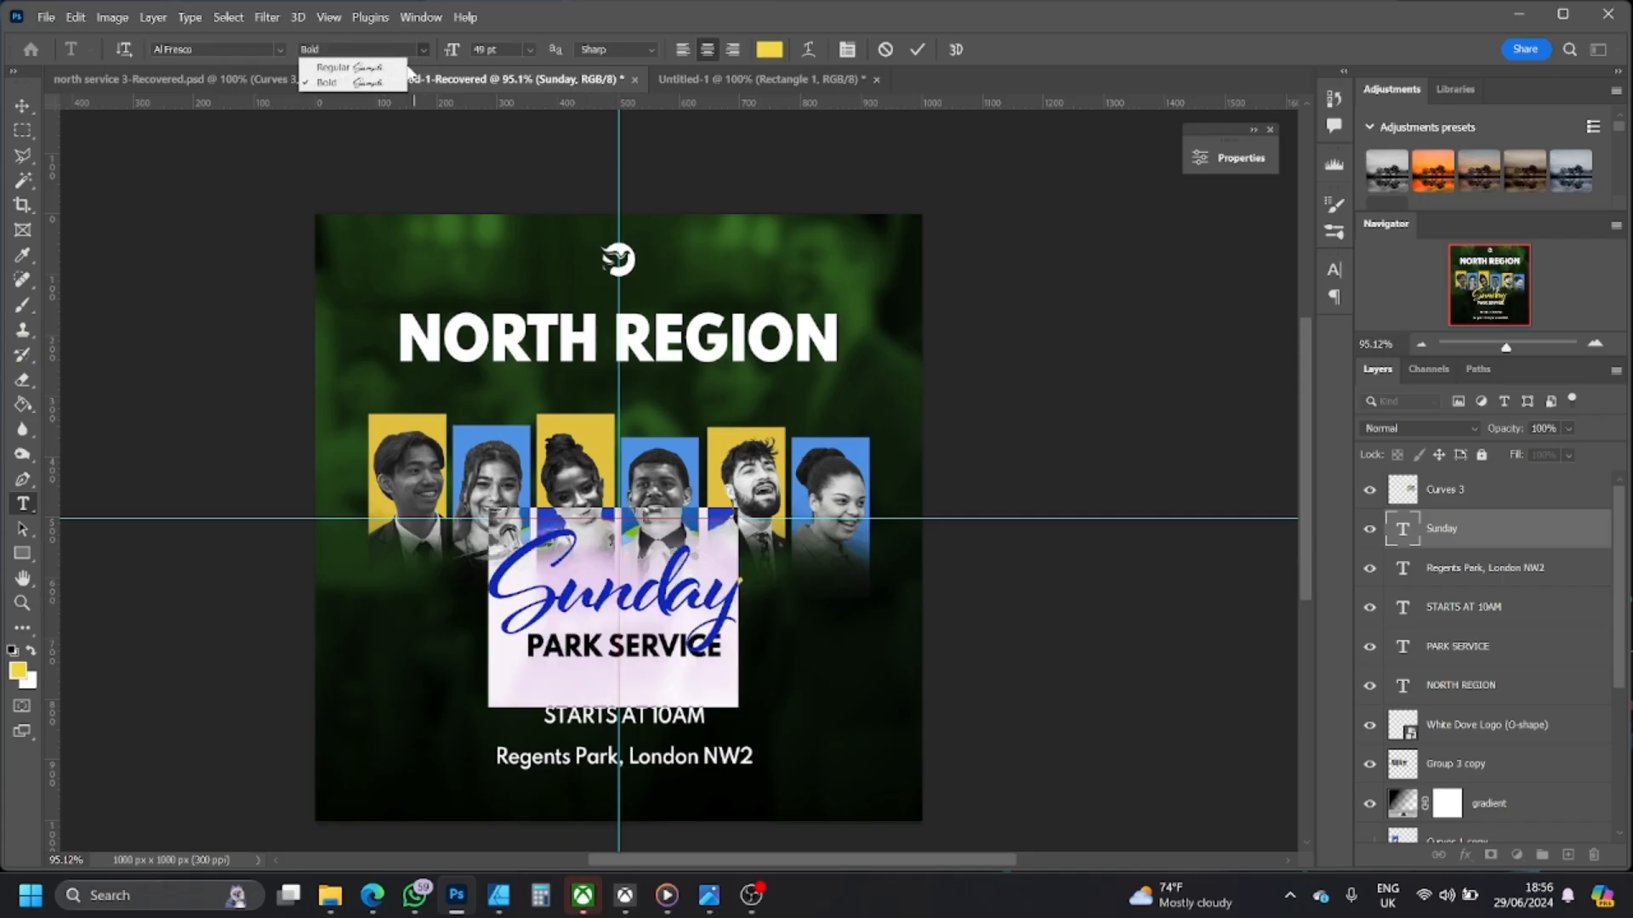
- Try the Summer Vibes and Beloved Script fonts on the Sunday text
click(281, 51)
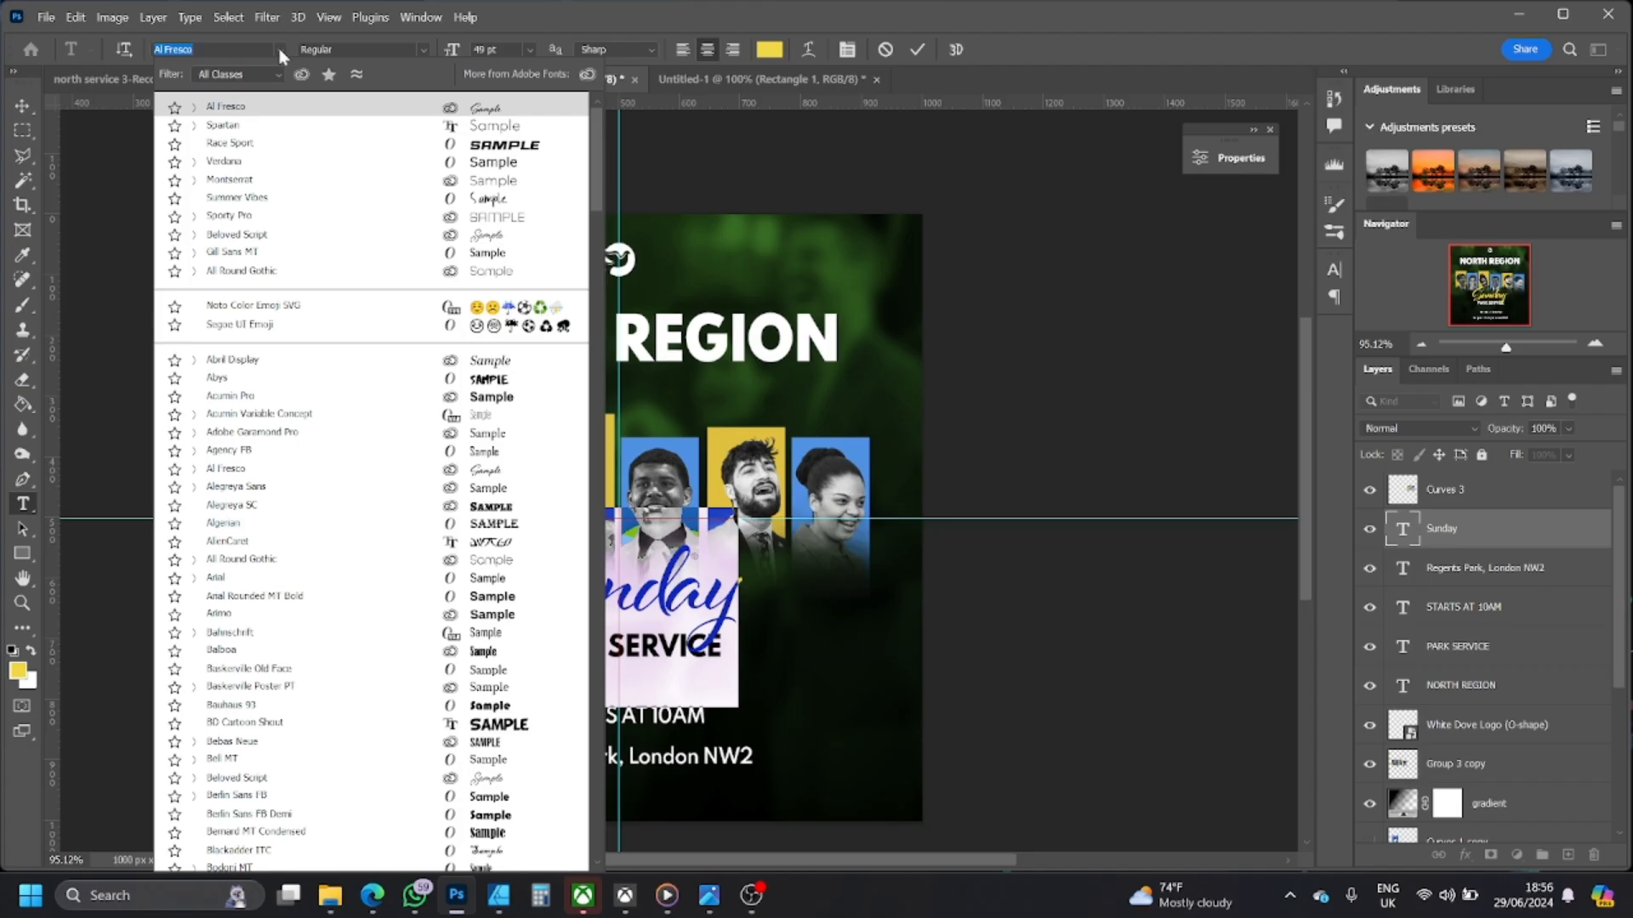
click(340, 200)
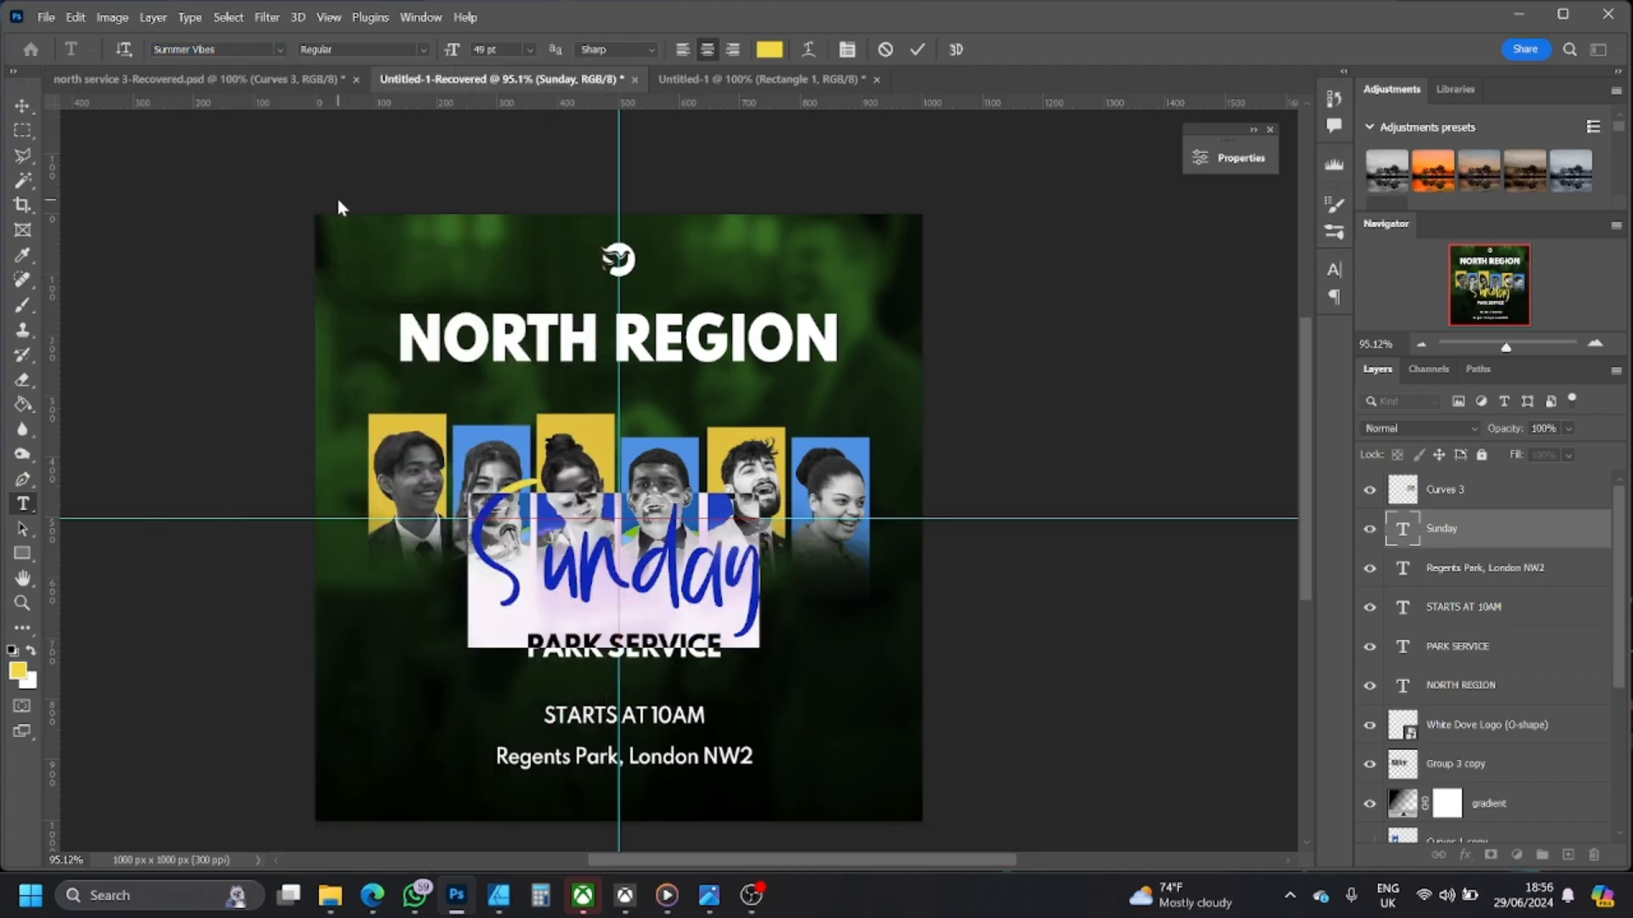
click(660, 570)
double_click(668, 578)
click(671, 577)
double_click(674, 577)
click(283, 49)
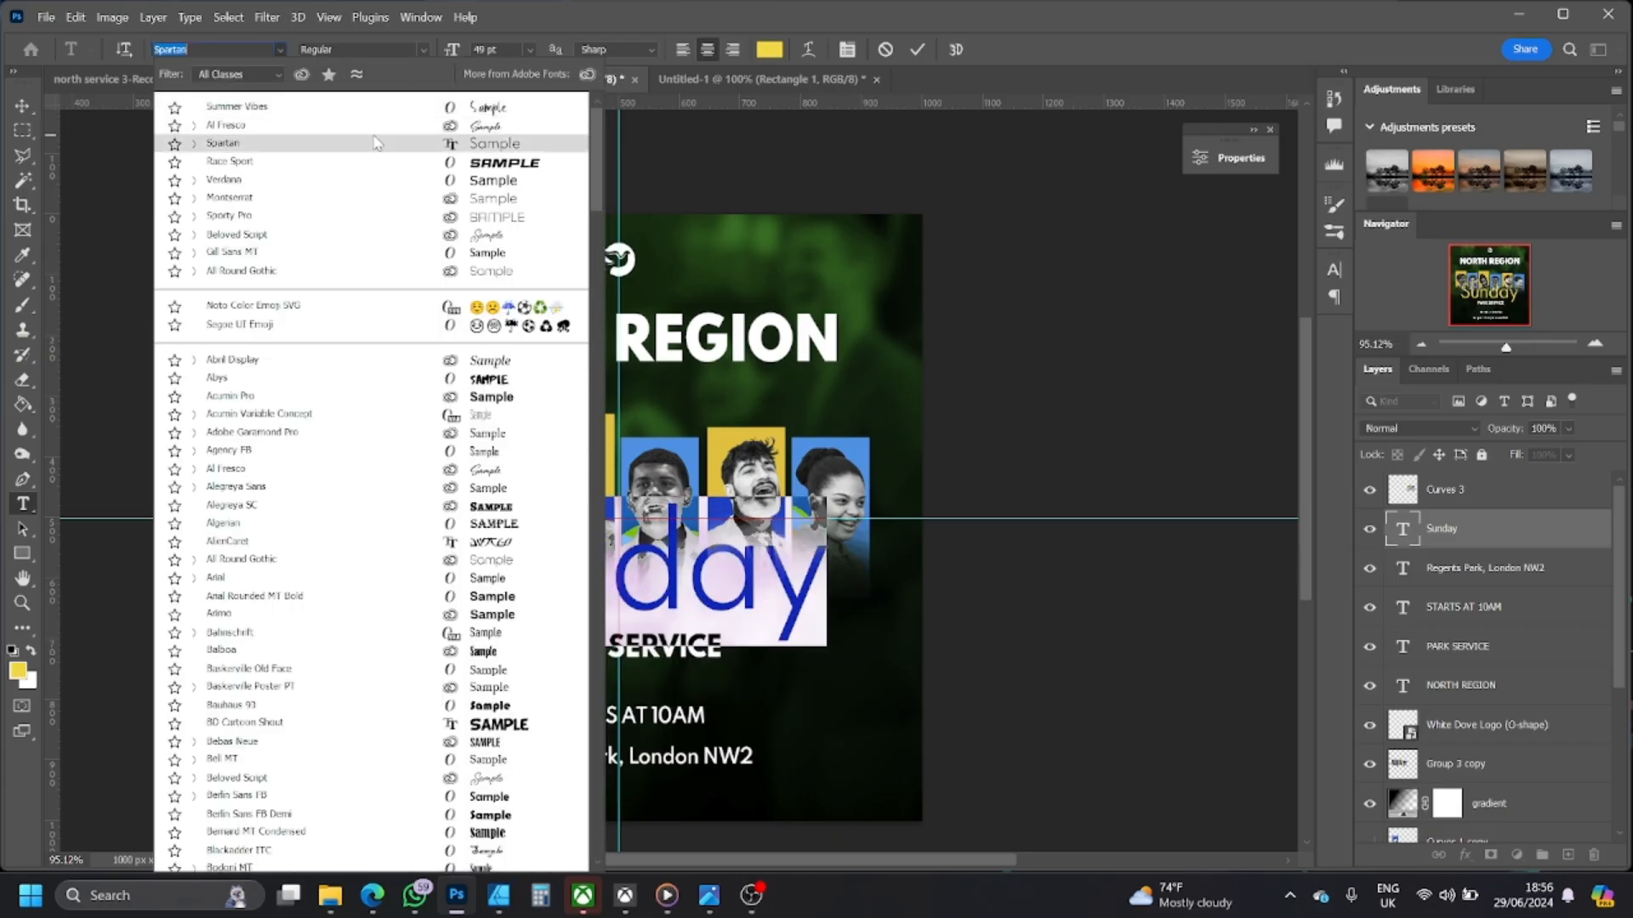
click(355, 236)
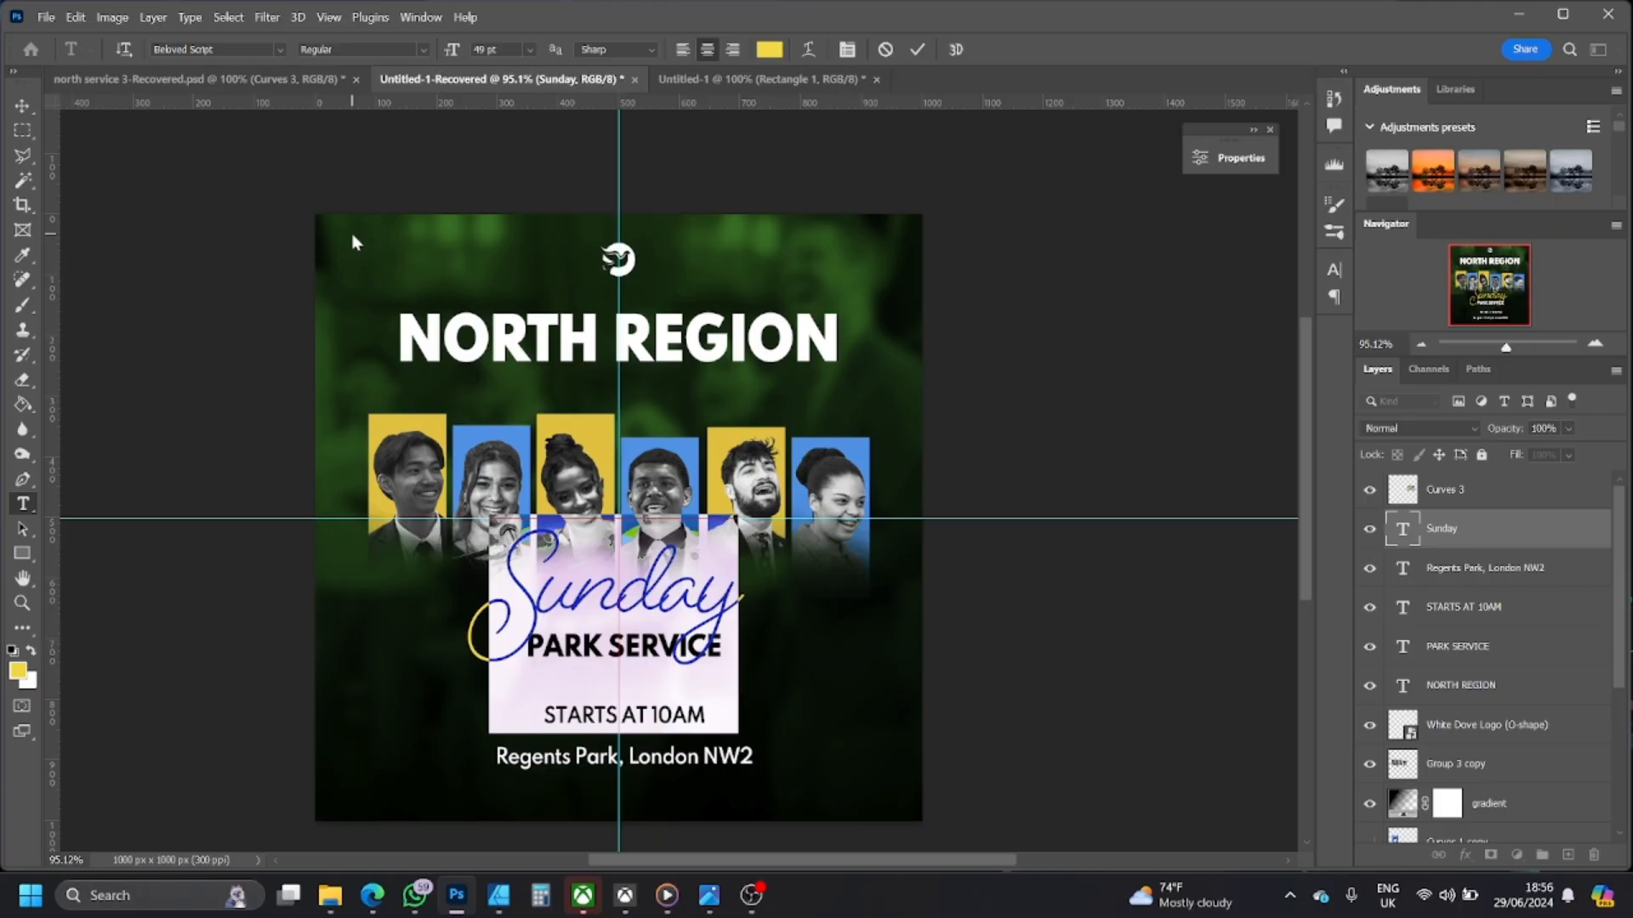
- Return the Sunday text to the Al Fresco font and finish editing it
click(574, 578)
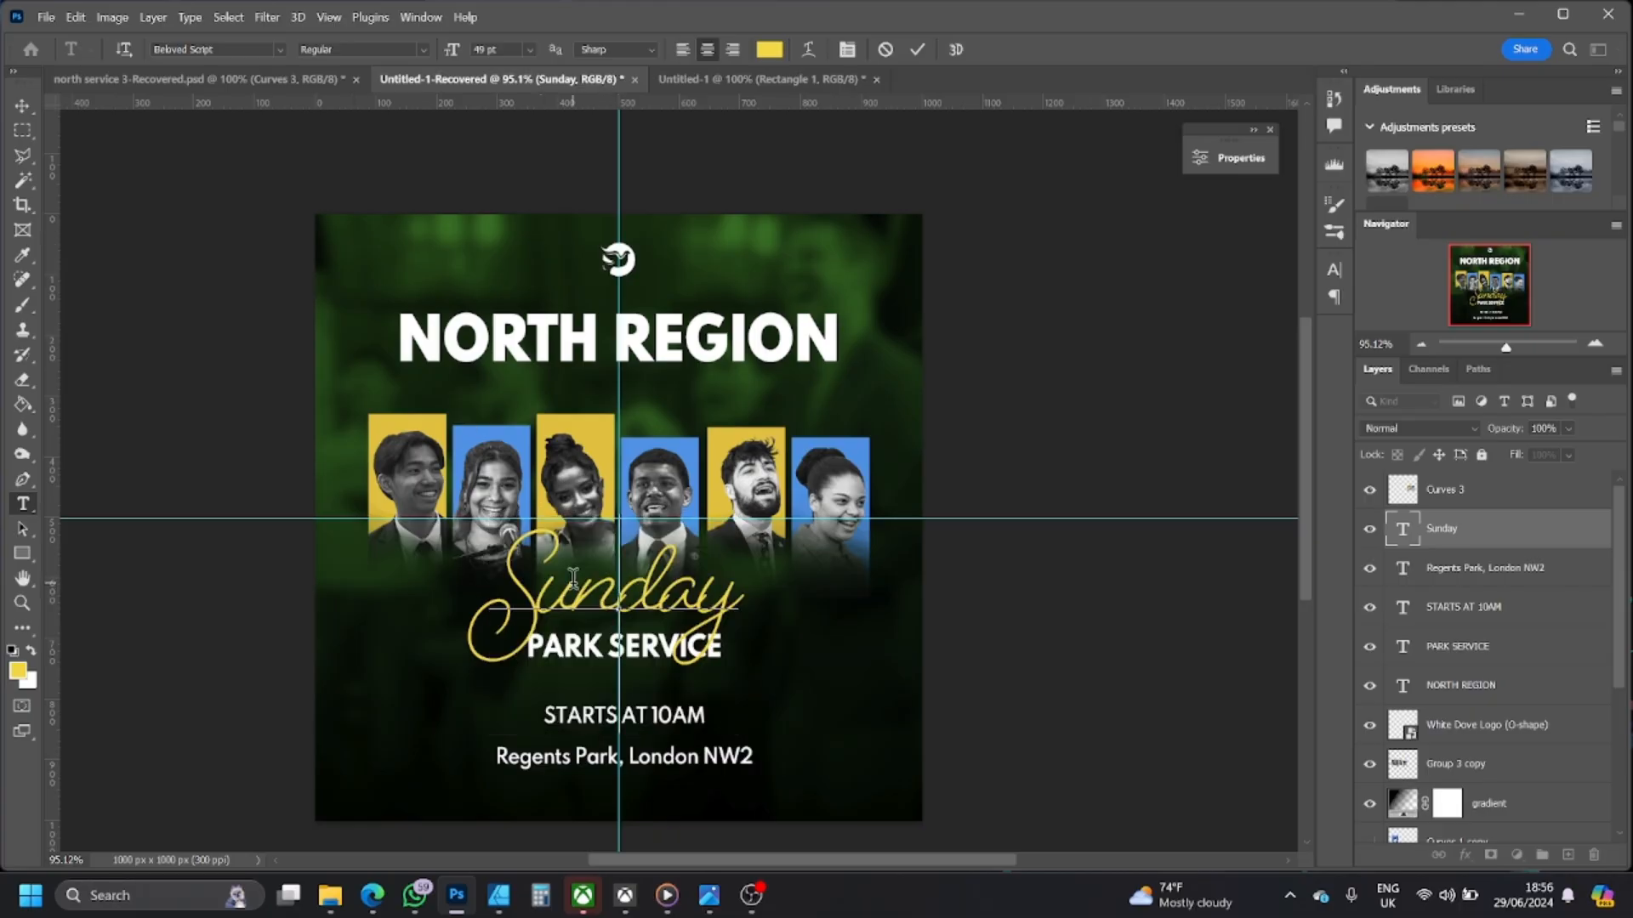
key(ctrl+a)
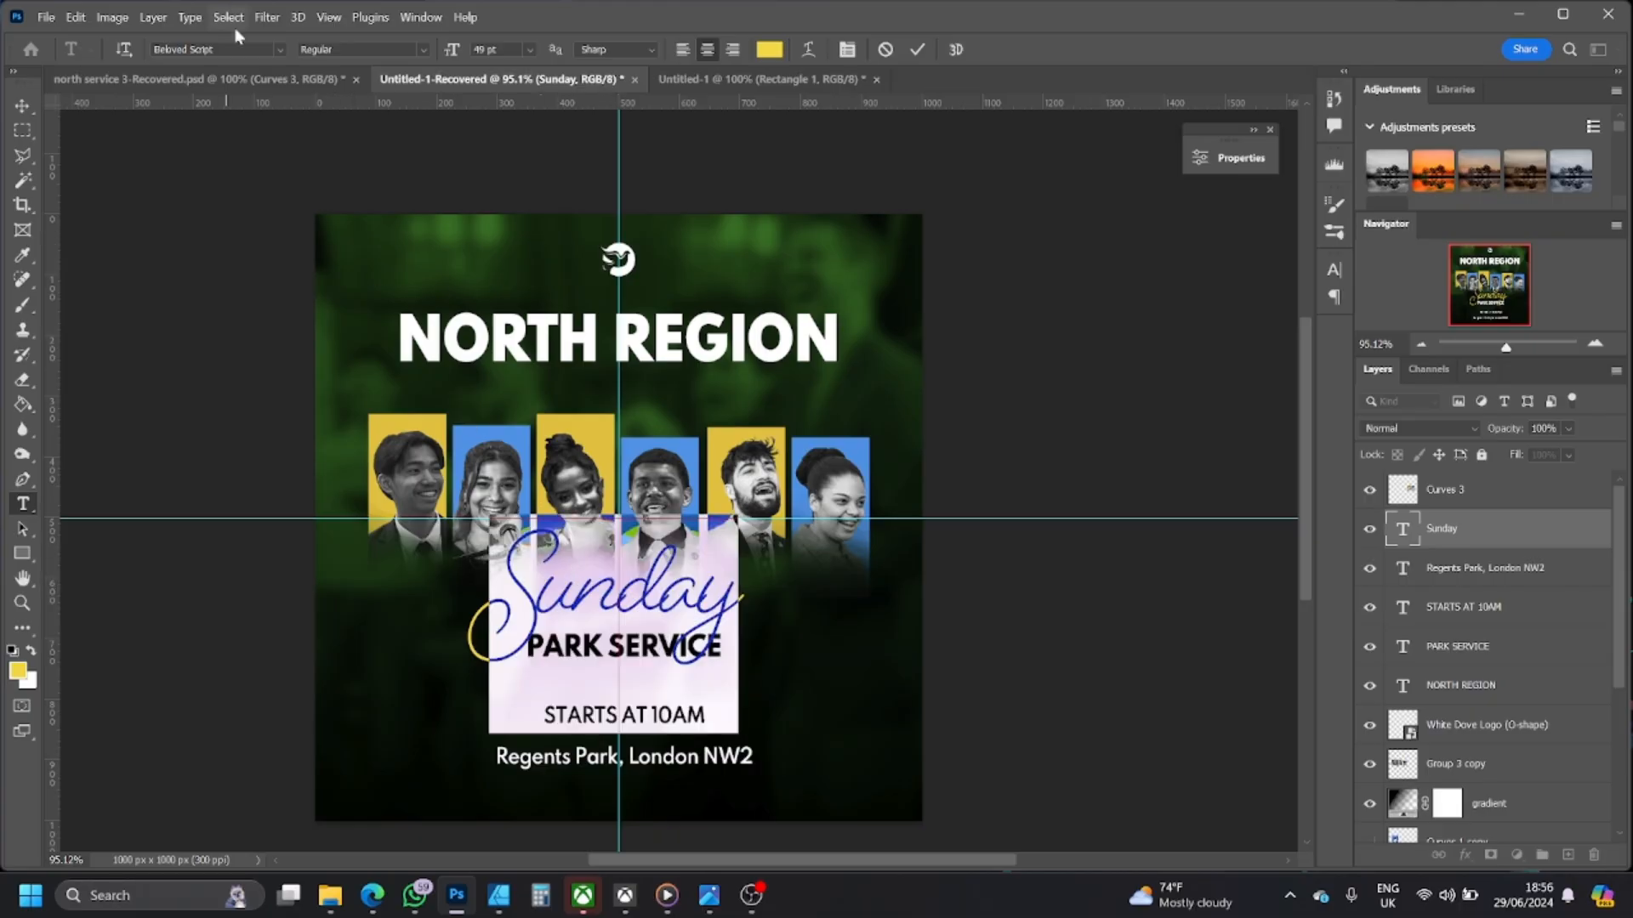
click(279, 47)
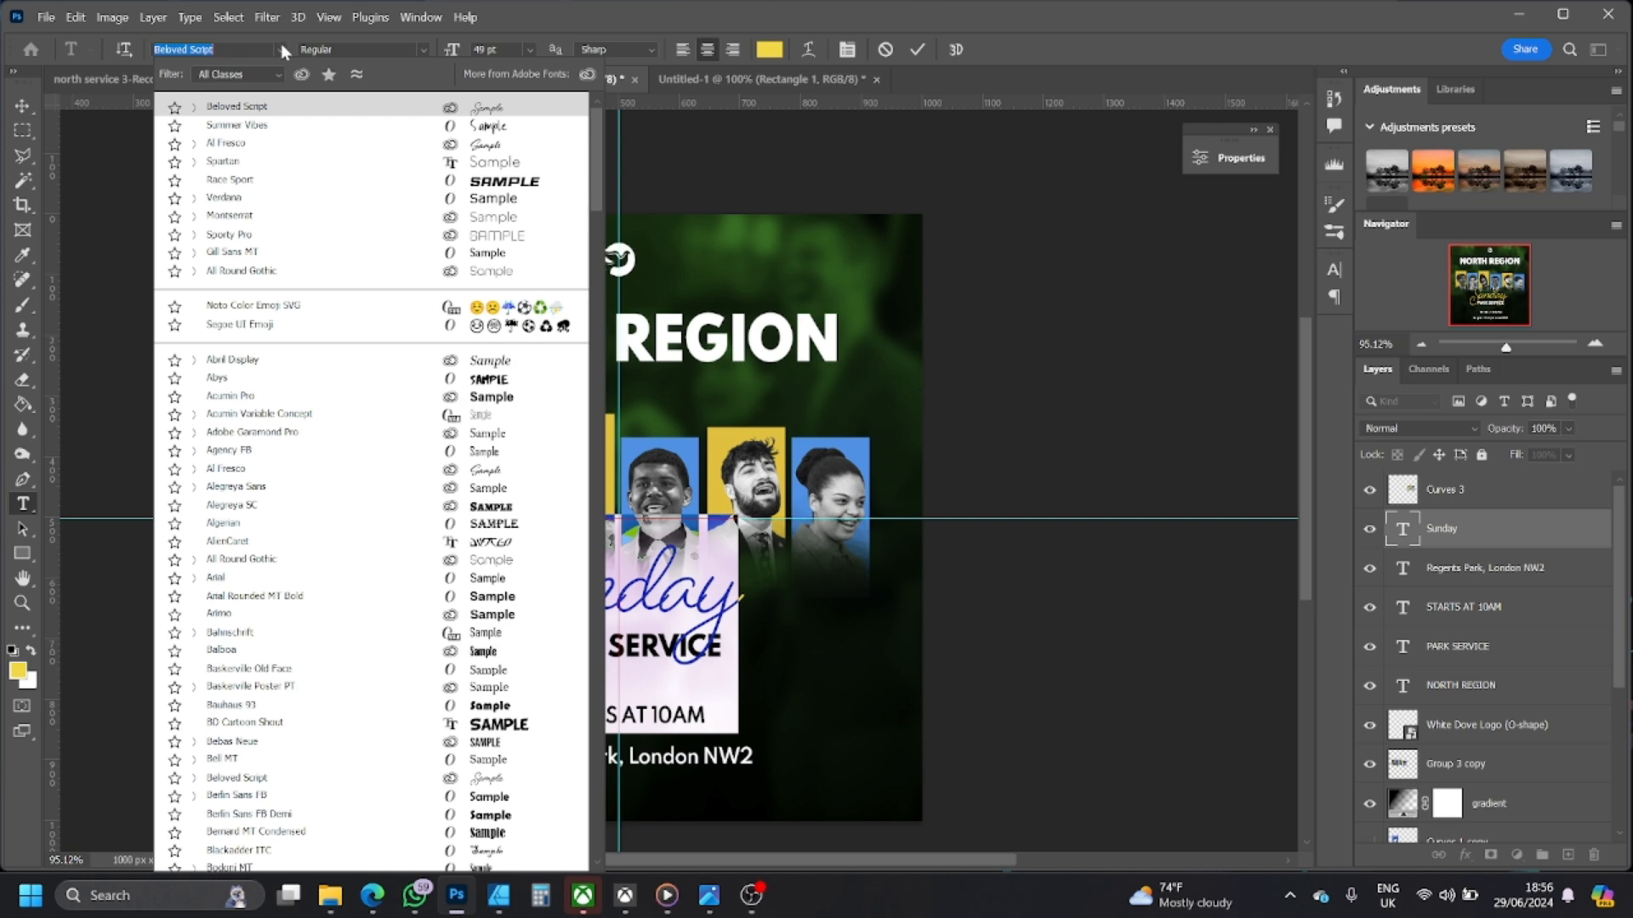
click(336, 144)
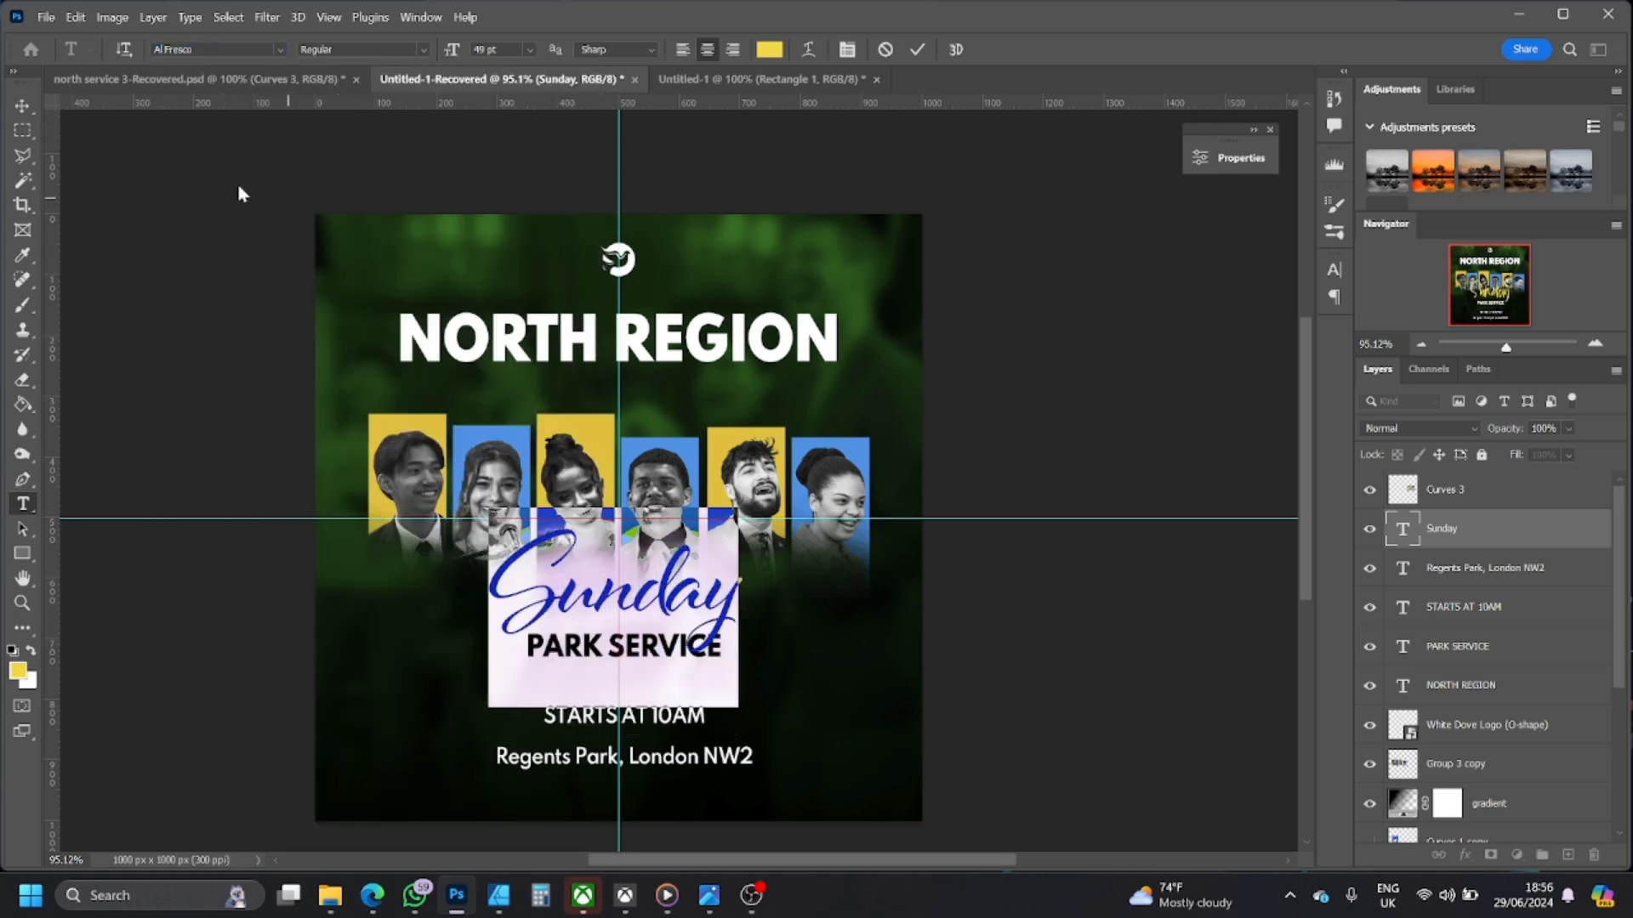
click(22, 105)
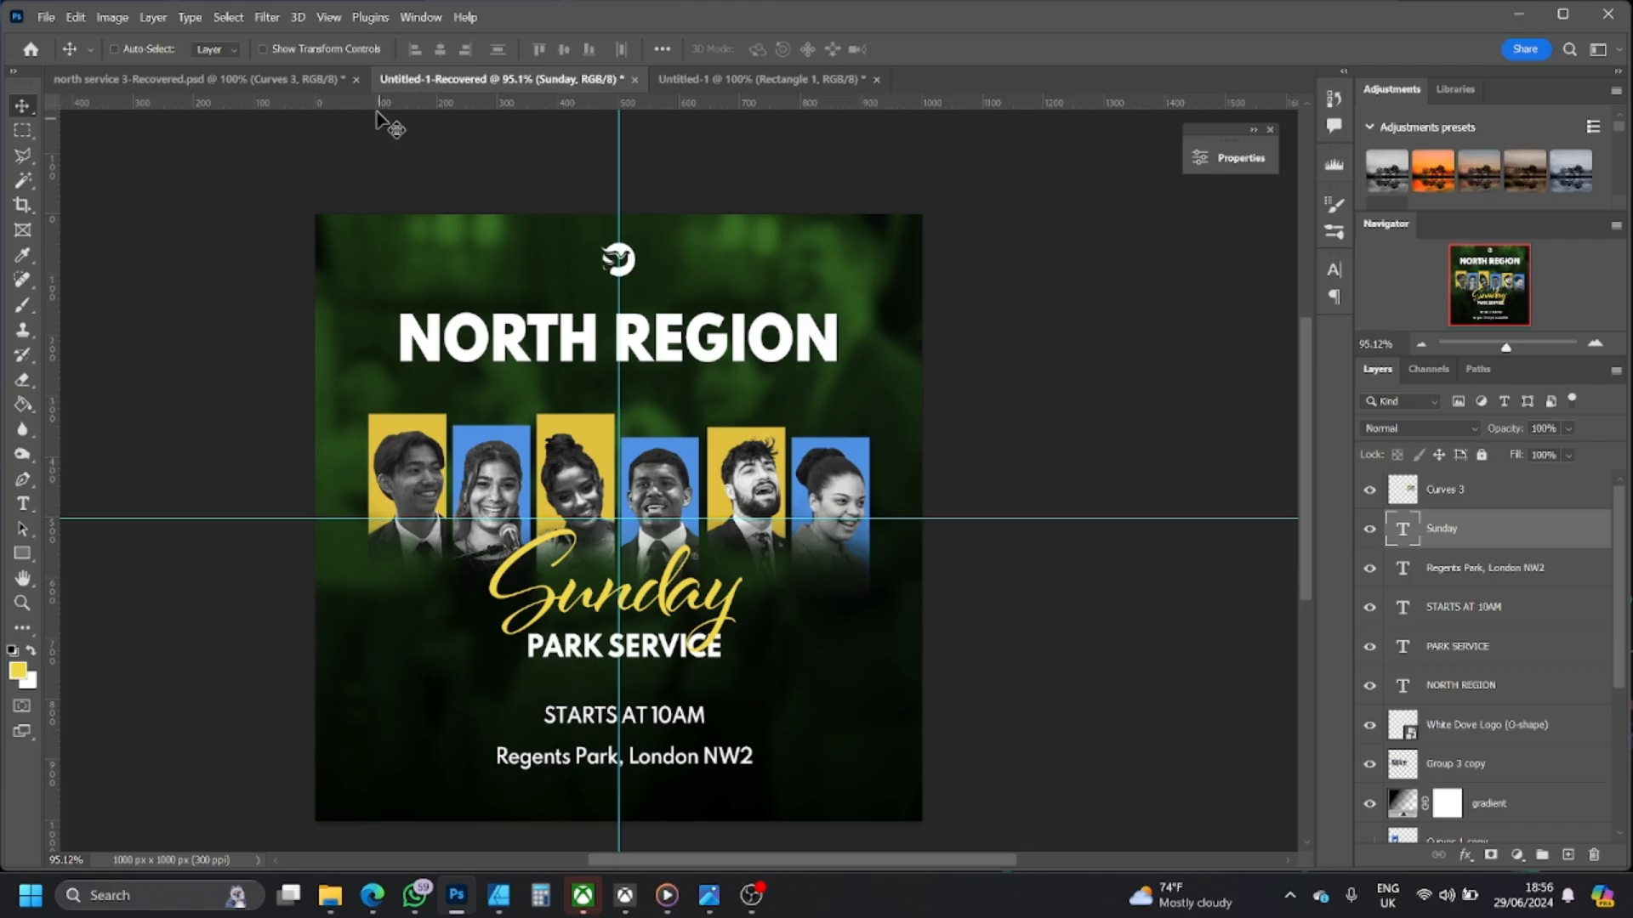
- Inspect the Sunday text in the north service 3-Recovered reference document and return to the working flyer
click(312, 78)
double_click(617, 565)
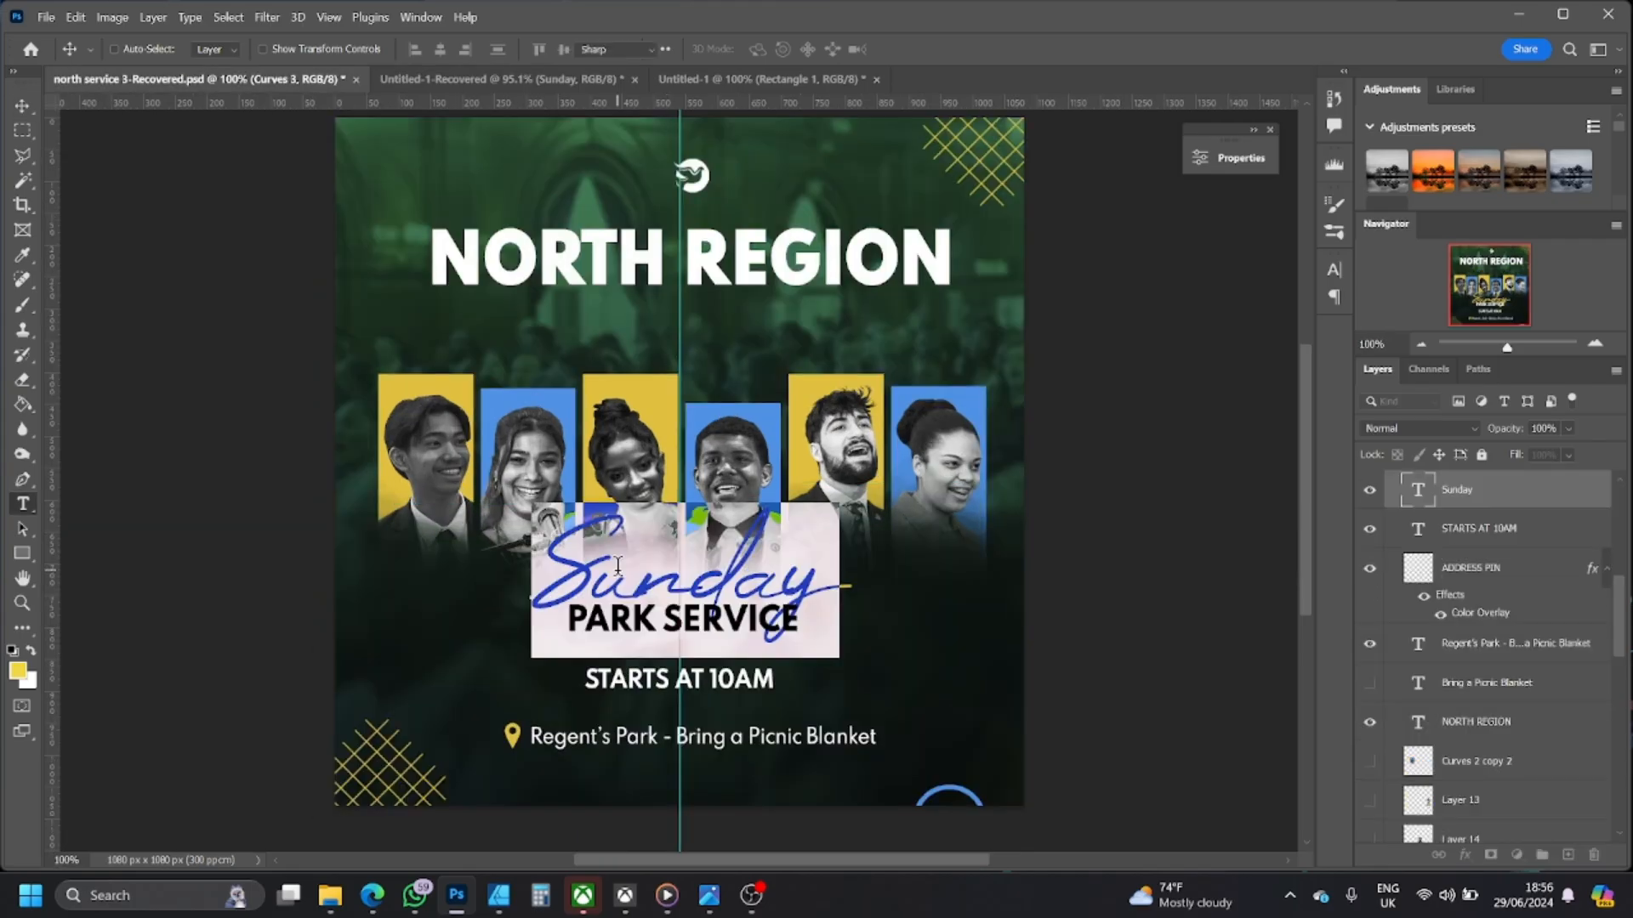
click(459, 79)
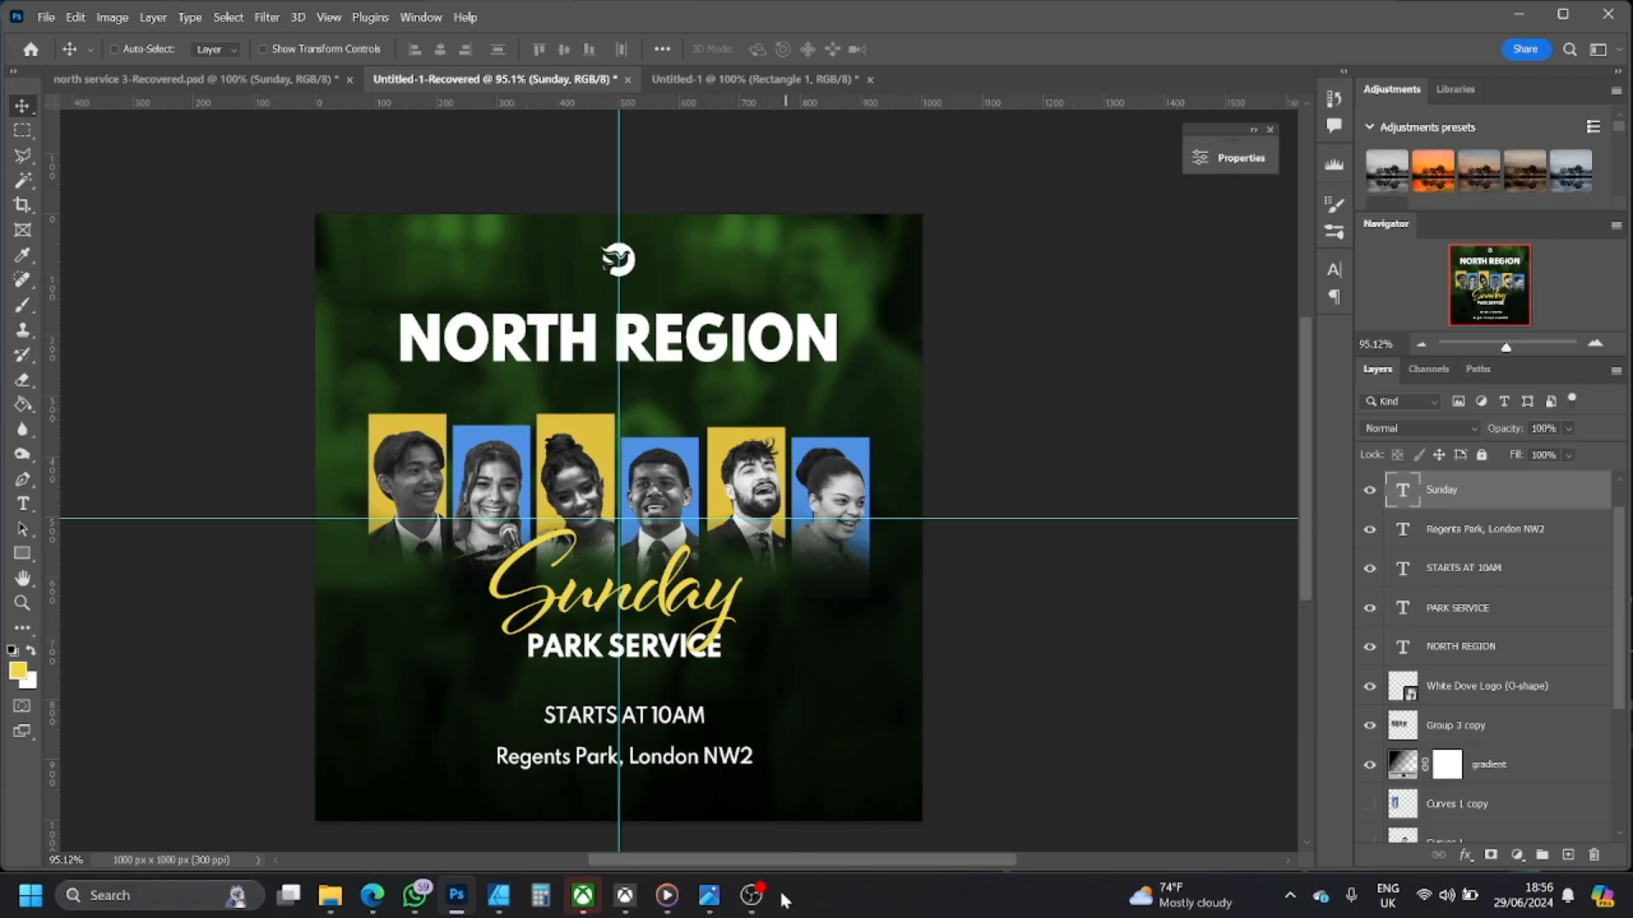
click(751, 894)
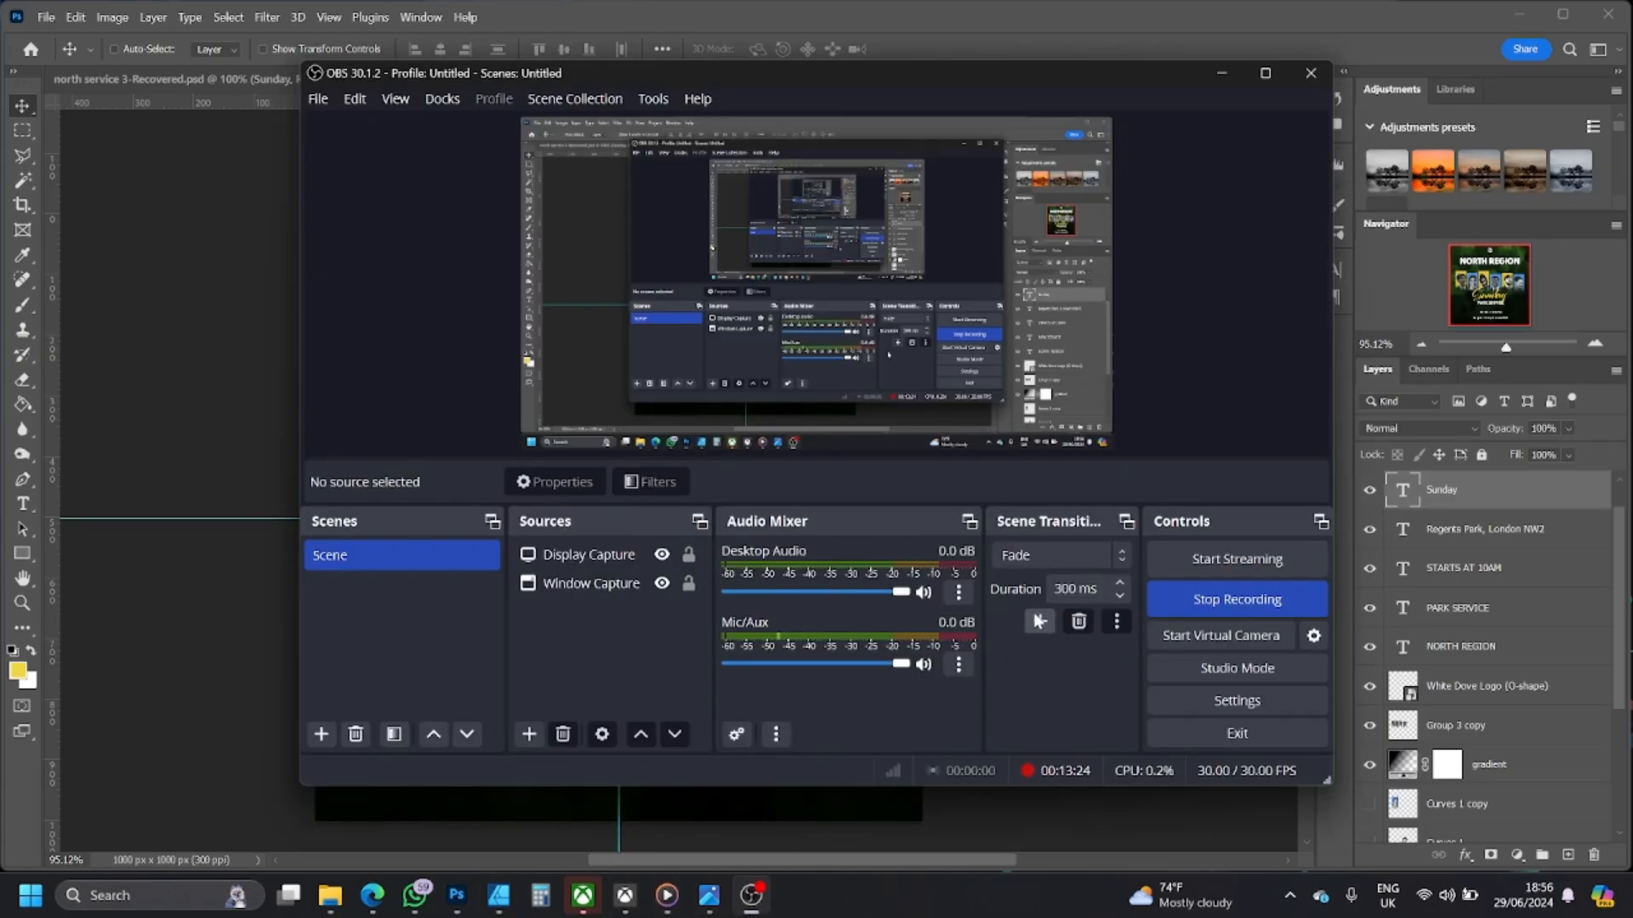
click(1186, 595)
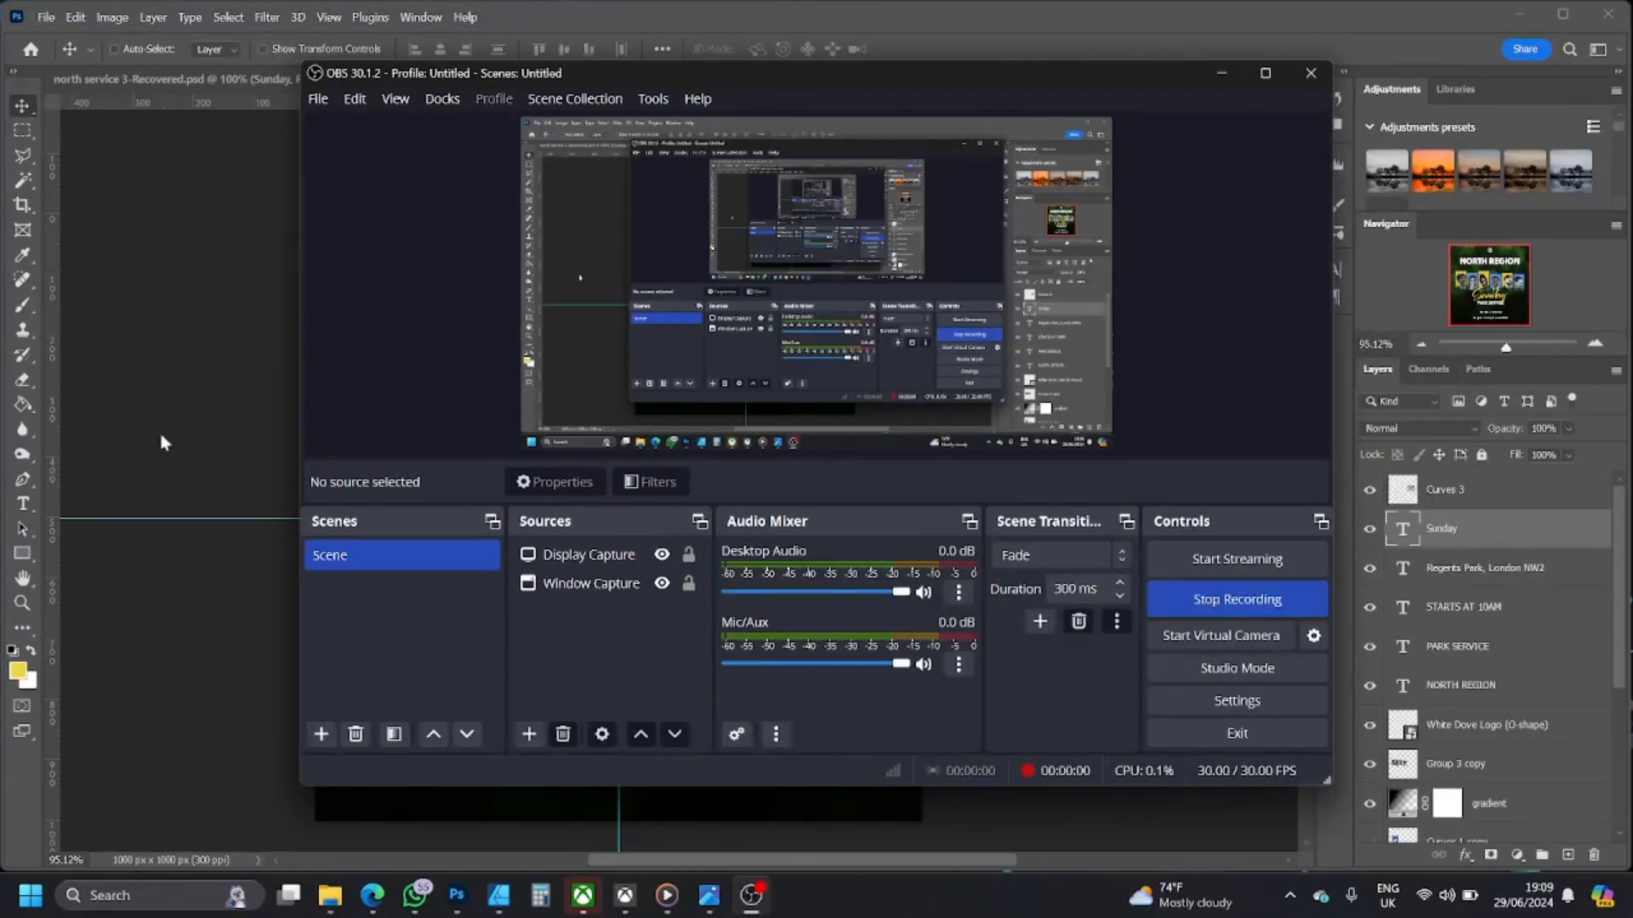
click(160, 437)
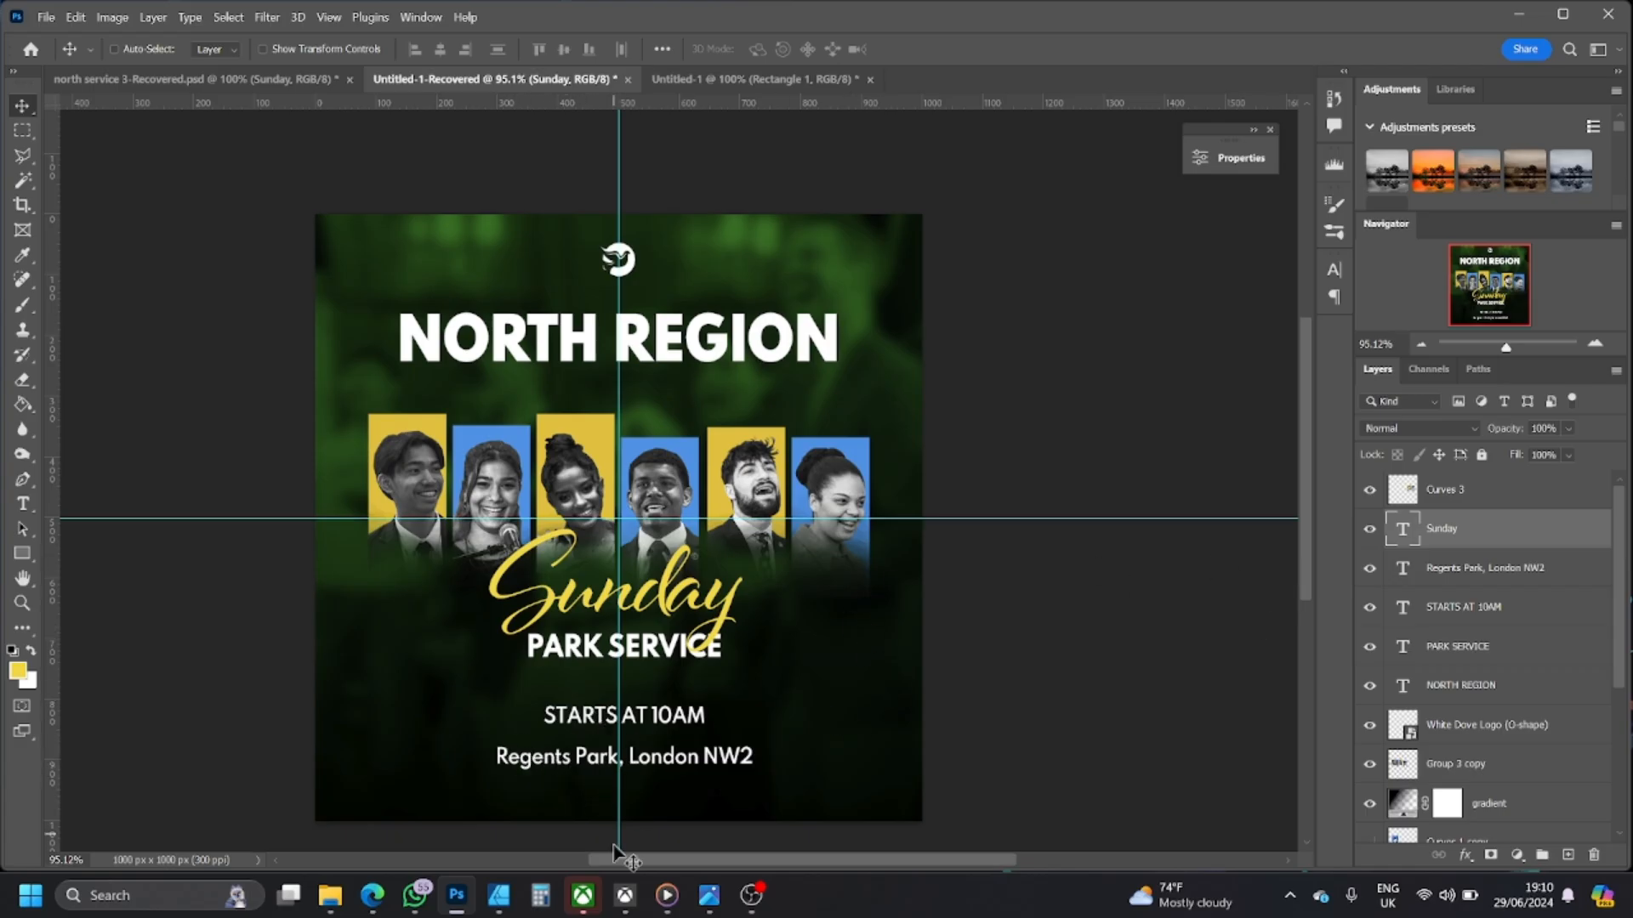
- Check the finished reference flyer image north service 3C.jpg and return to Photoshop
click(705, 907)
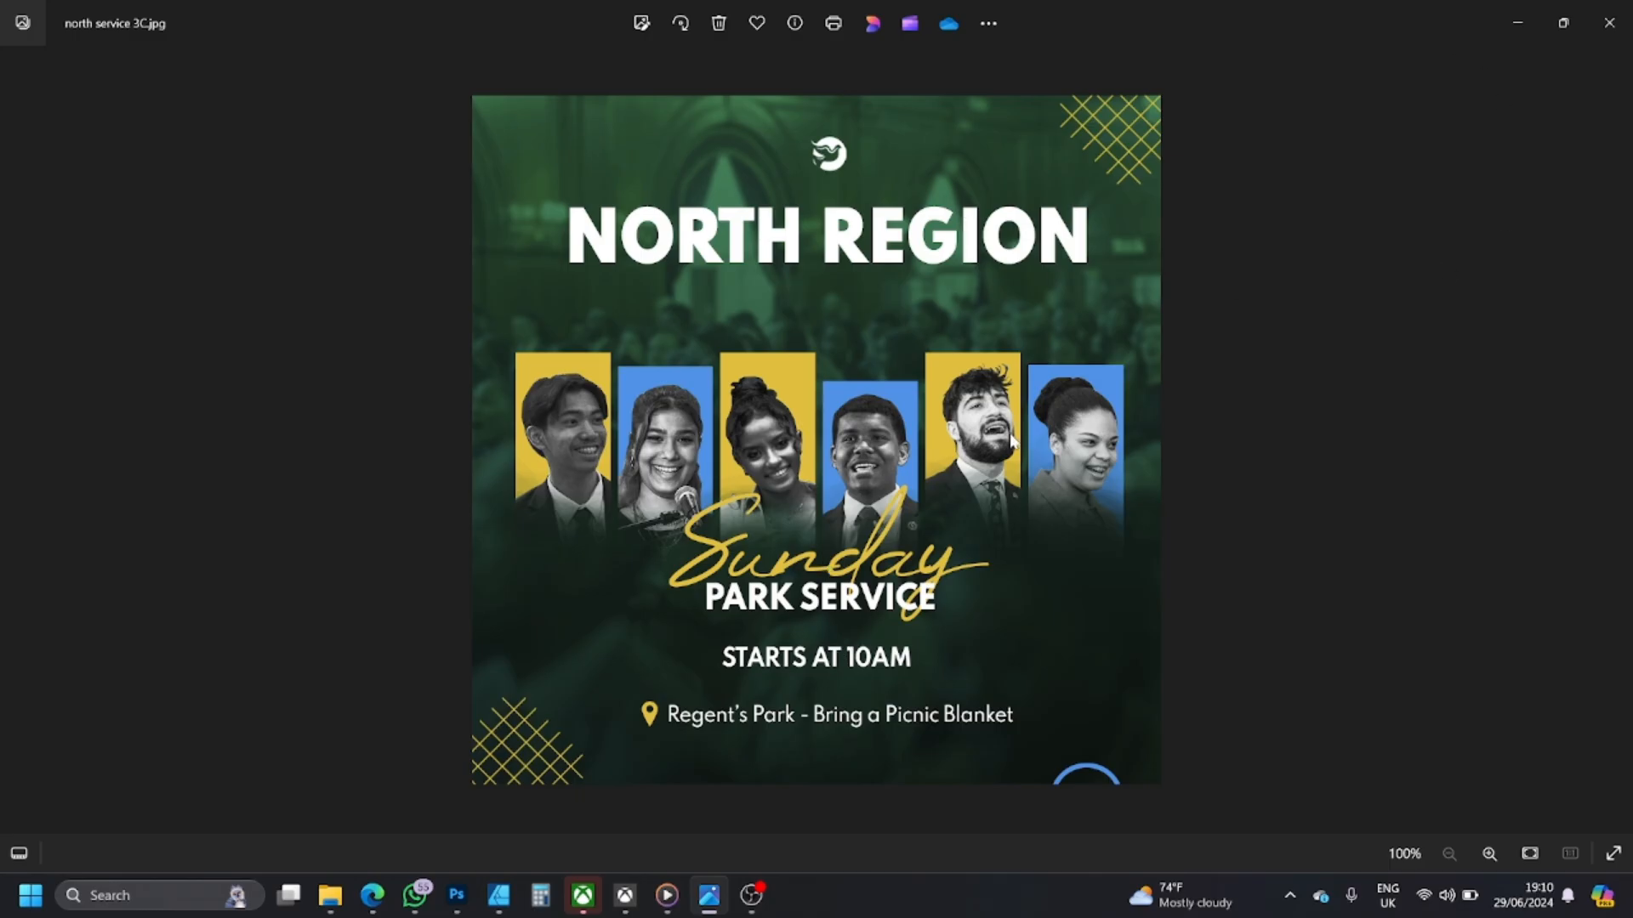
click(1520, 26)
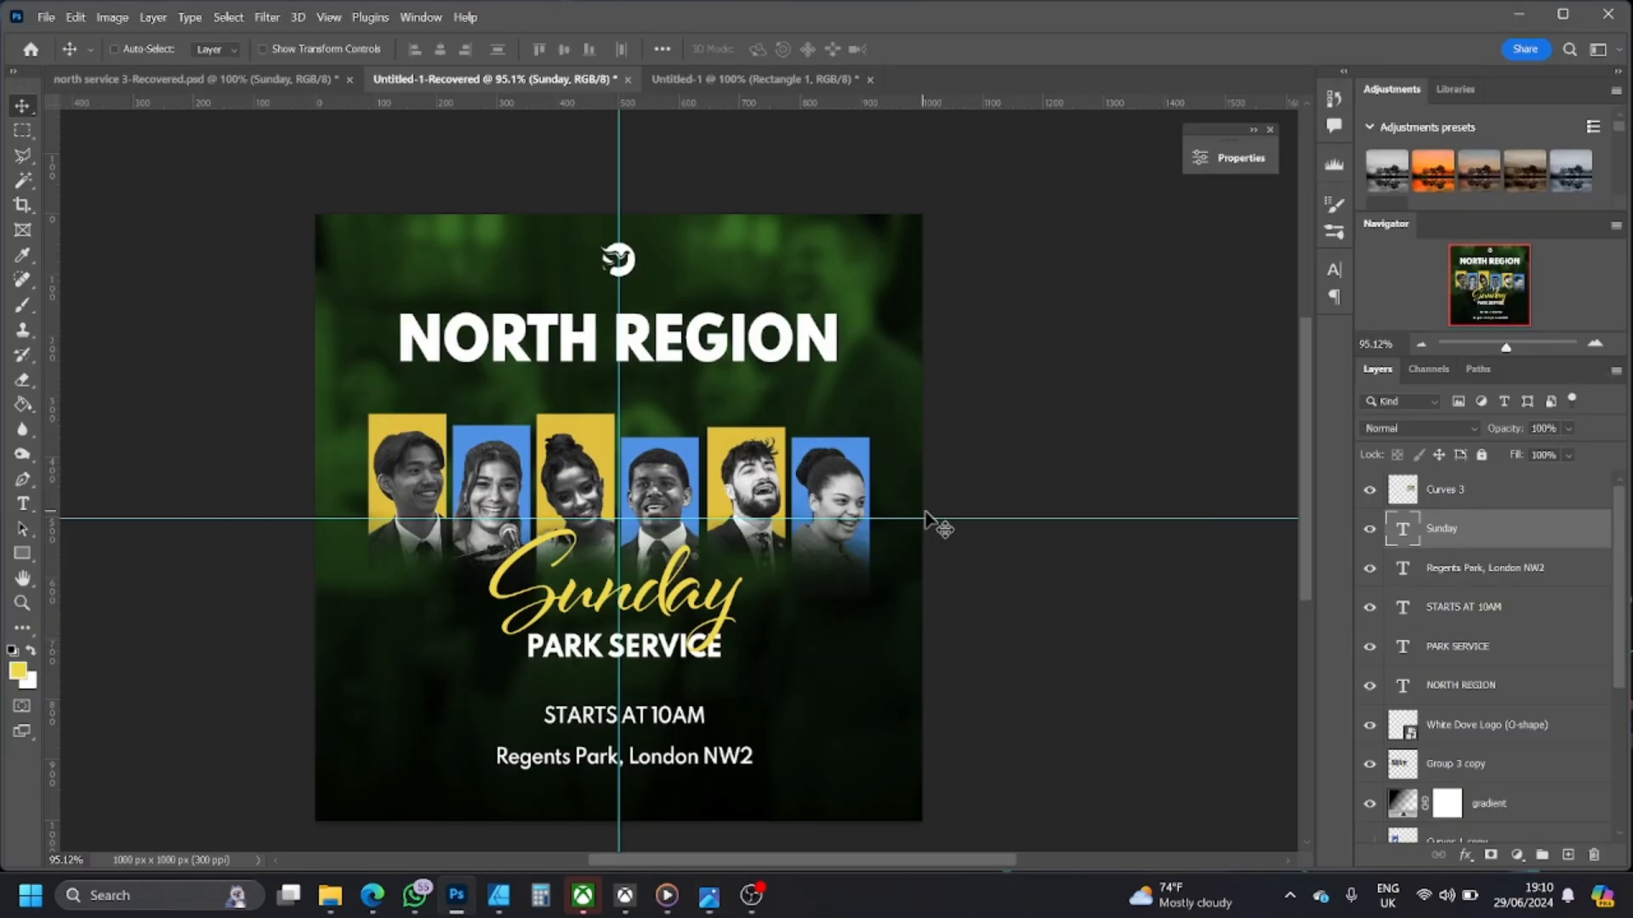
- Switch to File Explorer and look through the Graphic Design Icons folder for an address pin icon
click(335, 899)
click(1211, 649)
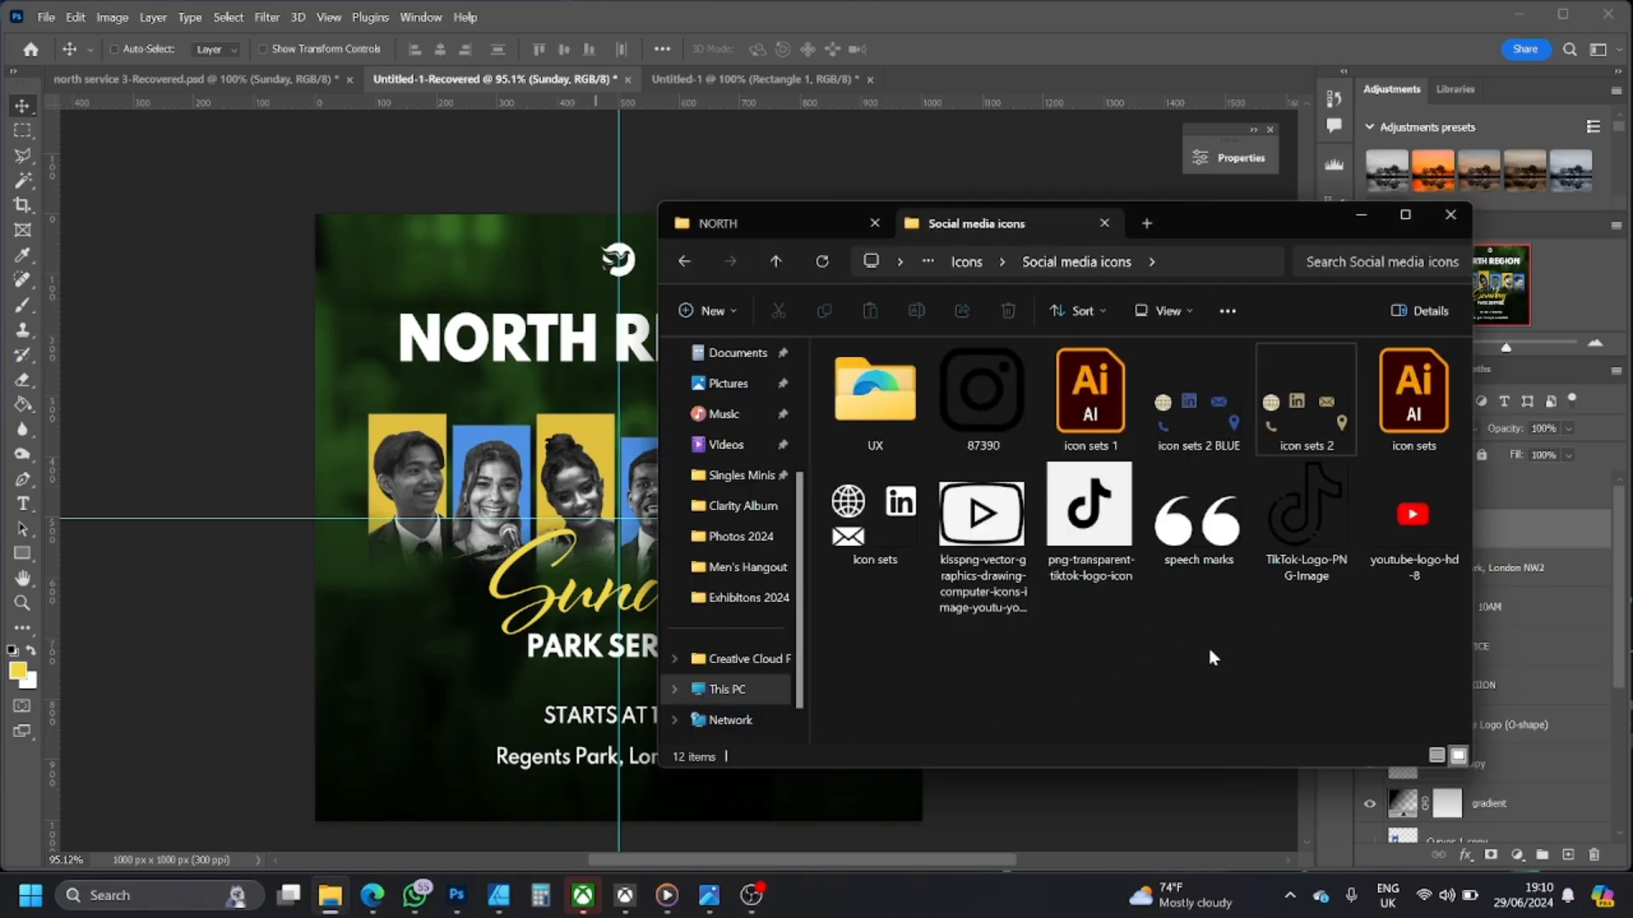
click(974, 262)
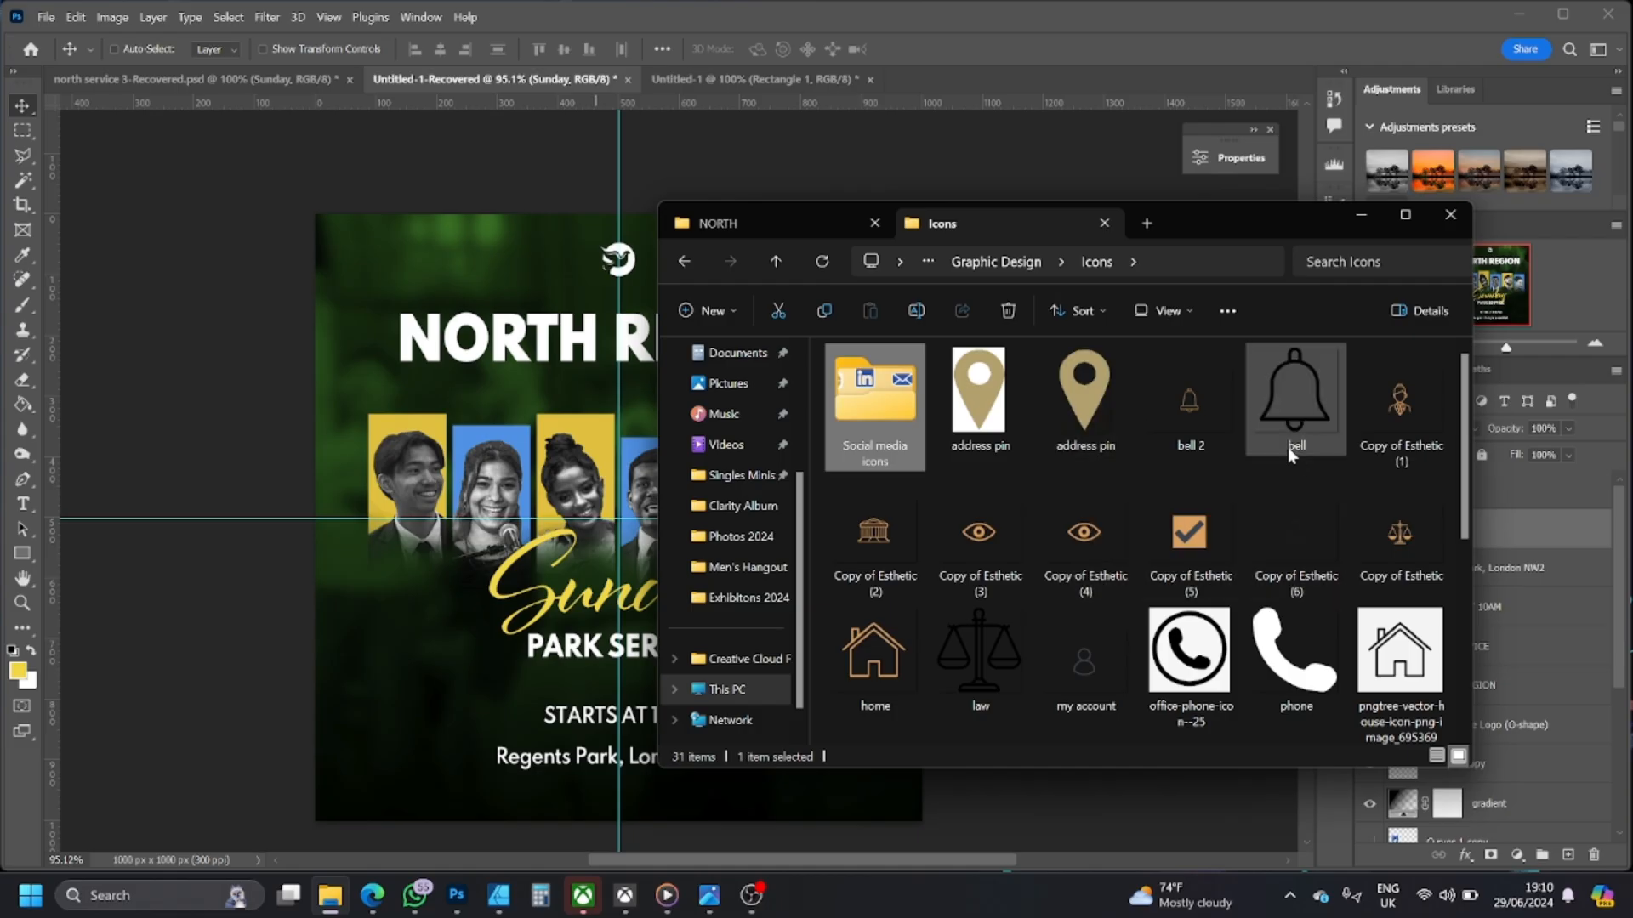
scroll(1240, 621, down, 4)
scroll(1208, 612, up, 3)
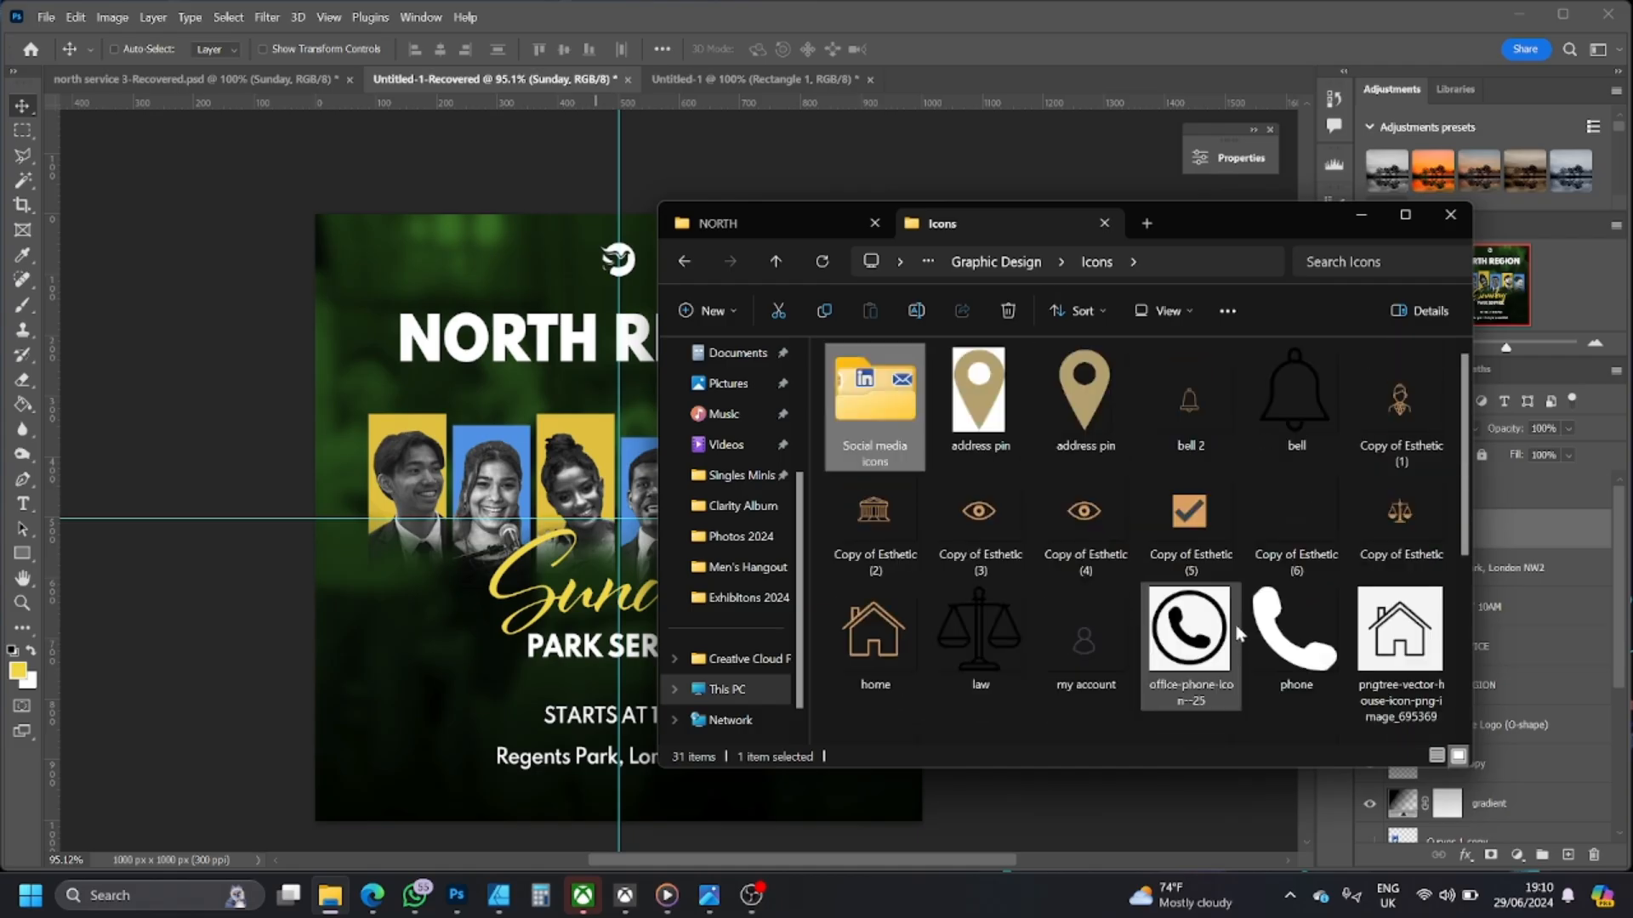
scroll(1176, 473, down, 3)
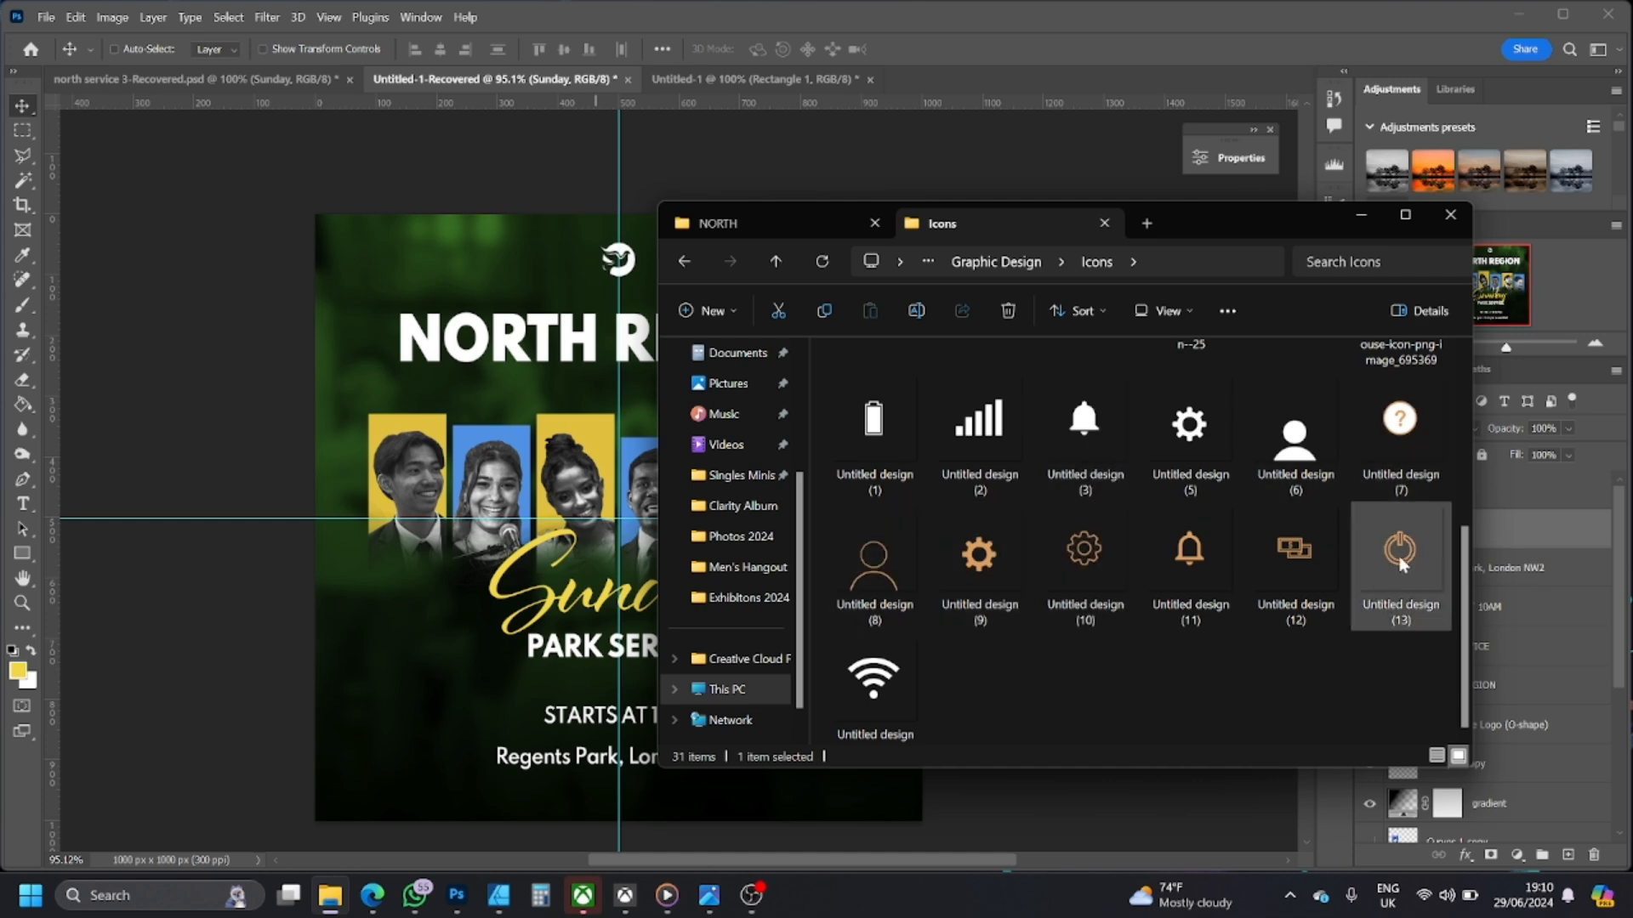
scroll(1401, 566, up, 5)
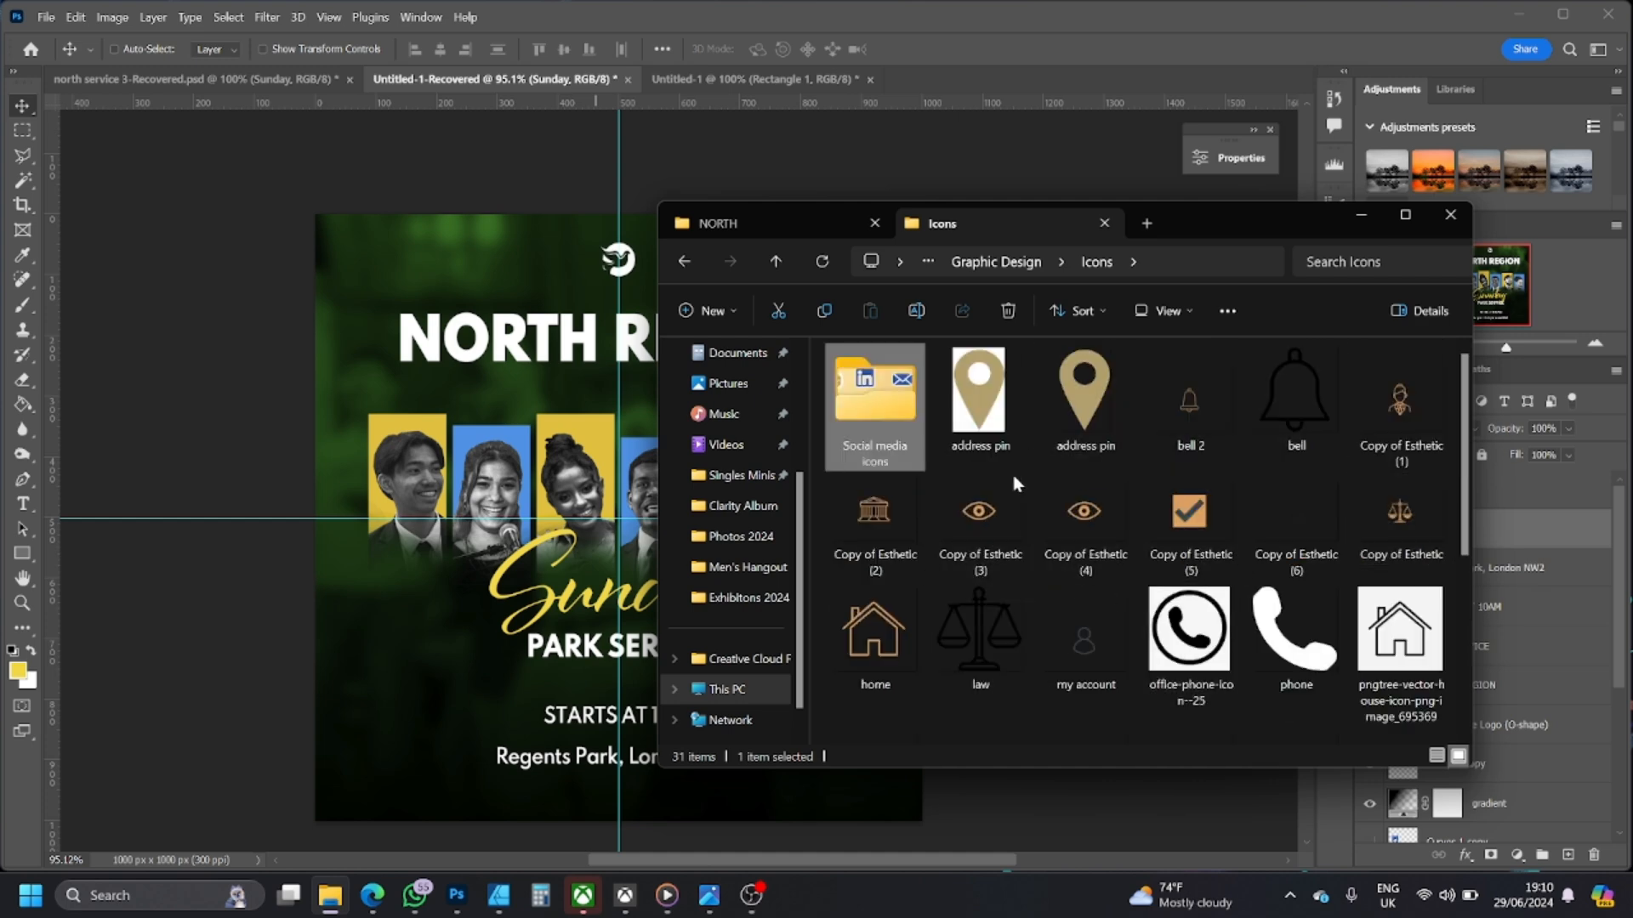
- Place the transparent address pin PNG into the flyer and scale it down just before the Regents Park address line
click(1100, 417)
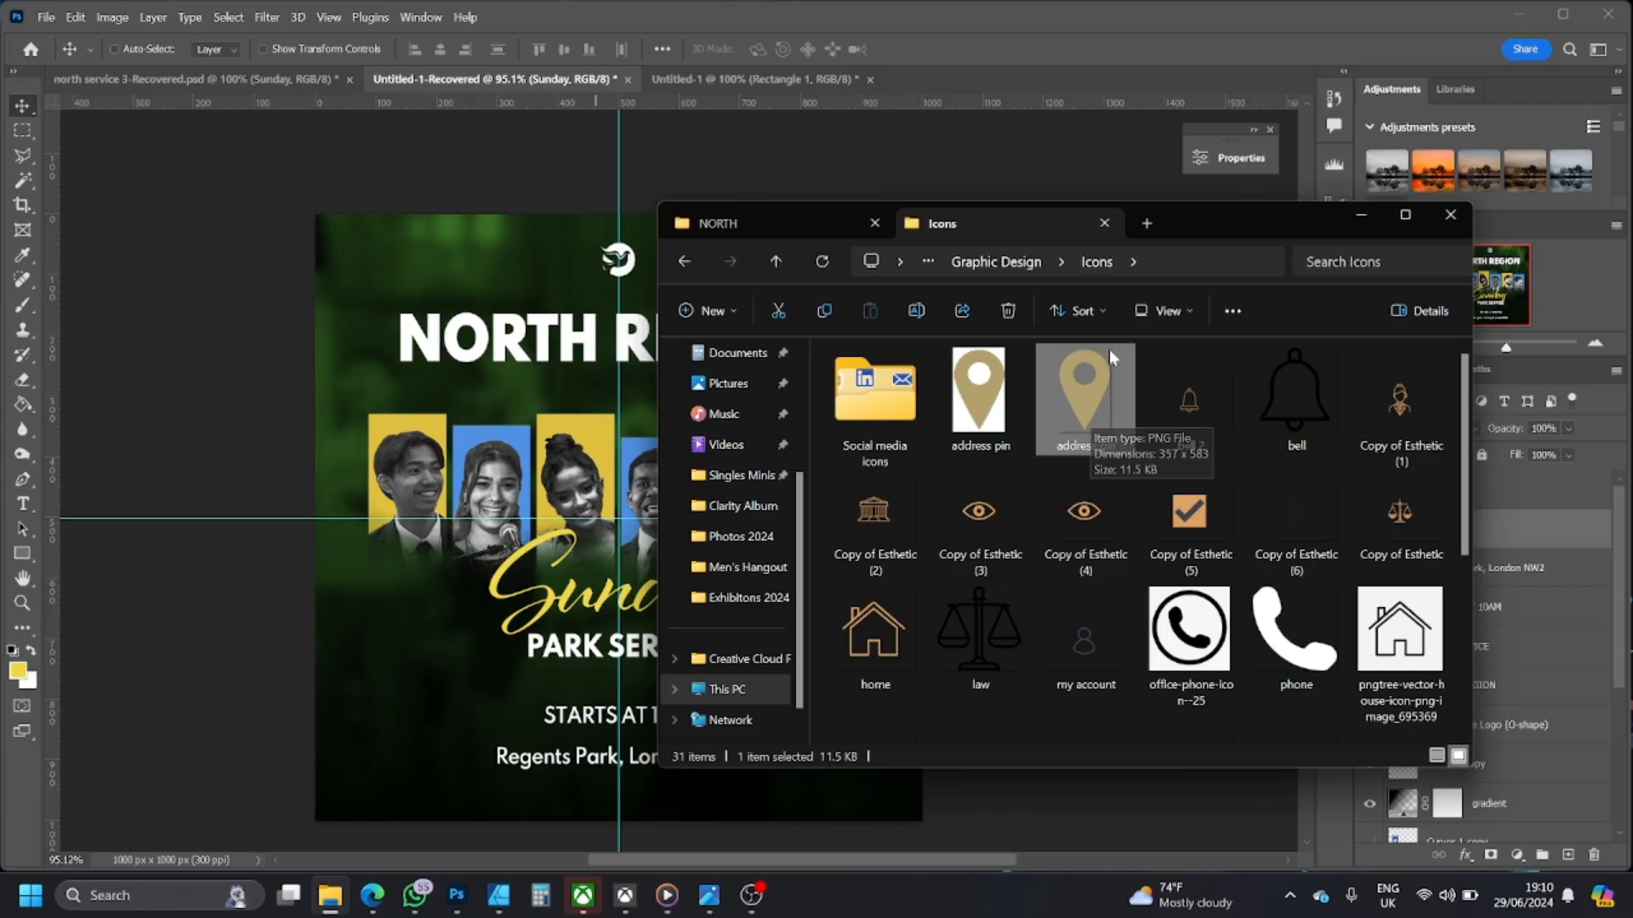
drag(1094, 405, 400, 685)
drag(701, 417, 558, 529)
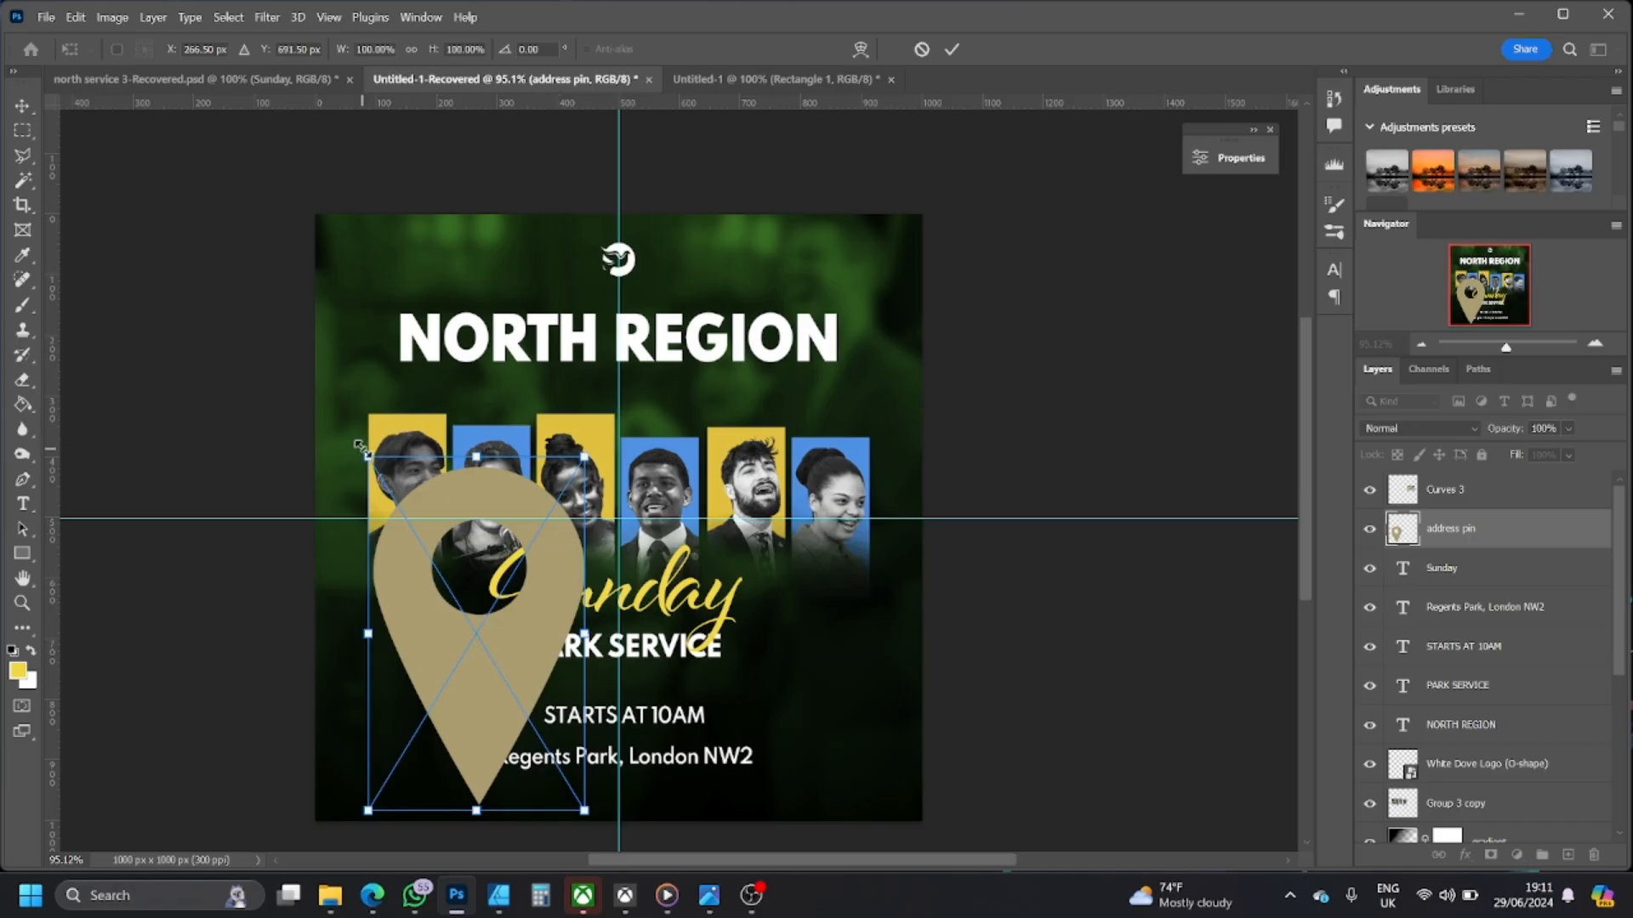
drag(364, 456, 483, 760)
click(21, 108)
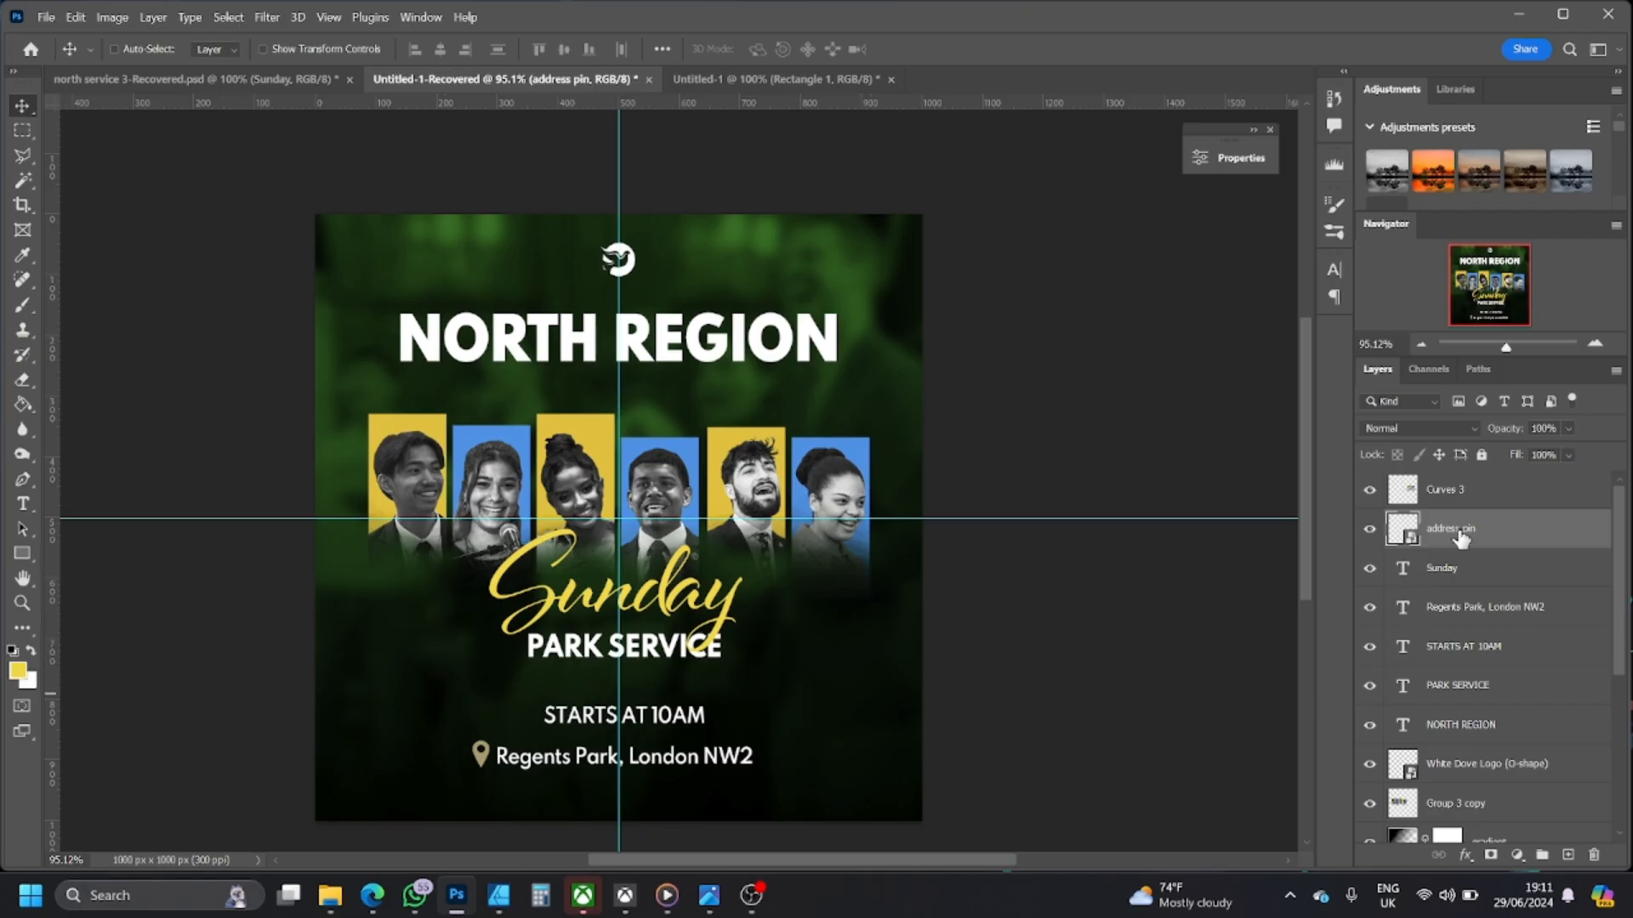
- Rasterize the address pin layer
right_click(1508, 534)
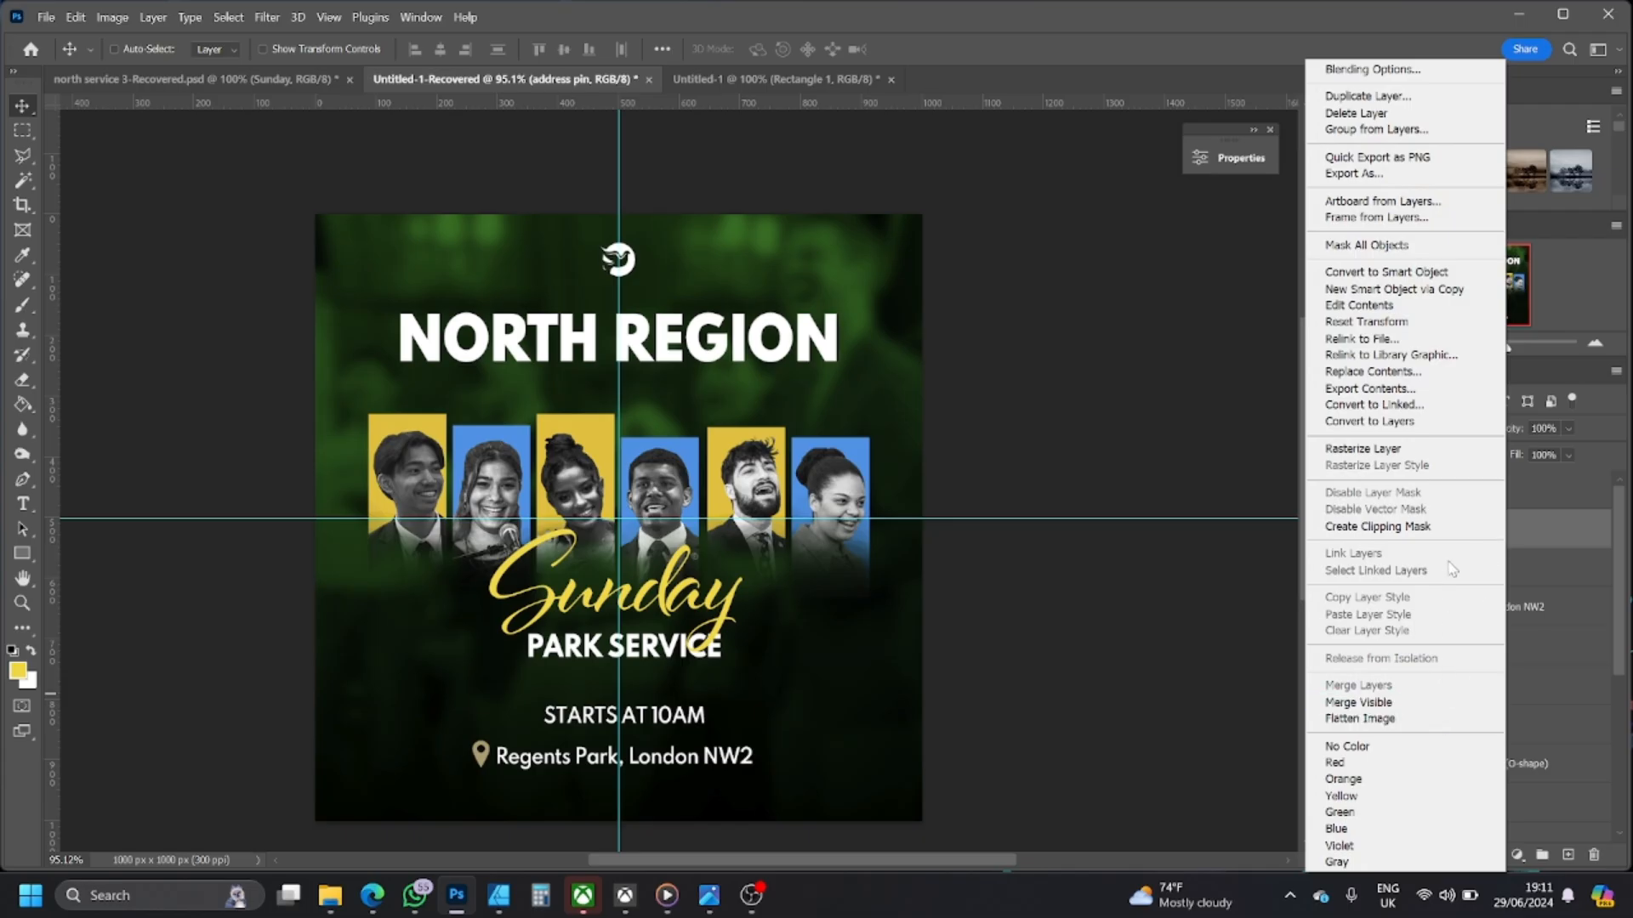
click(1412, 450)
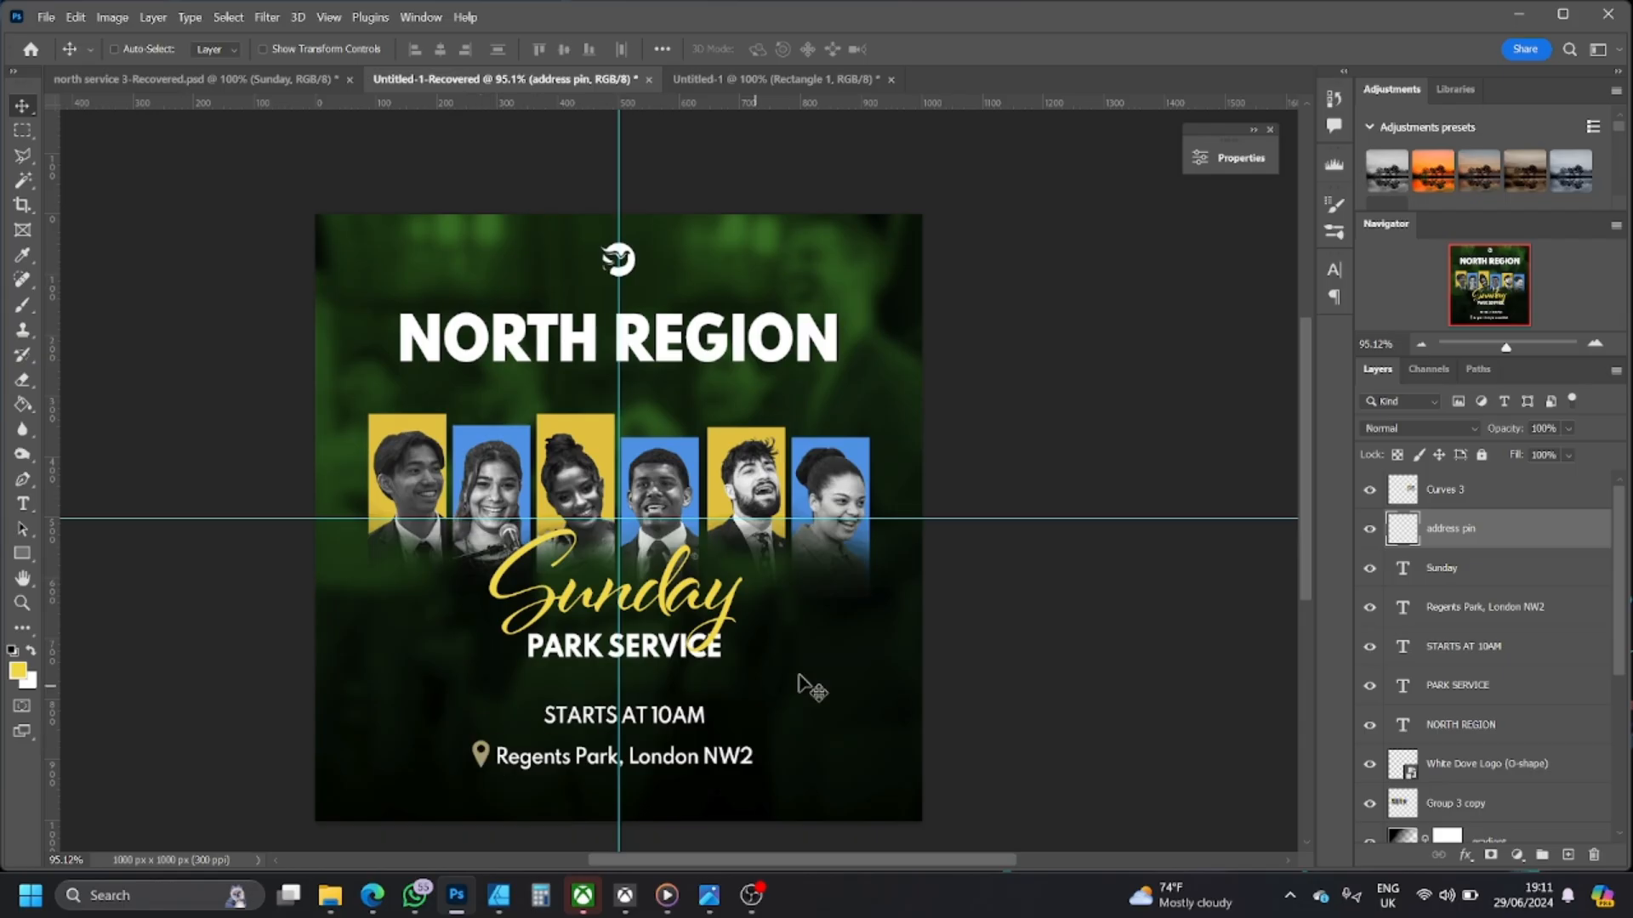
- Try filling the address pin with the yellow foreground colour using the Paint Bucket, and undo the fill
click(28, 405)
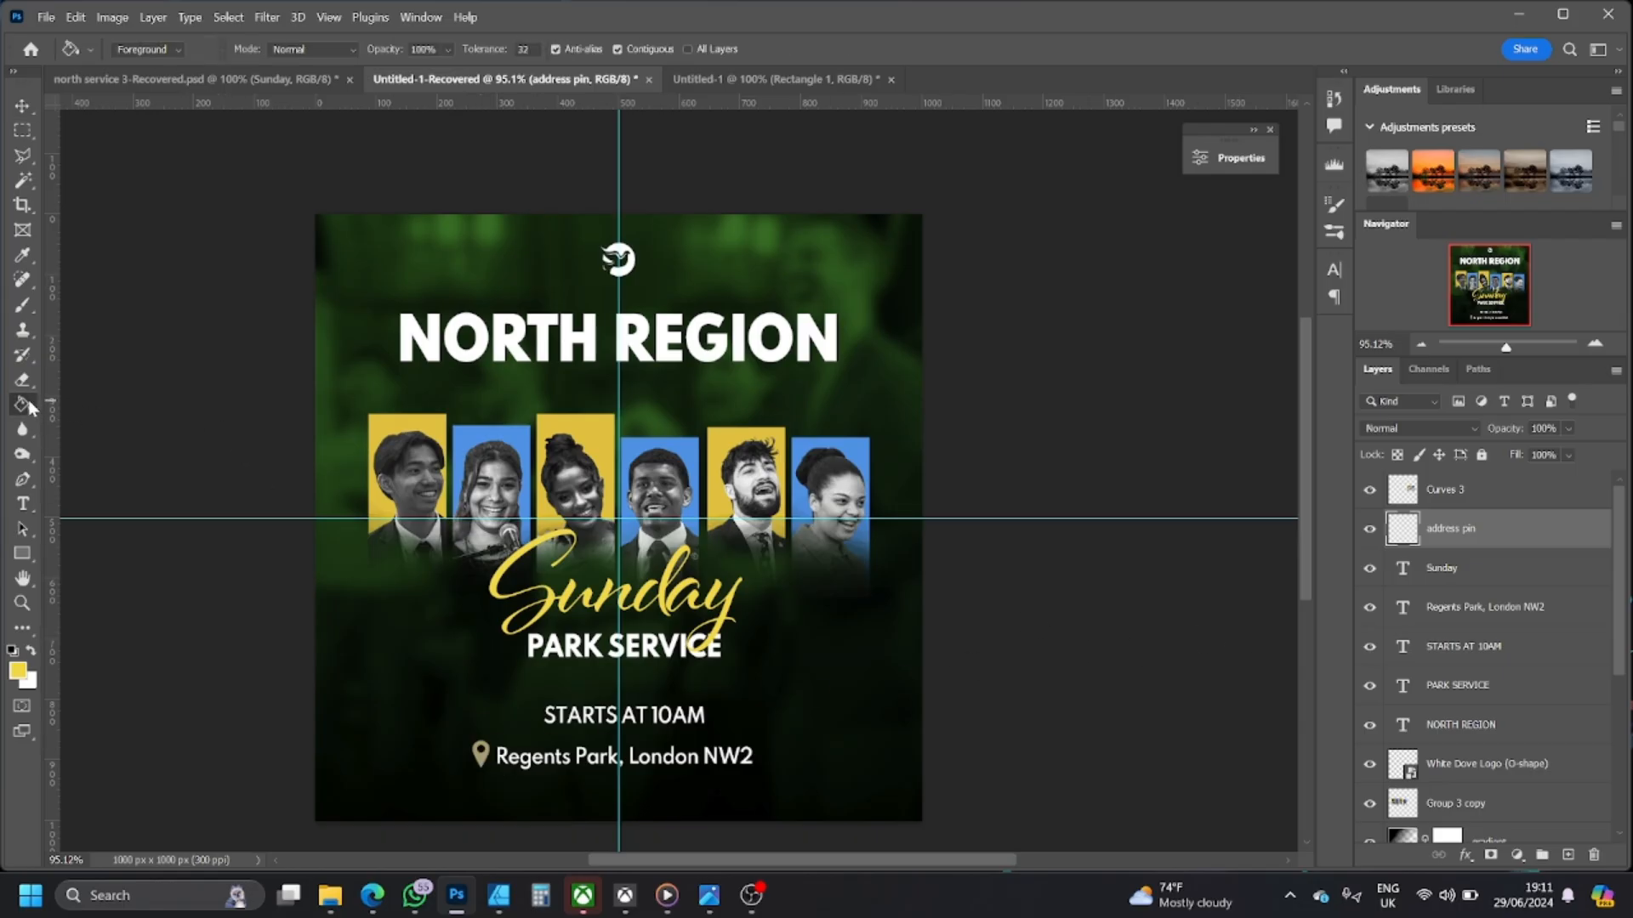
click(483, 759)
drag(1514, 347, 1526, 347)
scroll(470, 753, down, 5)
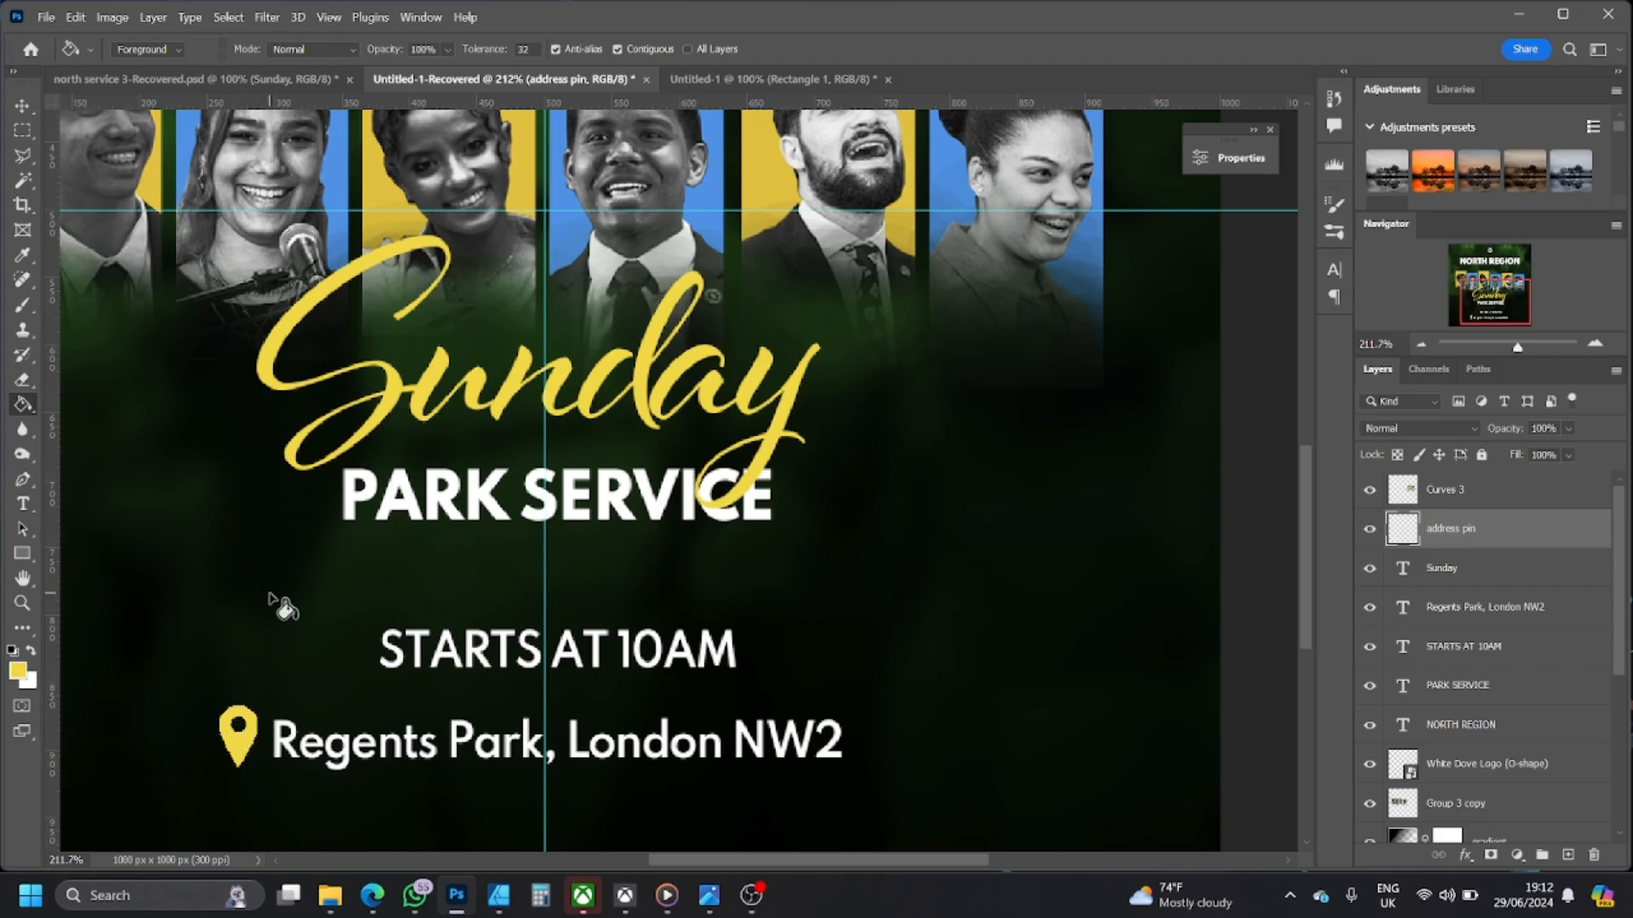
click(89, 17)
click(93, 31)
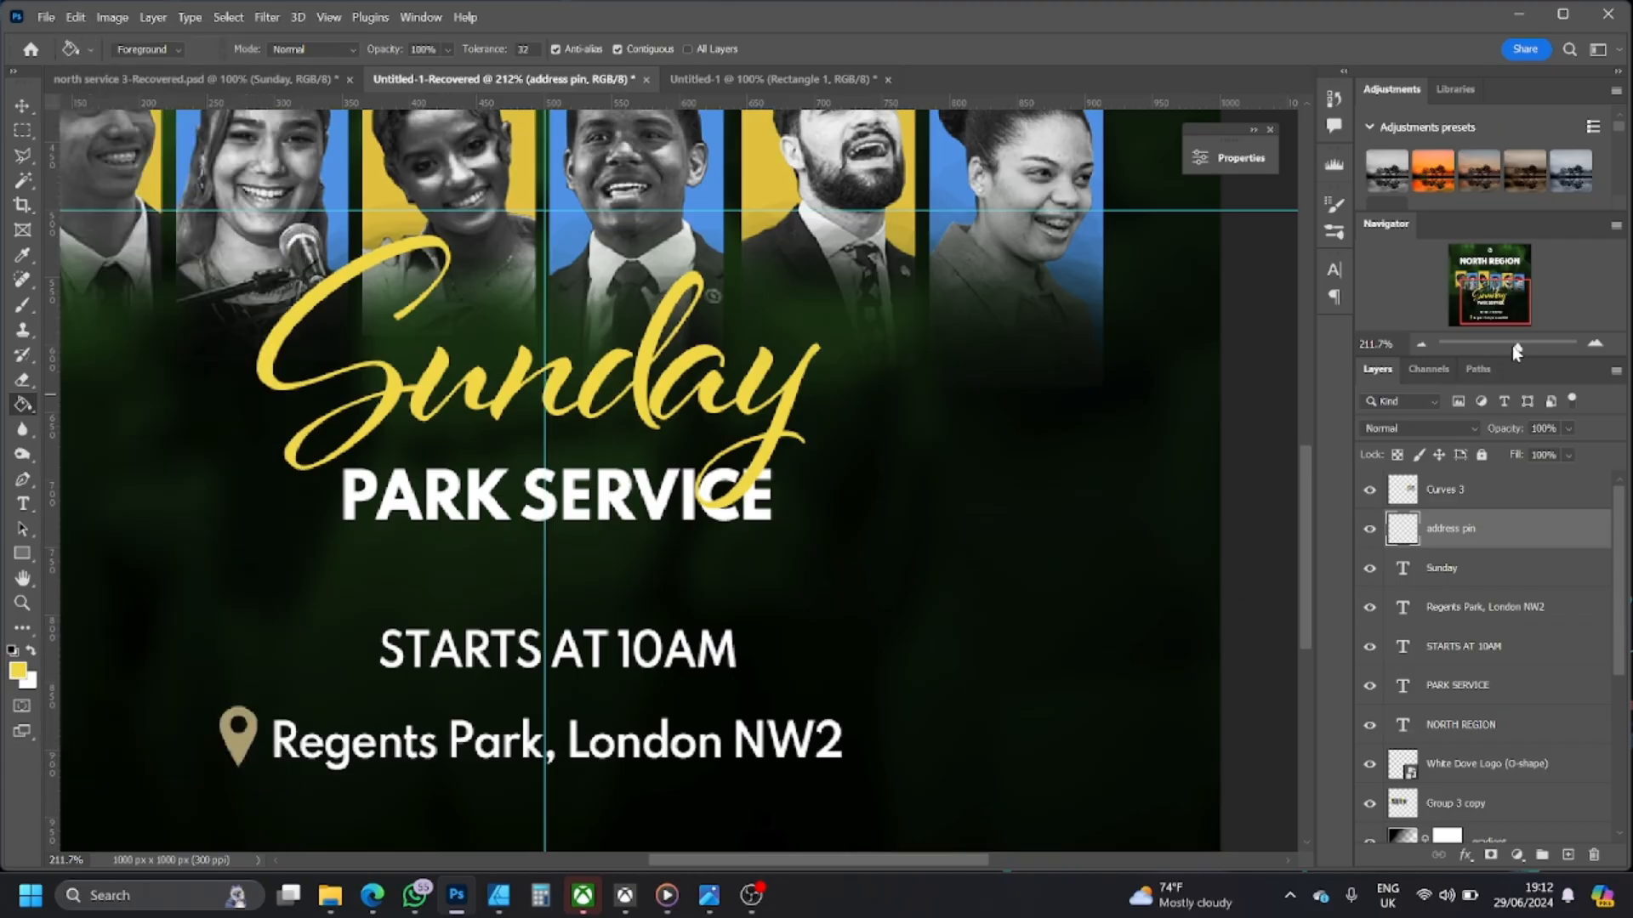
right_click(1544, 528)
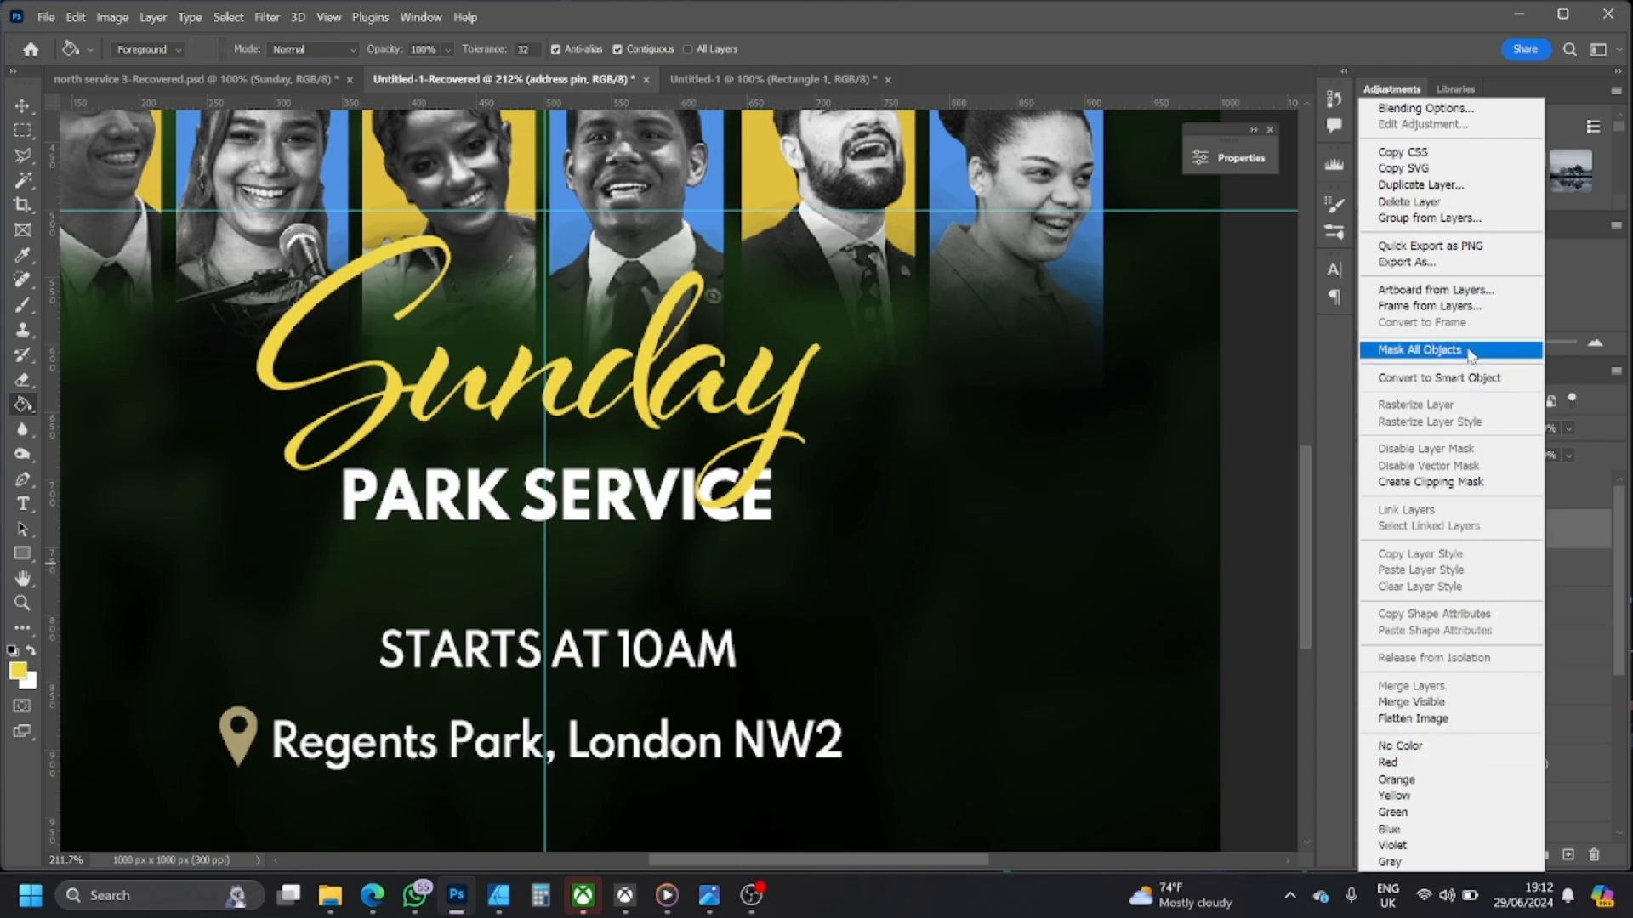
click(1410, 110)
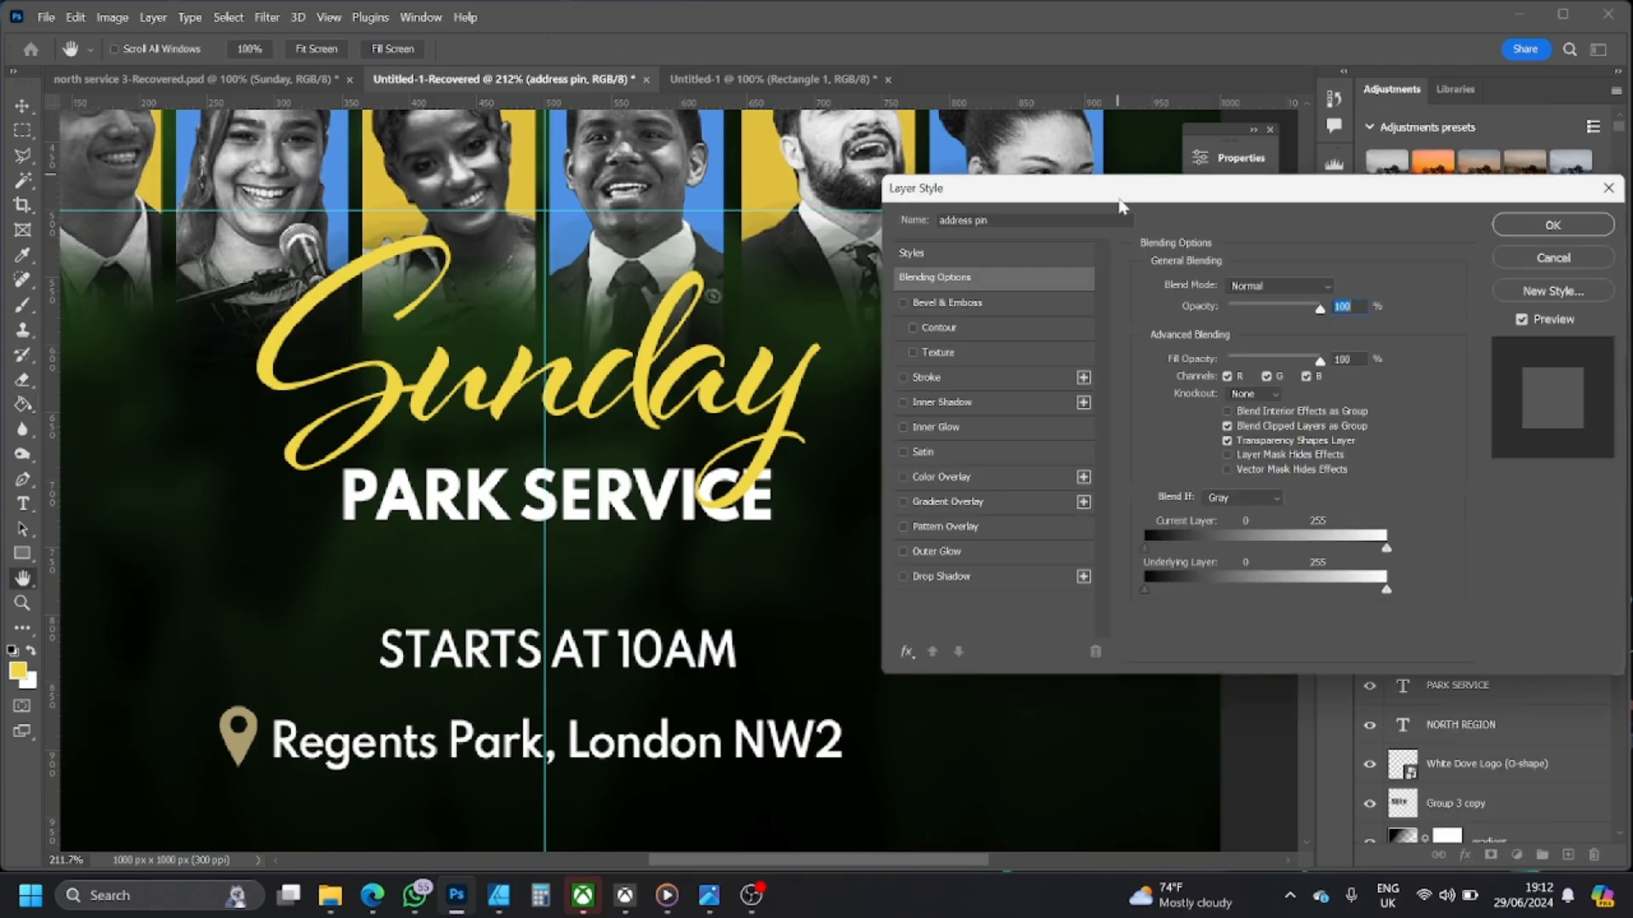
click(1607, 188)
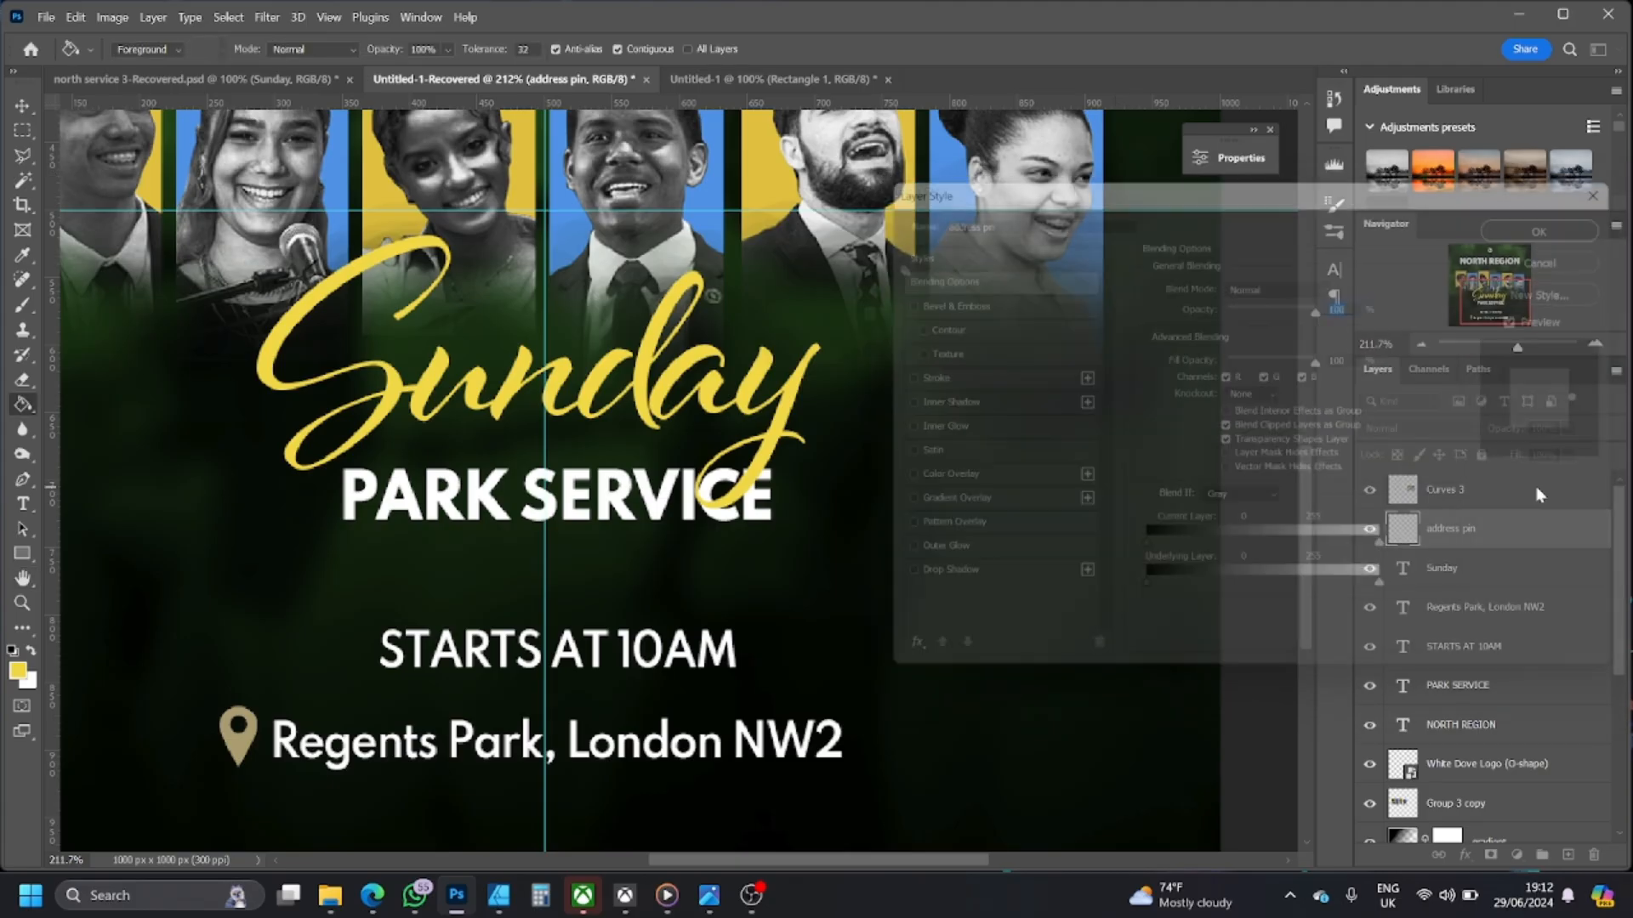
- Add a Color Overlay to the address pin layer and open its overlay colour for editing
double_click(1536, 543)
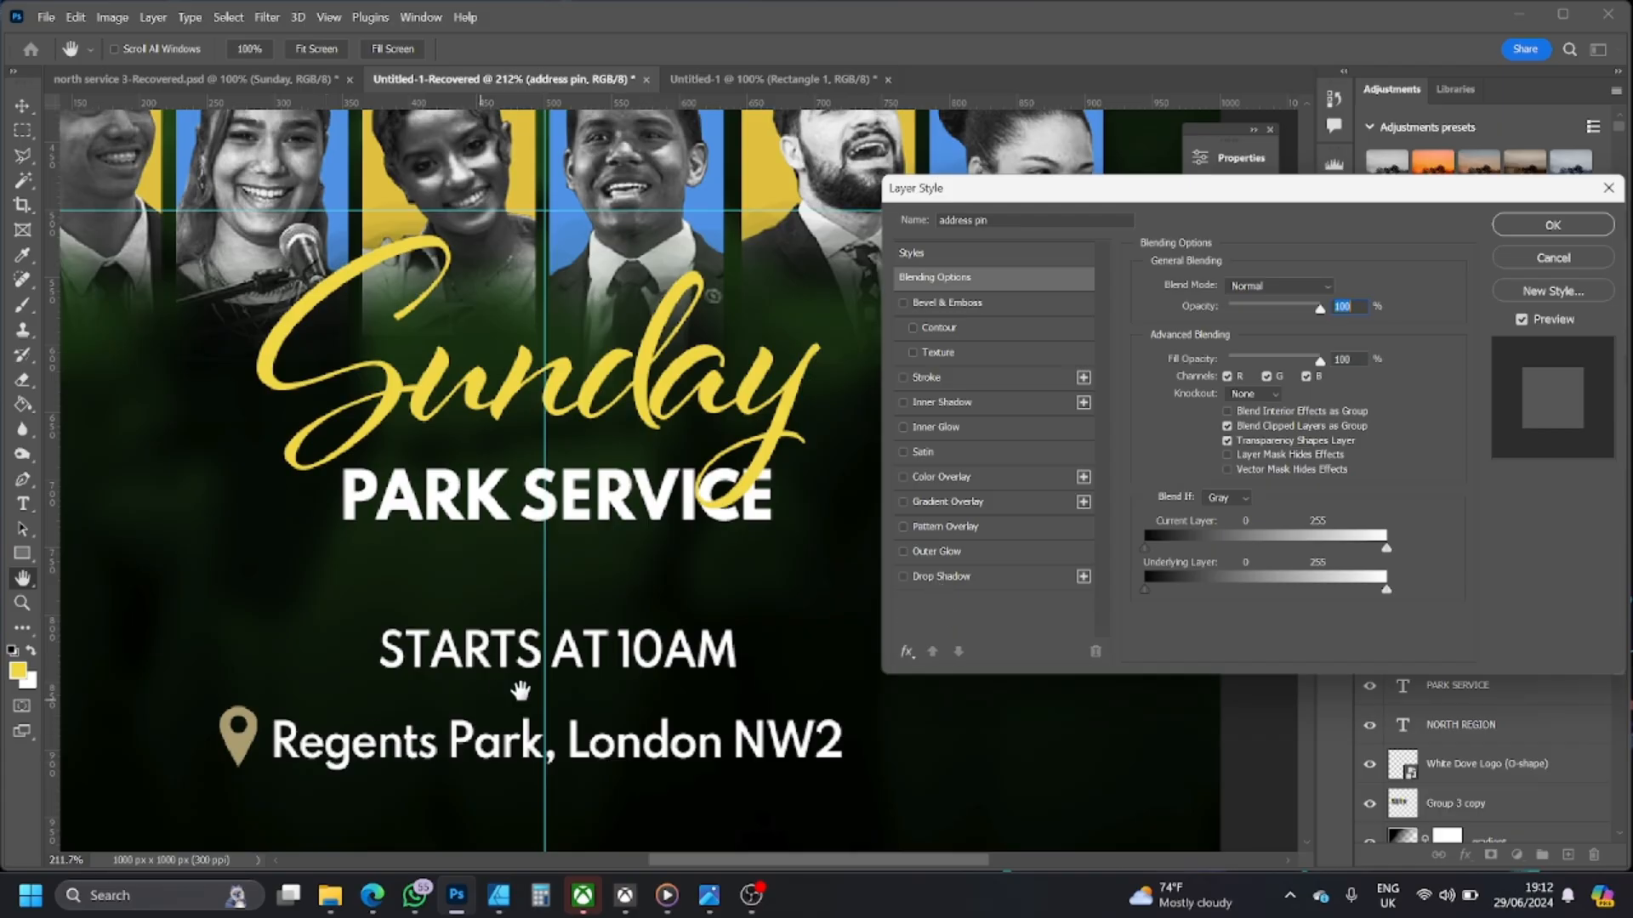
click(903, 478)
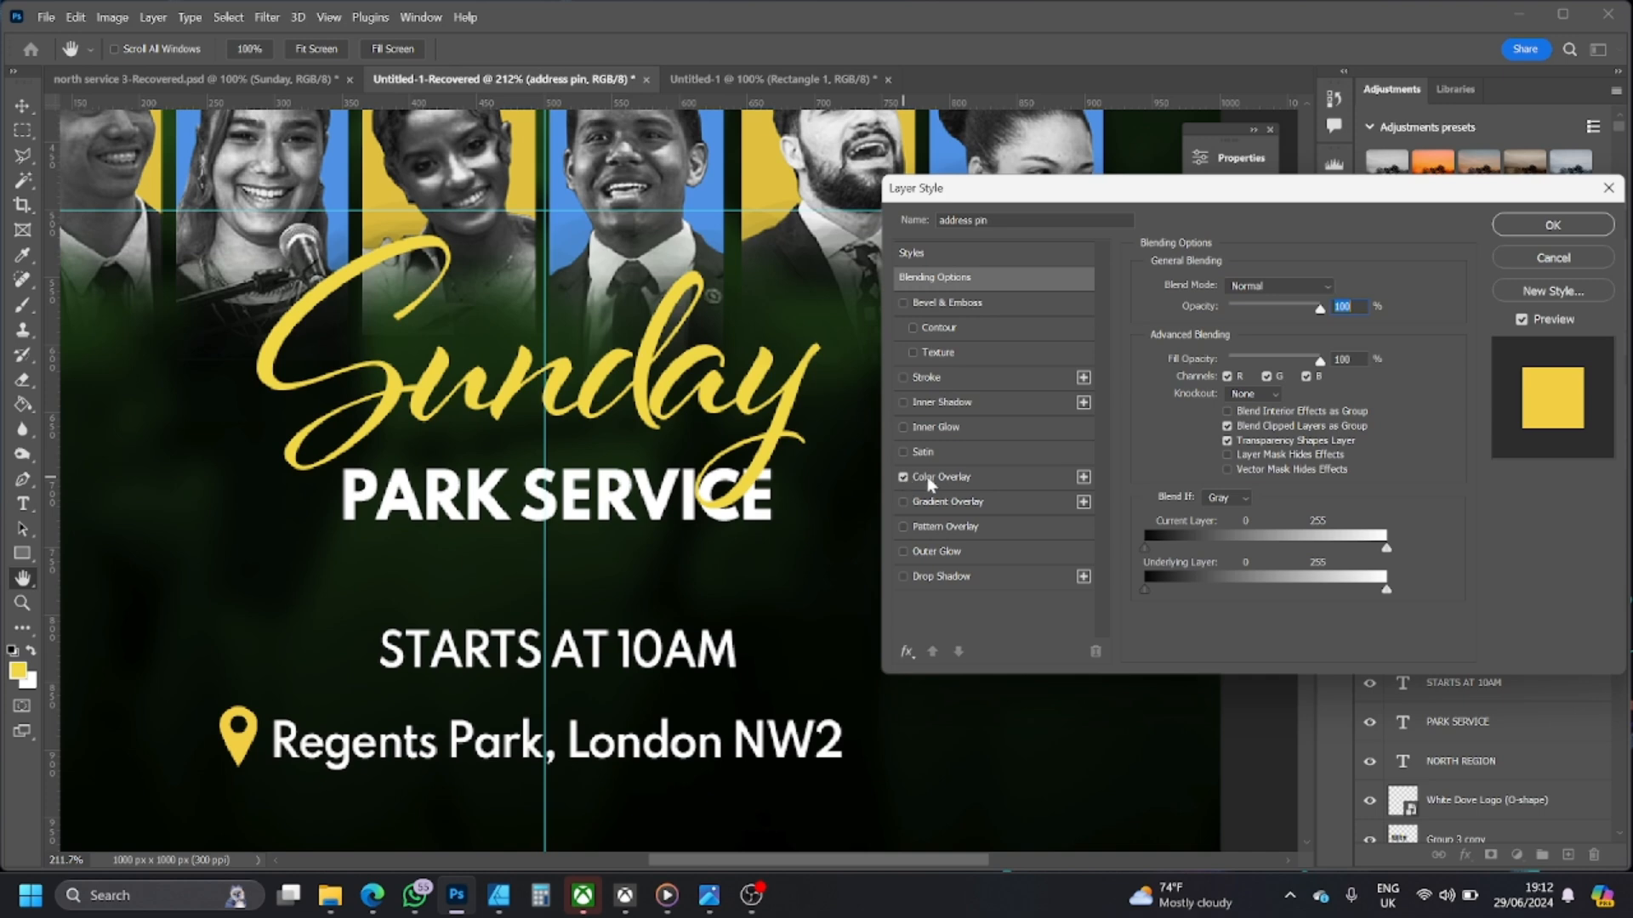
click(927, 477)
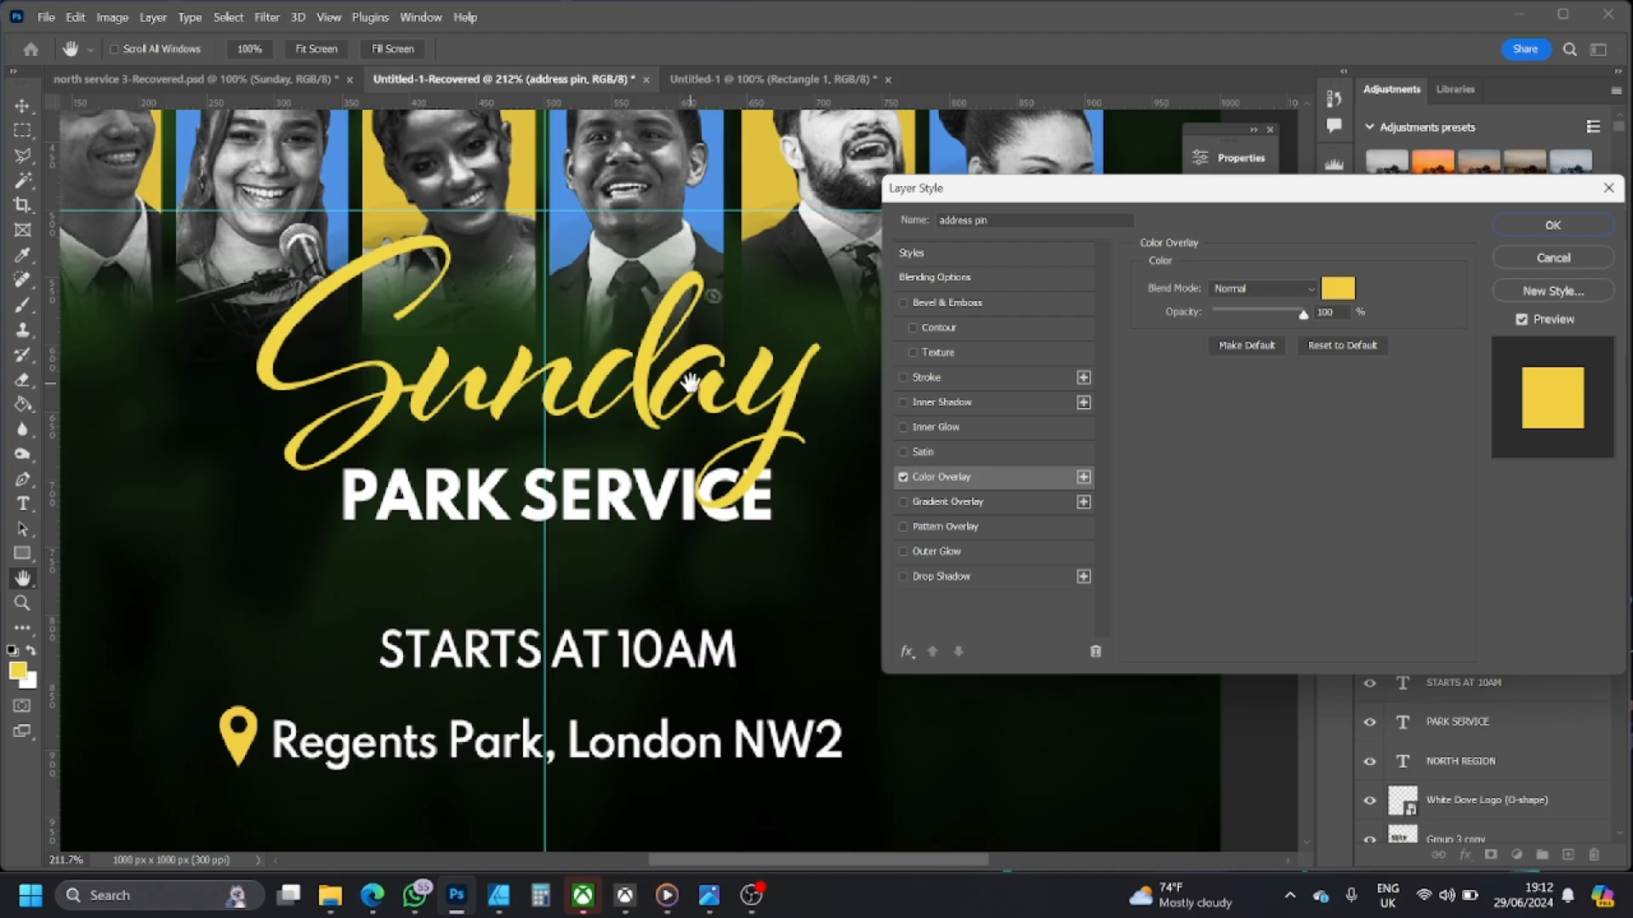
click(1349, 292)
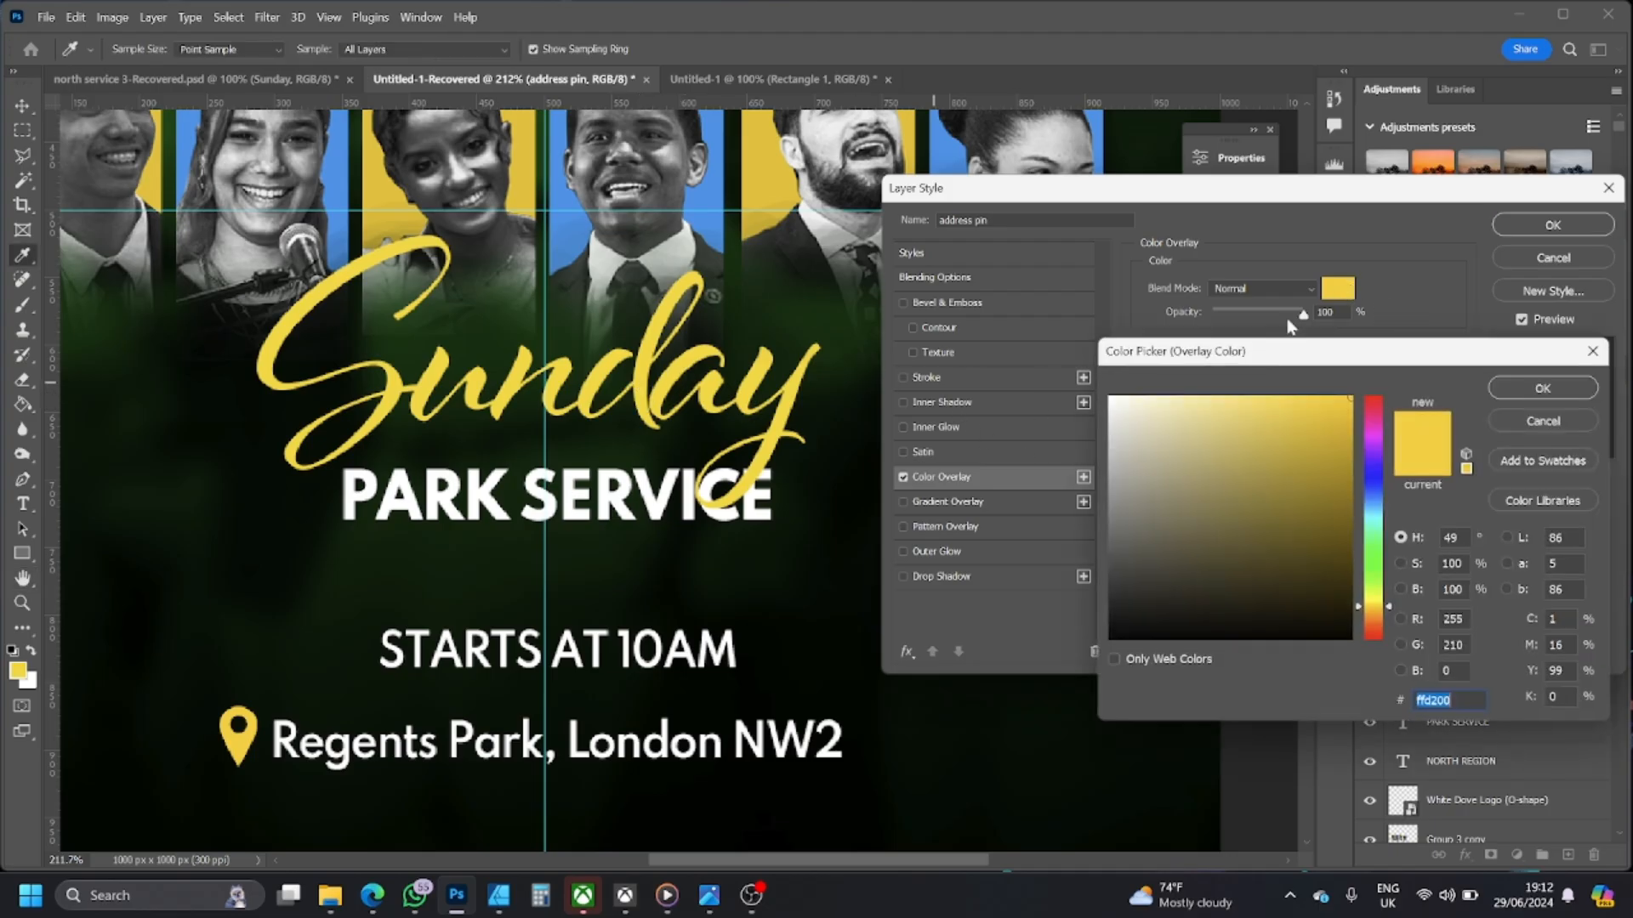
- Try blue, yellow, white and dark green overlay colours on the address pin, picking hues and sampling from the flyer
click(1378, 501)
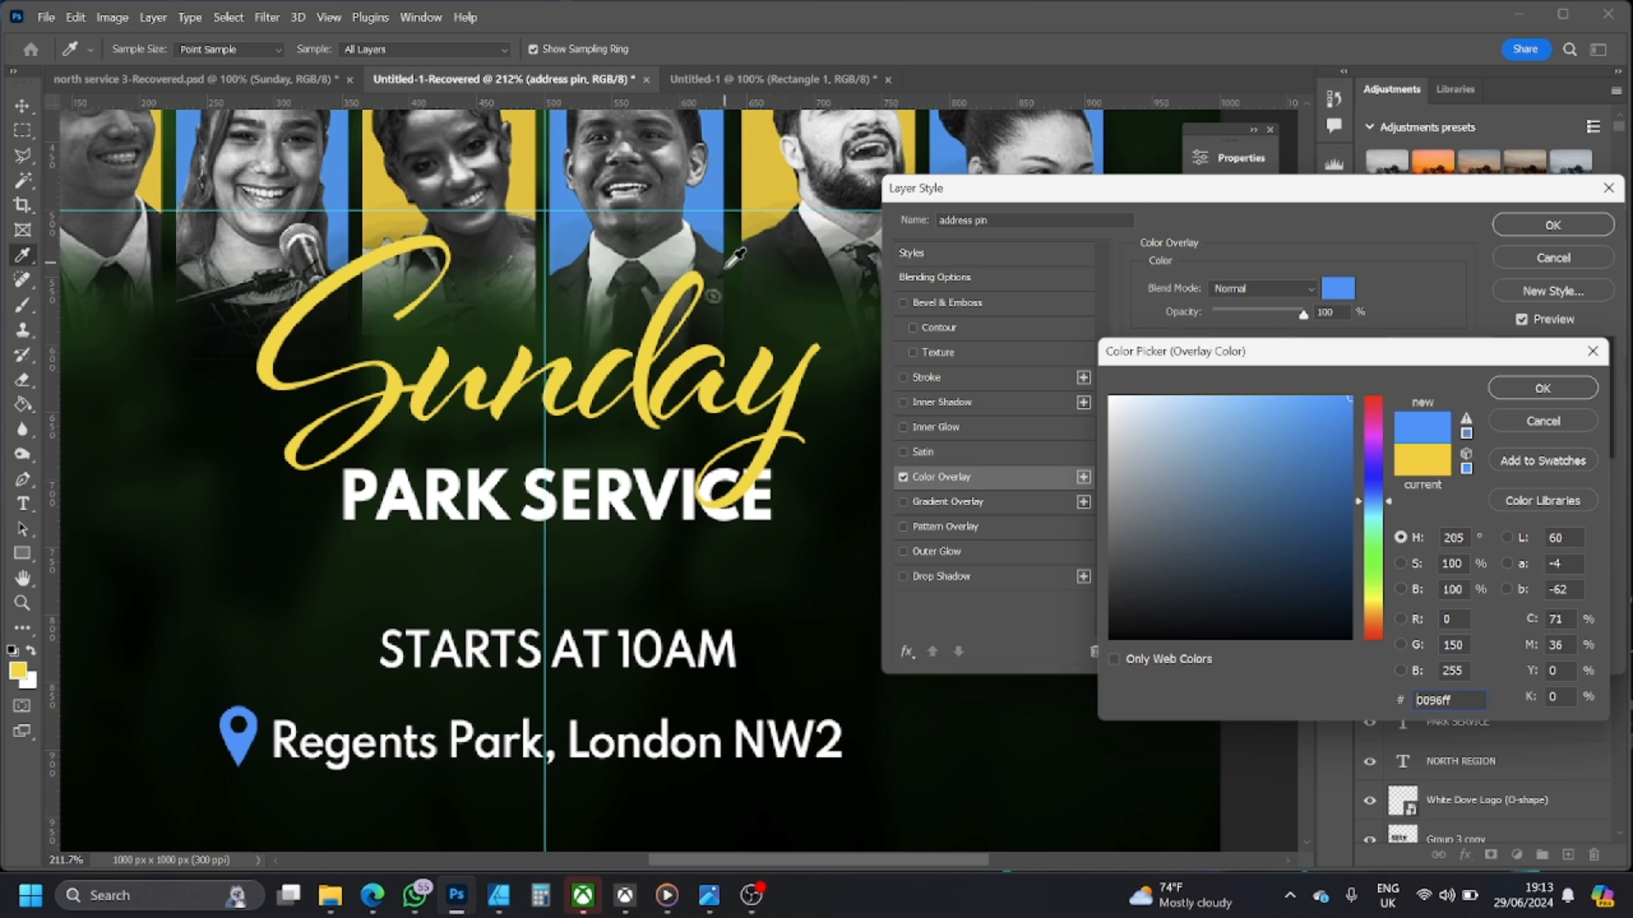
click(645, 385)
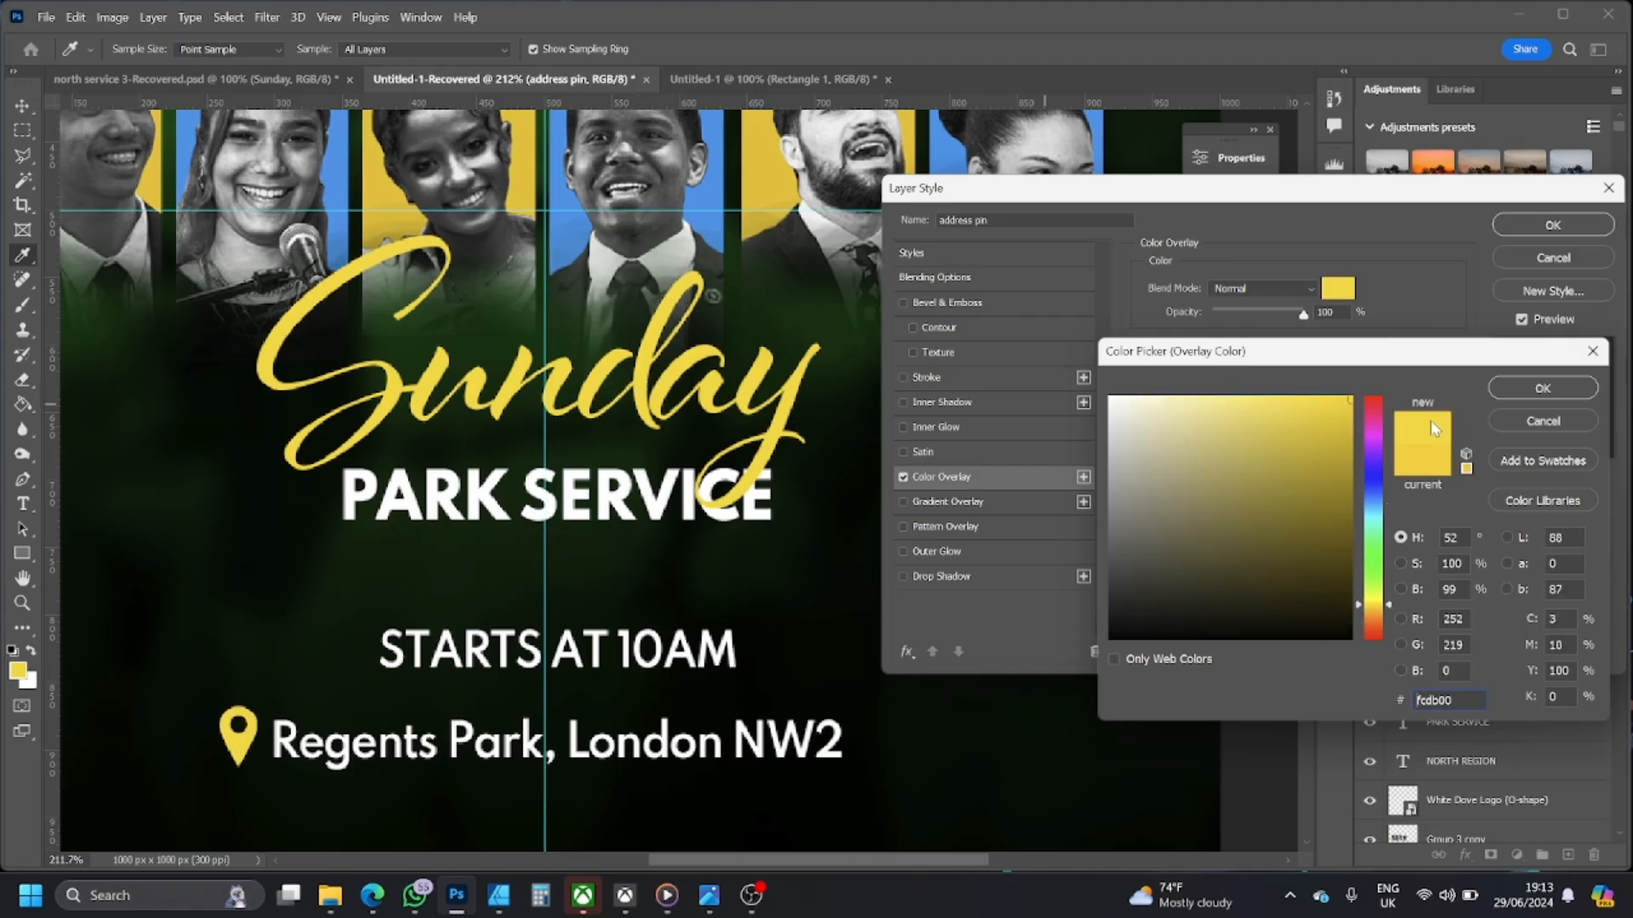
click(555, 498)
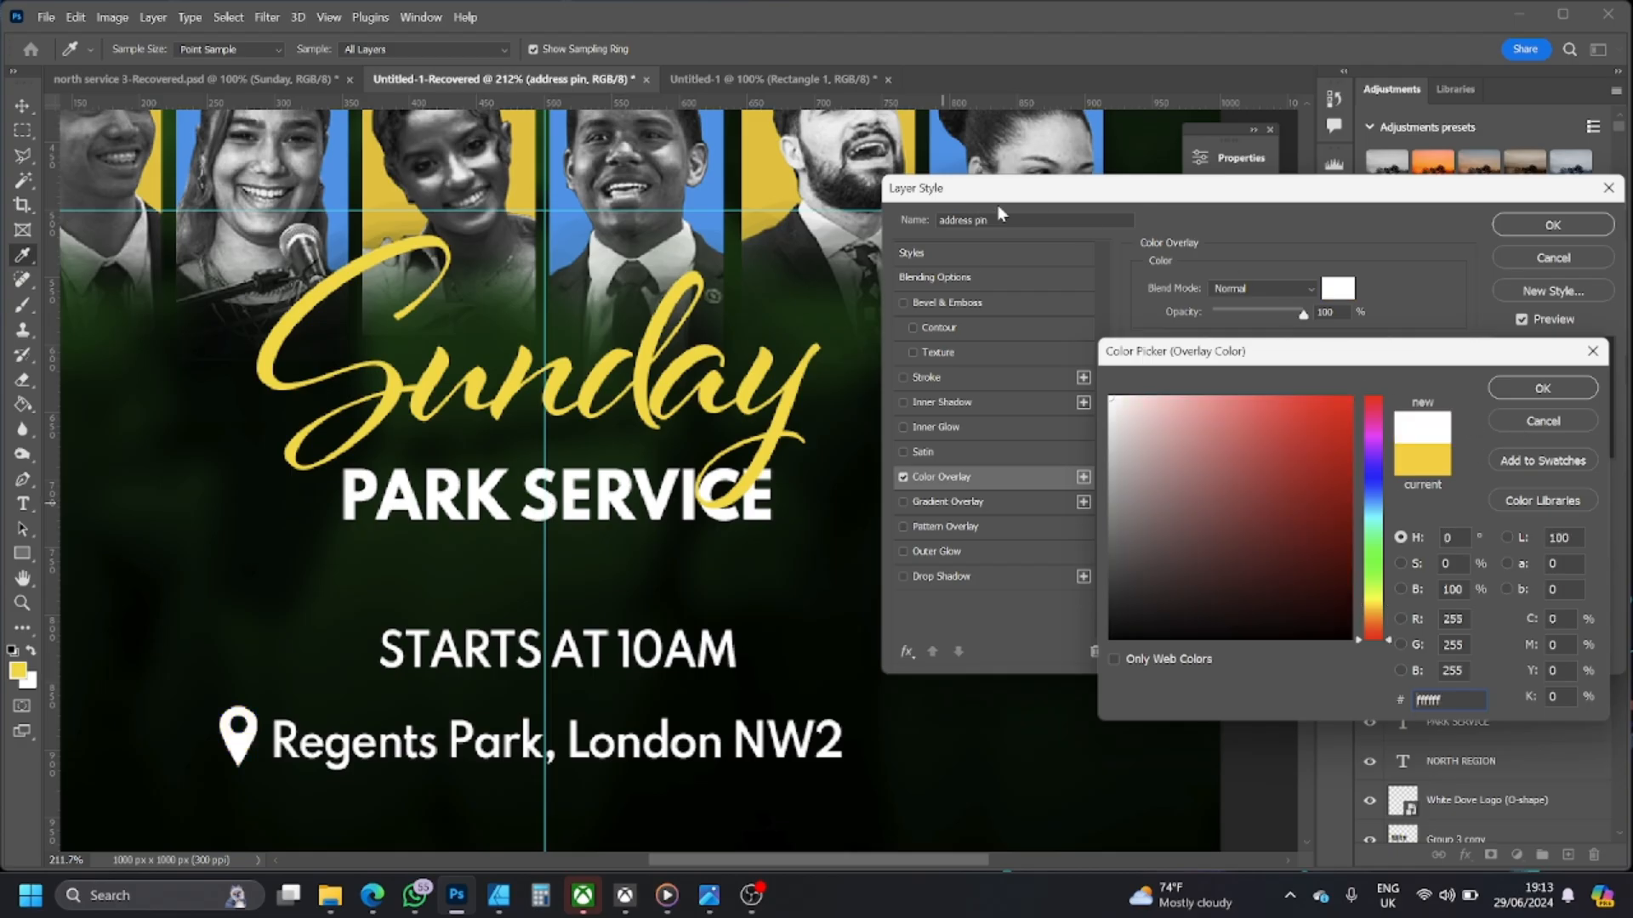
click(849, 177)
click(816, 316)
click(781, 487)
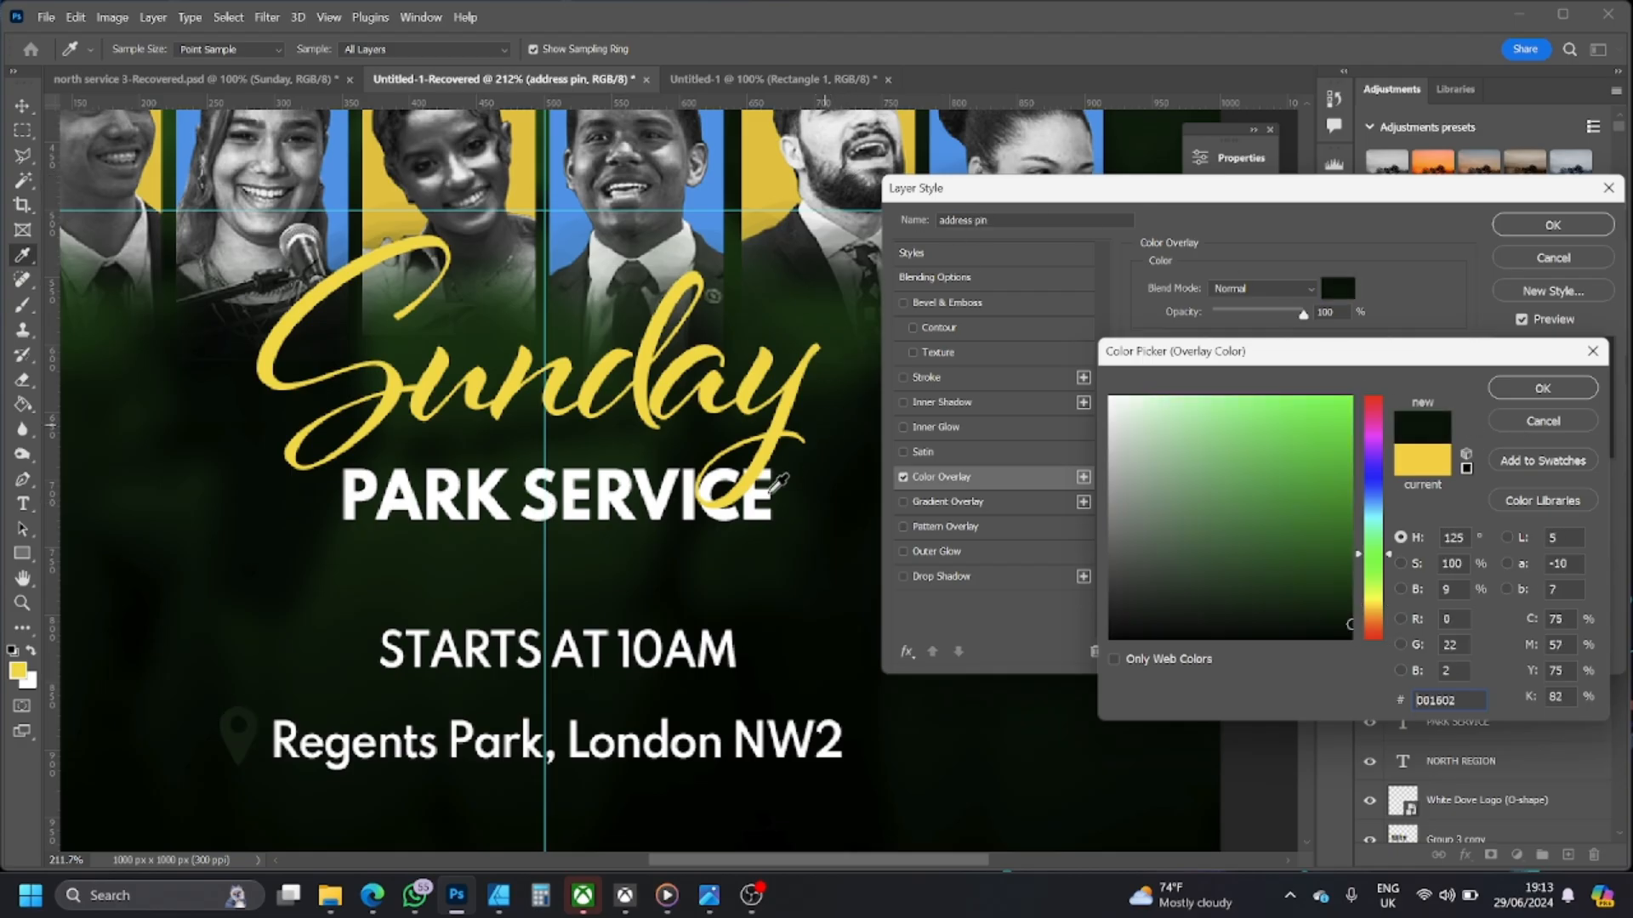
click(713, 193)
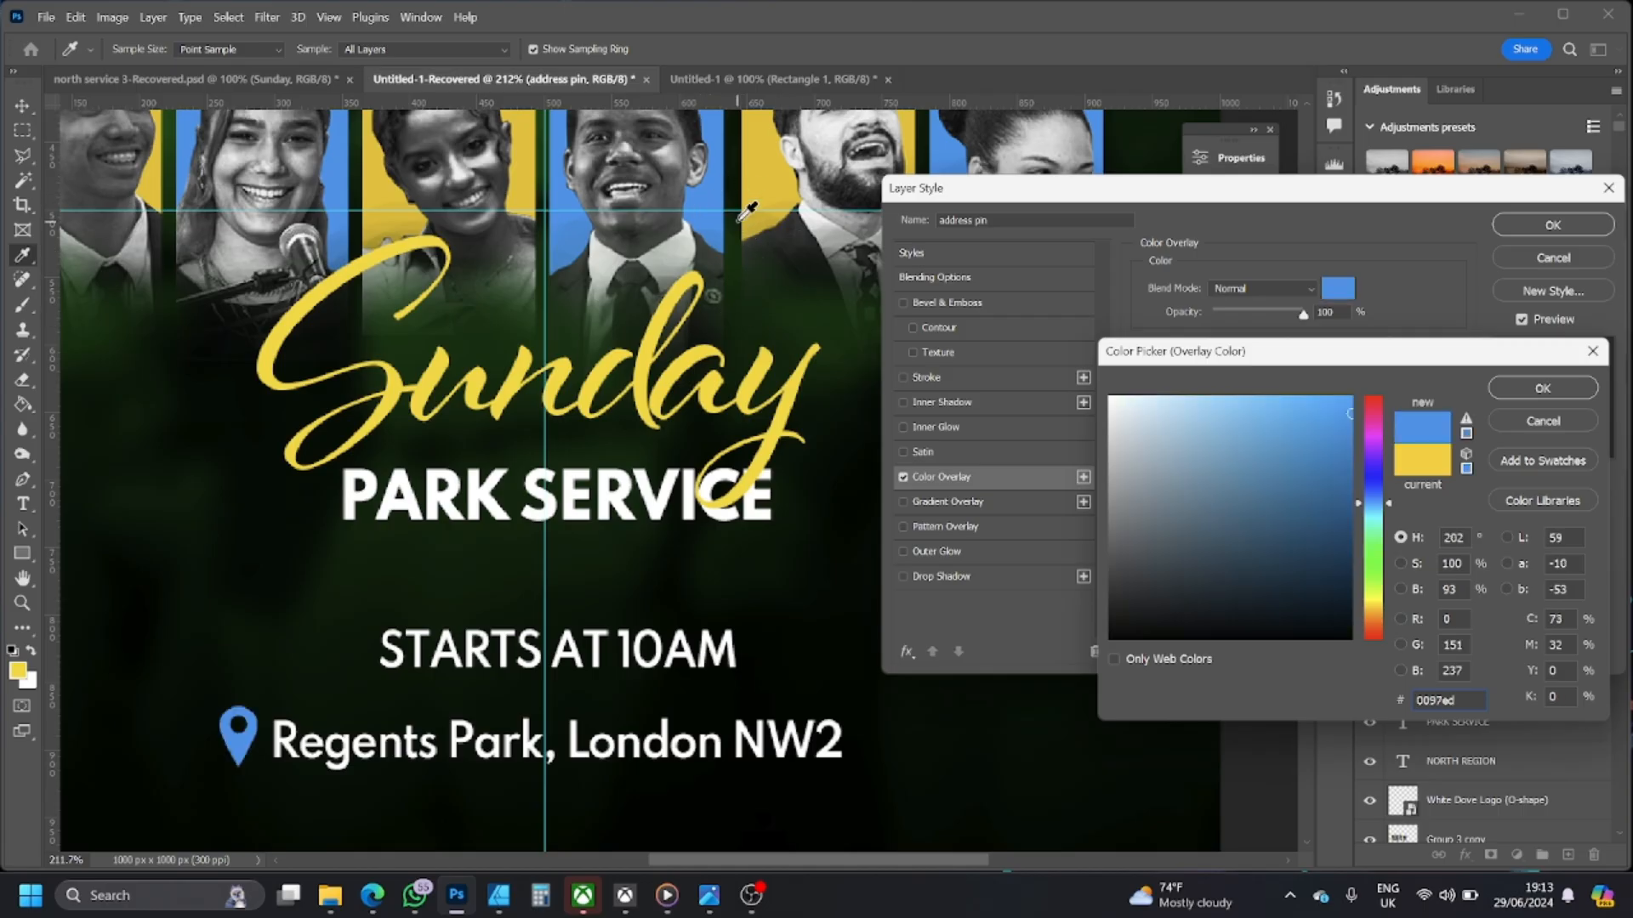
click(766, 171)
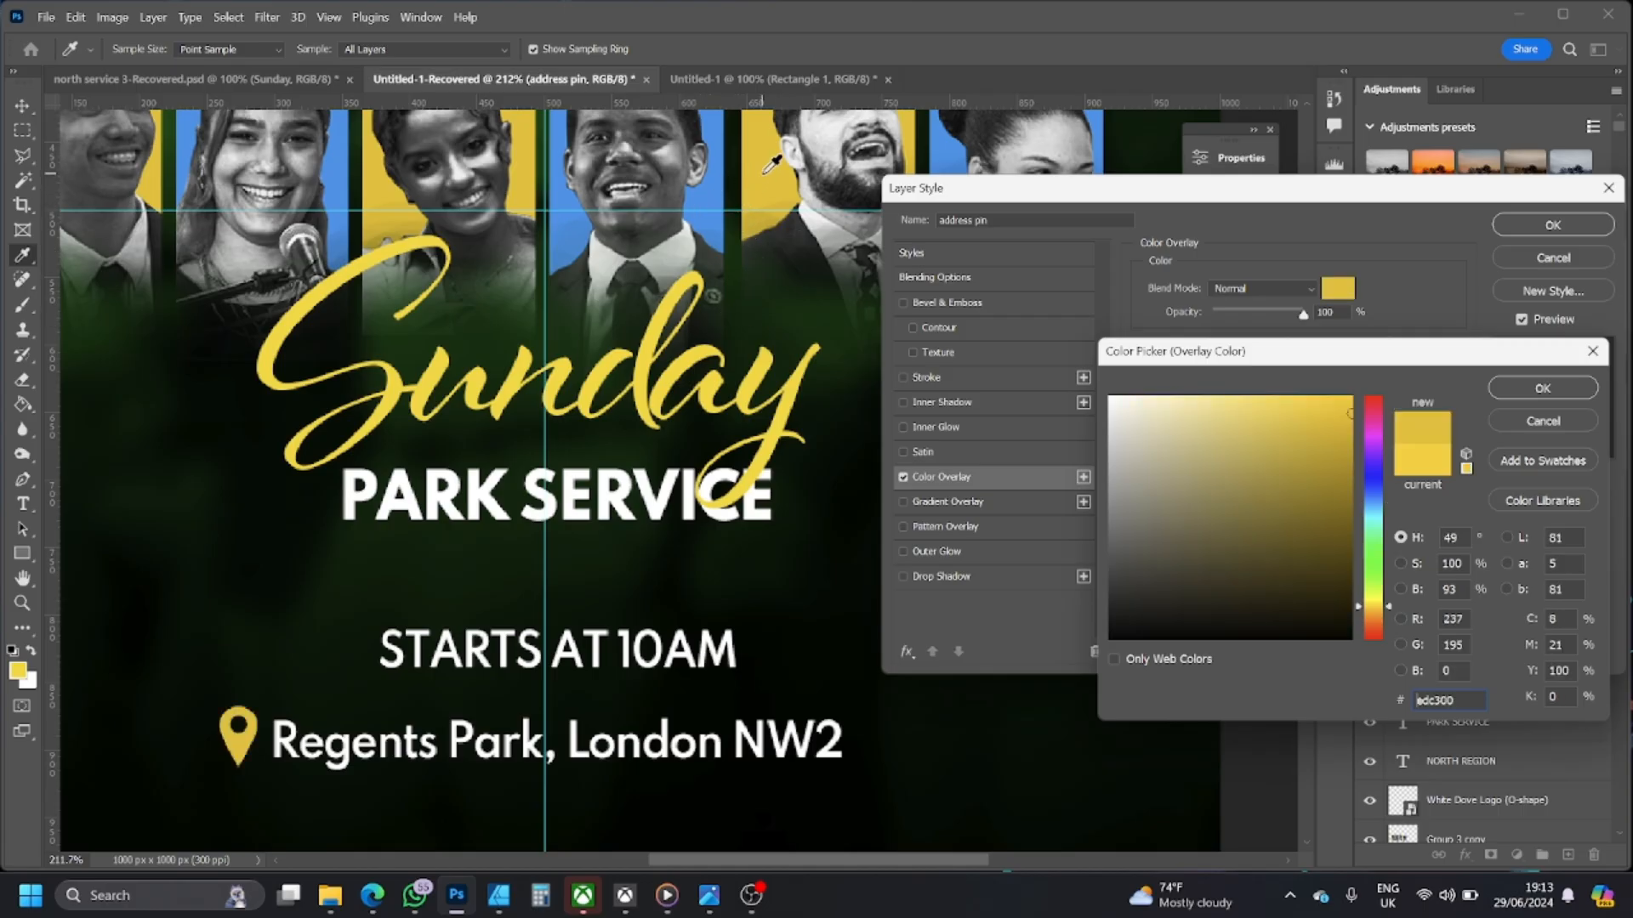
- Set the address pin's overlay colour to the blue sampled from a portrait background, #0097ed
click(710, 197)
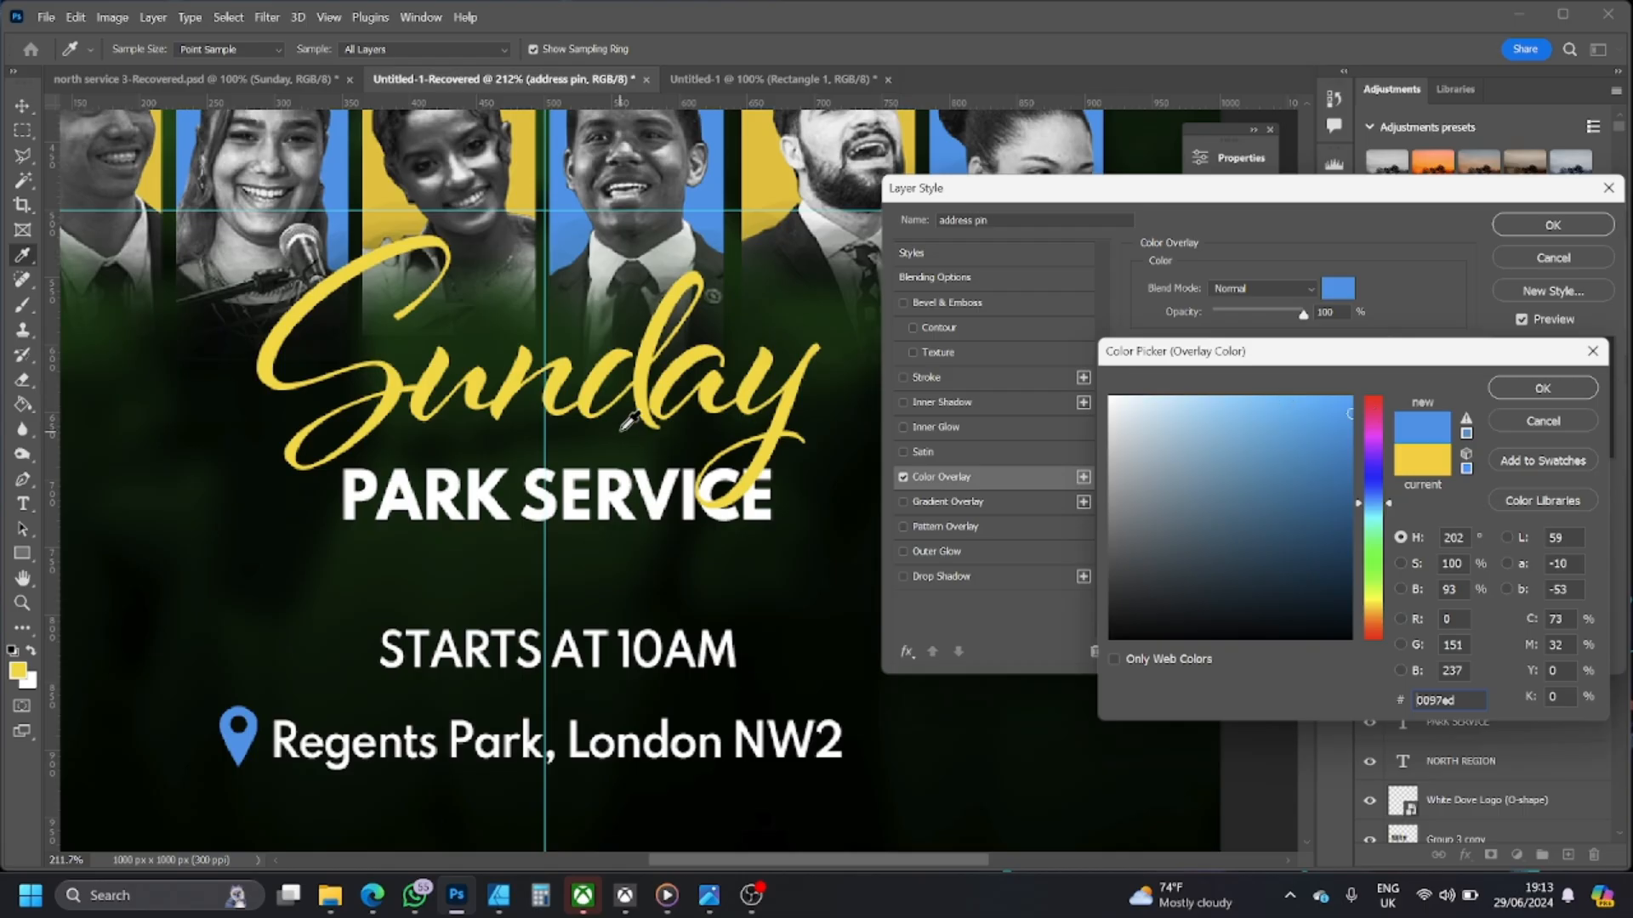
click(1510, 389)
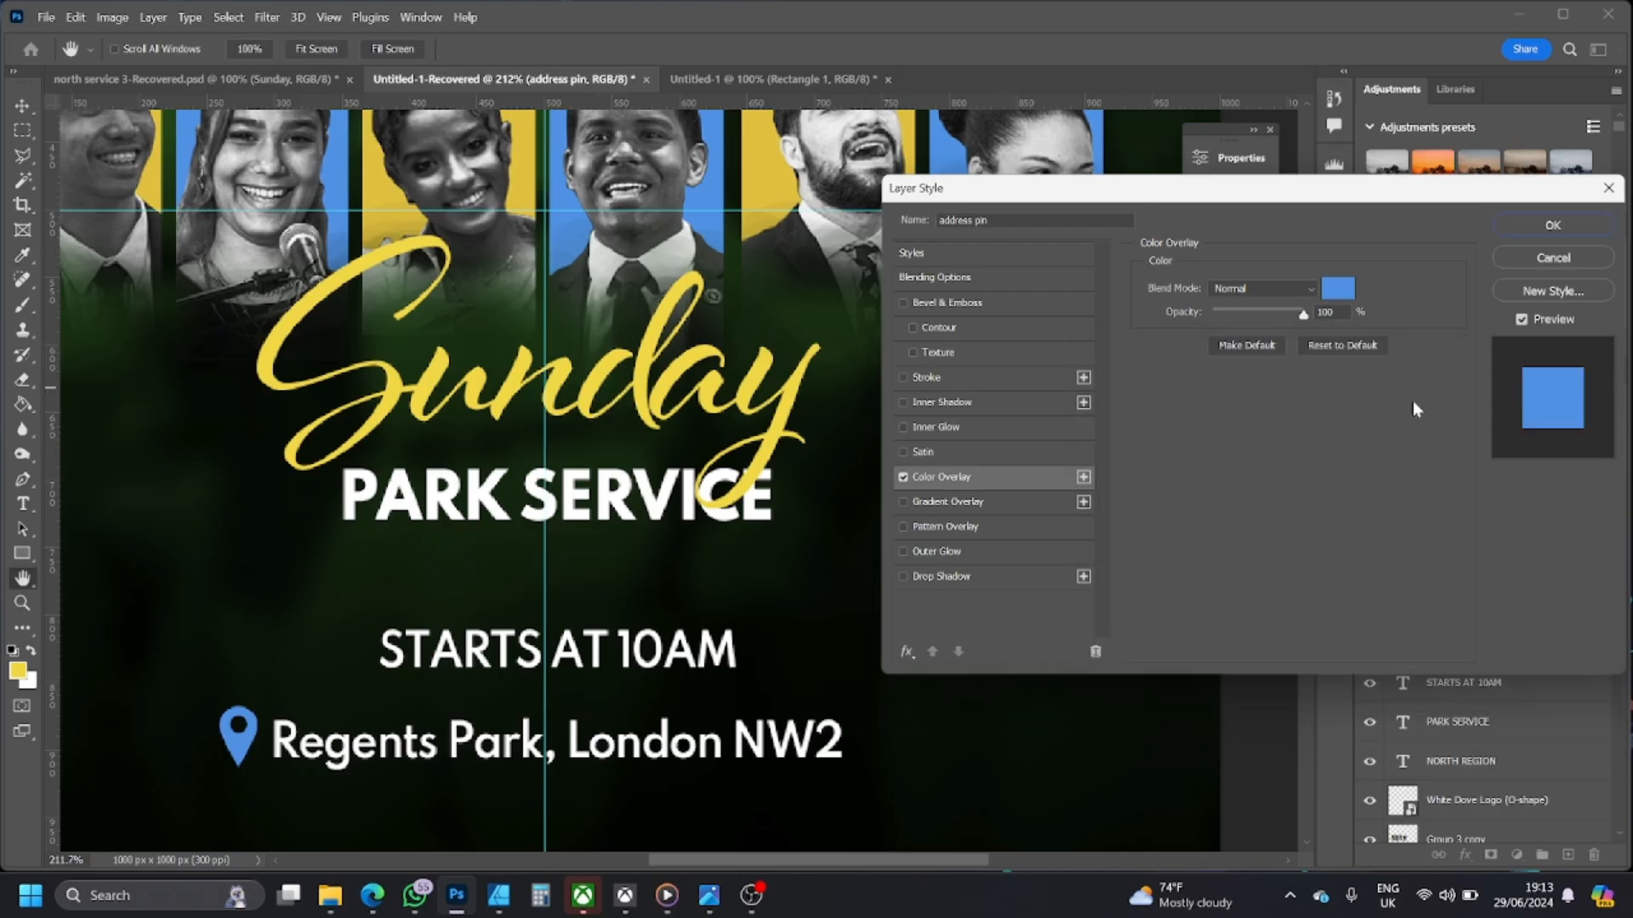
- Apply the blue Color Overlay to the address pin at 100% opacity
mouse_move(1301, 318)
mouse_down()
mouse_move(1266, 315)
mouse_move(1310, 315)
mouse_up()
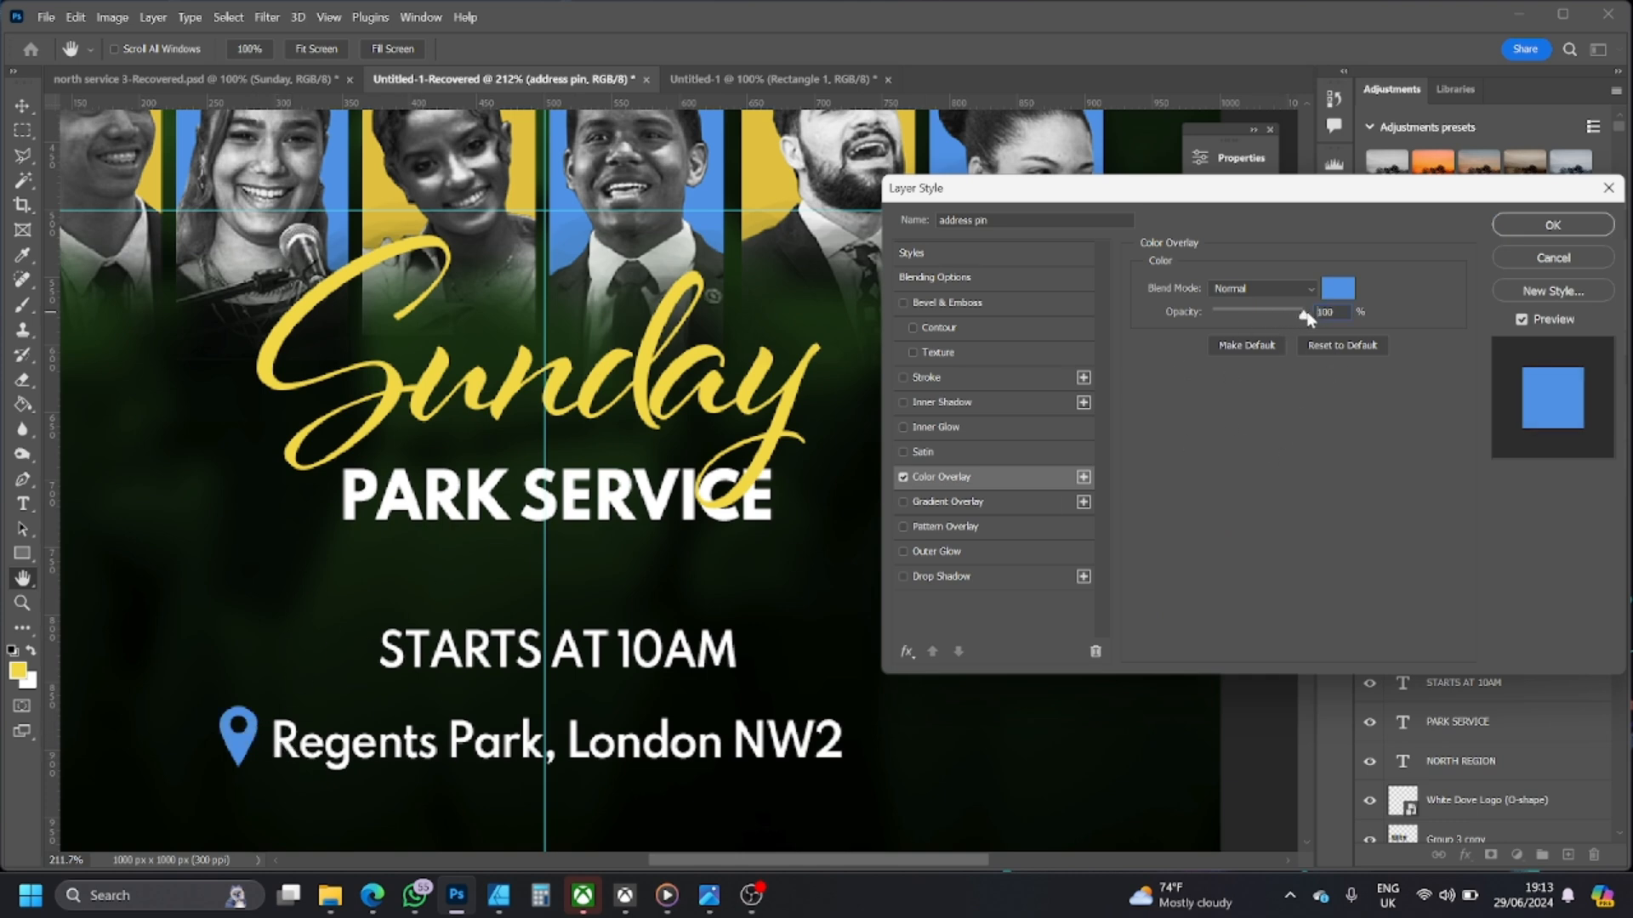
click(1537, 224)
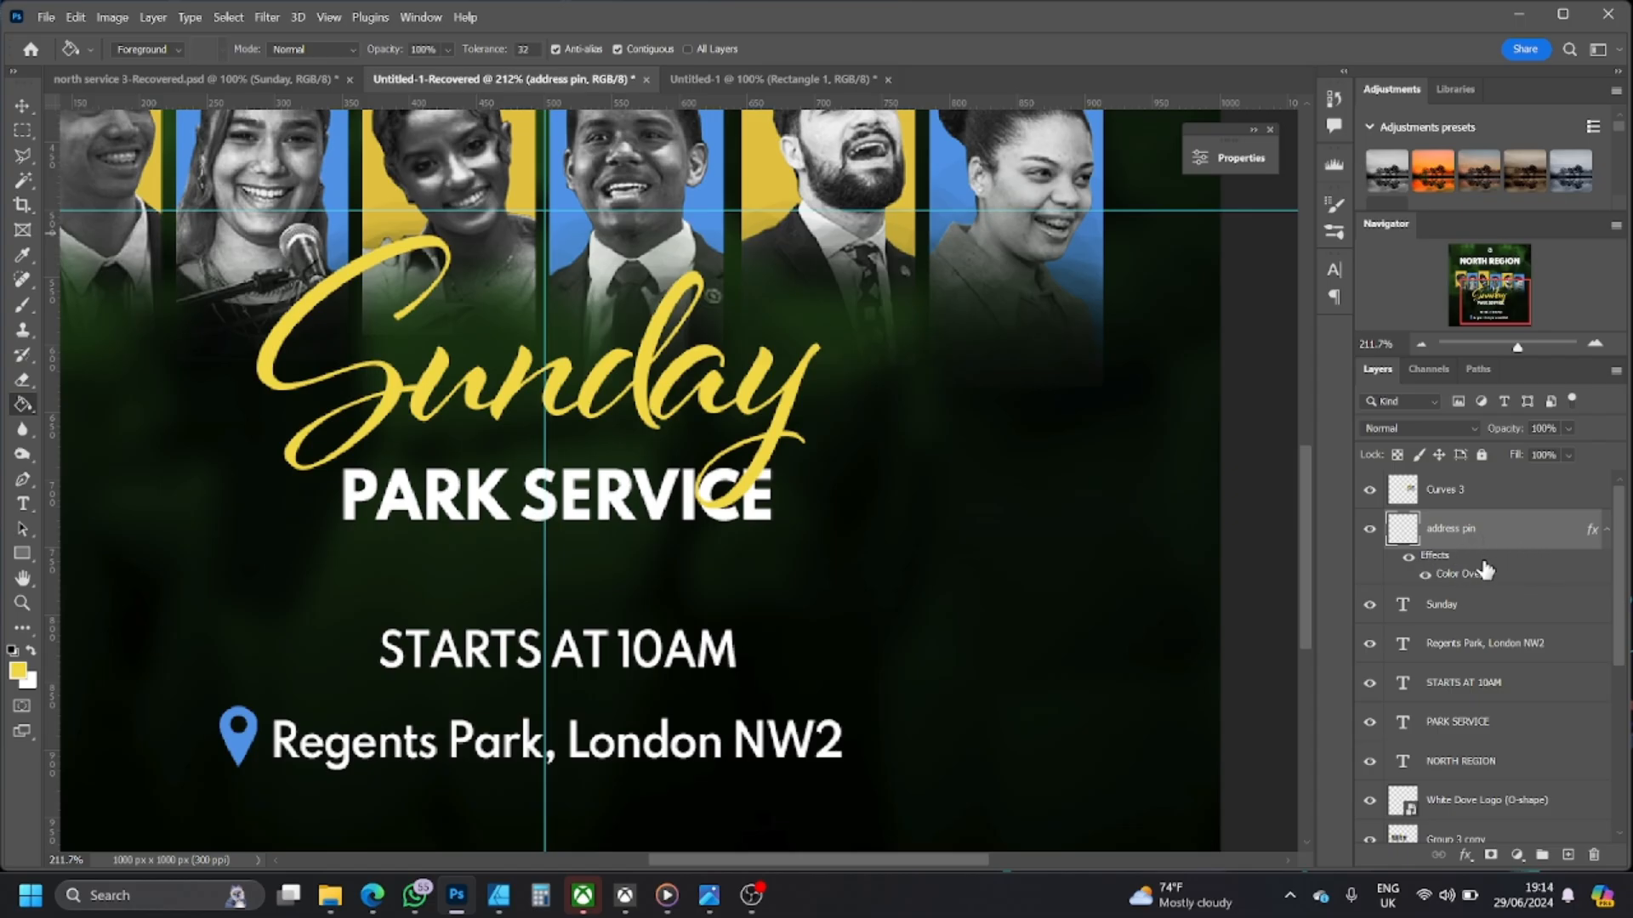
drag(1517, 350, 1507, 349)
scroll(738, 485, up, 5)
scroll(738, 493, down, 2)
scroll(723, 357, up, 5)
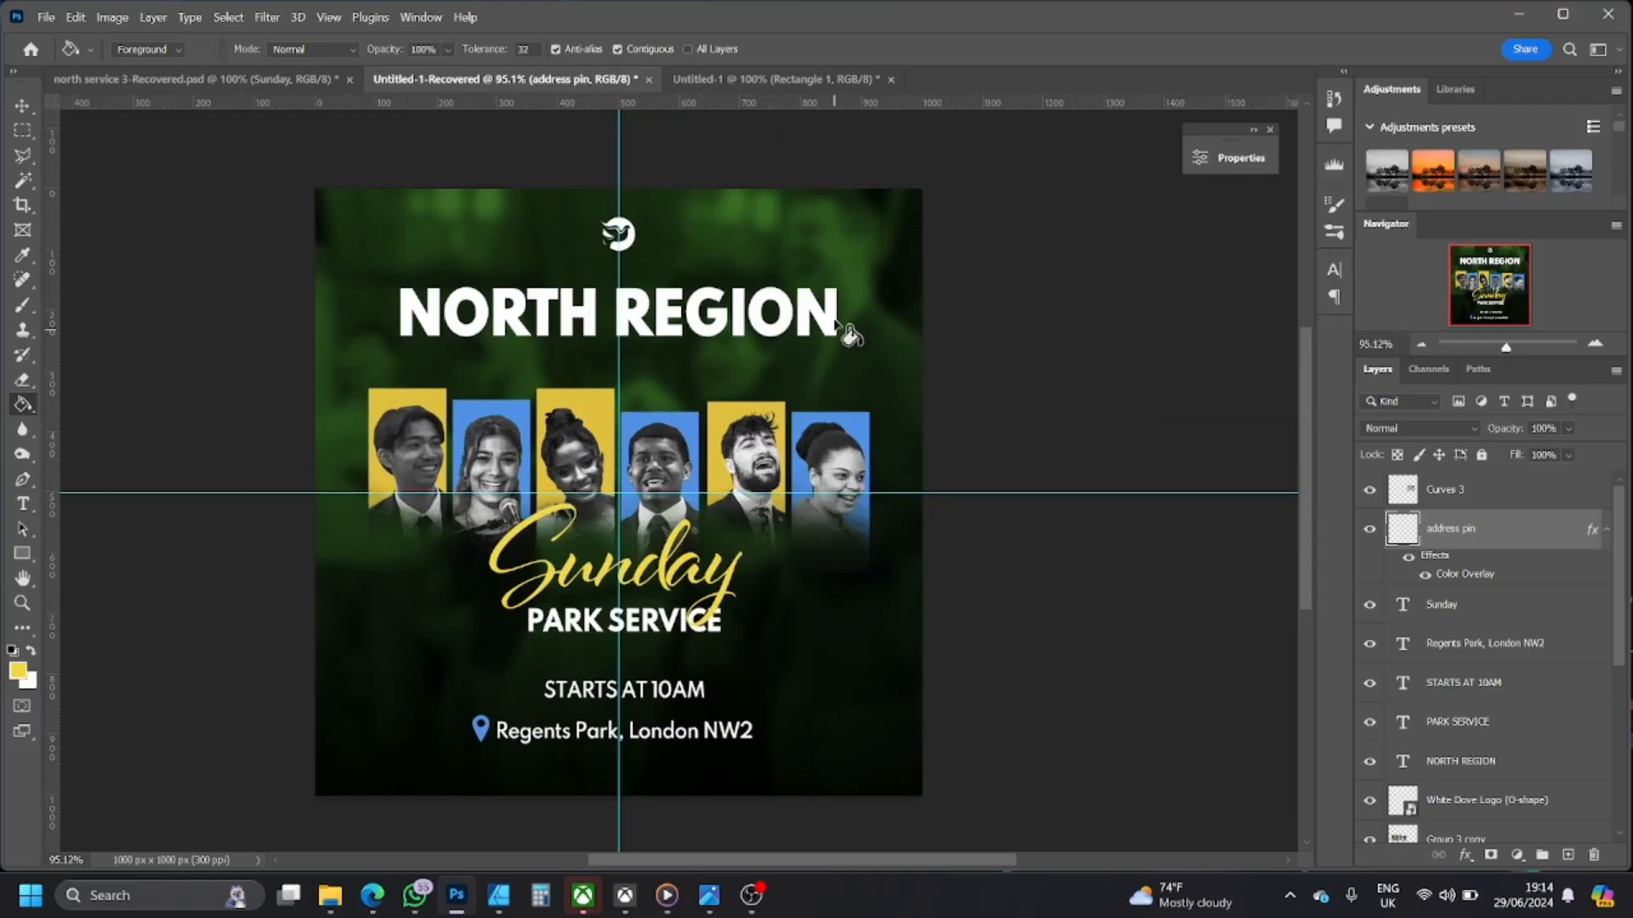
- Check the reference flyer's corner grids and add a new layer named grid pattern 1 above the address pin
click(704, 889)
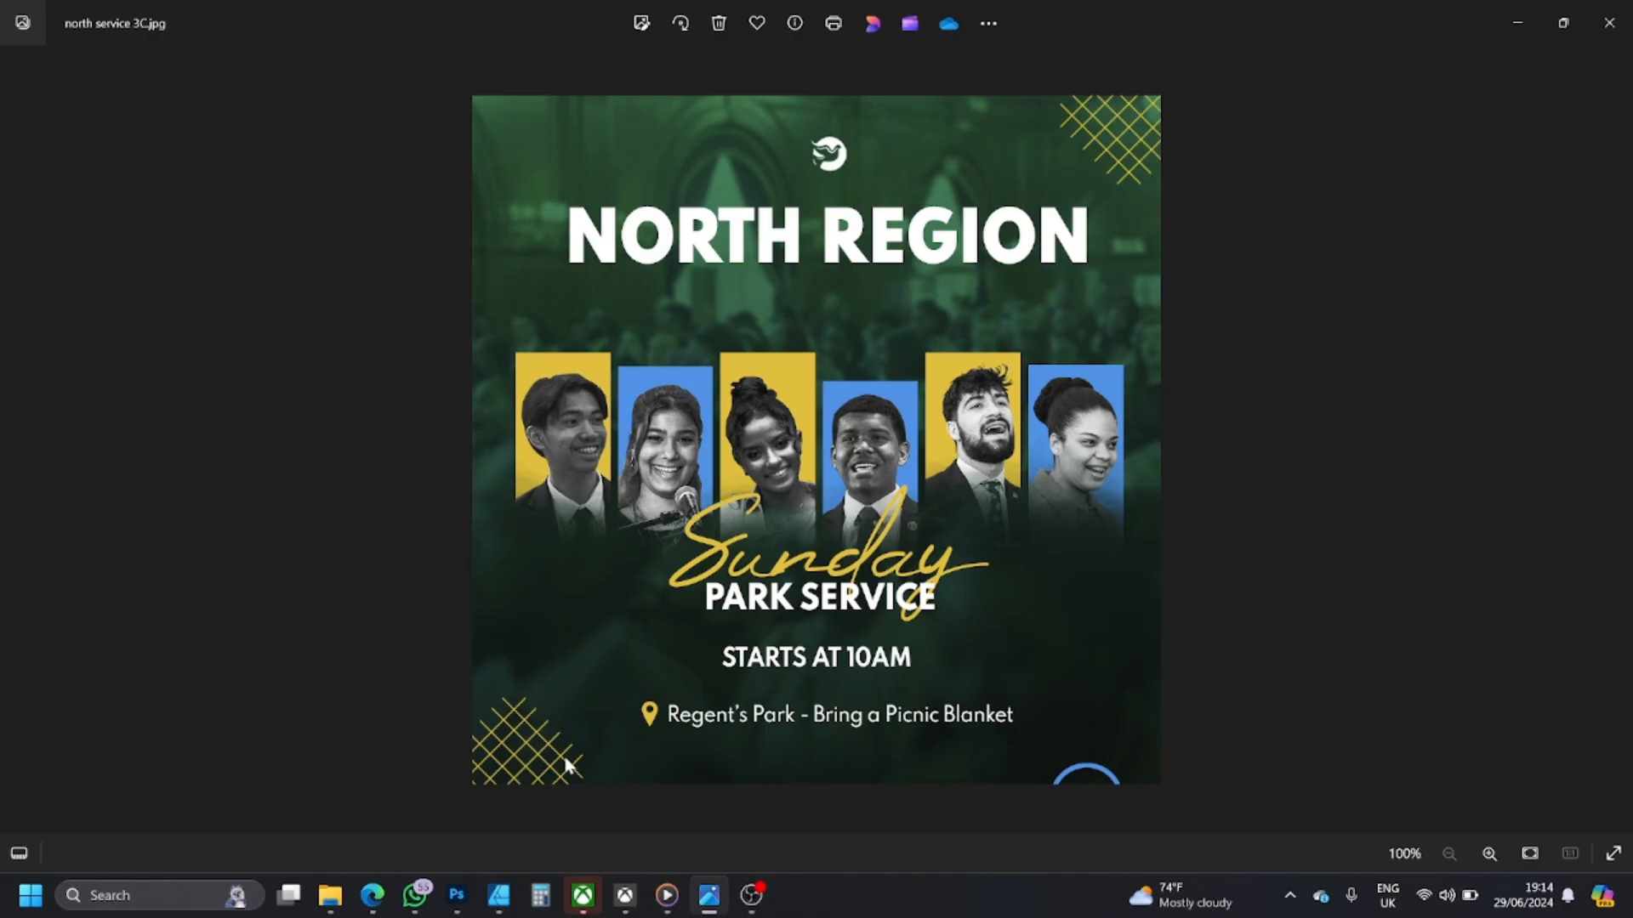
click(1520, 19)
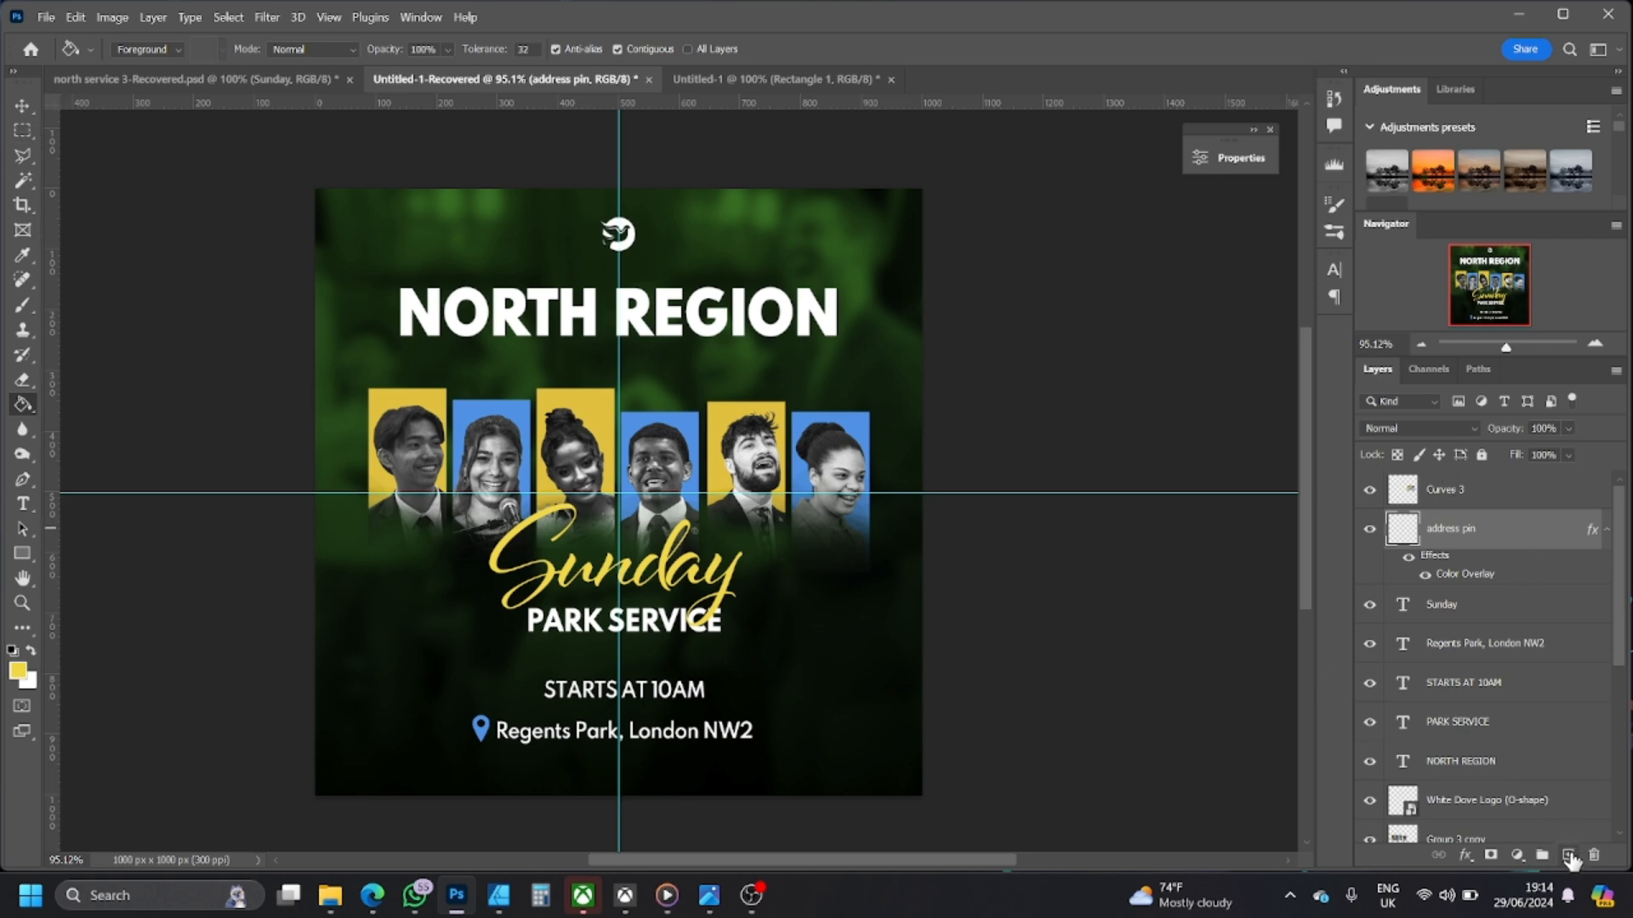
click(1568, 856)
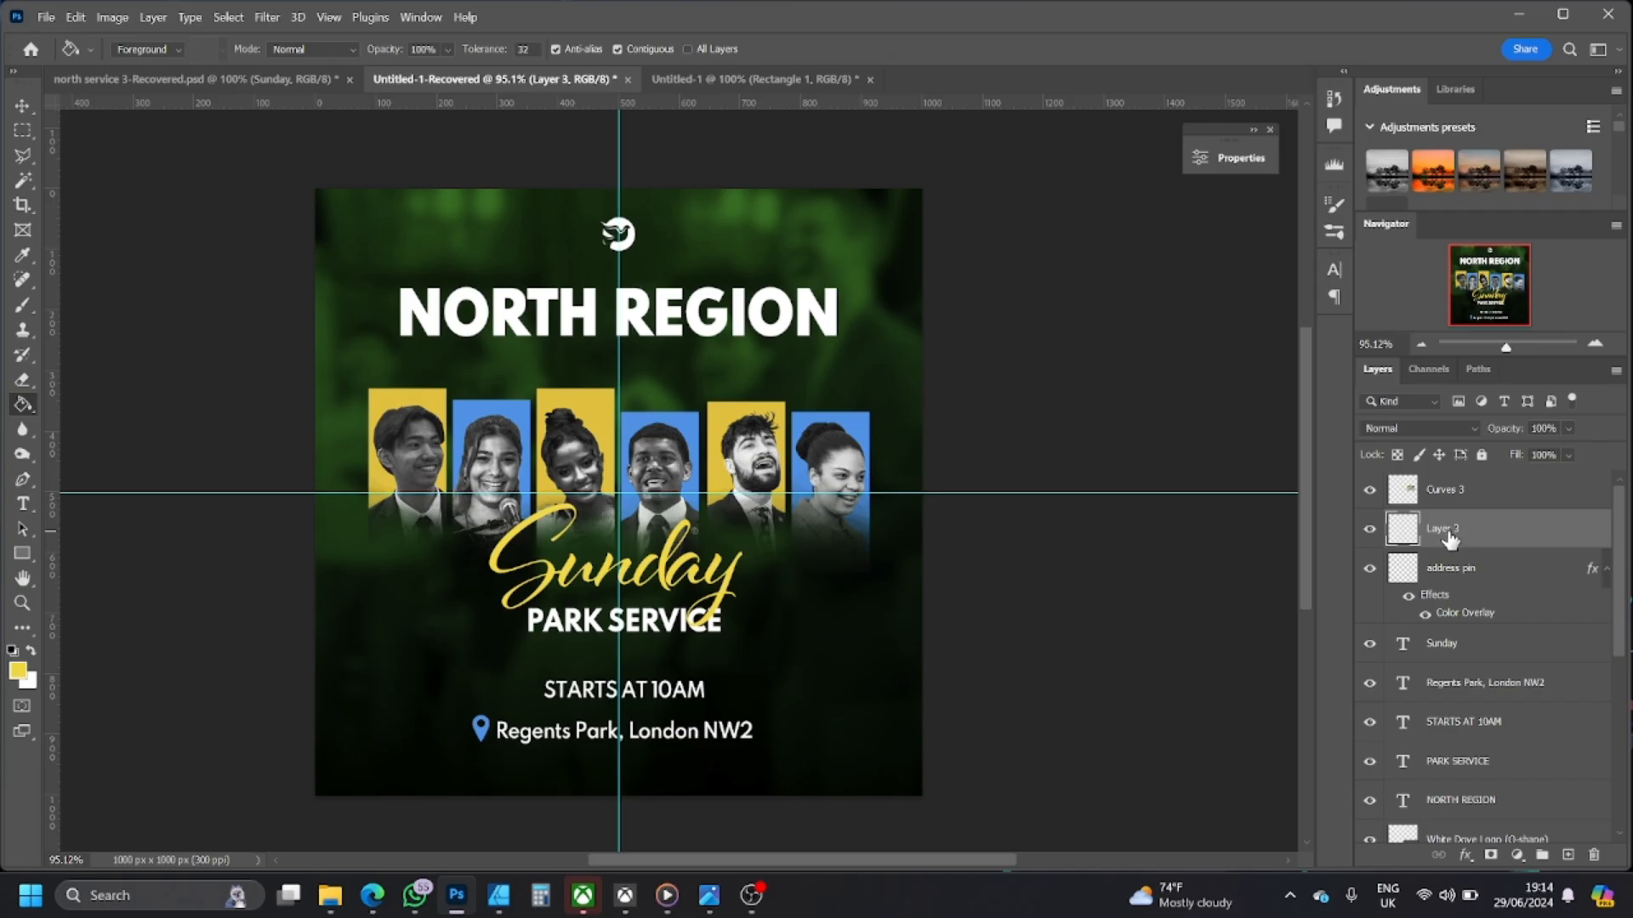
double_click(1444, 529)
text(grid pattern 1)
key(Return)
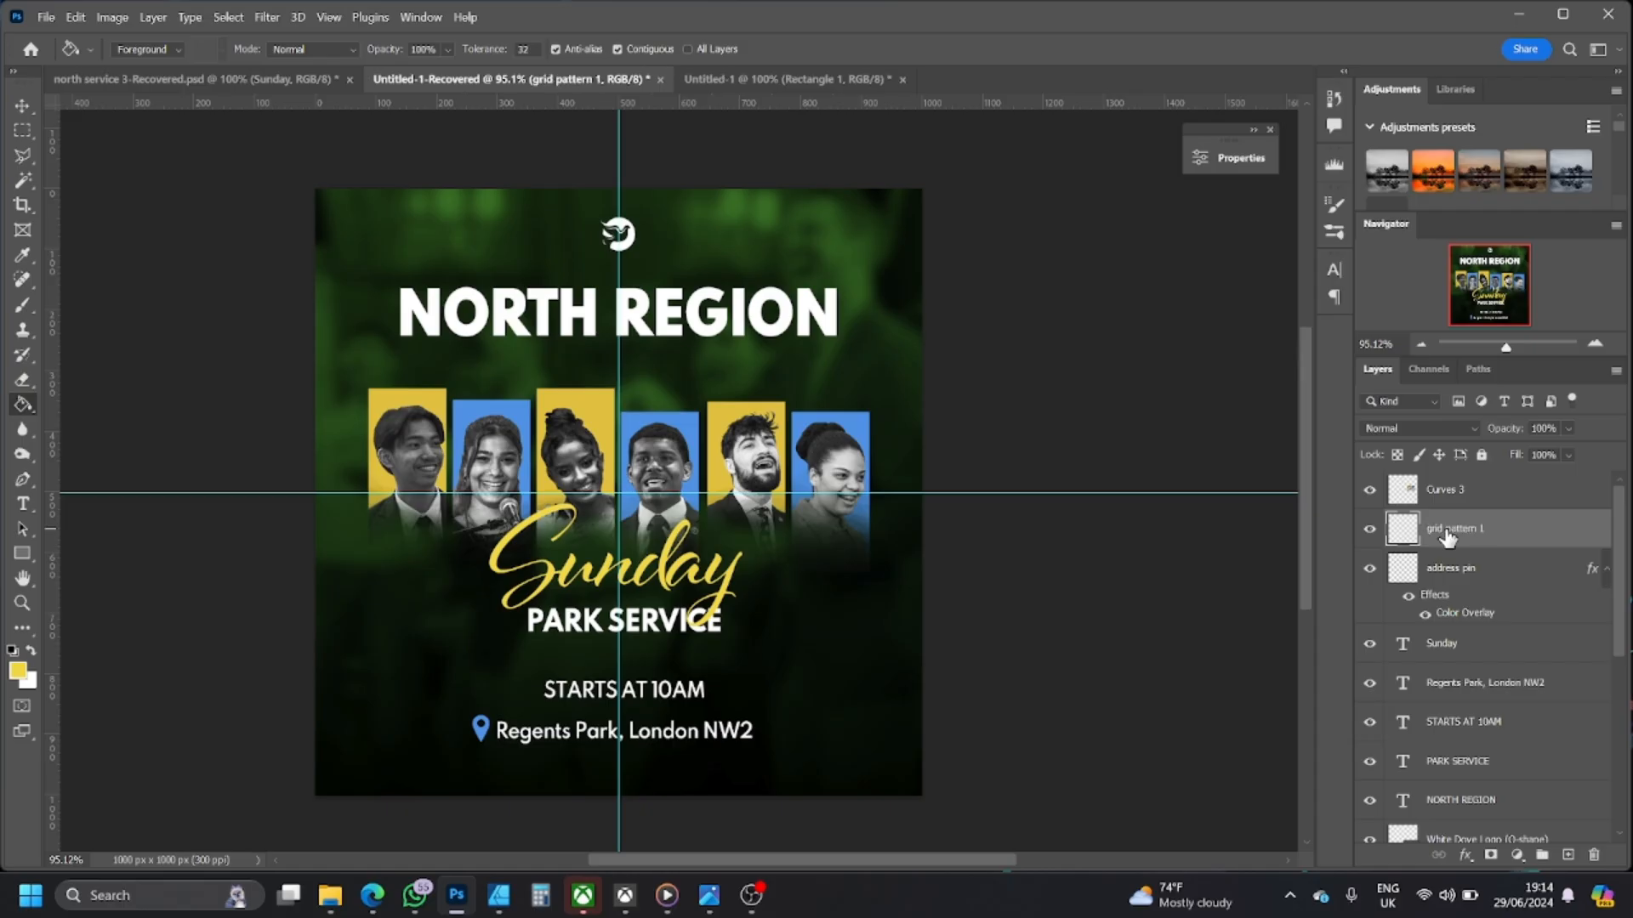
- Create a layer group named patterns and move the grid pattern 1 layer into it
click(708, 897)
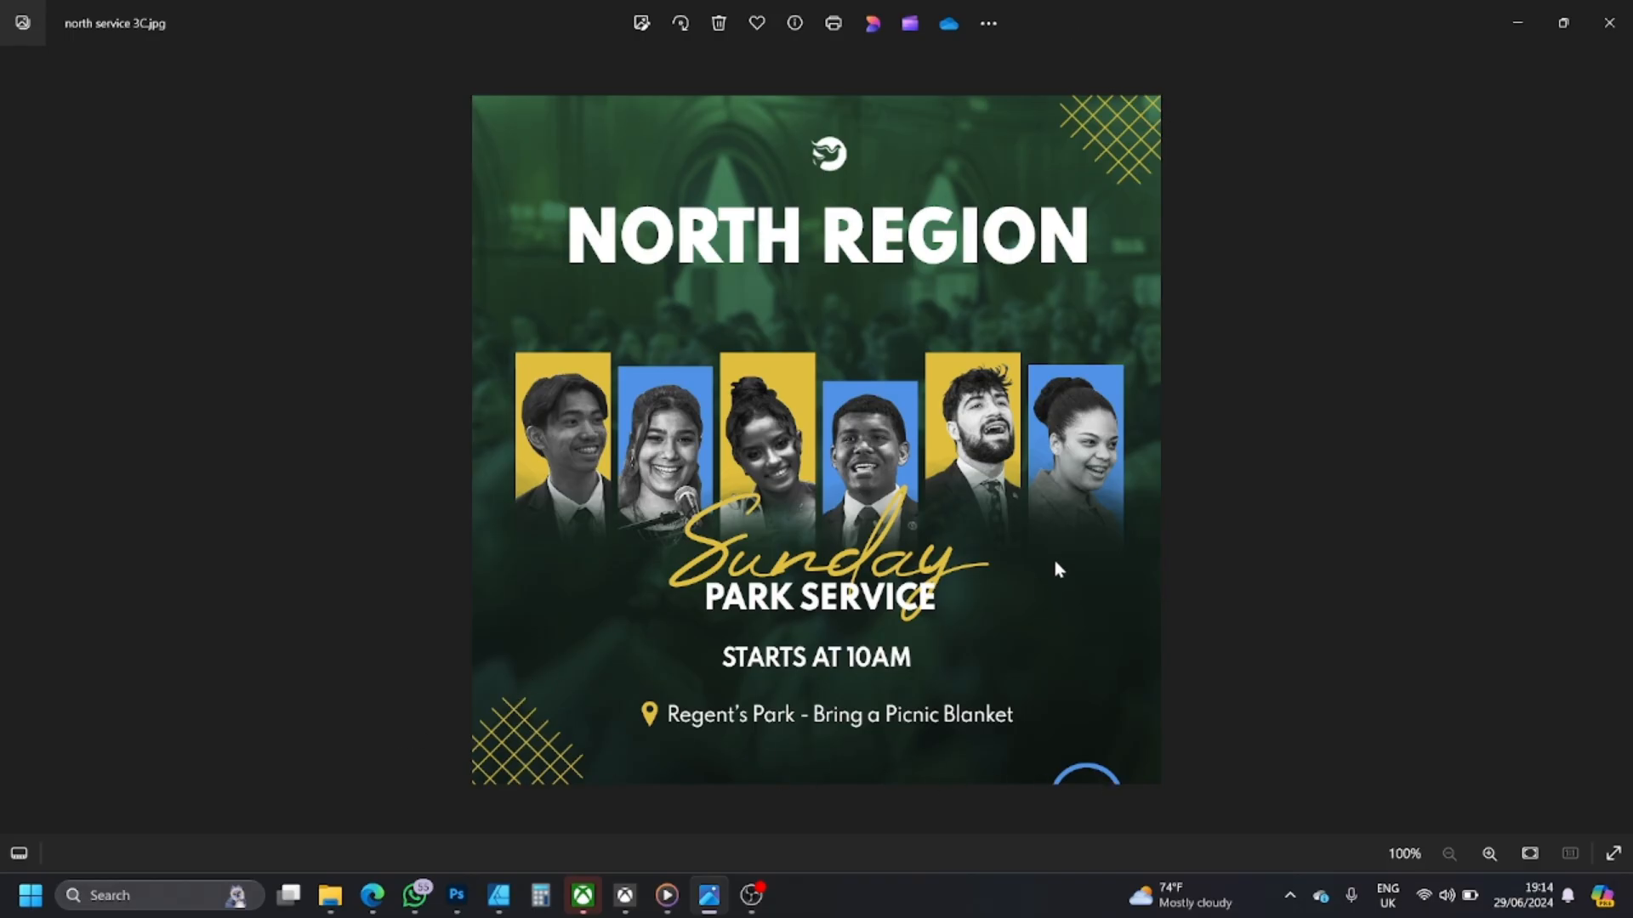
click(1518, 26)
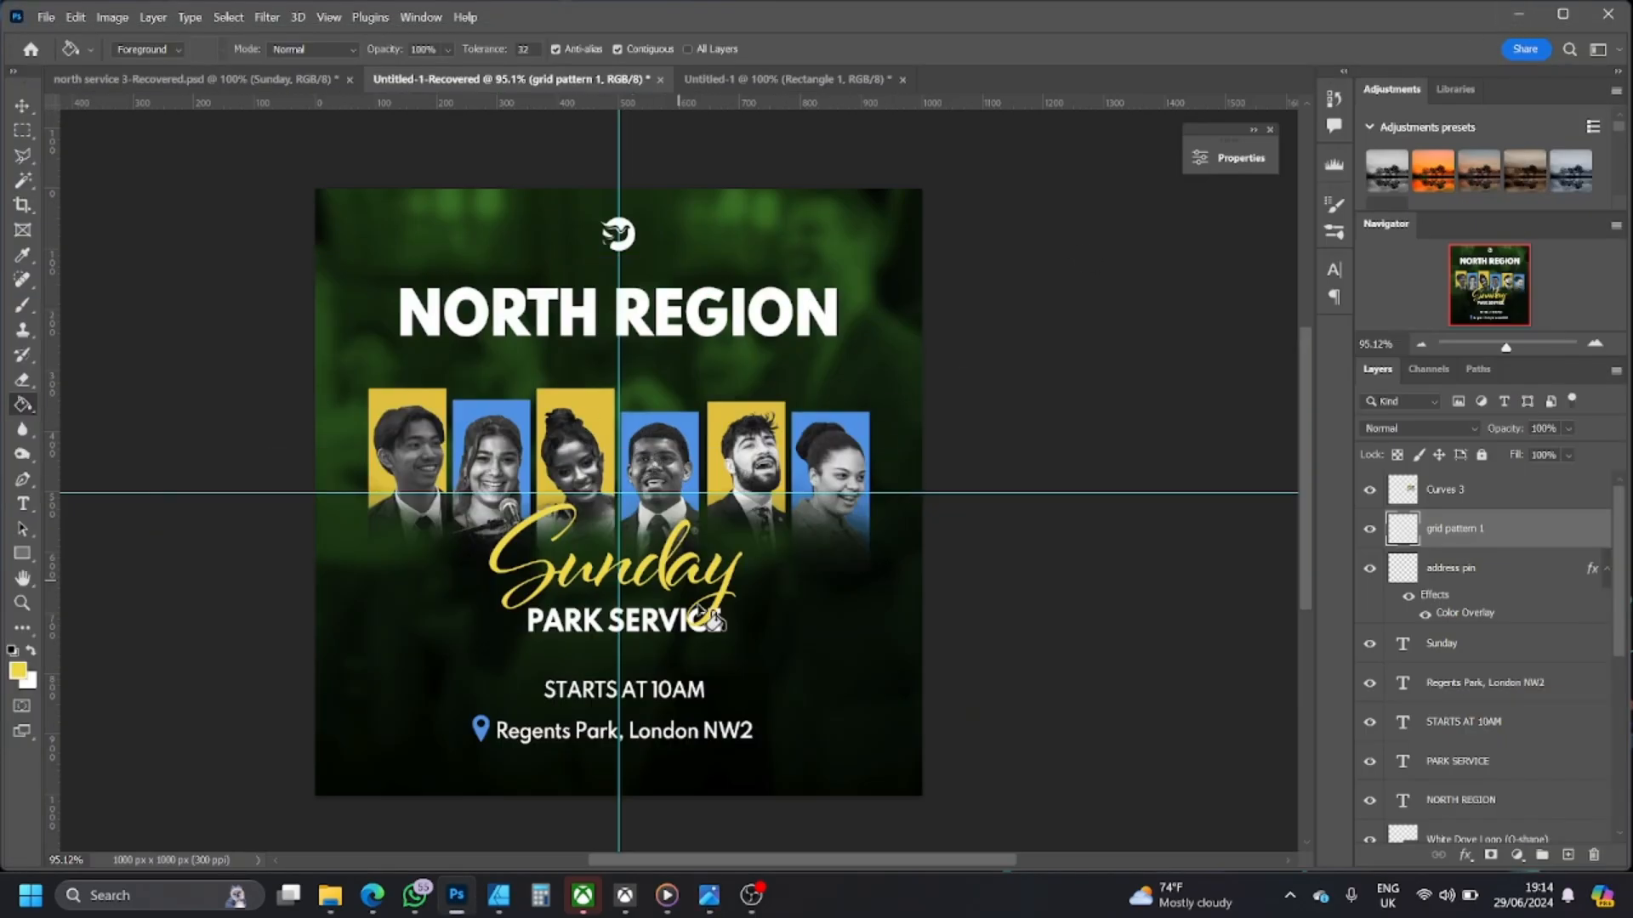
click(1542, 856)
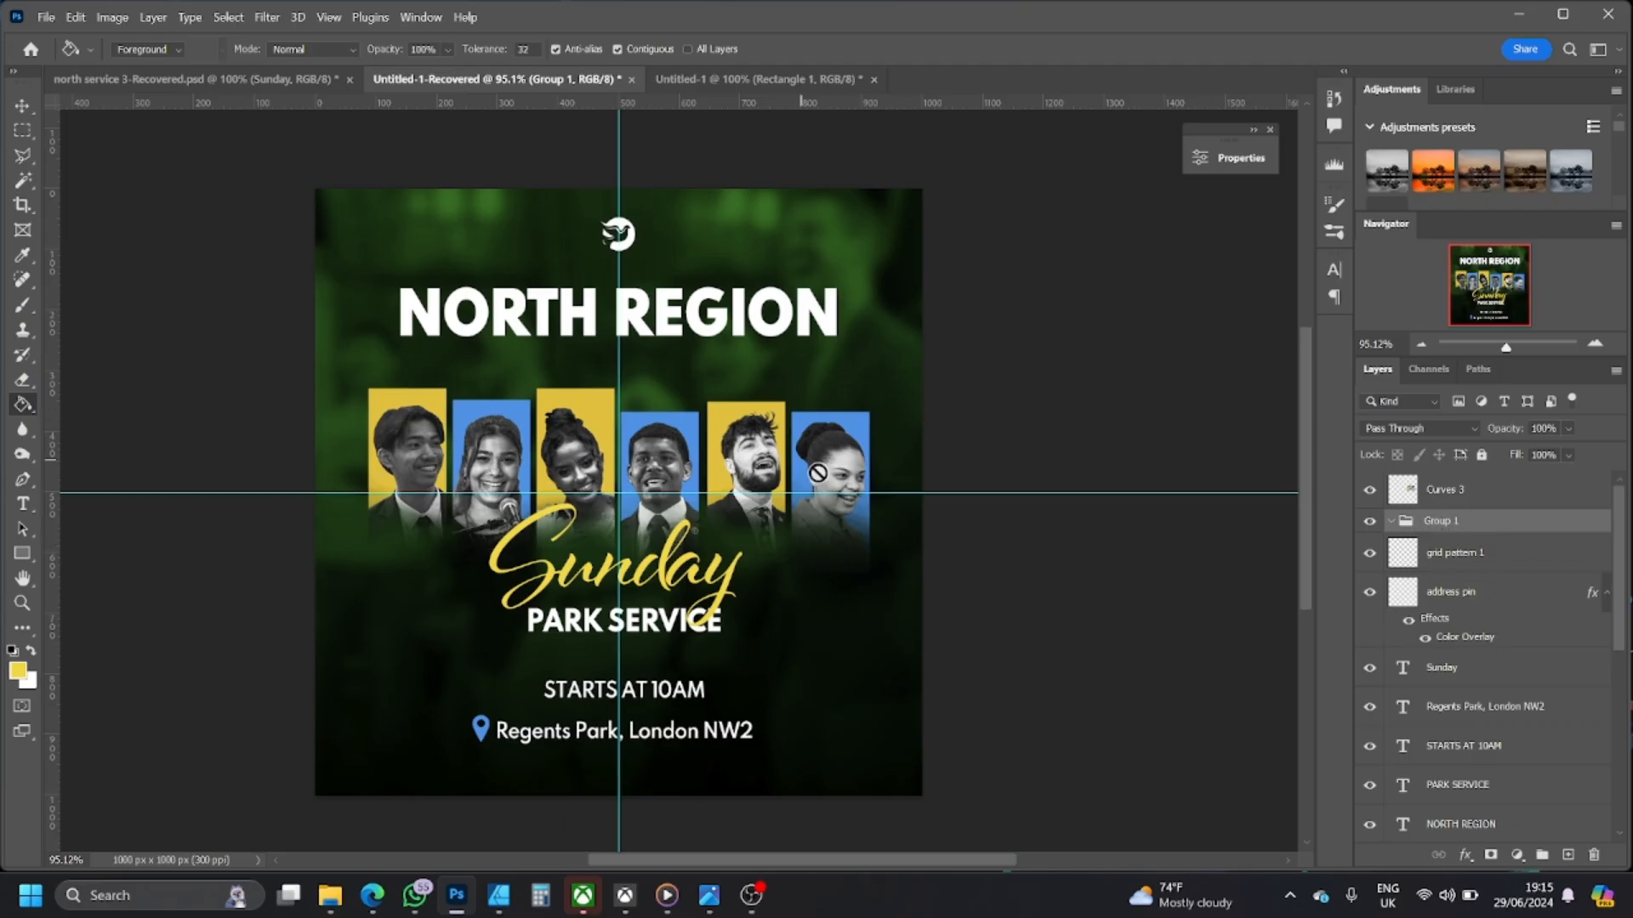
double_click(1443, 522)
key(Return)
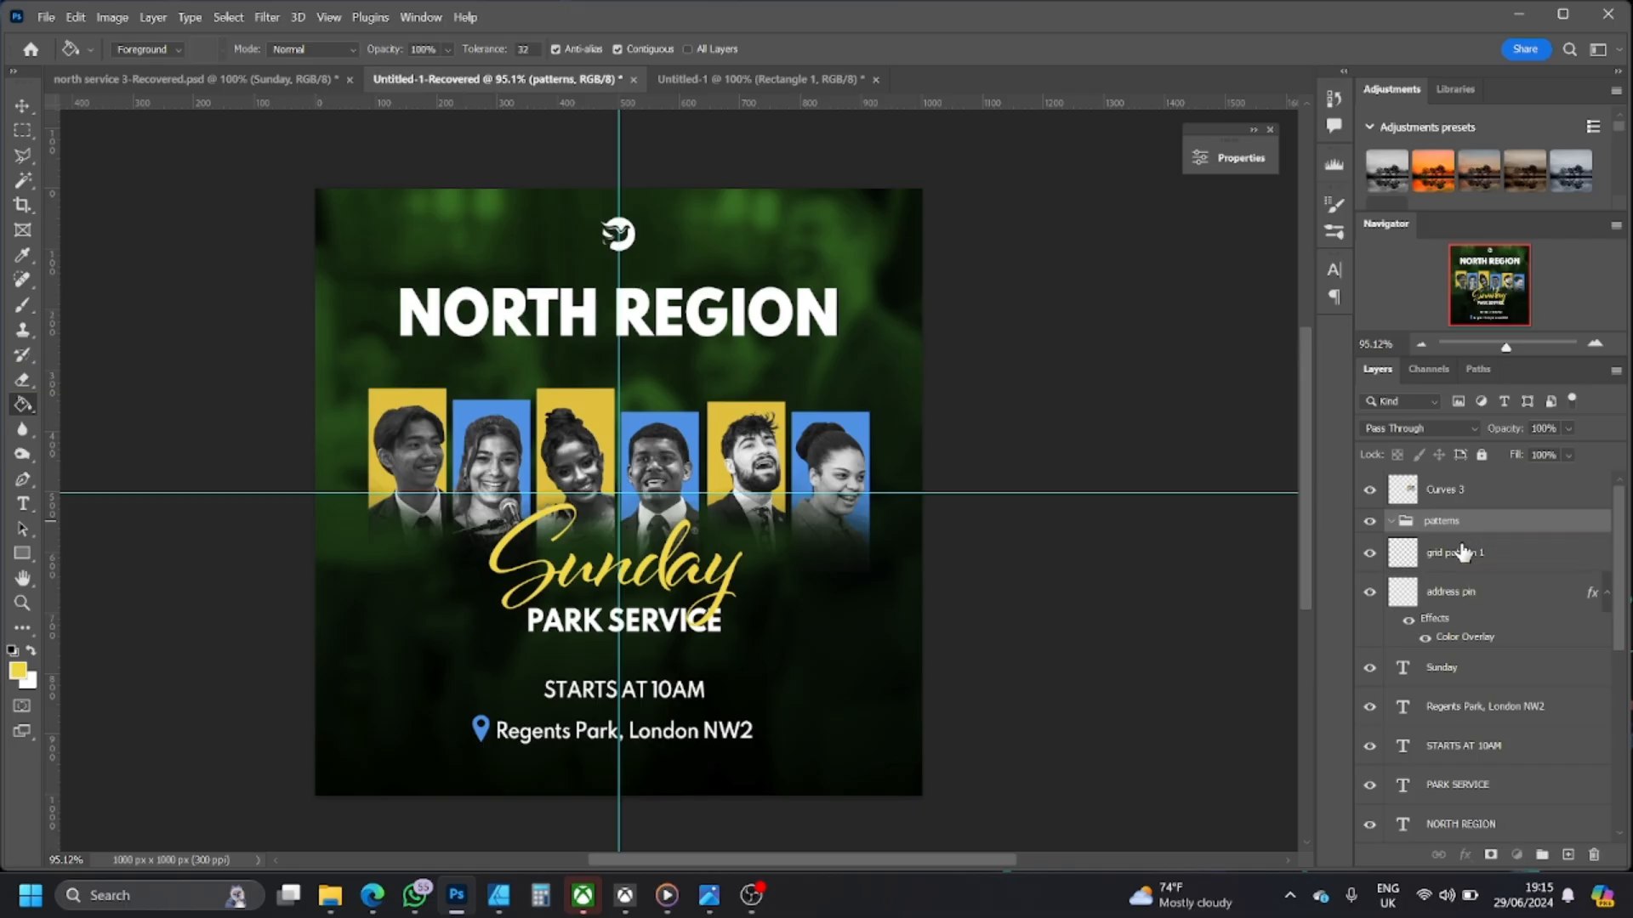
click(1483, 552)
drag(1506, 563, 1517, 529)
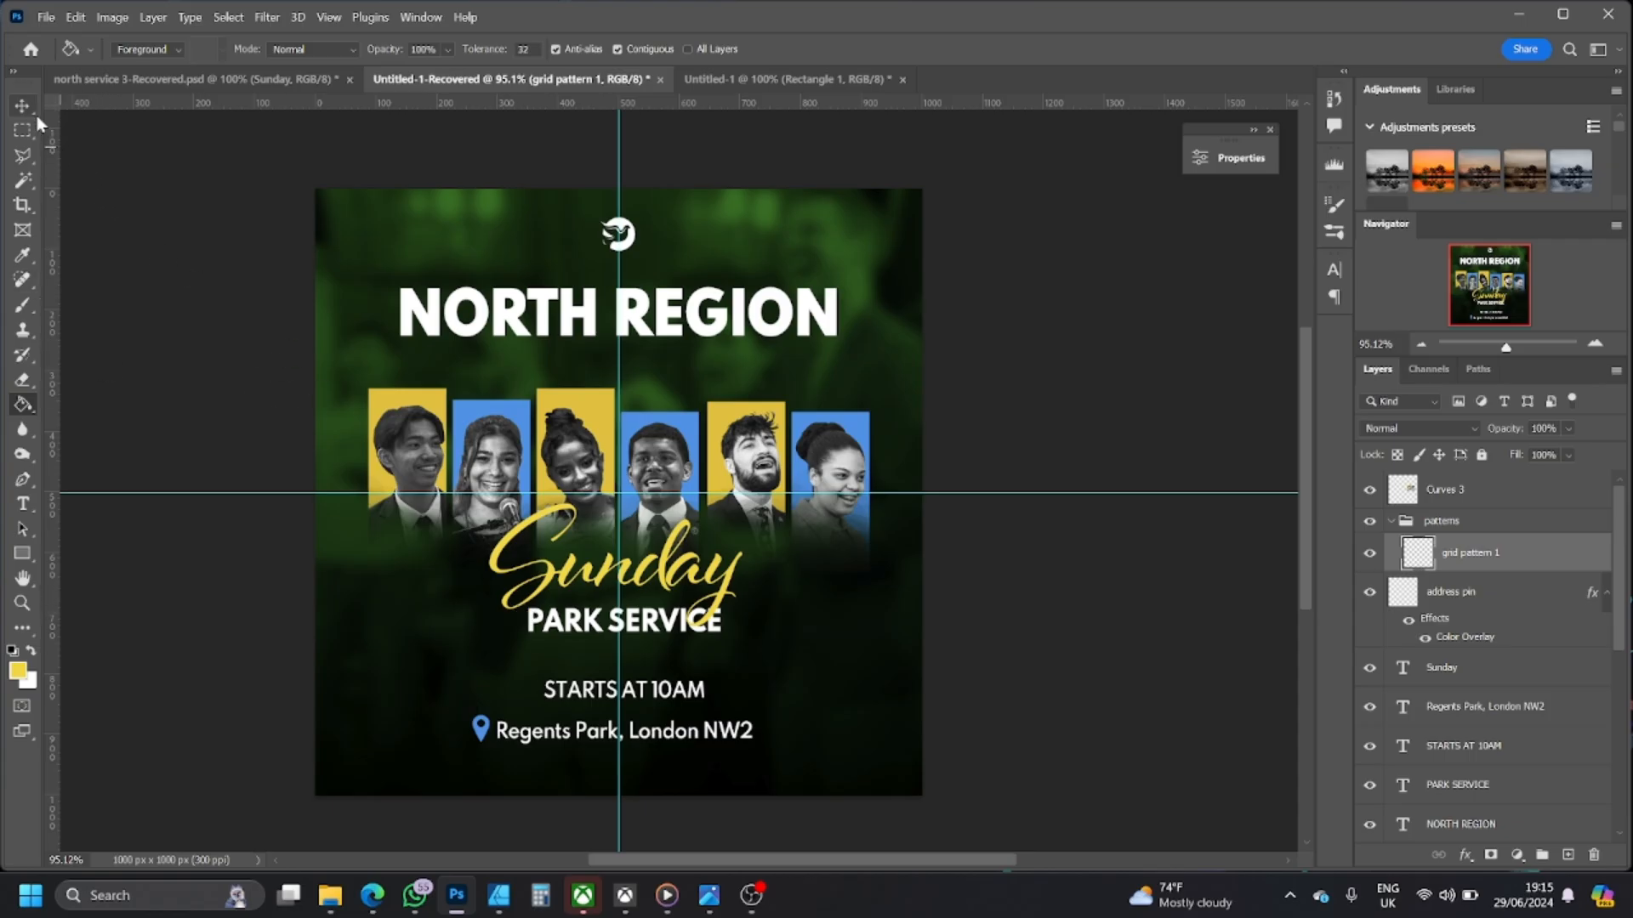
- Set up the Brush with the Hard Round tip at 100% flow and reduce its size to 2 px
click(23, 154)
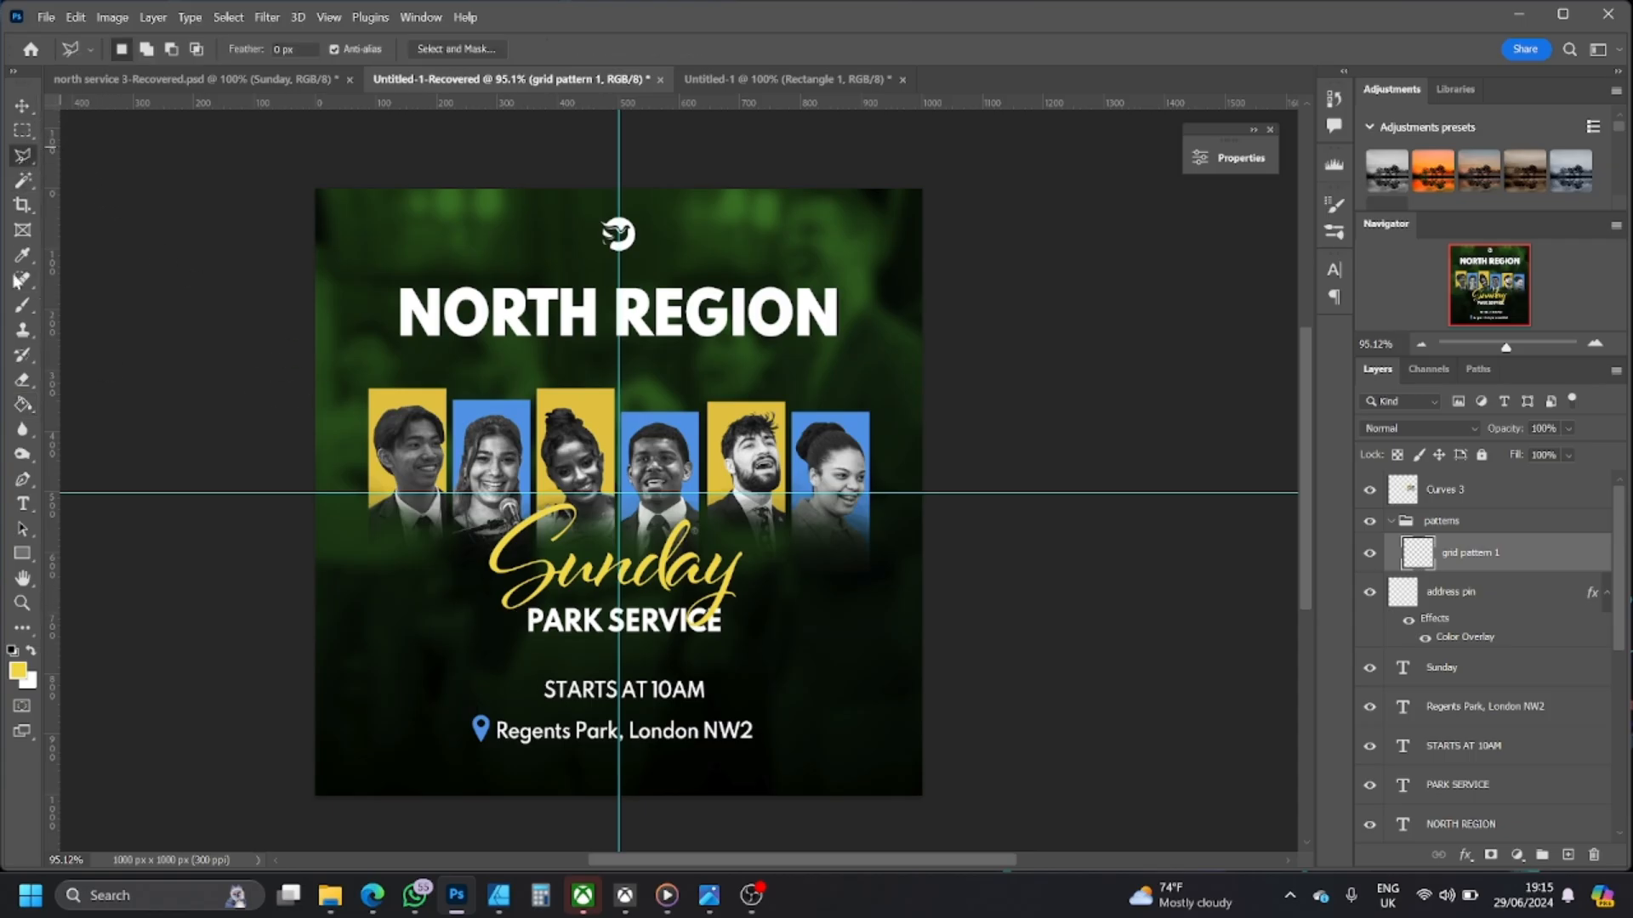
click(23, 304)
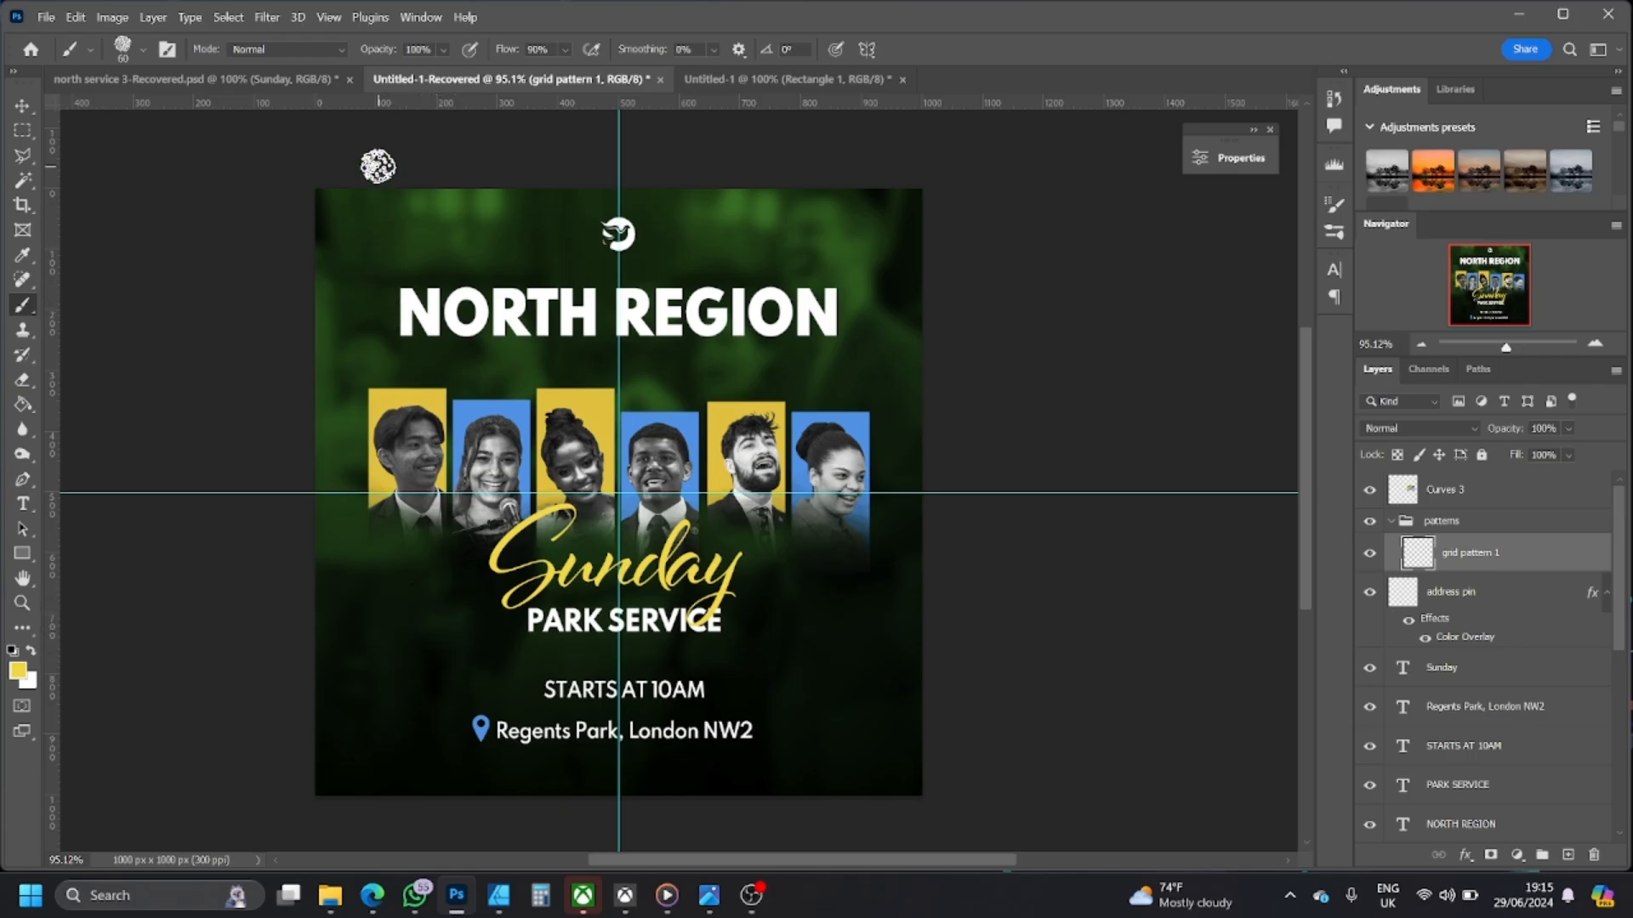
click(141, 51)
scroll(160, 325, up, 10)
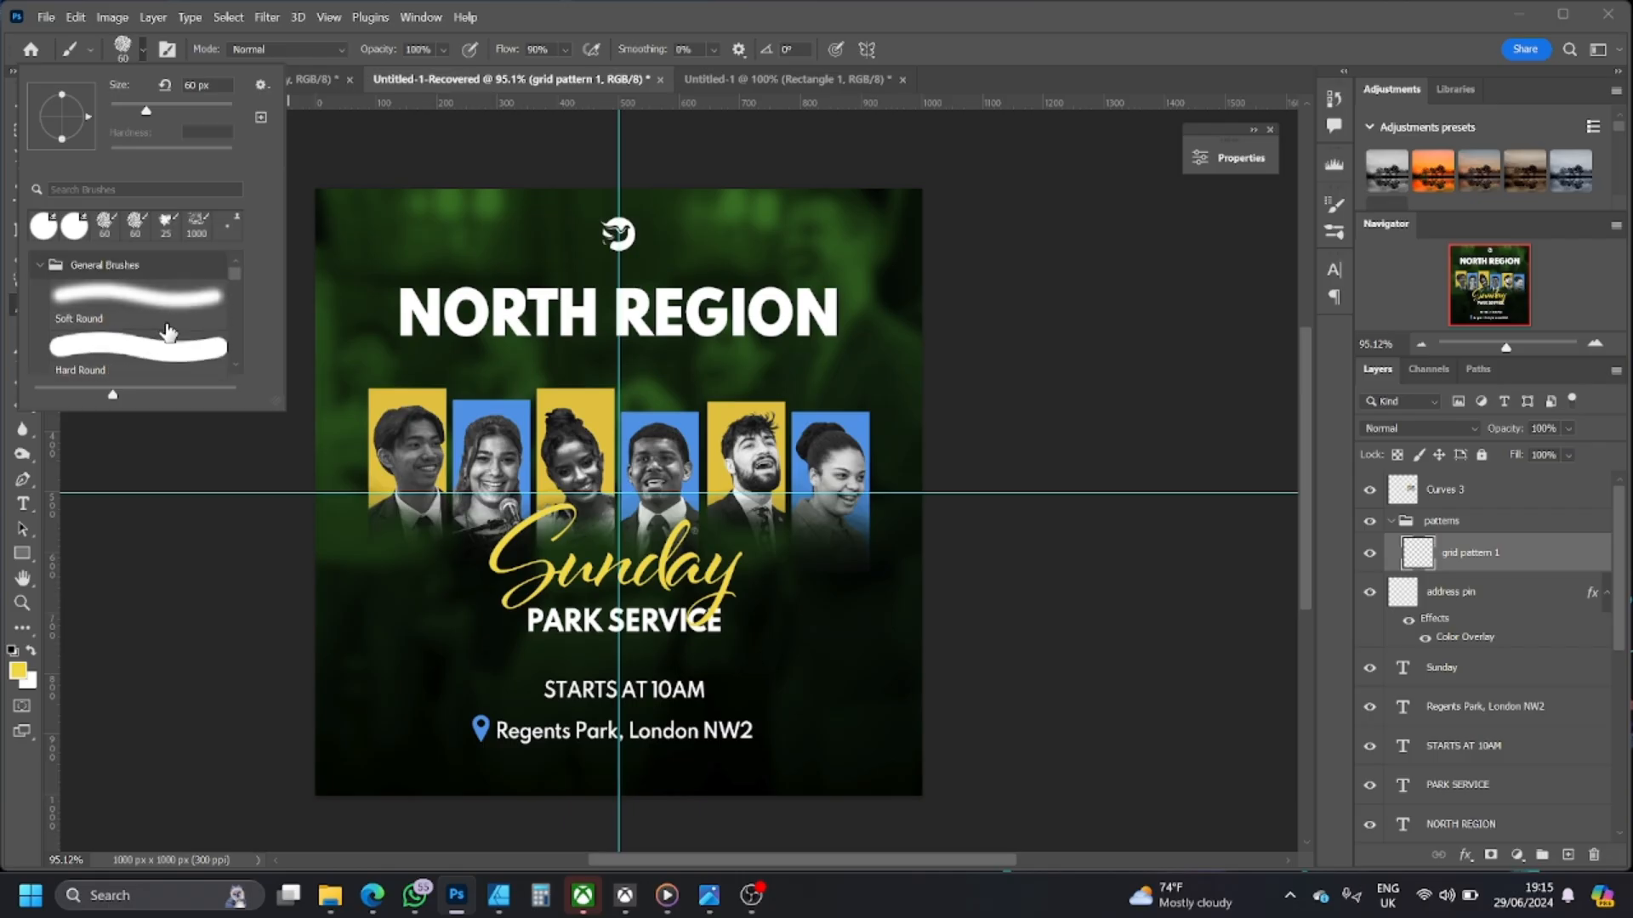
scroll(192, 340, down, 1)
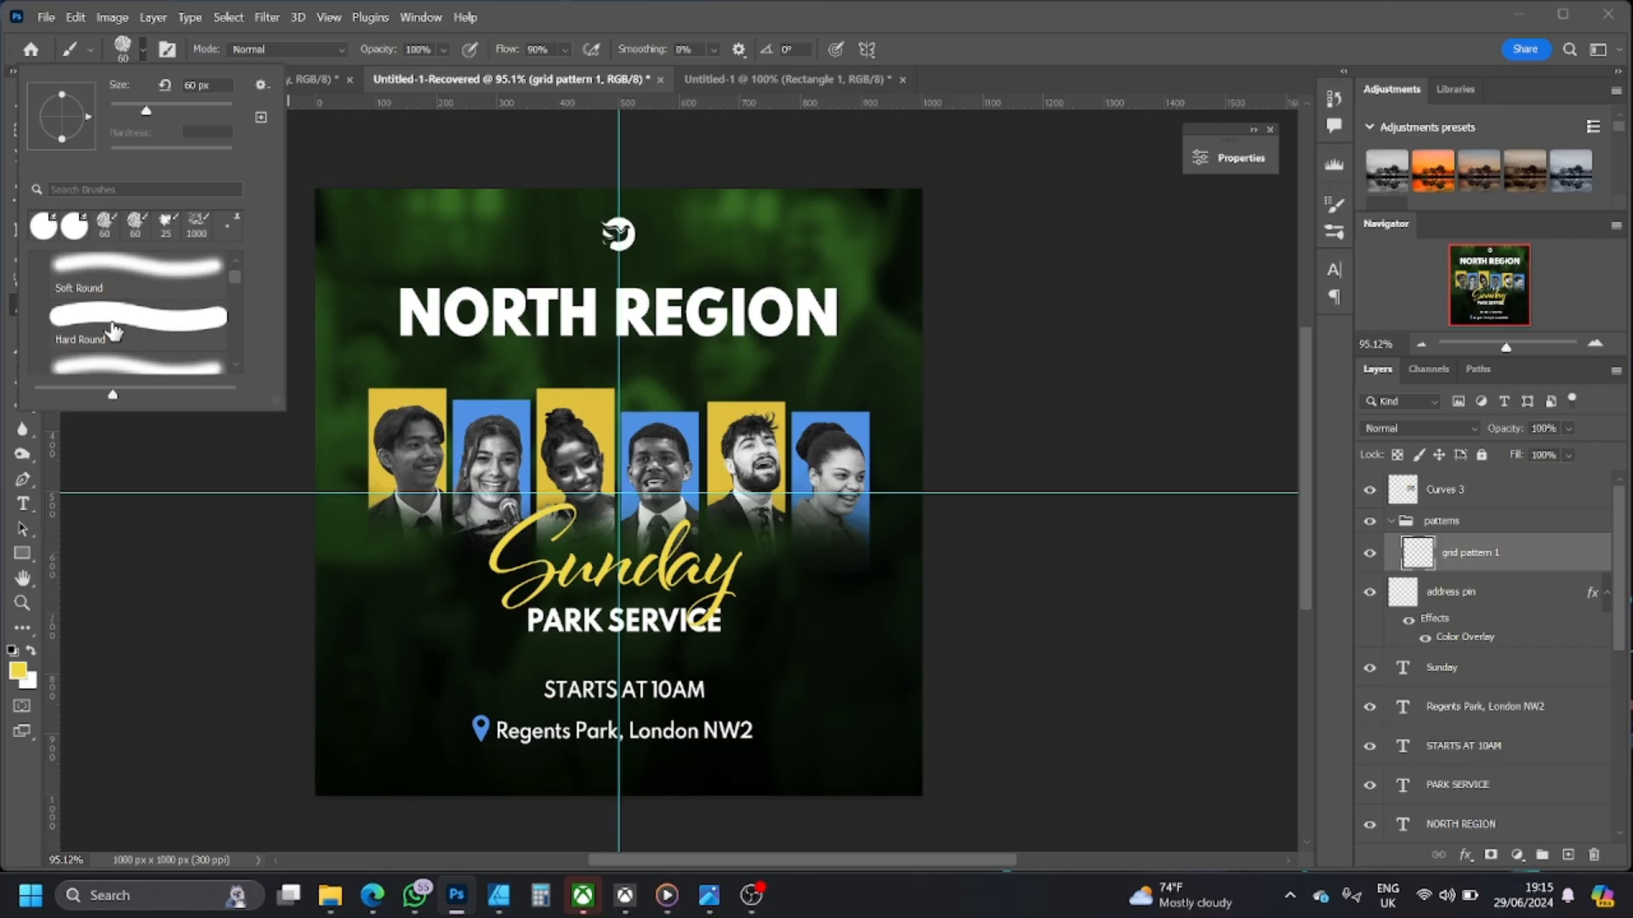
click(109, 321)
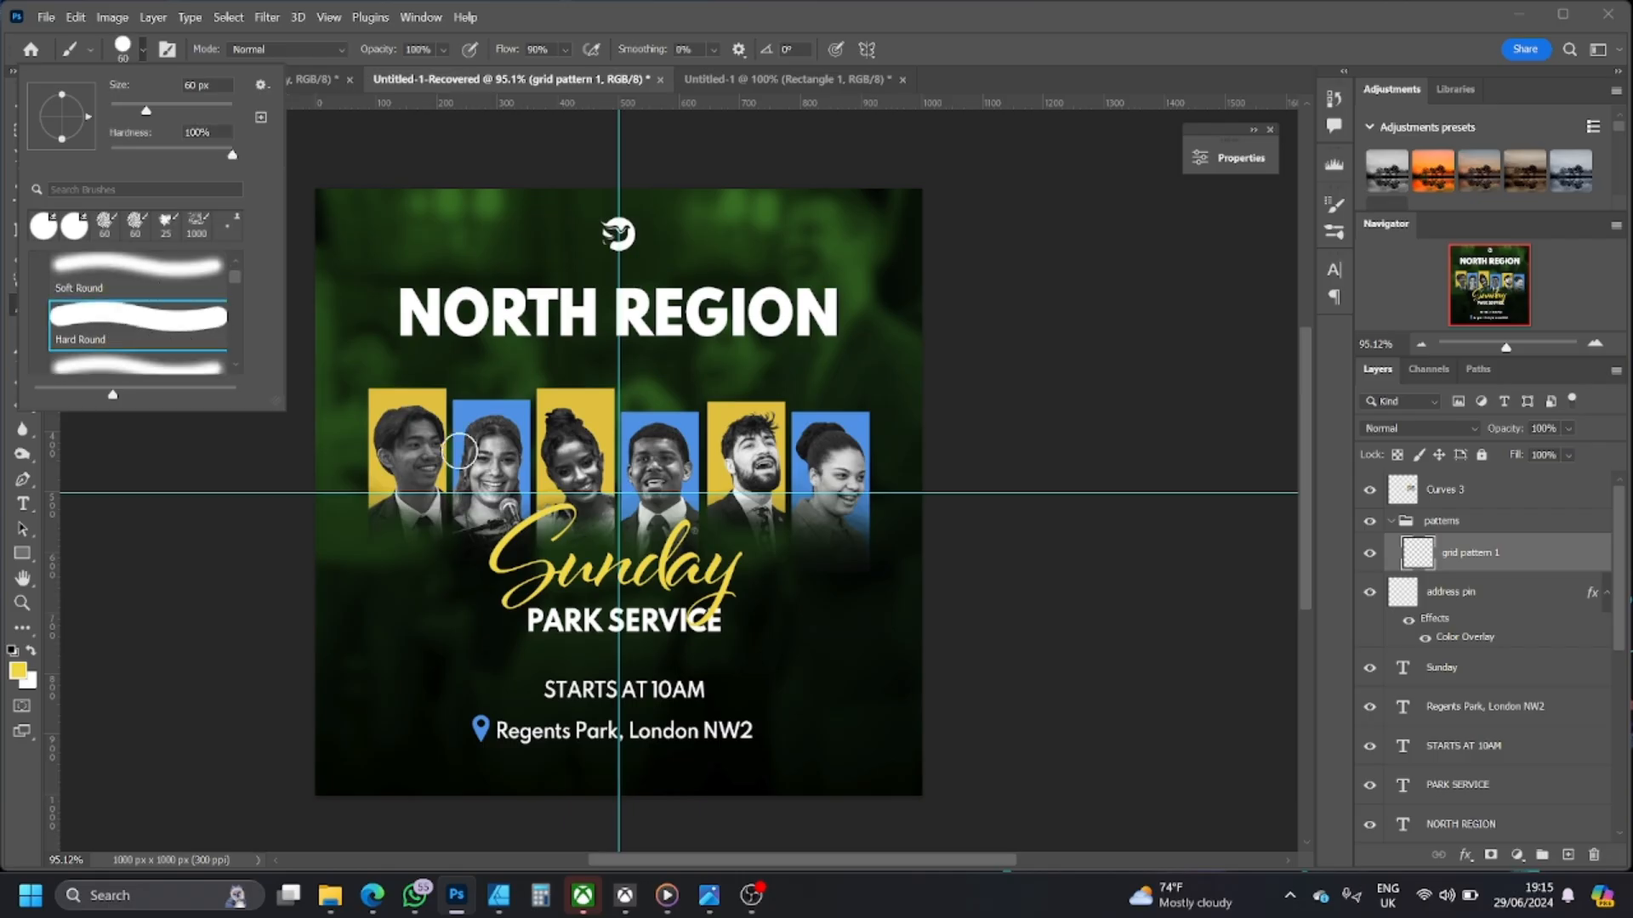
click(587, 15)
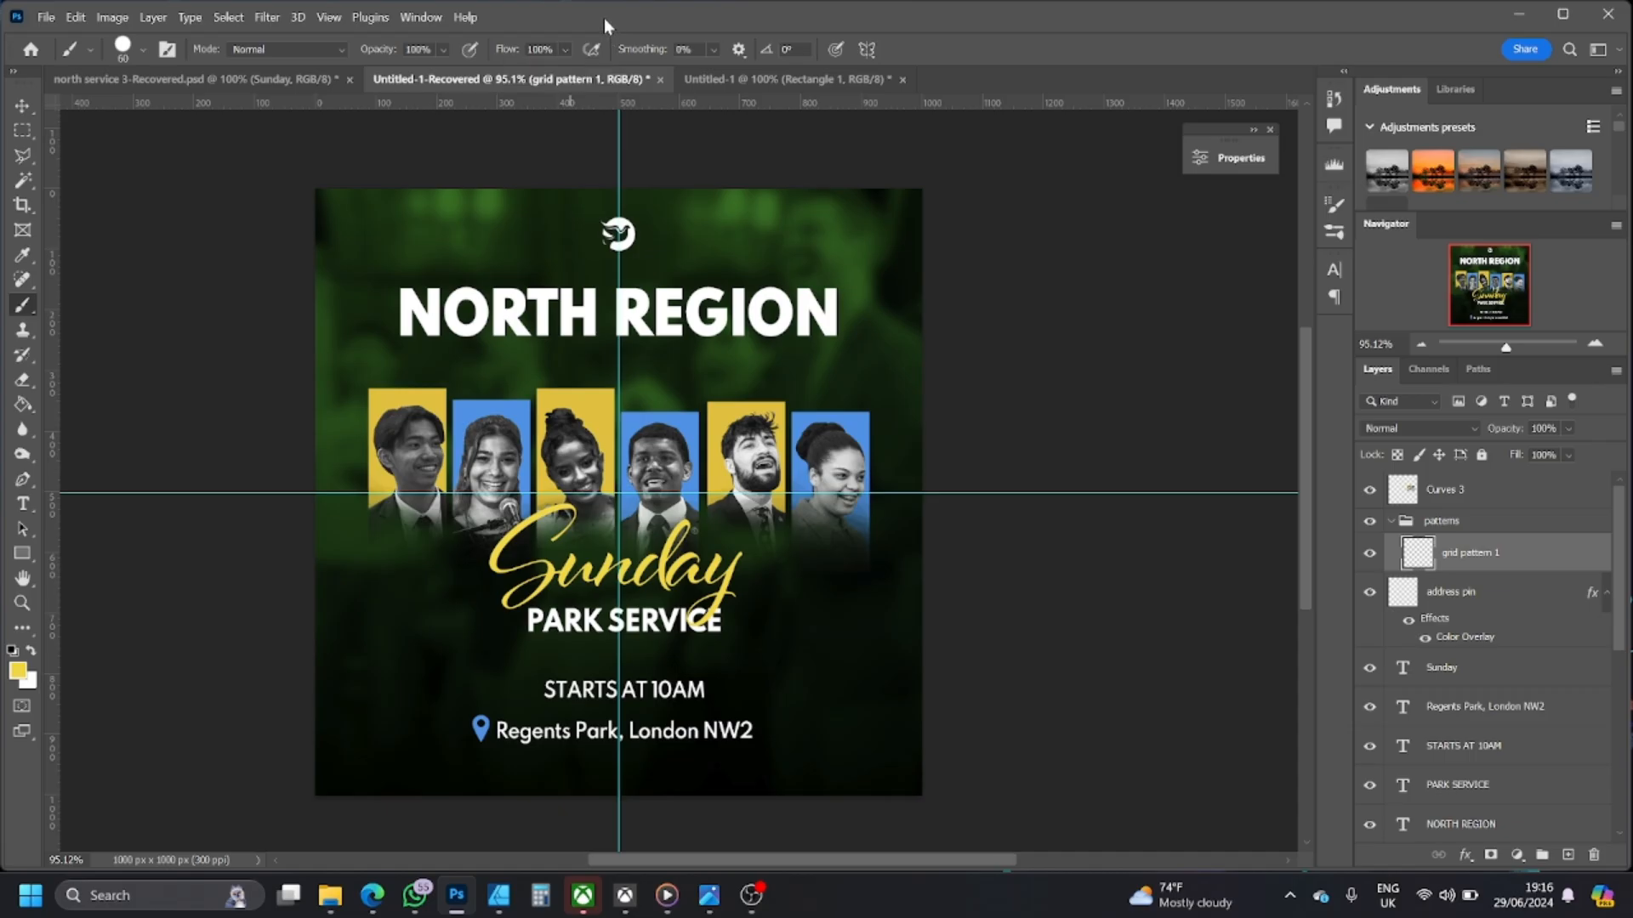
key(bracketleft)
key(bracketleft)
key(bracketleft)
key(bracketleft)
key(bracketleft)
- Try drawing a yellow grid of thin crossing lines beside the PARK SERVICE text, undoing stray strokes, and hide its layer
click(76, 17)
click(101, 34)
click(76, 17)
click(99, 34)
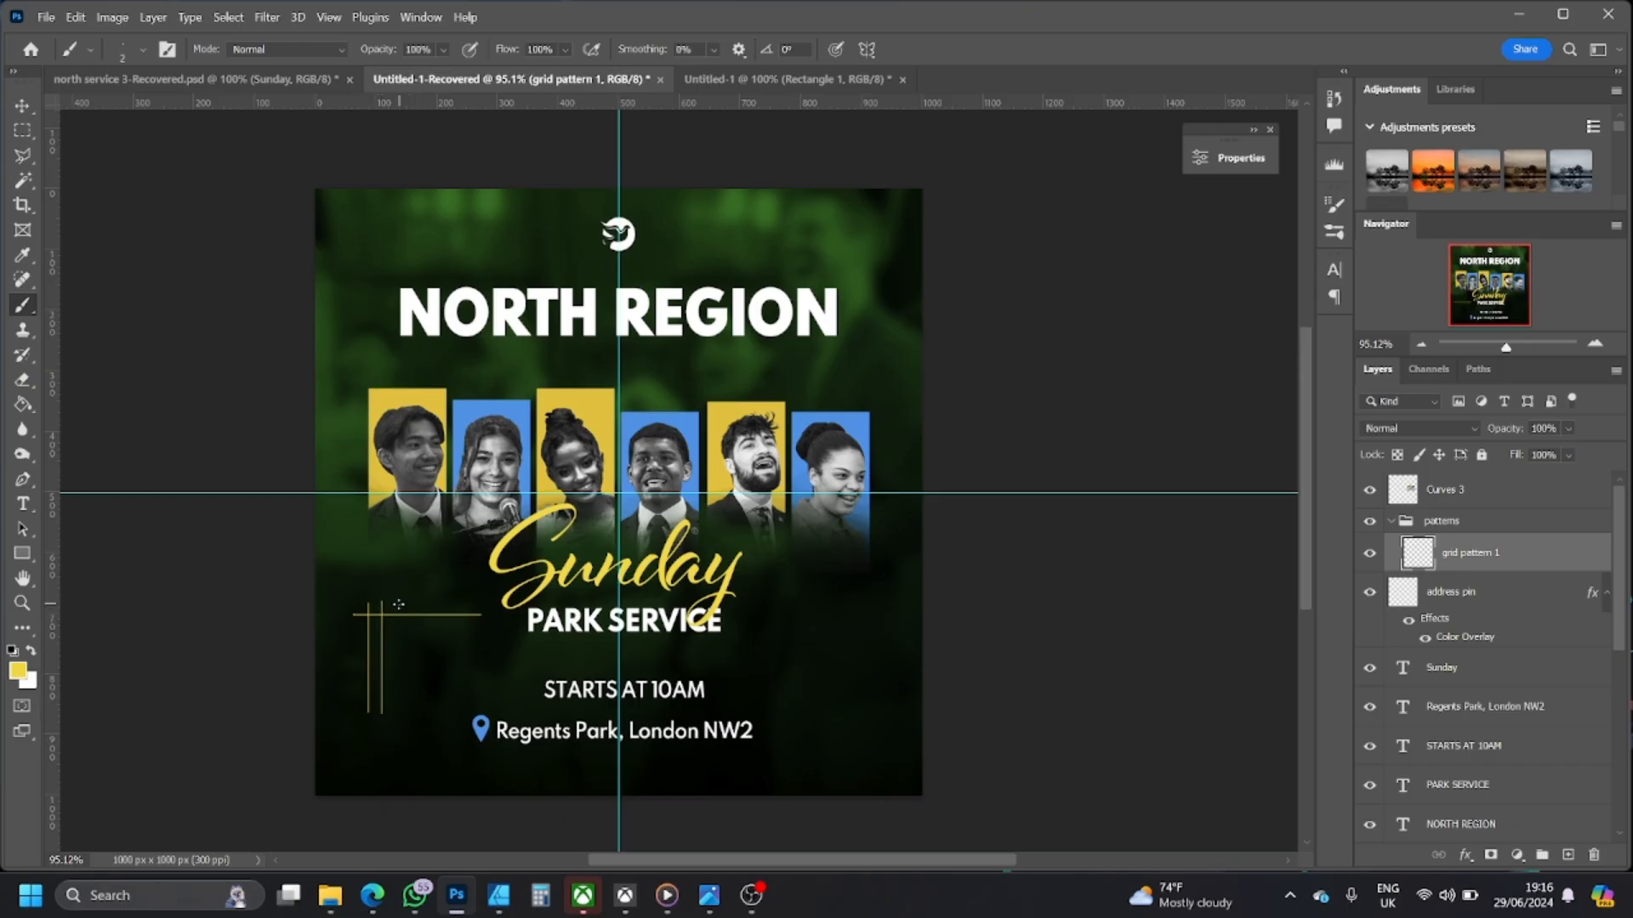
drag(399, 603, 401, 716)
drag(416, 603, 414, 702)
drag(356, 648, 490, 649)
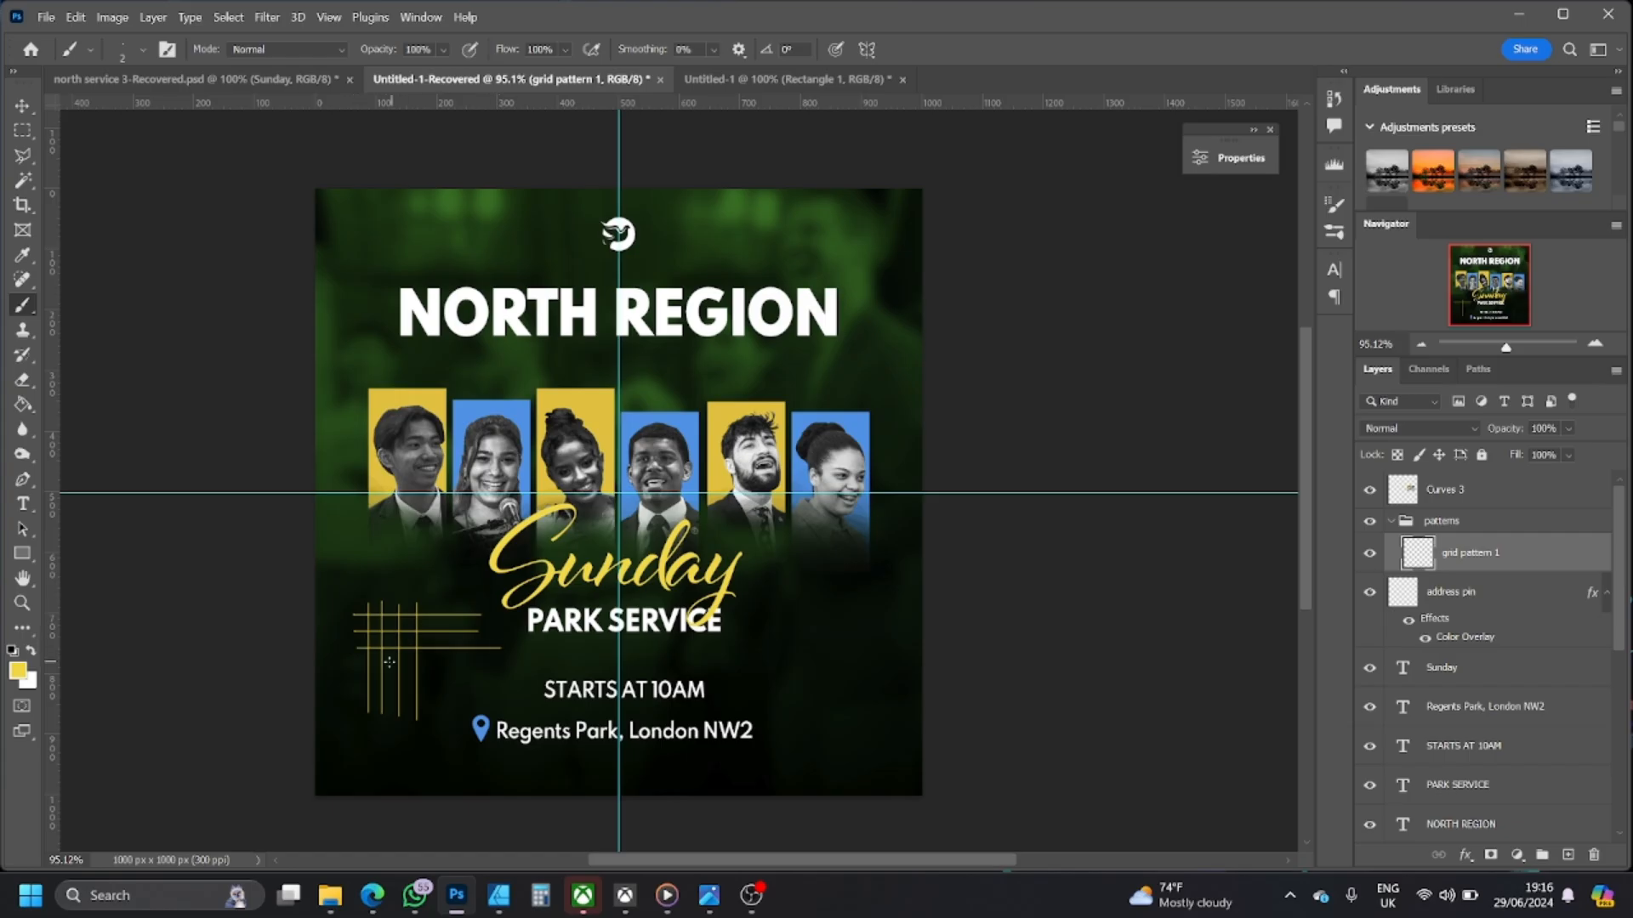
drag(356, 662, 465, 665)
click(1369, 554)
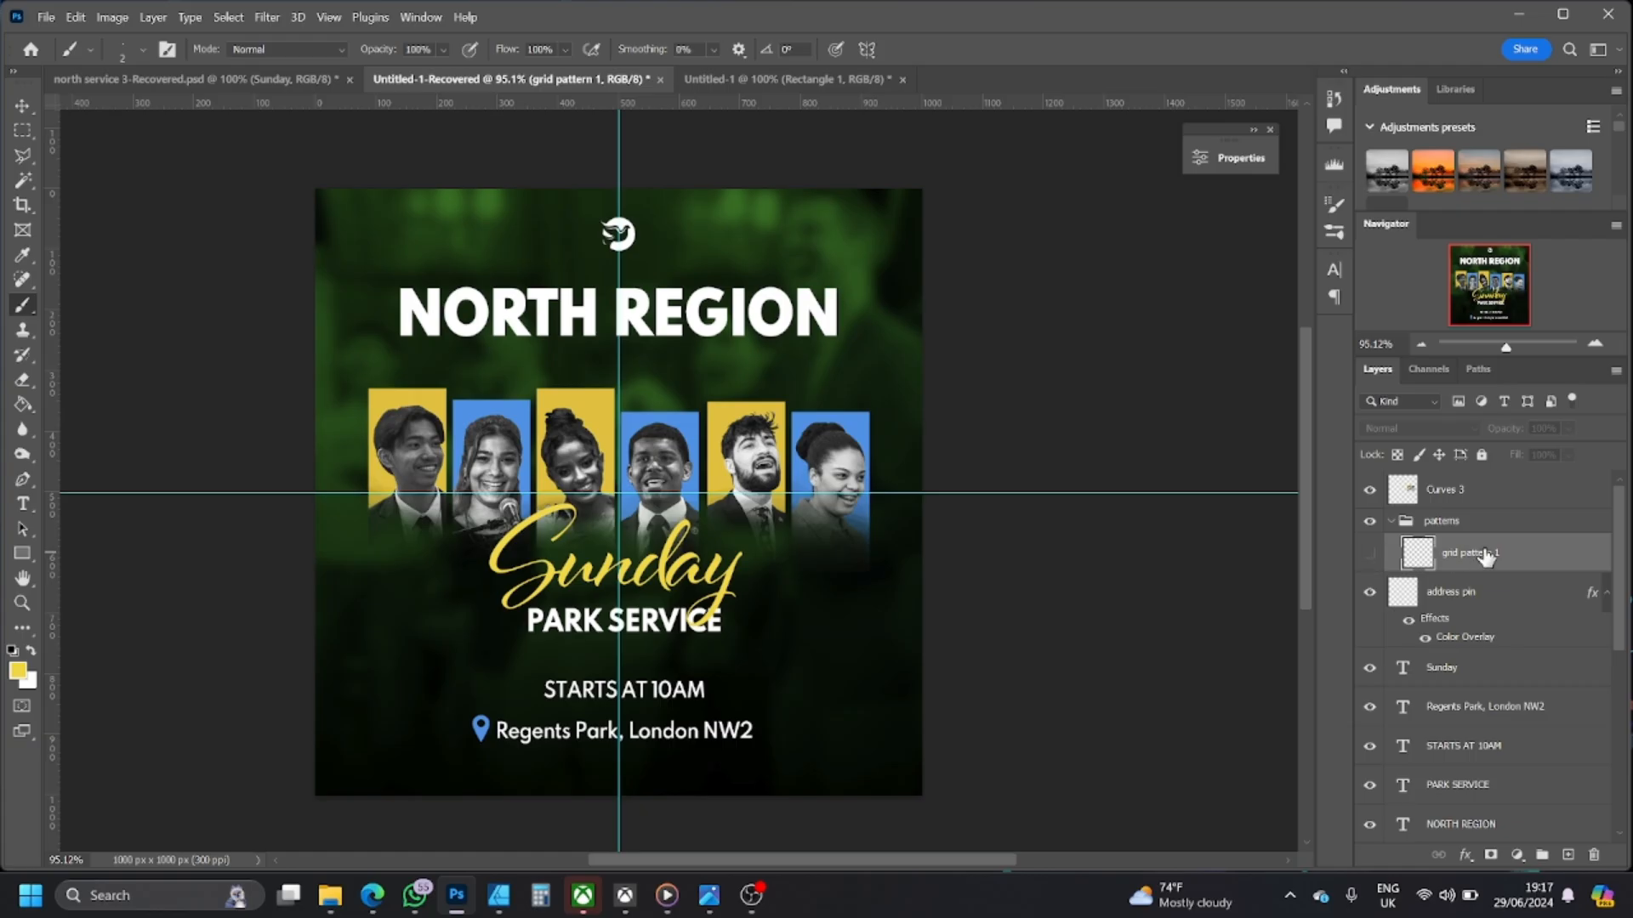
- Copy the yellow grid layer, Layer 10 copy 5, from north service 3-Recovered.psd into the new flyer beside the STARTS AT 10AM line
click(257, 81)
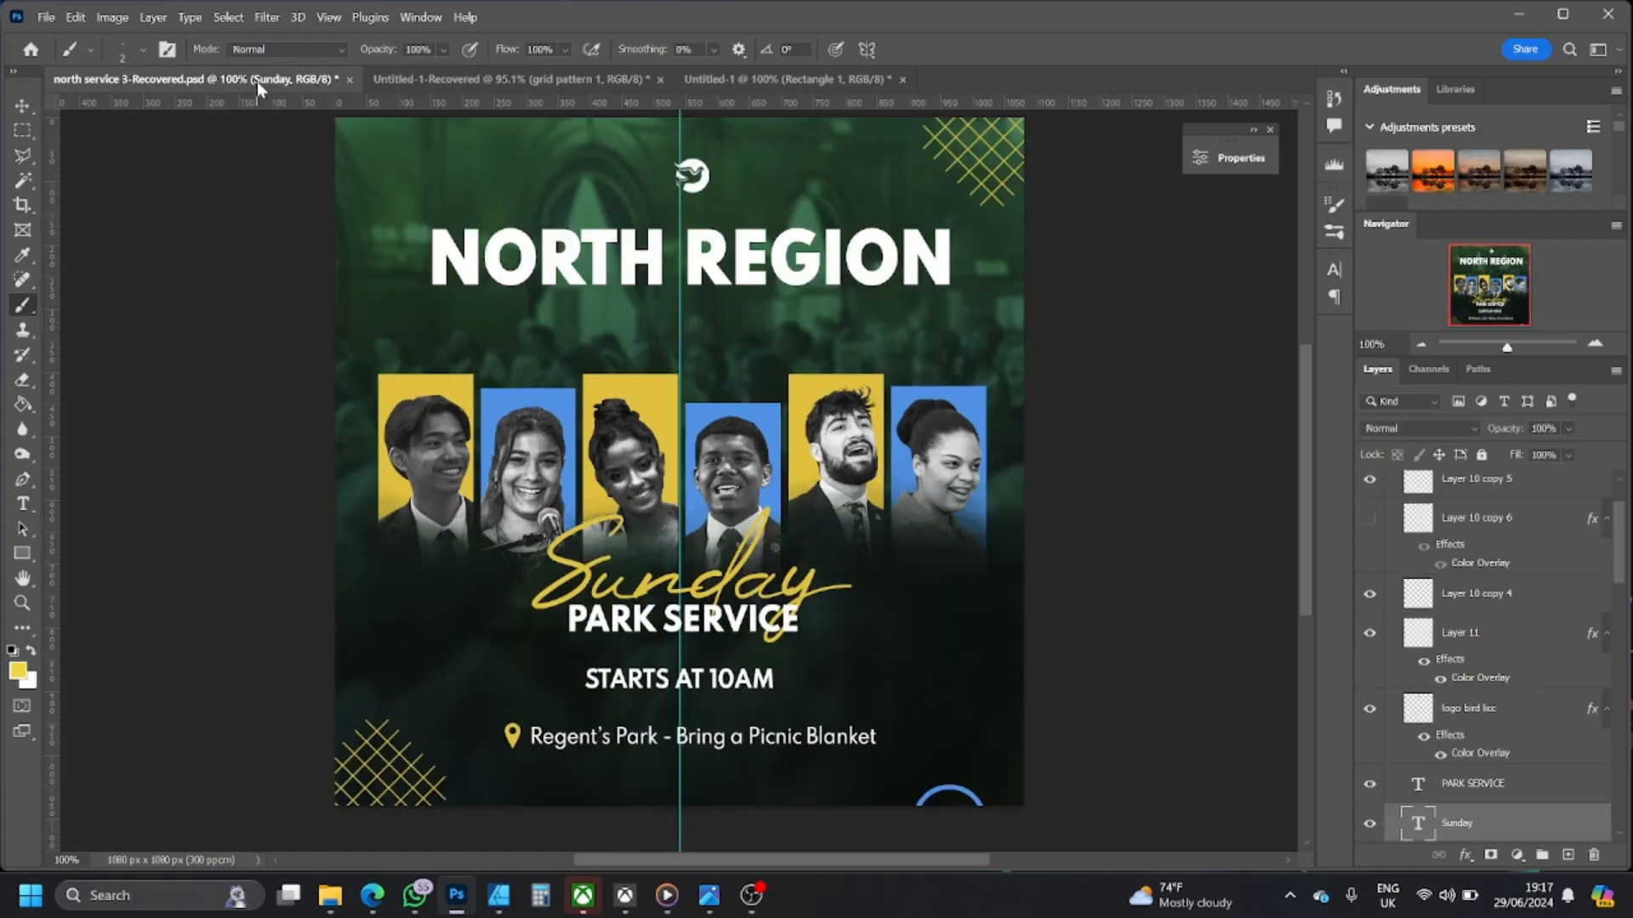
click(23, 106)
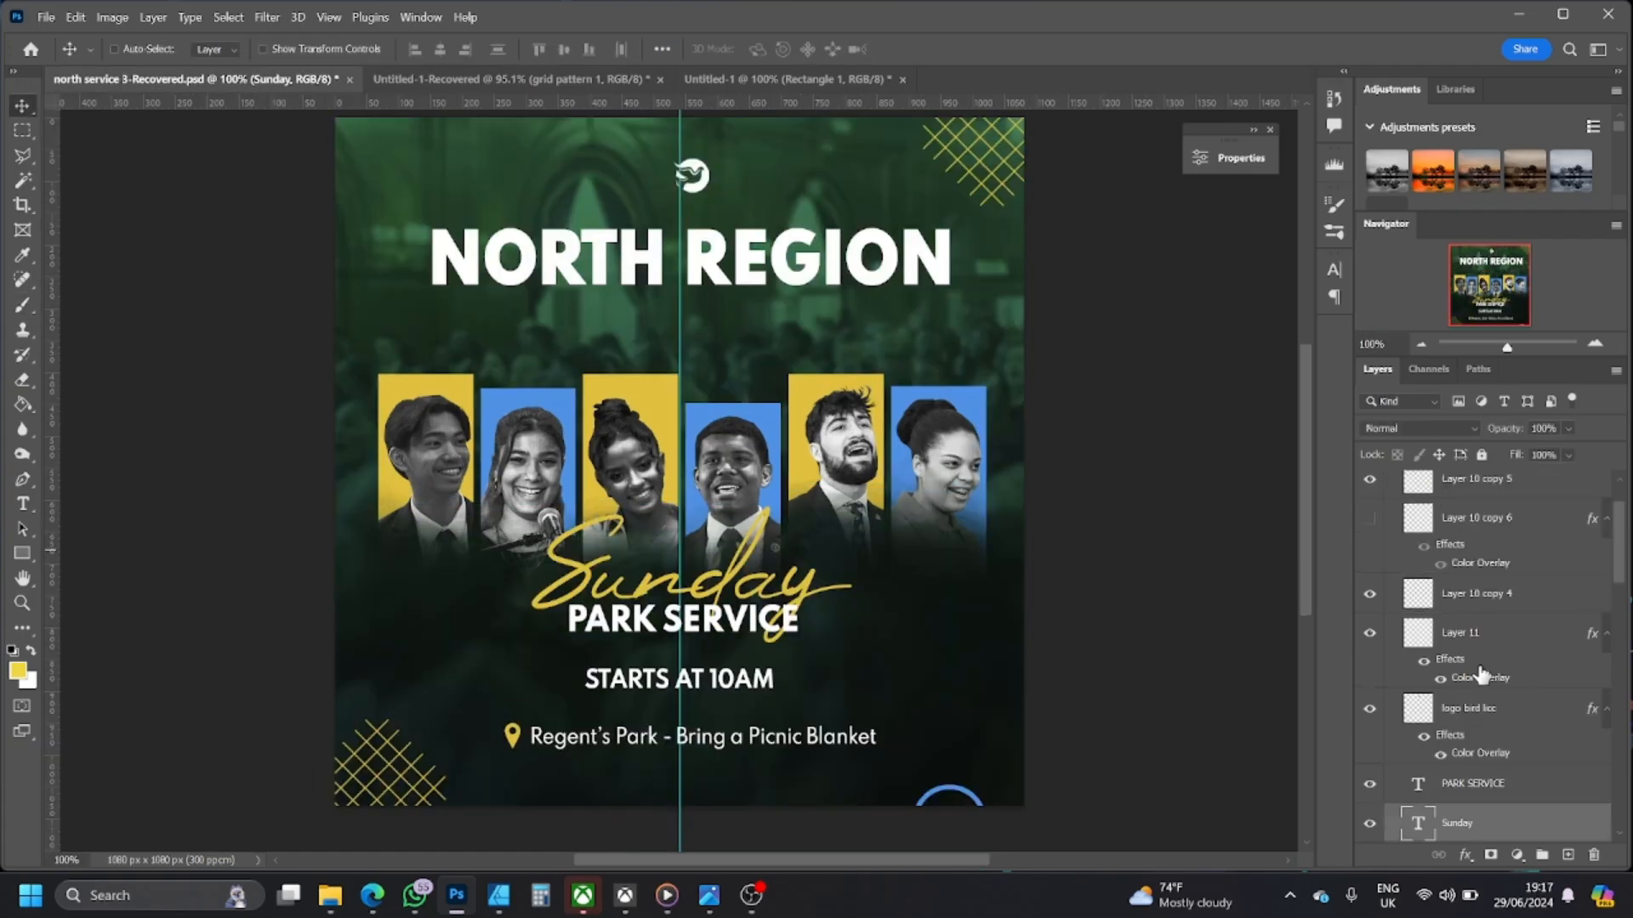
scroll(1480, 680, up, 2)
click(1370, 554)
click(1370, 553)
click(1488, 557)
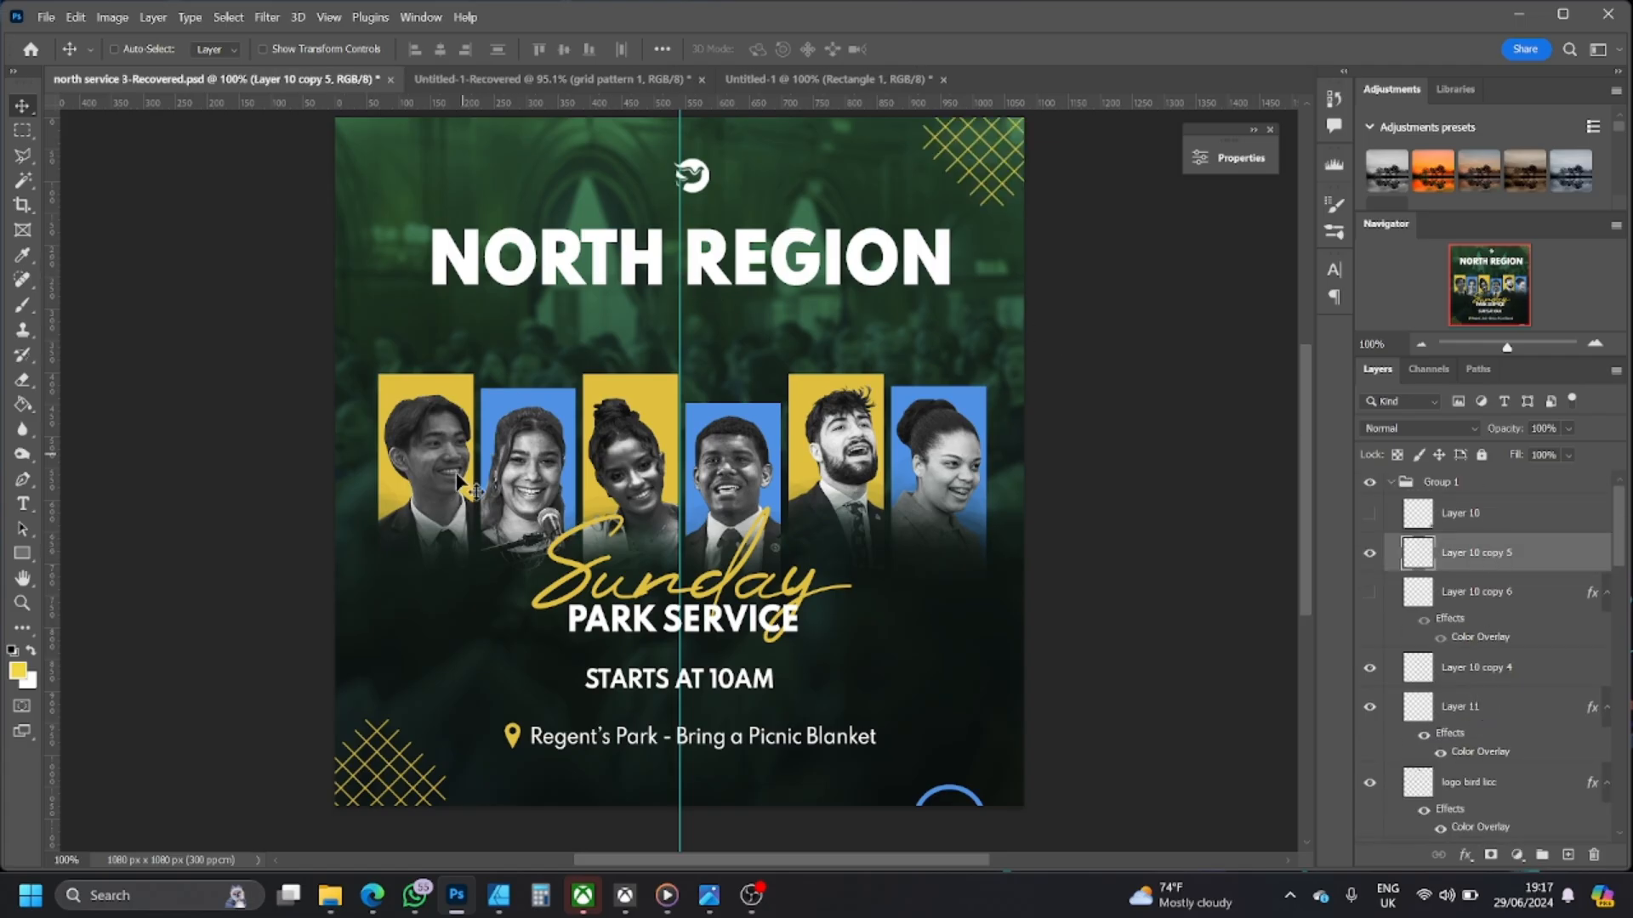
drag(991, 184, 569, 85)
drag(579, 589, 406, 689)
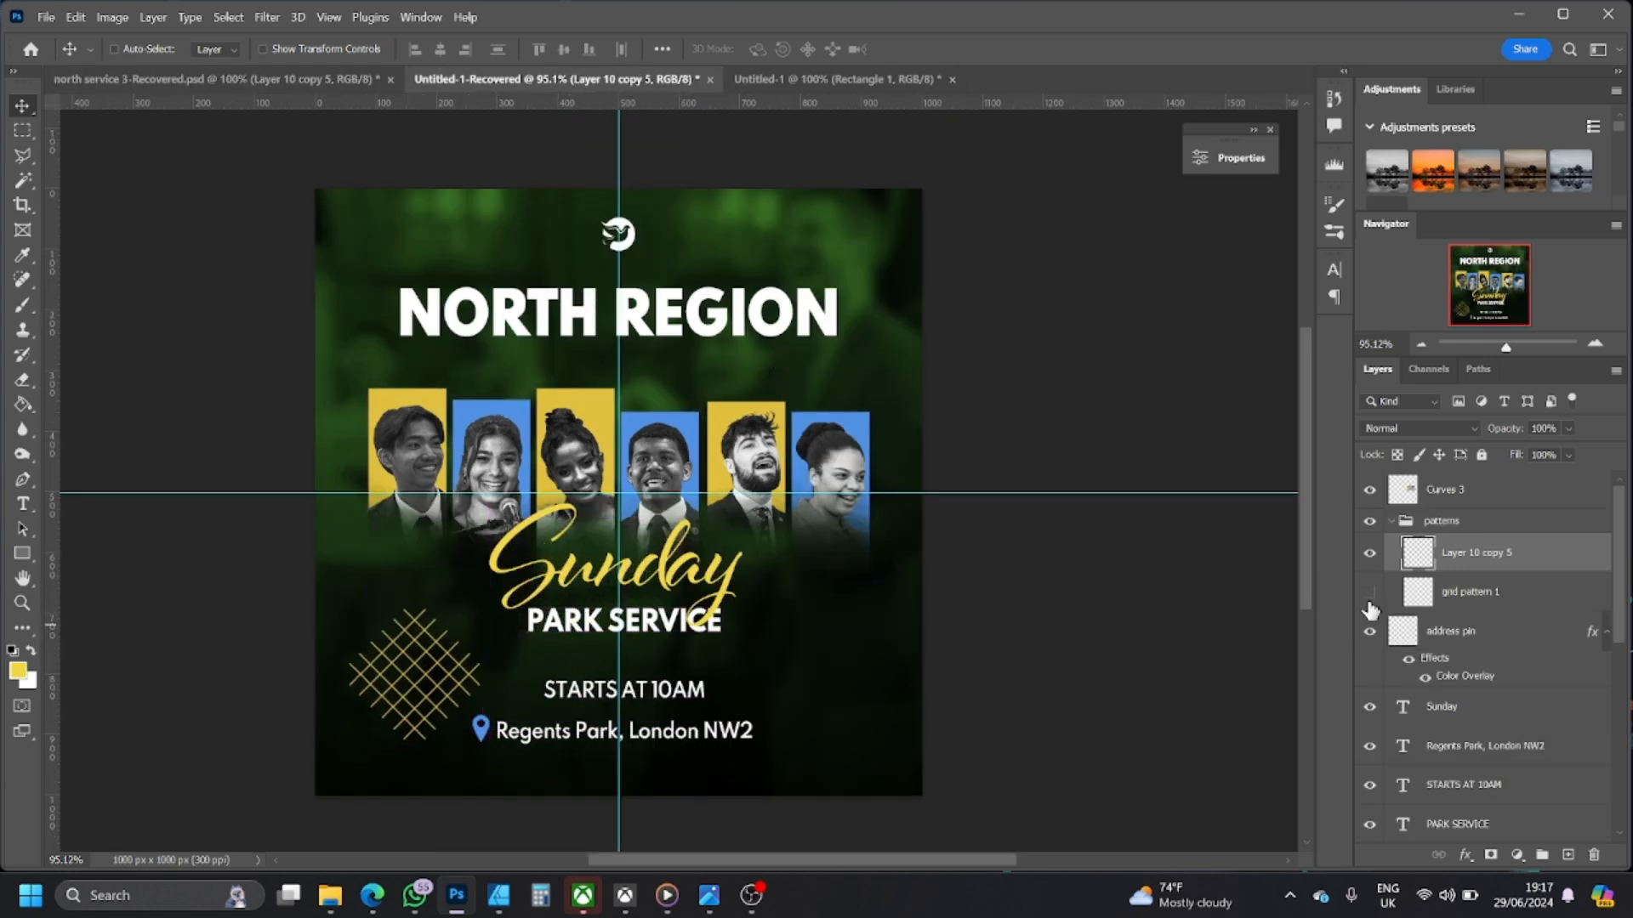
- Delete the hand-drawn grid pattern 1 layer and rename the copied grid layer as grid pattern
drag(1556, 592, 1594, 853)
double_click(1478, 555)
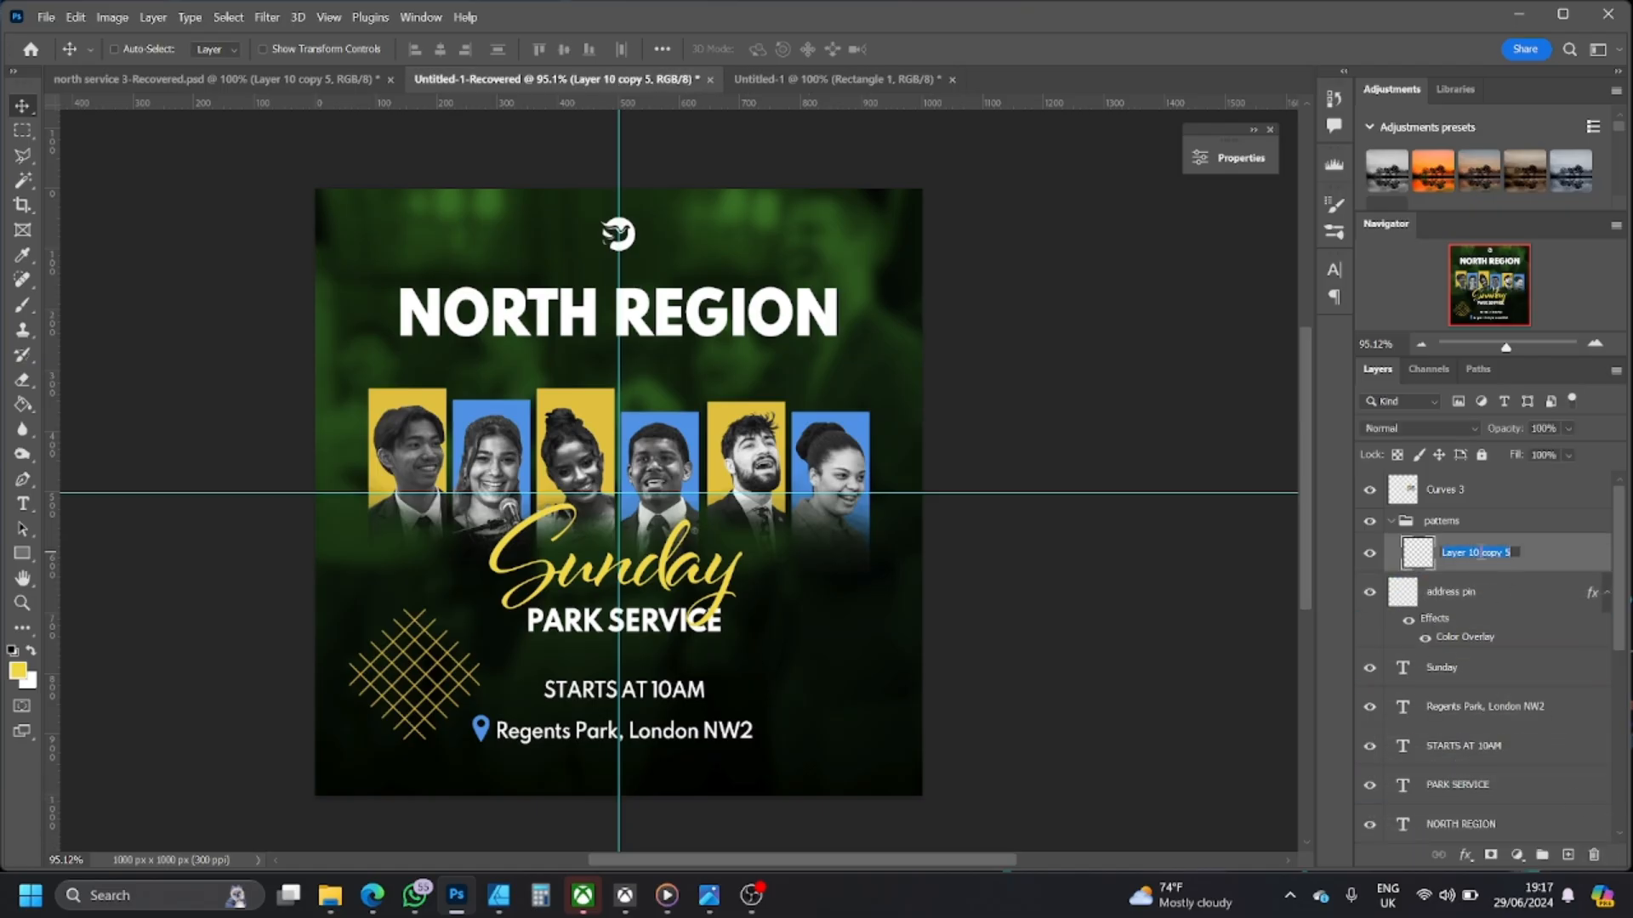
text(grid pattern)
key(Return)
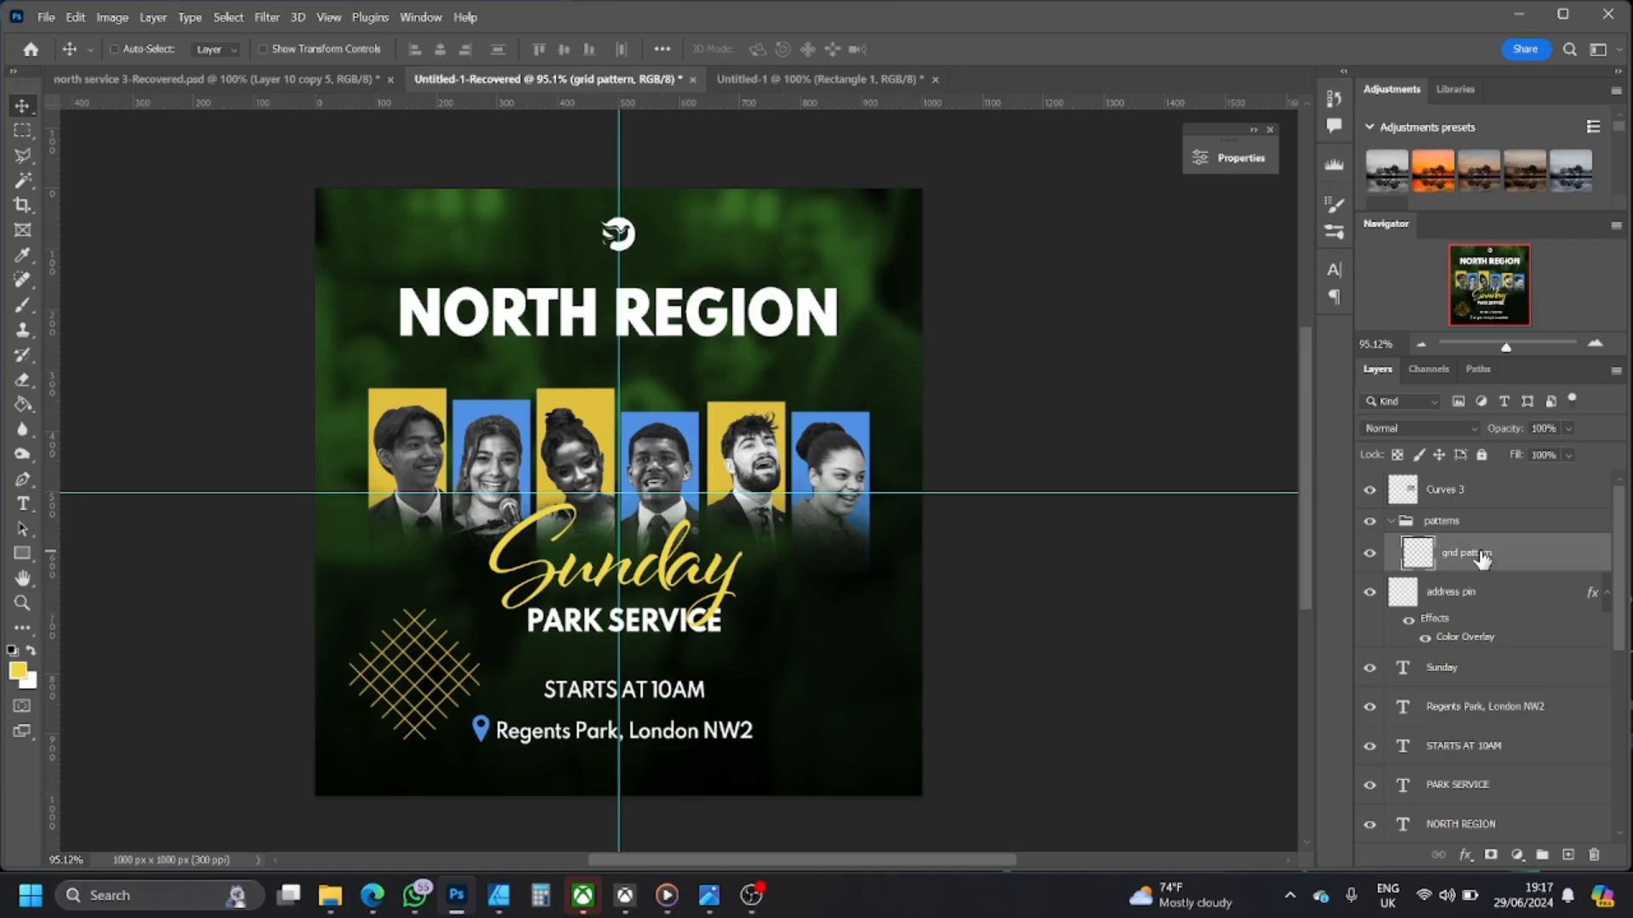
- Rotate the grid pattern so its lines run horizontally and vertically, and place it in the flyer's bottom-left corner
click(75, 17)
click(127, 400)
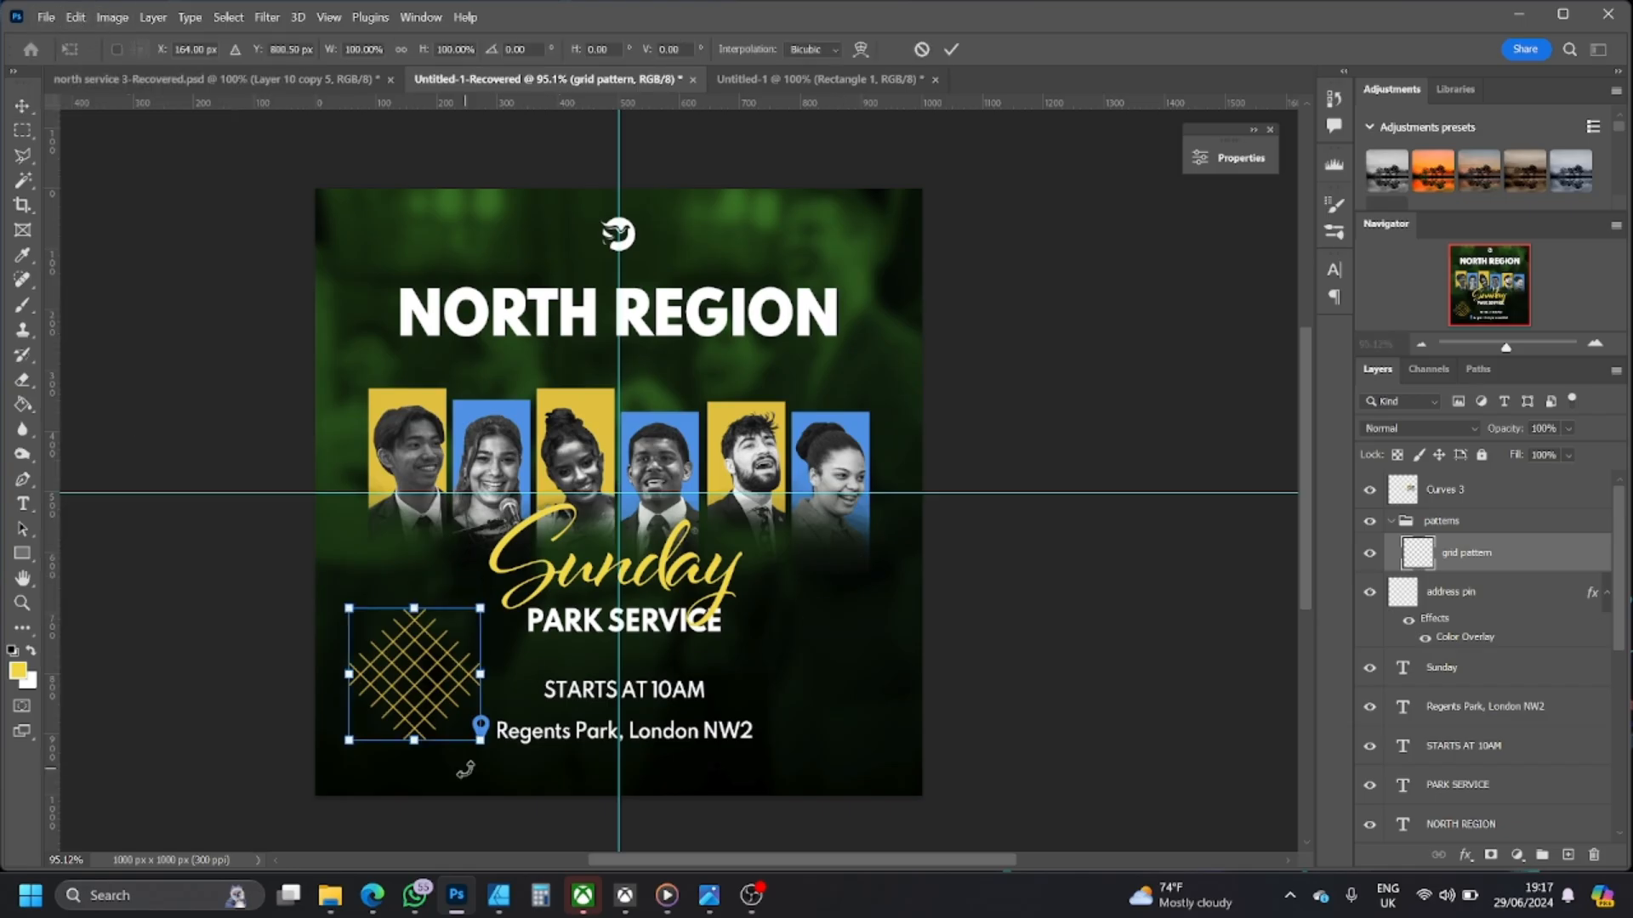
drag(486, 759, 523, 673)
click(22, 106)
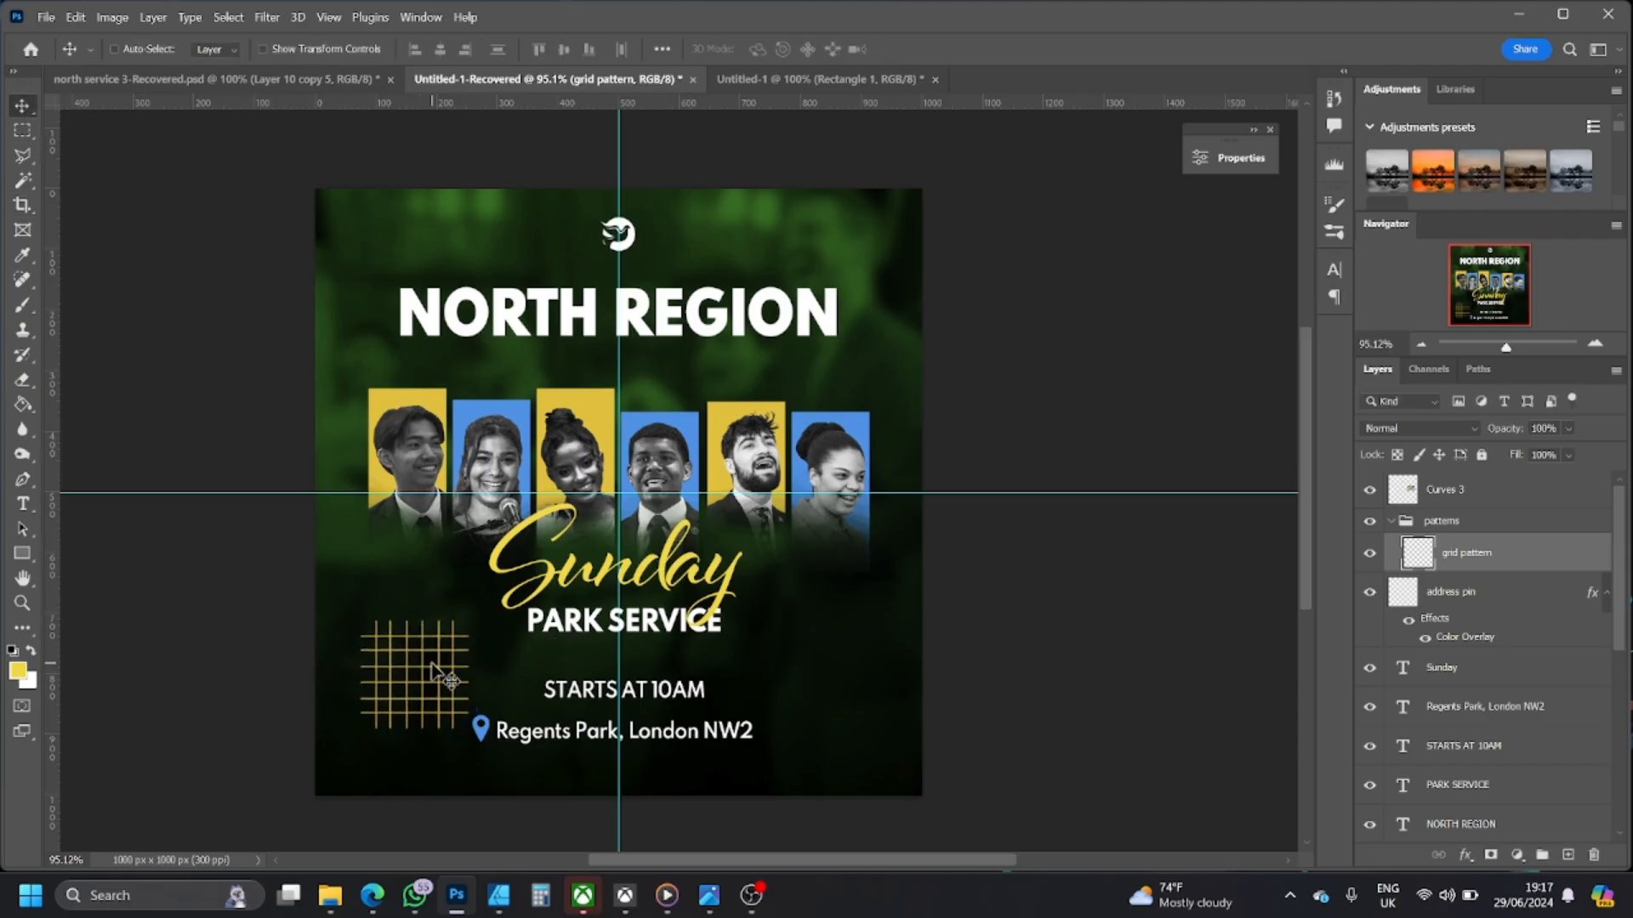
drag(436, 670, 371, 784)
- Rotate the grid pattern about -39.5° so its lines run diagonally, and tuck it into the flyer's bottom-left corner as in the reference
click(709, 895)
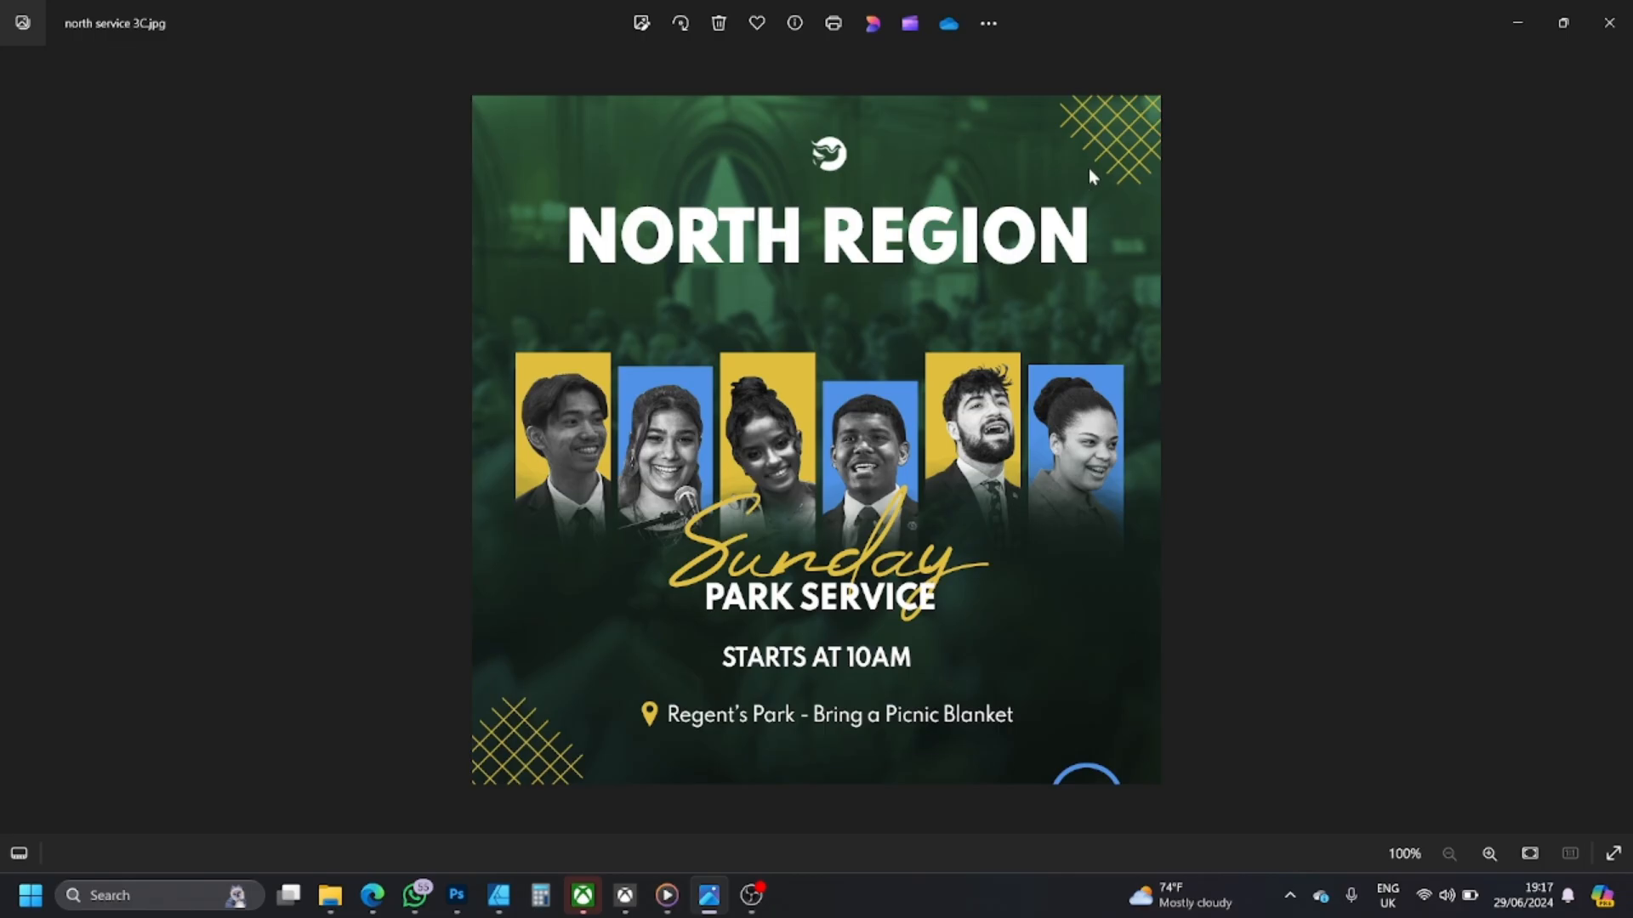
click(1512, 24)
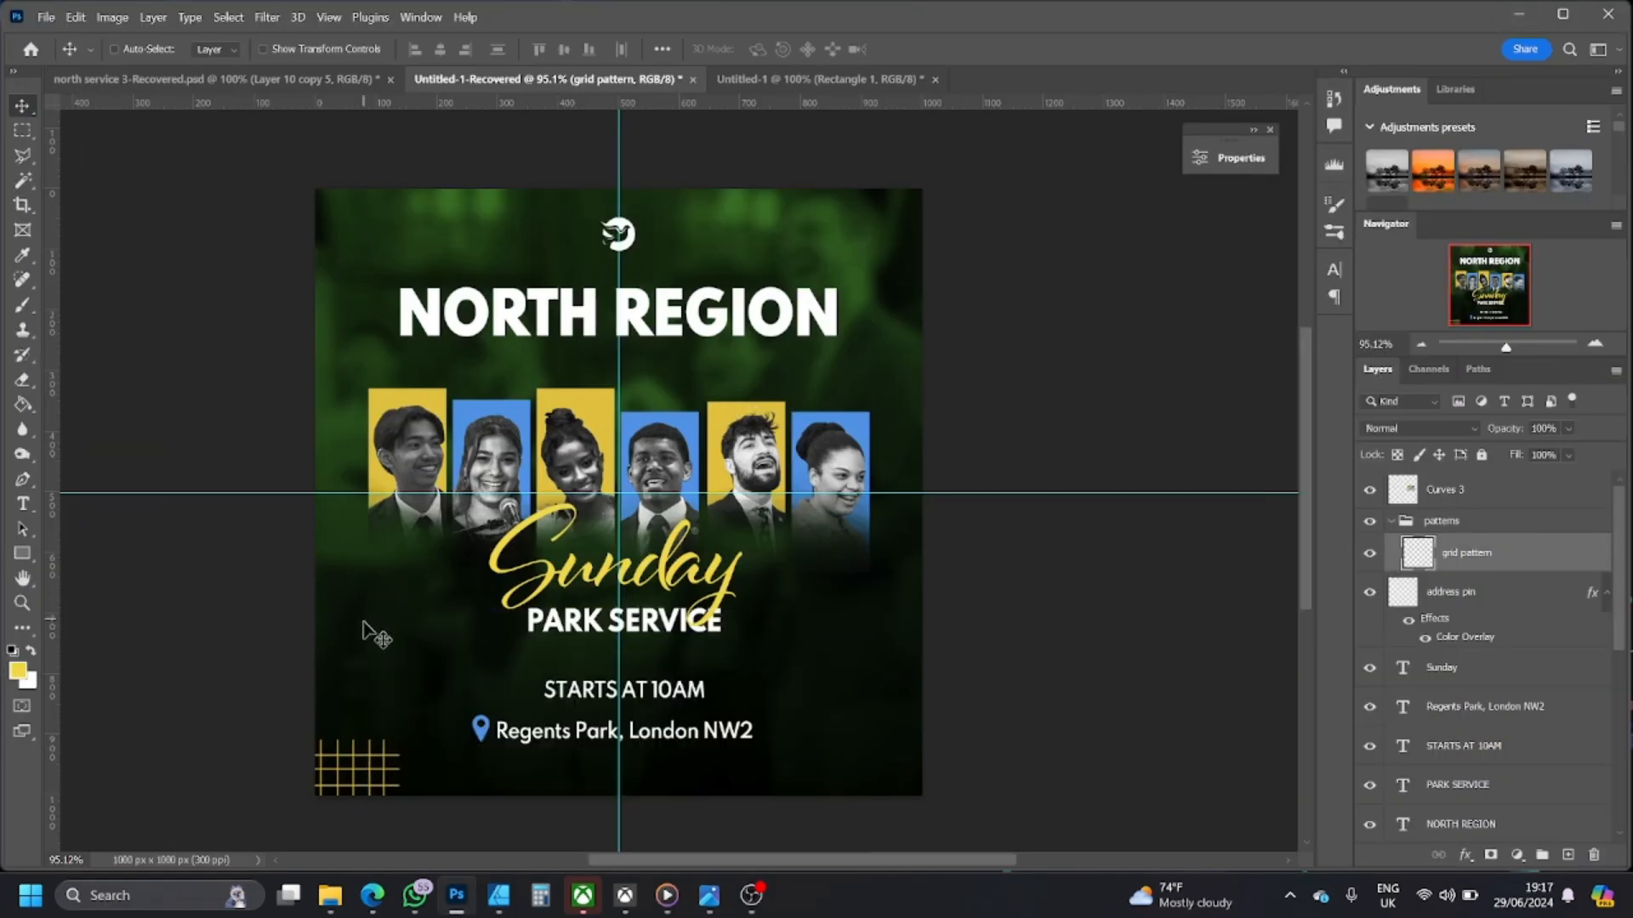
drag(375, 753, 419, 664)
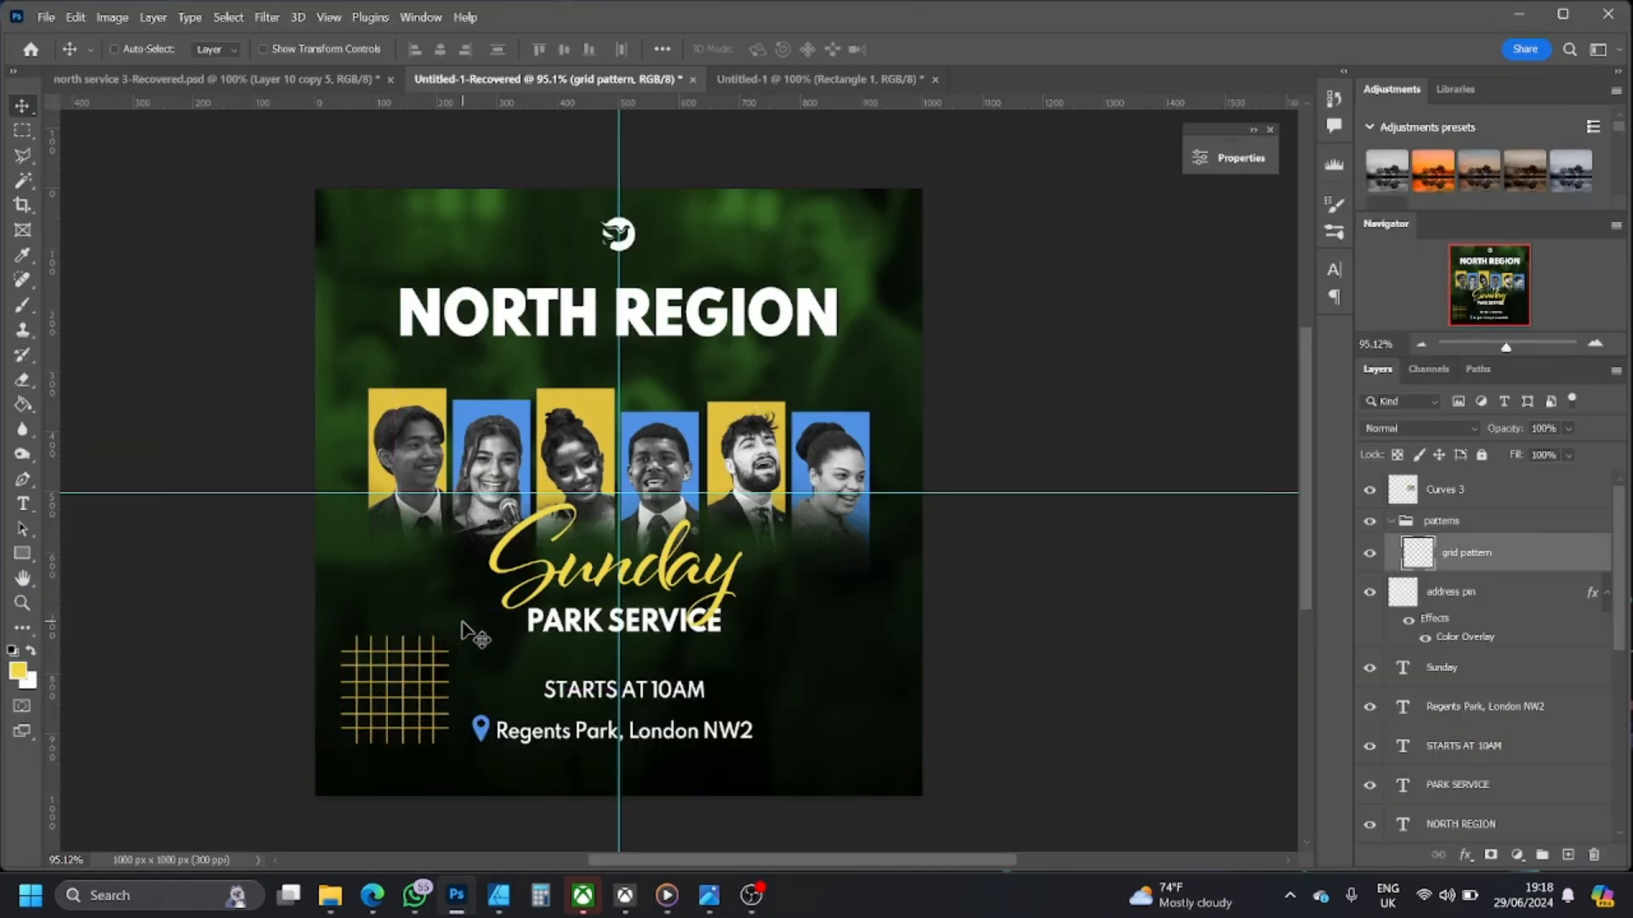
click(76, 17)
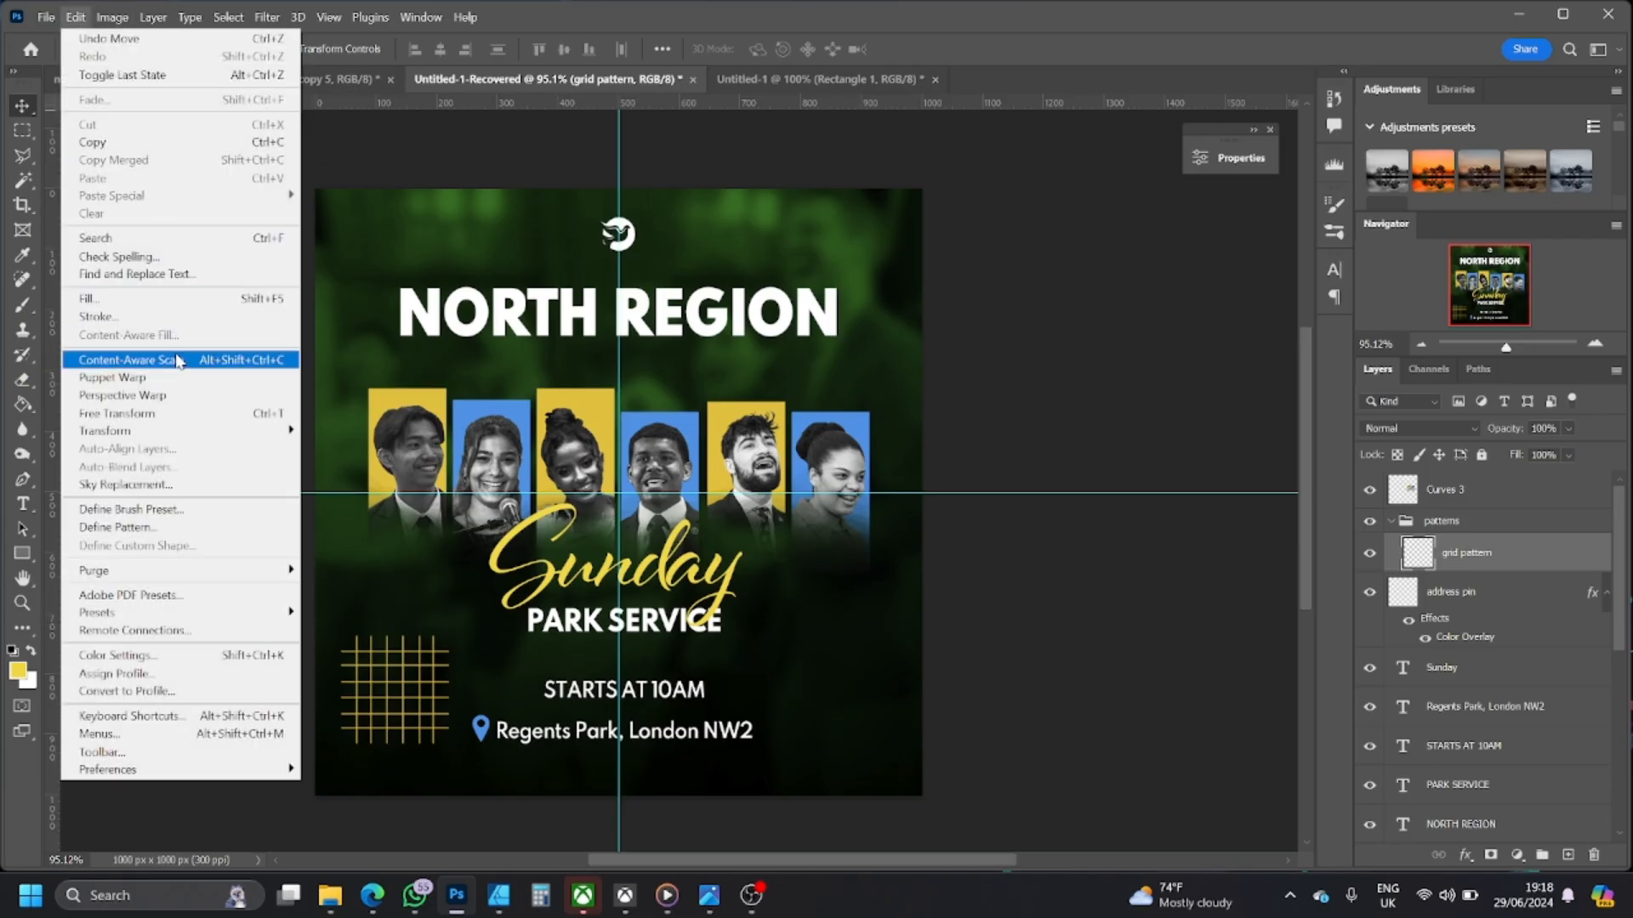
click(149, 417)
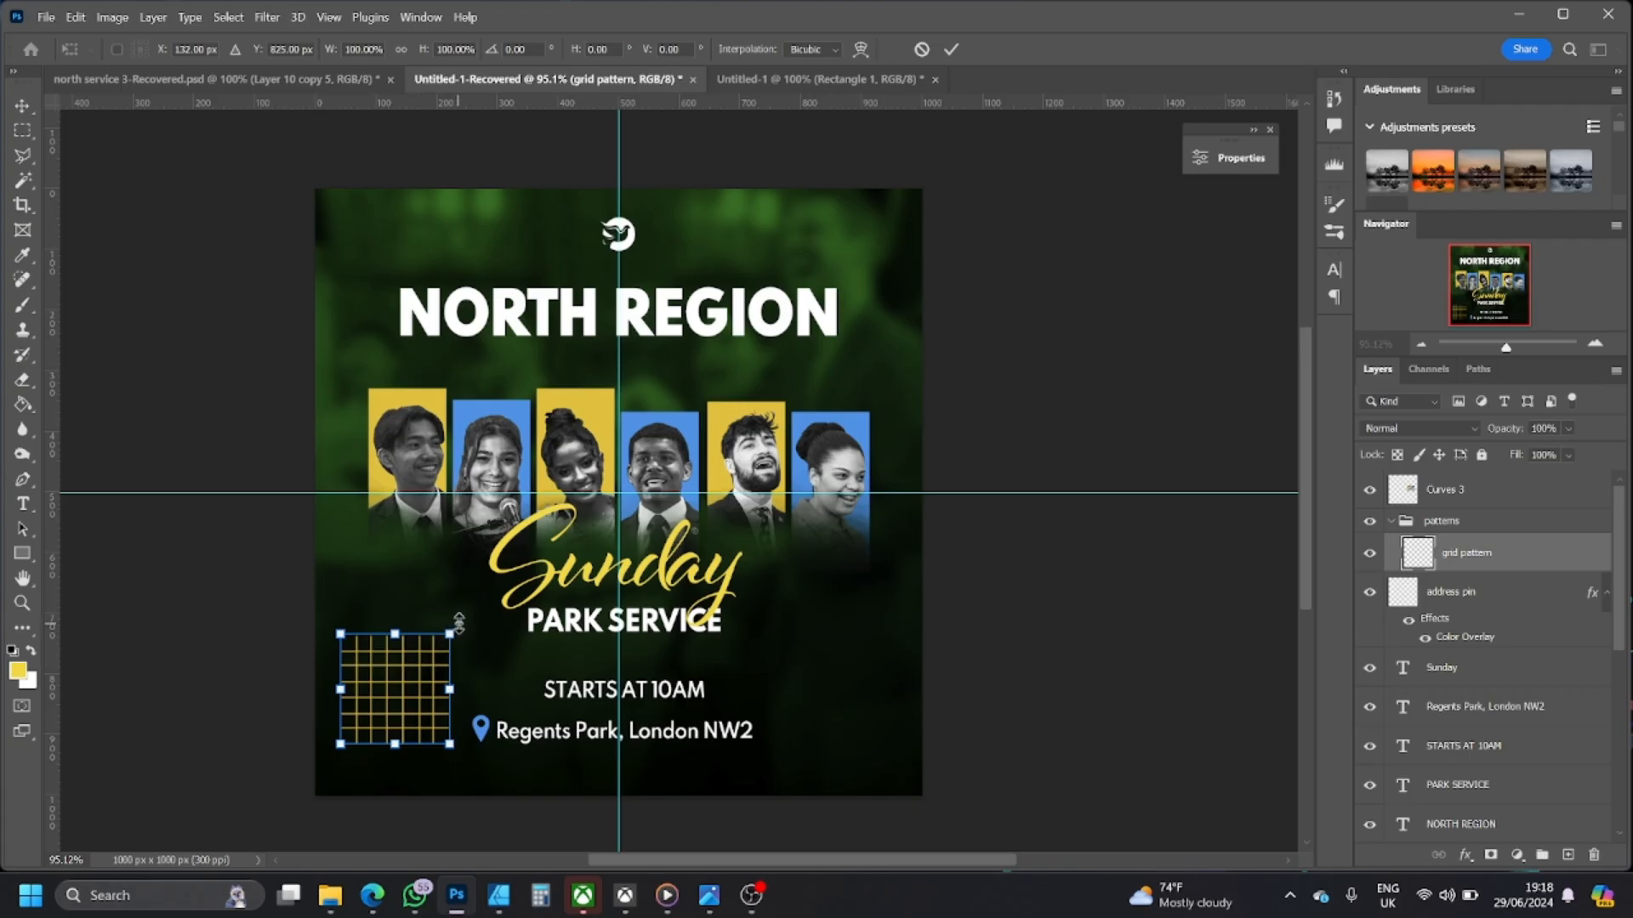
drag(463, 624, 405, 591)
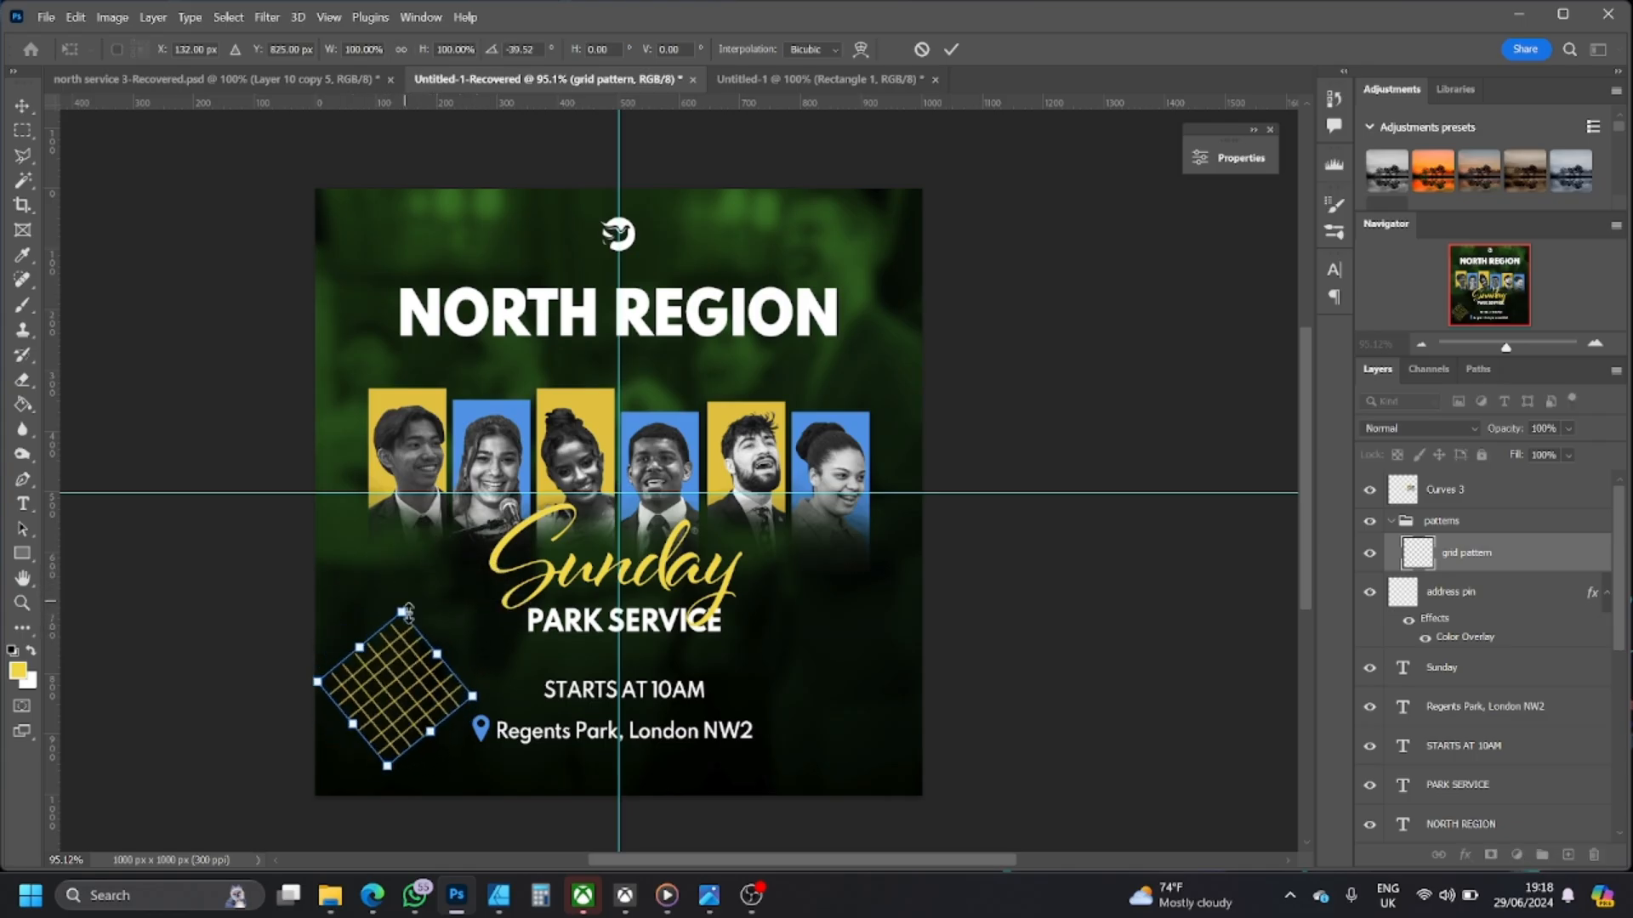
drag(421, 693, 368, 806)
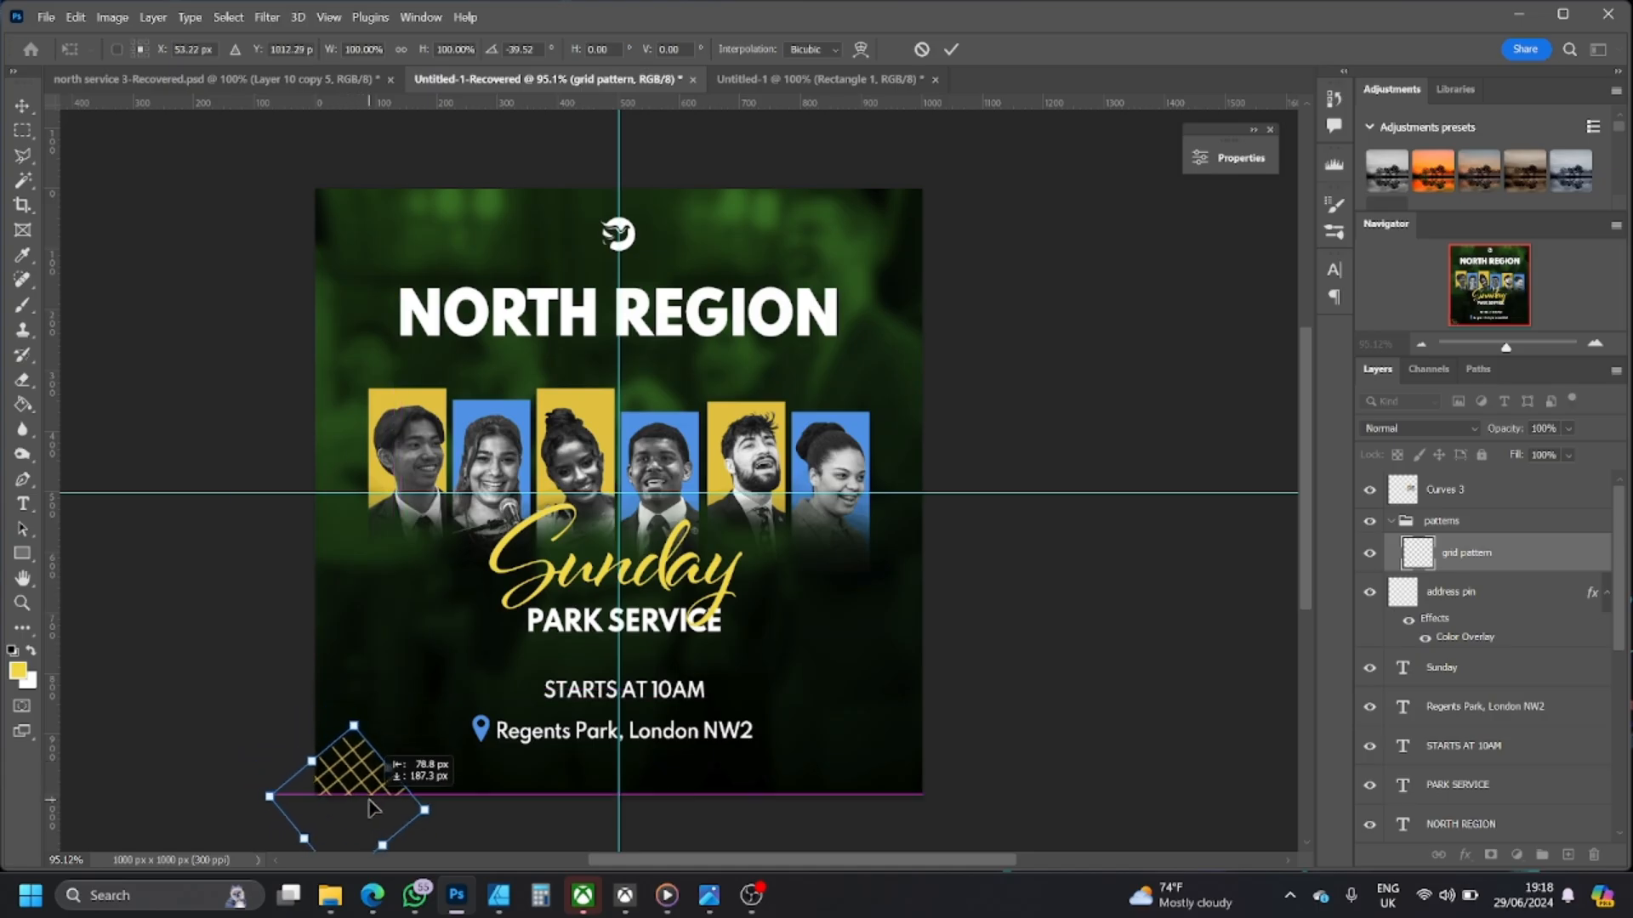
click(22, 105)
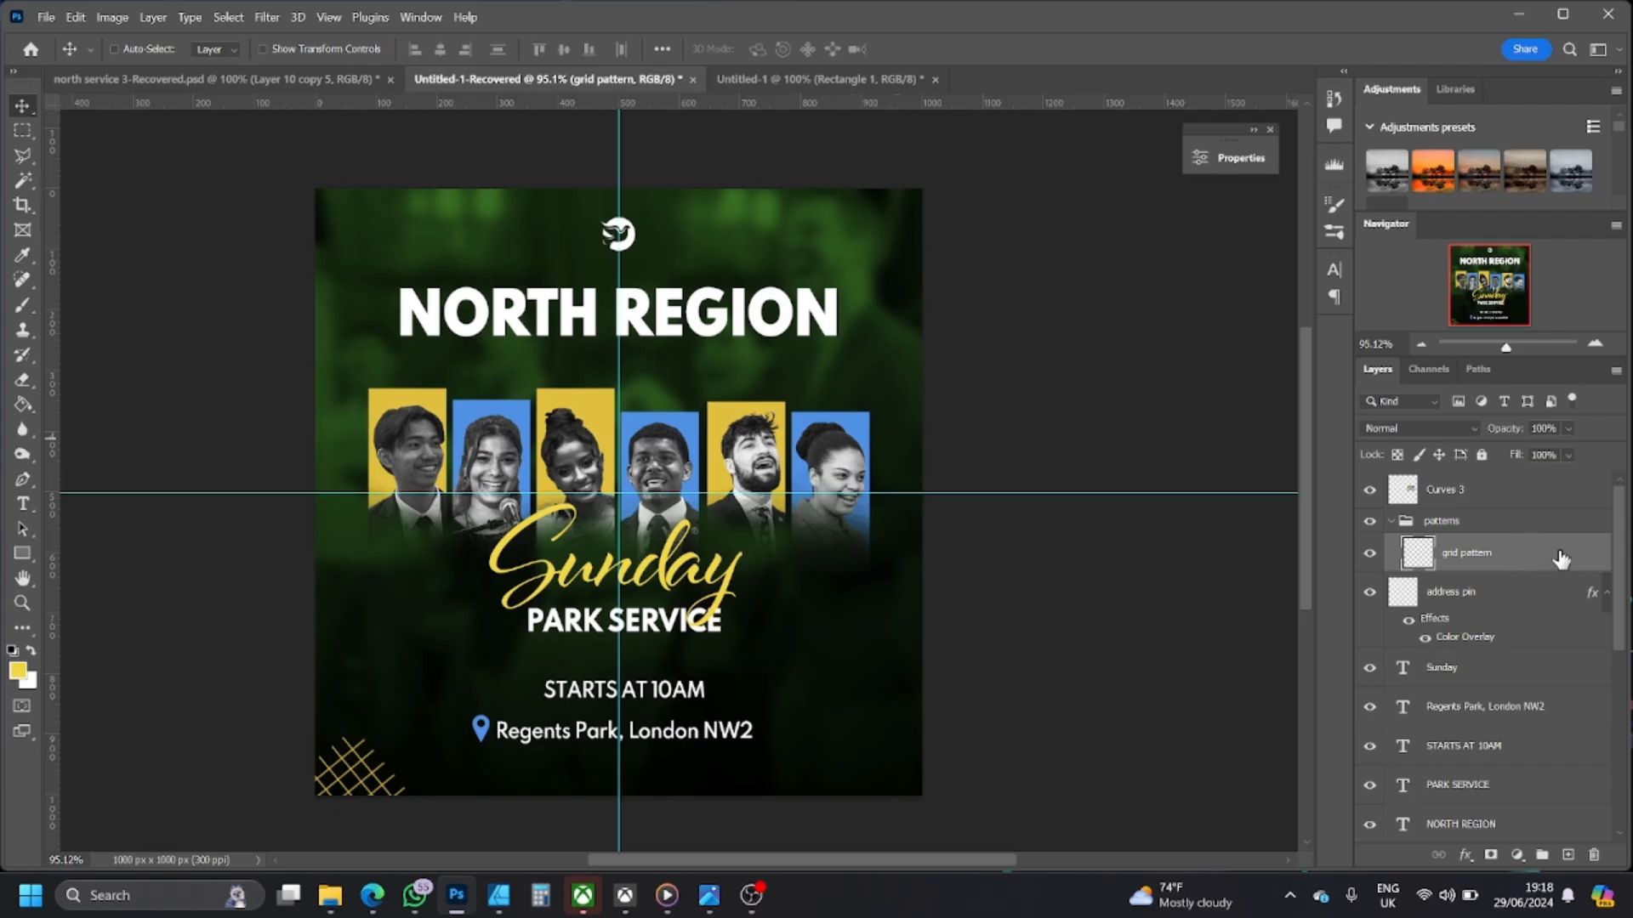
- Duplicate the grid pattern layer and place the copy in the flyer's top-right corner, checking against the reference flyer
drag(1565, 554, 1570, 855)
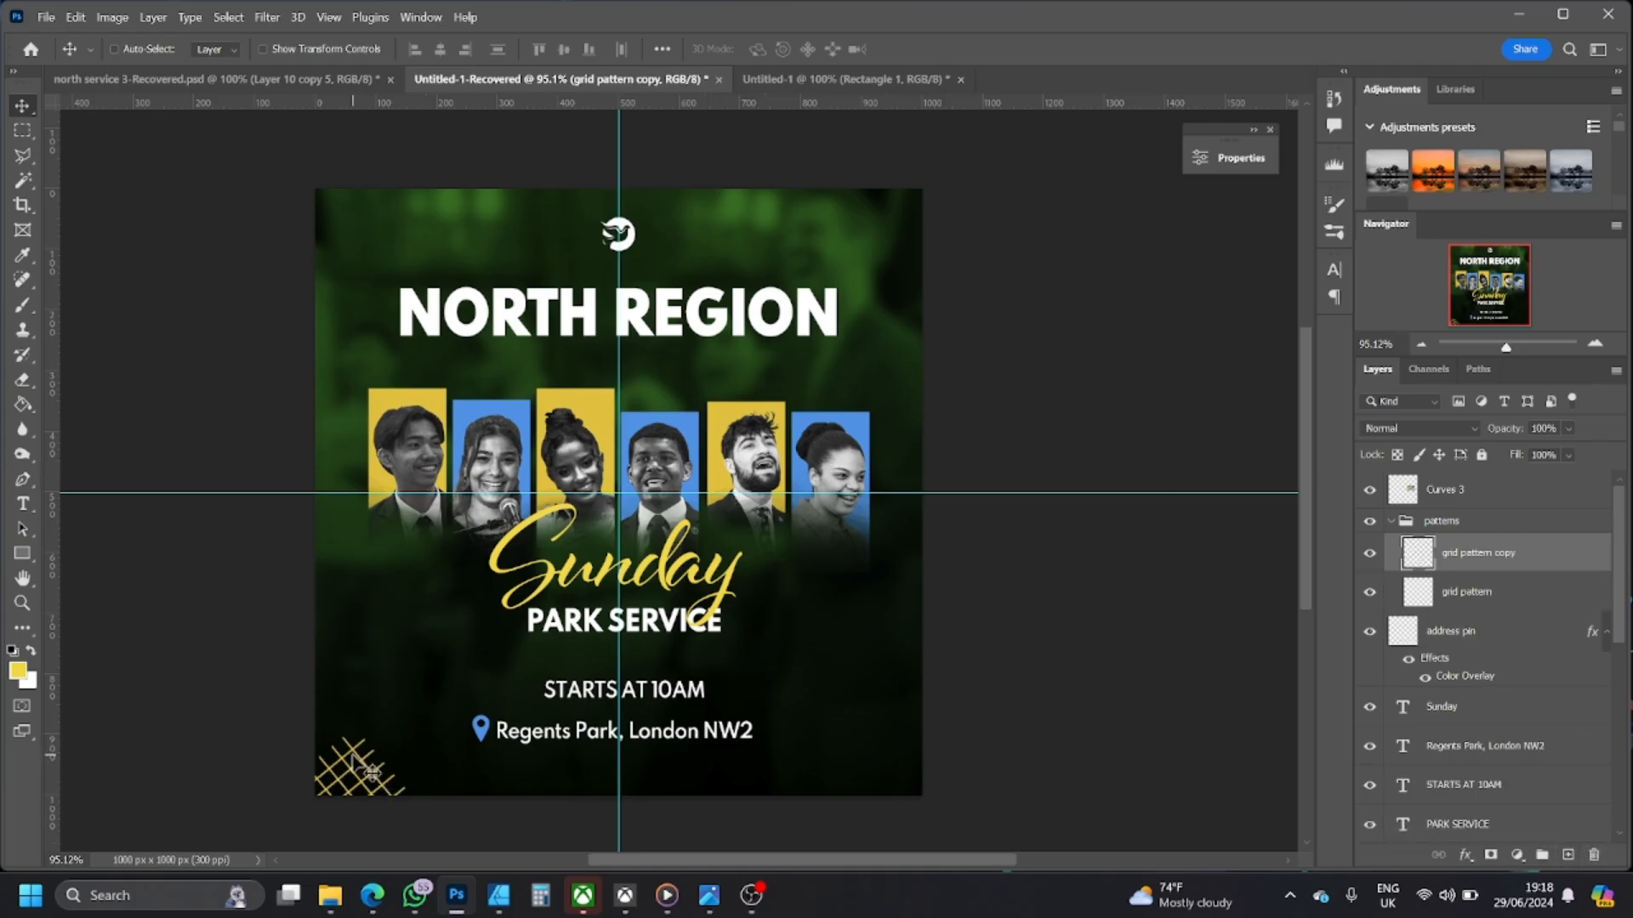
drag(357, 776, 917, 202)
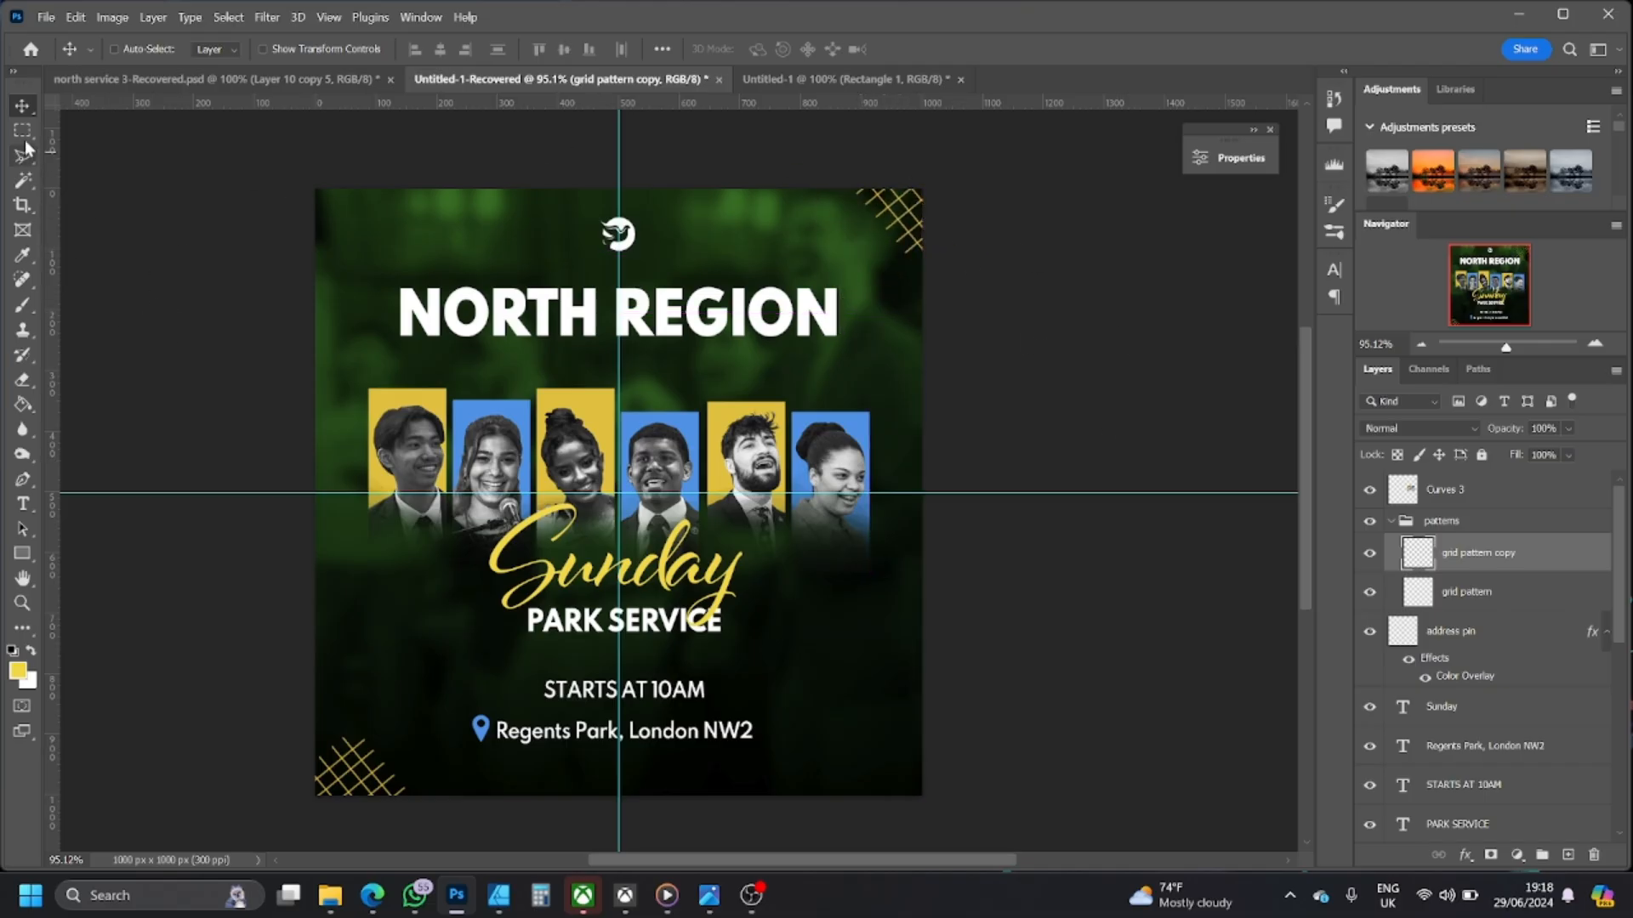
click(709, 894)
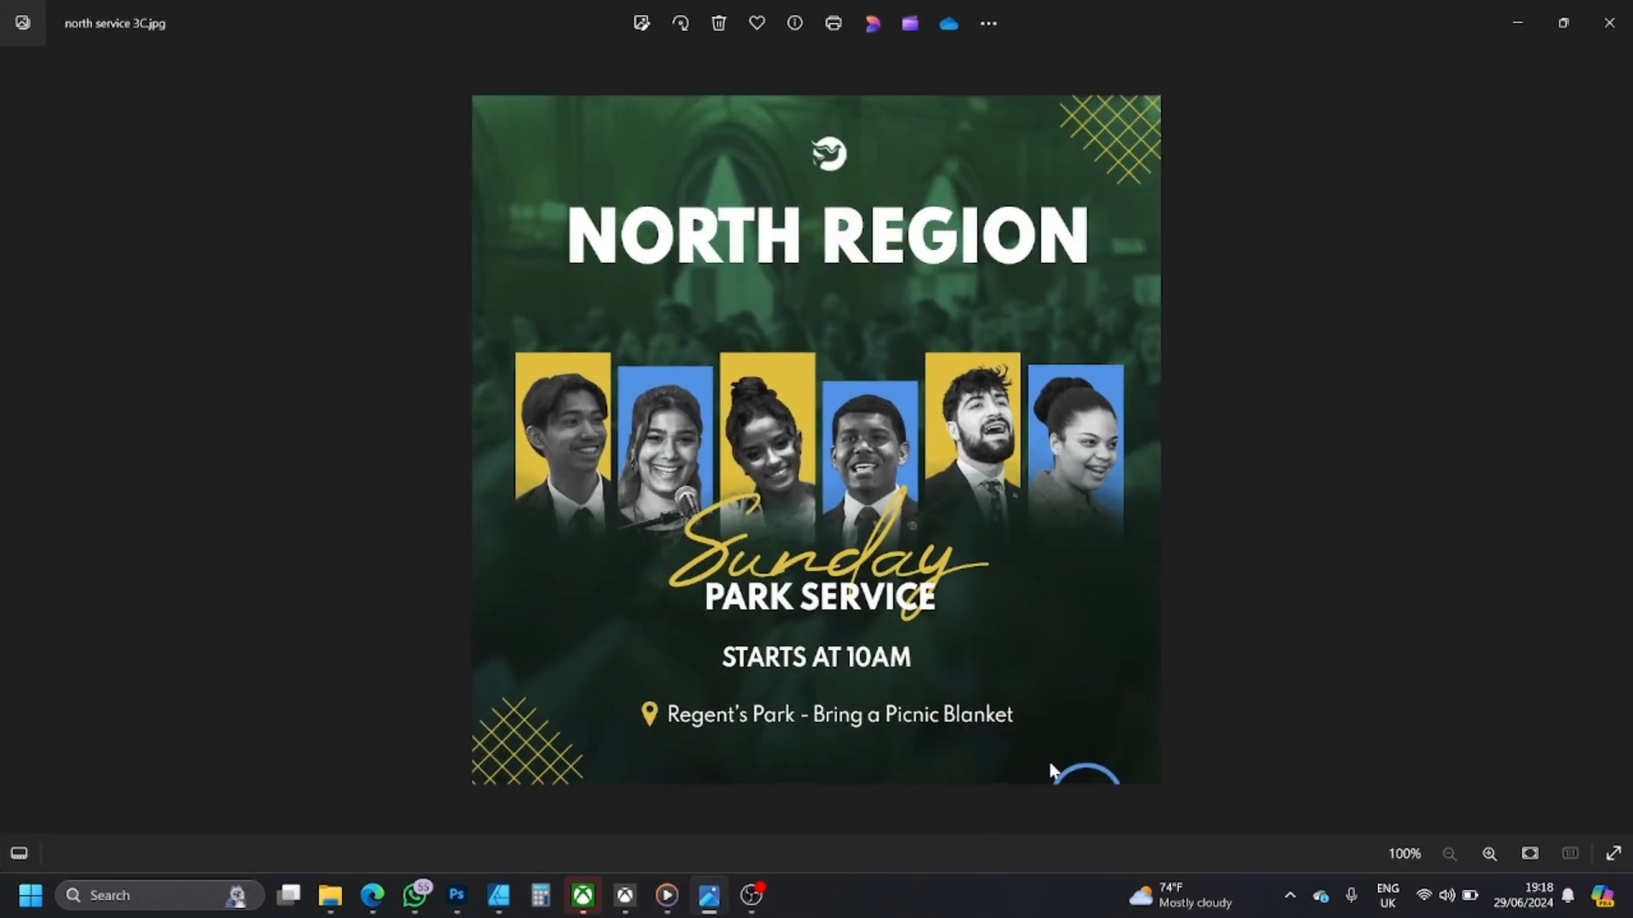
click(711, 896)
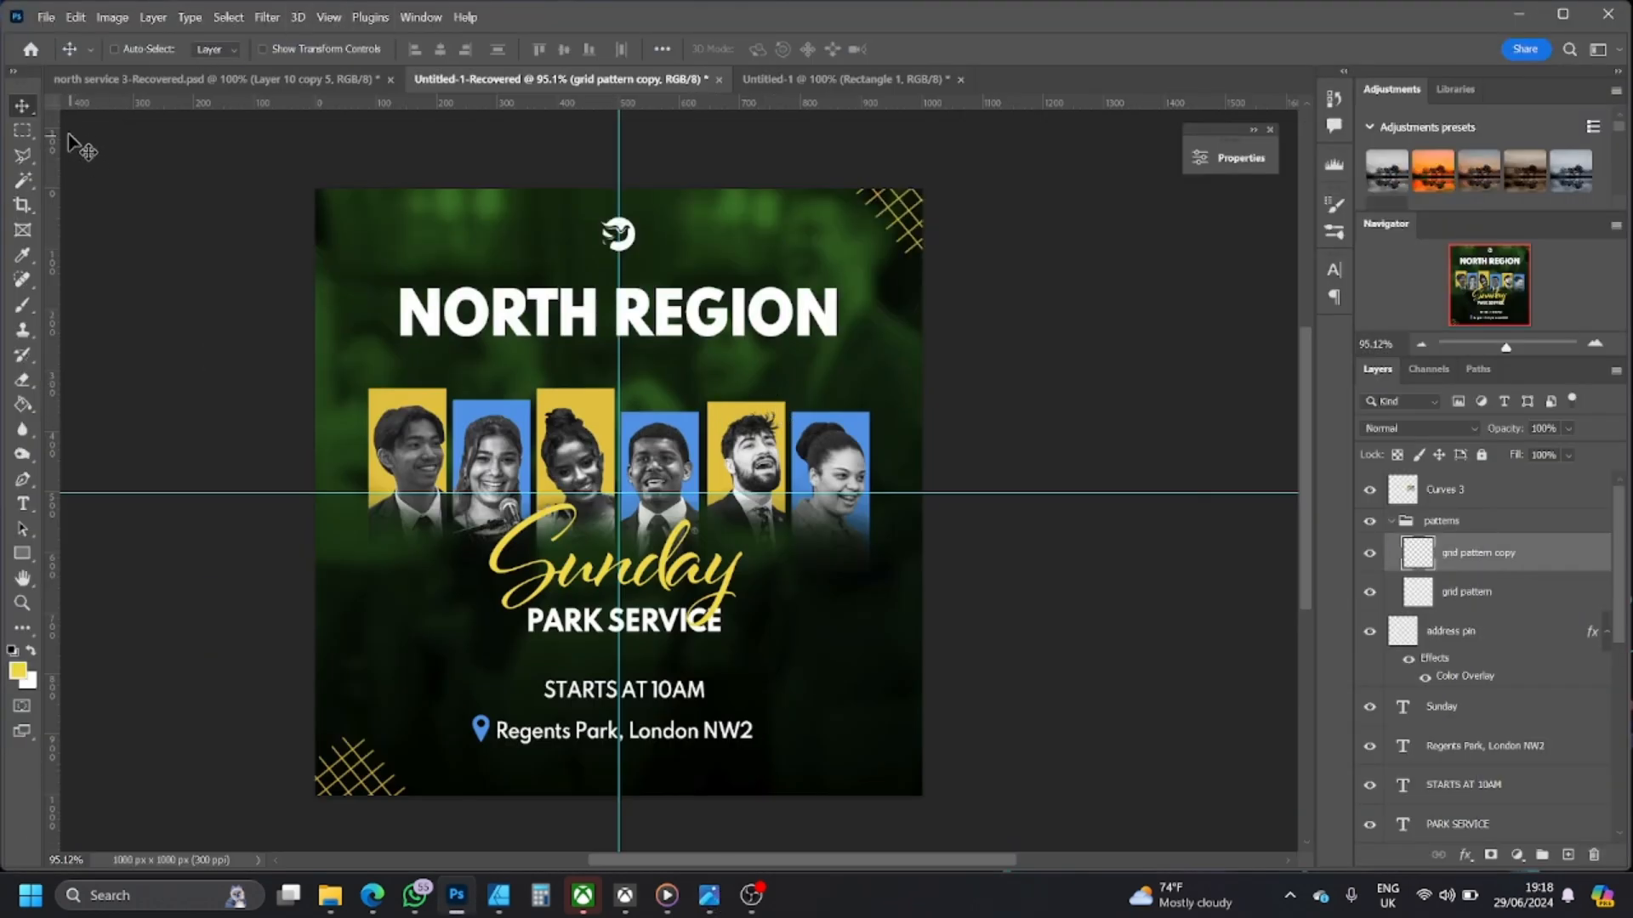
- Draw a circular selection with the Elliptical Marquee in the empty area to the right of the STARTS AT 10AM line
click(21, 135)
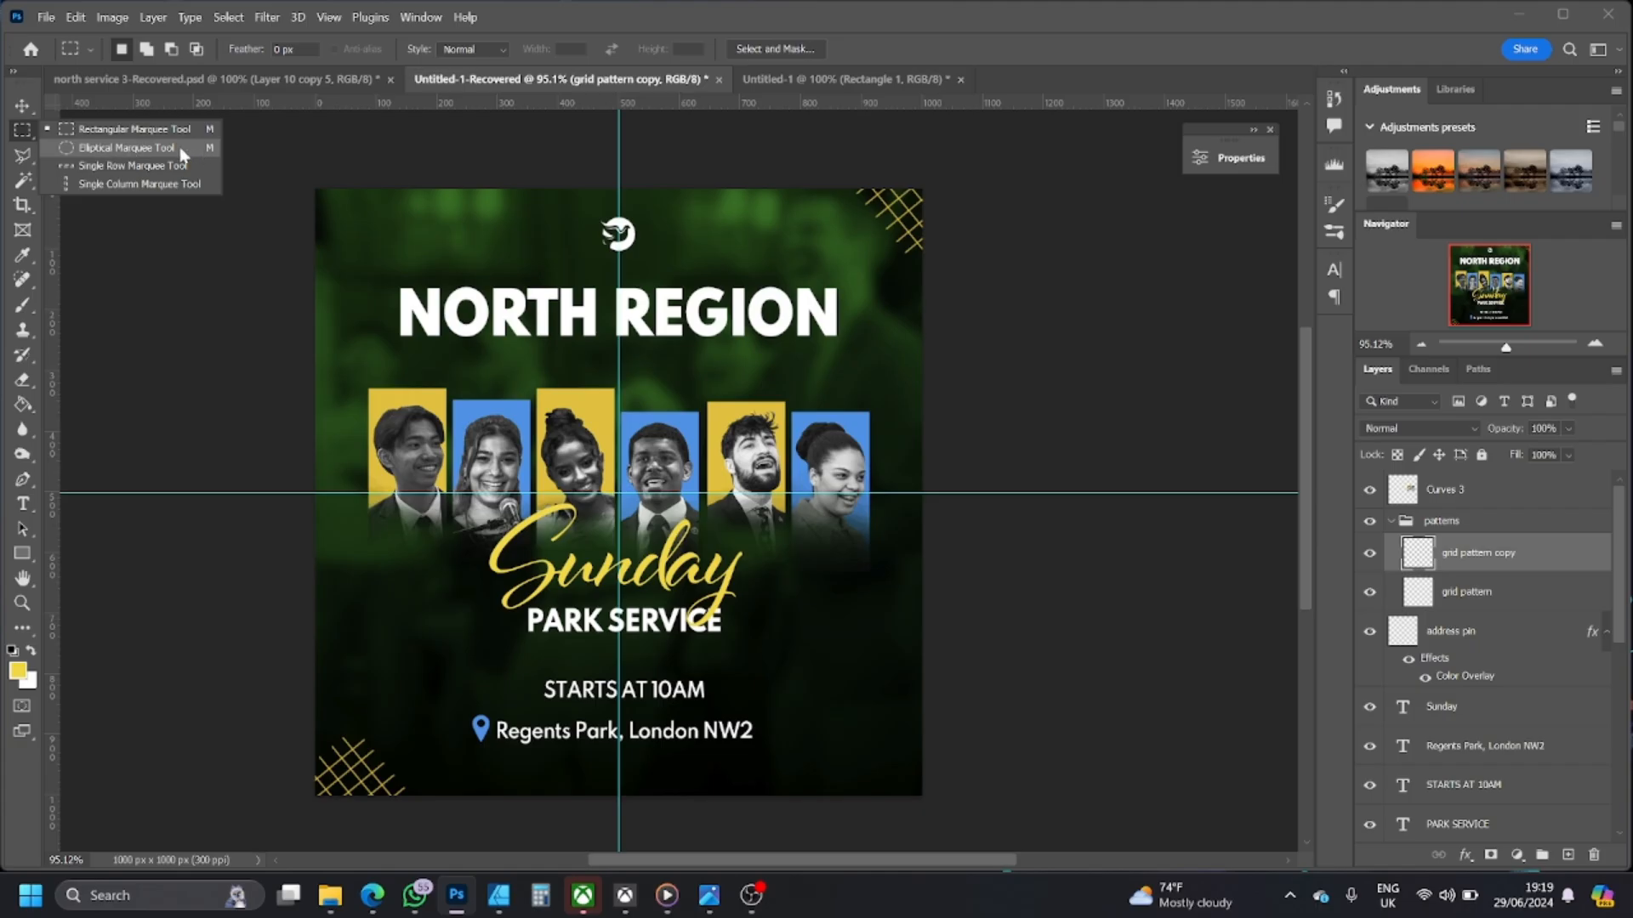
click(82, 150)
drag(786, 609, 905, 796)
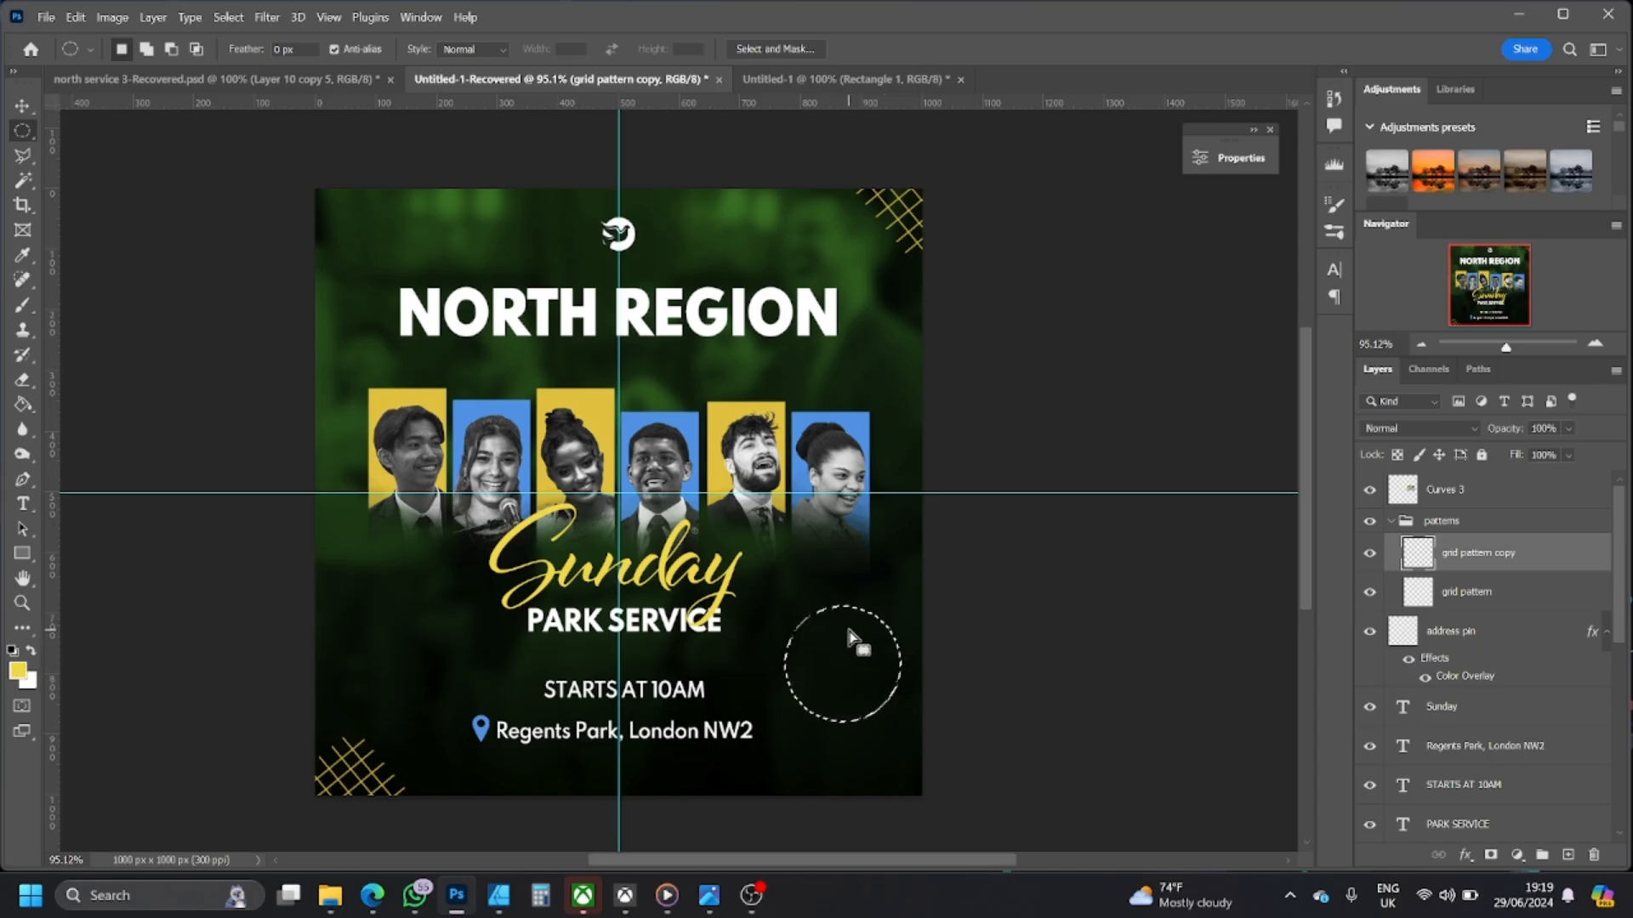
click(708, 895)
click(719, 894)
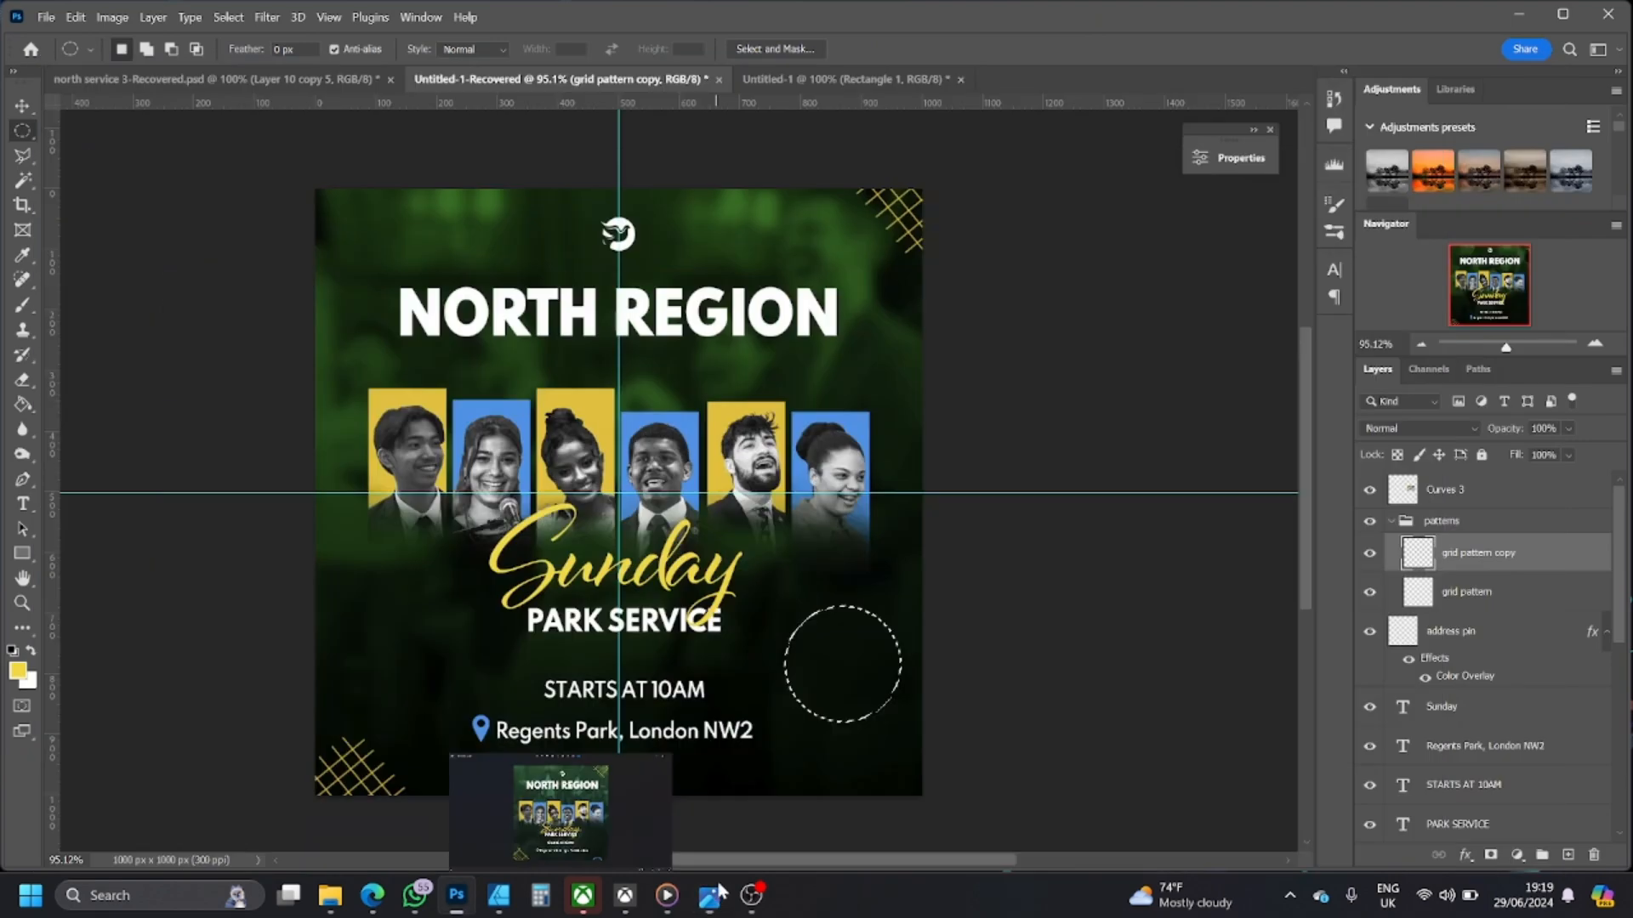
right_click(831, 653)
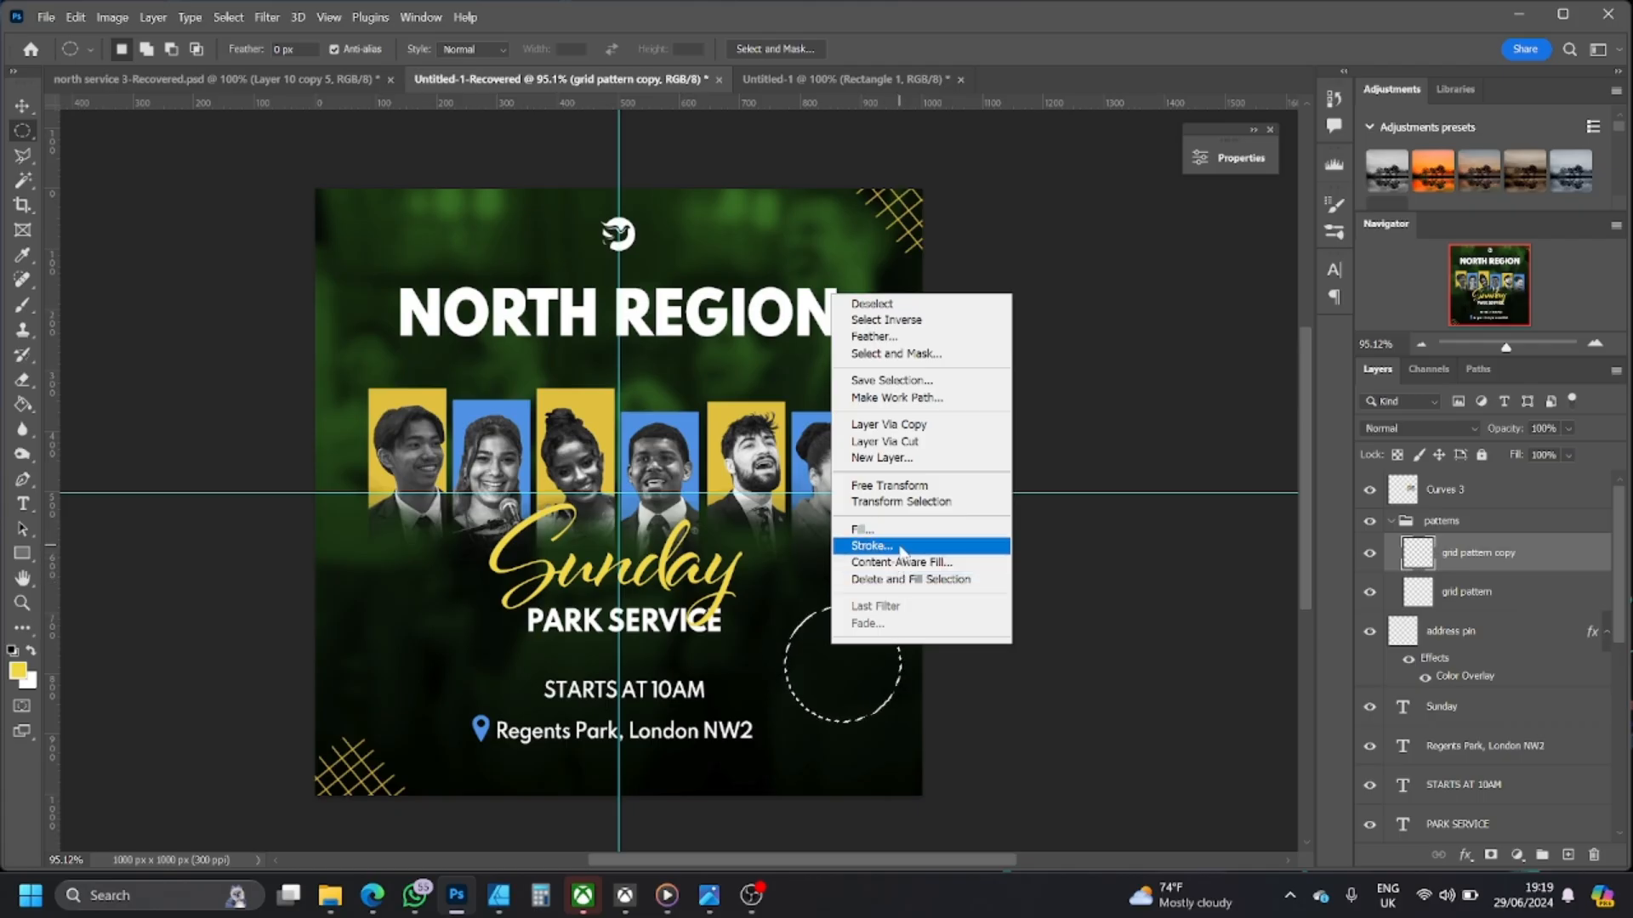
click(853, 672)
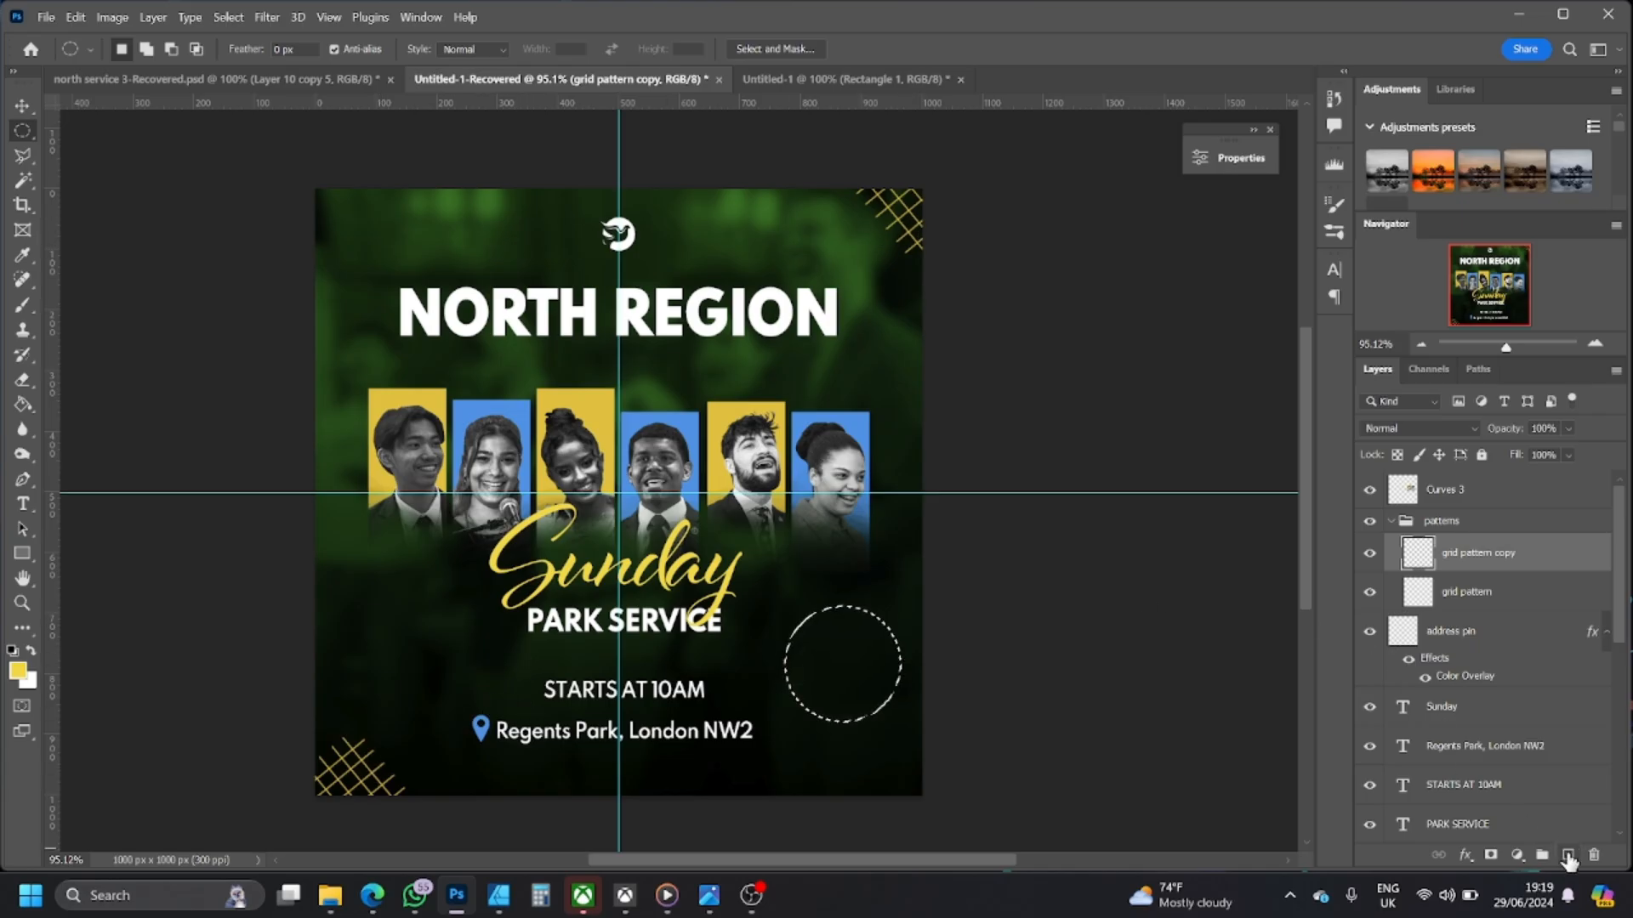
- Create a new layer in the patterns group and name it circle
click(1568, 854)
double_click(1457, 553)
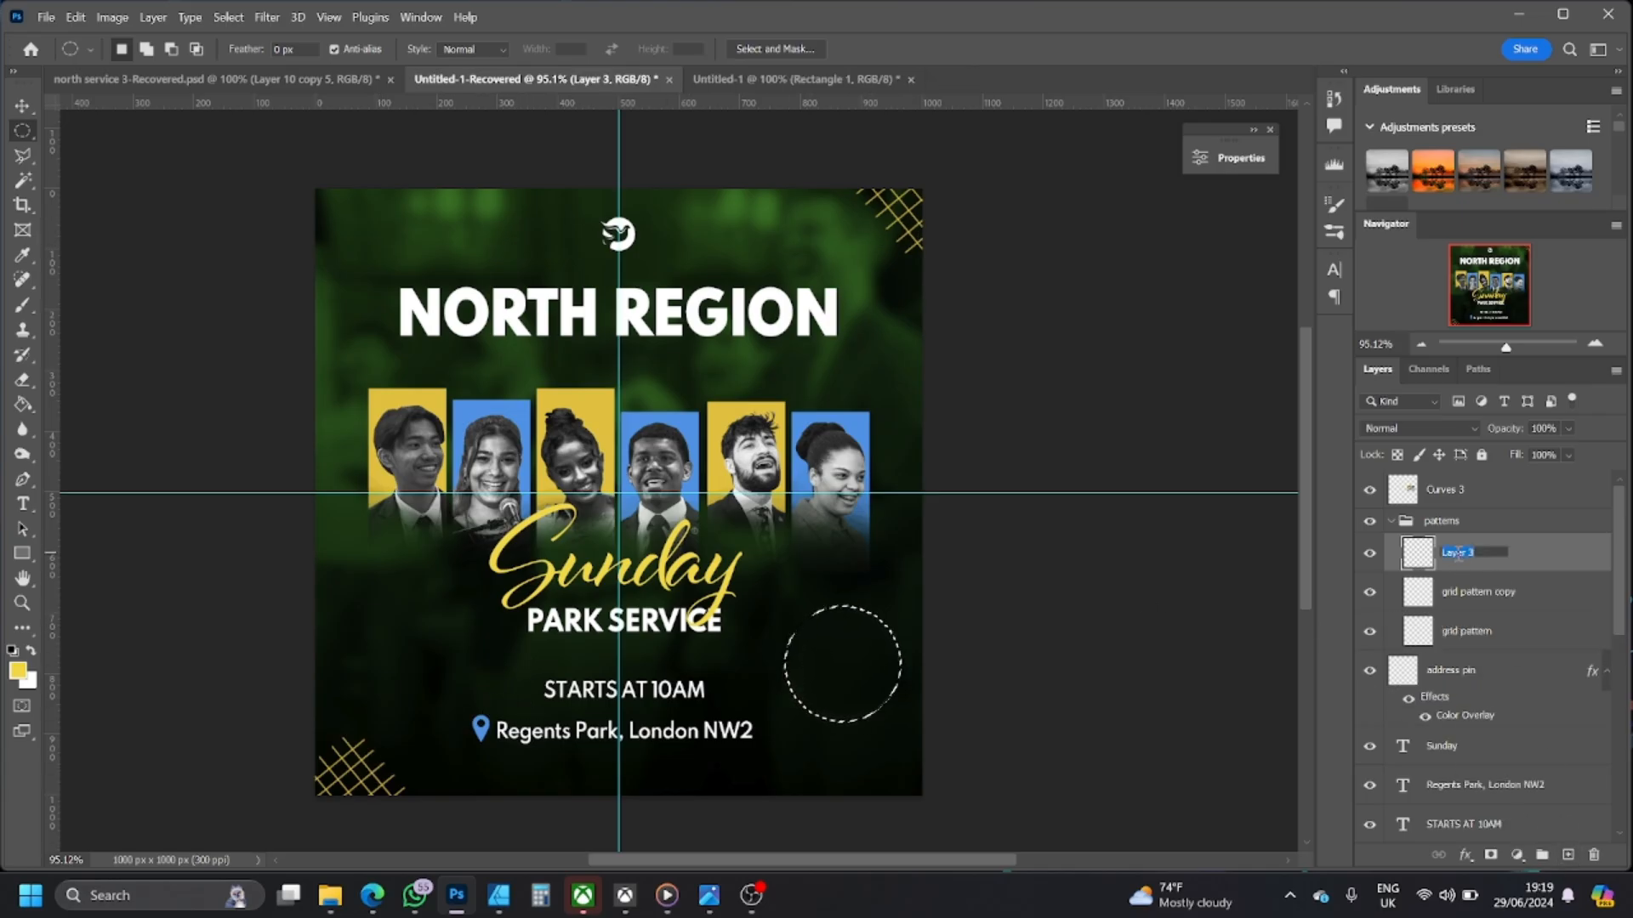
text(circle)
key(Return)
- Stroke the circular selection outside with a 12 px line, using the blue sampled from a portrait's background rectangle
right_click(842, 644)
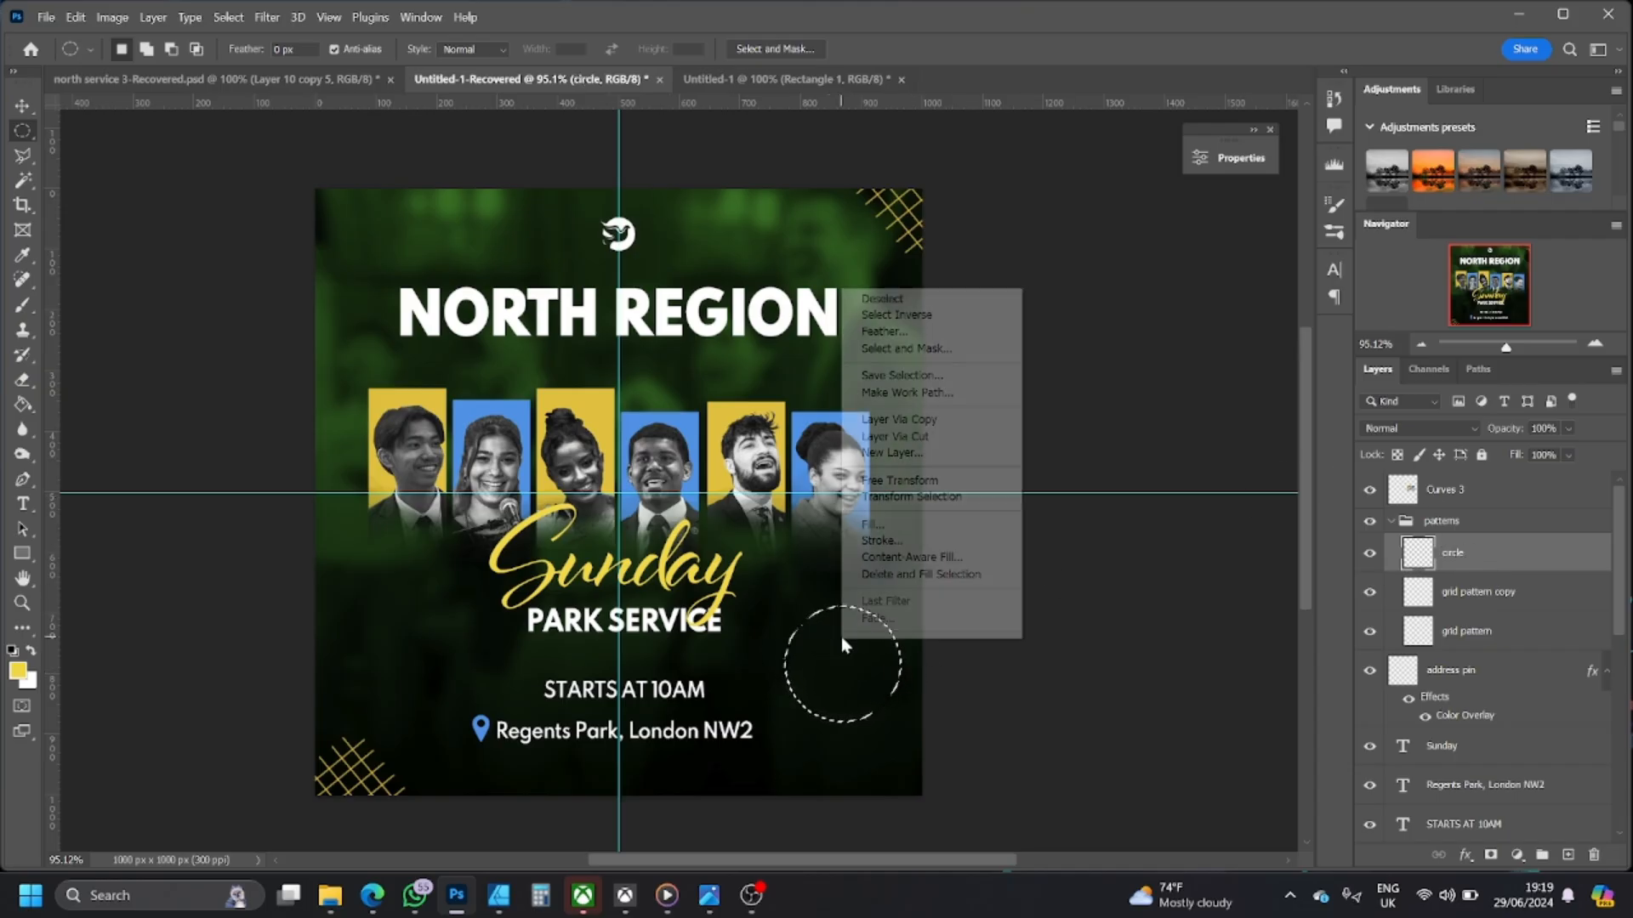
click(902, 539)
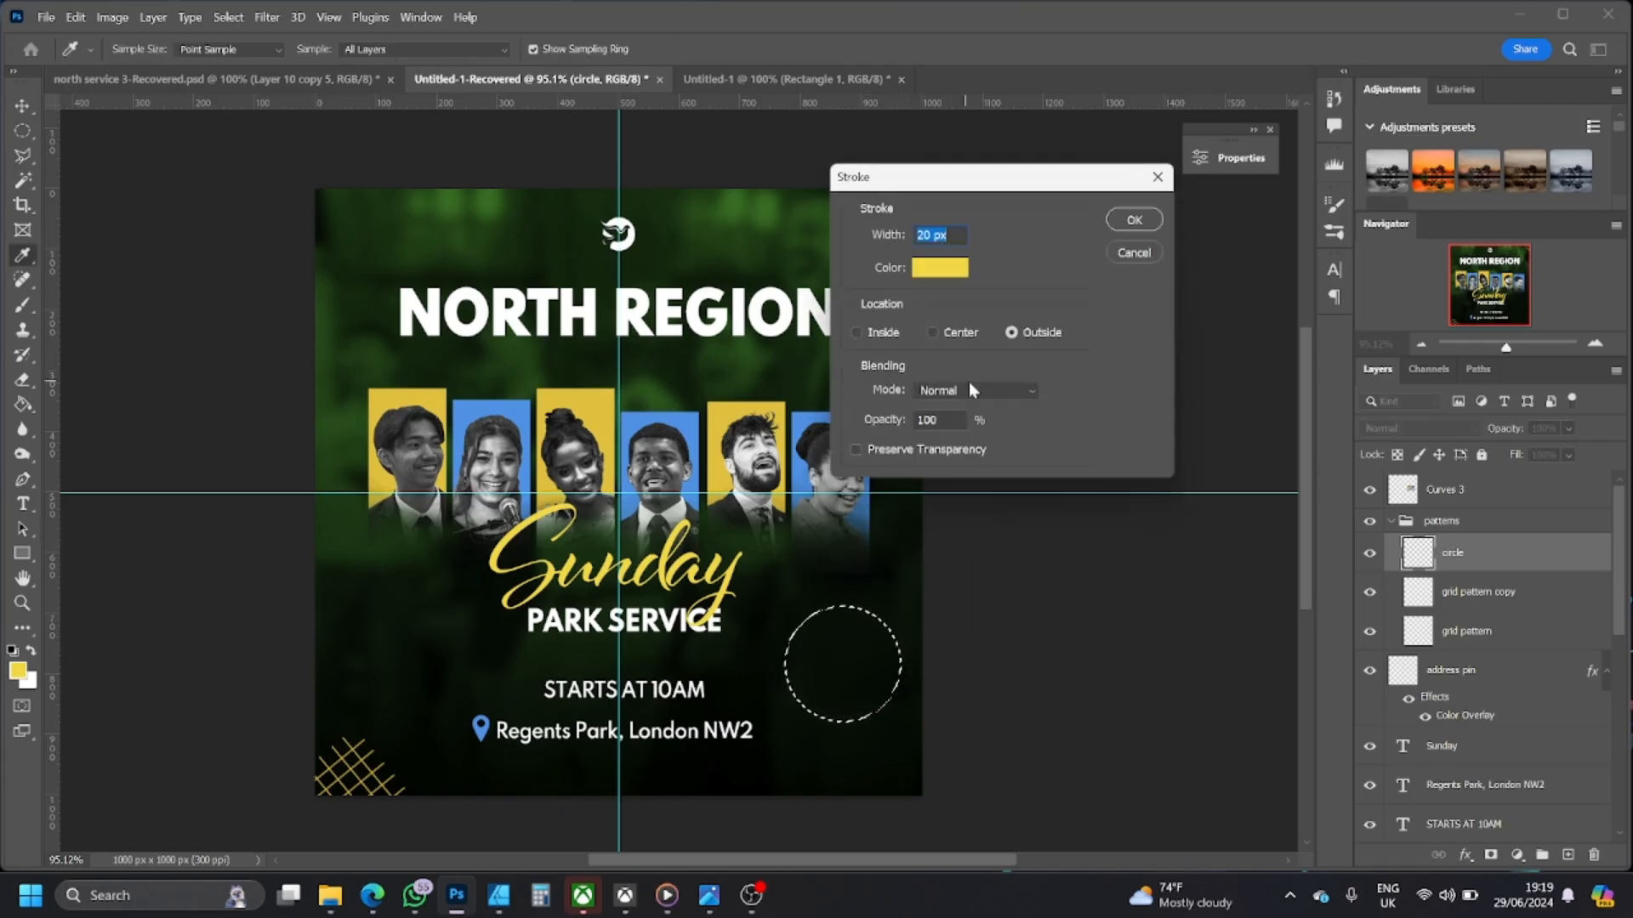
click(933, 235)
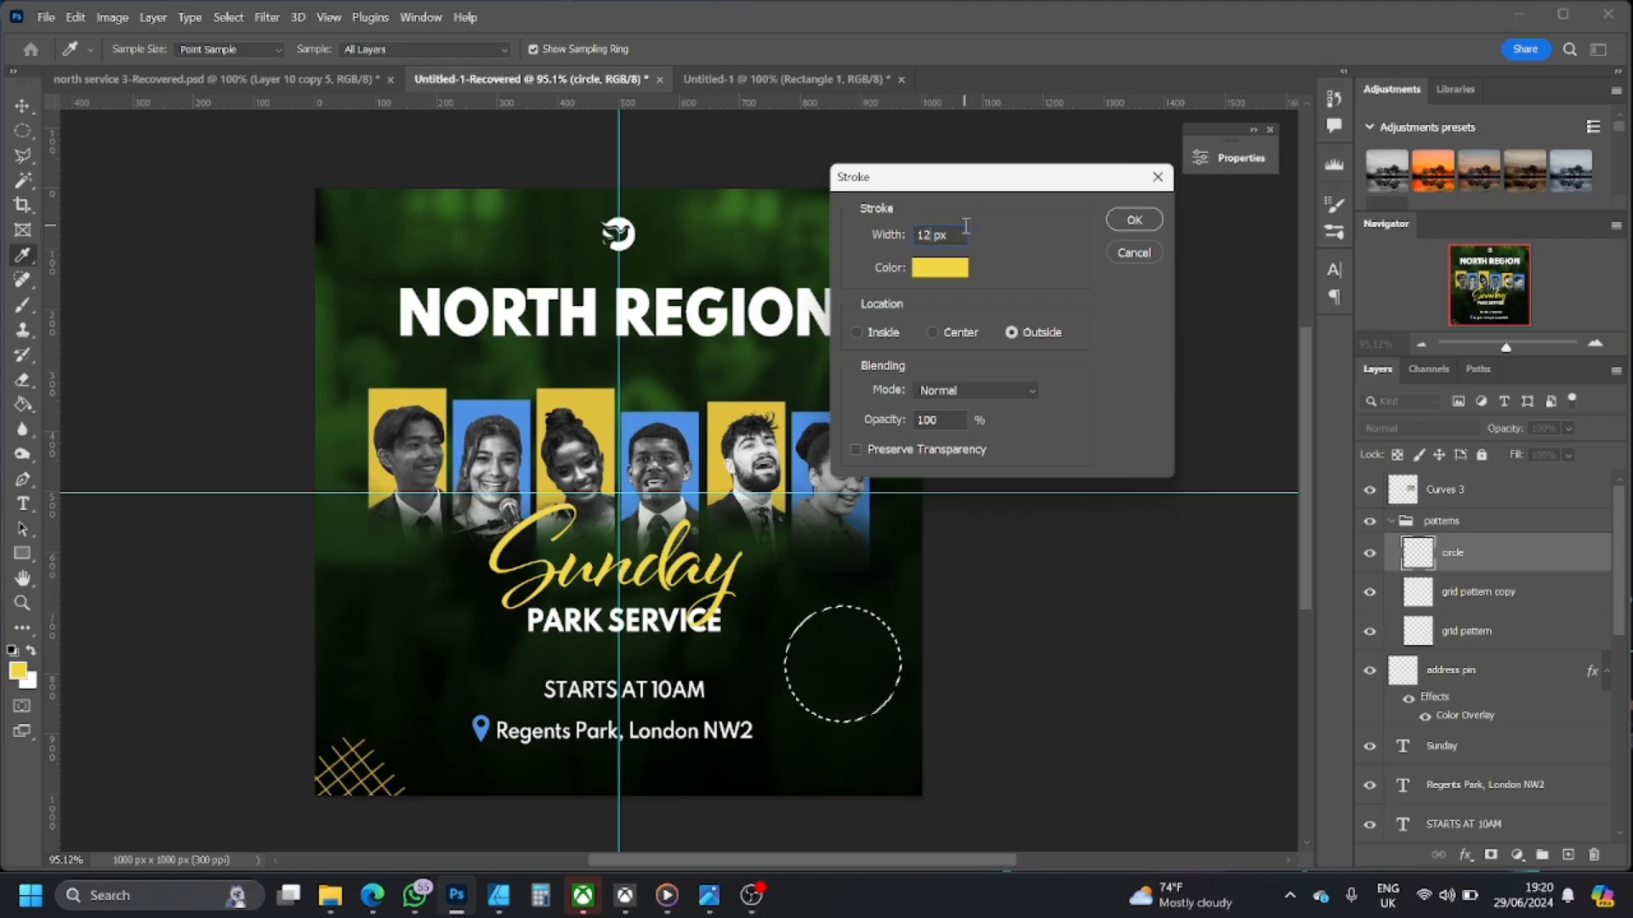
click(935, 268)
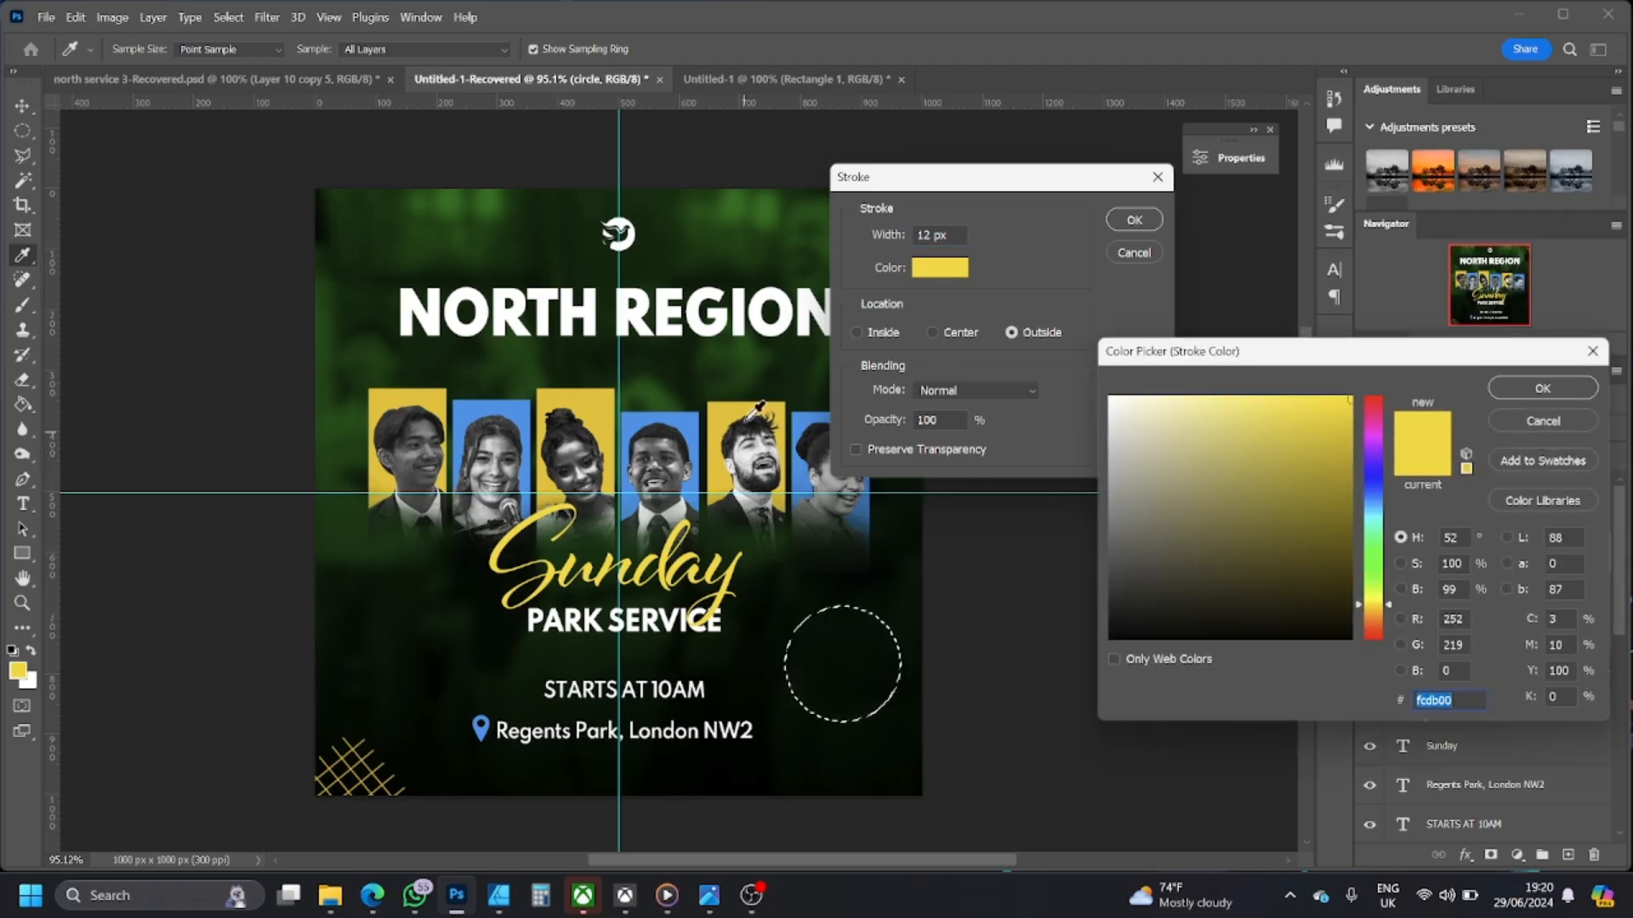
click(690, 422)
click(1542, 389)
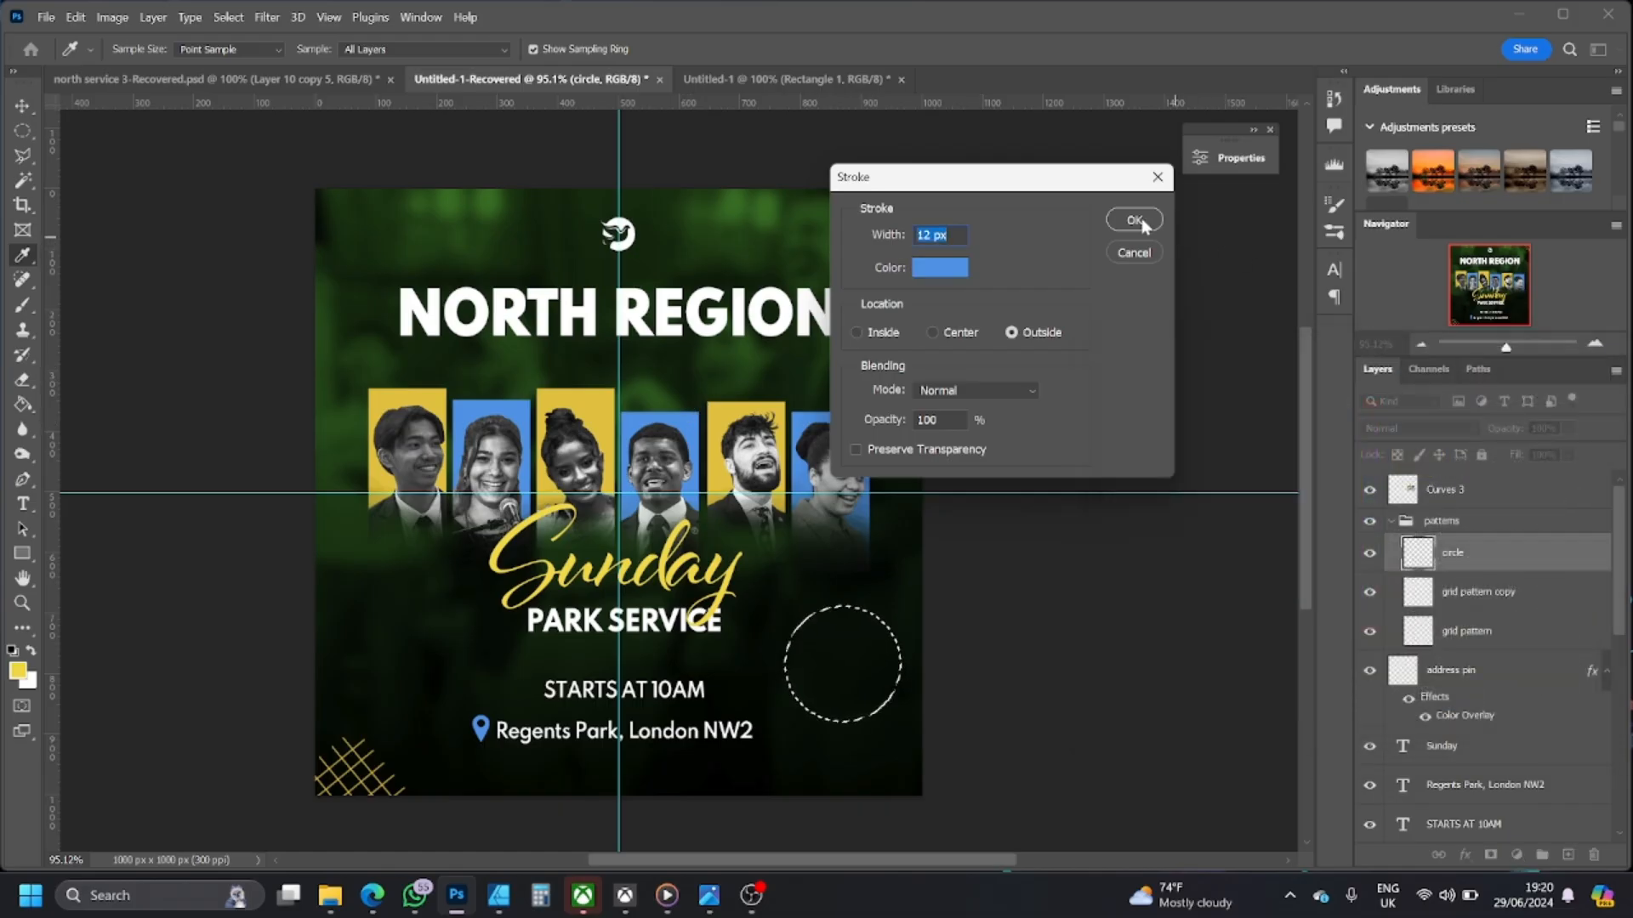
click(1137, 222)
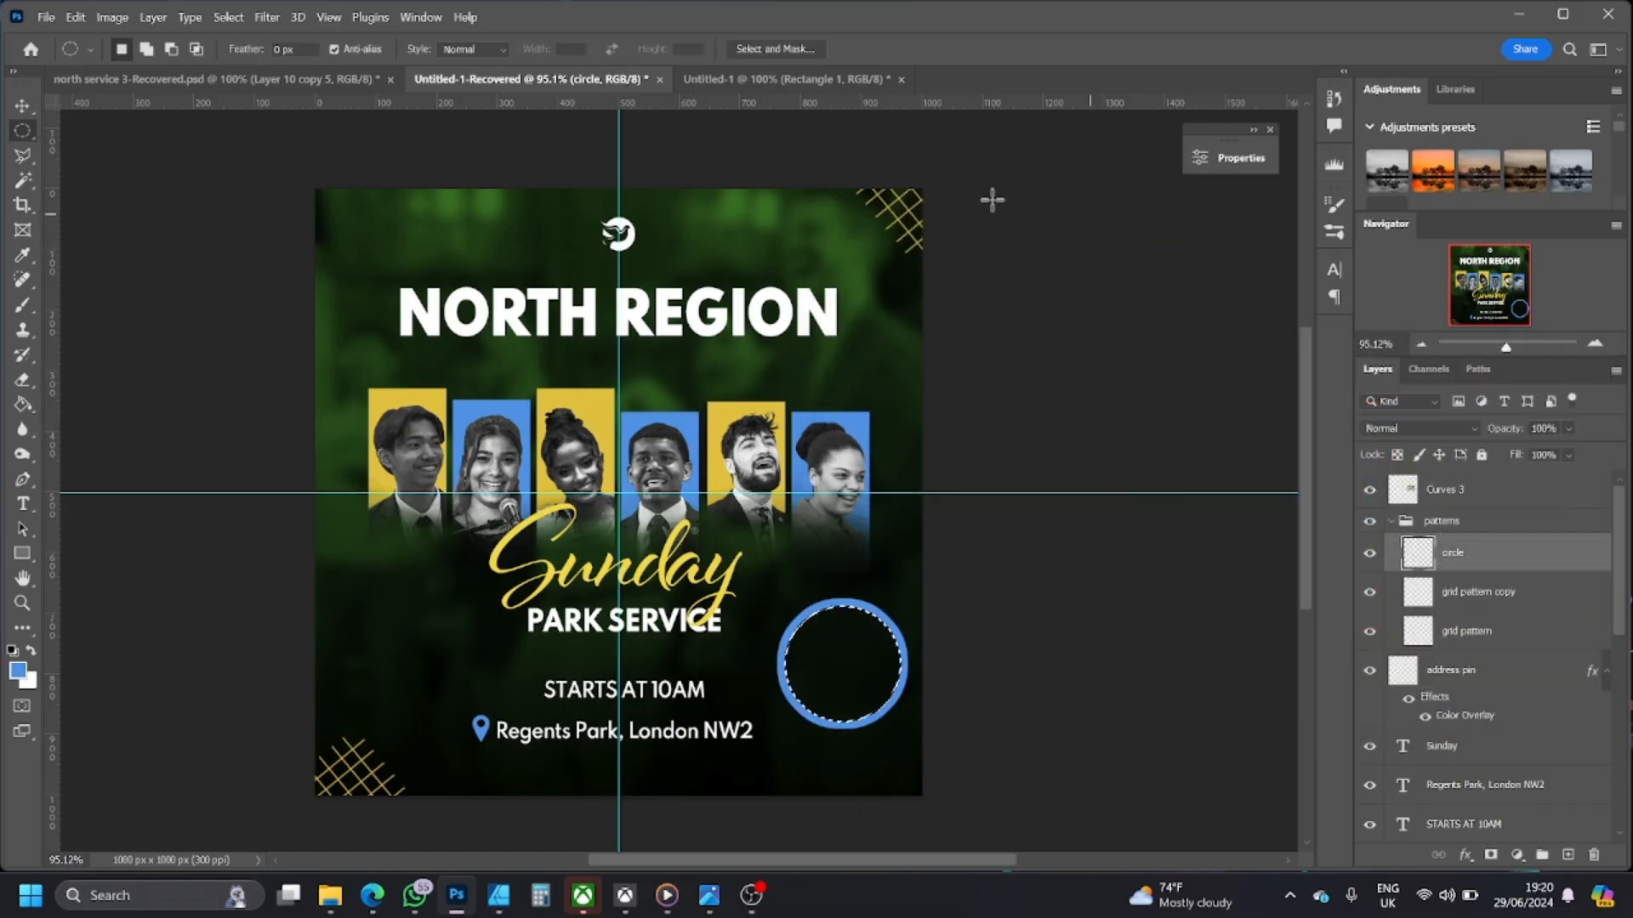
- Deselect the circular selection and move the blue ring down so only its upper arc shows at the flyer's bottom edge, matching the reference
click(22, 108)
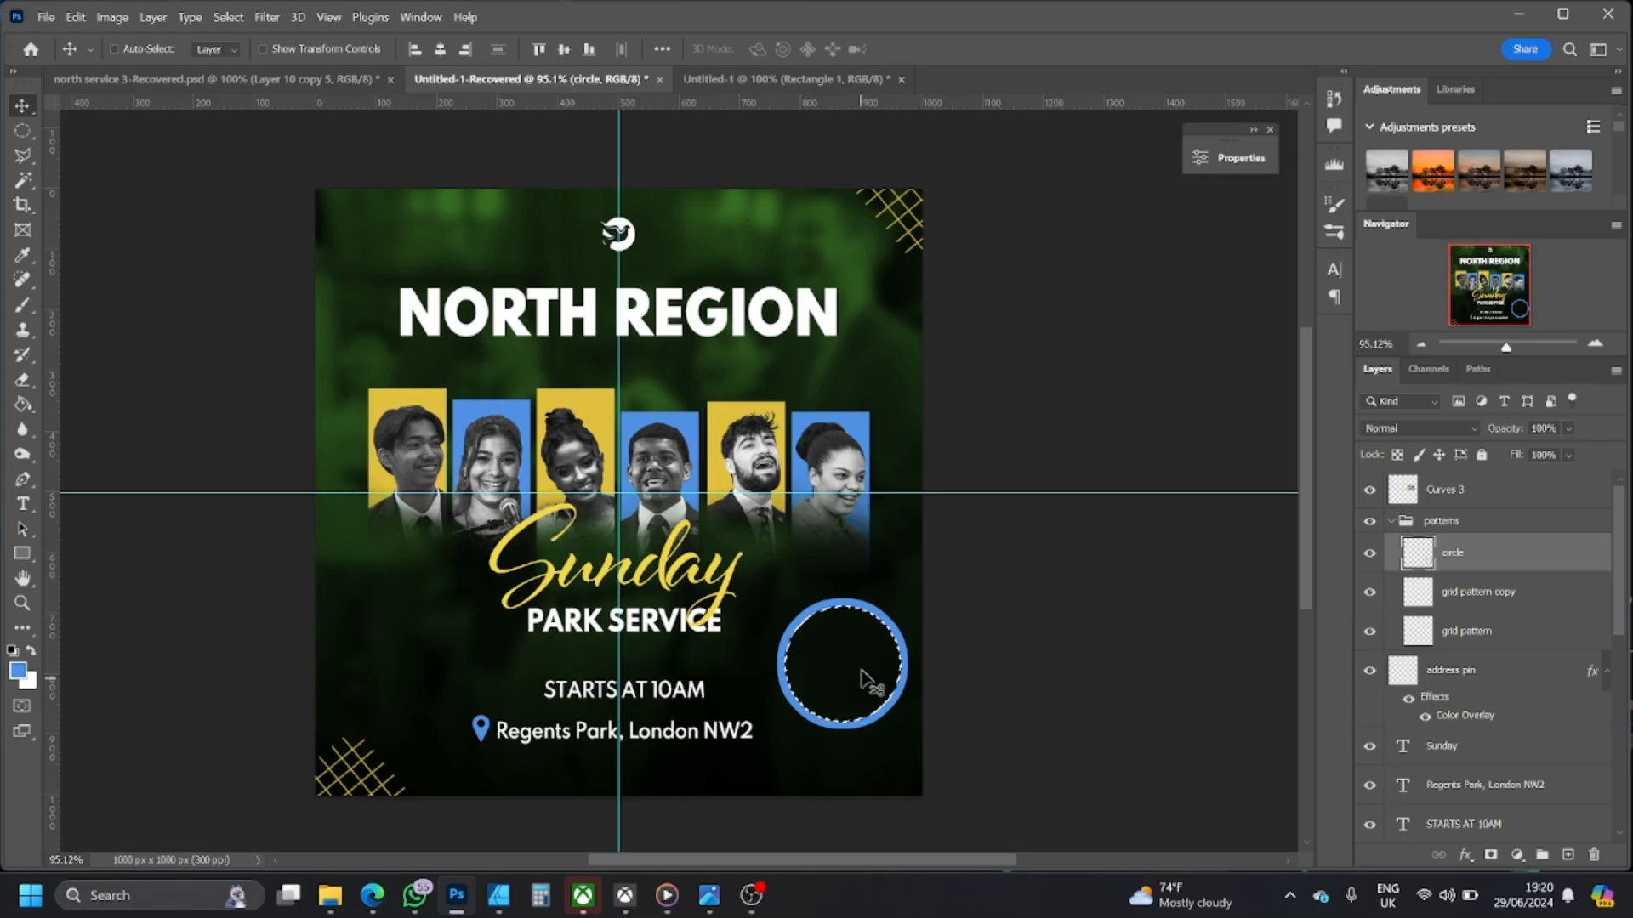
click(224, 17)
click(241, 59)
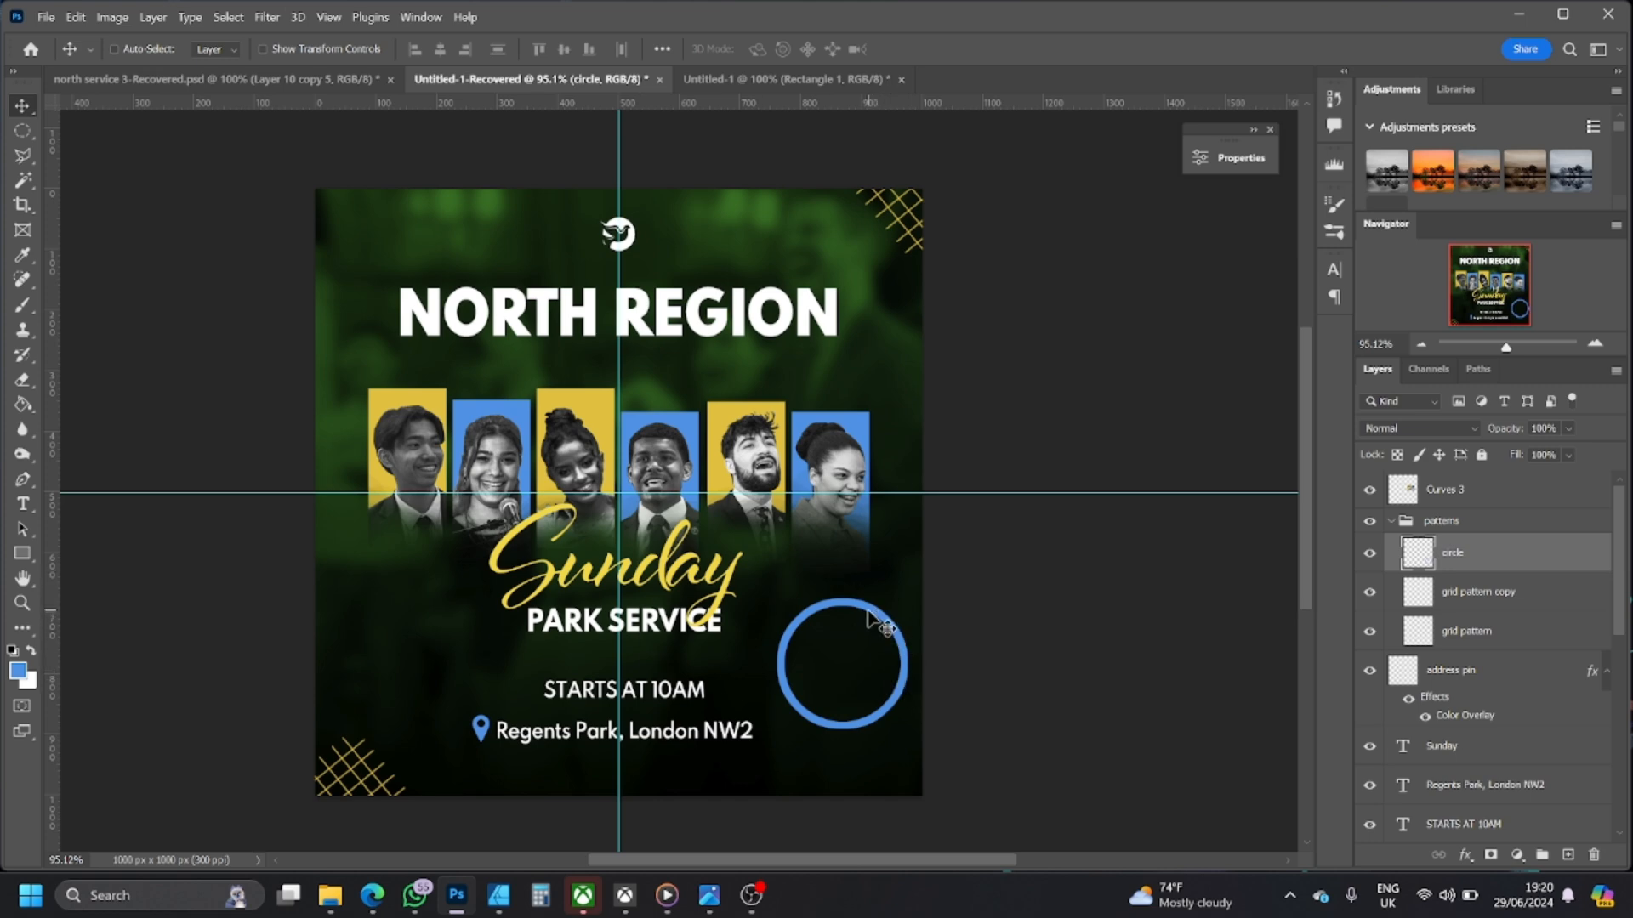
drag(872, 621, 865, 782)
click(709, 896)
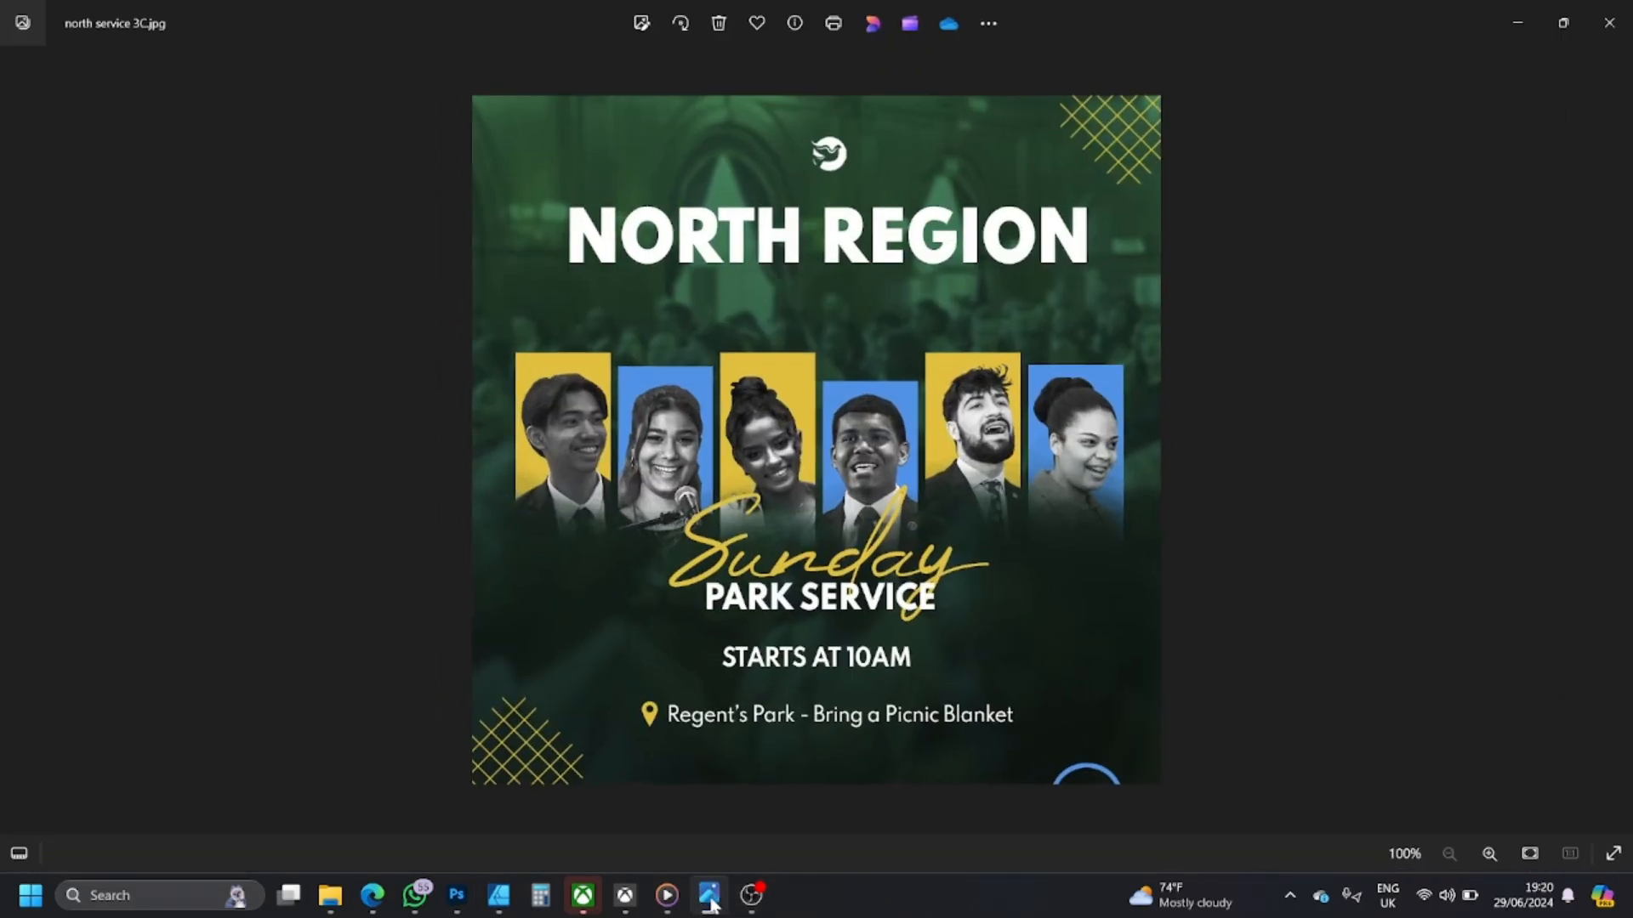
click(709, 898)
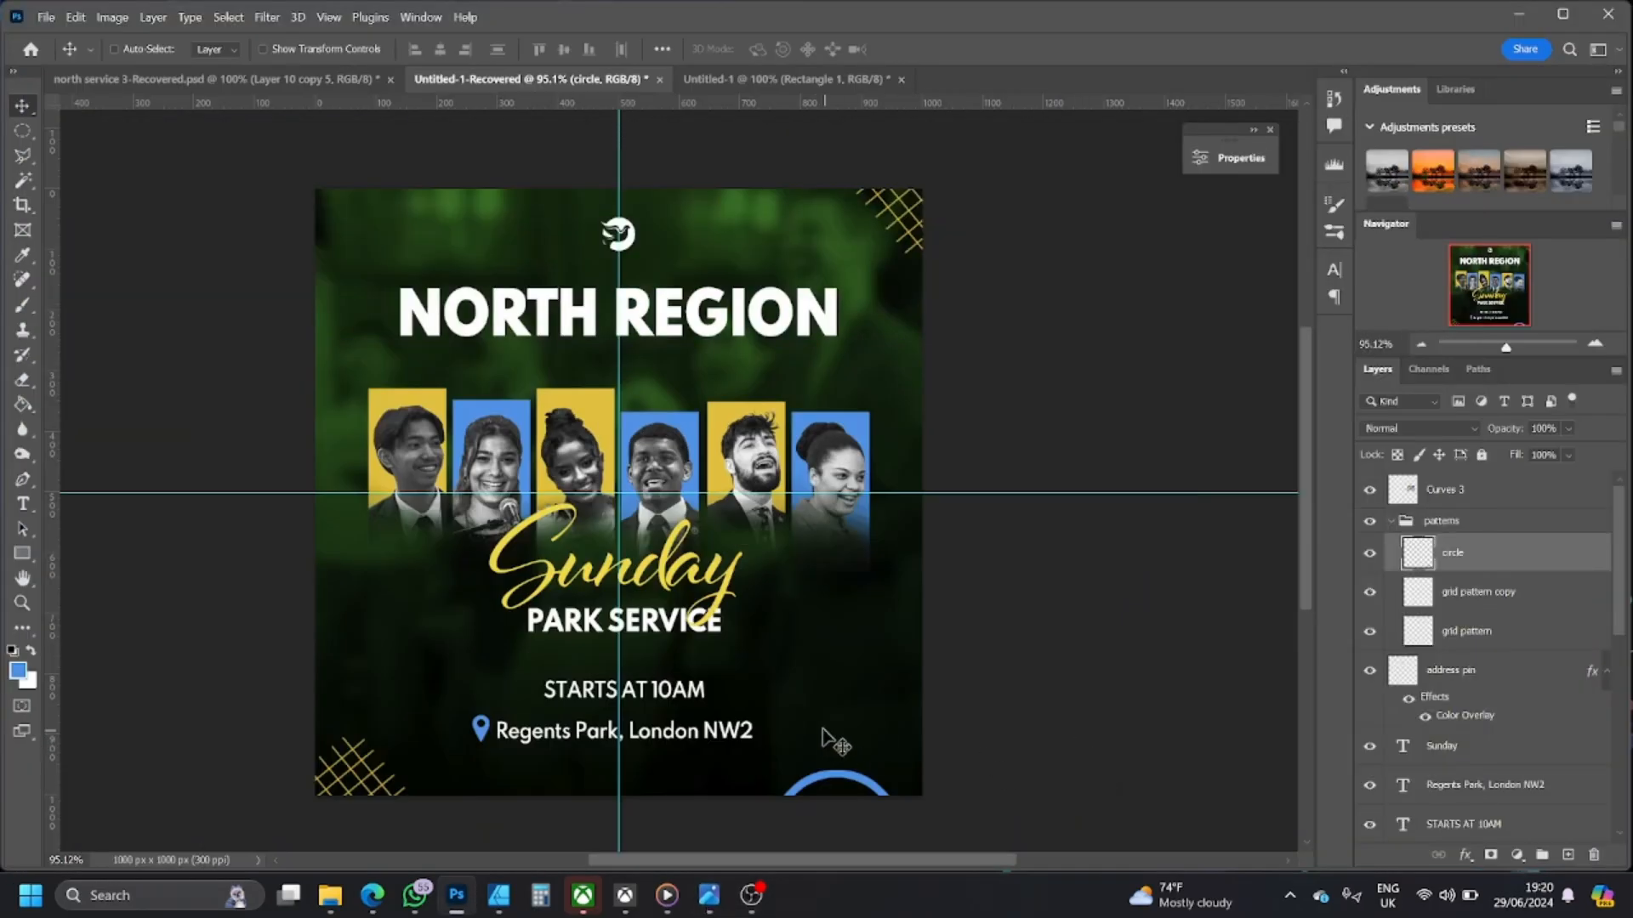
- Scale the blue ring down to about 45.6% and keep its upper arc at the flyer's bottom edge
click(75, 18)
click(128, 419)
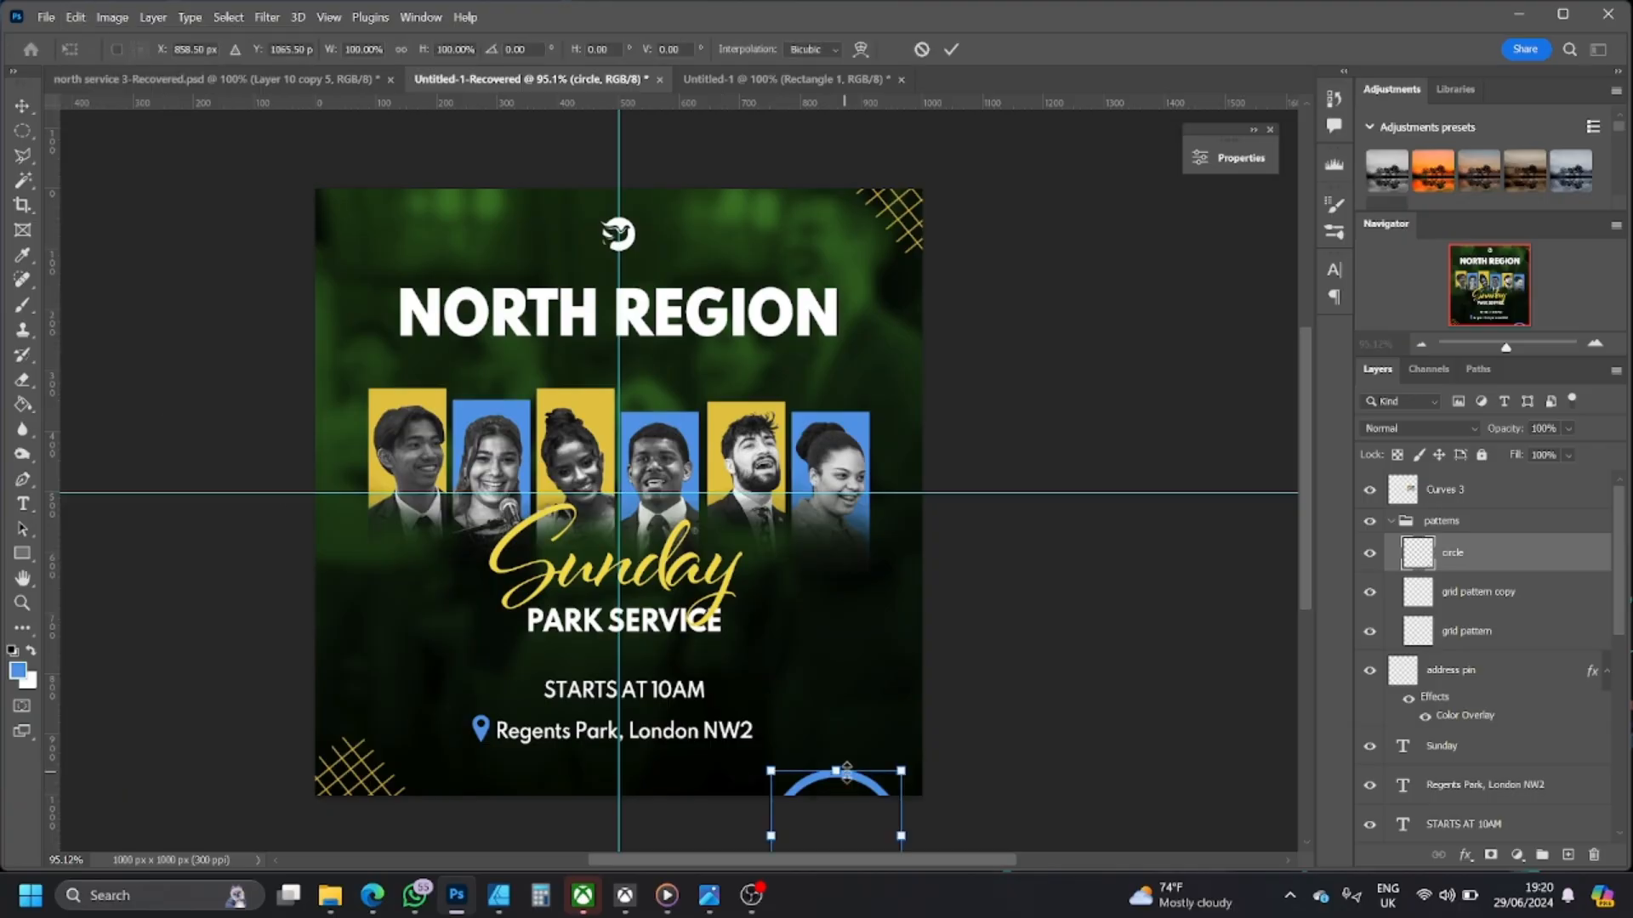
drag(902, 769, 839, 799)
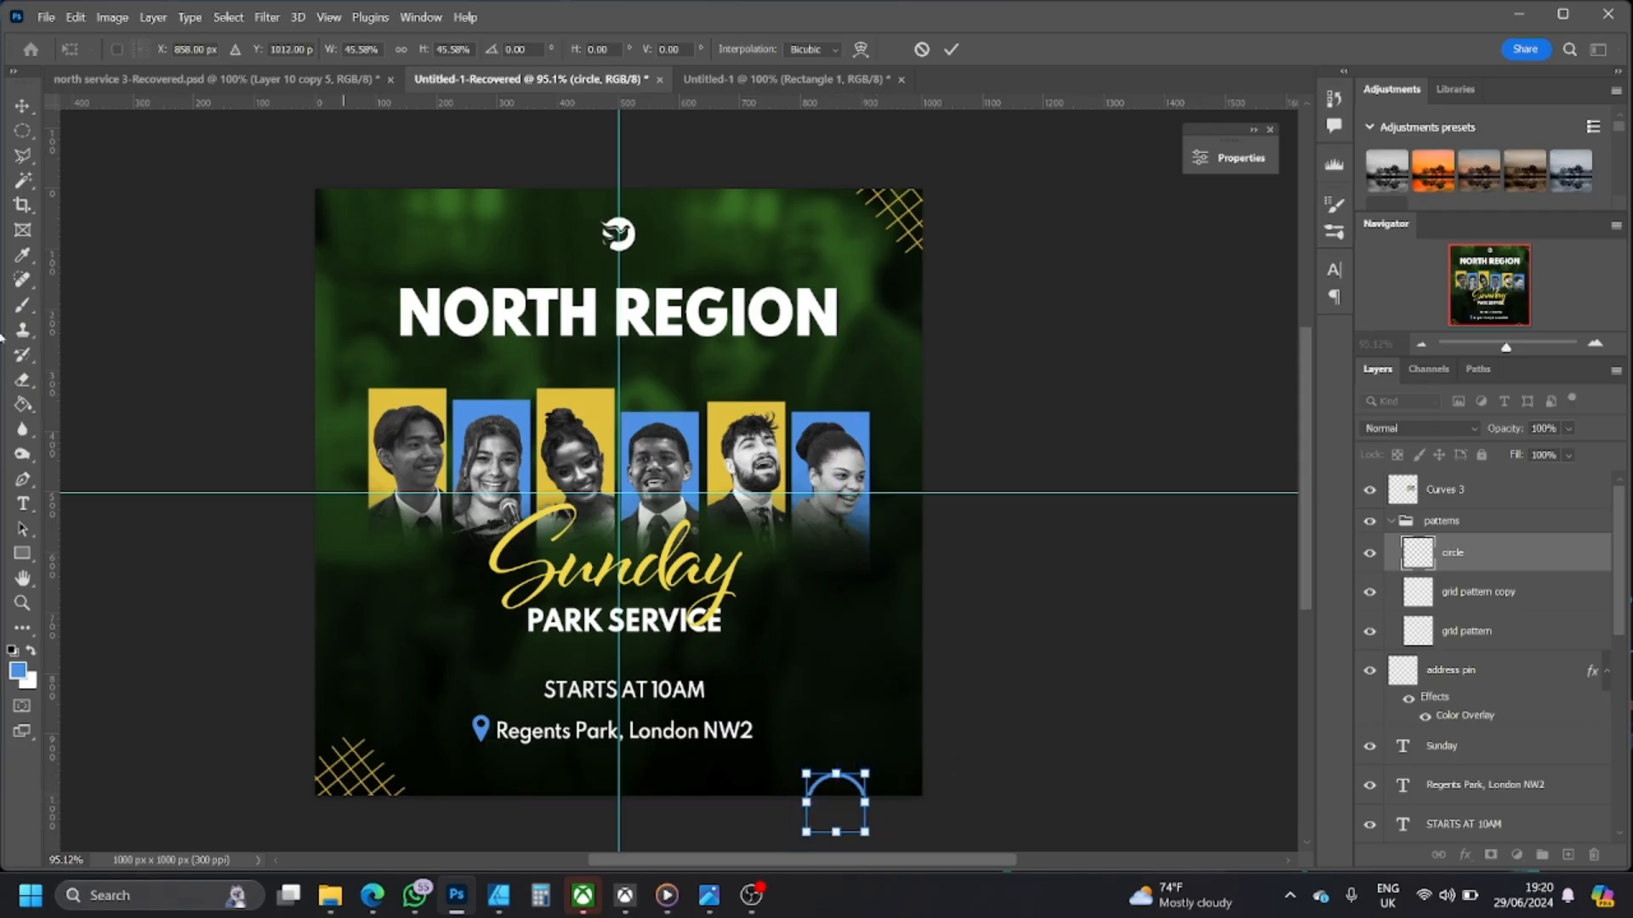
click(23, 109)
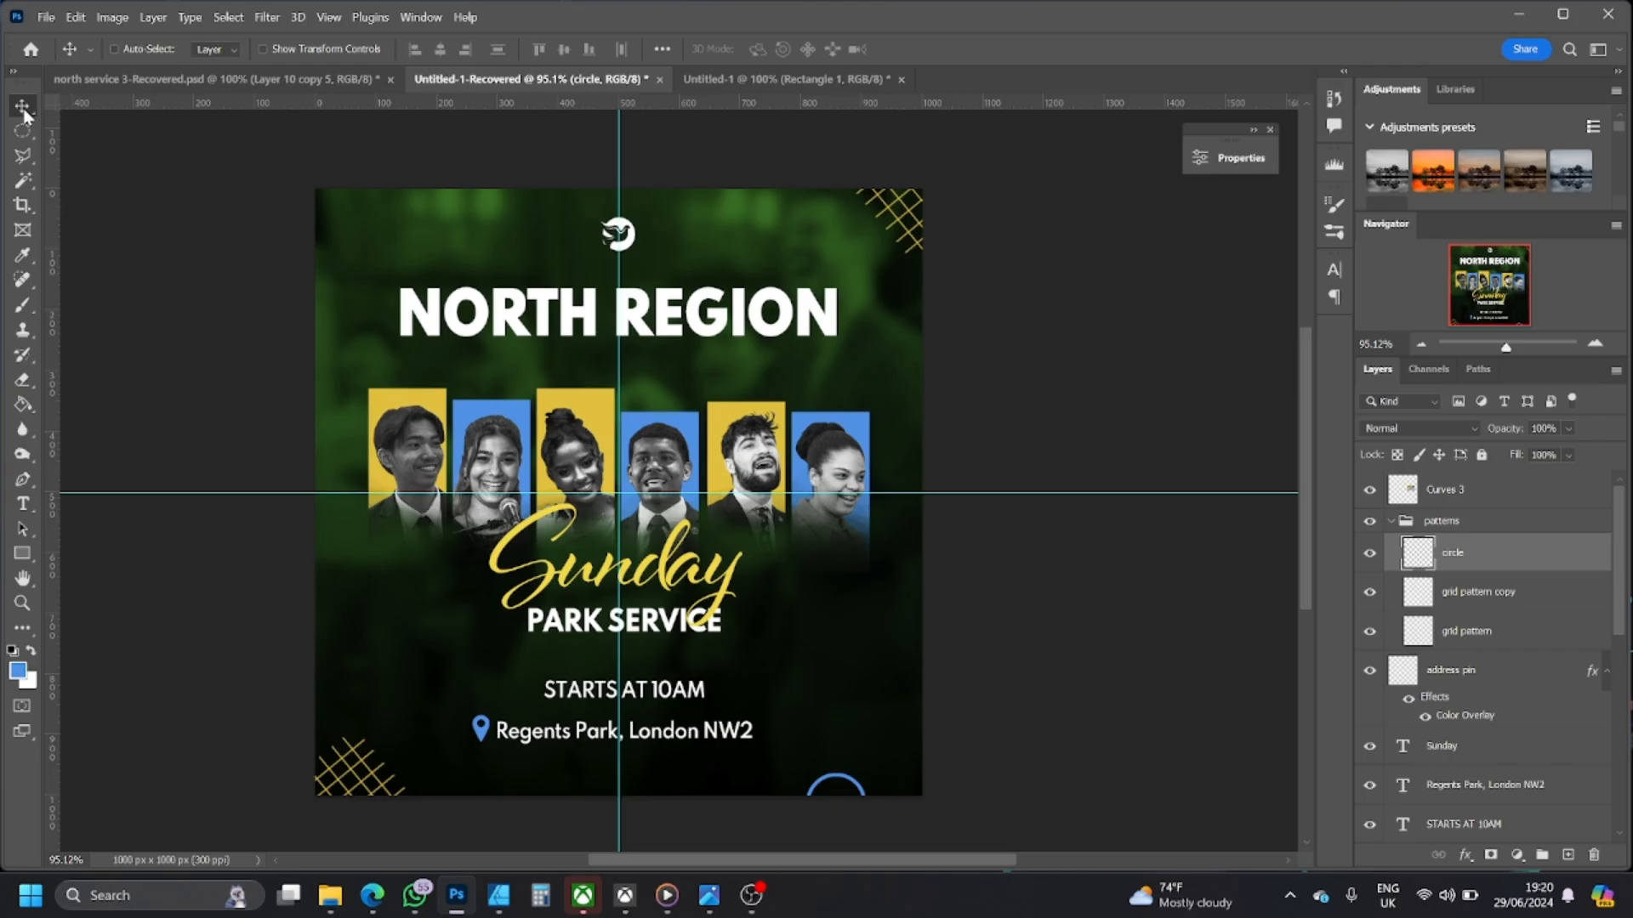
- Compare with the reference flyer and set the address line's font style to Regular
click(709, 894)
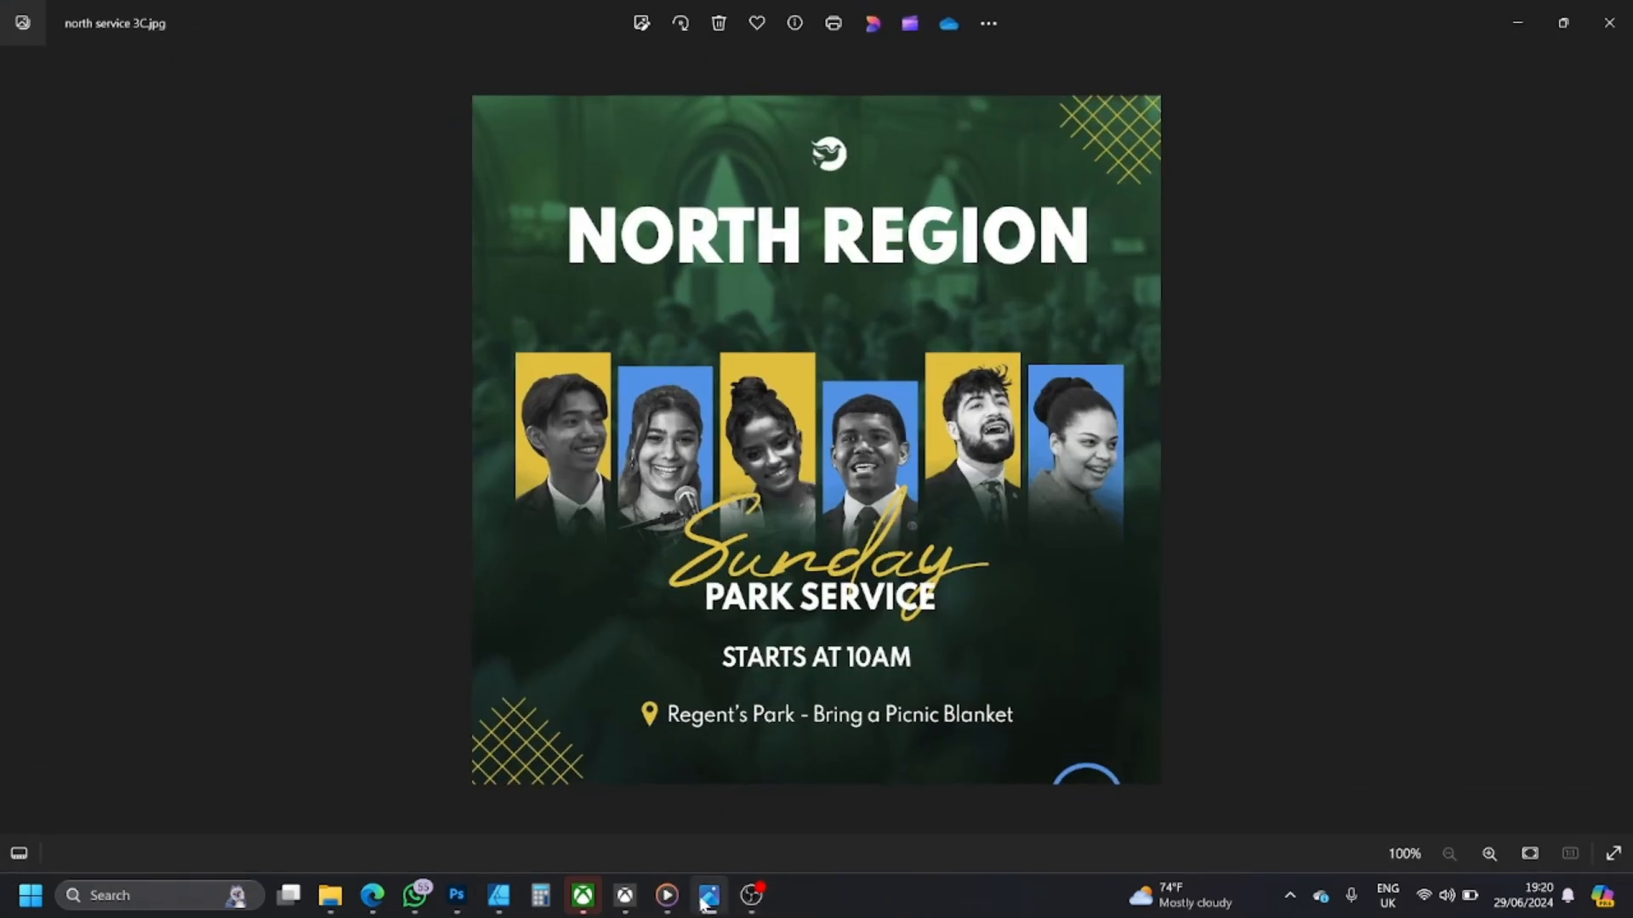
click(709, 894)
double_click(677, 731)
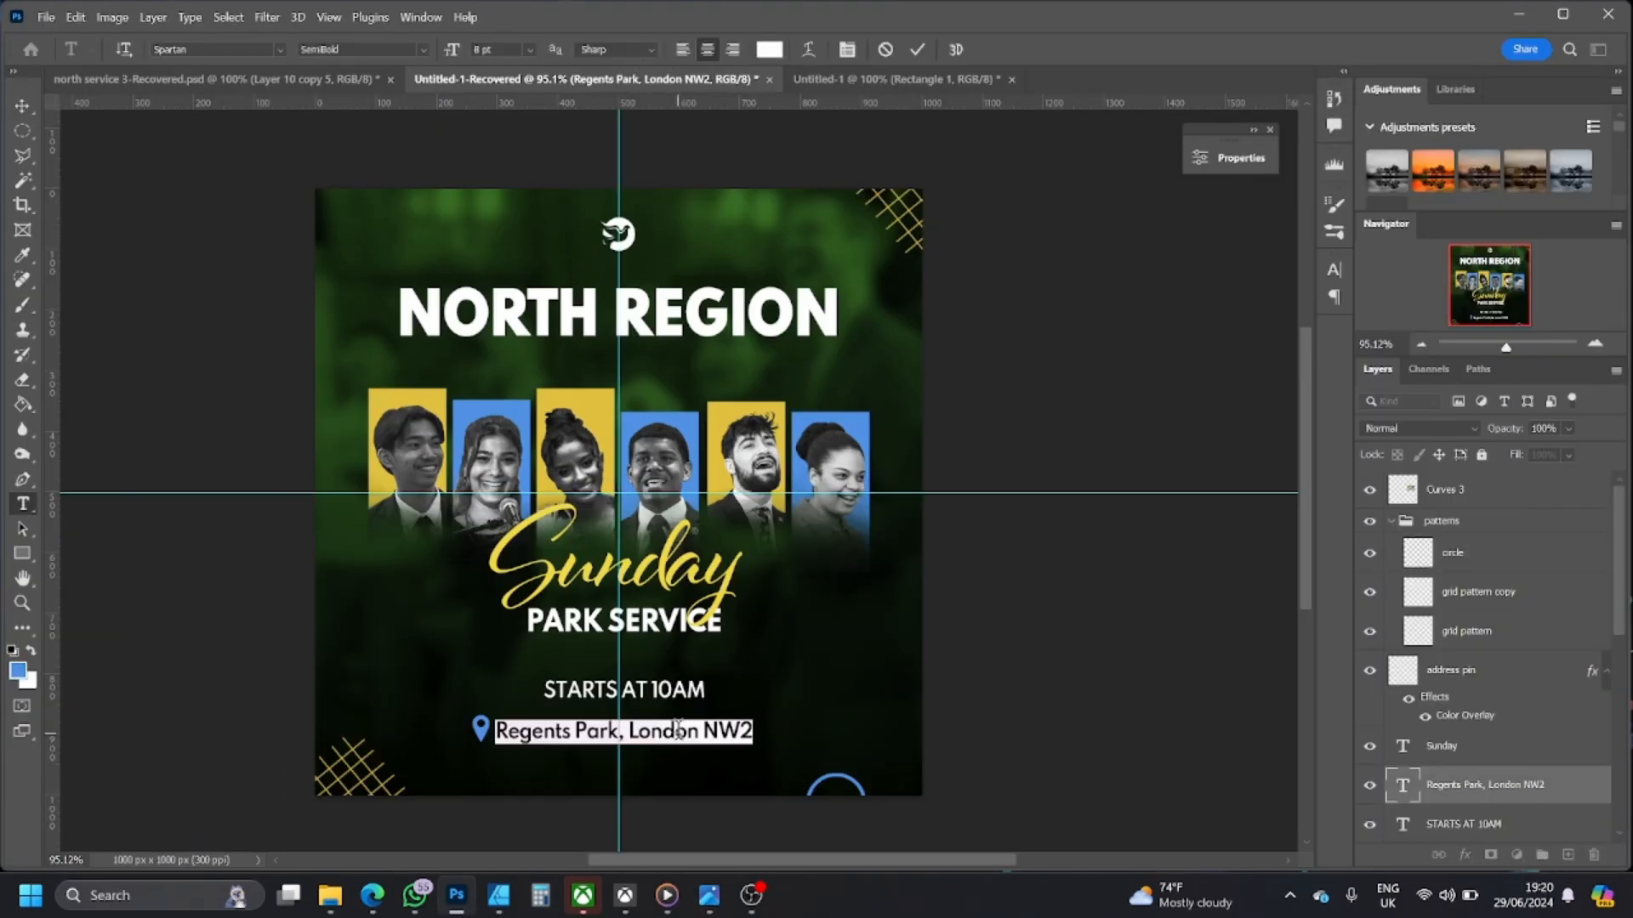
click(411, 48)
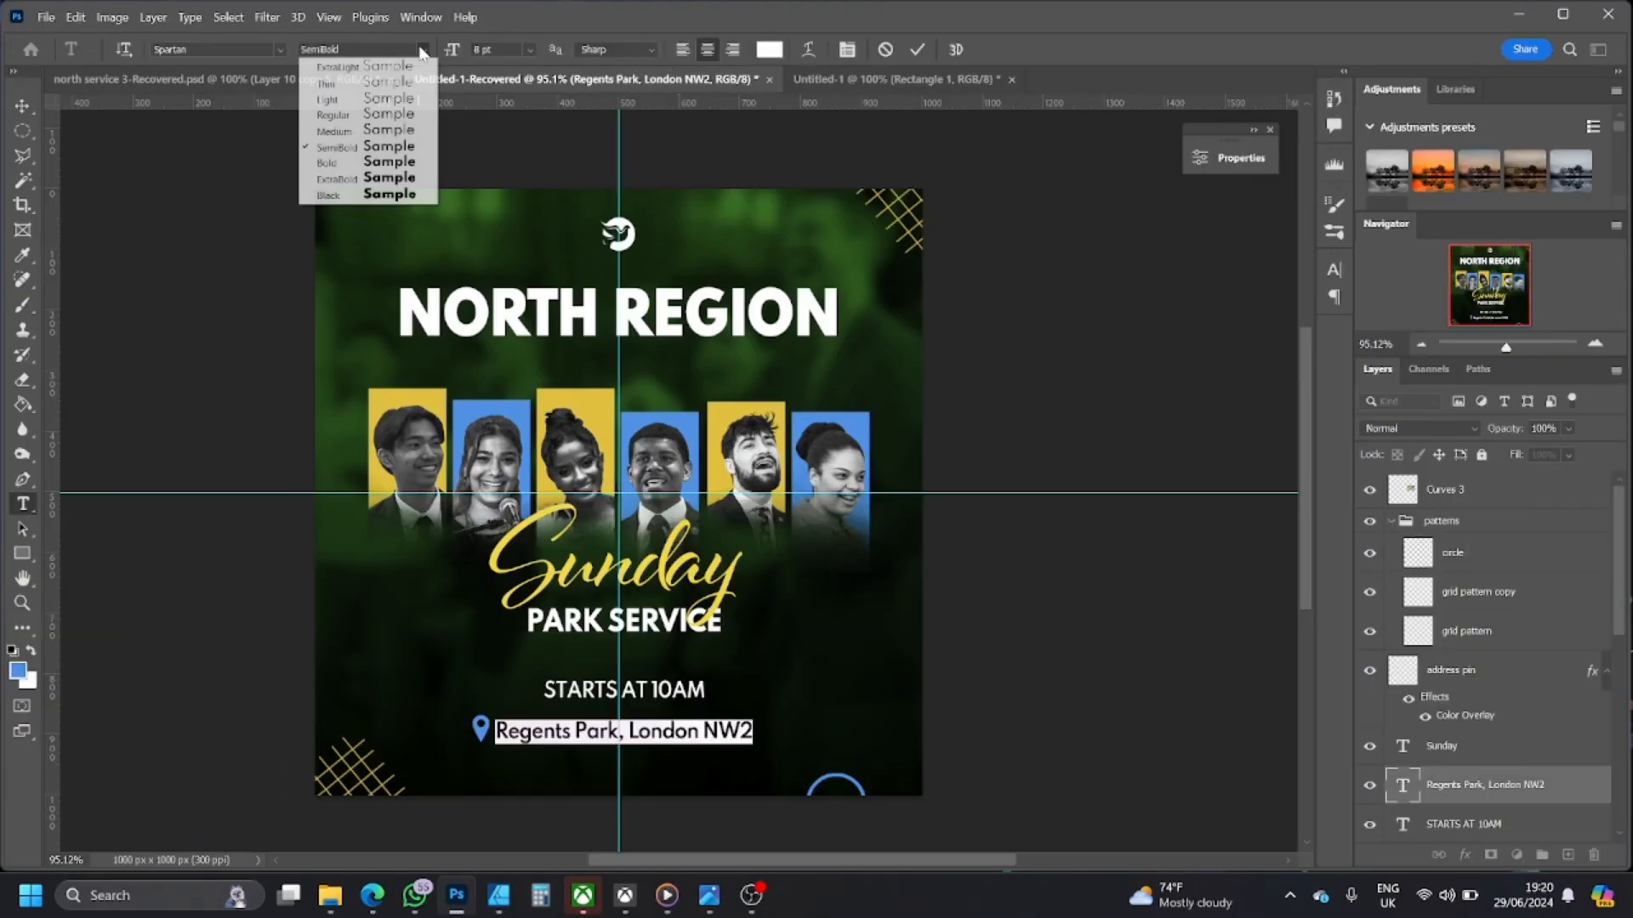
click(384, 125)
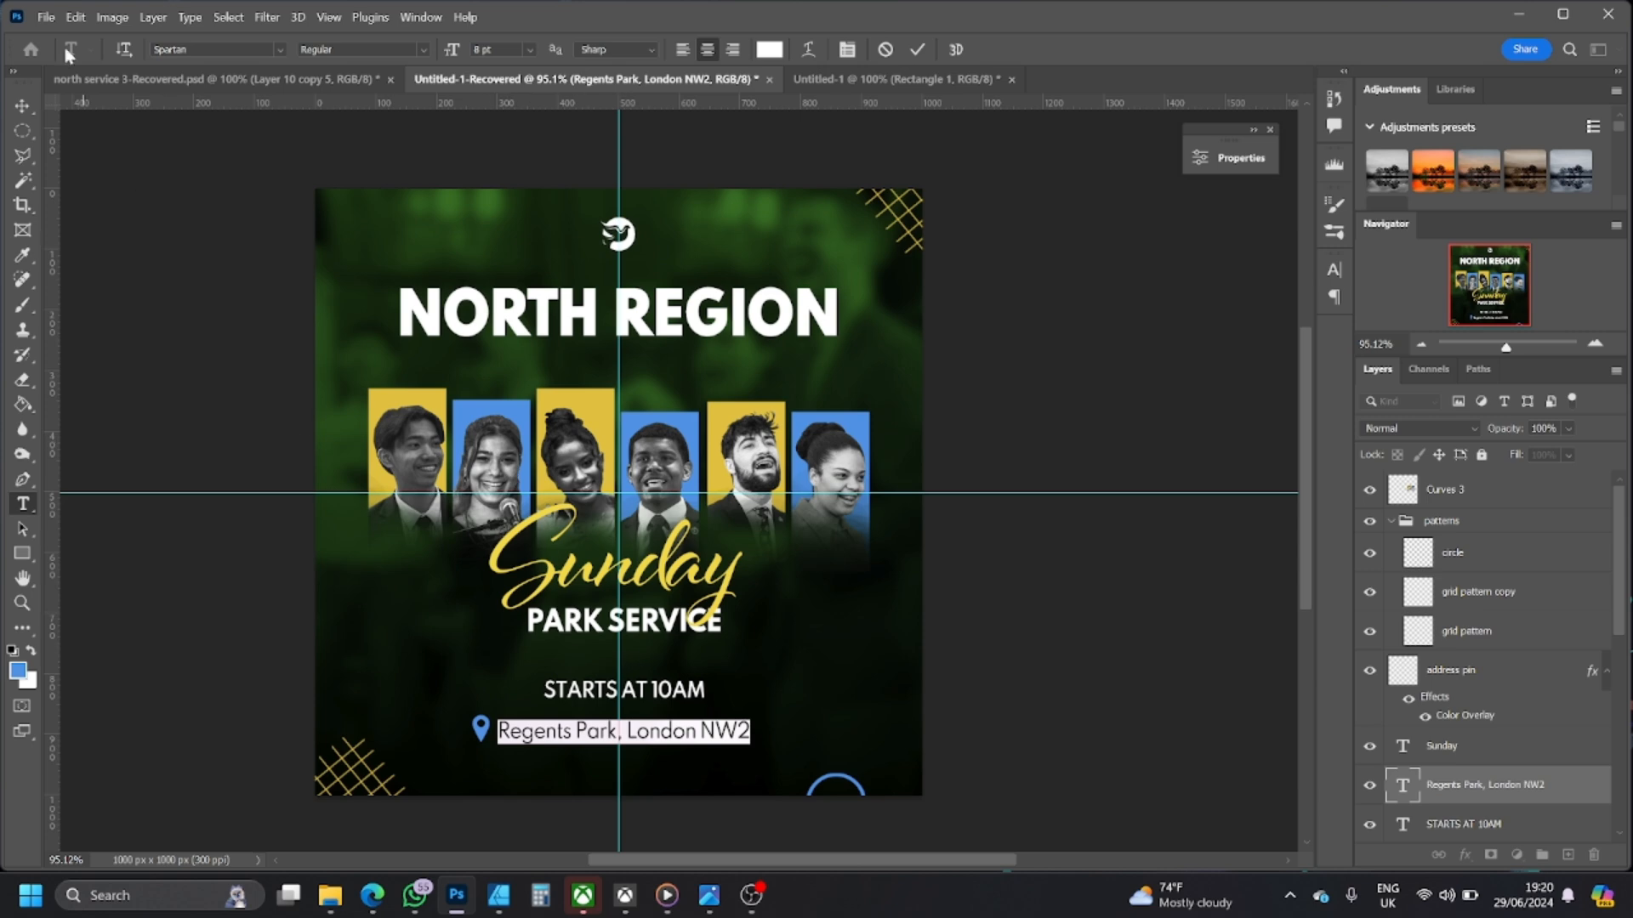
- Nudge the address line slightly right to centre it on the flyer and move the address pin closer to the text
click(22, 106)
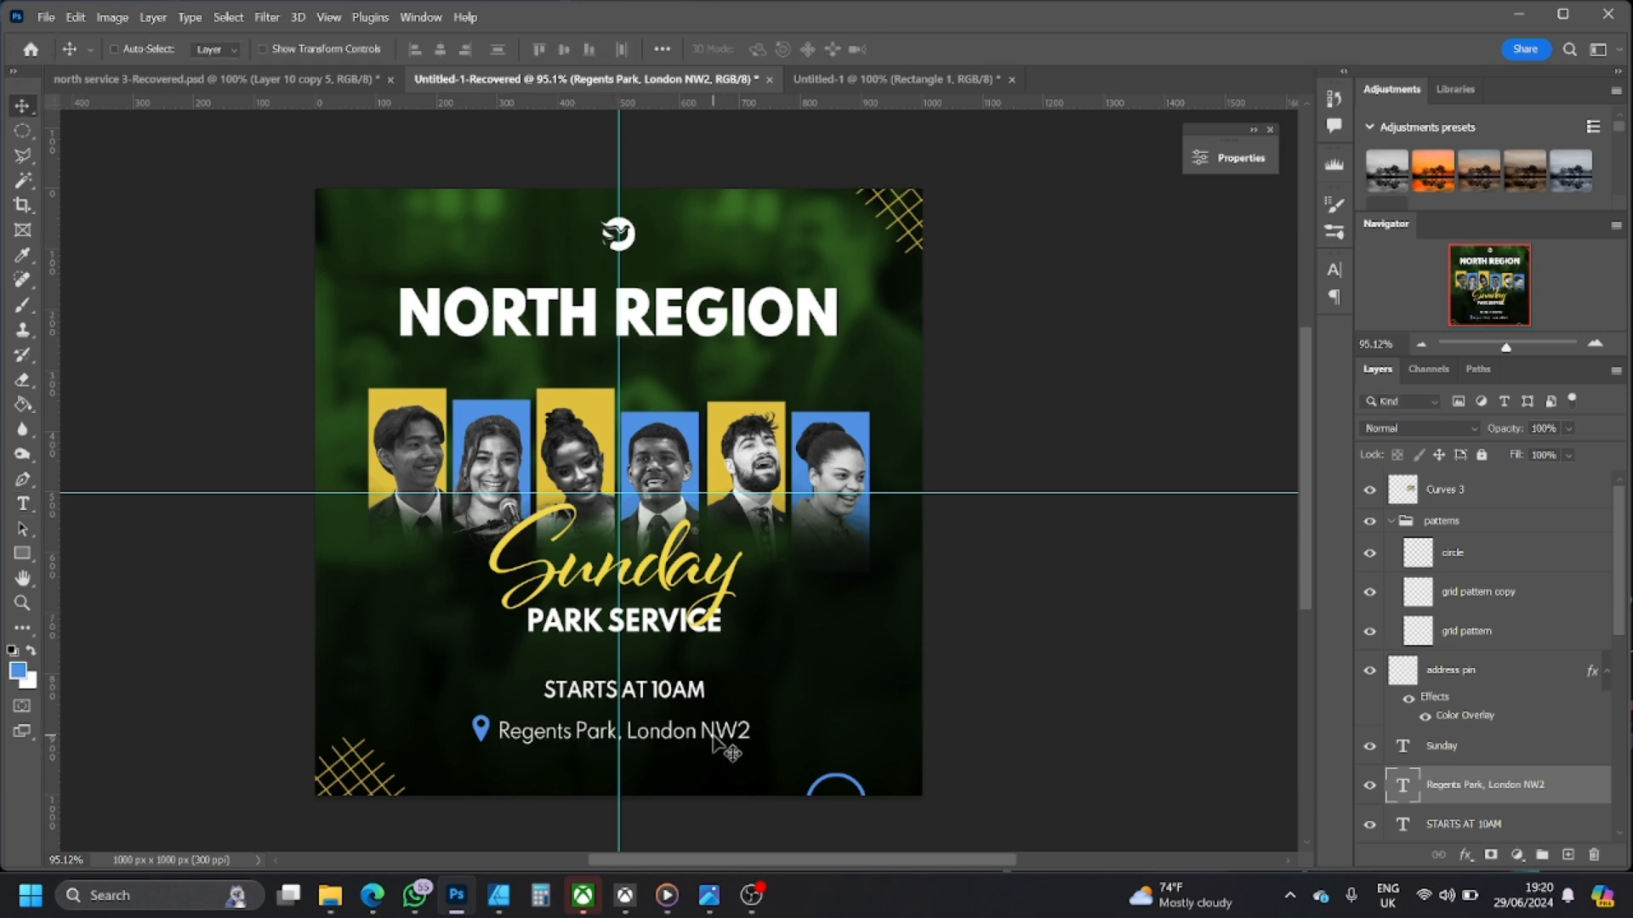
drag(670, 733, 677, 732)
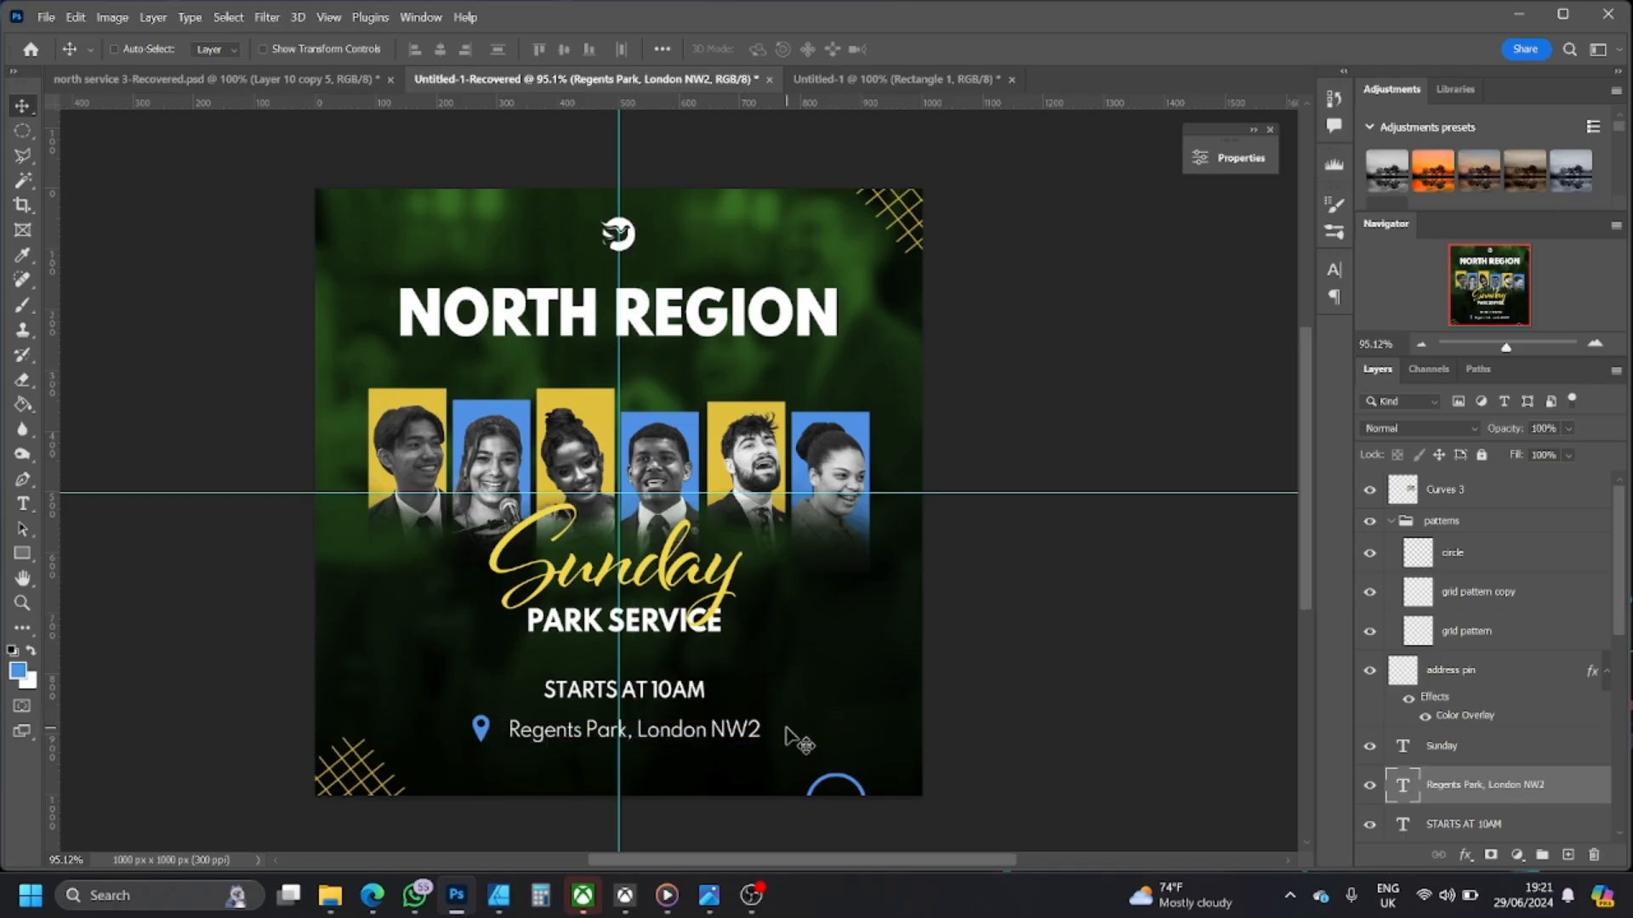
drag(786, 734, 783, 733)
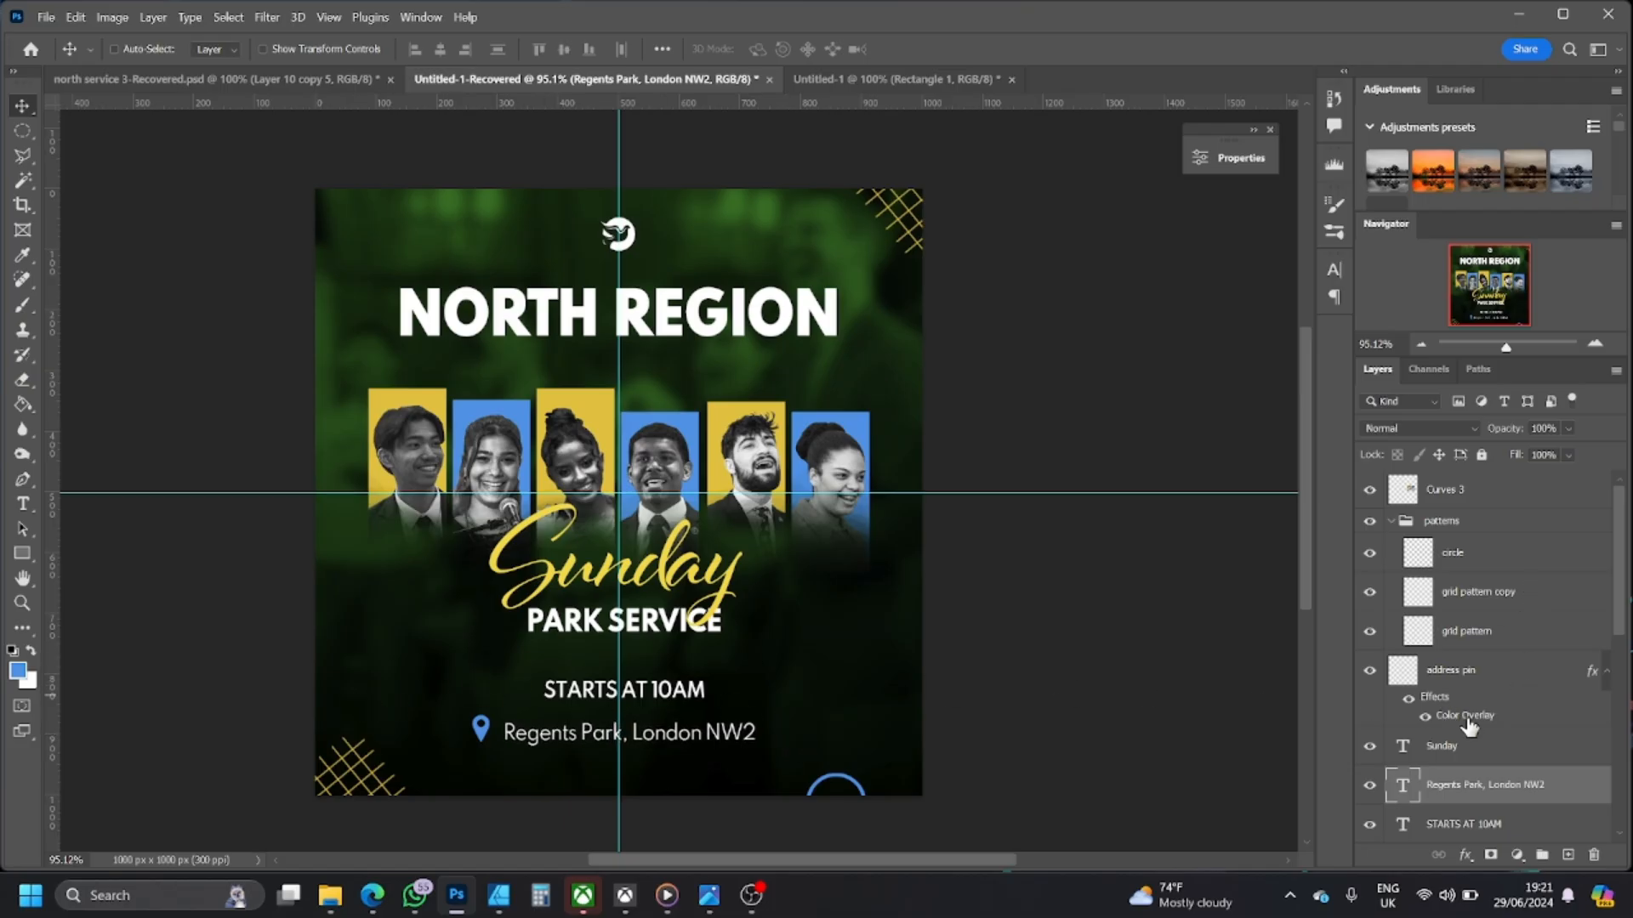
click(1471, 682)
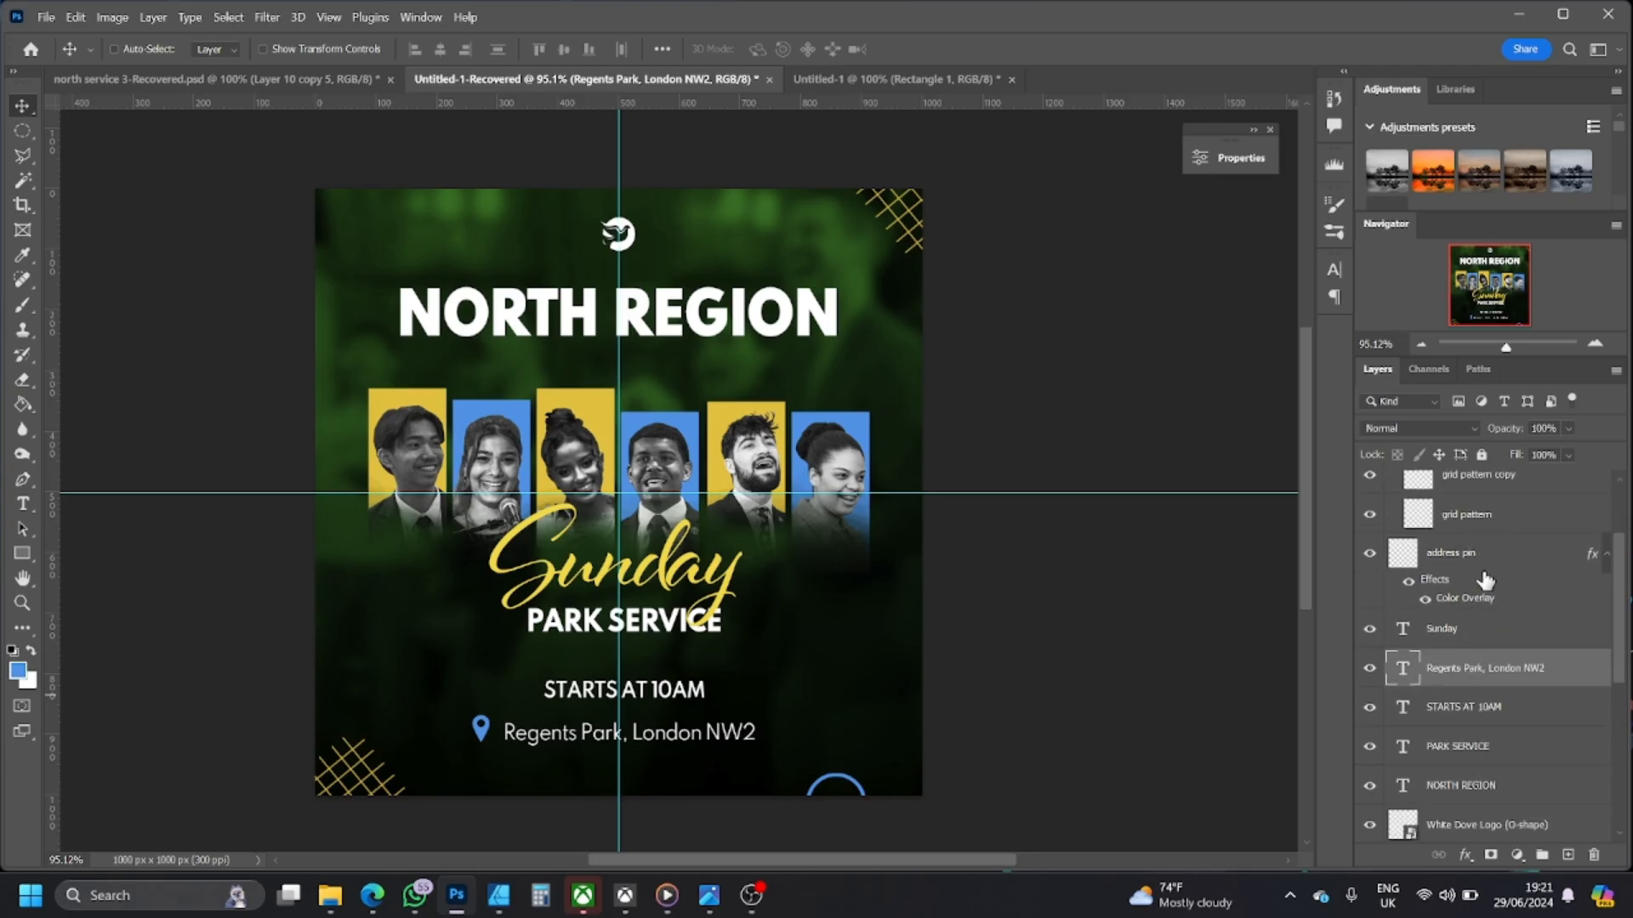
scroll(1485, 571, down, 2)
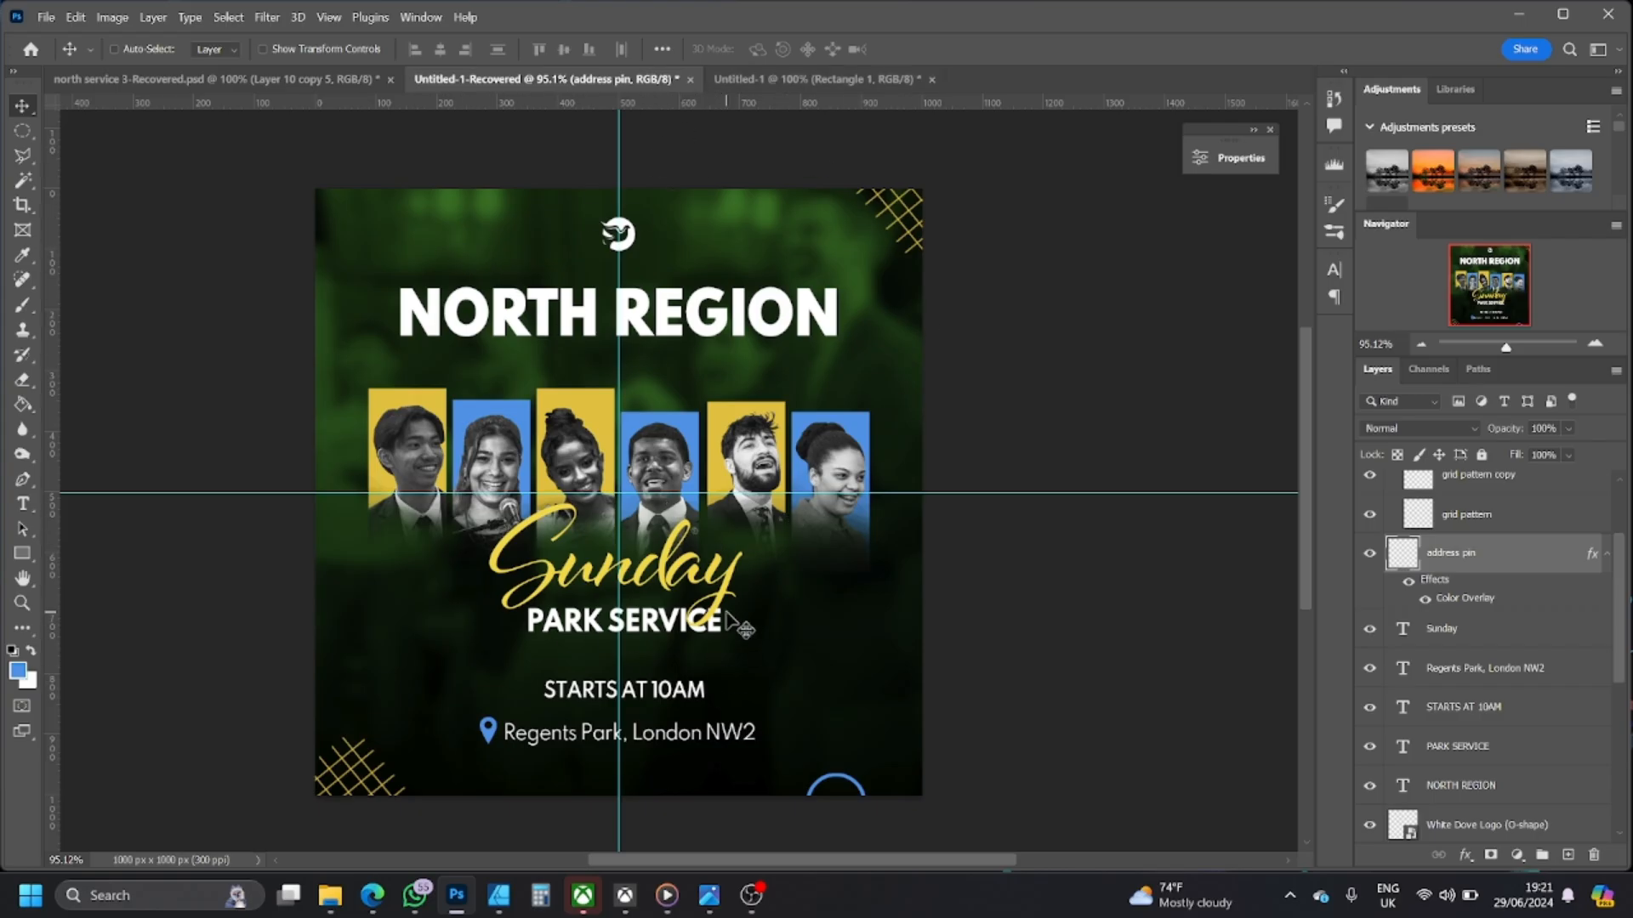
- Save the document to the Desktop in Photoshop (PSD) format as "North region flyer", with Maximize Compatibility on
click(47, 18)
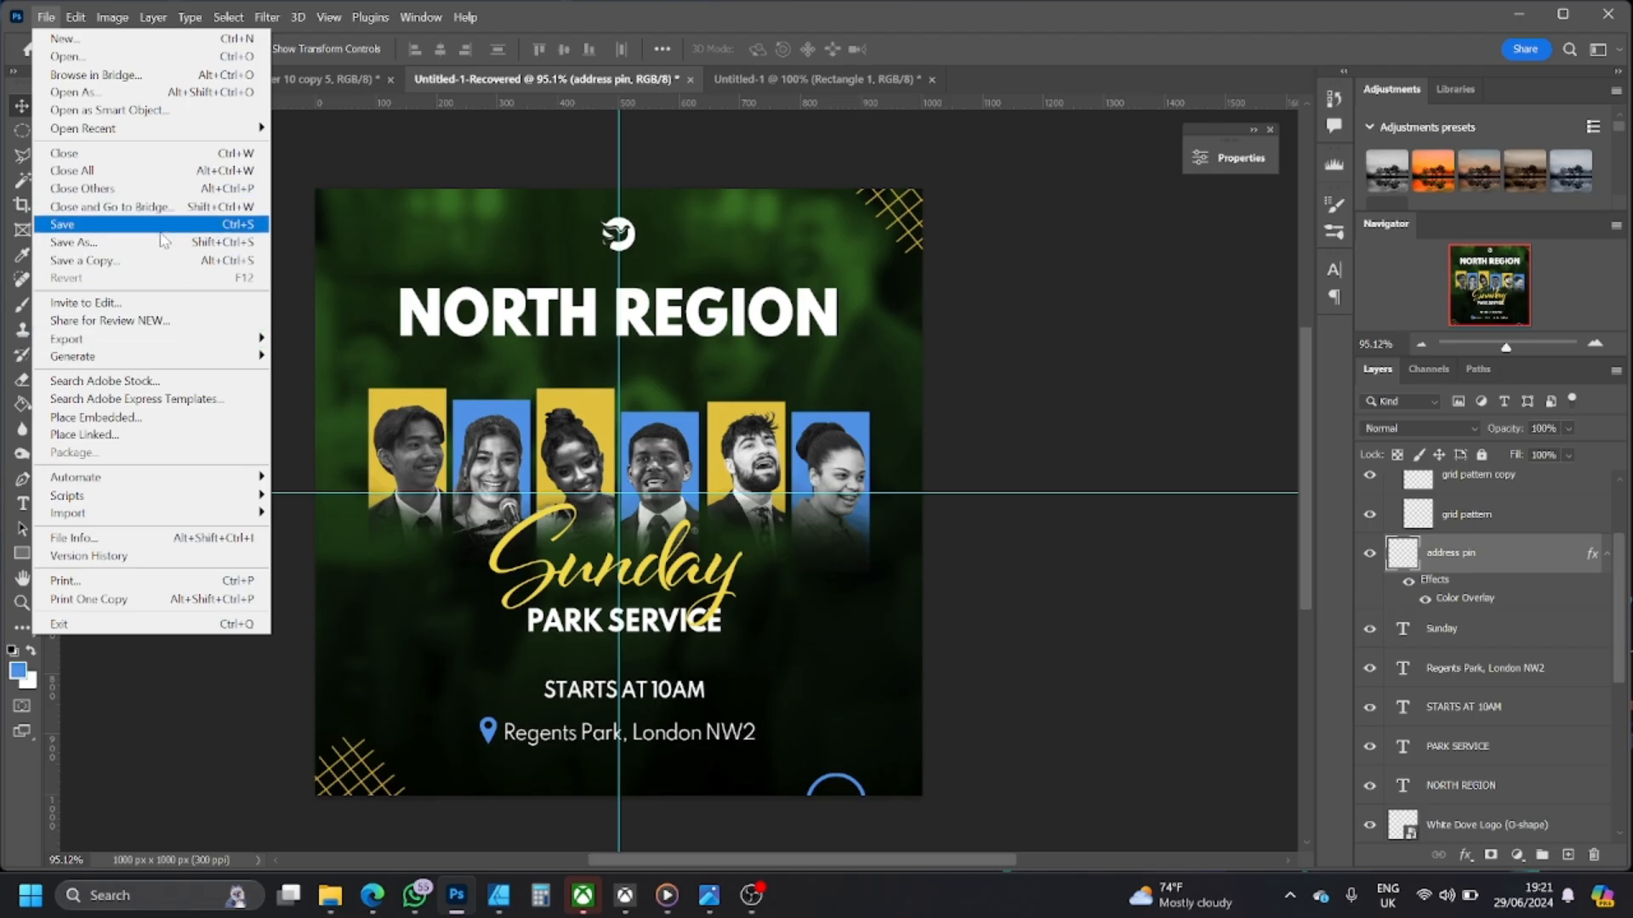
click(543, 14)
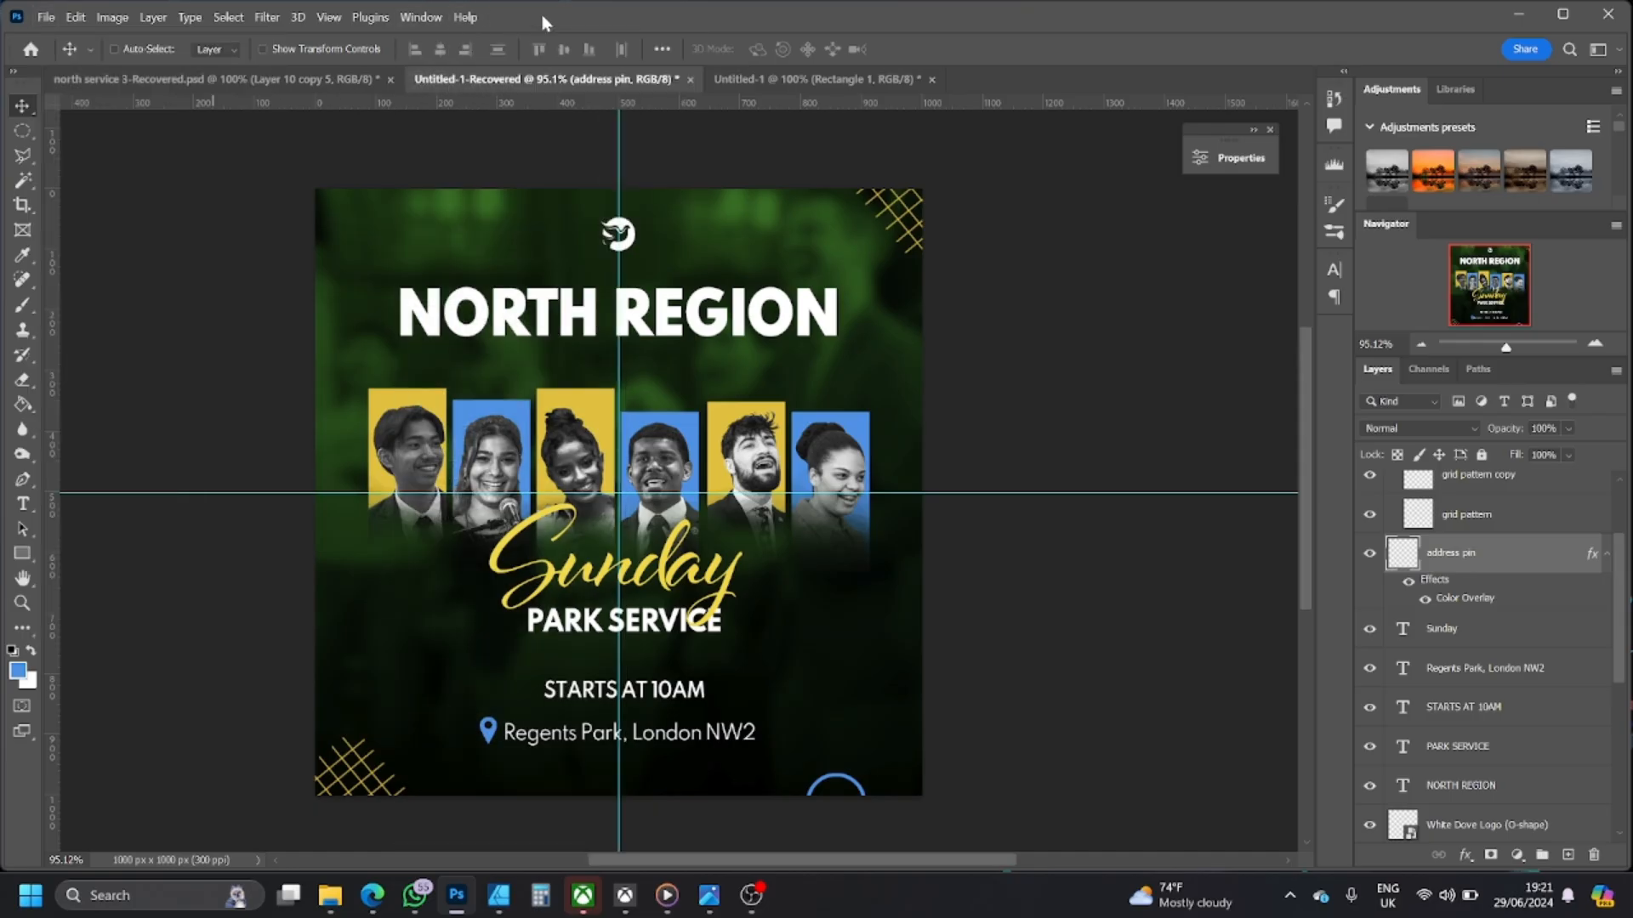
click(44, 19)
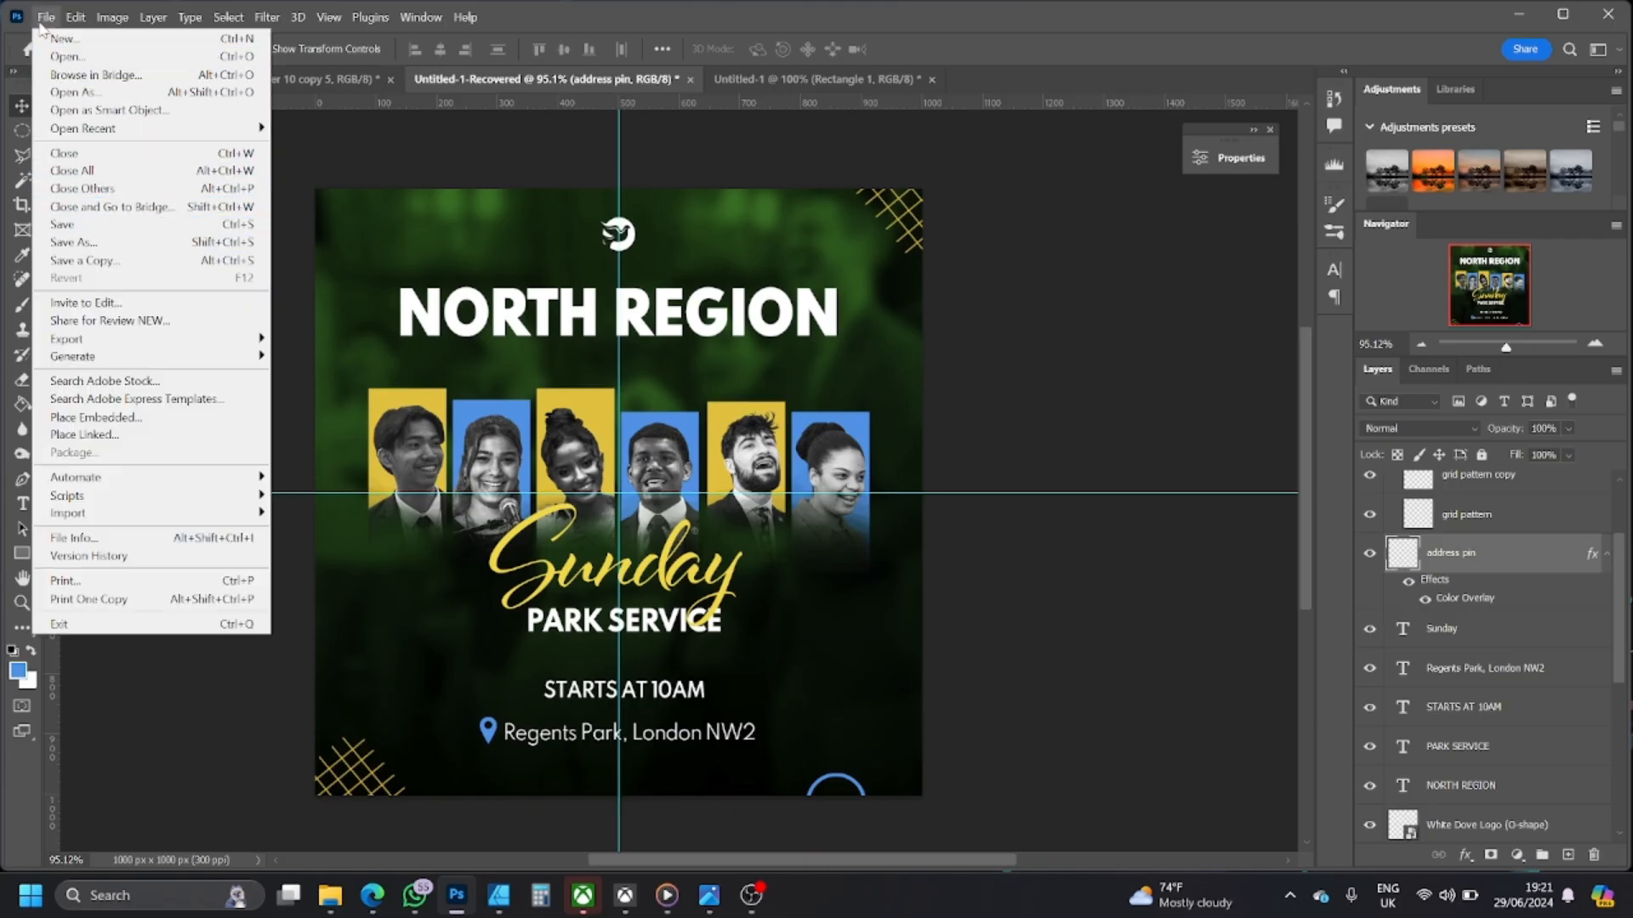
click(83, 243)
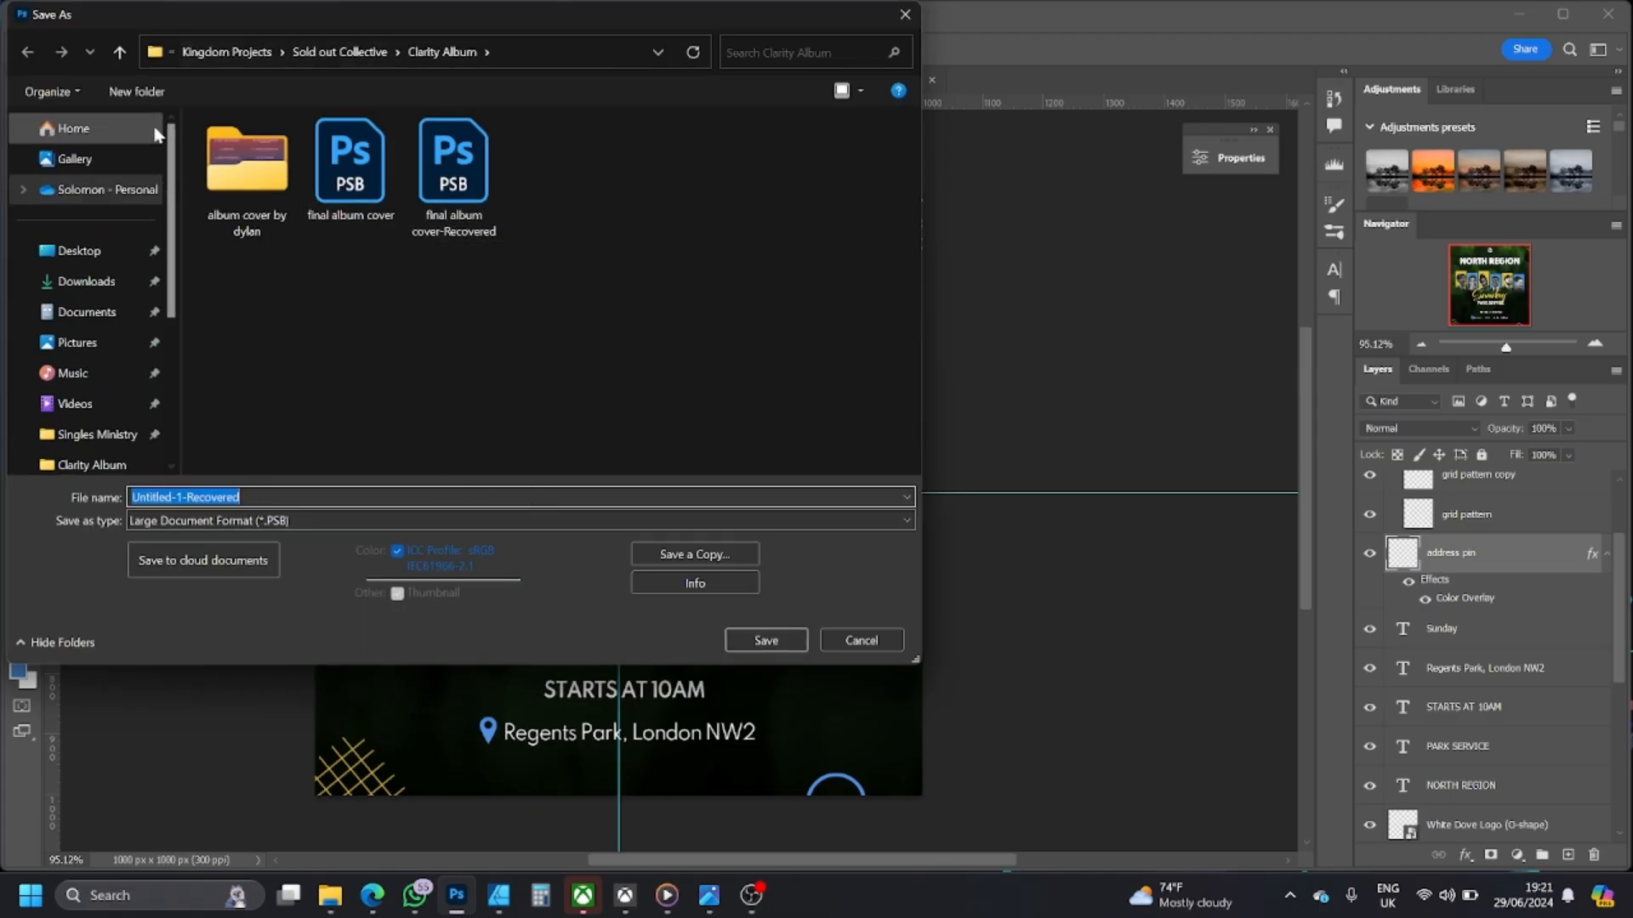
click(91, 255)
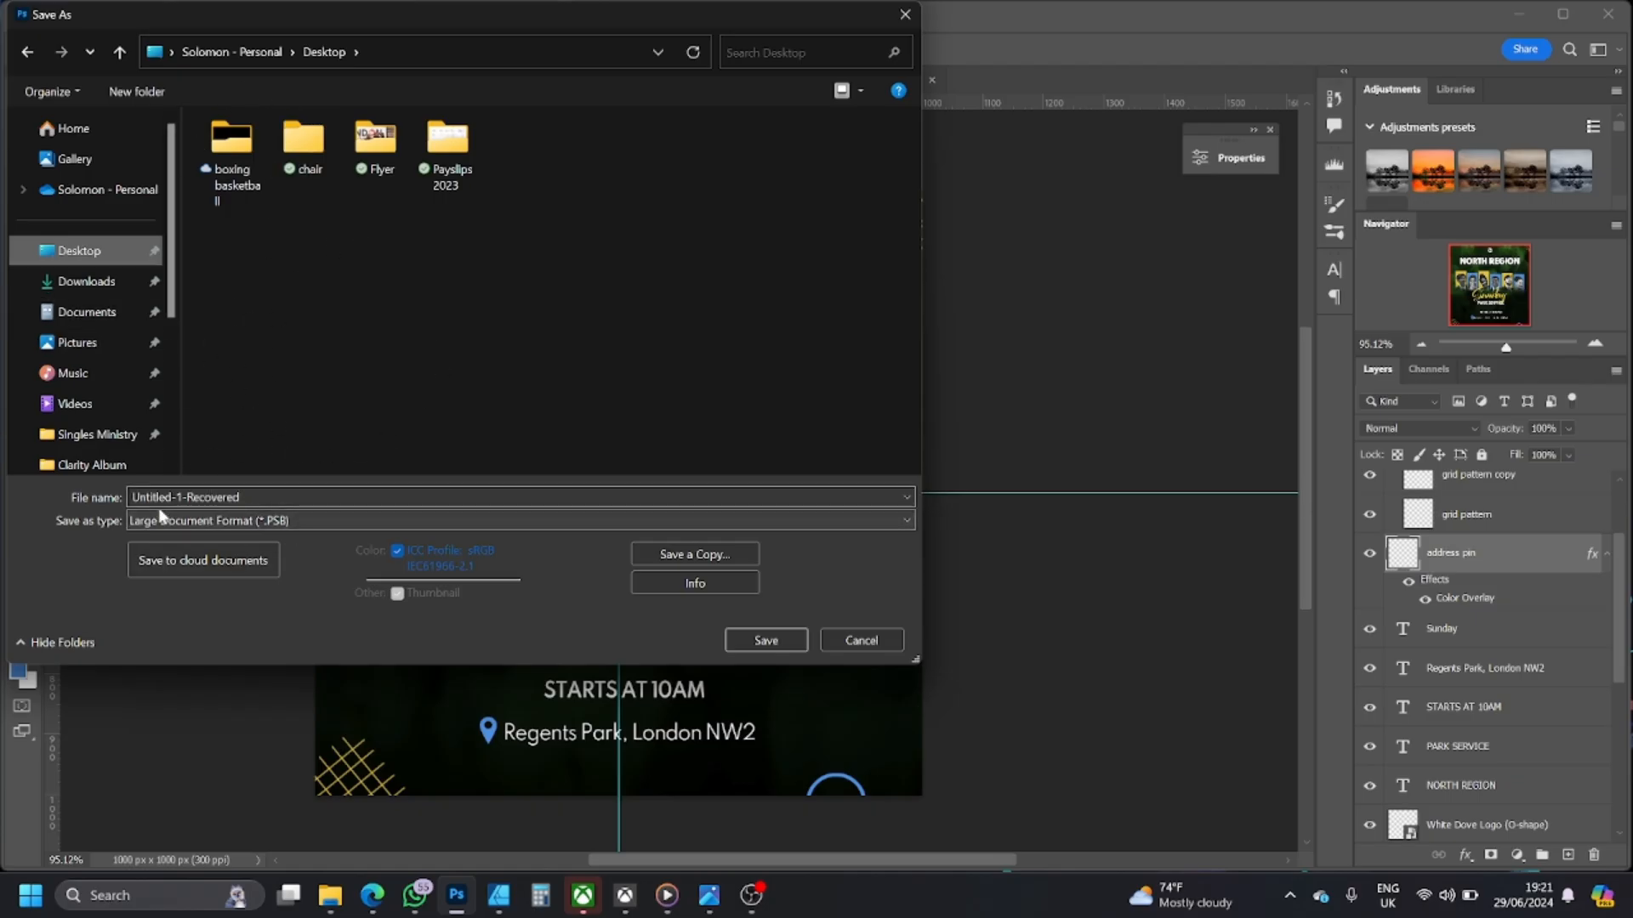
click(214, 520)
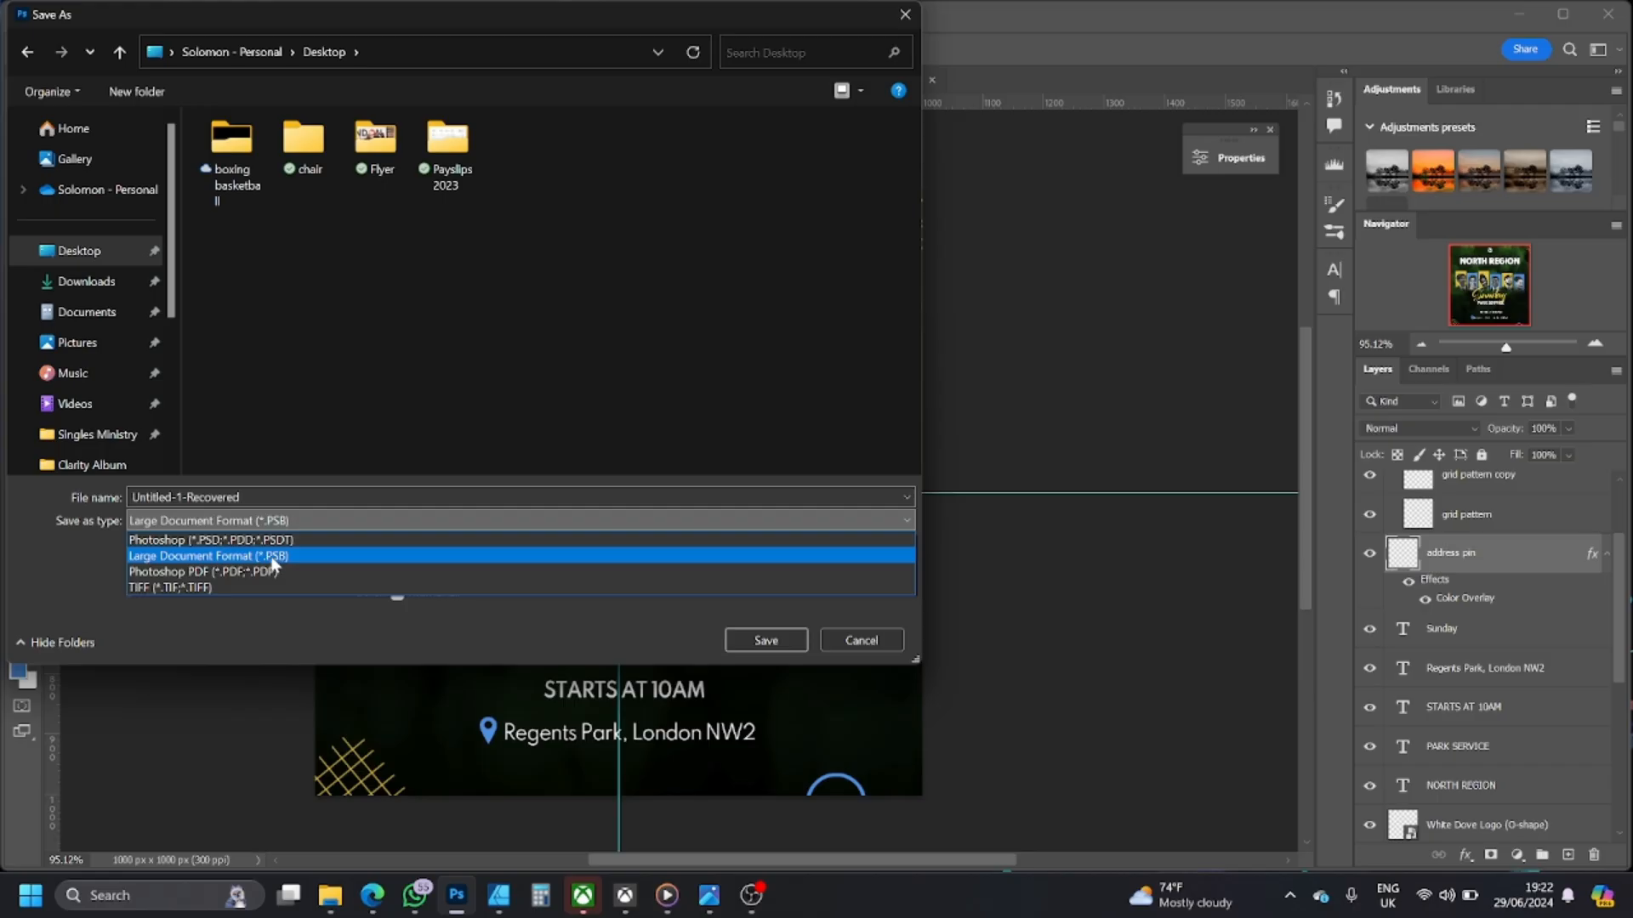
click(209, 540)
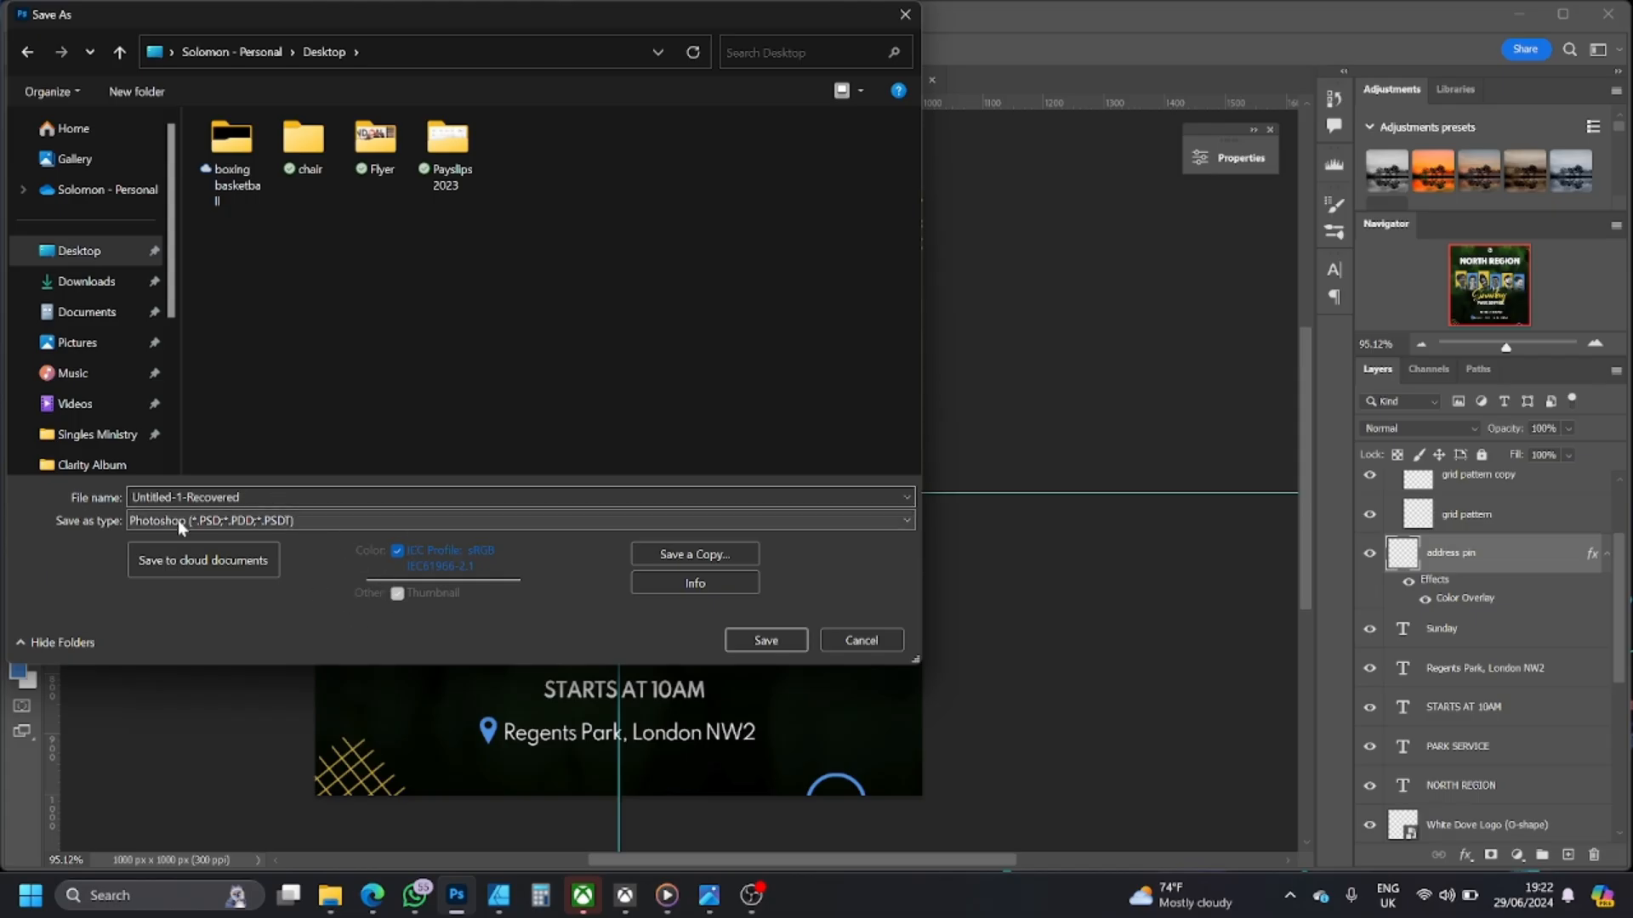
double_click(194, 497)
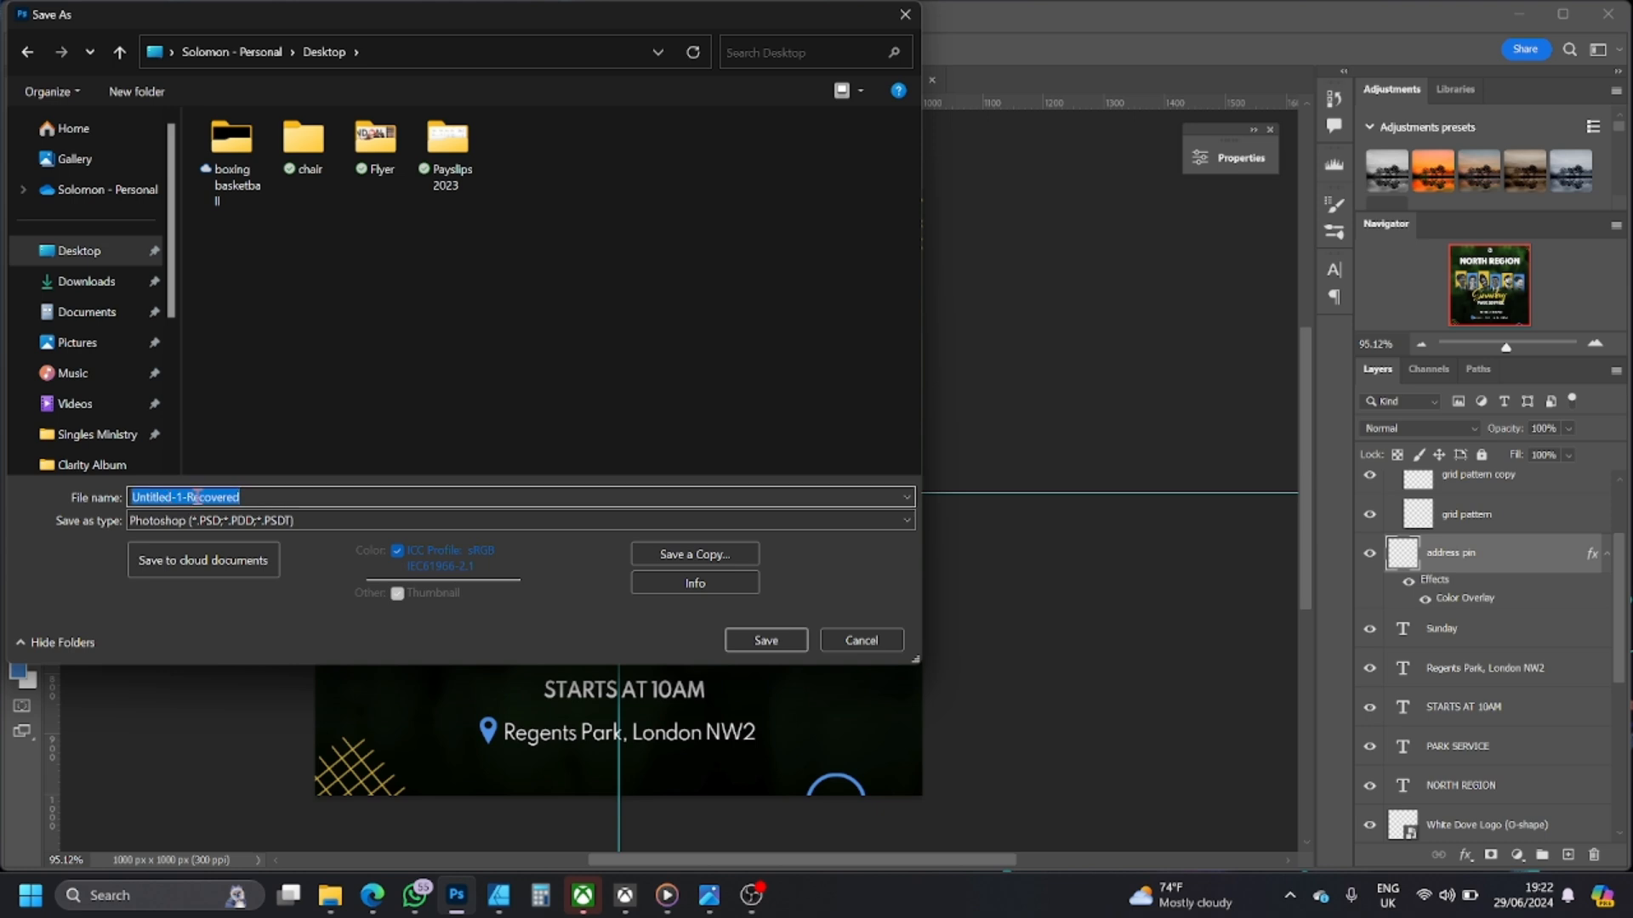
text(North region flyer)
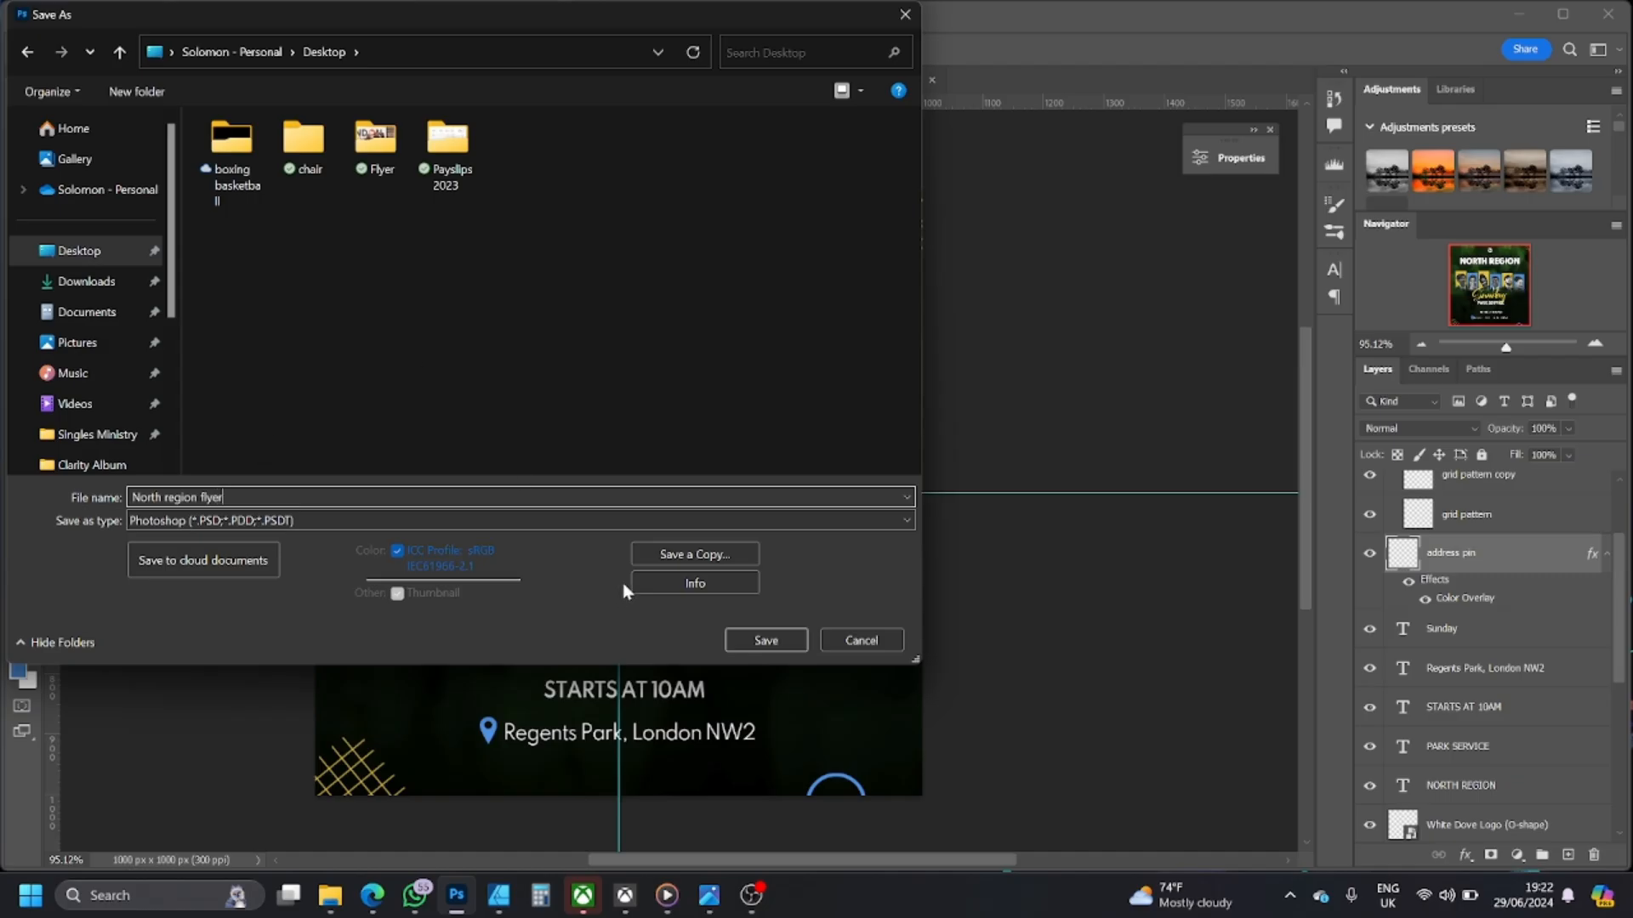
click(781, 642)
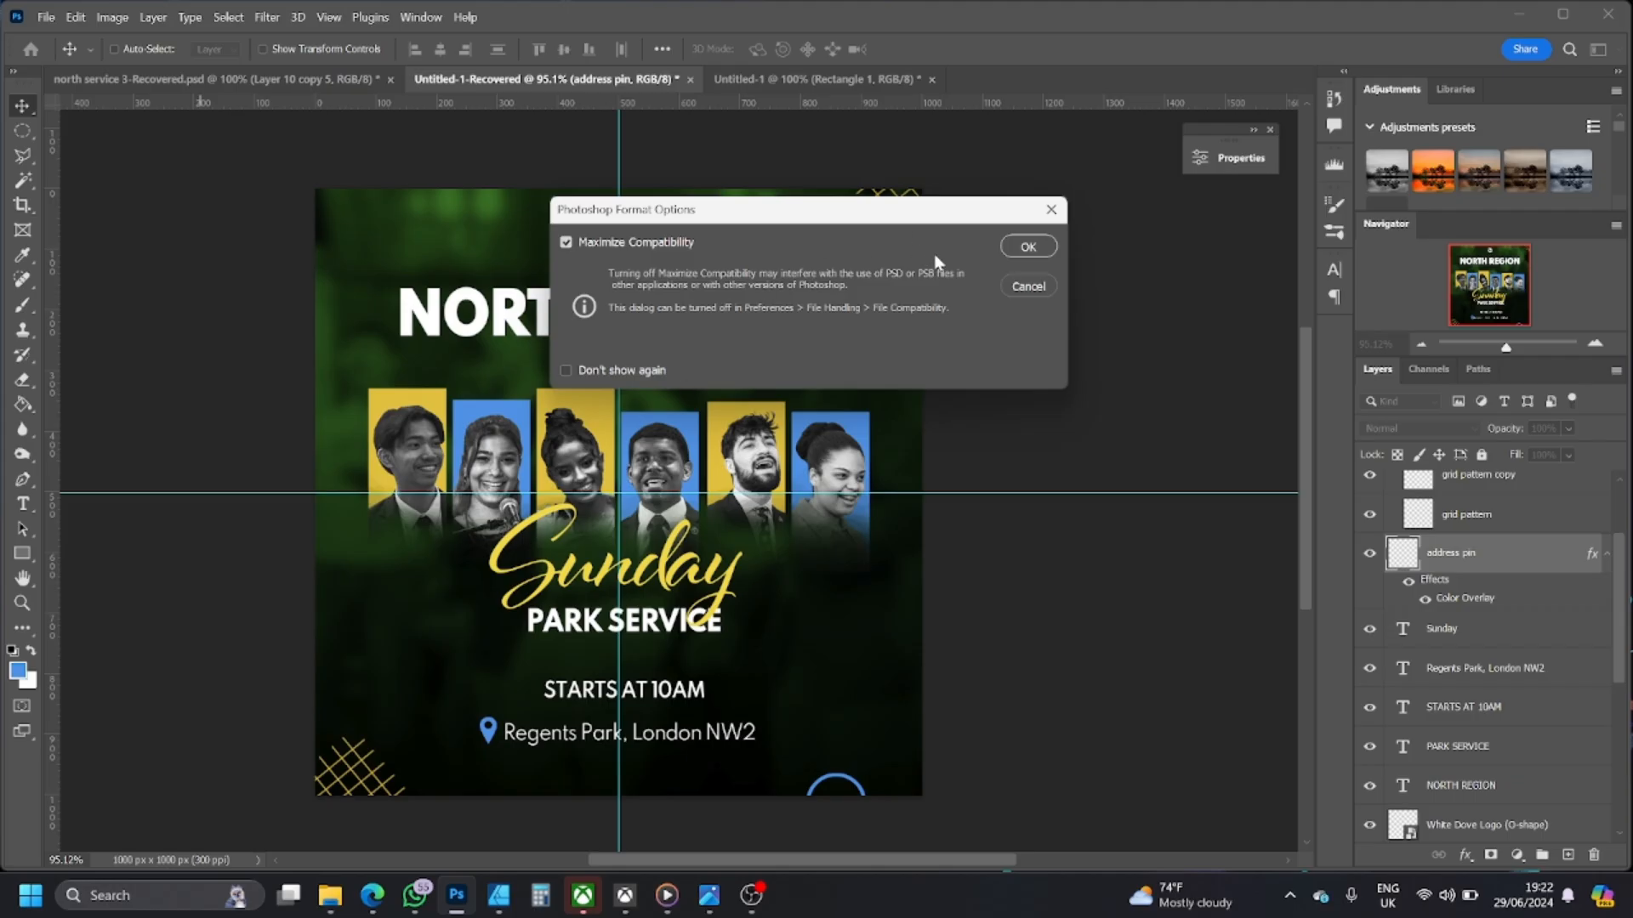
click(1026, 249)
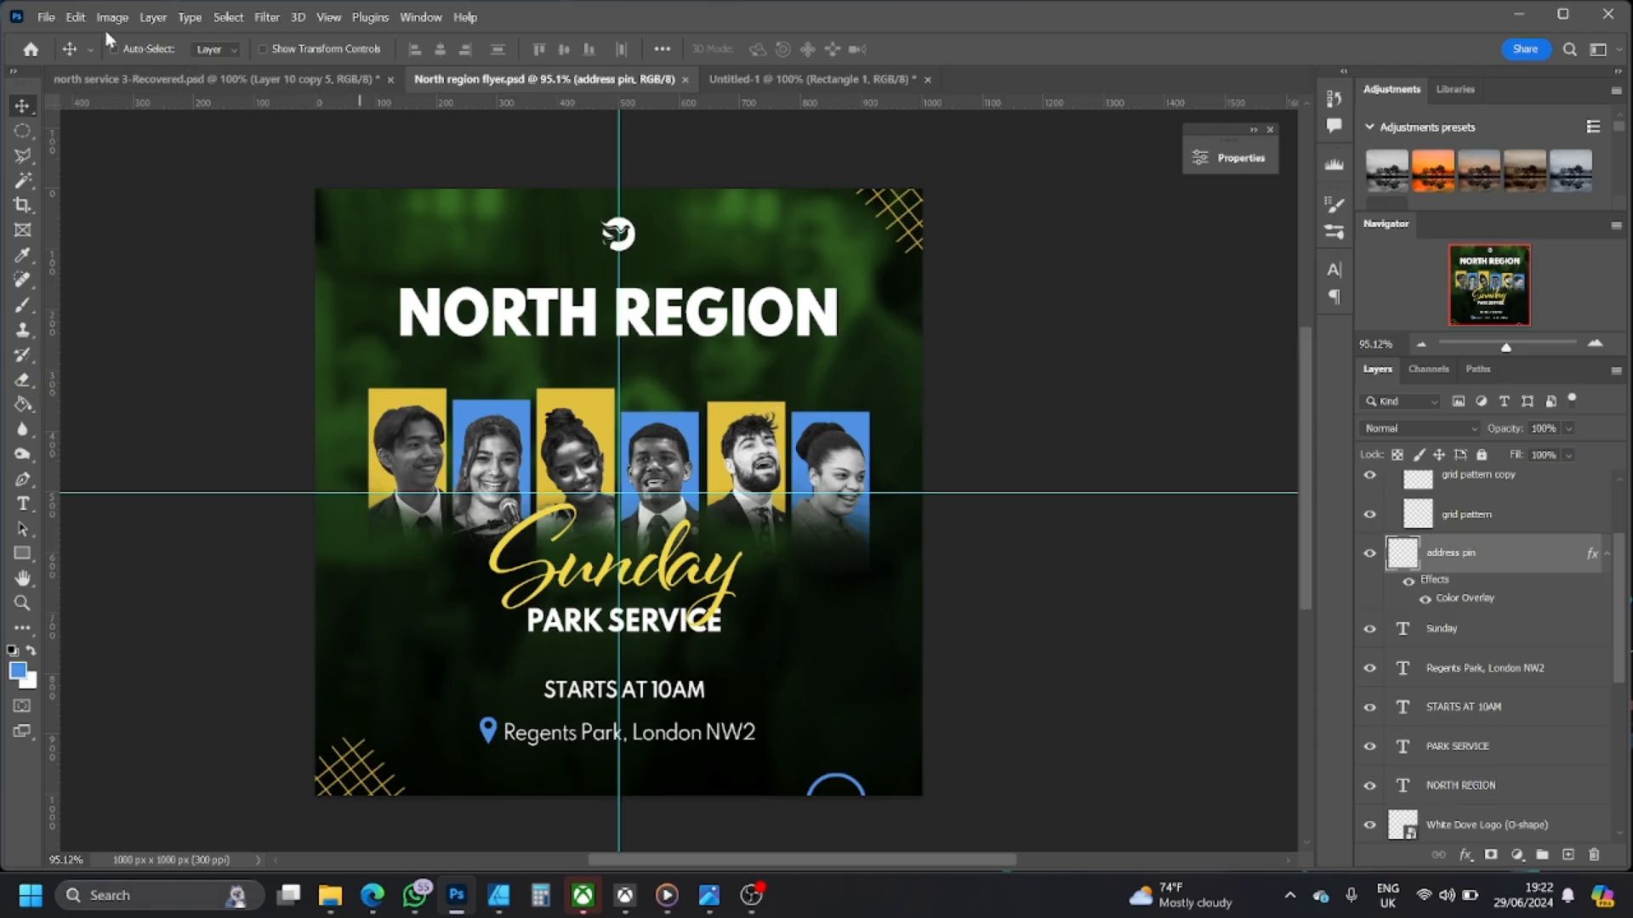
- Export the flyer as a JPG with quality 6 at 1000 x 1000 px, saving it to the Desktop as "North region flyer"
click(46, 17)
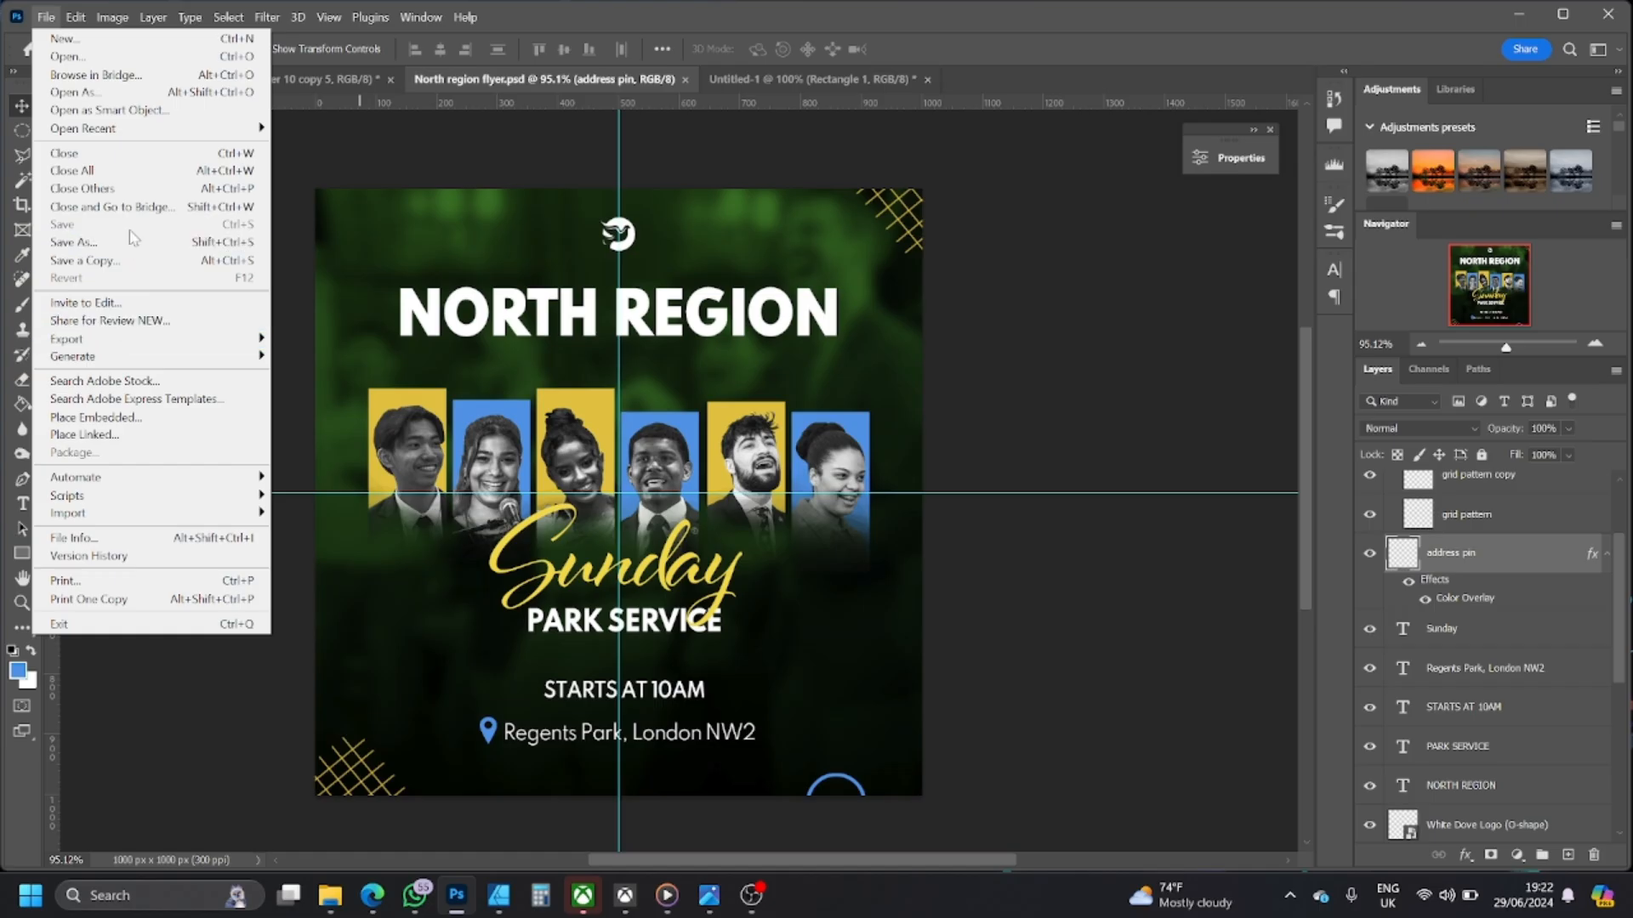
mouse_move(127, 341)
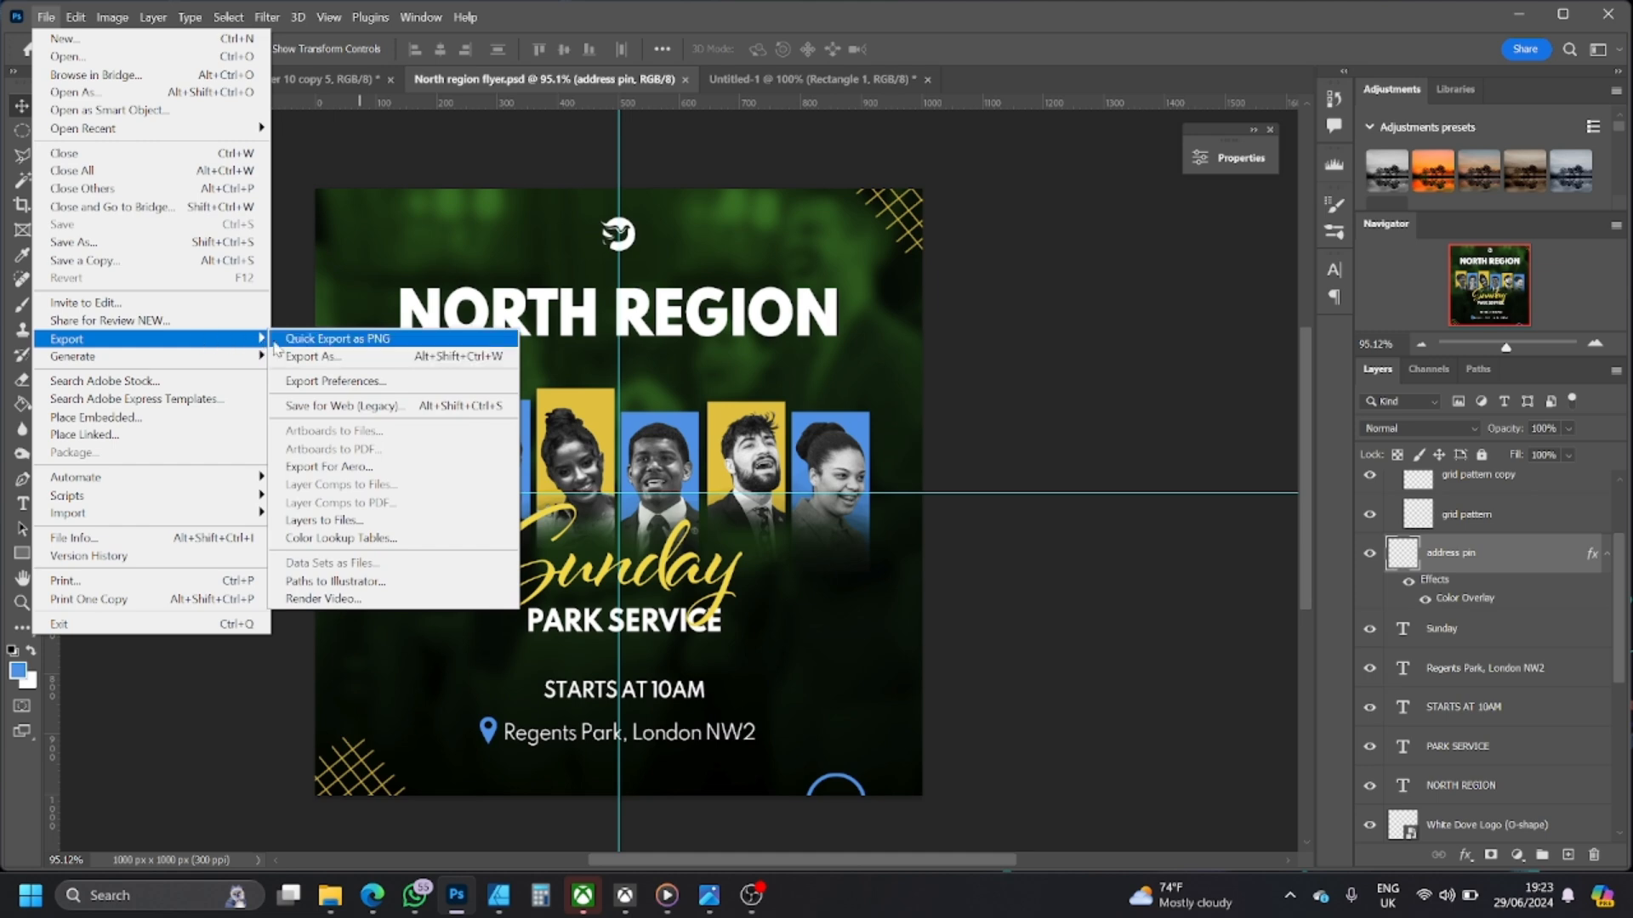
click(351, 362)
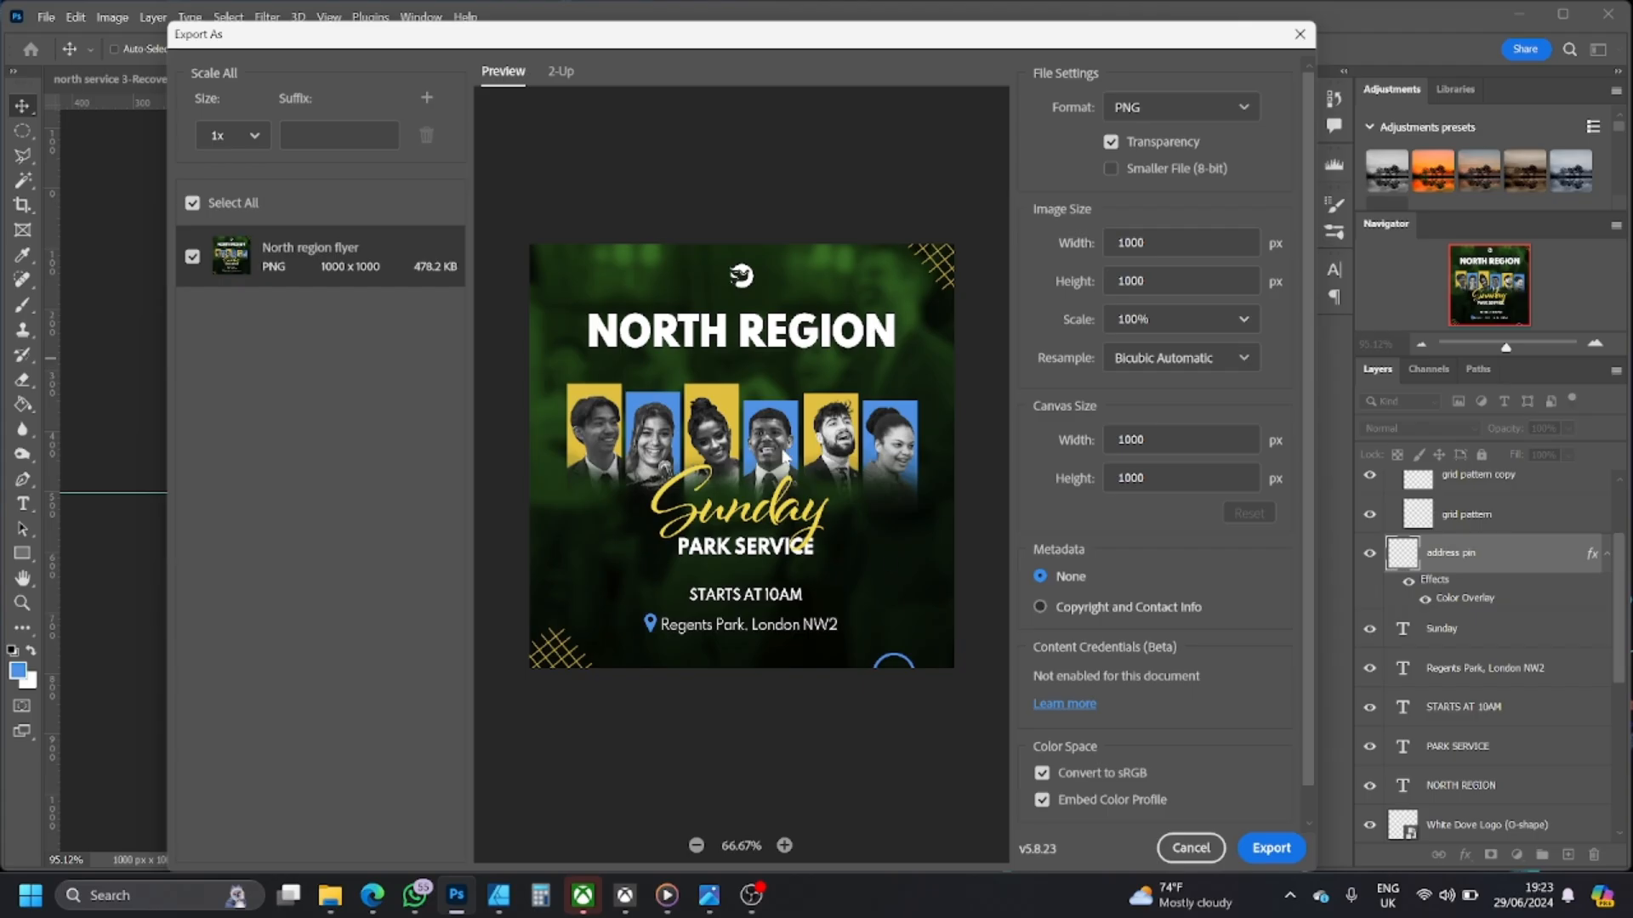
click(1240, 108)
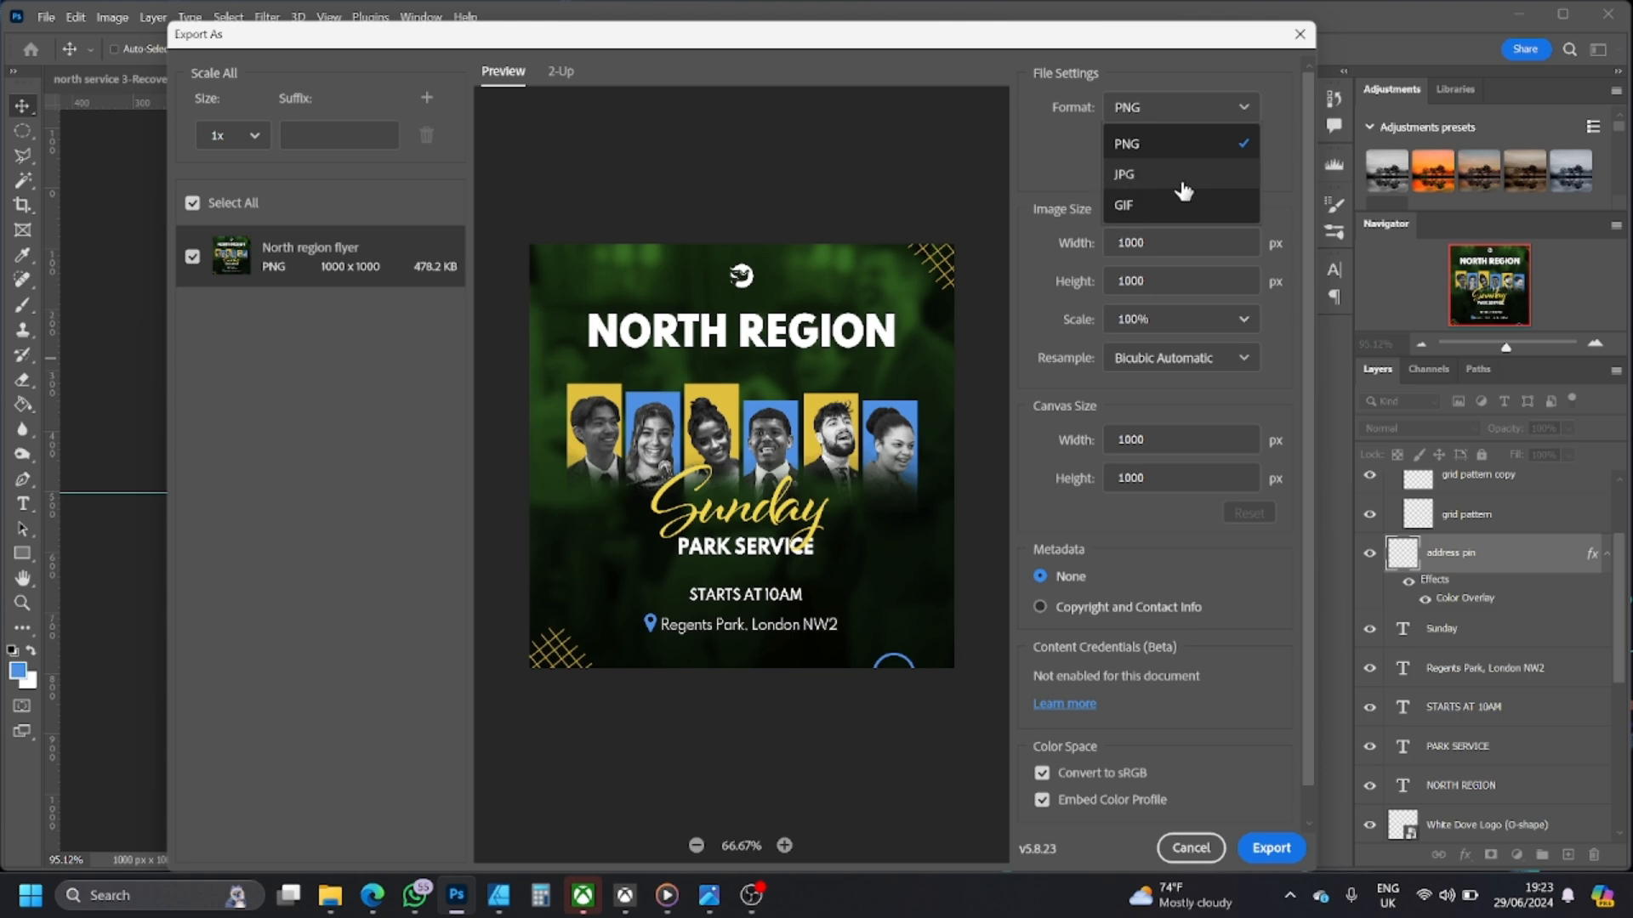
click(1186, 188)
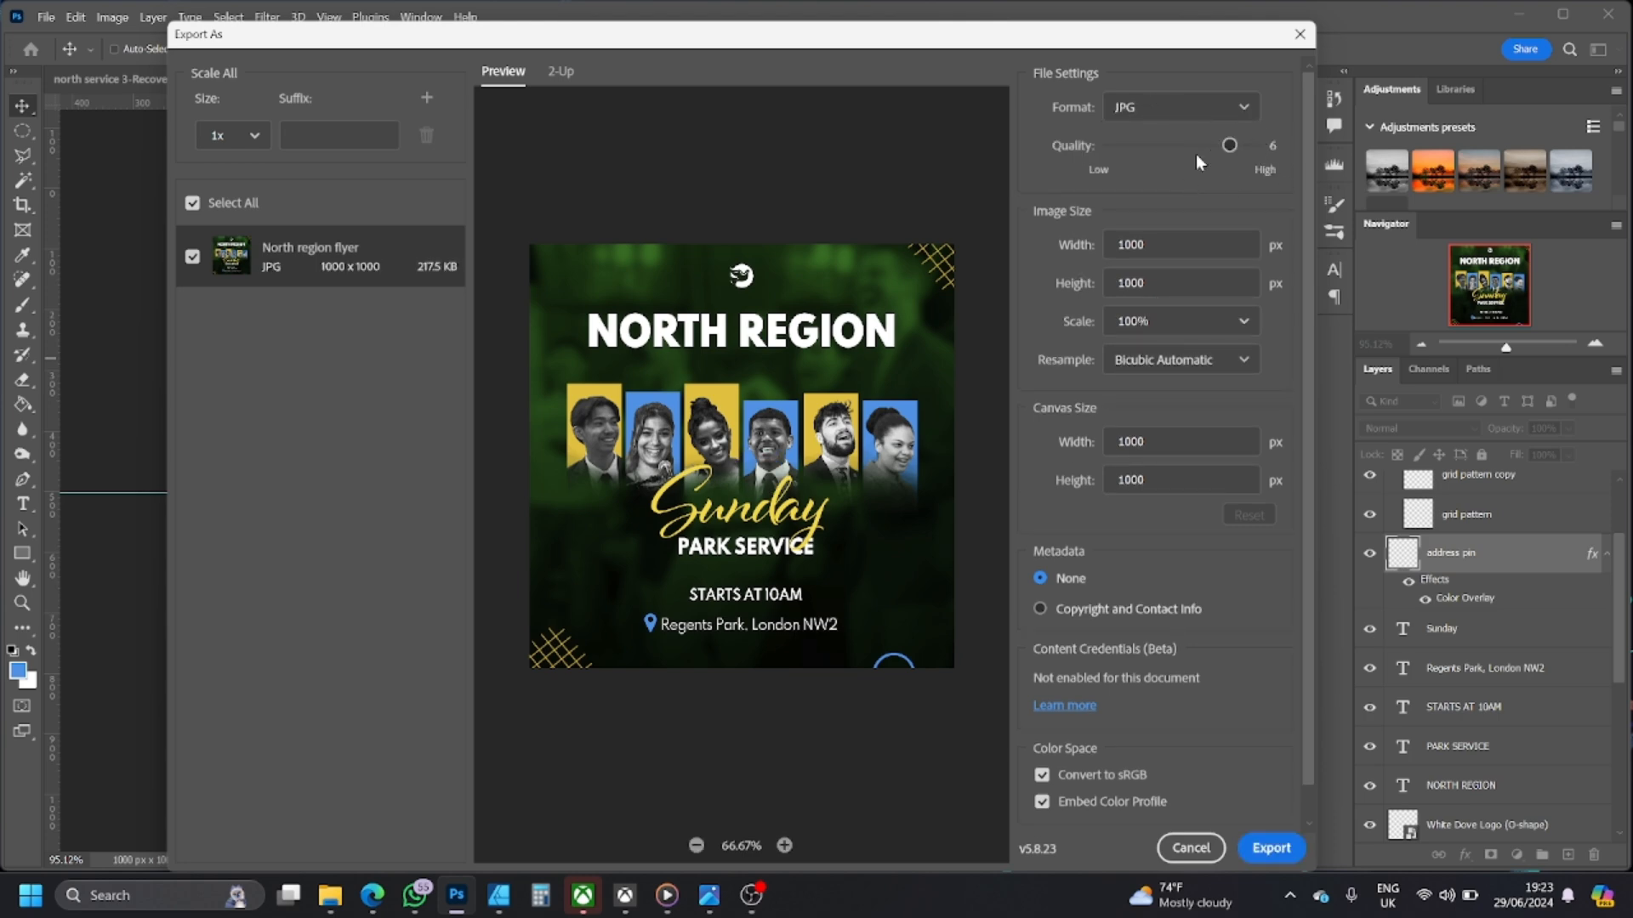
mouse_move(1229, 145)
mouse_down()
mouse_move(1255, 149)
mouse_move(1222, 153)
mouse_up()
click(1271, 849)
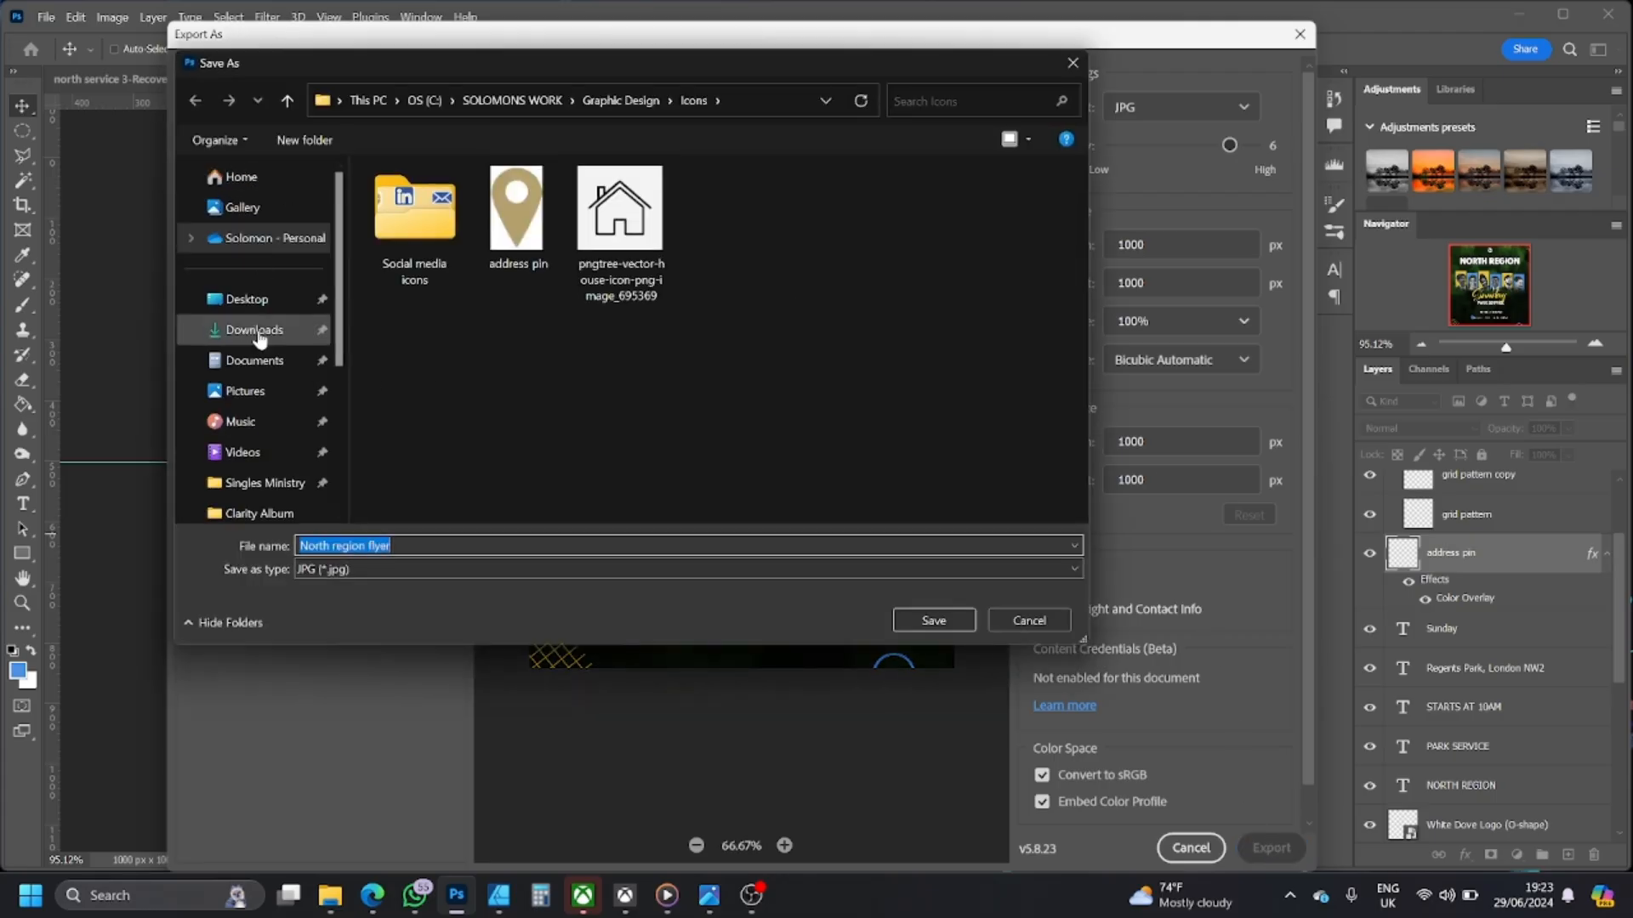
click(261, 304)
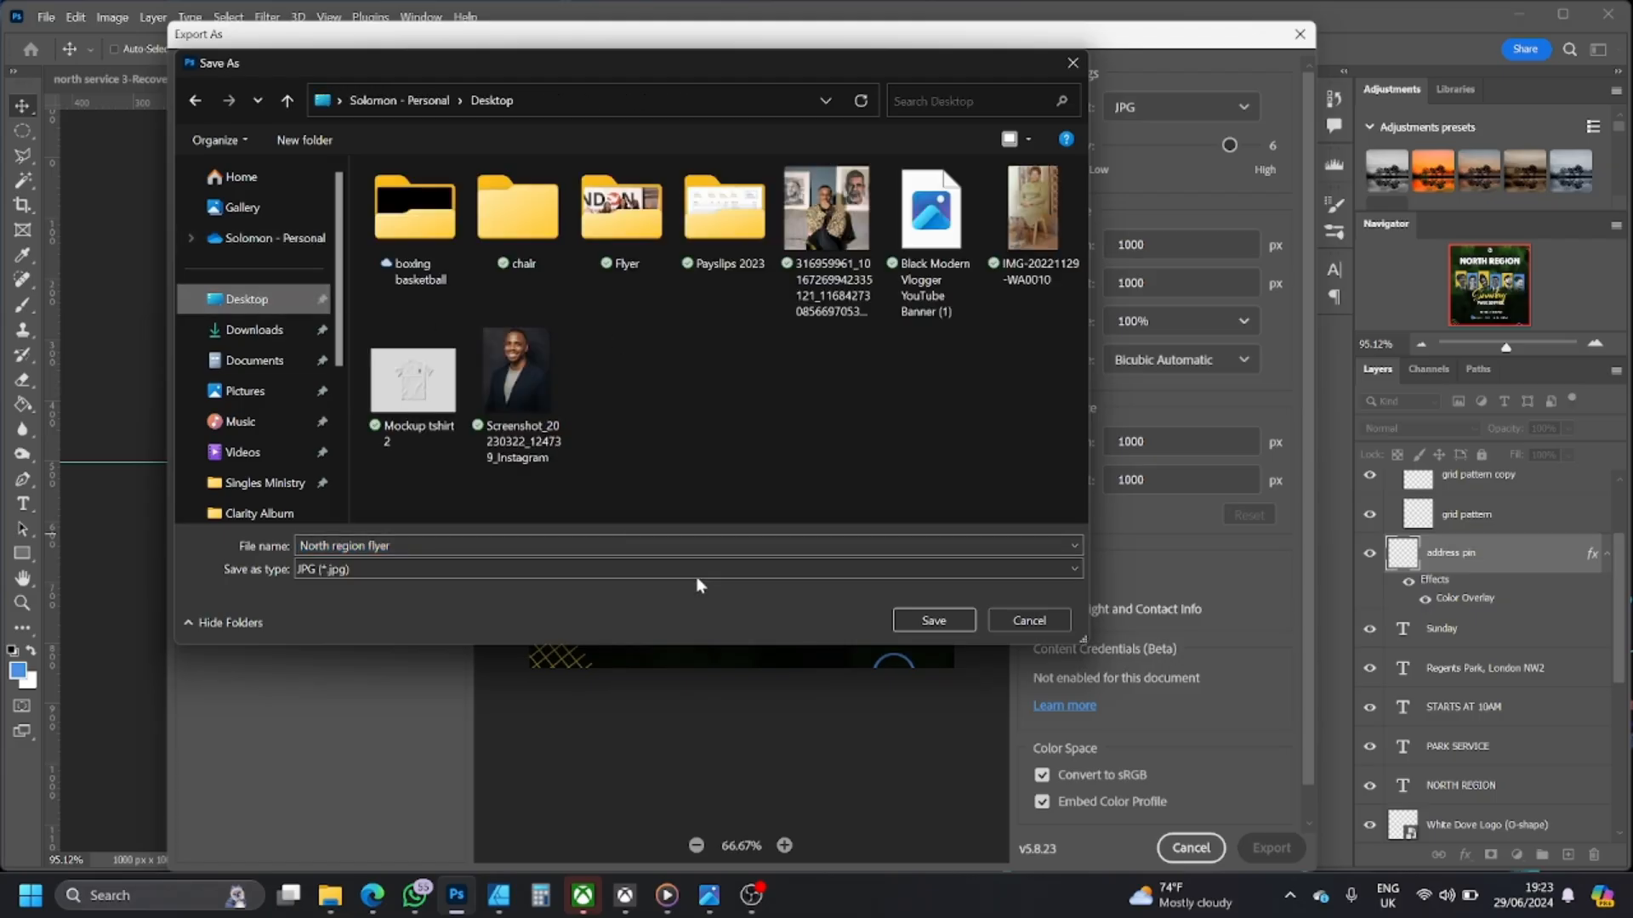
click(947, 619)
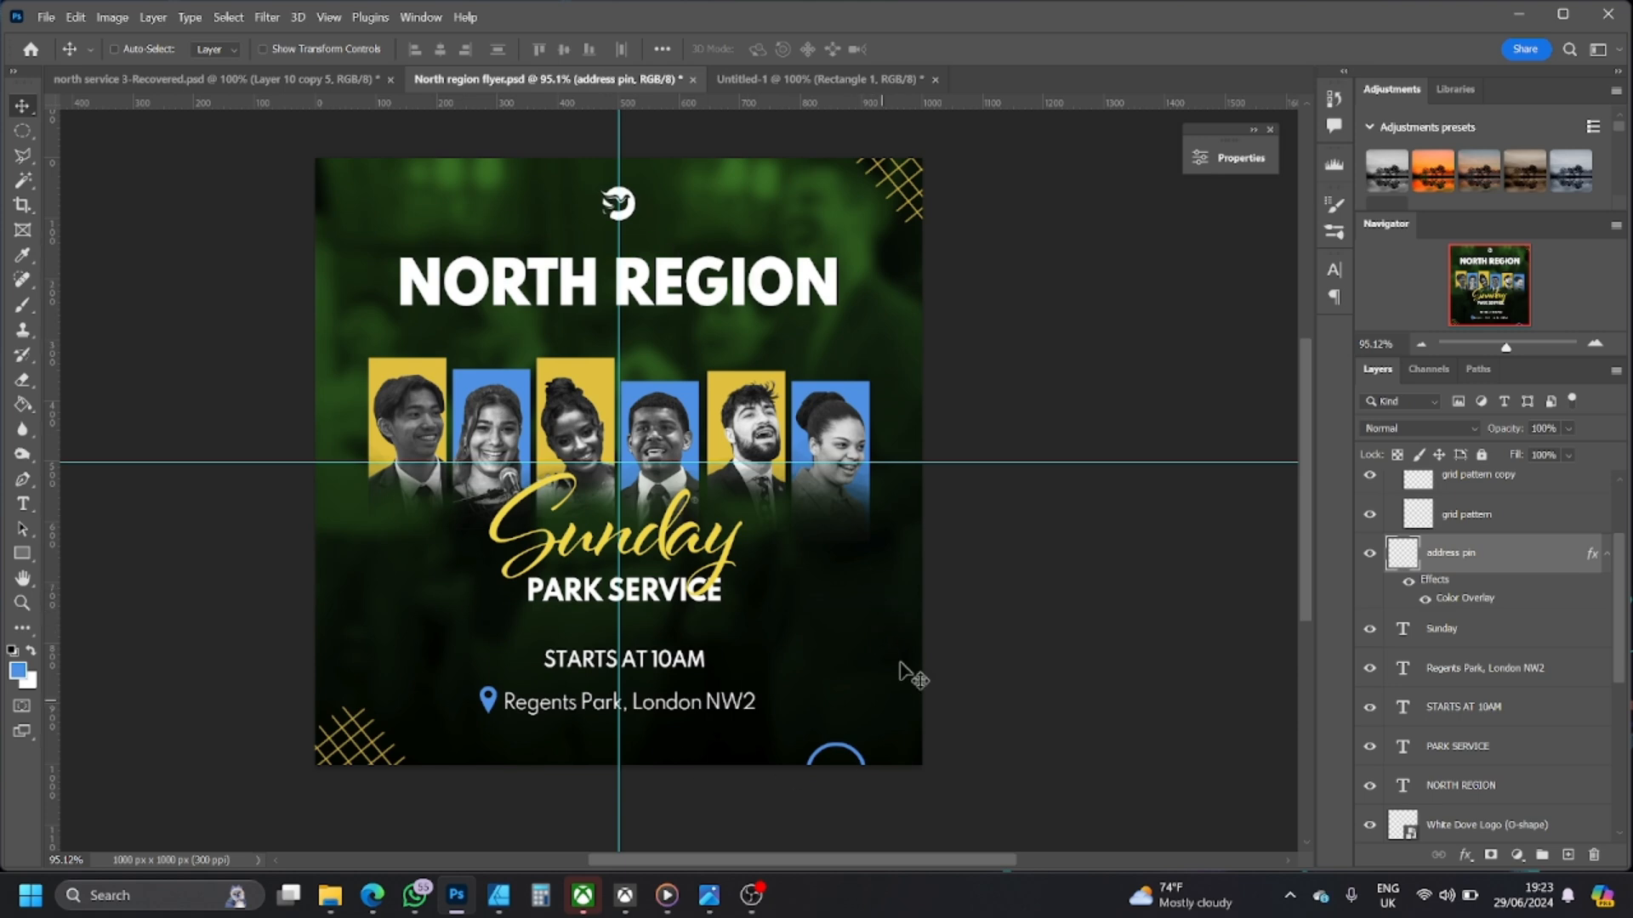
- Switch to File Explorer and open the exported North region flyer JPG from the Desktop to check it
click(329, 894)
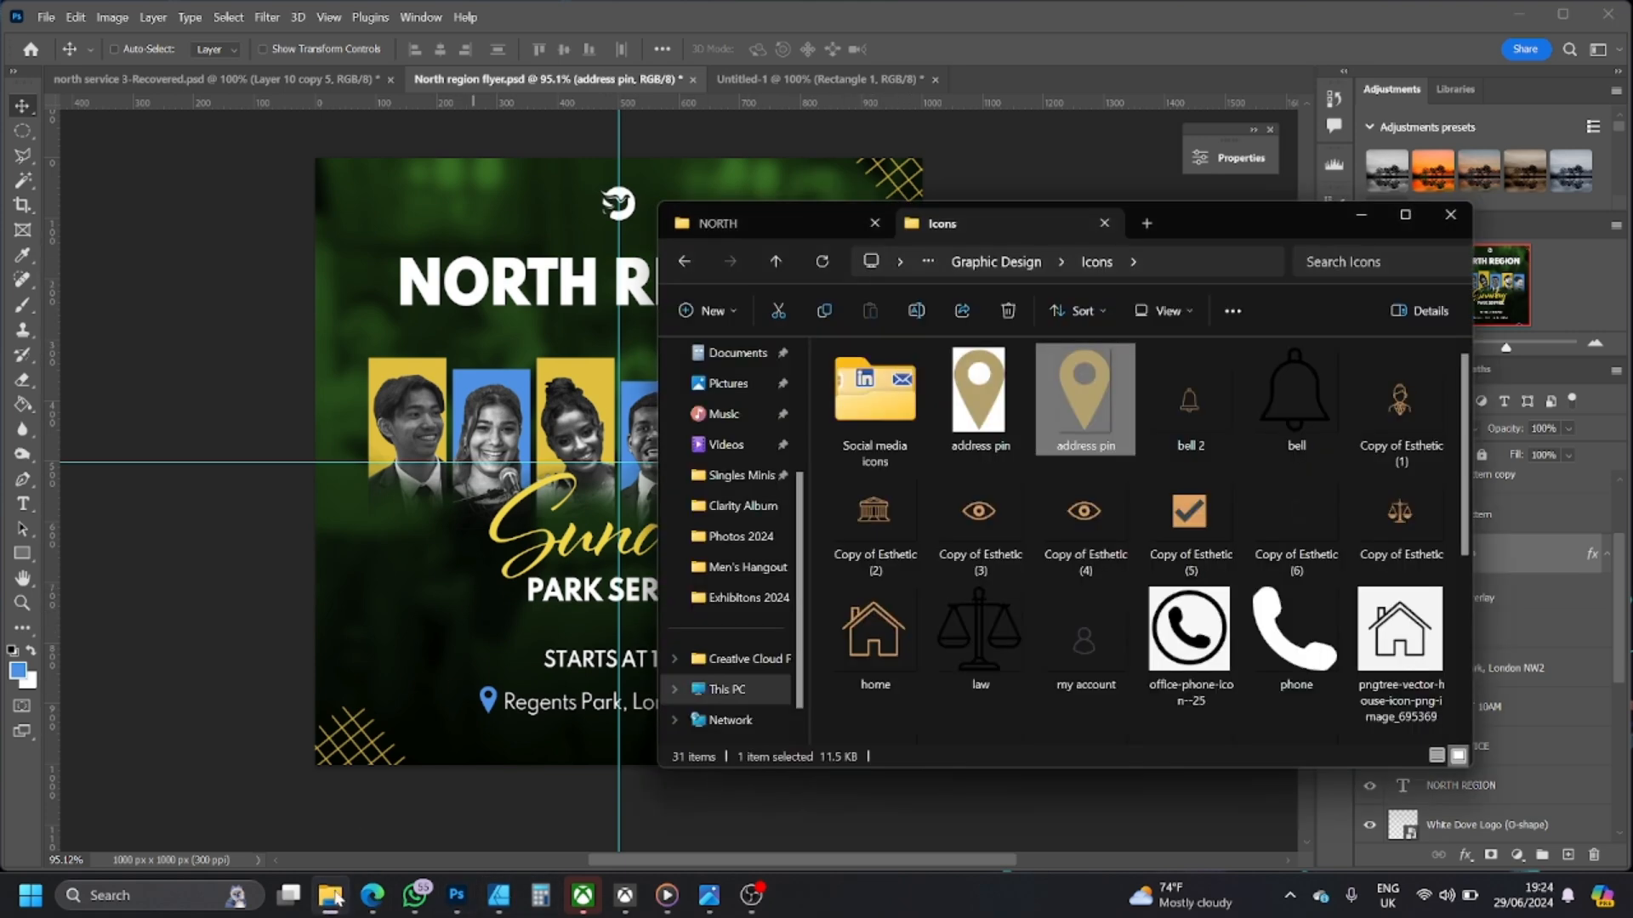
scroll(757, 375, up, 5)
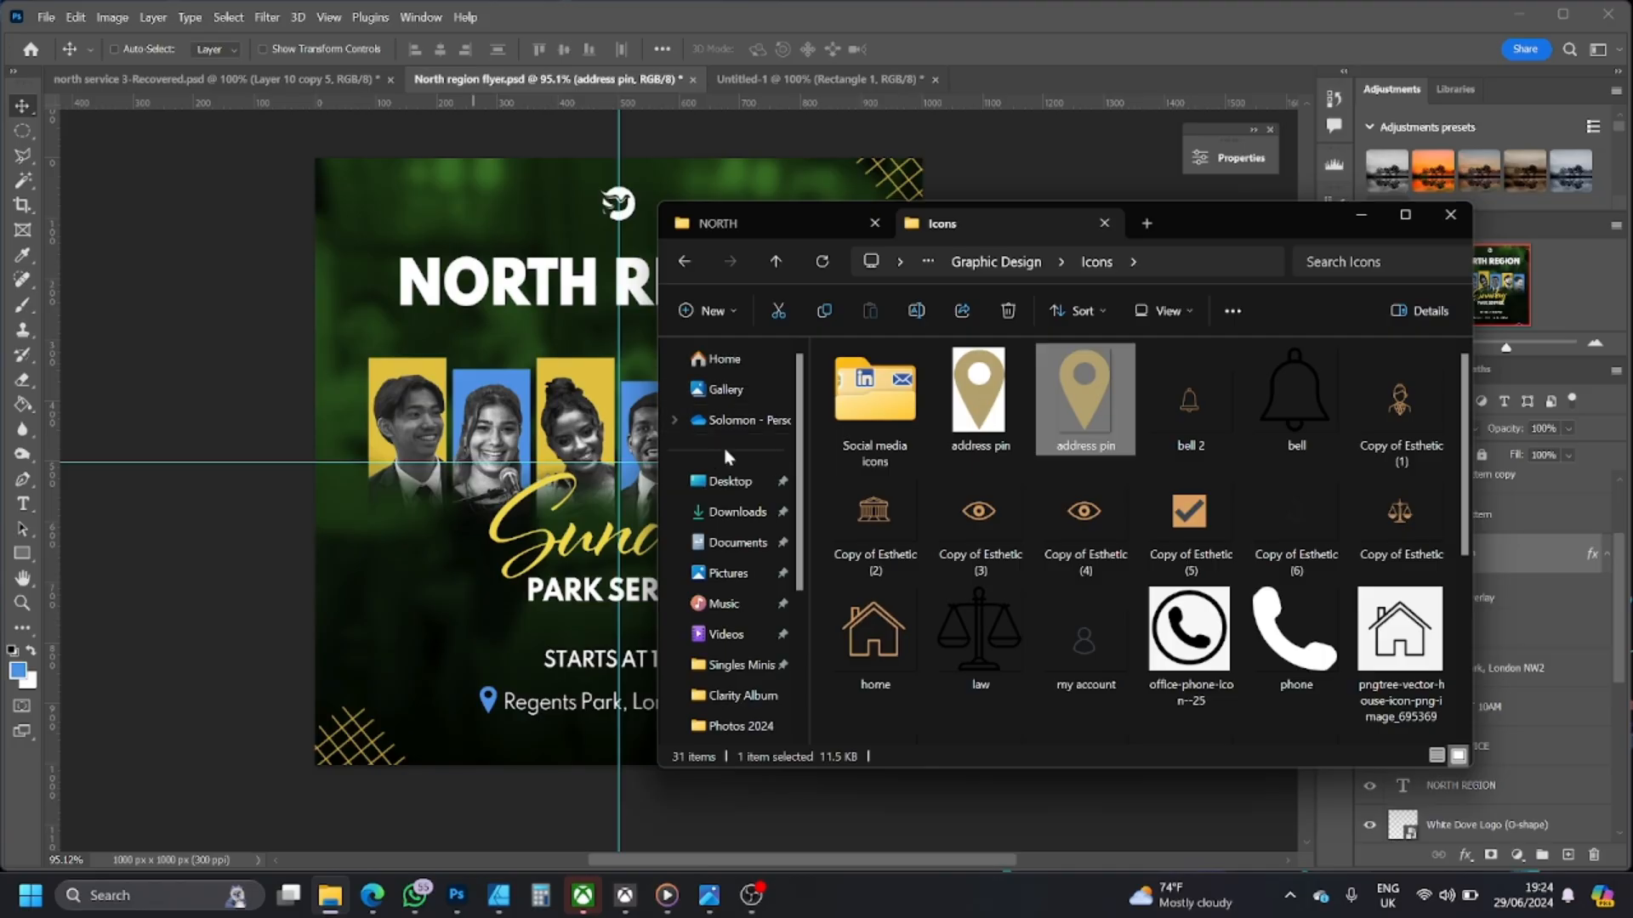
click(727, 481)
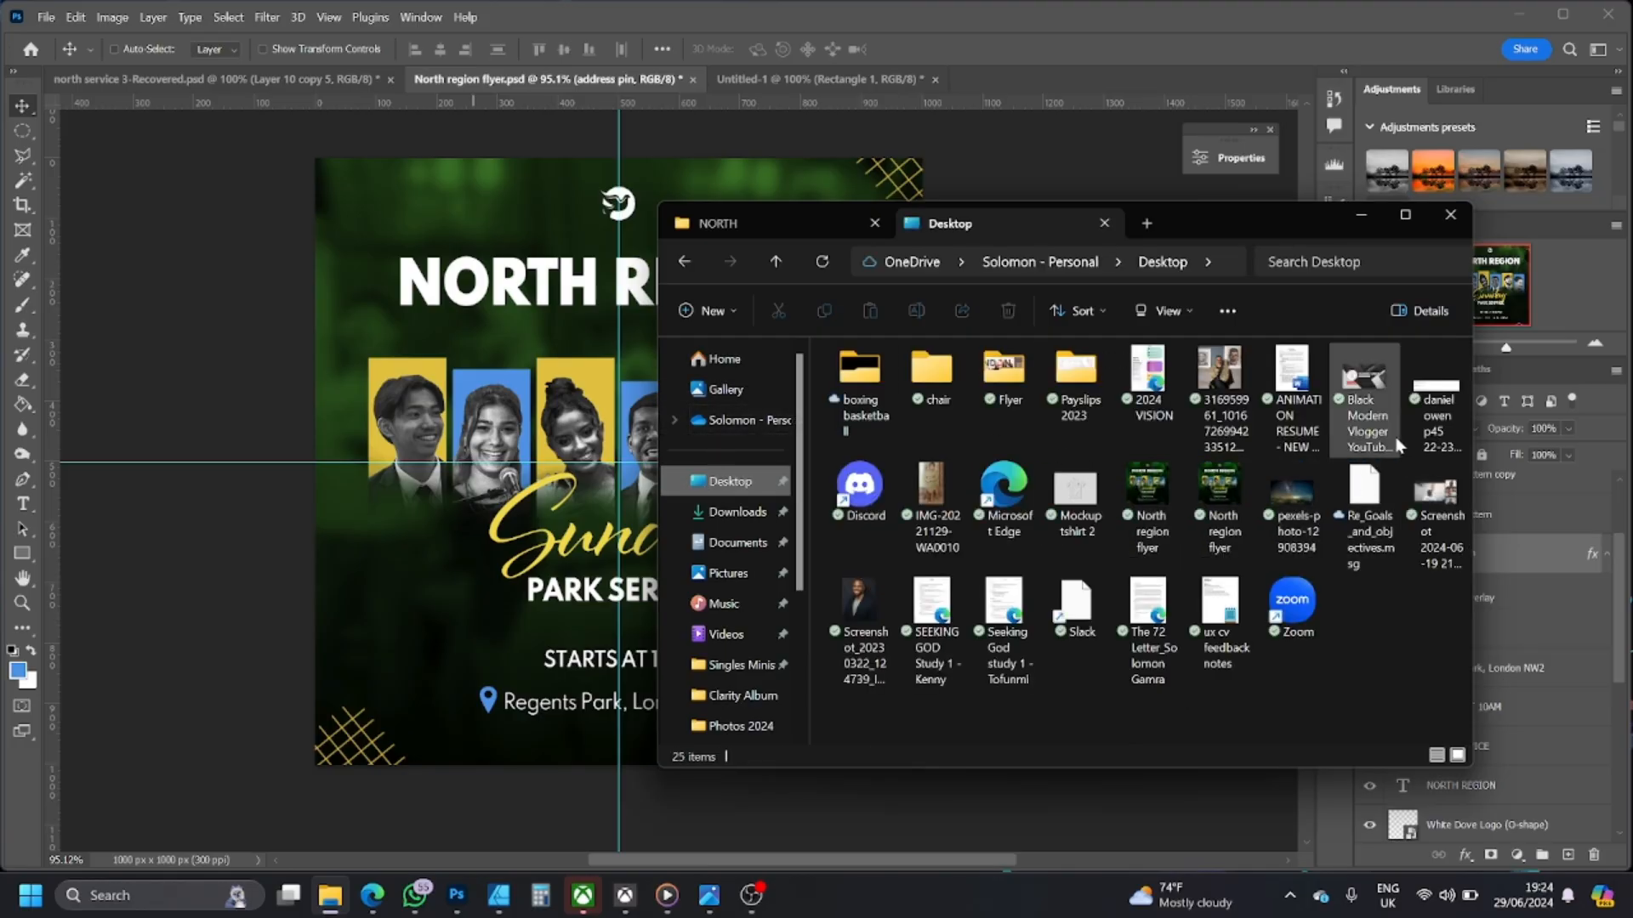
click(1233, 491)
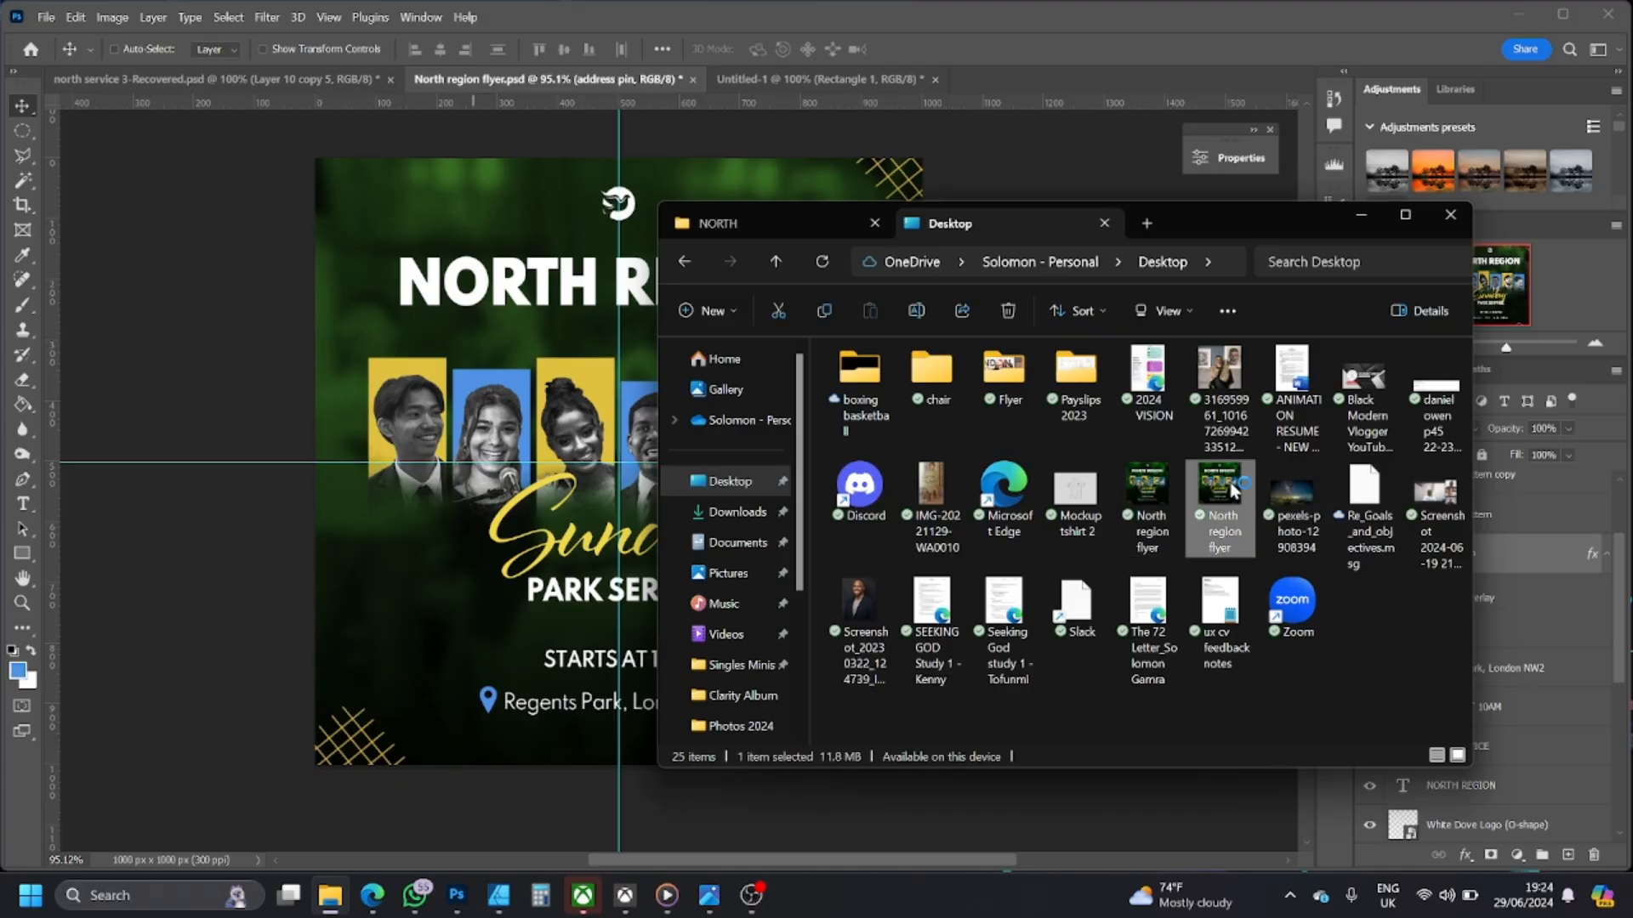
key(alt+Tab)
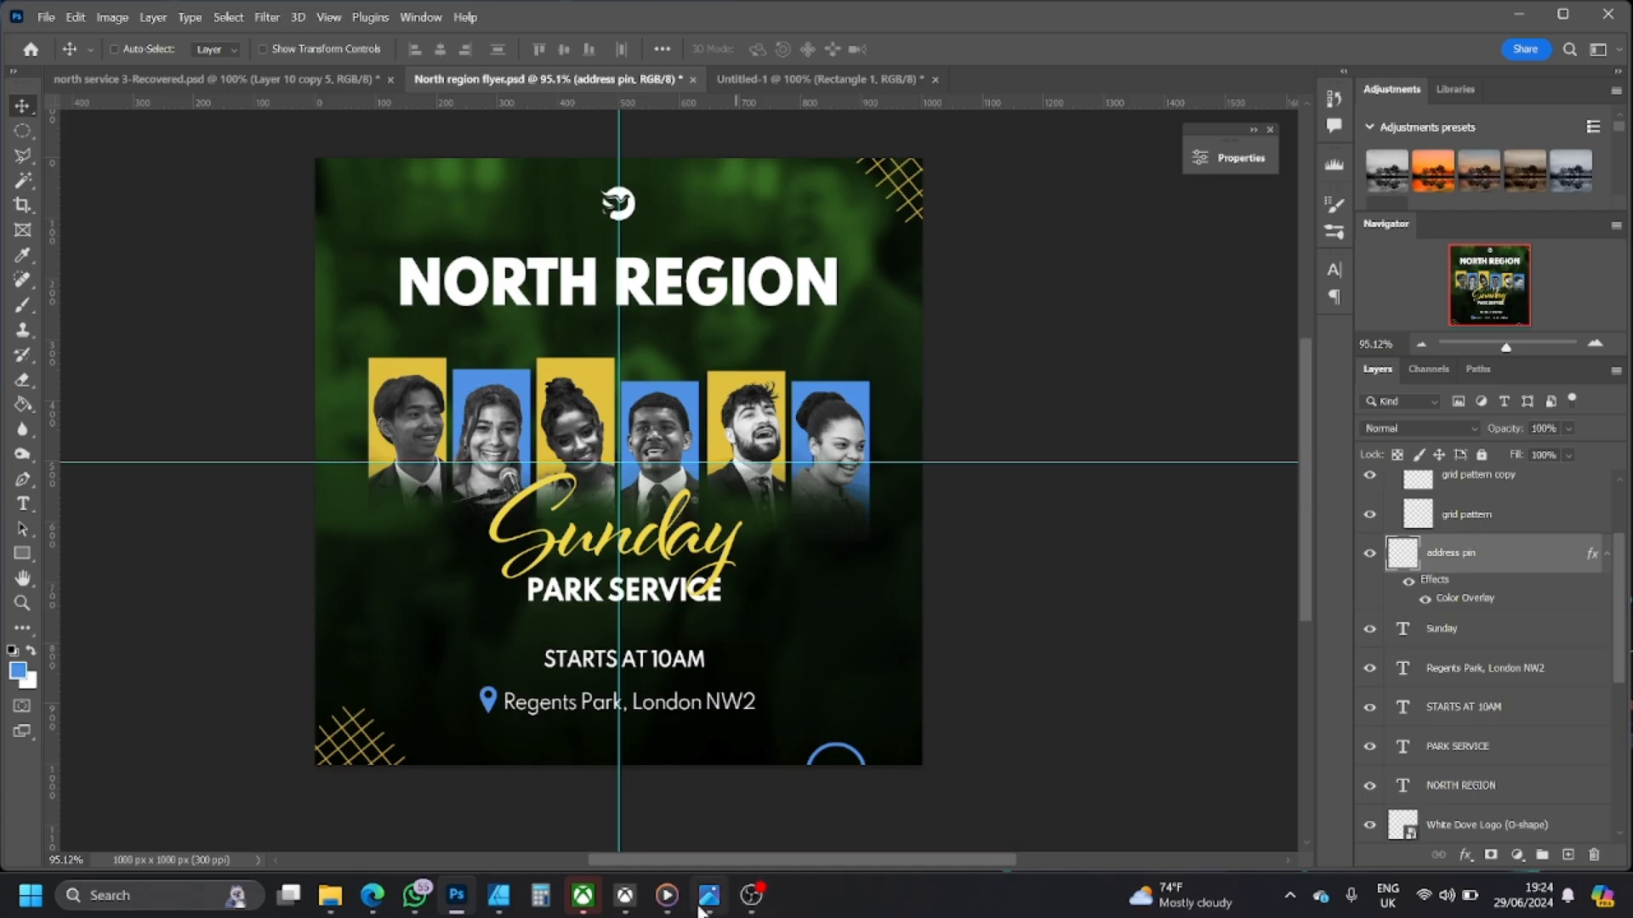
click(330, 894)
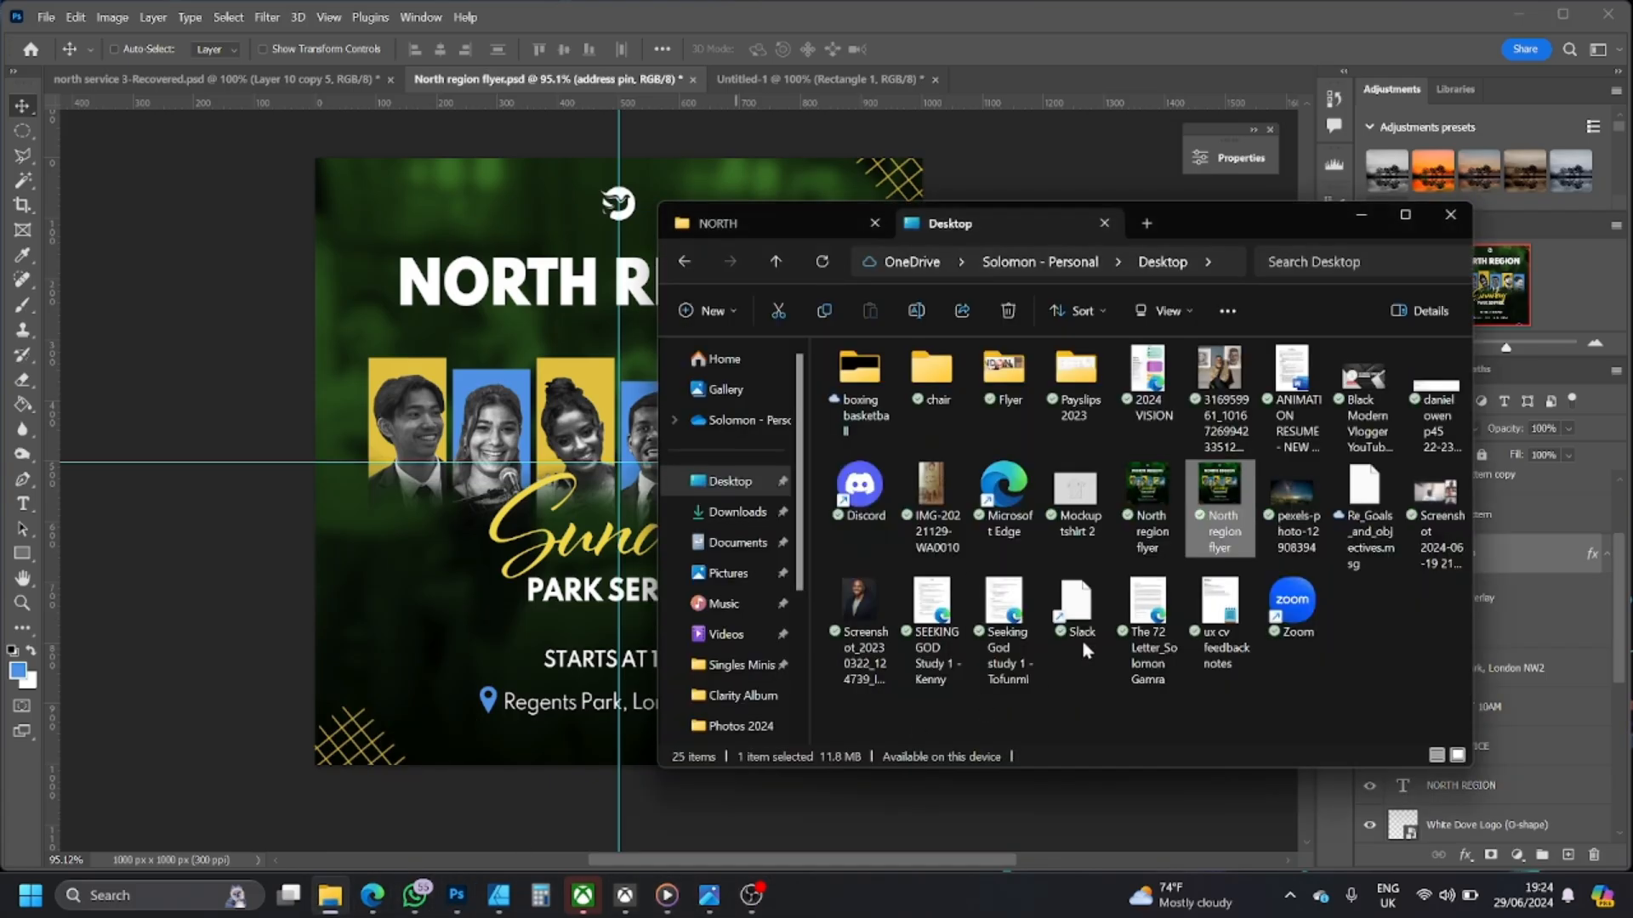
click(1157, 517)
double_click(1156, 517)
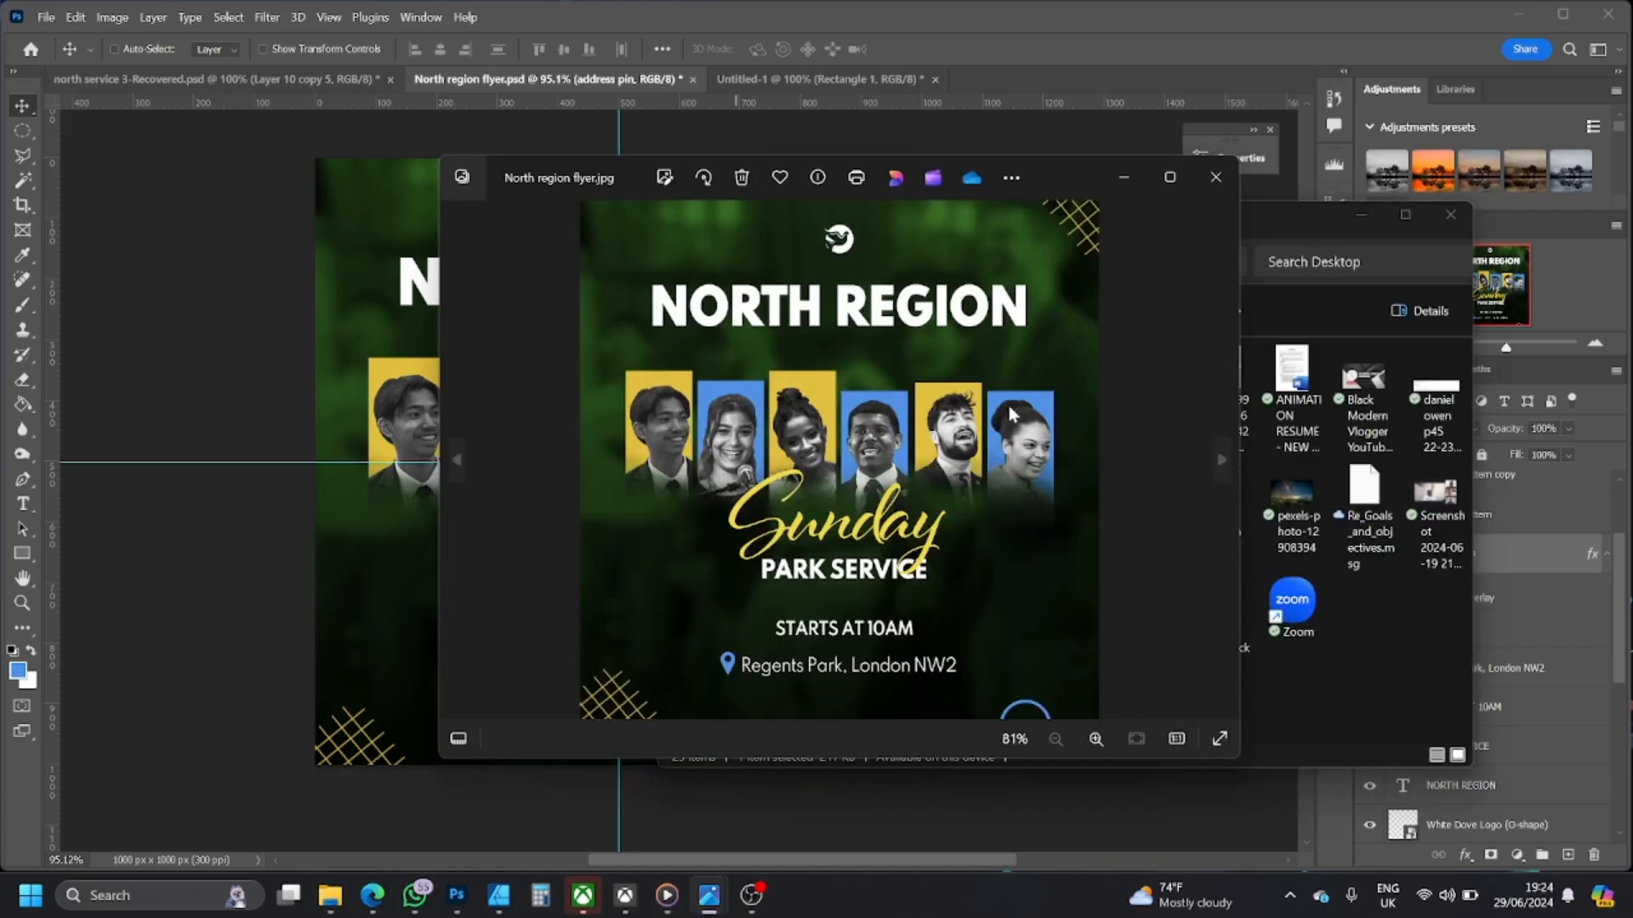